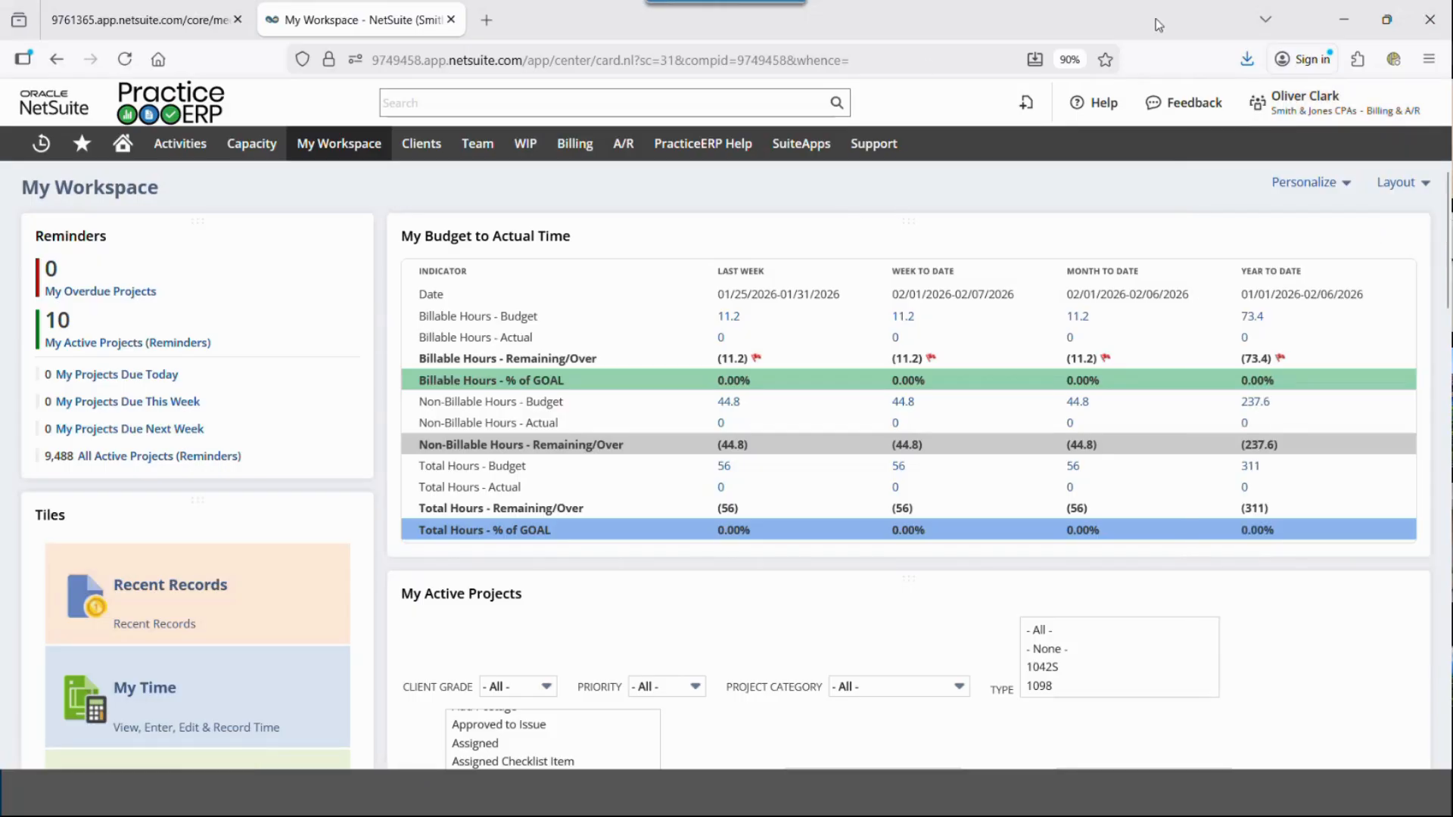
Step: Search all records by a person's first name, and clear the search
click(459, 102)
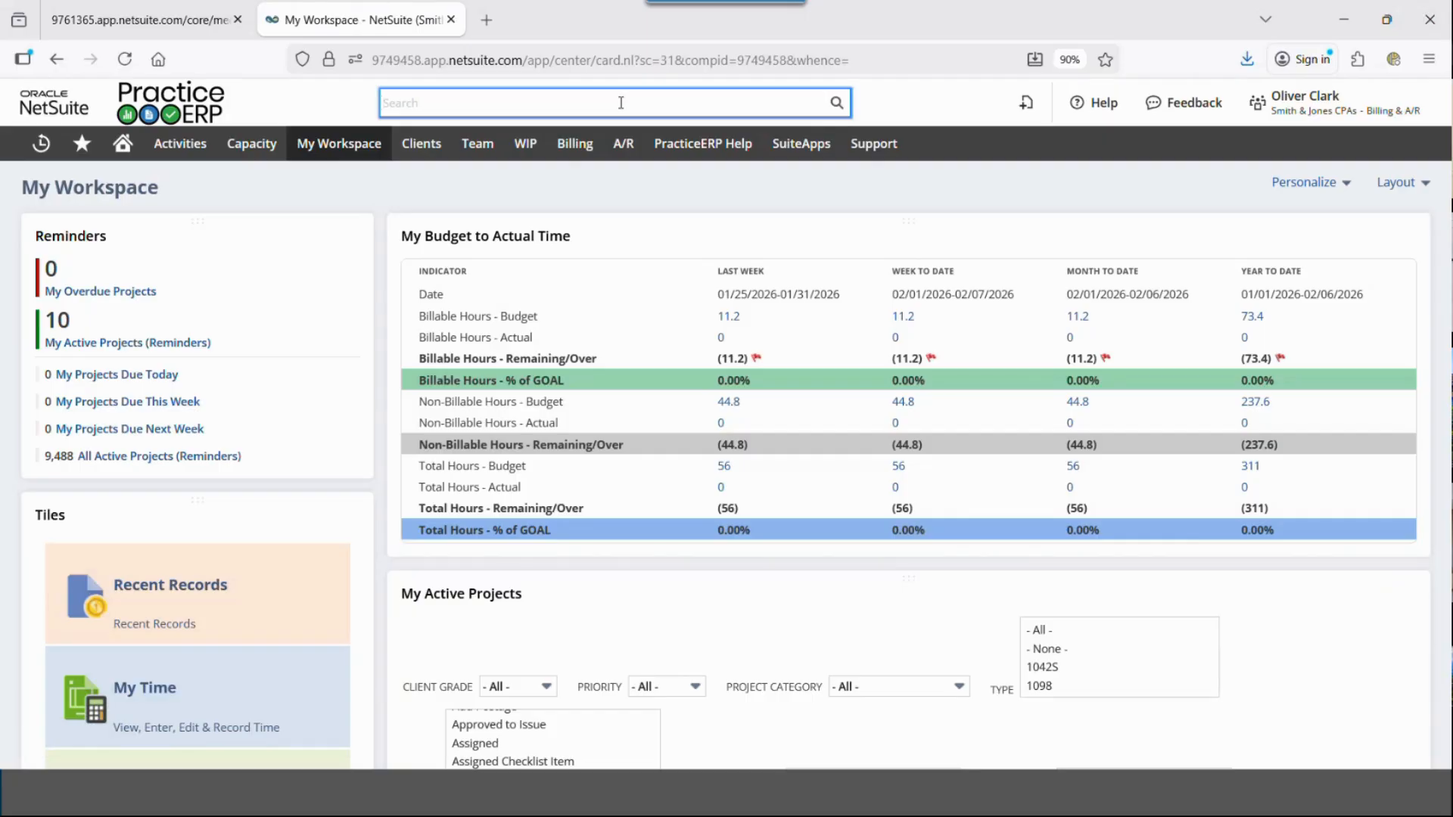
text(jiohn)
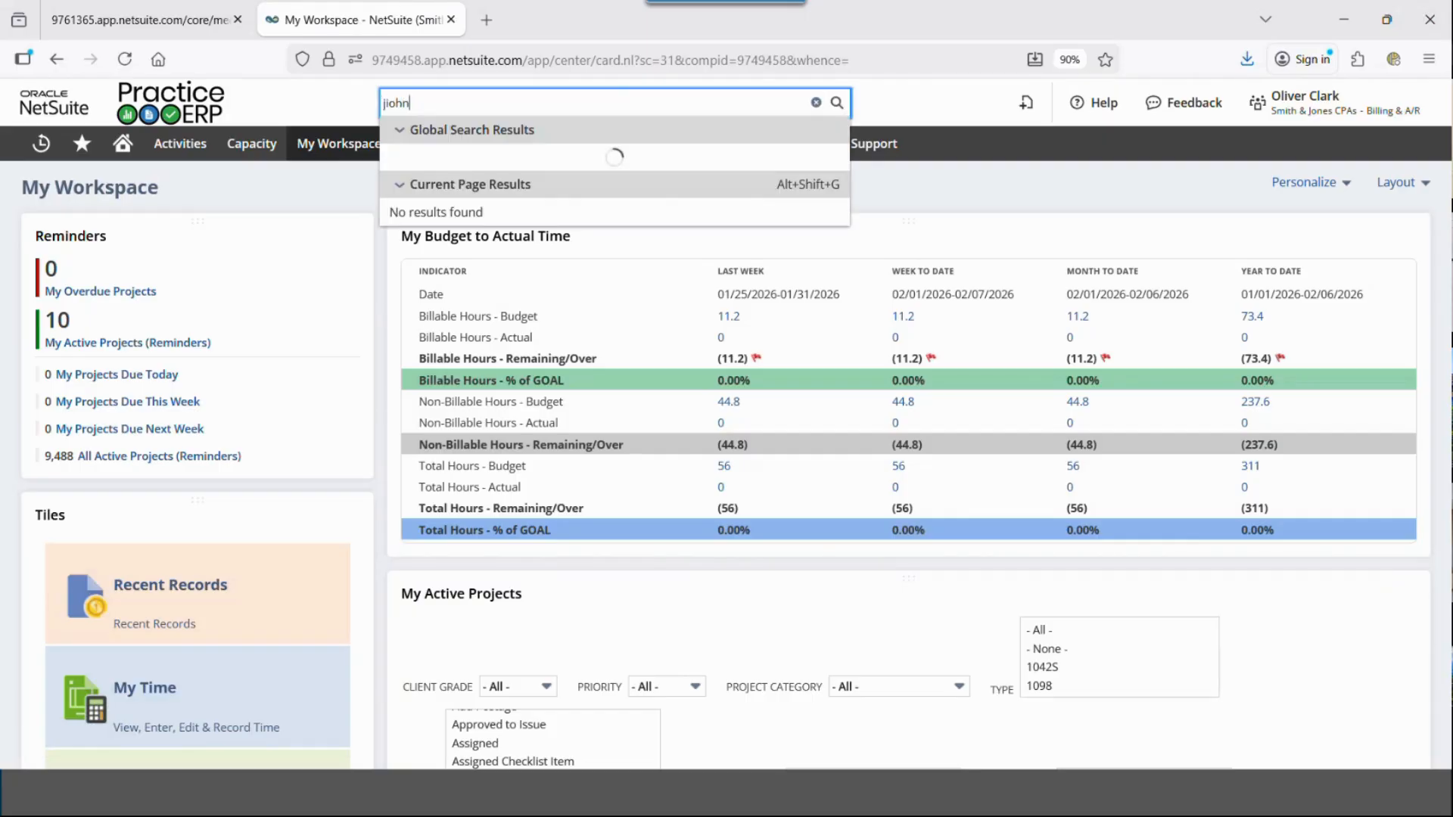
key(BackSpace)
key(BackSpace)
key(BackSpace)
key(BackSpace)
text(john)
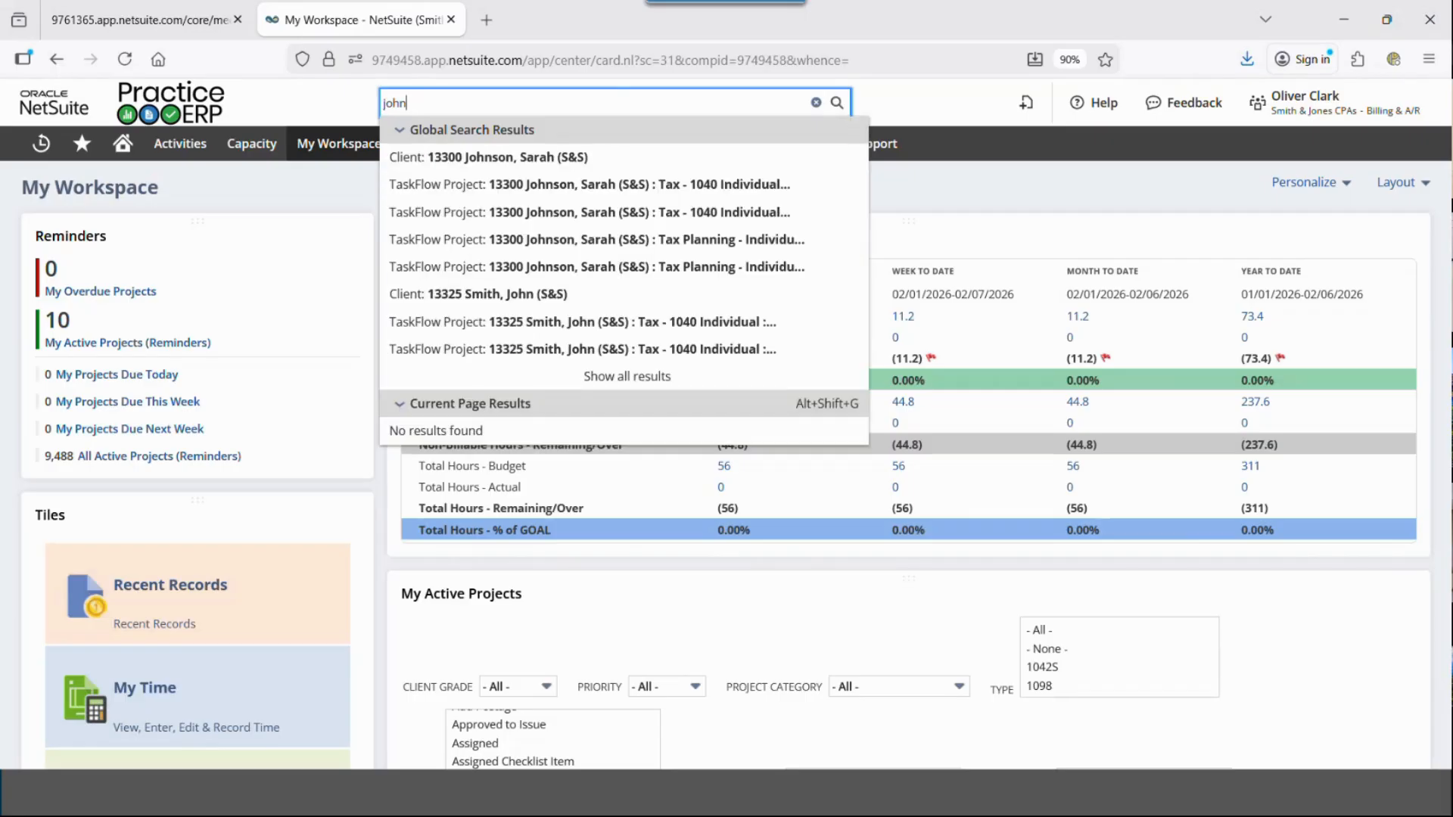
key(BackSpace)
key(BackSpace)
key(BackSpace)
key(BackSpace)
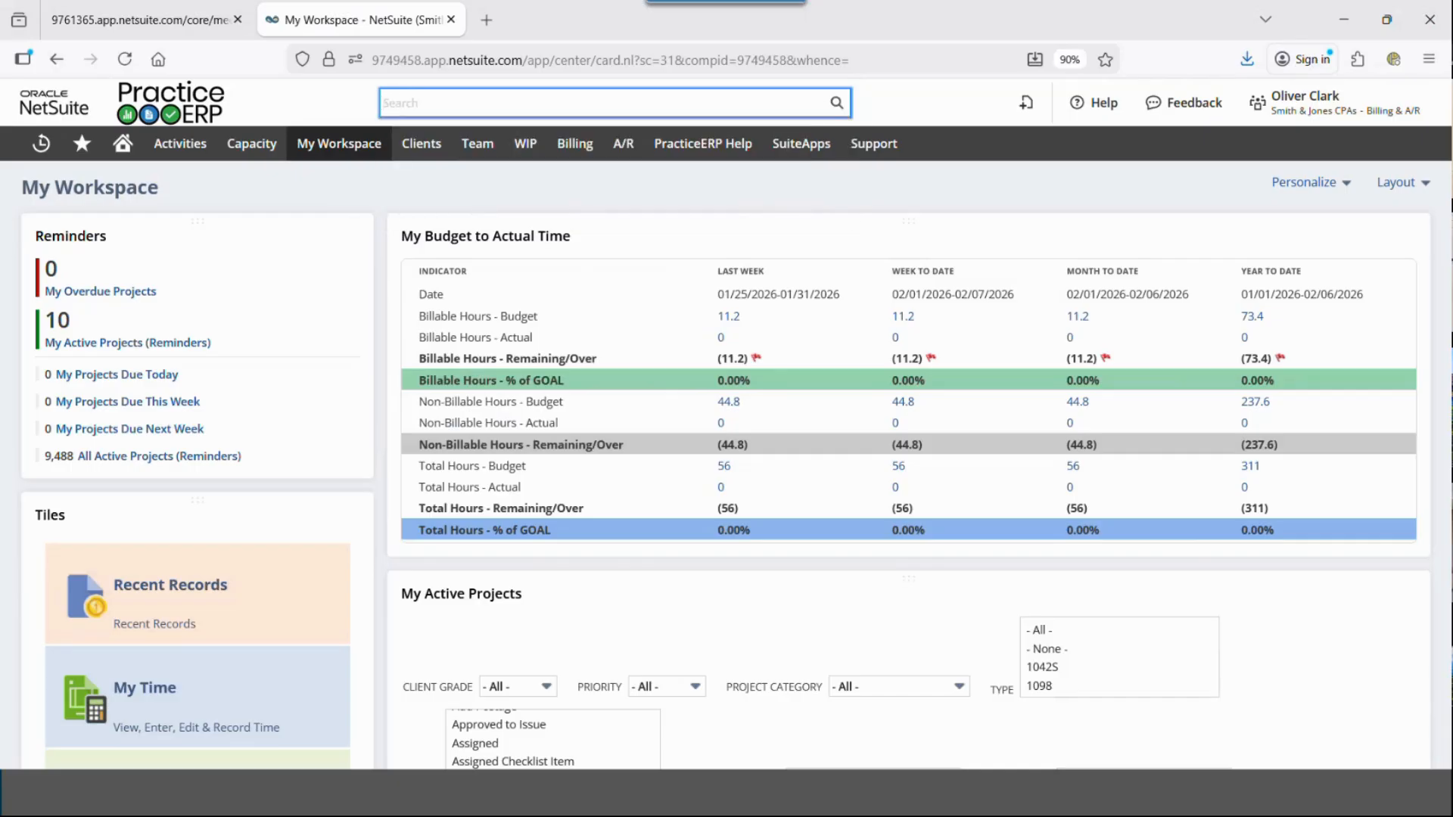
Step: Search employees only by first name with the "emp:" prefix, and clear the search
text(emp: bill)
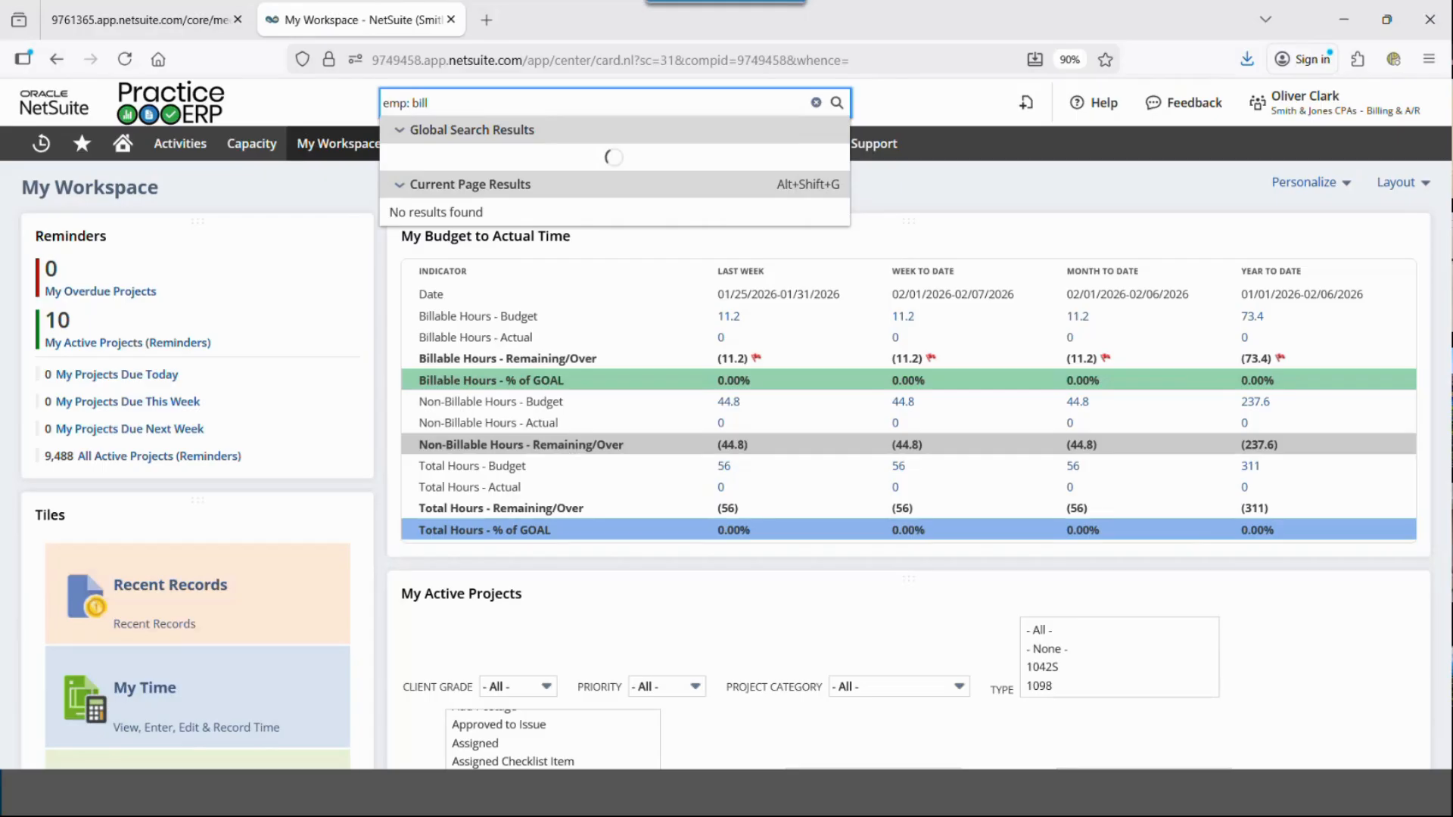
key(BackSpace)
key(BackSpace)
key(BackSpace)
key(BackSpace)
key(BackSpace)
key(BackSpace)
key(BackSpace)
key(BackSpace)
key(BackSpace)
Step: Search for clients with "cl: urban" and open the dashboard of Urban Paws Pet Grooming
text(cl: urban)
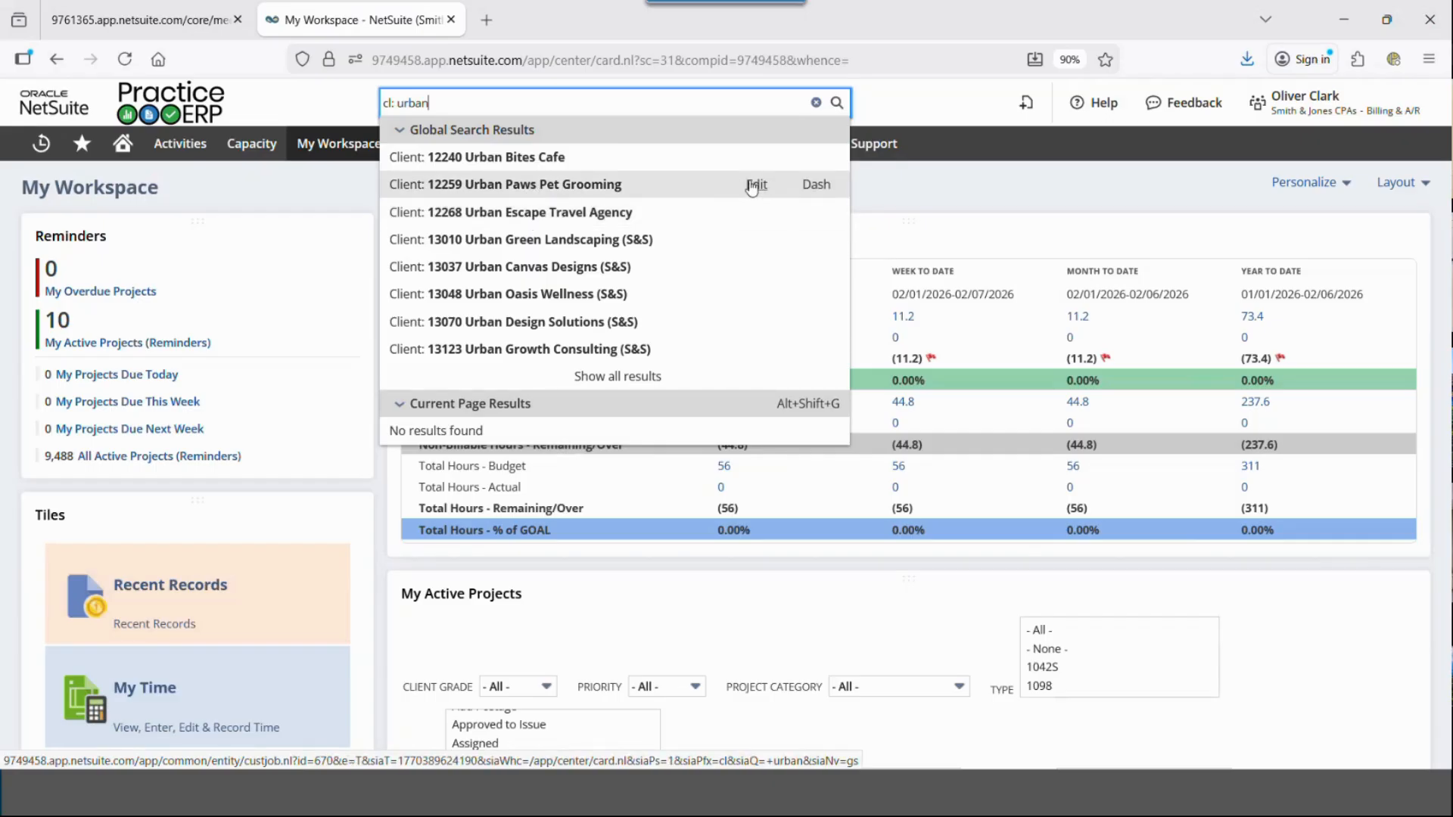
click(816, 187)
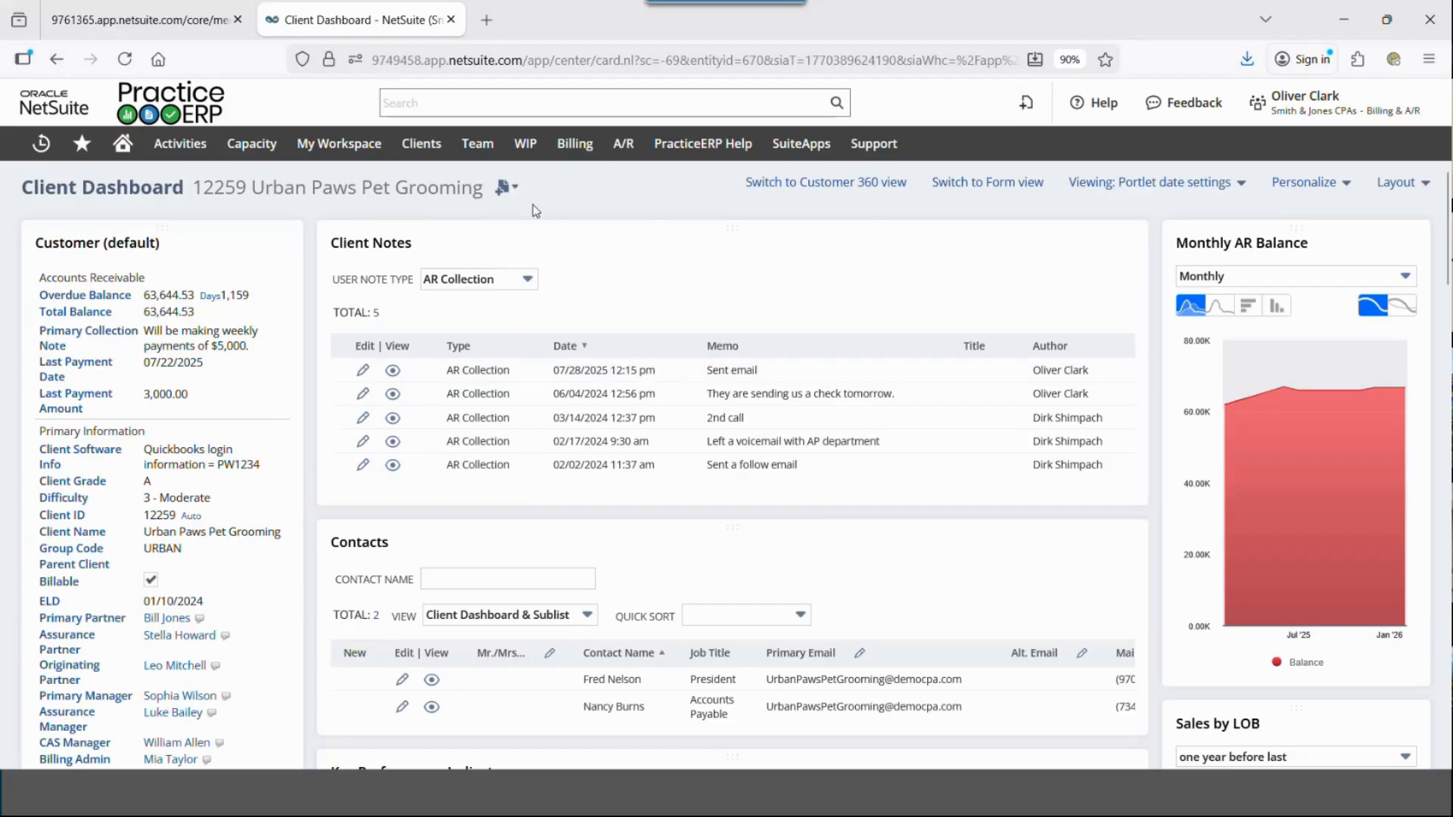
Step: Set the period of the Monthly AR Balance chart to Quarterly
mouse_move(507, 190)
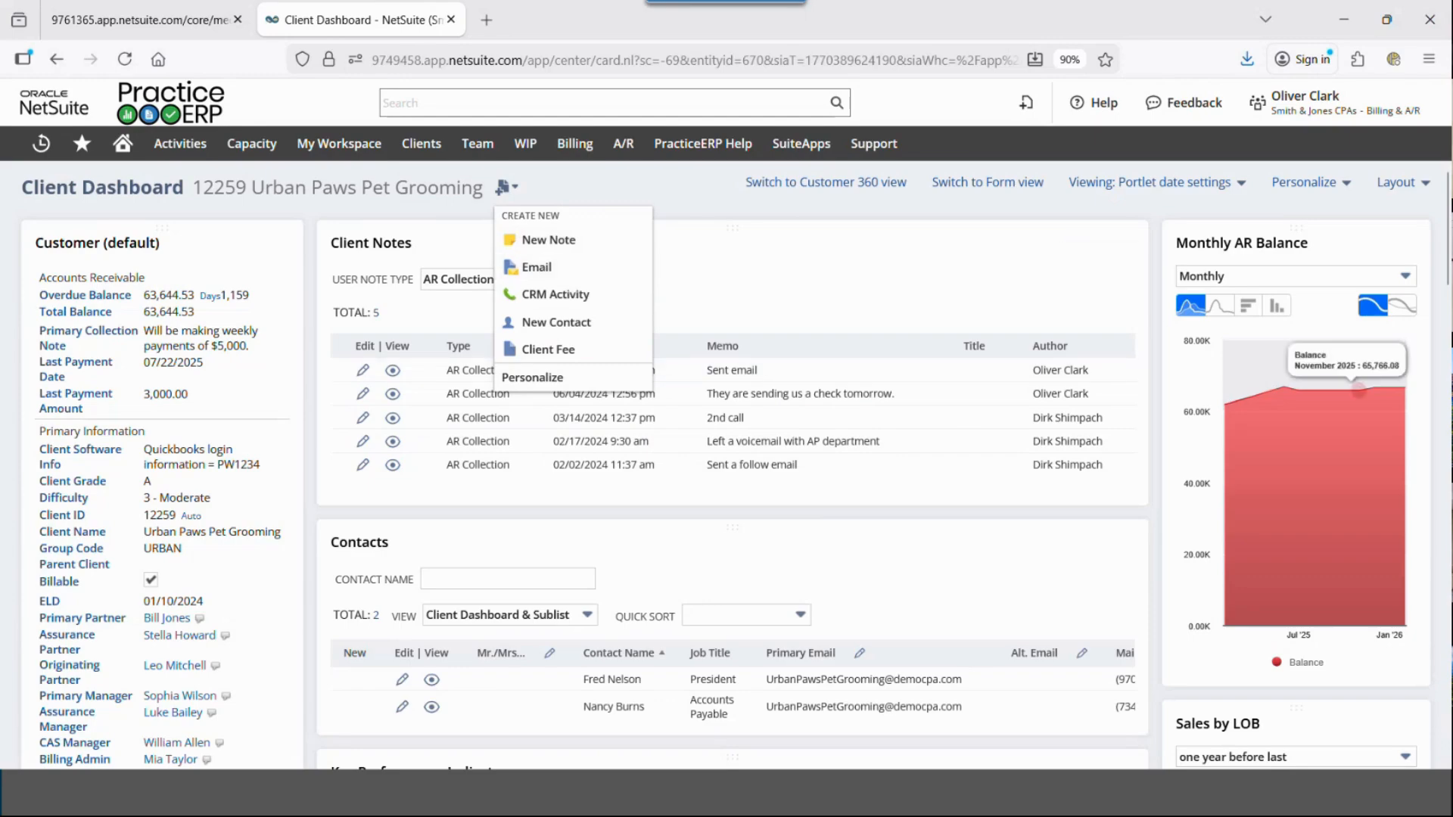
click(1366, 276)
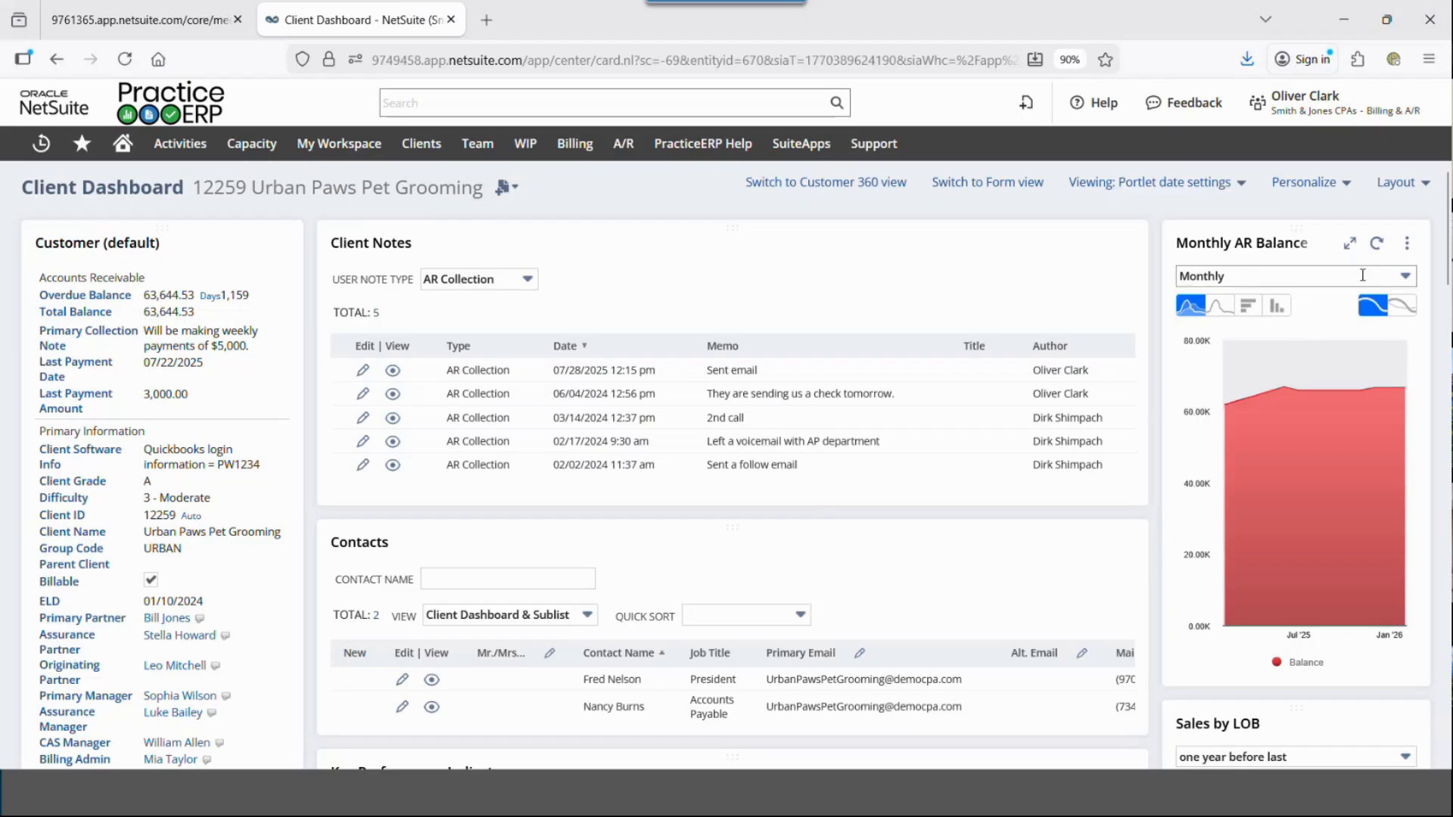
click(1273, 370)
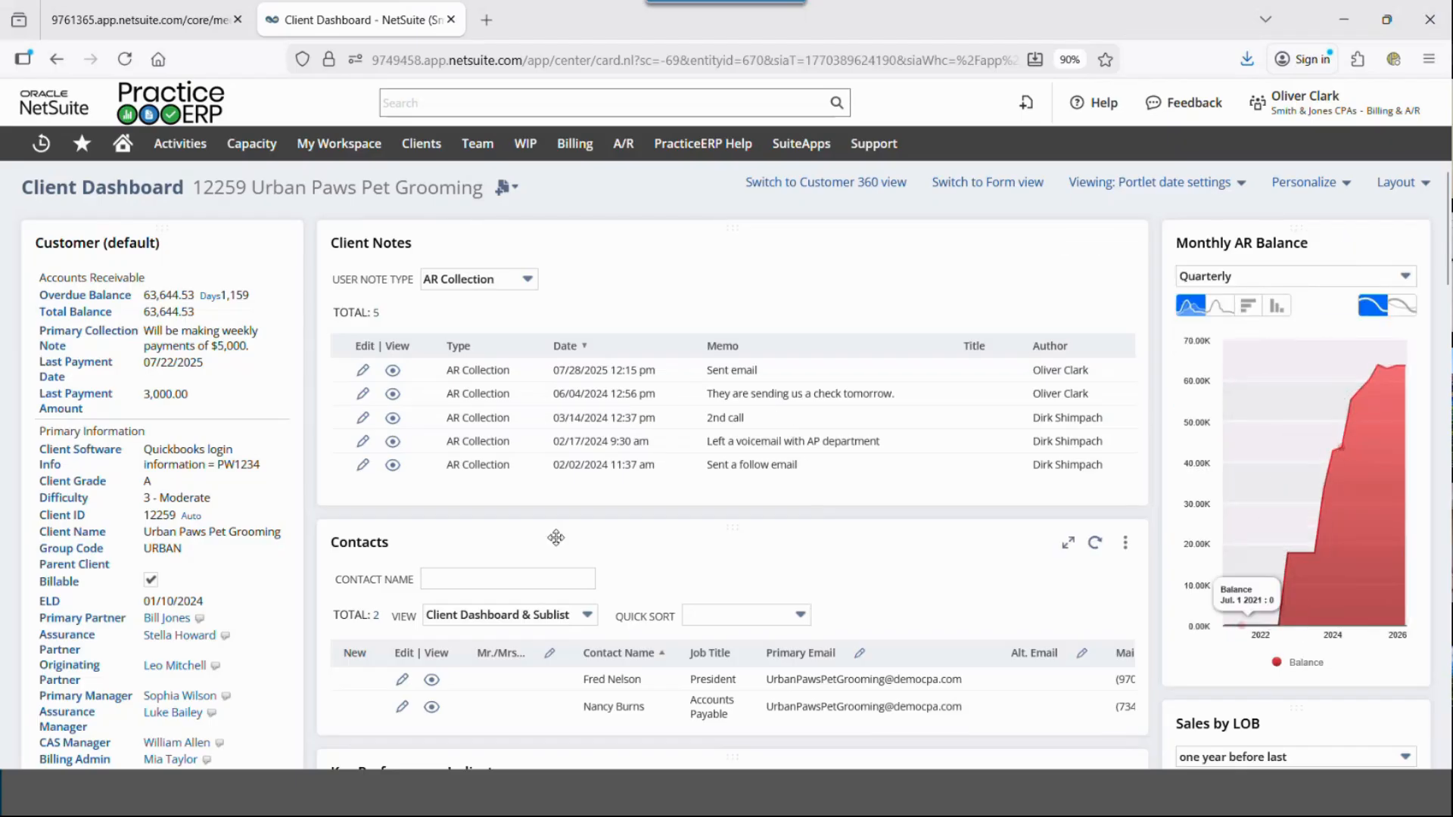
Step: Review the client's primary information and the available Clients reports, and highlight the client's Group Code
scroll(564, 528, down, 3)
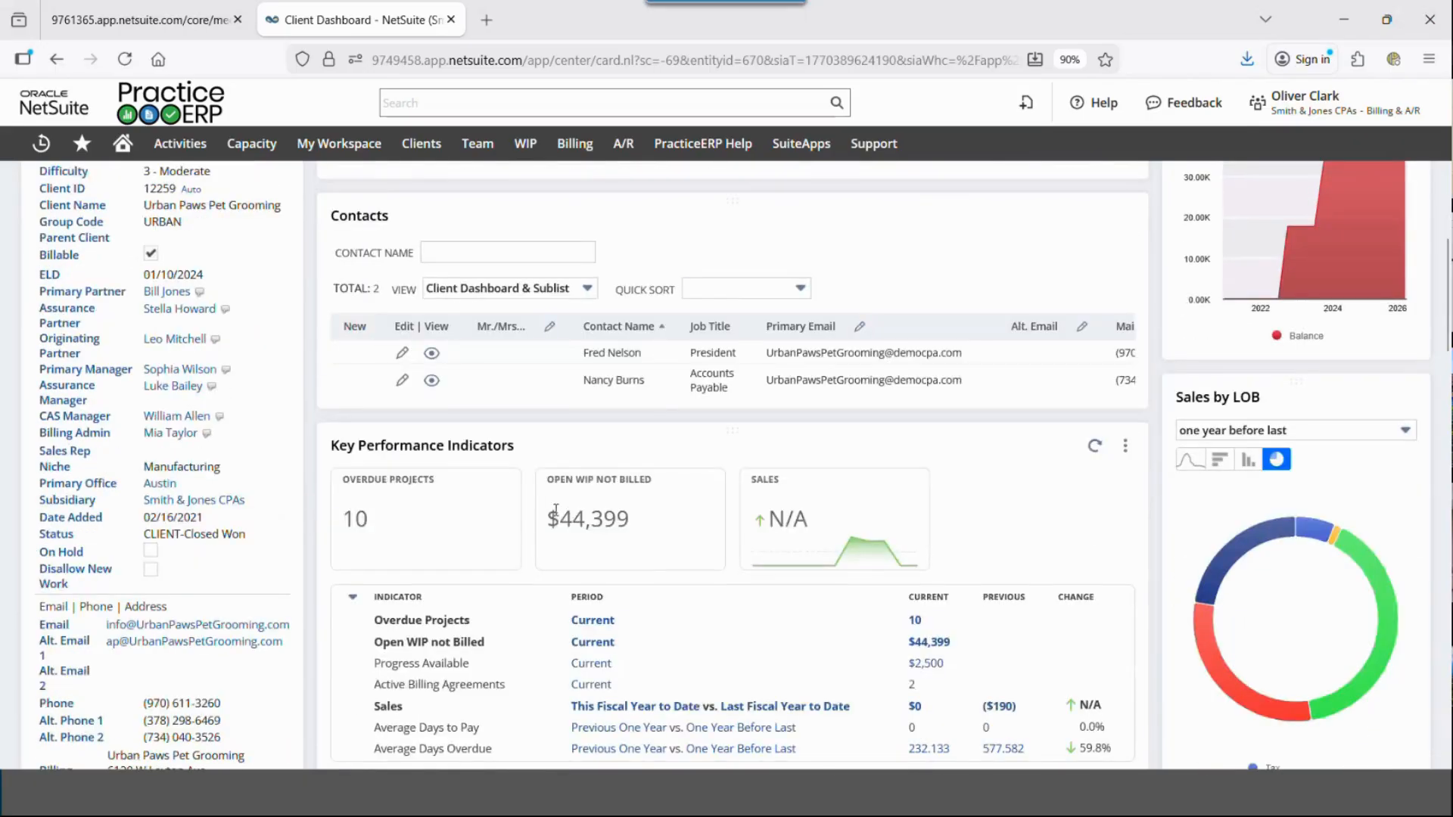
scroll(556, 510, up, 1)
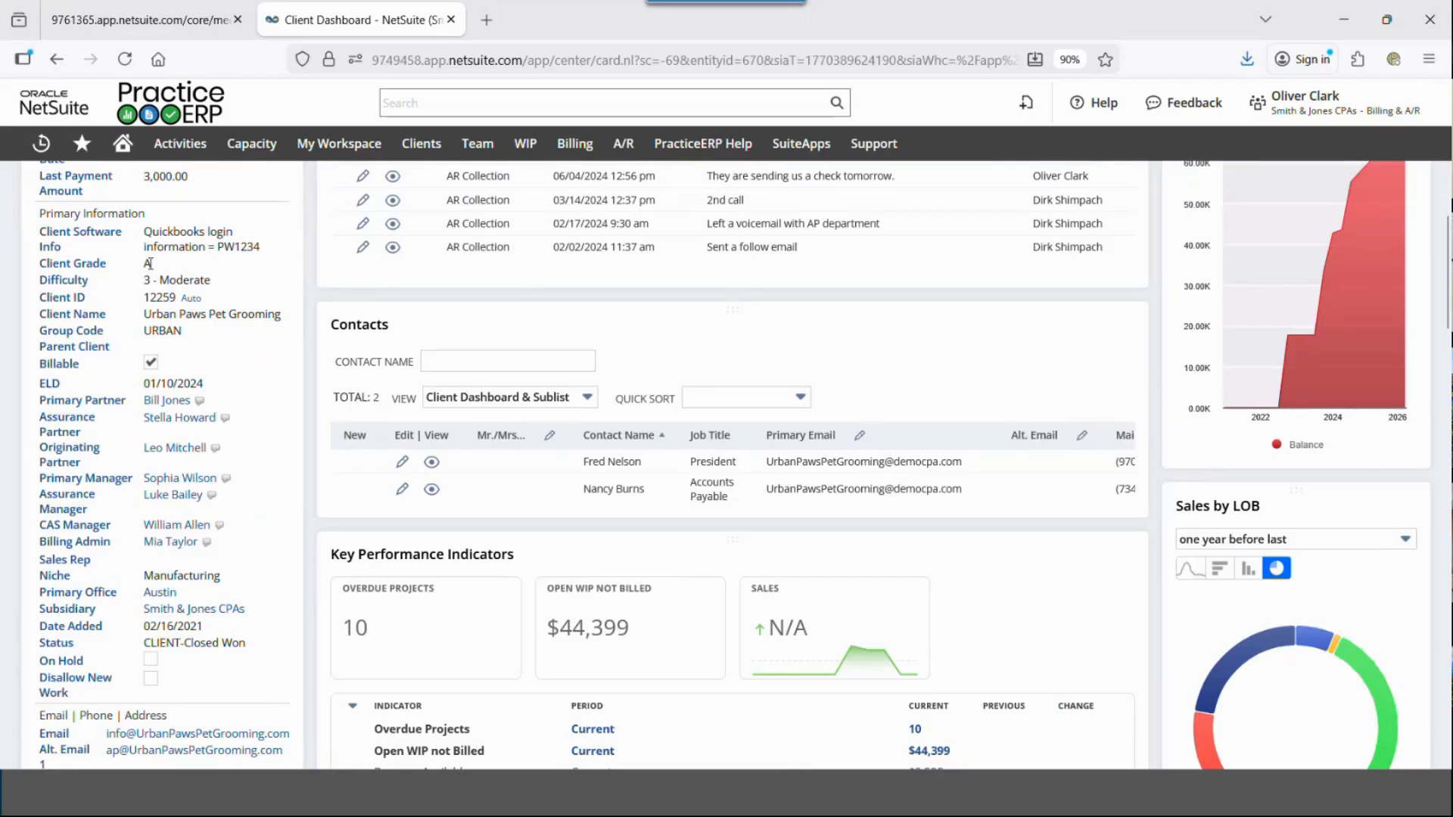
mouse_move(421, 146)
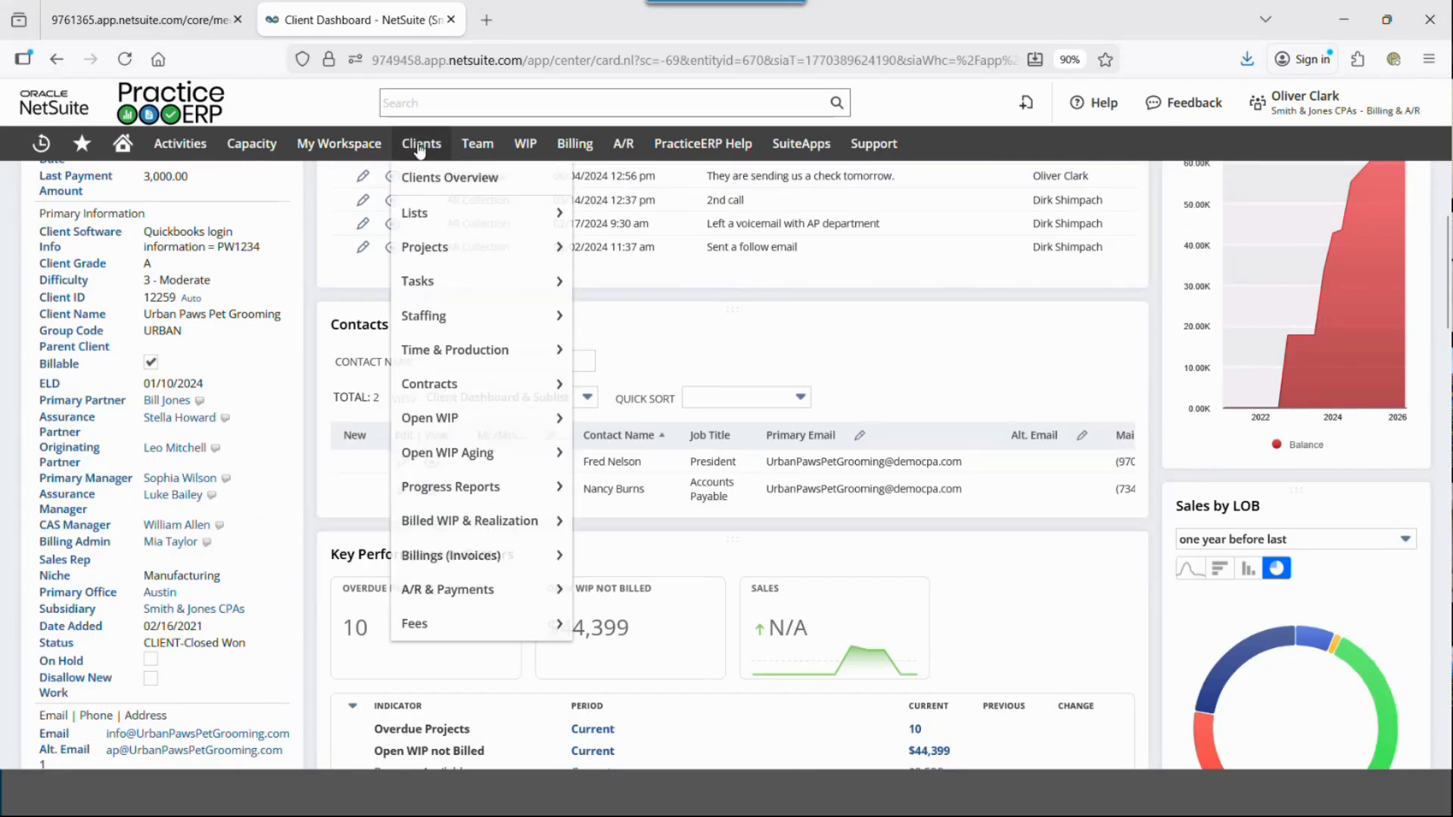
mouse_move(644, 286)
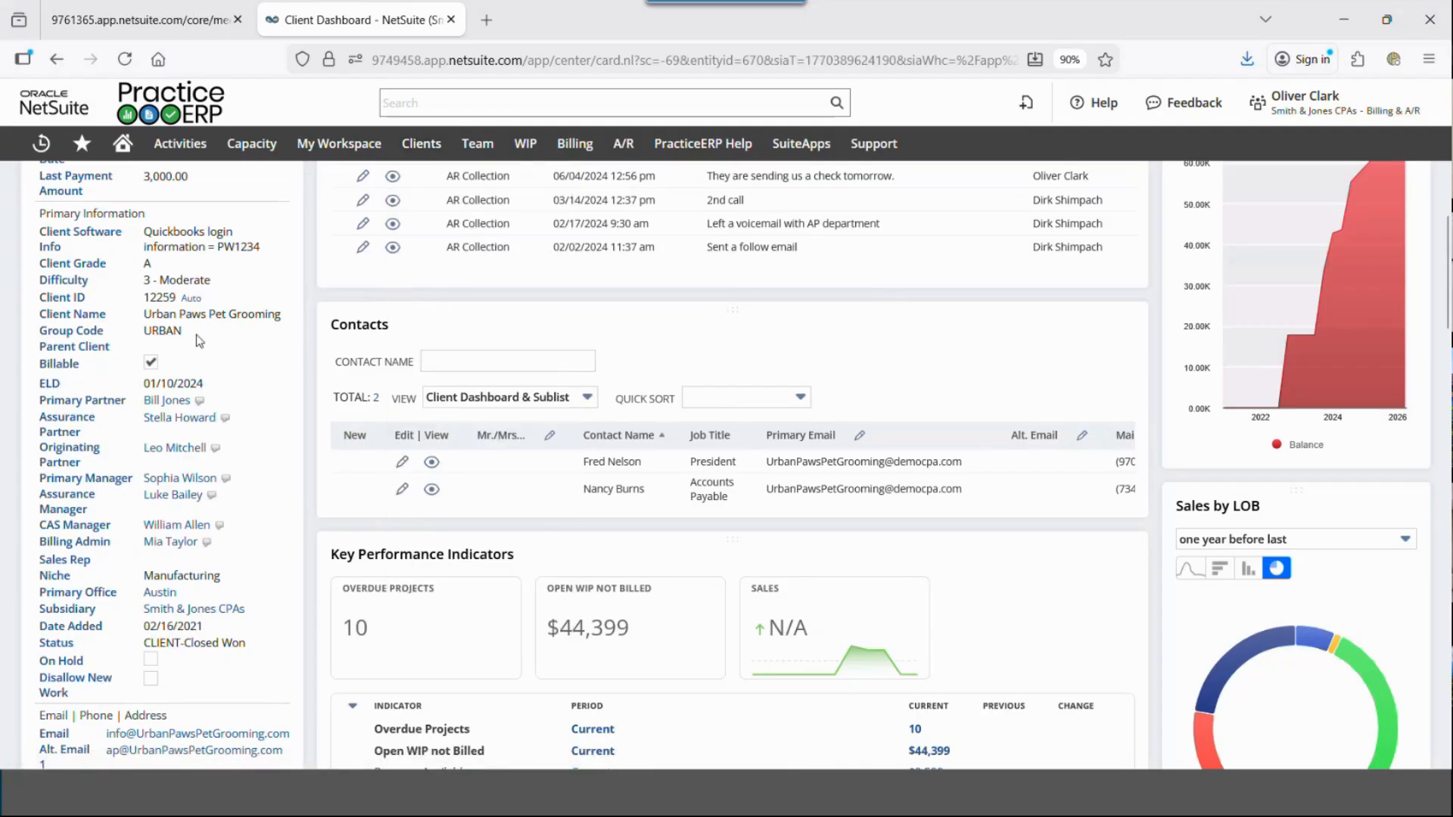
double_click(165, 339)
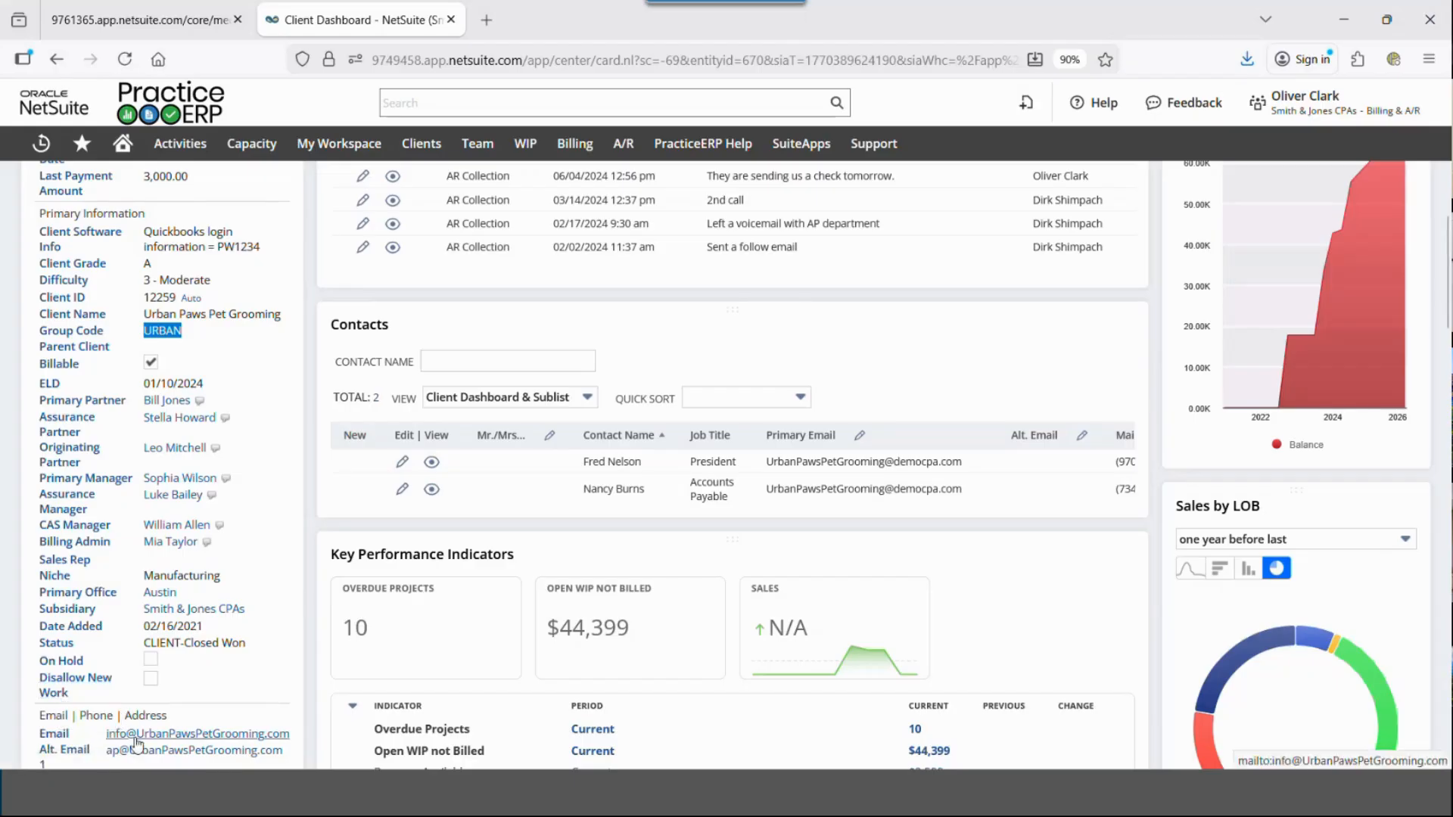
Step: Examine the contacts' phone columns, the key performance indicators and the Create Invoice link in the Open WIP list
scroll(53, 545, down, 4)
scroll(152, 566, down, 1)
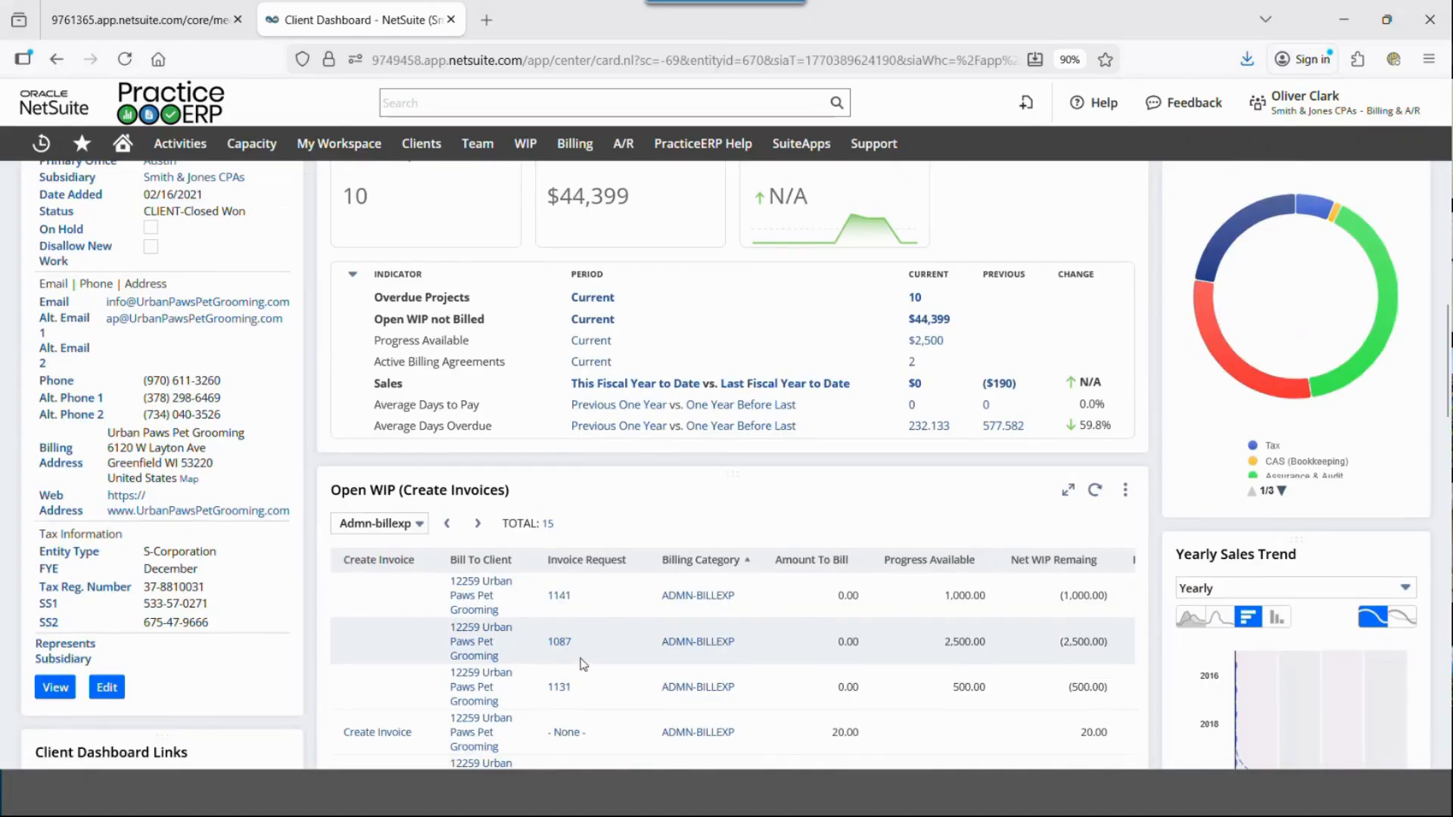
scroll(629, 575, up, 6)
scroll(674, 486, down, 1)
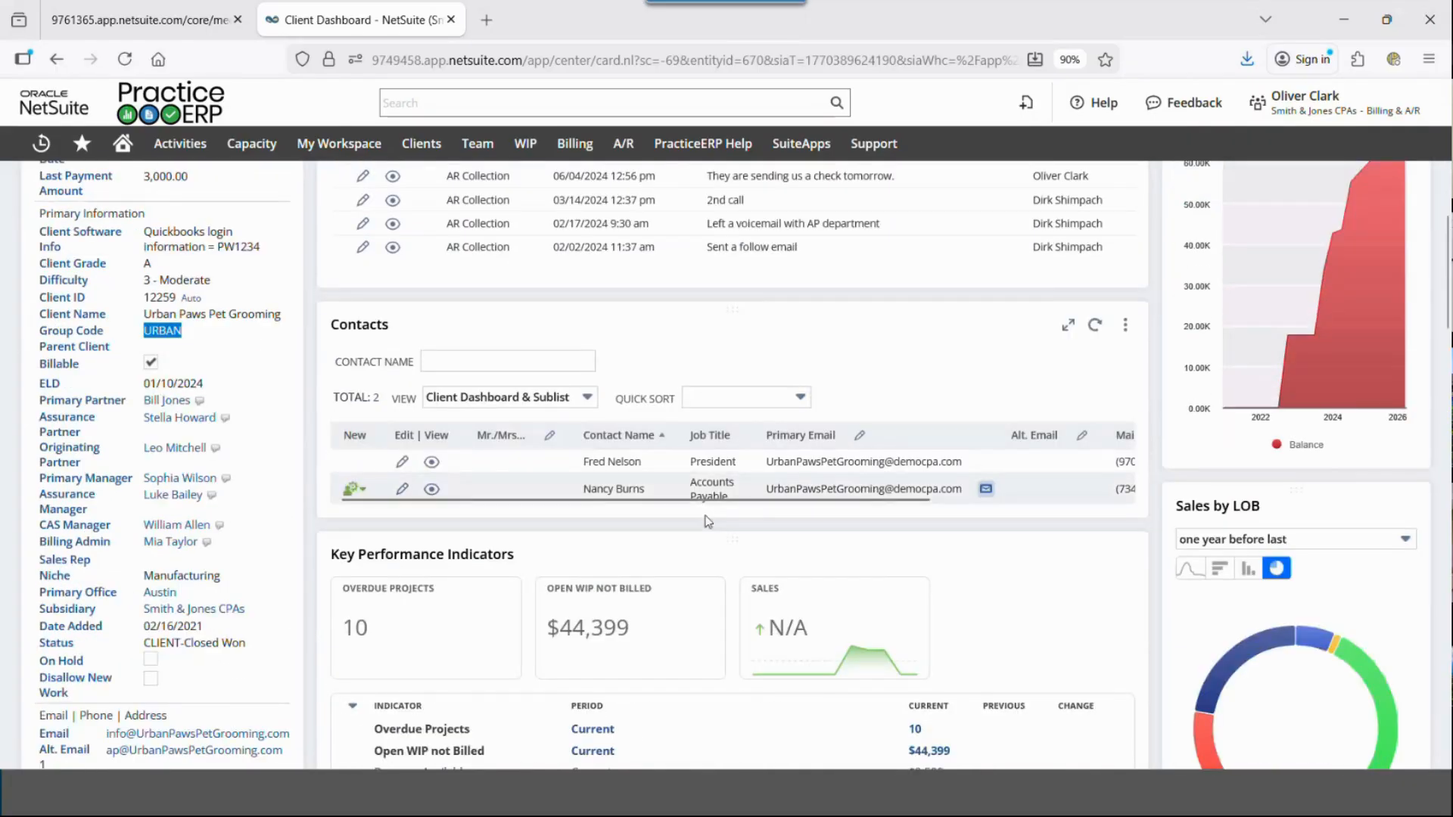
drag(710, 500, 849, 515)
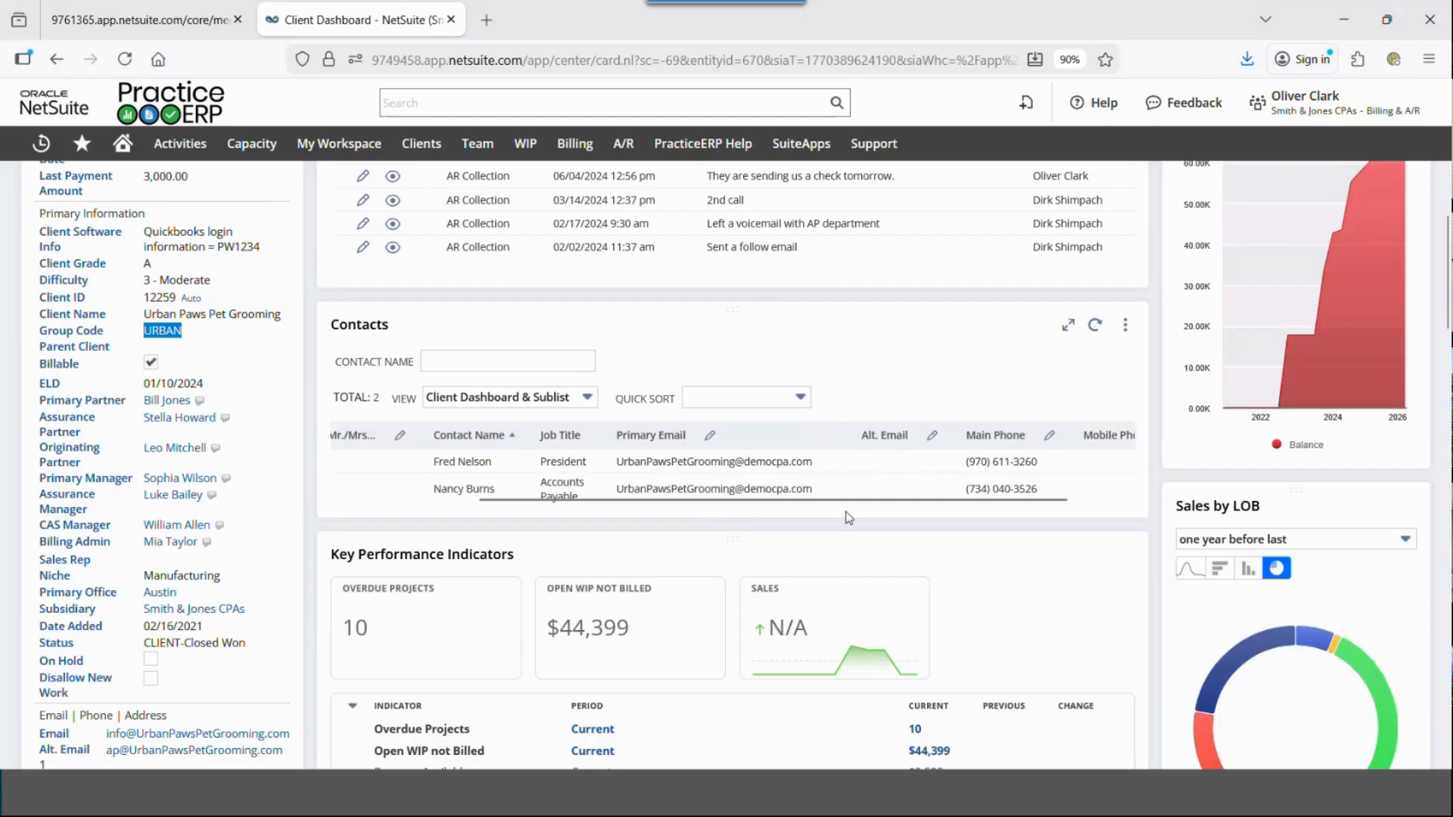
scroll(843, 521, down, 4)
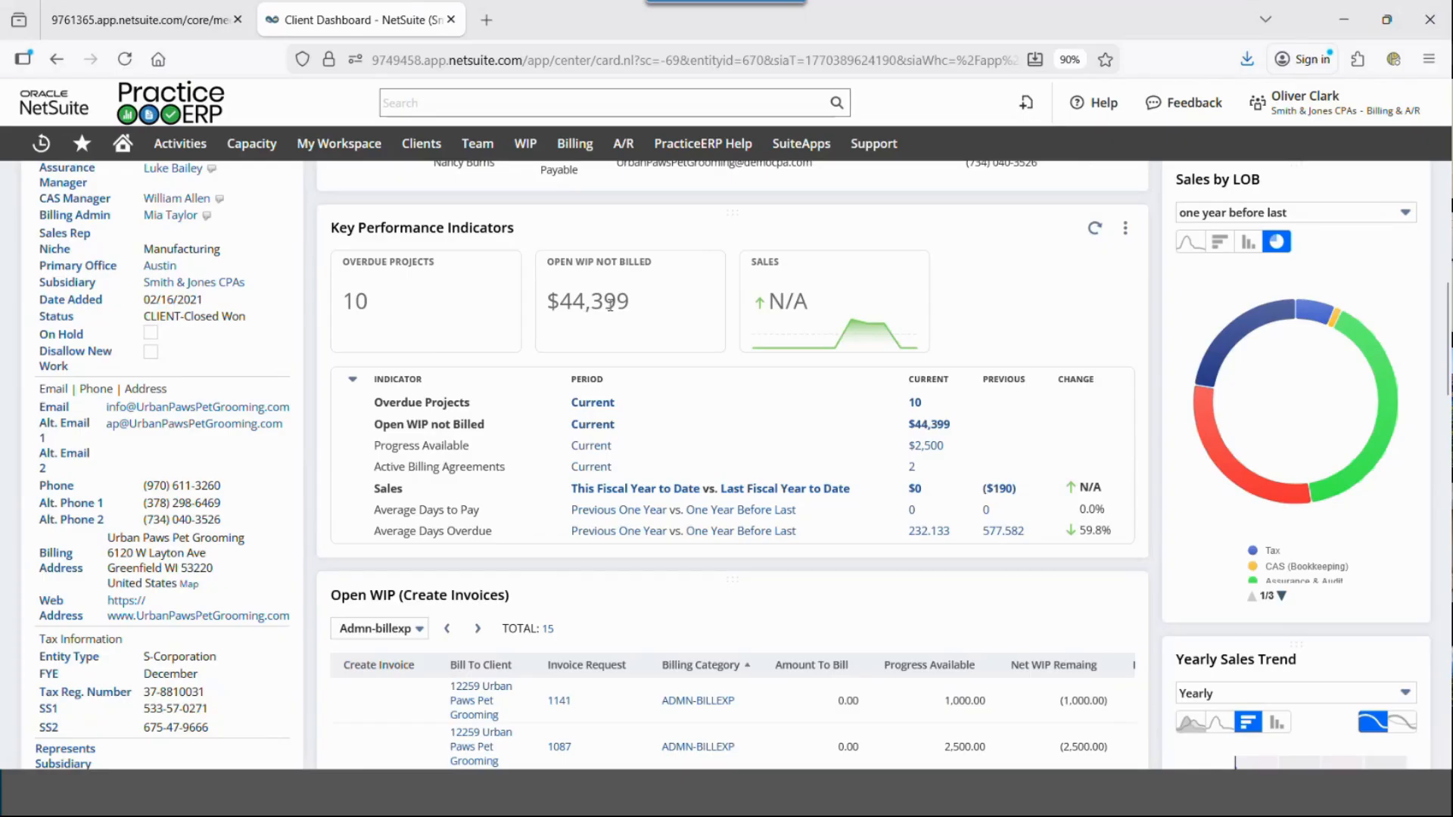
scroll(639, 396, down, 4)
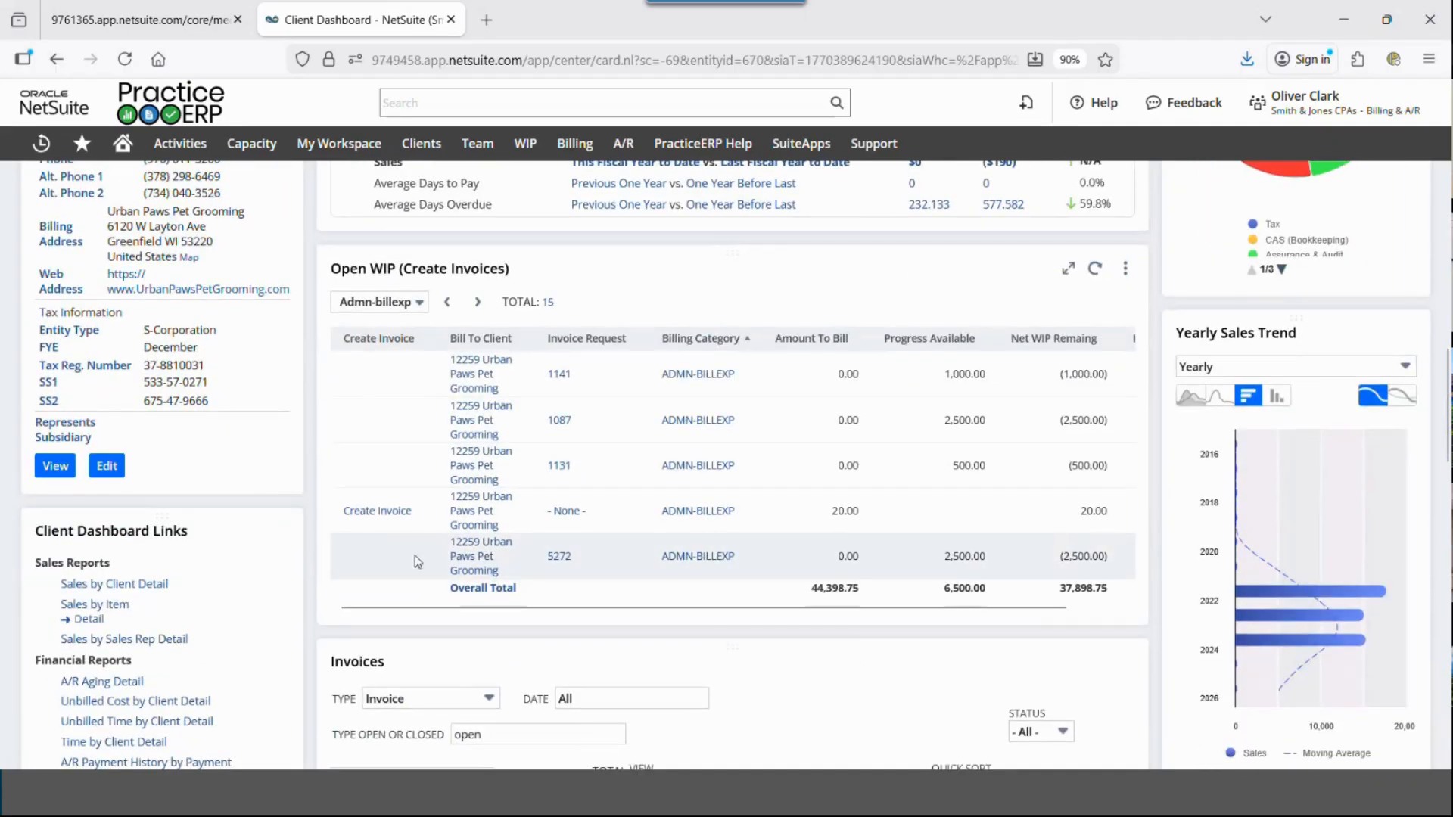
click(379, 512)
Step: Examine the summary Invoices list and the transaction types its Type filter offers
scroll(386, 518, down, 5)
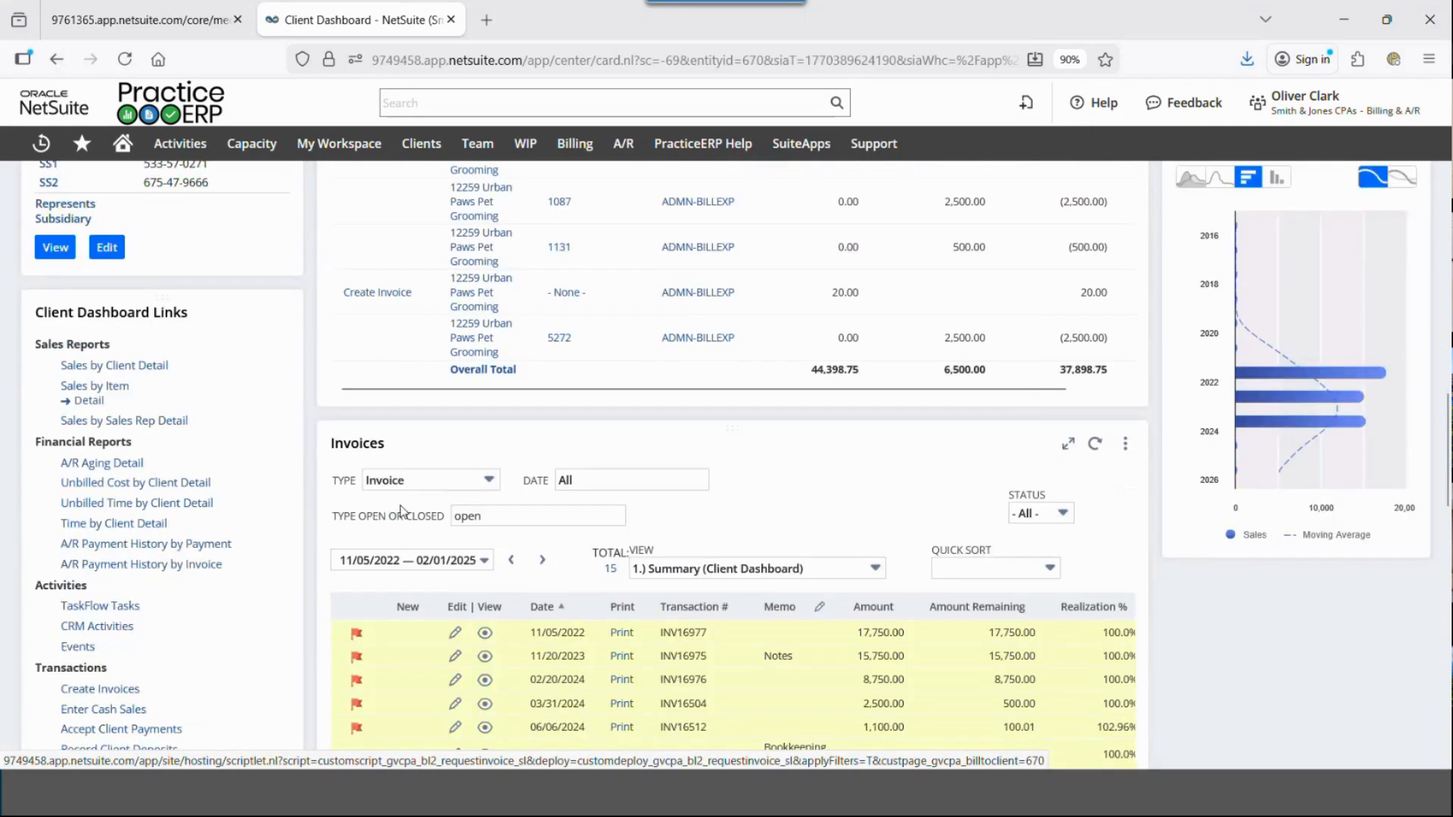
click(412, 267)
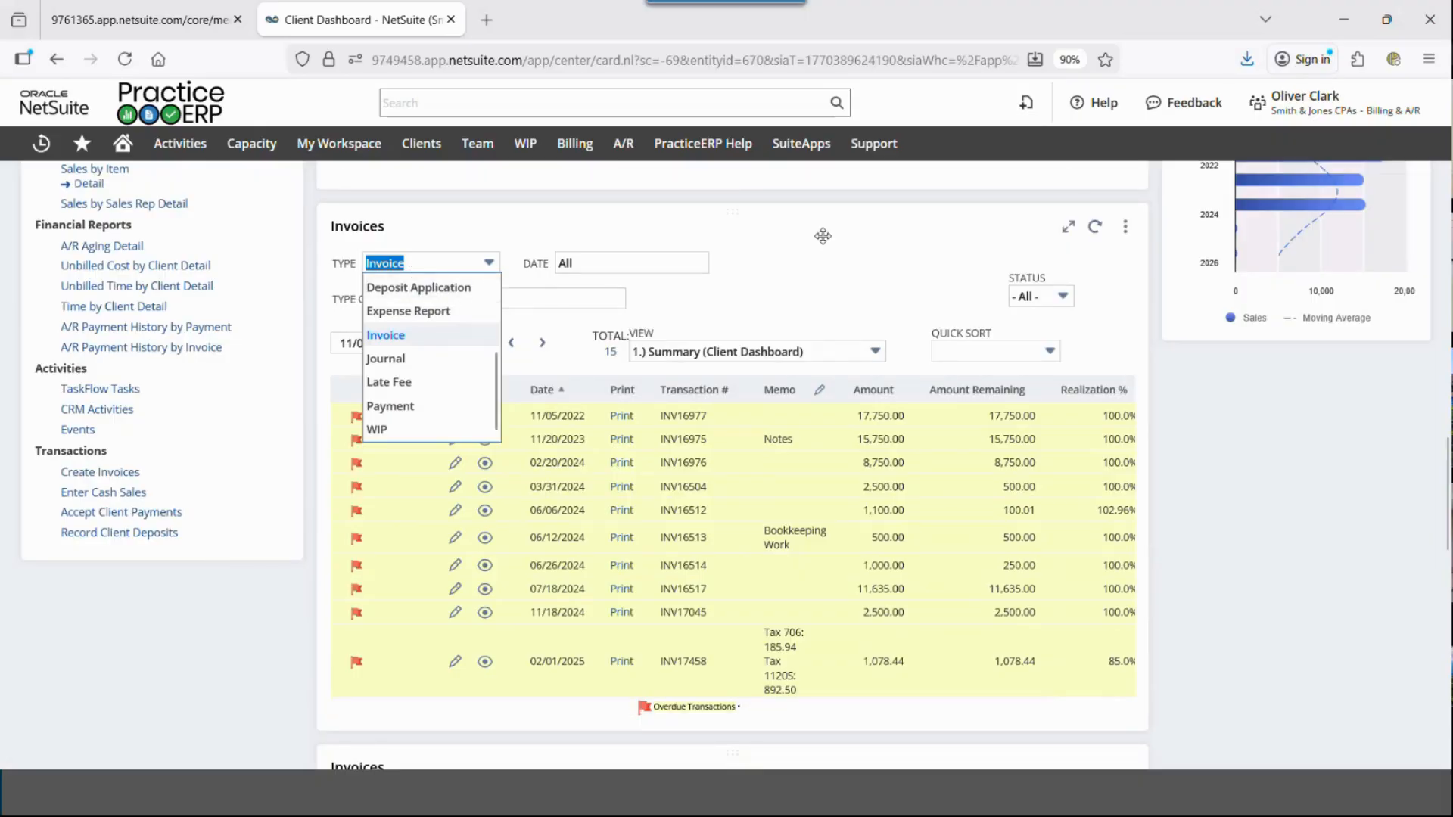
click(832, 260)
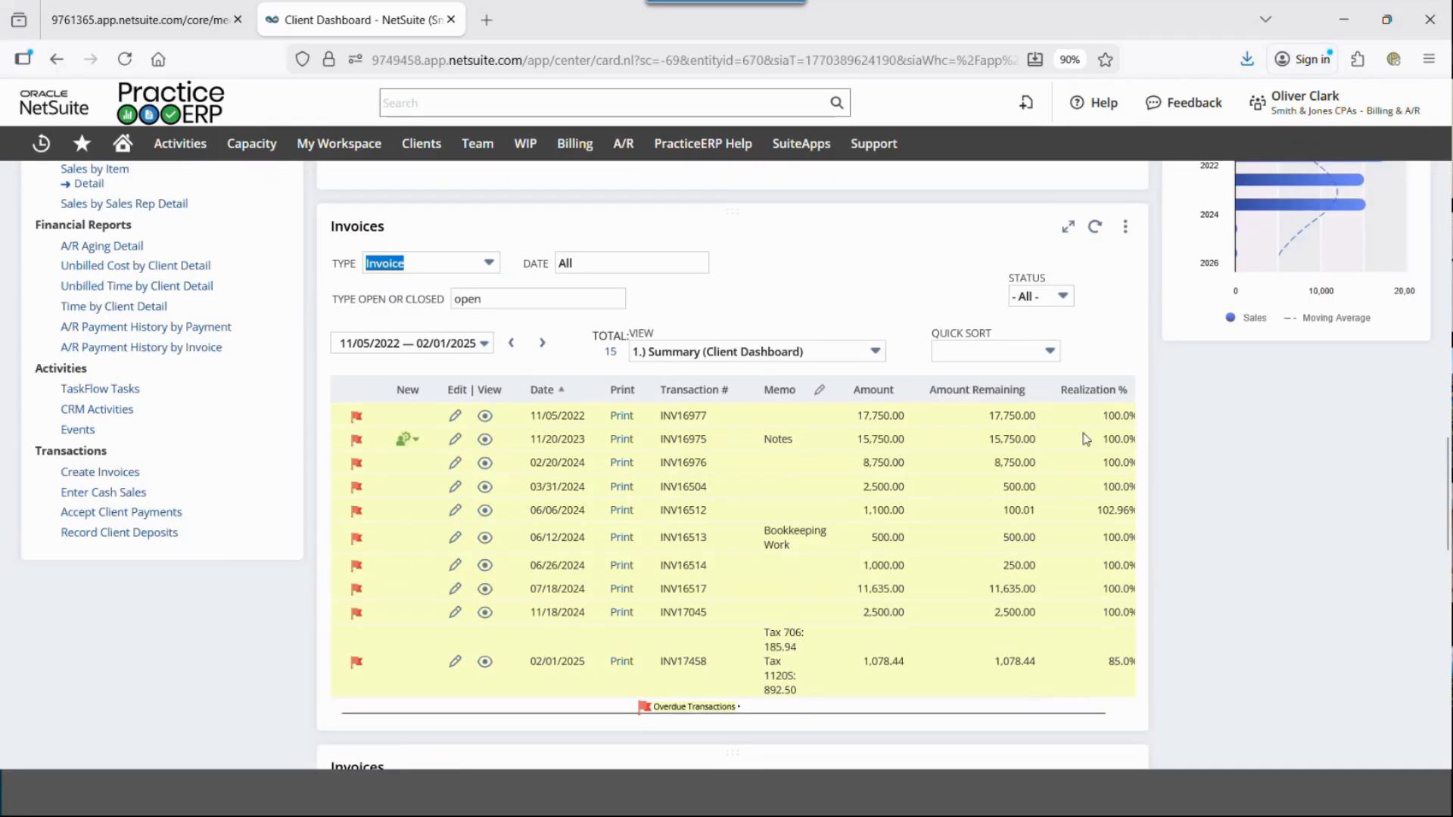
Step: Examine the invoice detail's adjustment and realization columns and the Show Completed Projects options of the TaskFlow Project List
scroll(1093, 469, down, 7)
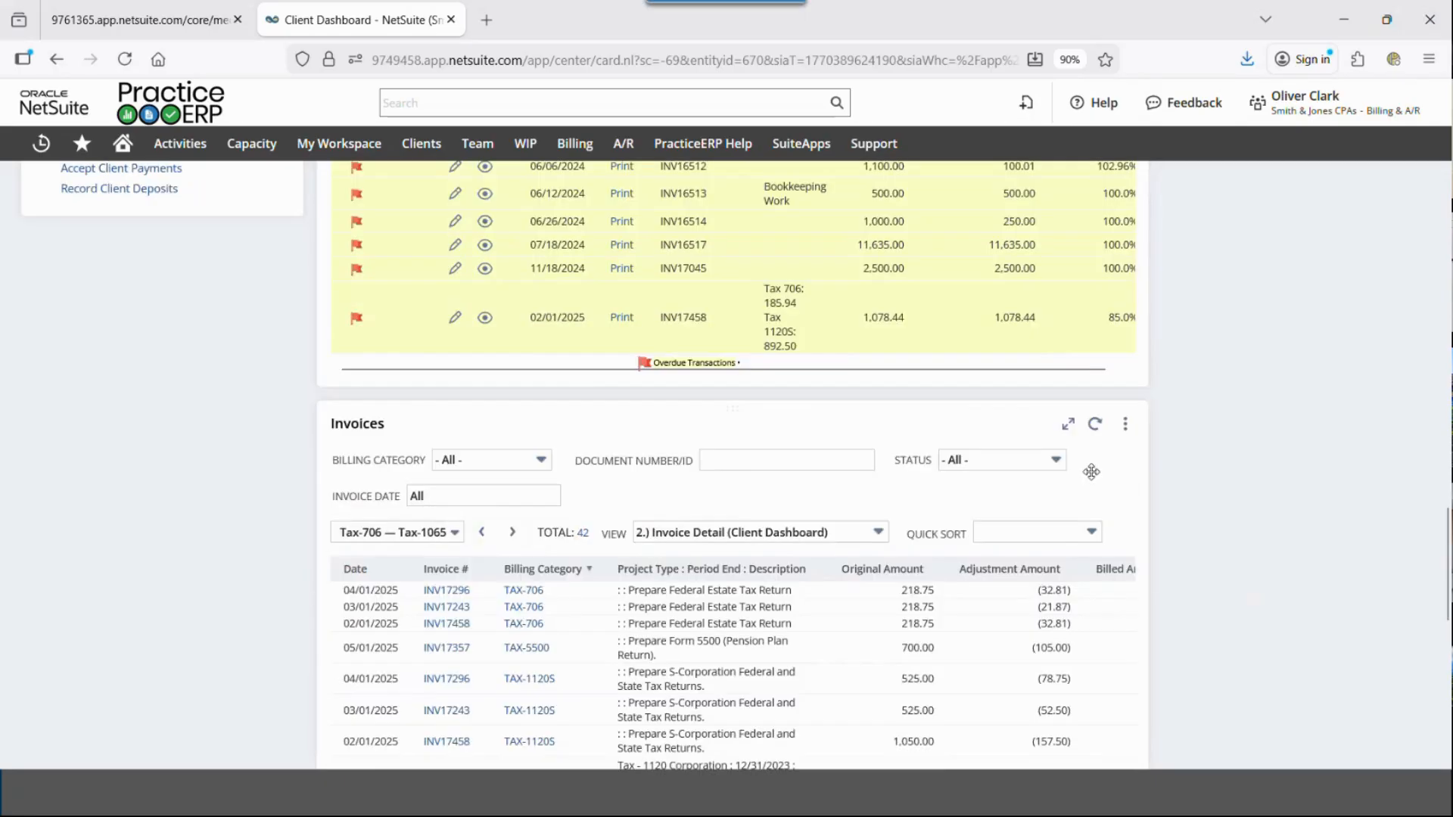
drag(800, 710, 950, 718)
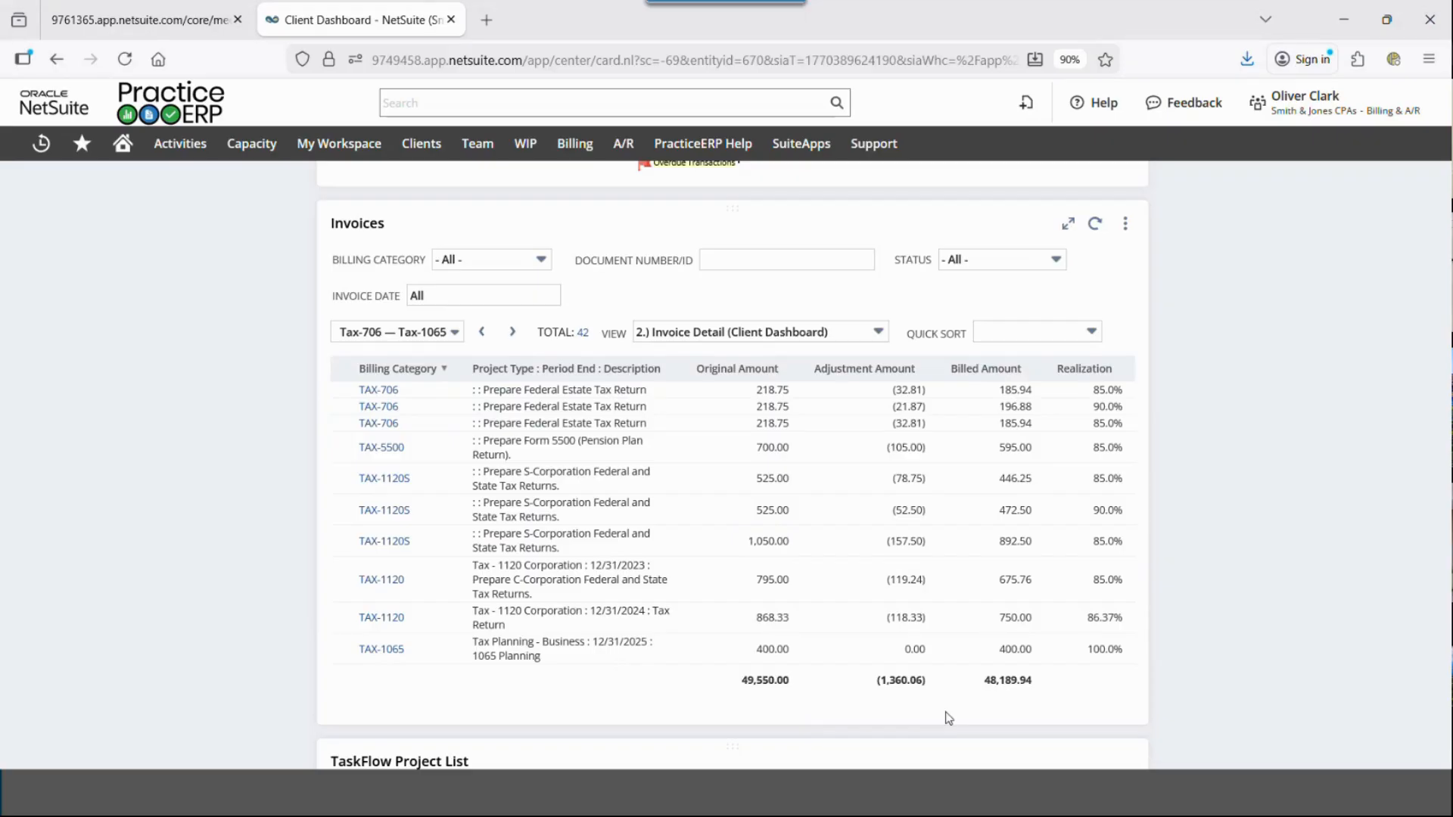
scroll(938, 700, down, 6)
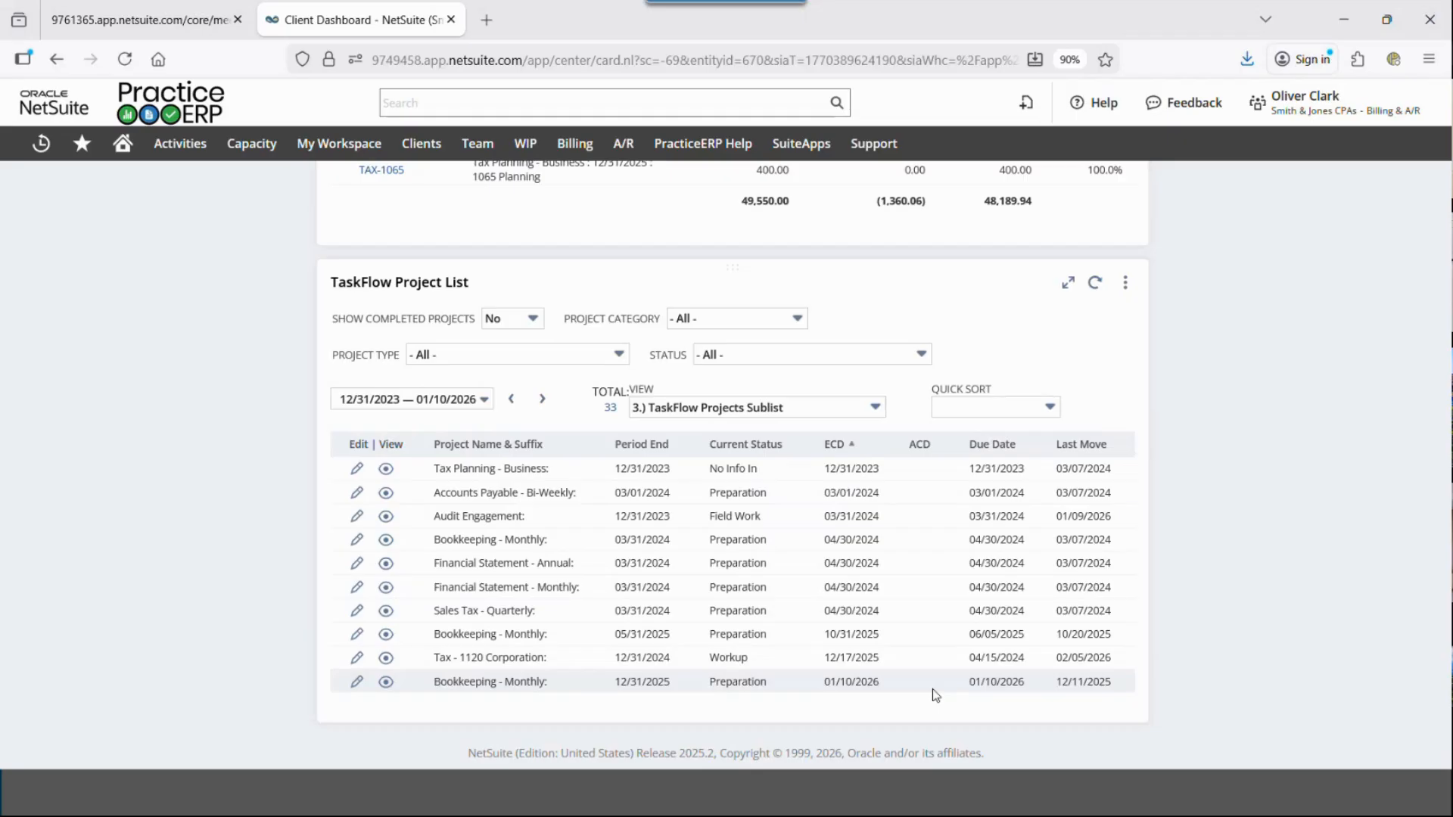
click(497, 314)
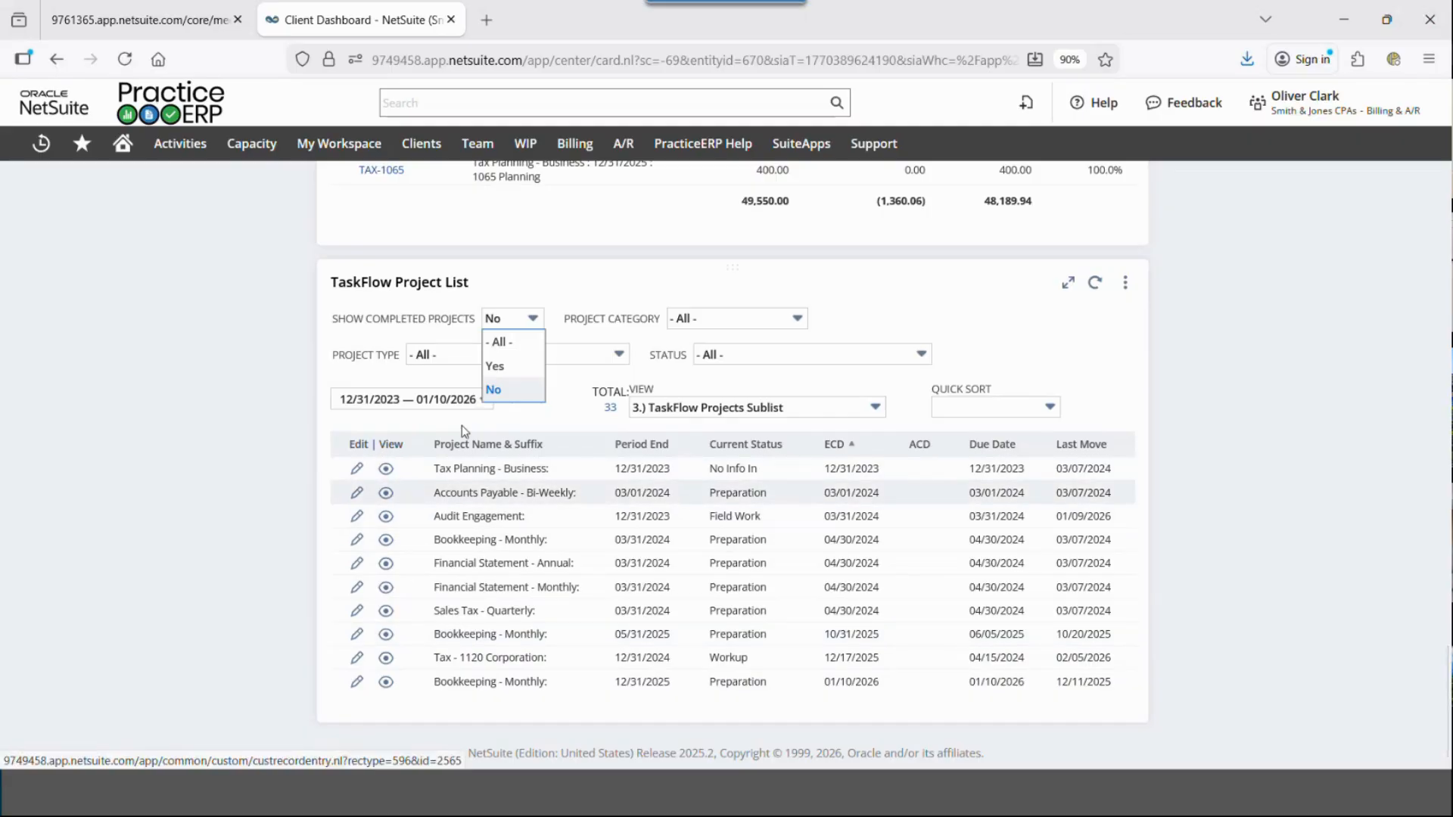
Step: Inspect the line-of-business shares in the Sales by LOB chart and the moving average in the Yearly Sales Trend chart
scroll(967, 416, up, 15)
scroll(966, 417, up, 10)
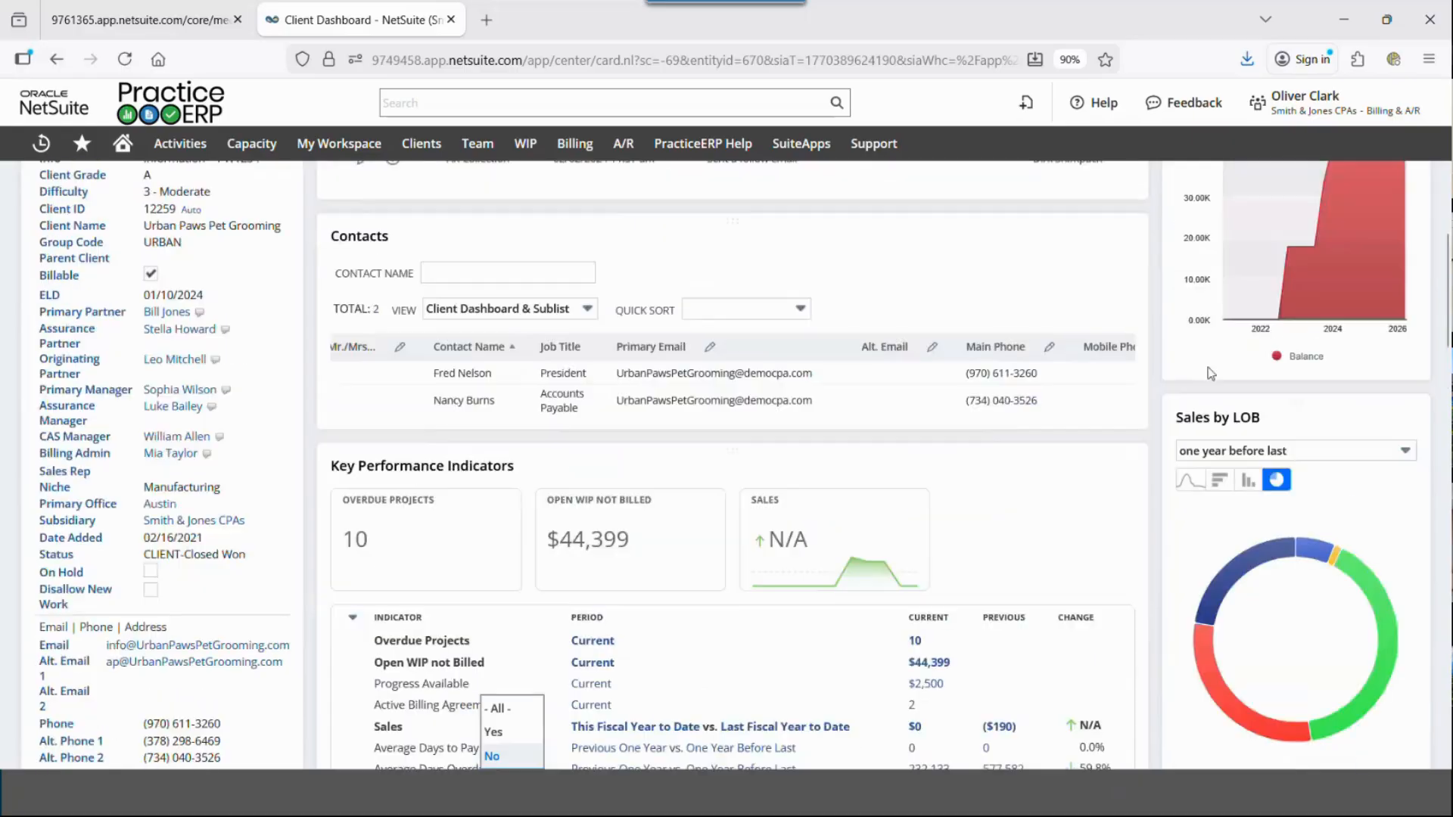
scroll(1359, 257, down, 5)
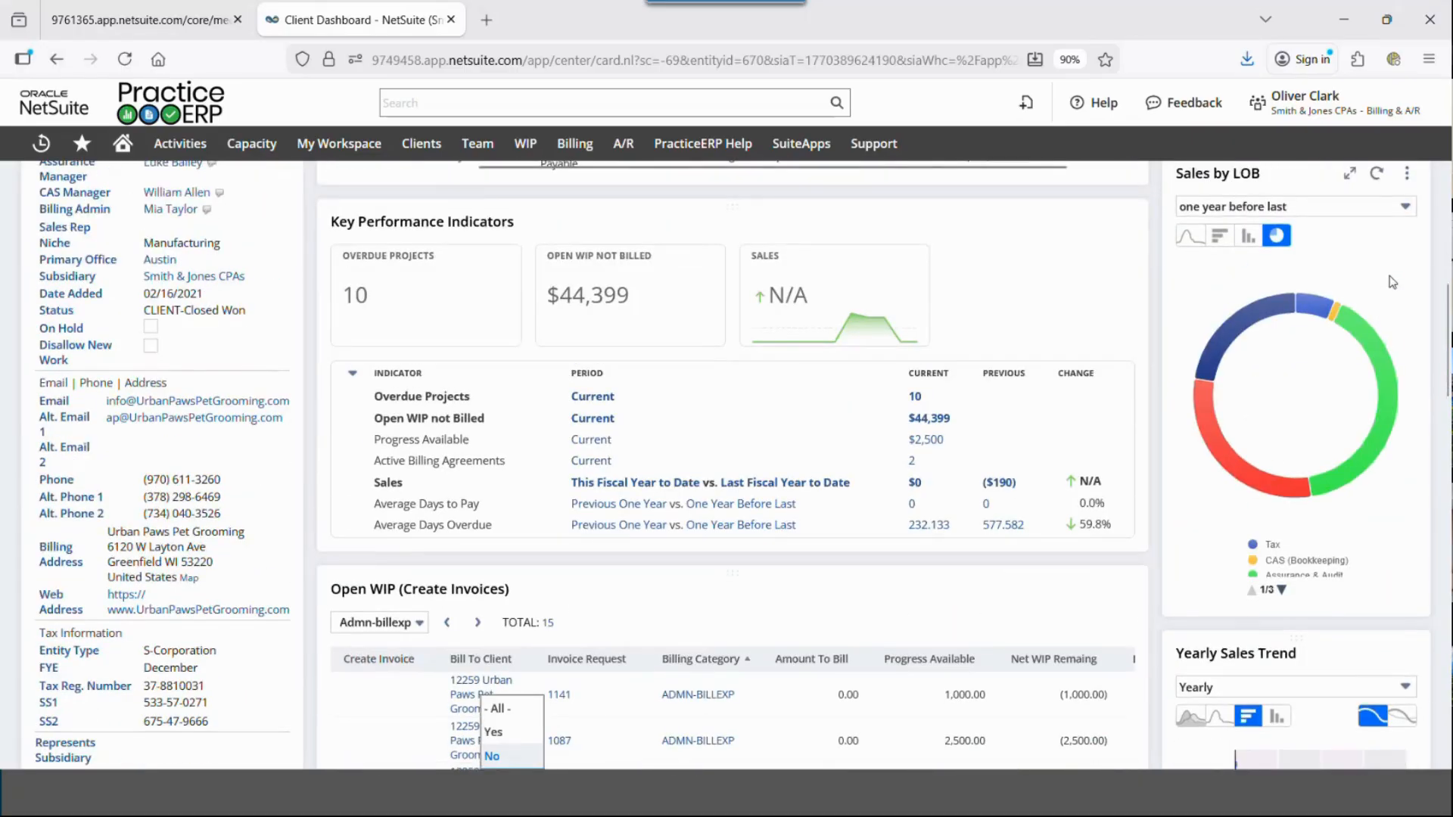
scroll(1392, 280, up, 3)
mouse_move(1386, 437)
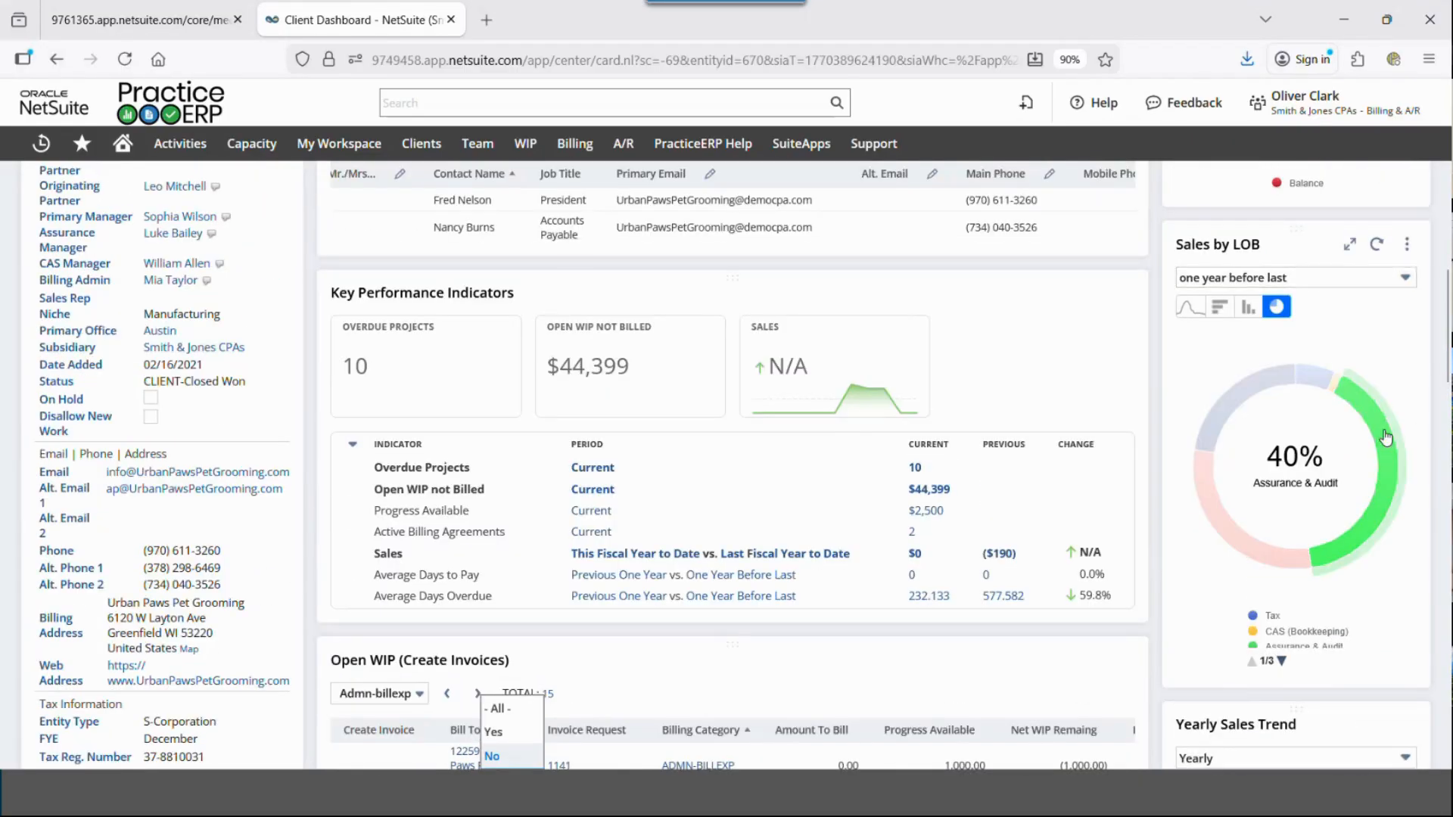
mouse_move(1260, 551)
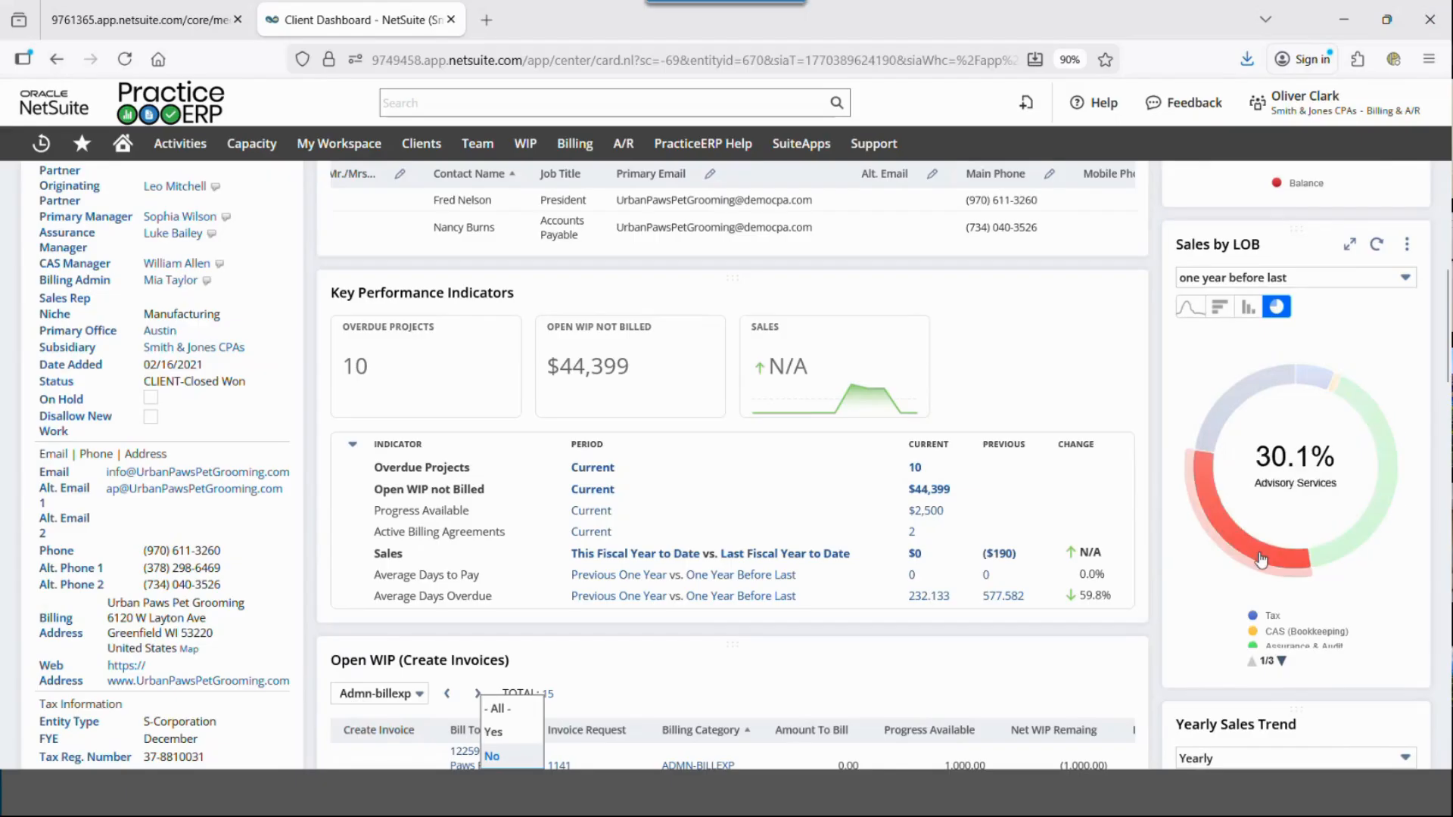
mouse_move(1336, 385)
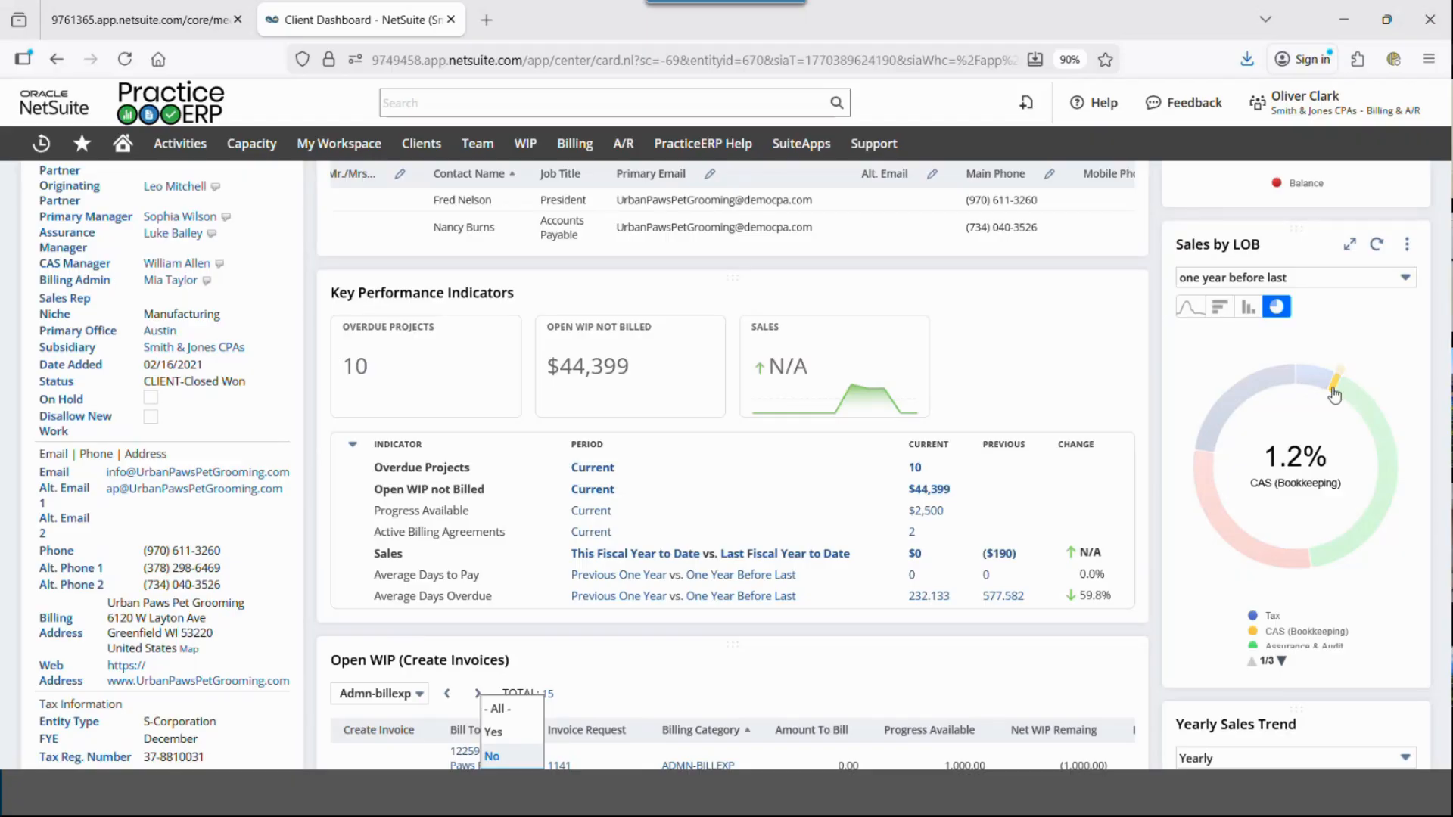
scroll(1347, 409, down, 7)
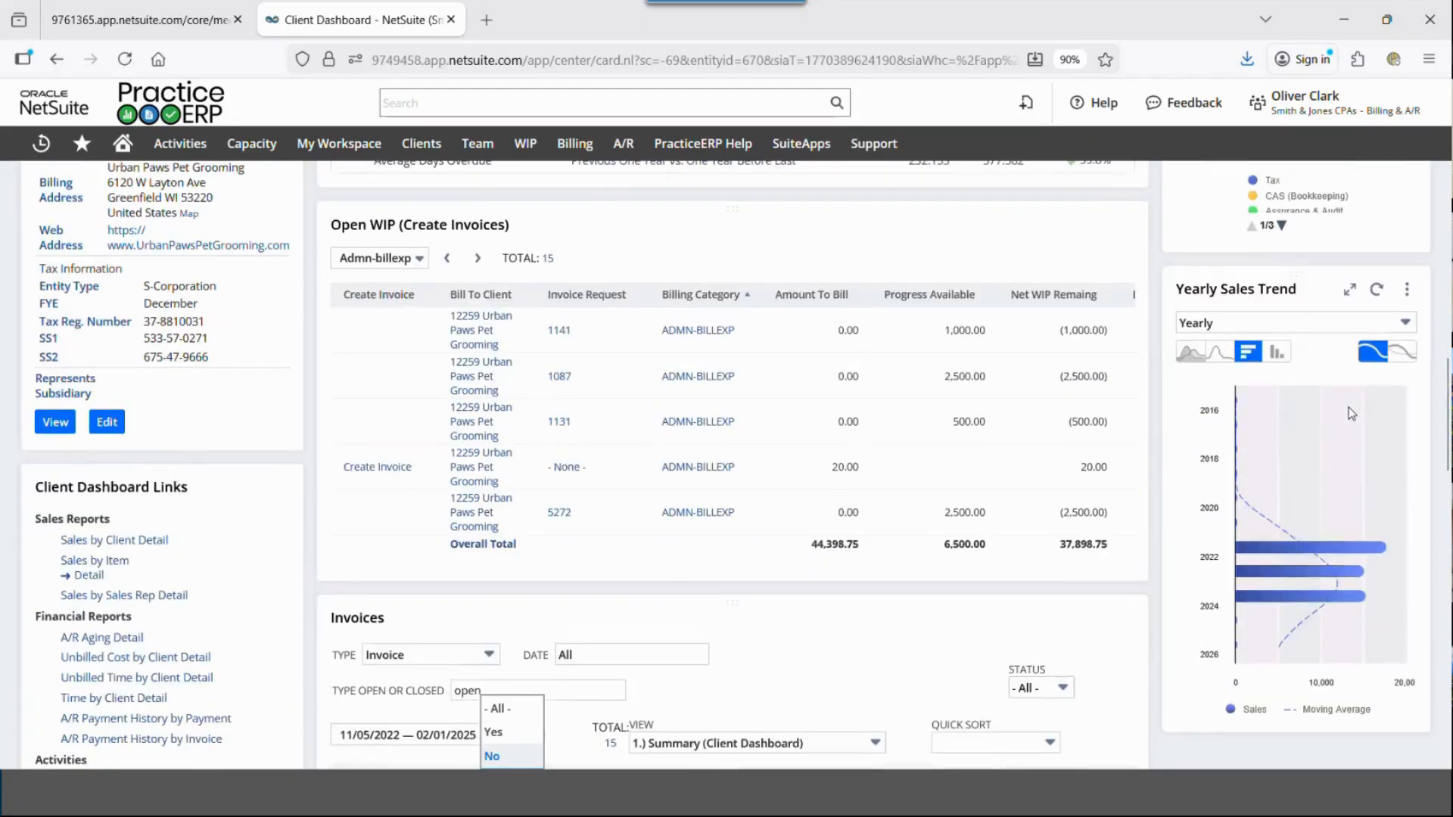
scroll(1347, 424, up, 1)
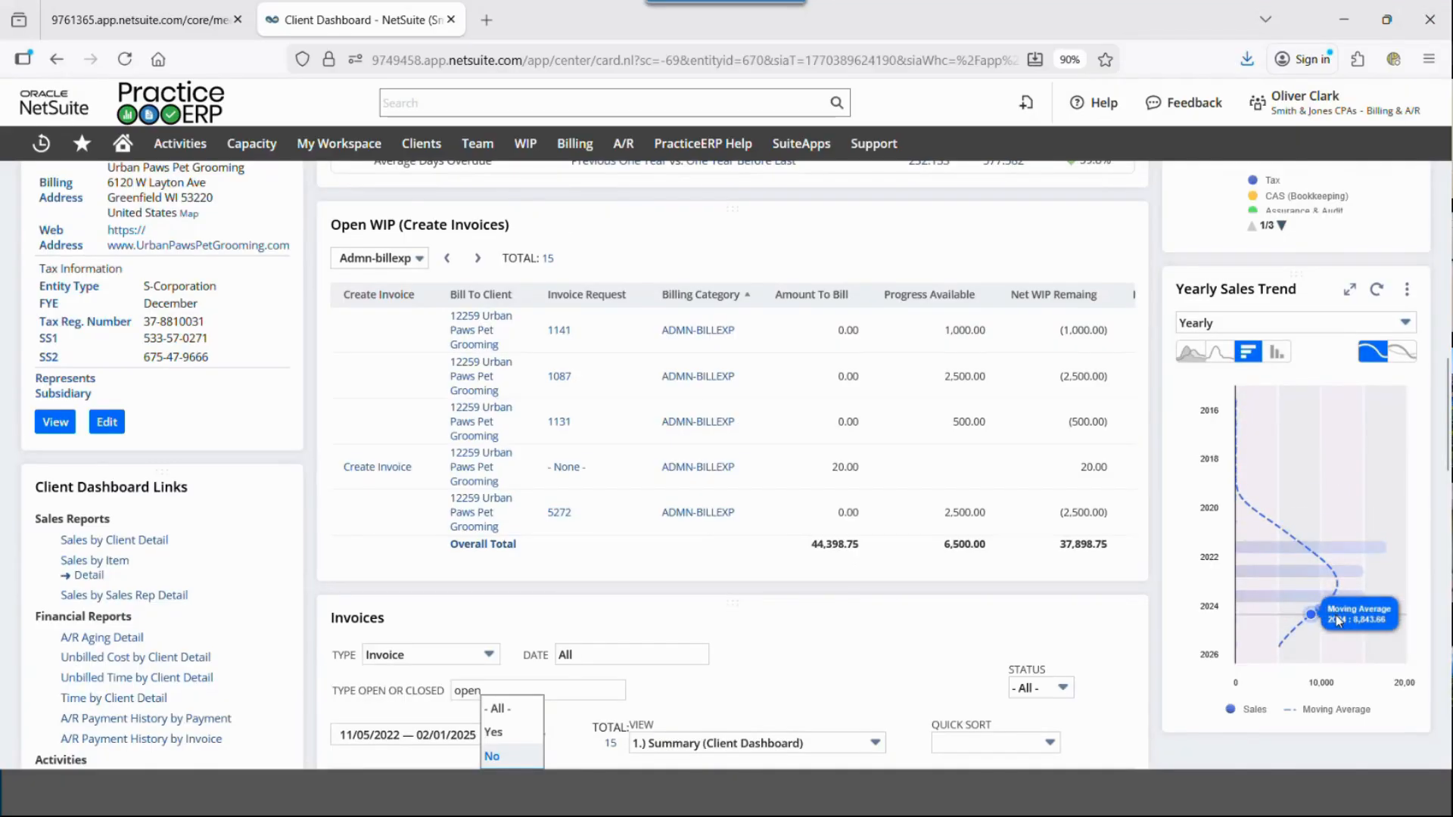
scroll(1336, 616, up, 10)
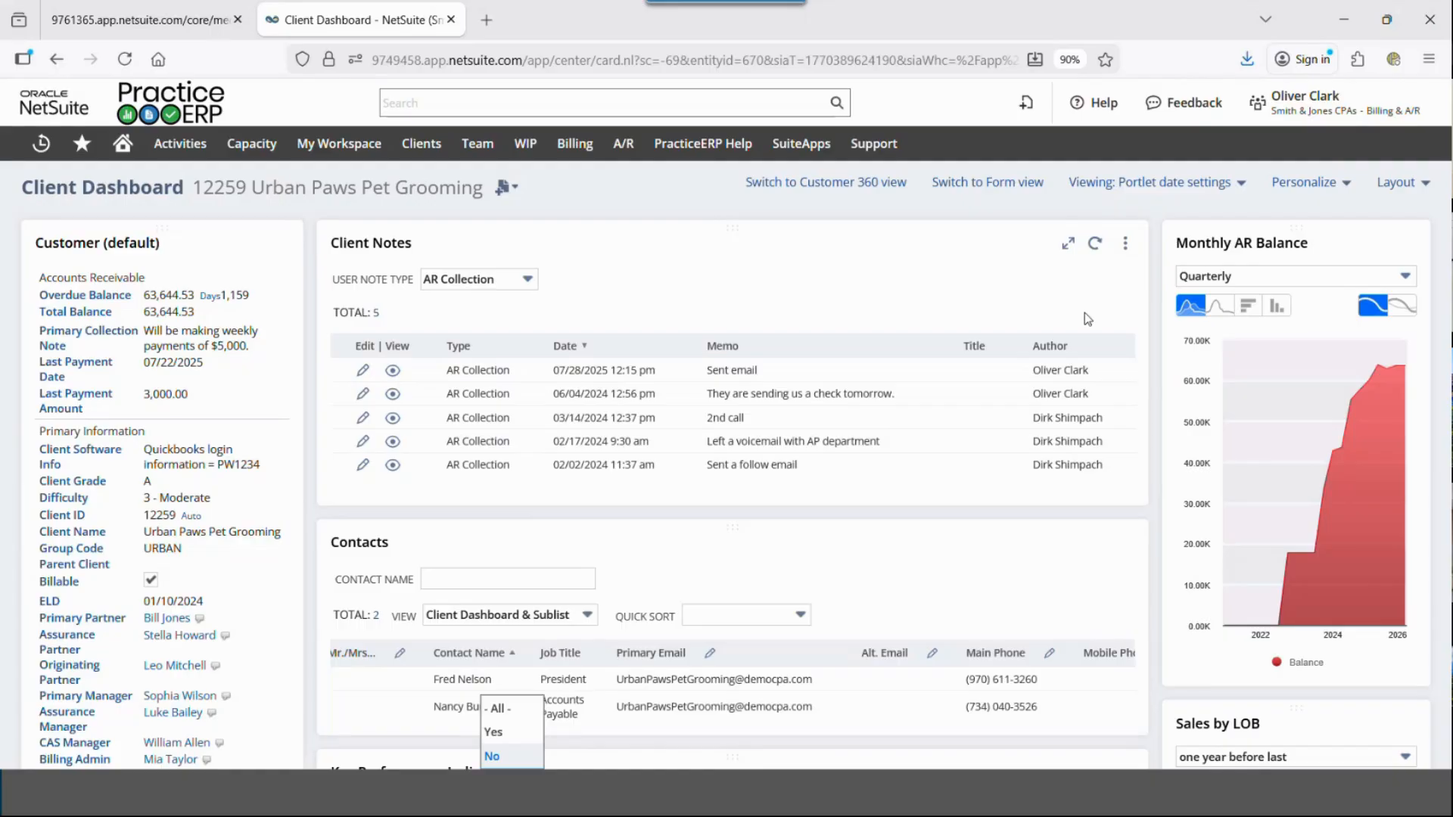
Step: Switch the client dashboard to form view and examine the client's billing notes and active billing agreements
click(976, 189)
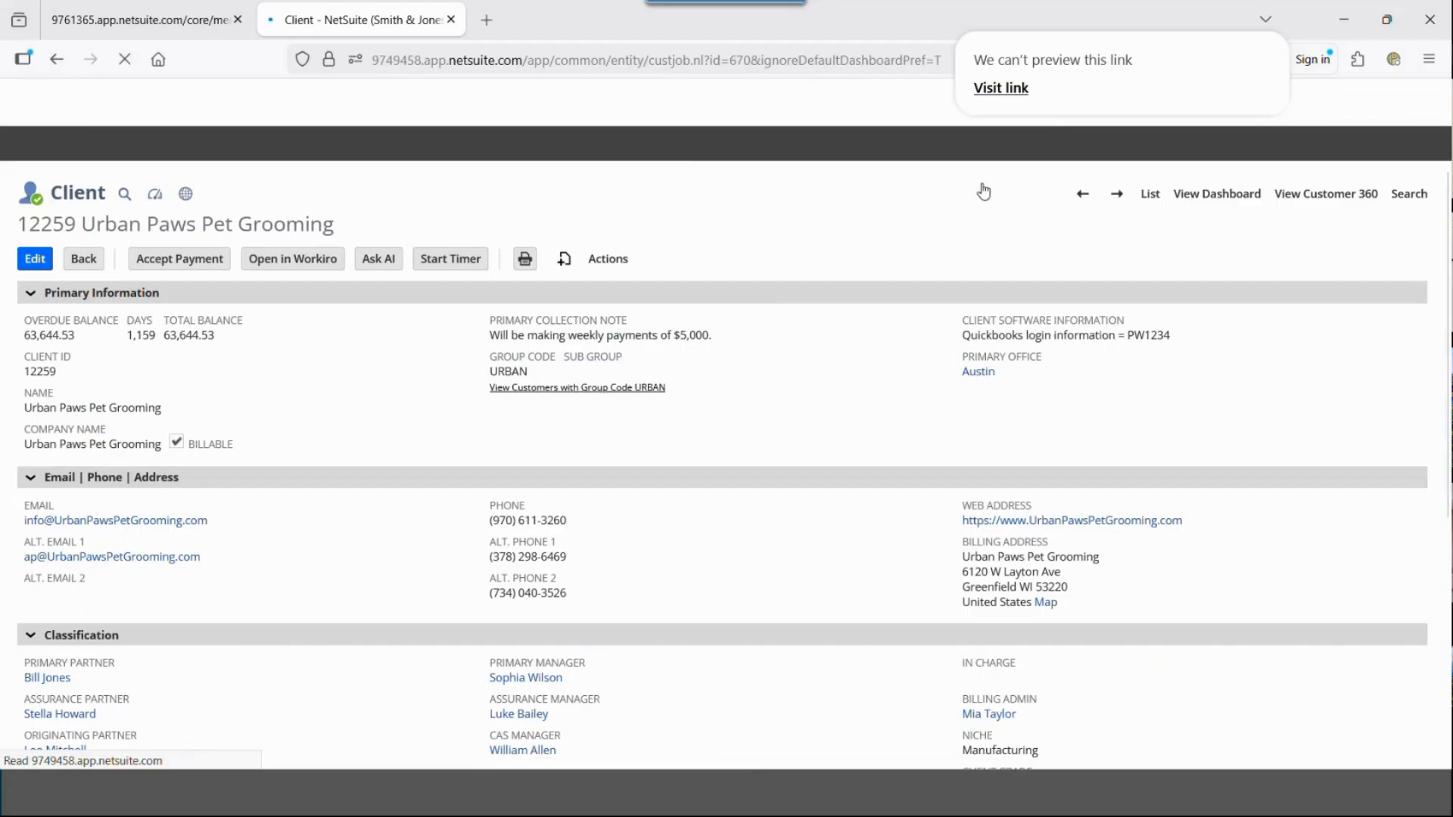
click(43, 261)
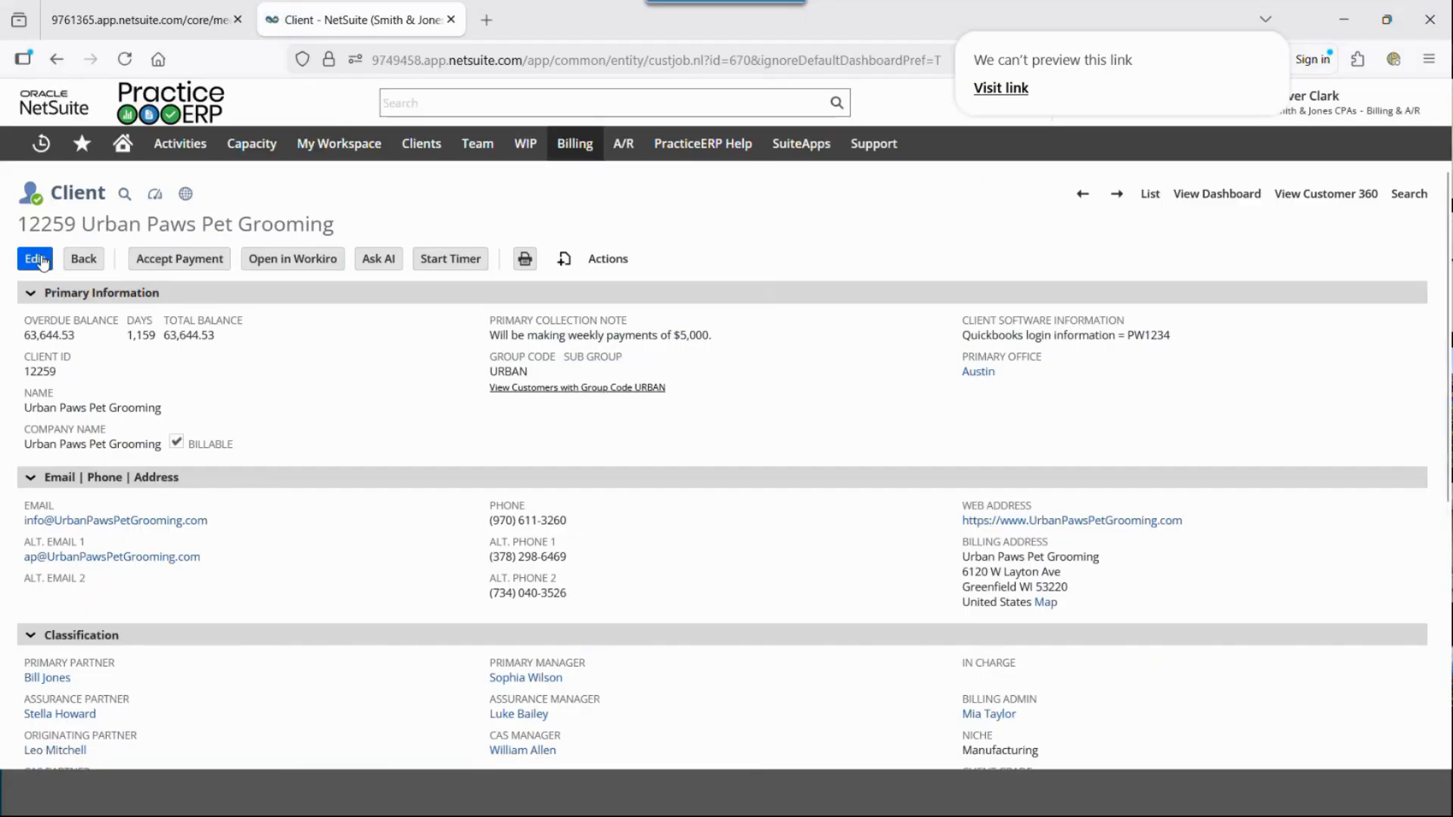
scroll(153, 362, down, 6)
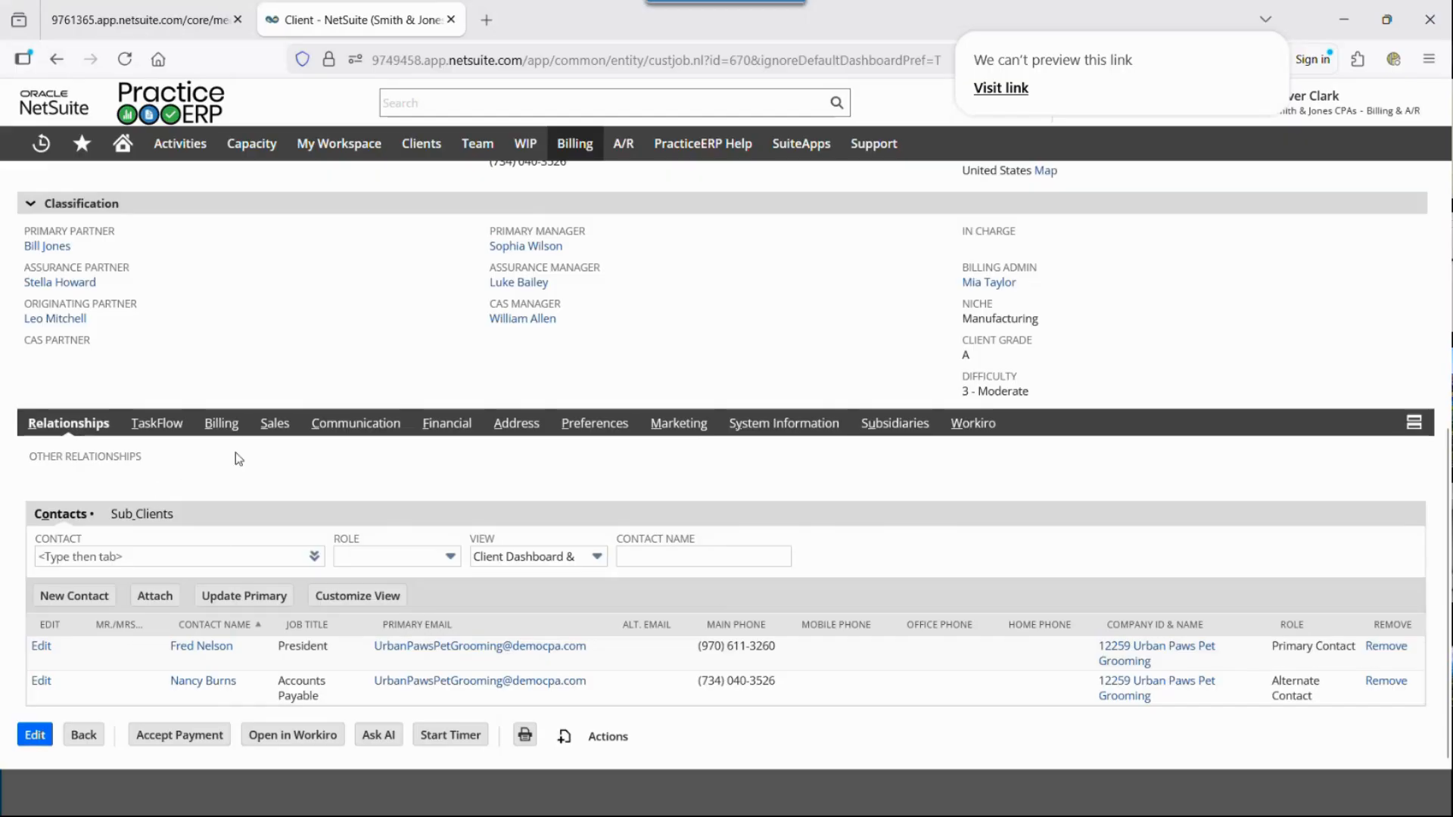
click(221, 430)
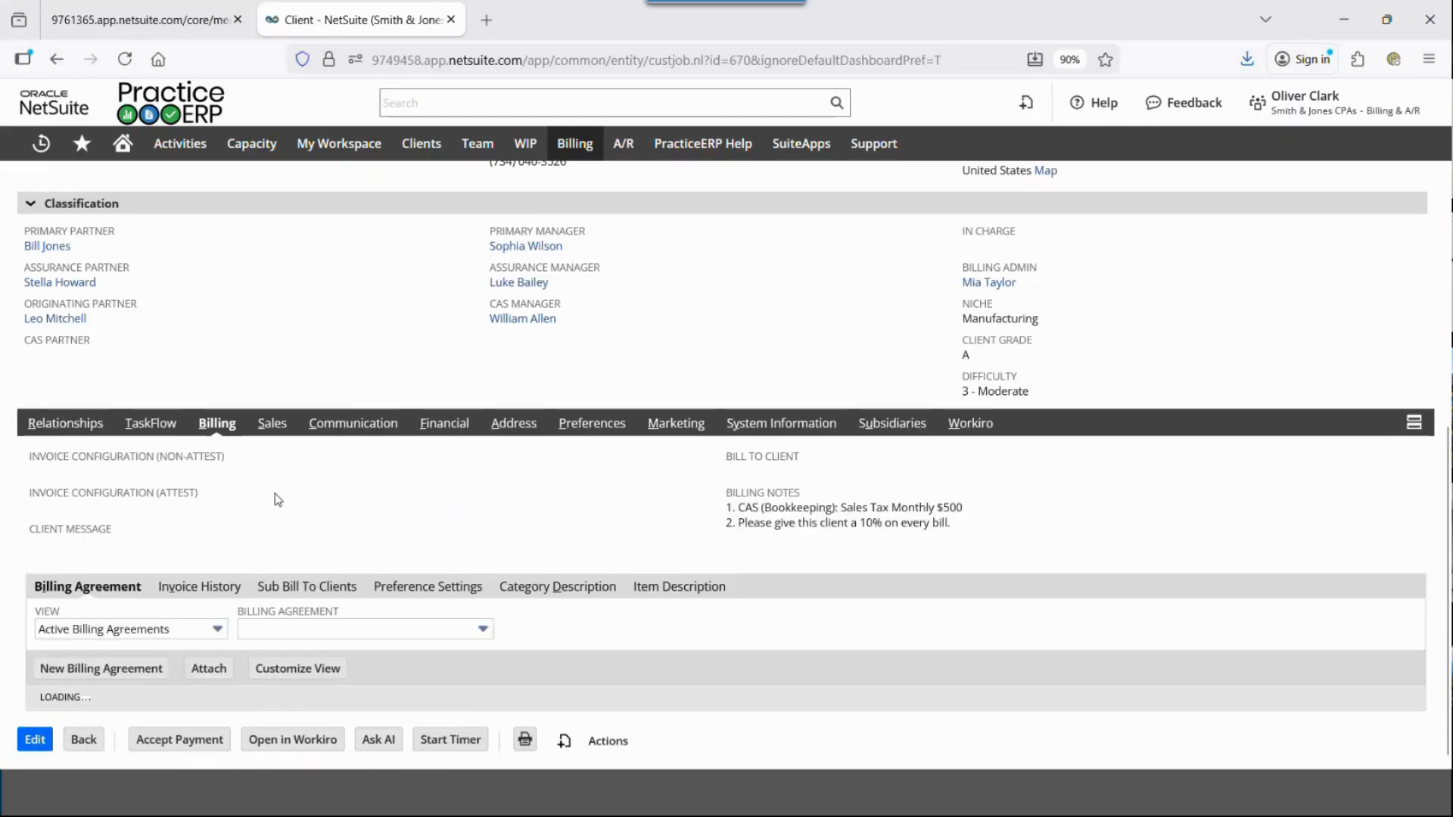
scroll(275, 499, down, 2)
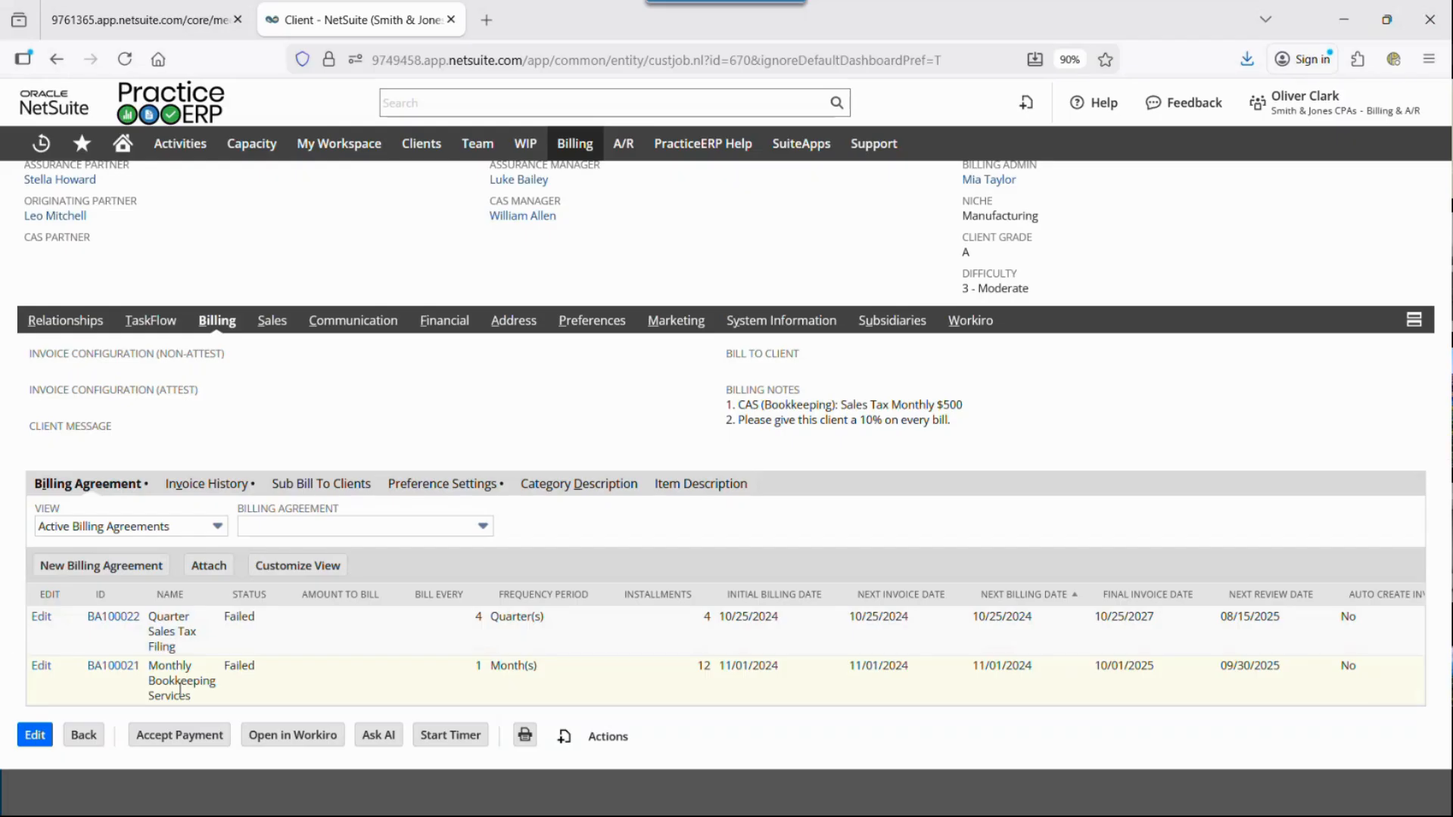
Step: Examine the client's billing preference settings by line of business, including the CAS (Bookkeeping) and Tax invoice grouping
click(452, 485)
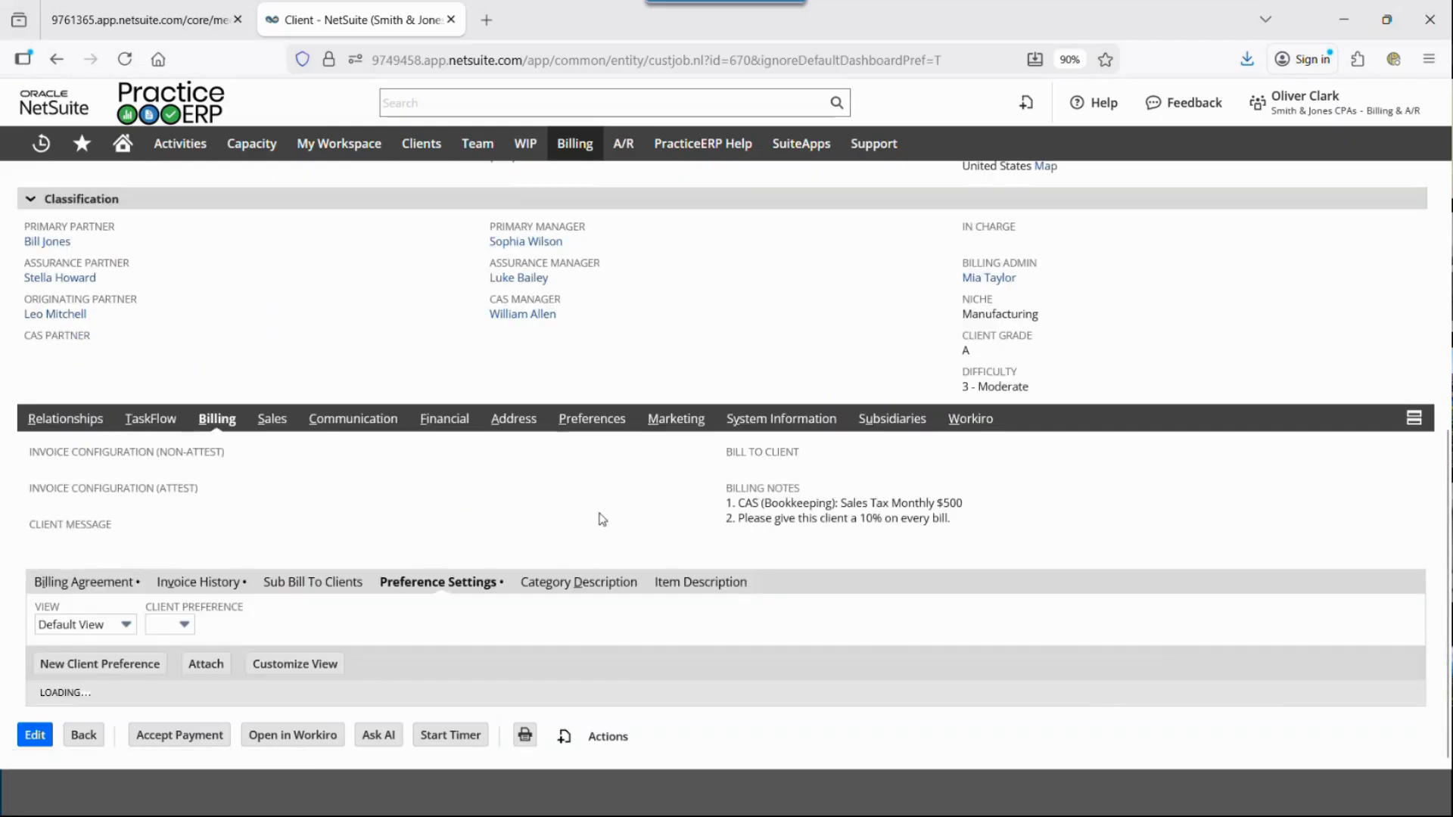
scroll(600, 519, down, 3)
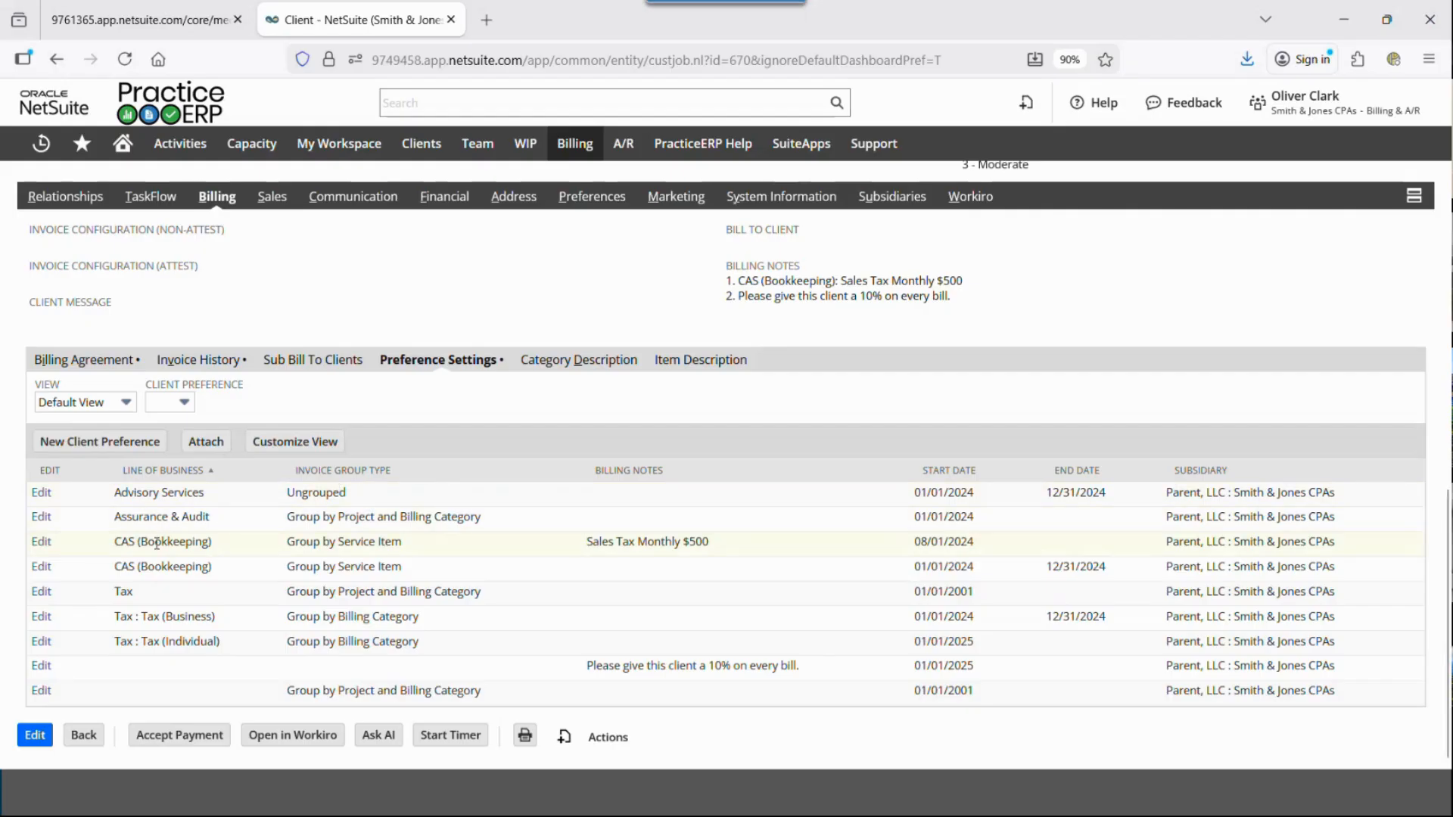
drag(154, 542, 194, 542)
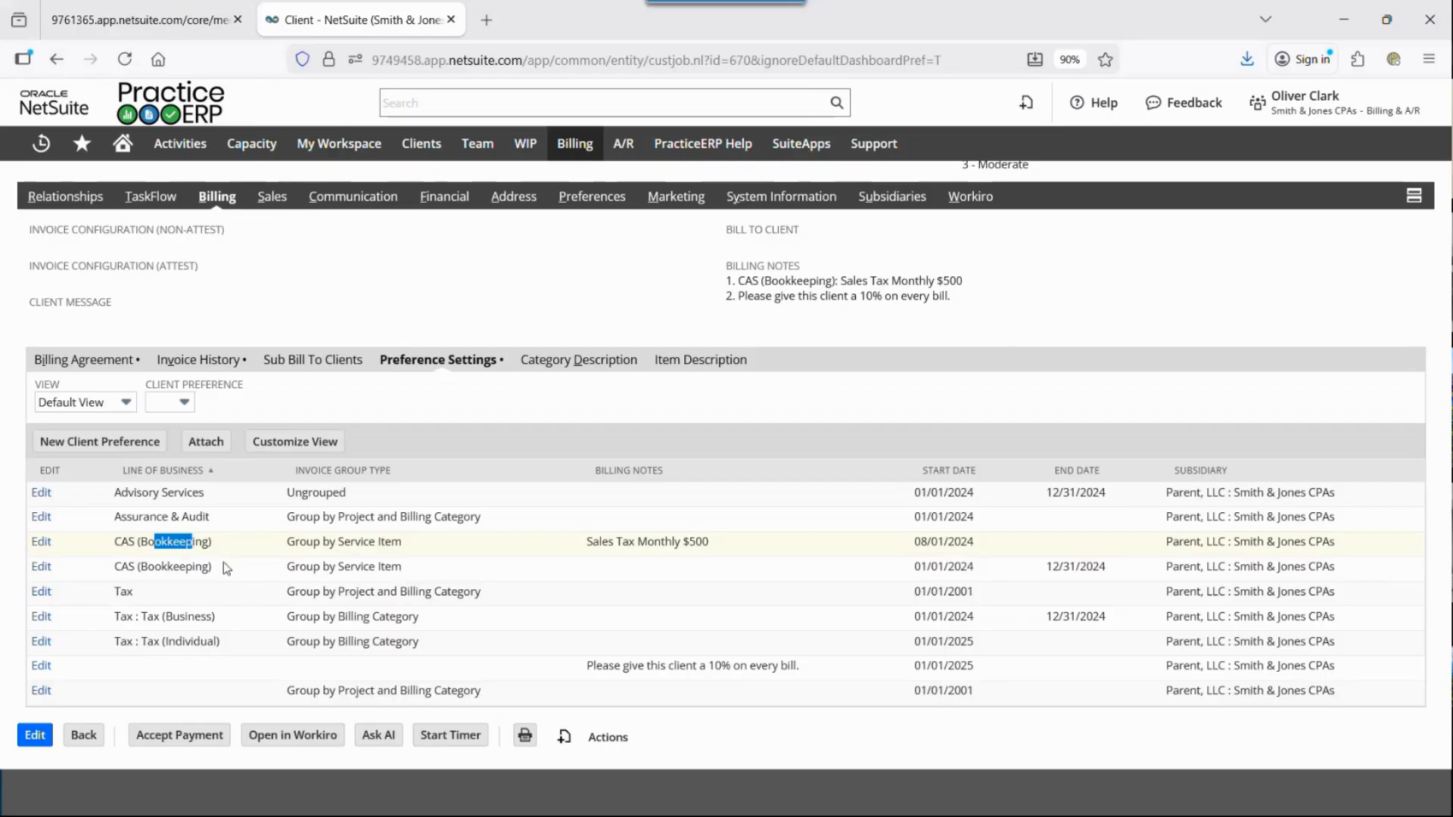
double_click(123, 591)
Step: Examine the client's system notes for the email field changes, including who made them and the old and new values
scroll(201, 597, up, 5)
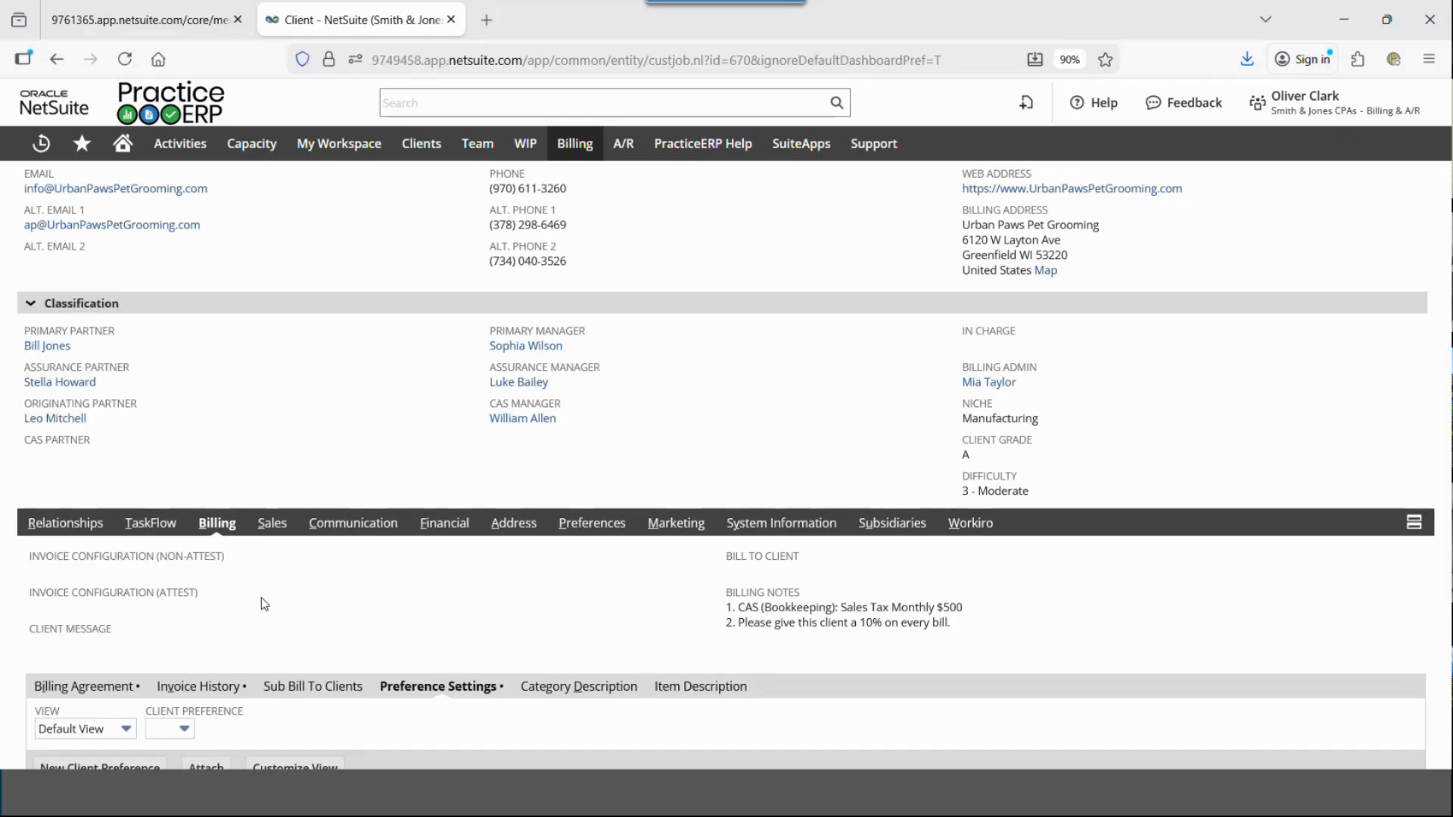
click(811, 525)
scroll(813, 548, down, 4)
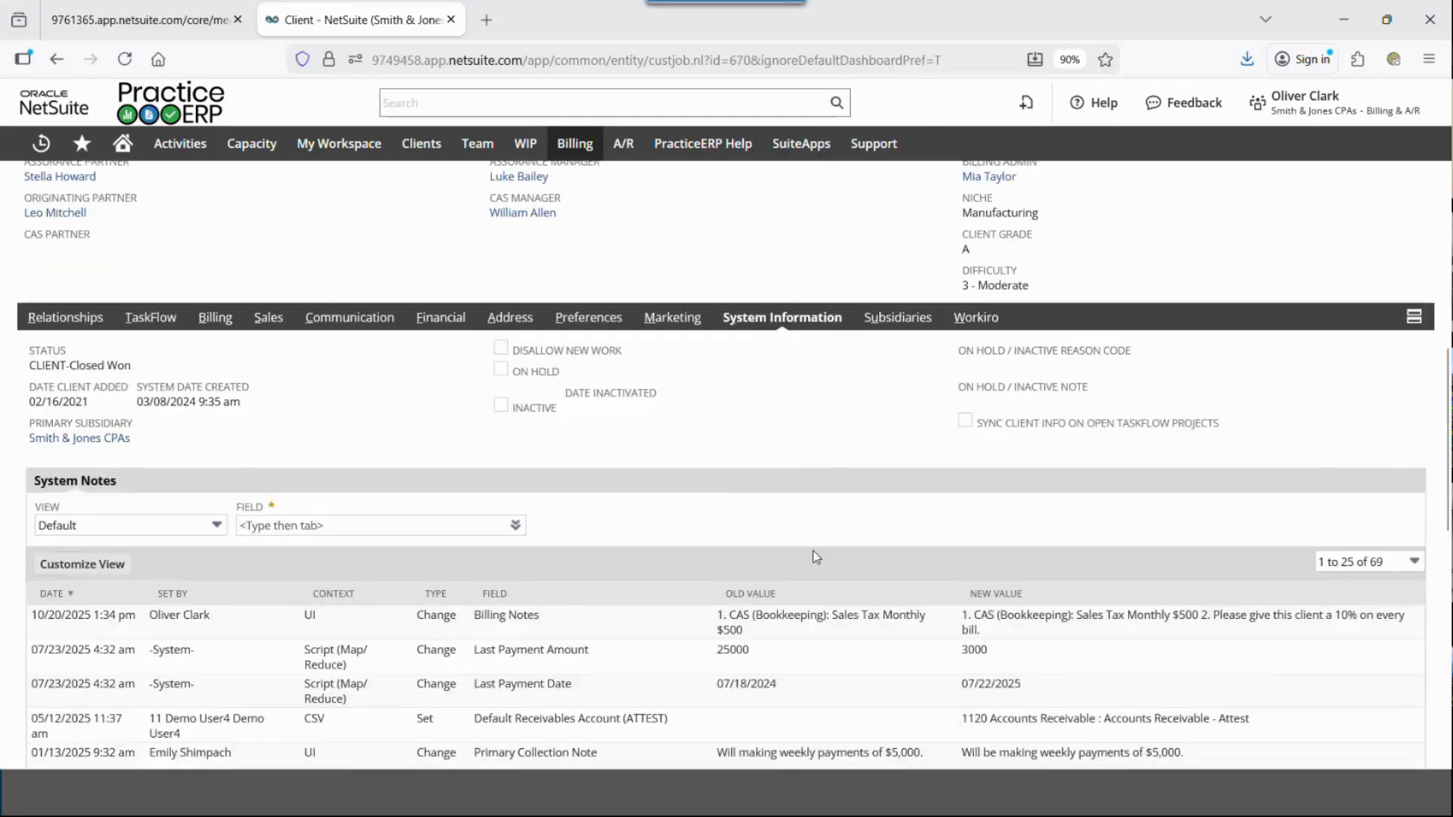
scroll(811, 560, down, 5)
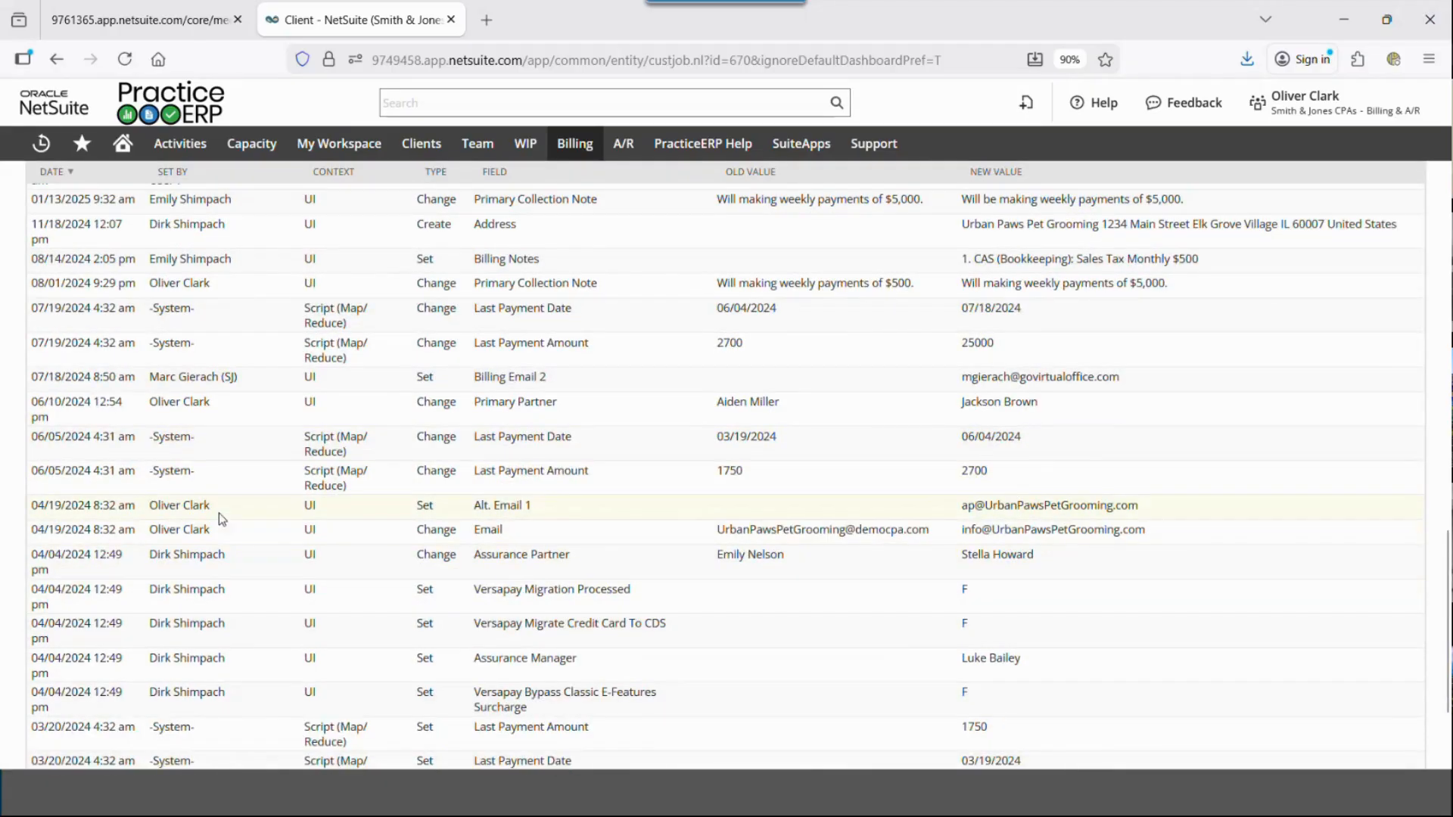
drag(215, 505, 116, 505)
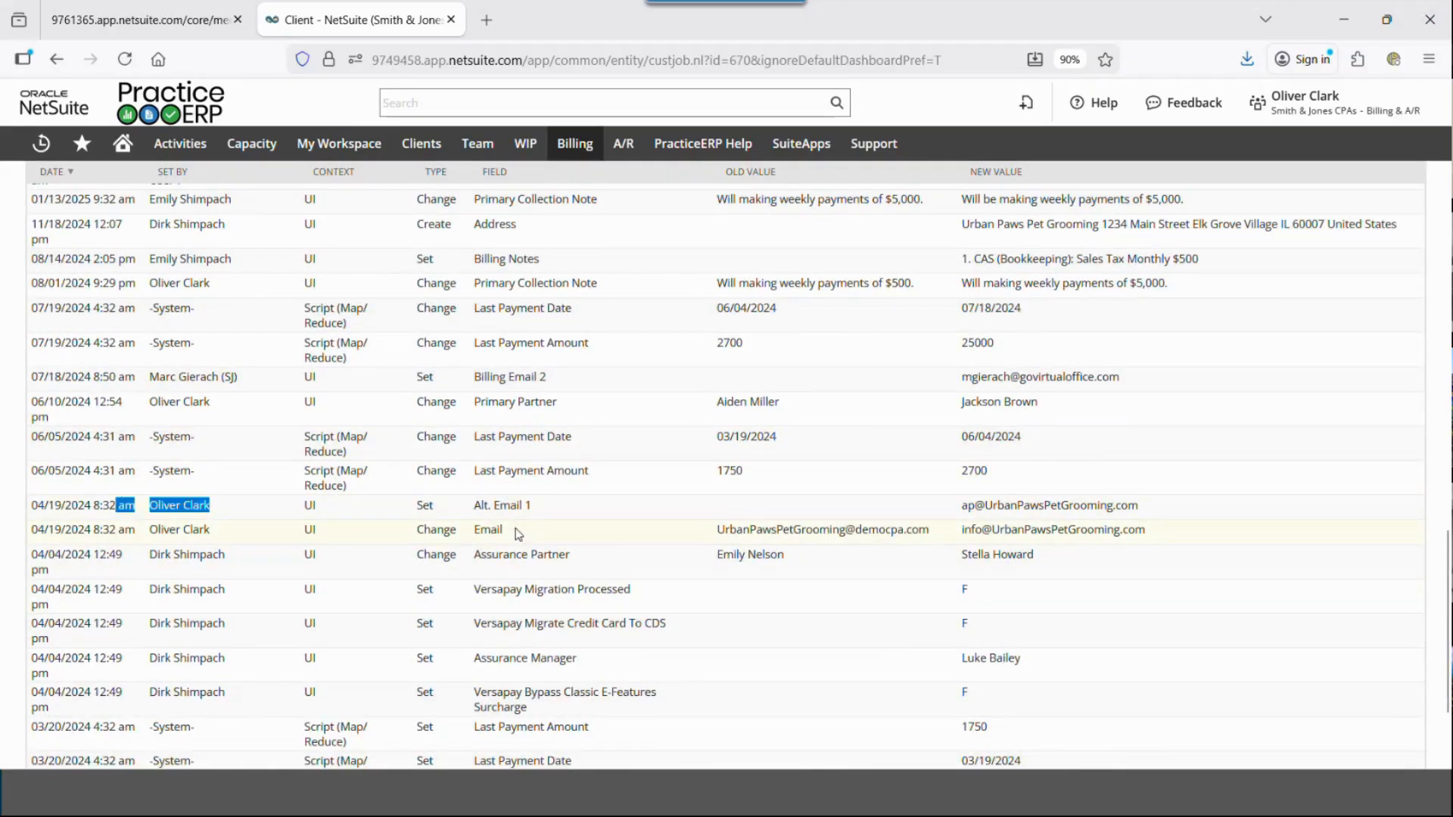
drag(515, 531, 464, 533)
drag(783, 530, 842, 530)
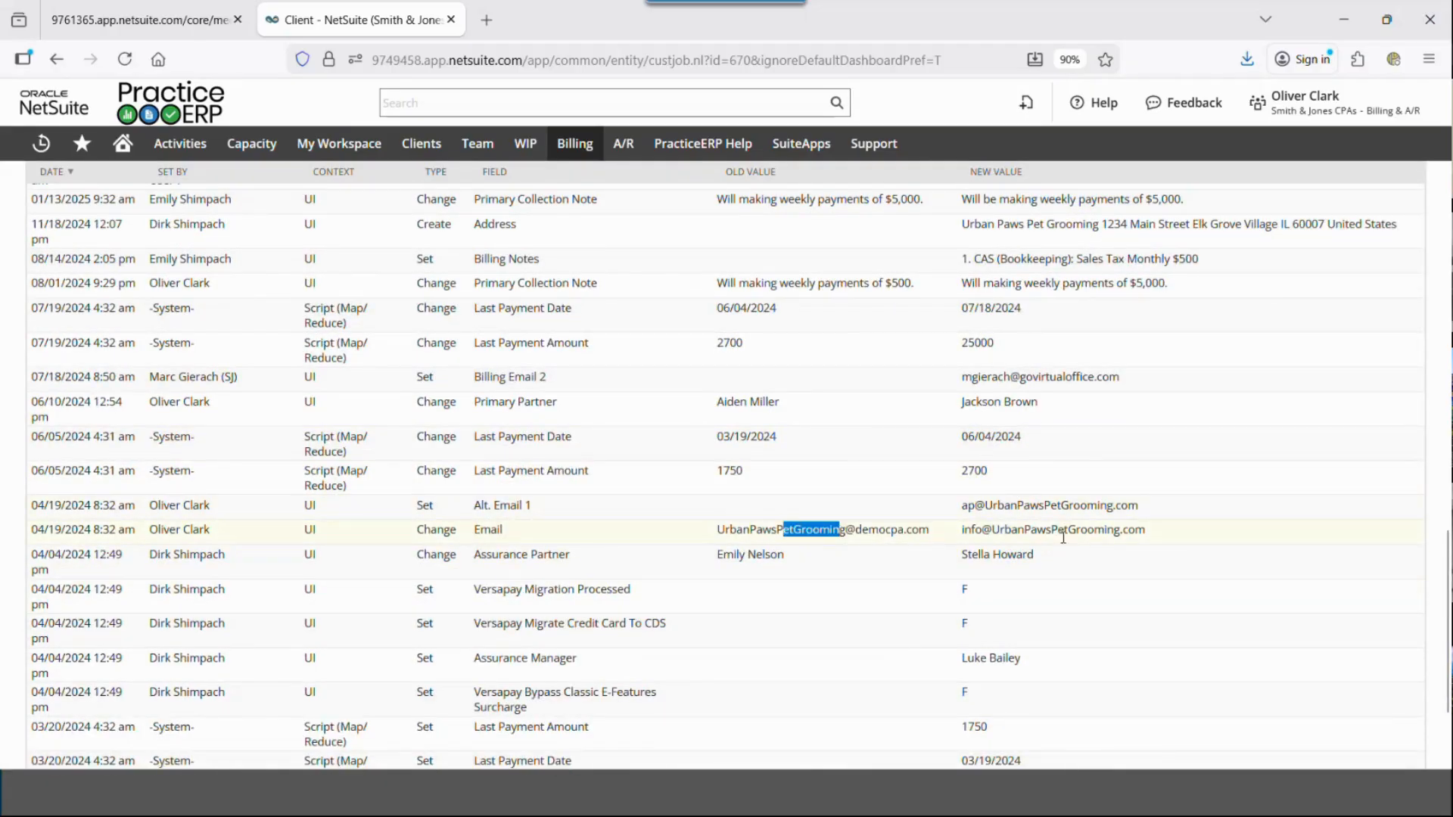
drag(1064, 530, 1116, 532)
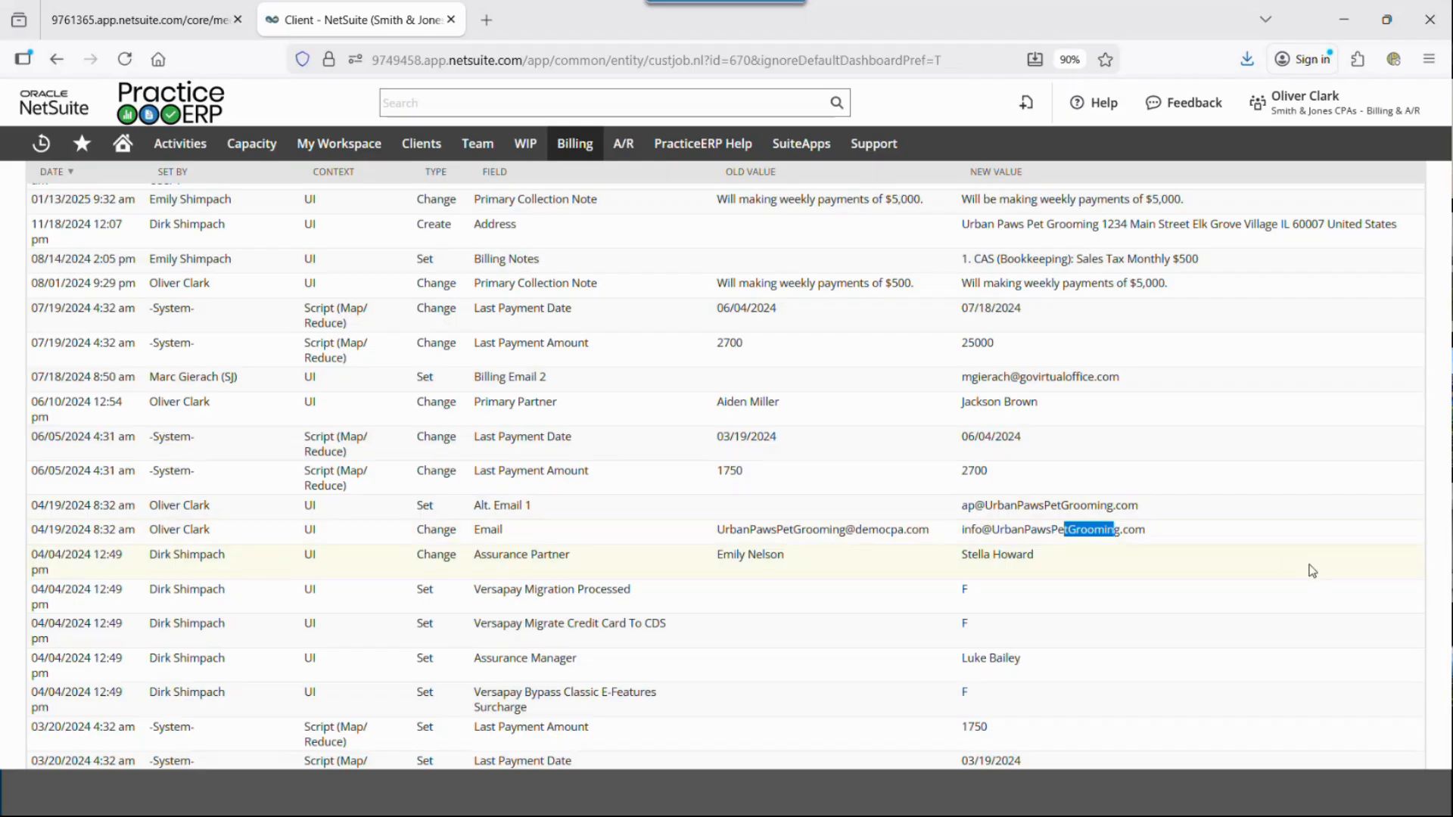
scroll(1312, 571, up, 15)
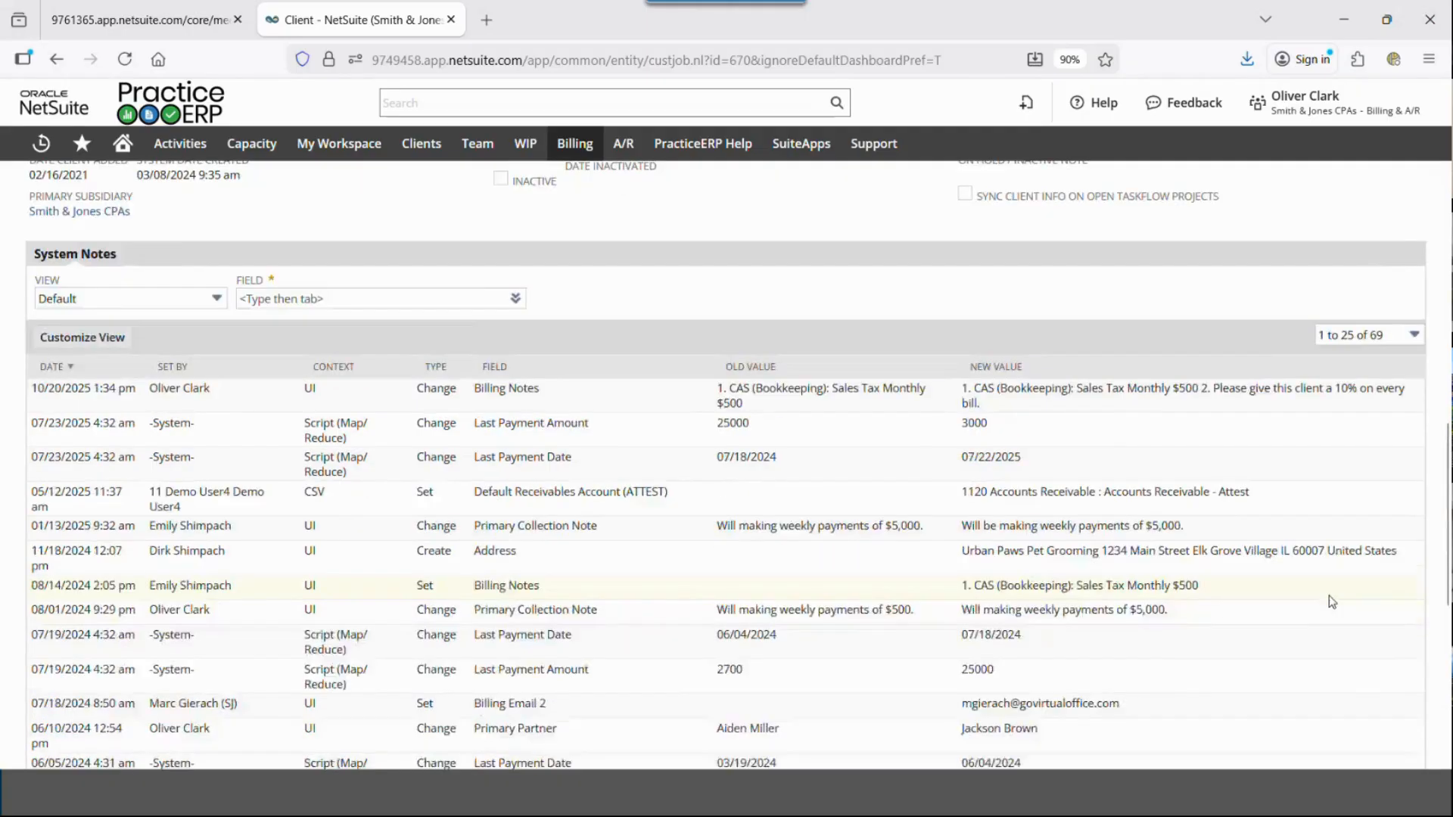
scroll(1306, 587, down, 1)
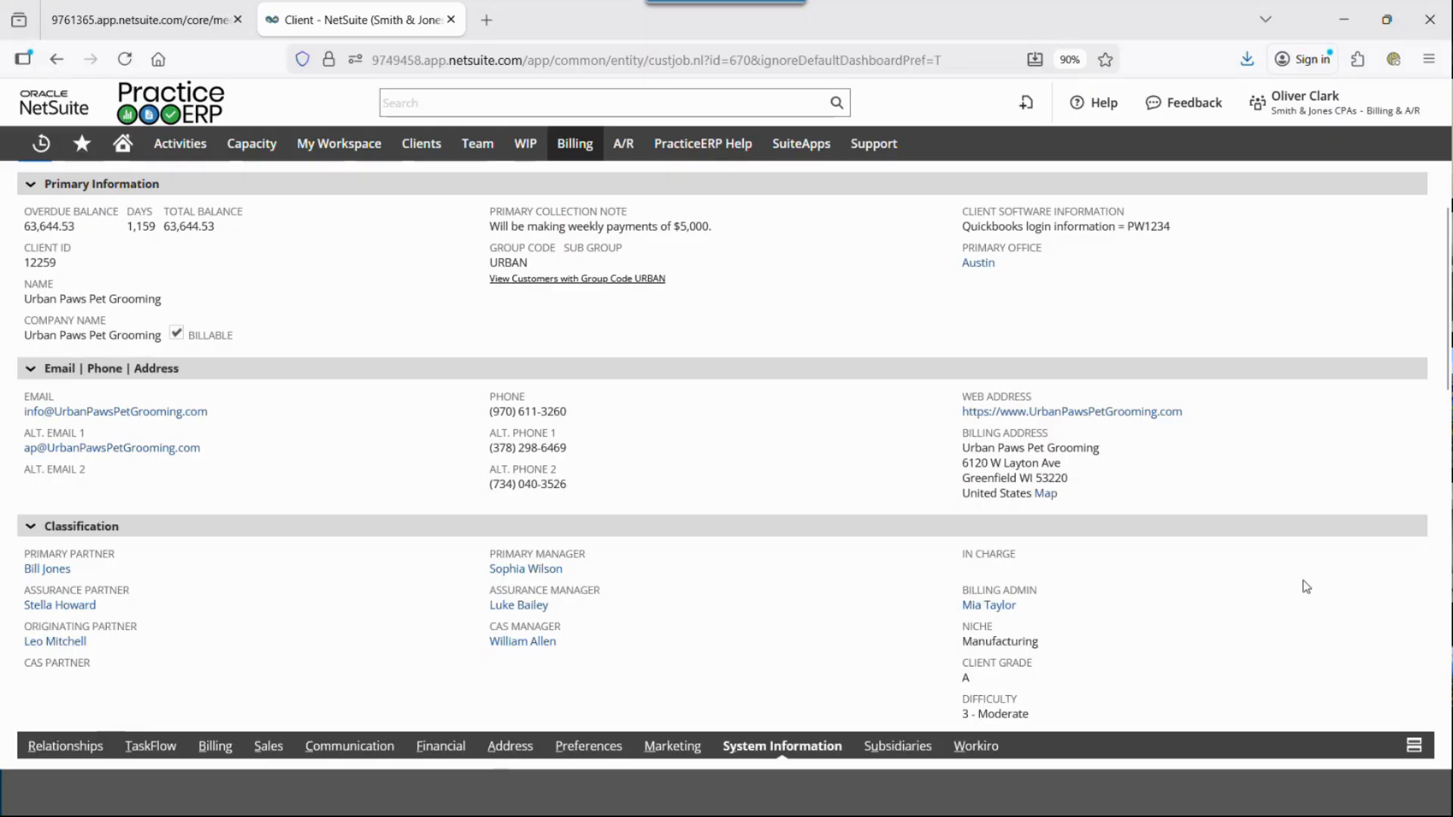
scroll(1248, 575, up, 2)
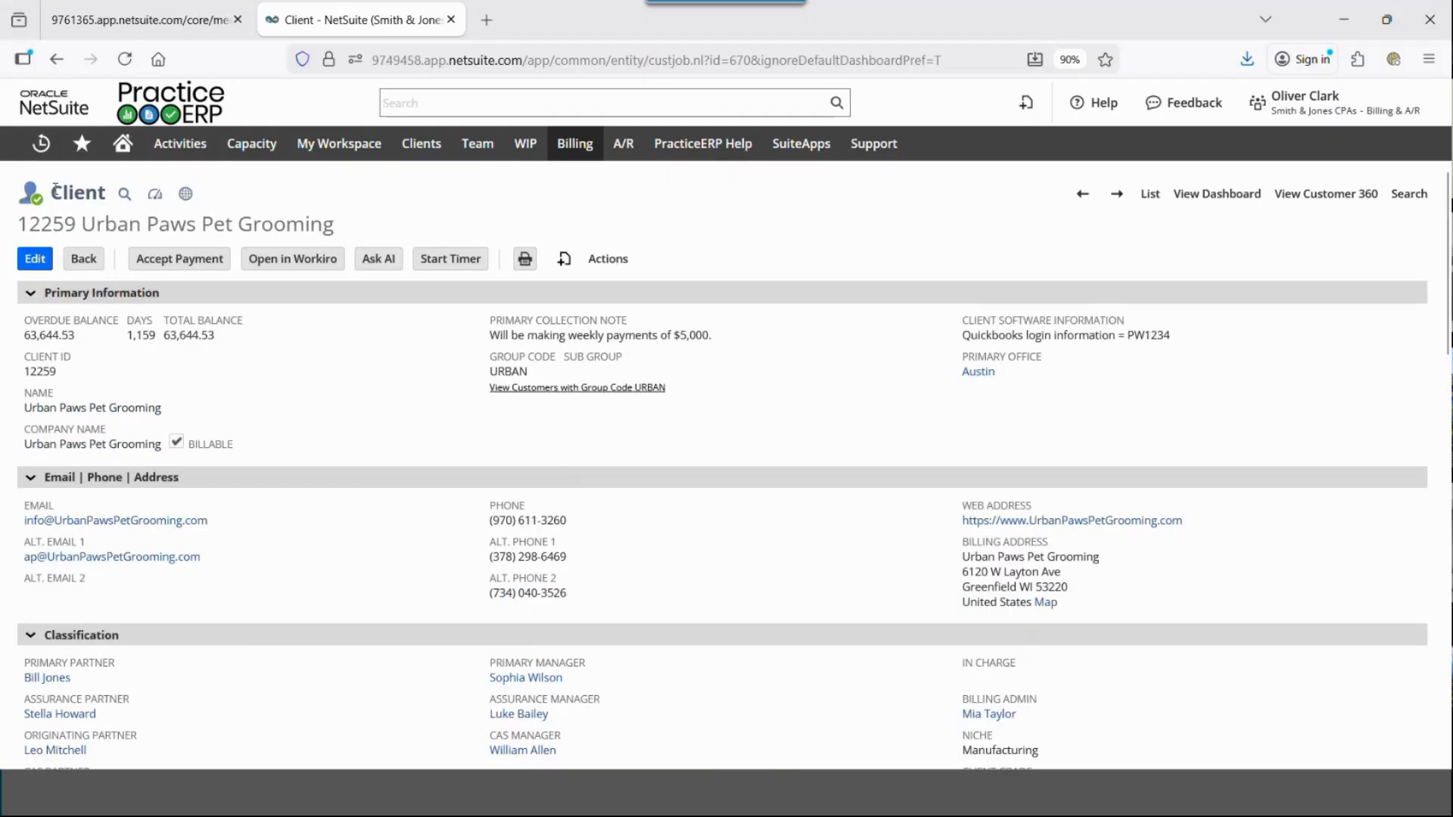
Step: Examine the client's Workiro overview with its active threads and attached documents
scroll(726, 454, down, 6)
click(978, 533)
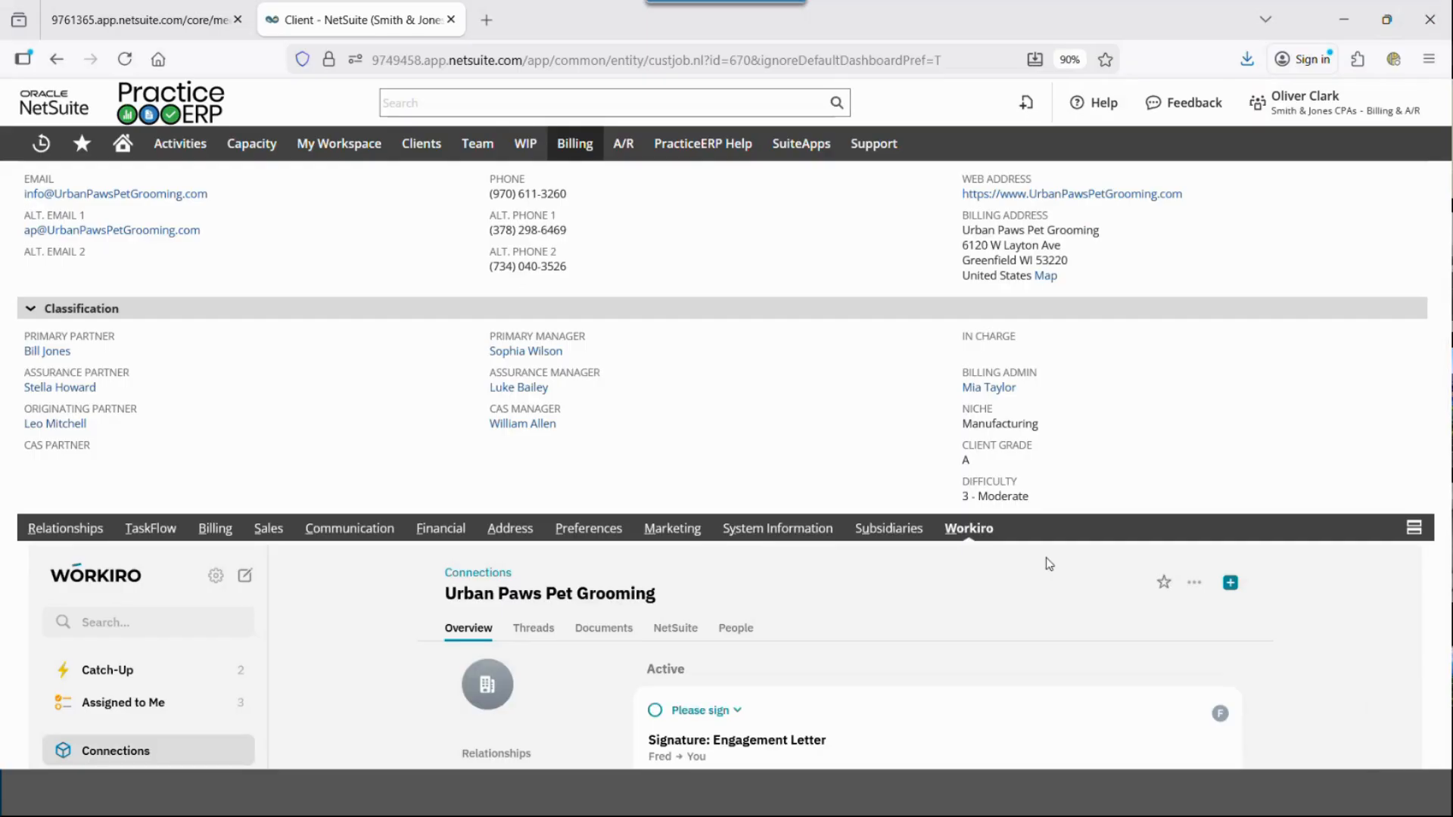
scroll(635, 393, up, 5)
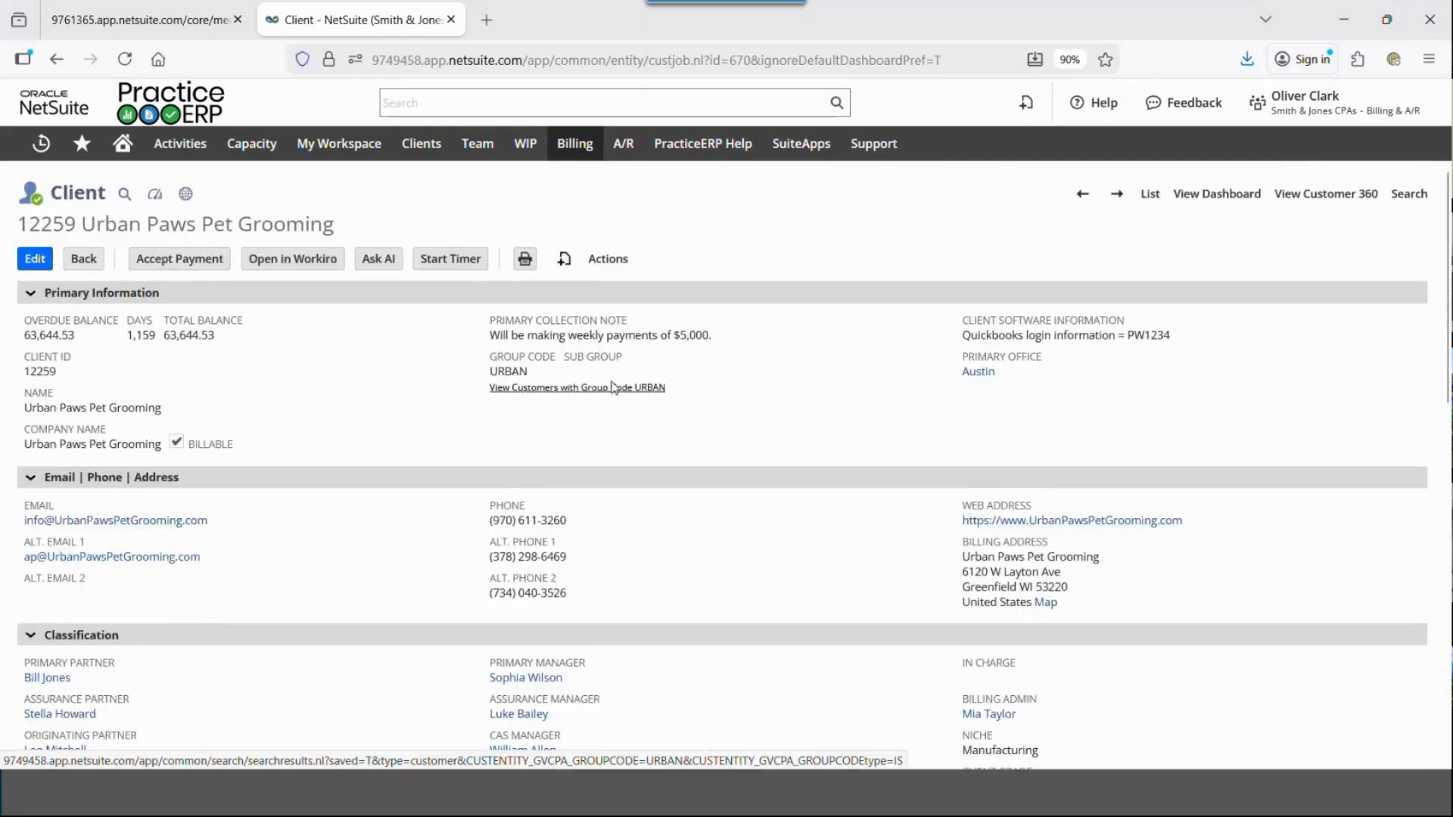
scroll(681, 405, down, 9)
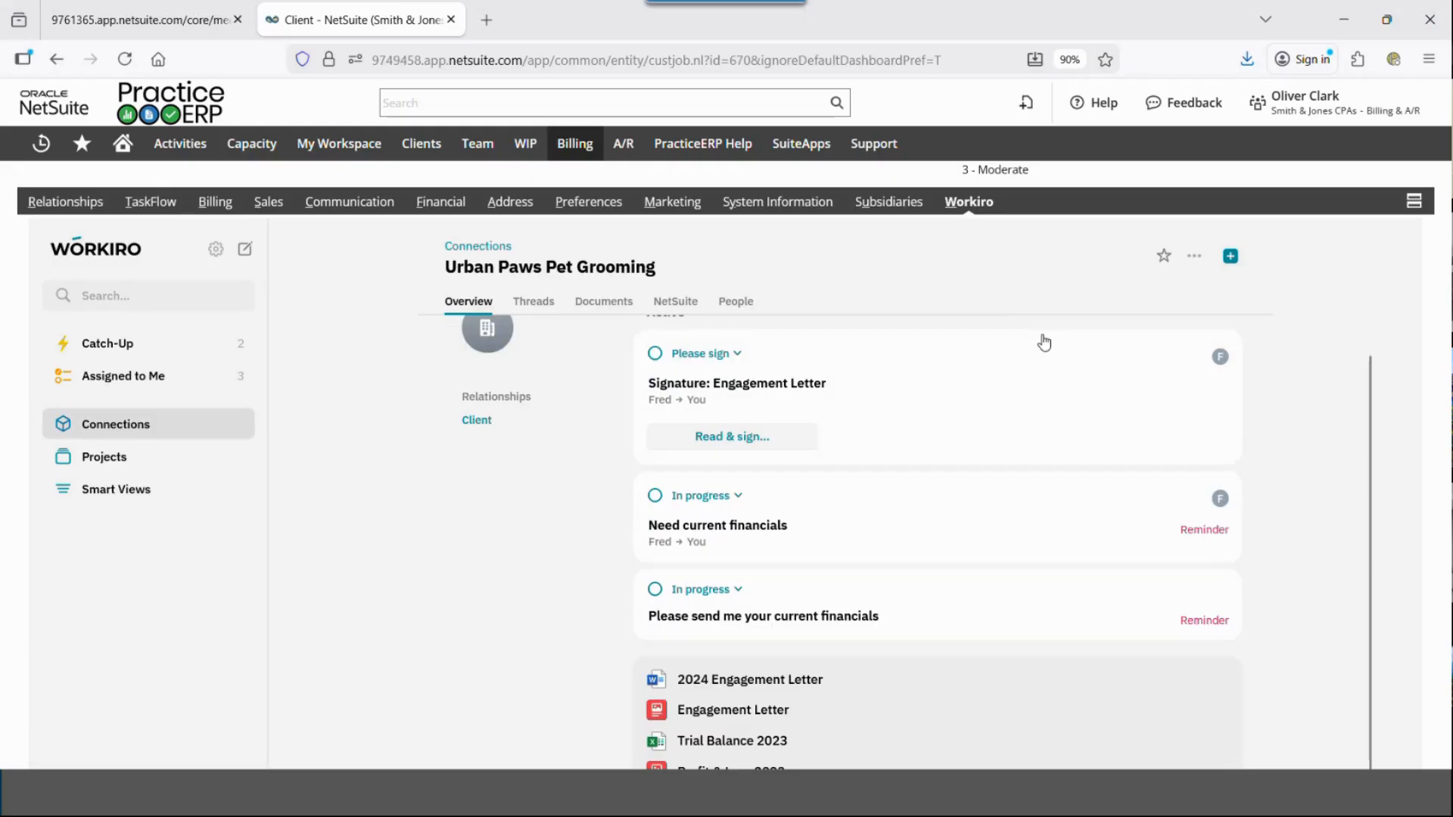
scroll(1018, 359, down, 3)
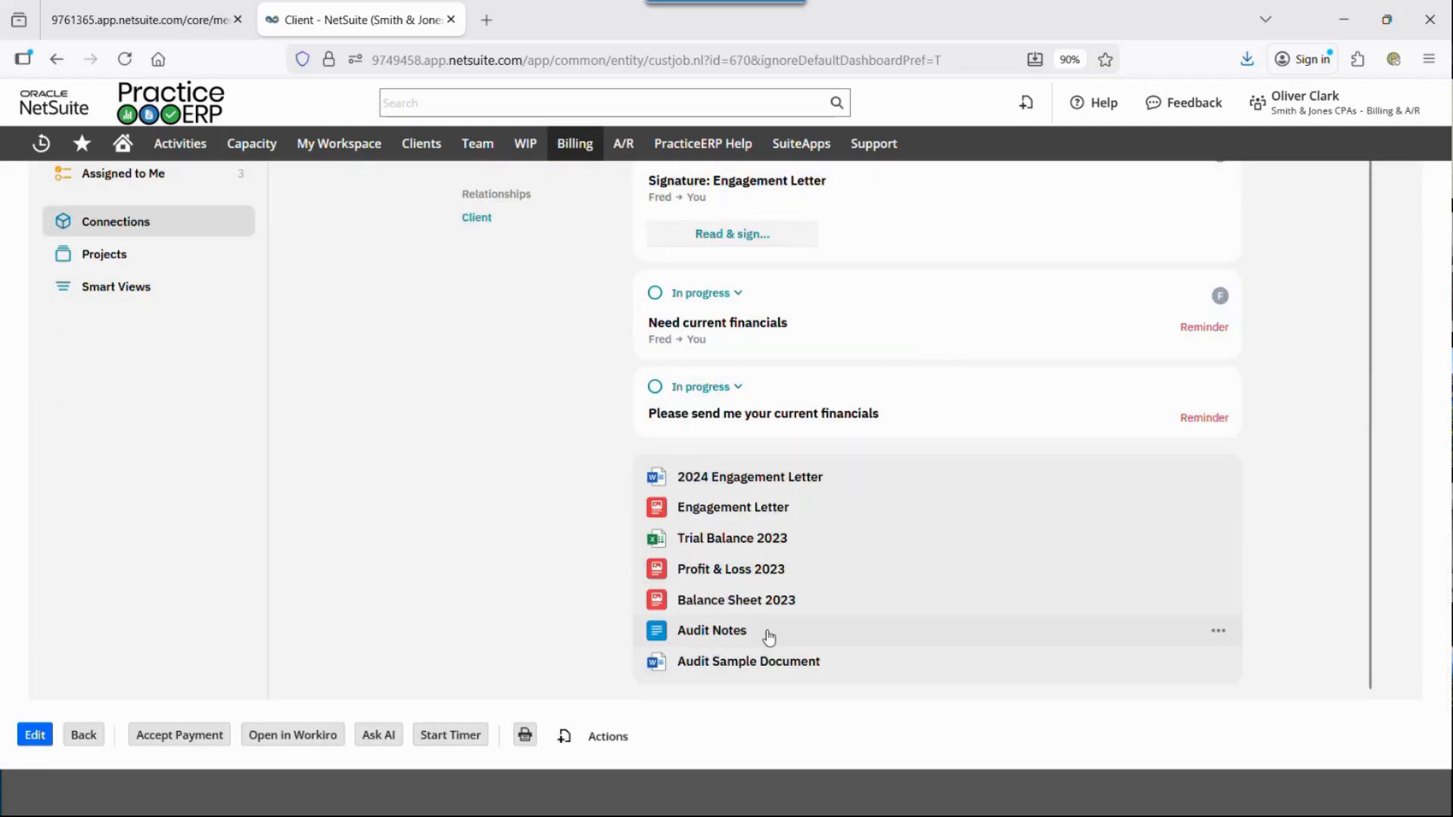
scroll(768, 636, up, 4)
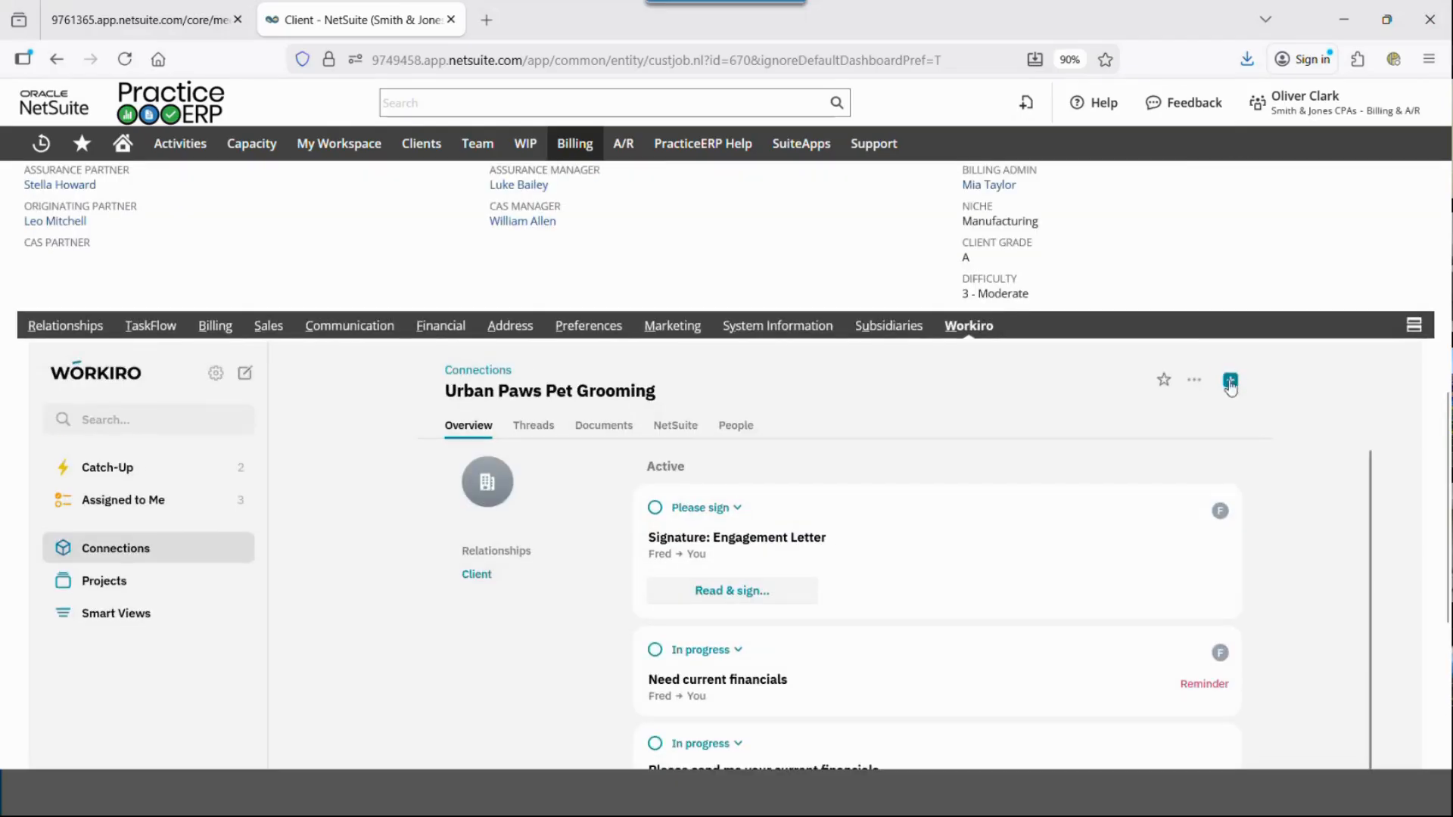
Step: Check which documents, projects and thread types can be added to the client's Workiro connection, and close the list of options
click(1231, 380)
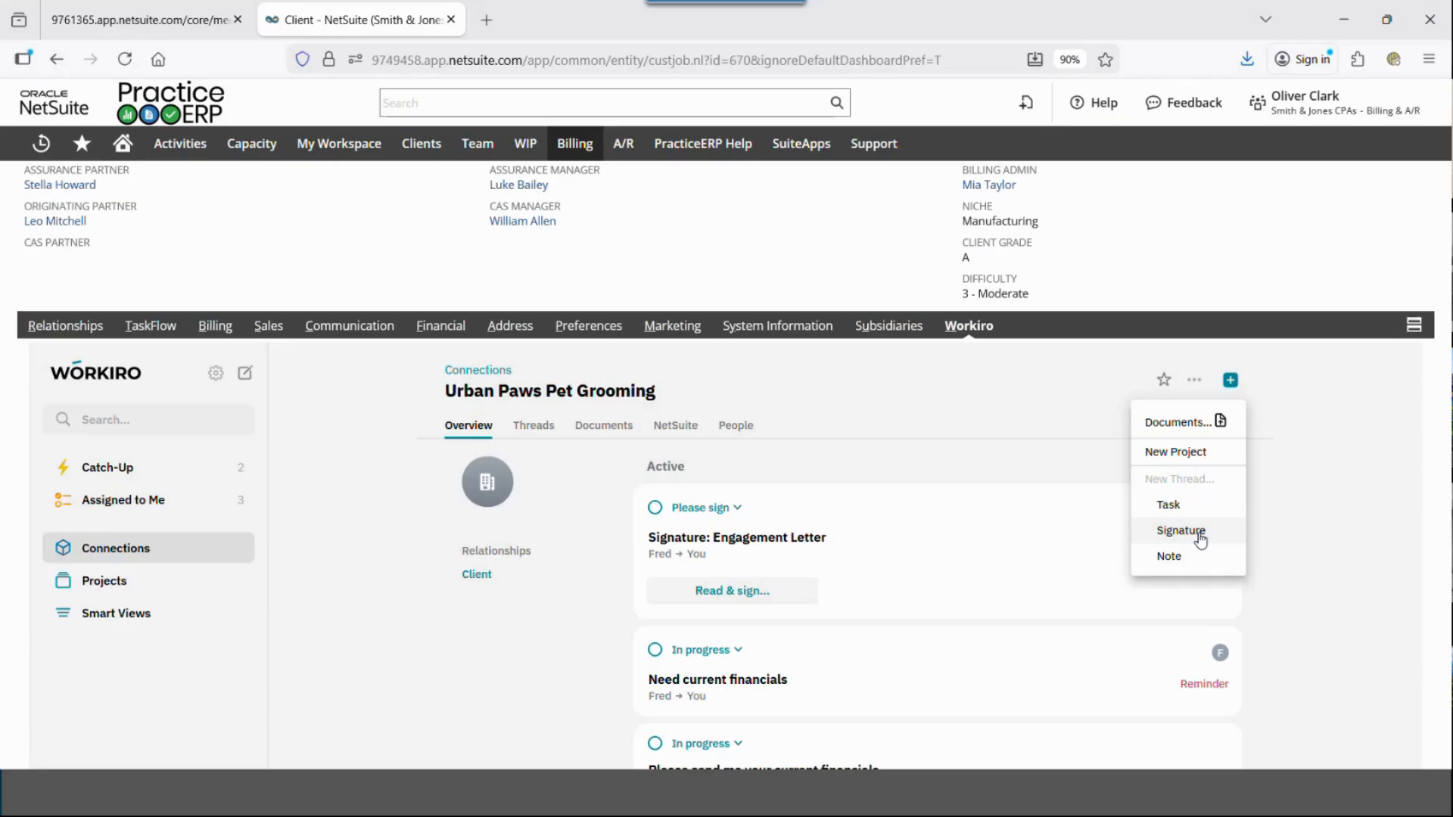
scroll(1400, 636, up, 2)
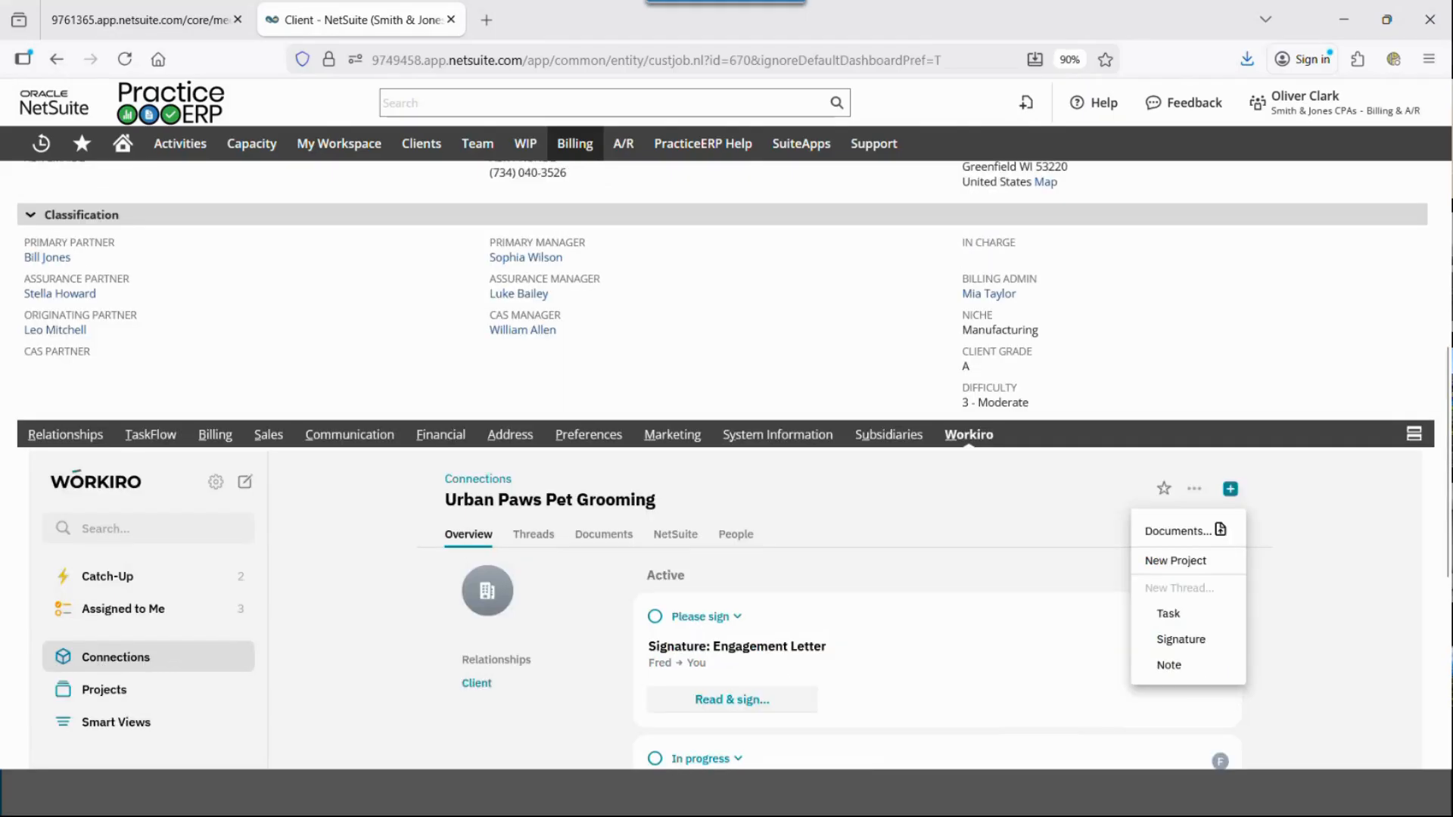
click(1397, 637)
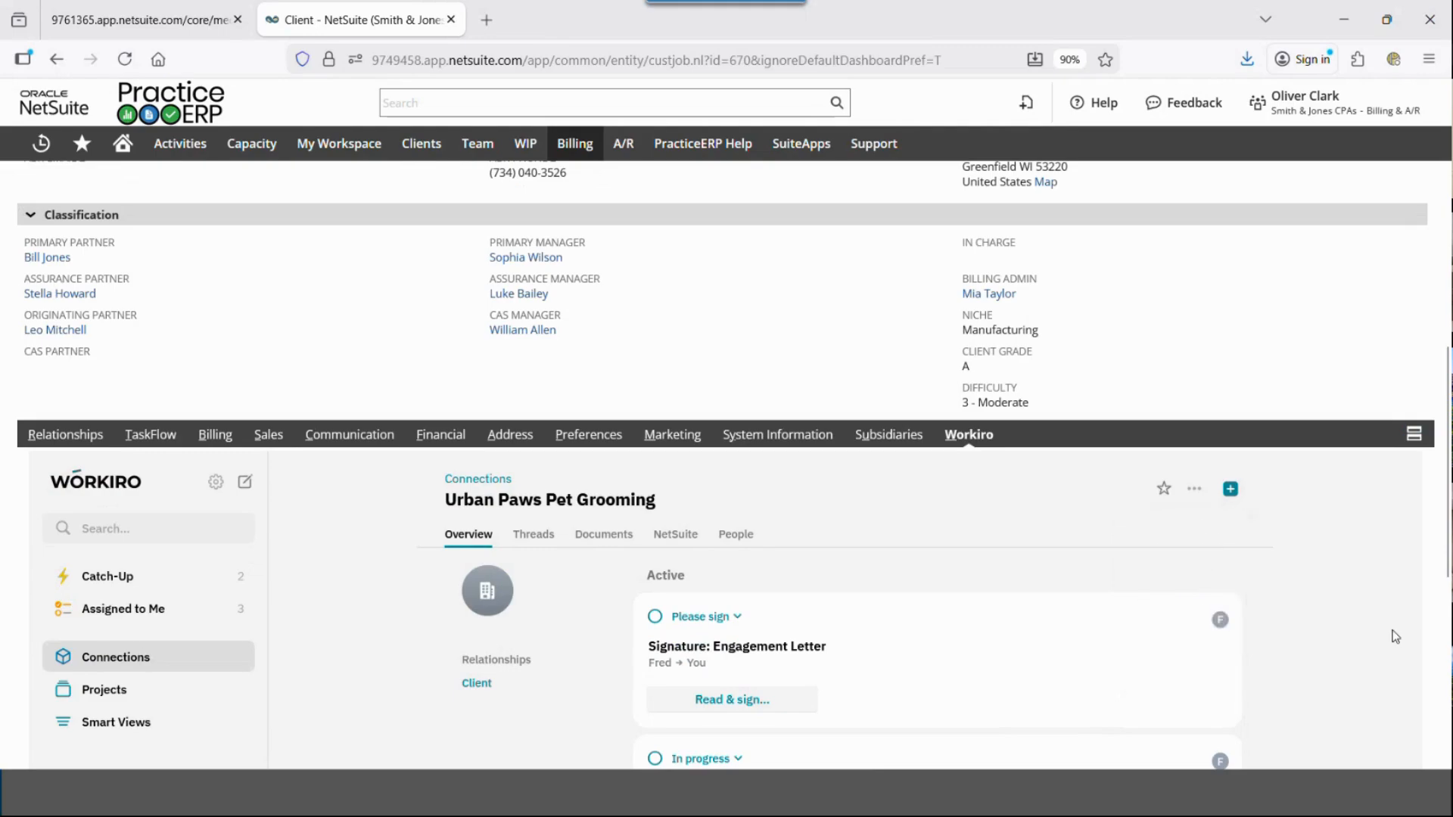
Step: Switch the login role to TaskFlow Administrator
scroll(1397, 637, up, 7)
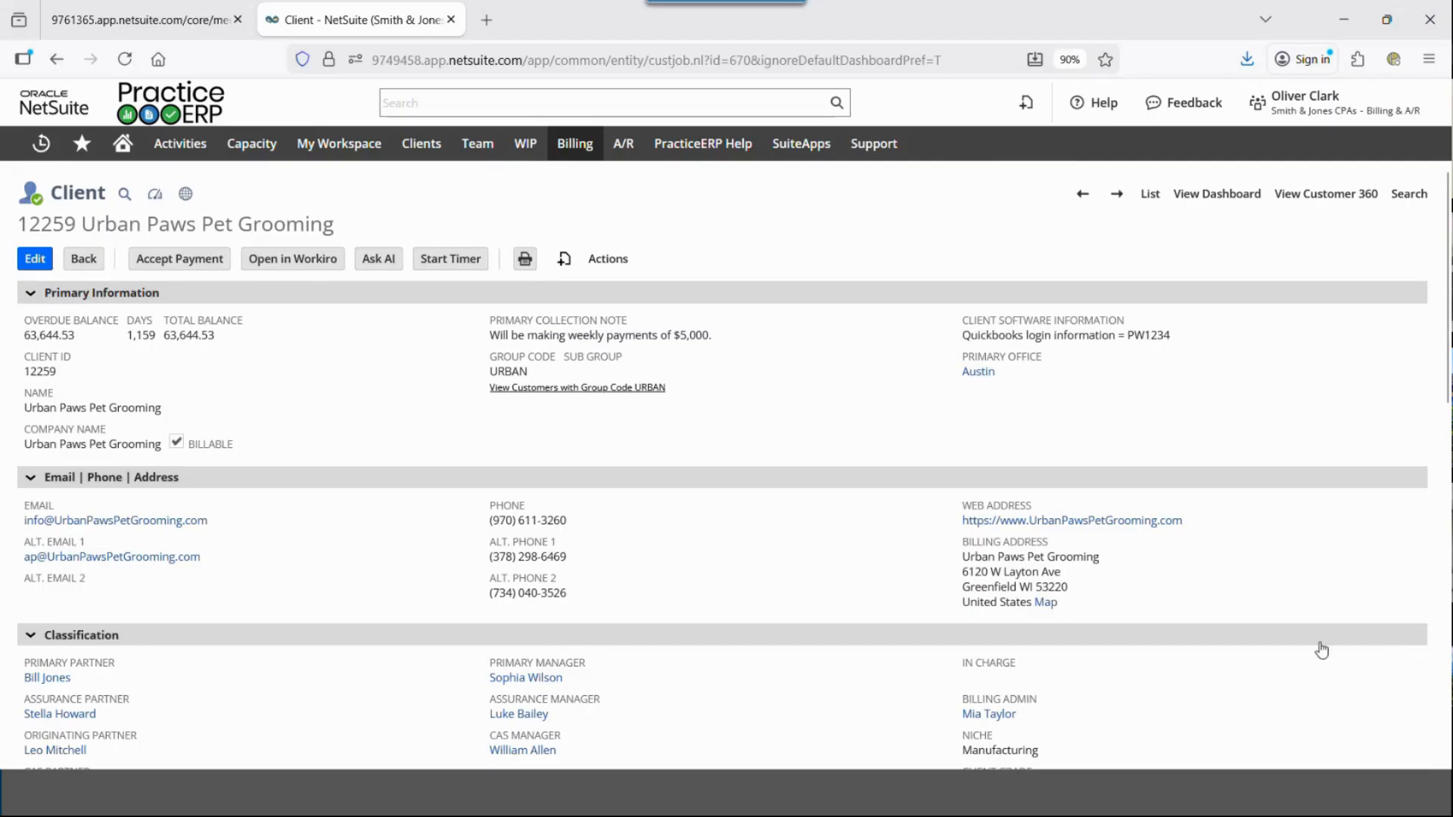
mouse_move(1330, 107)
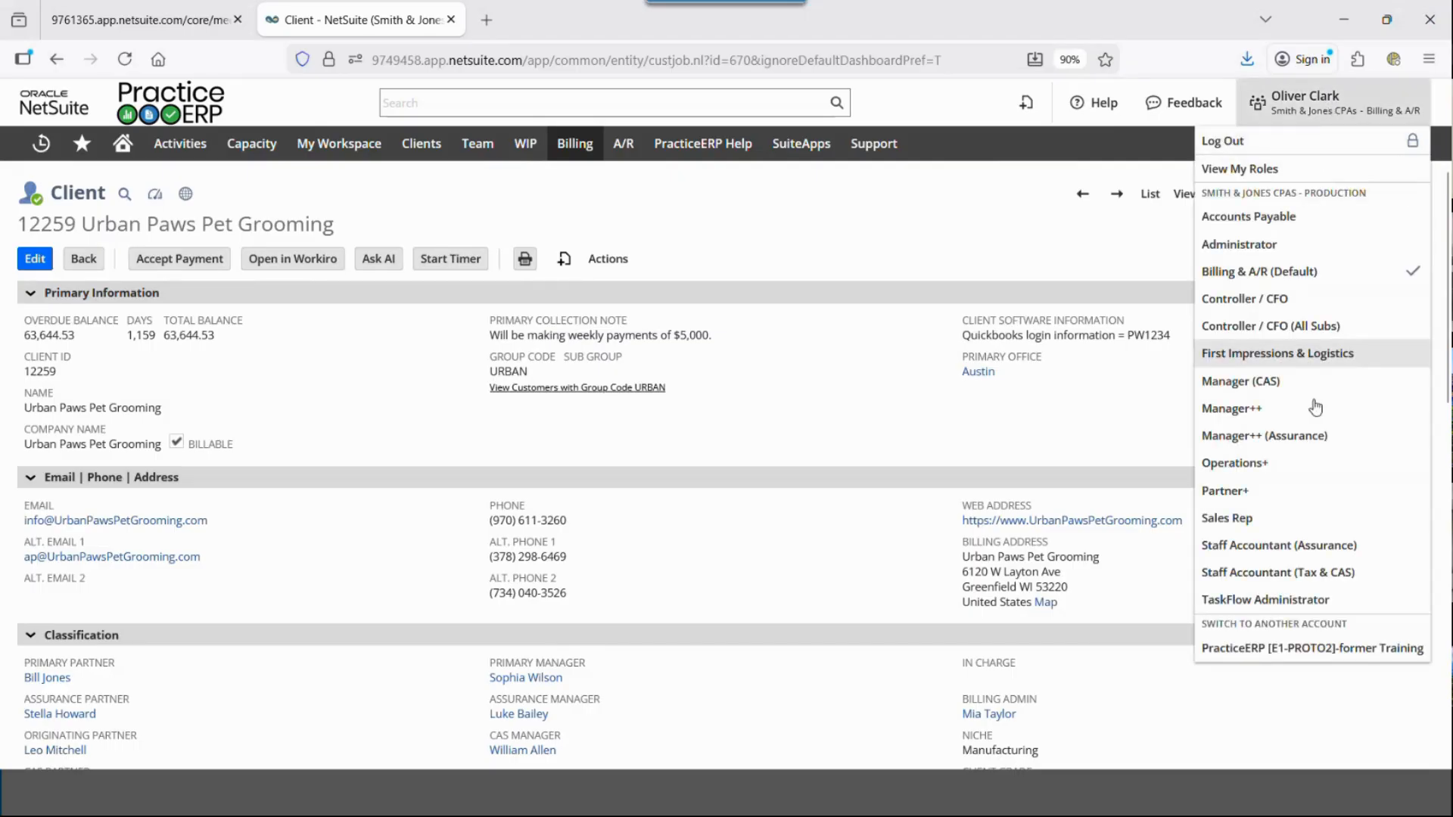
click(1291, 601)
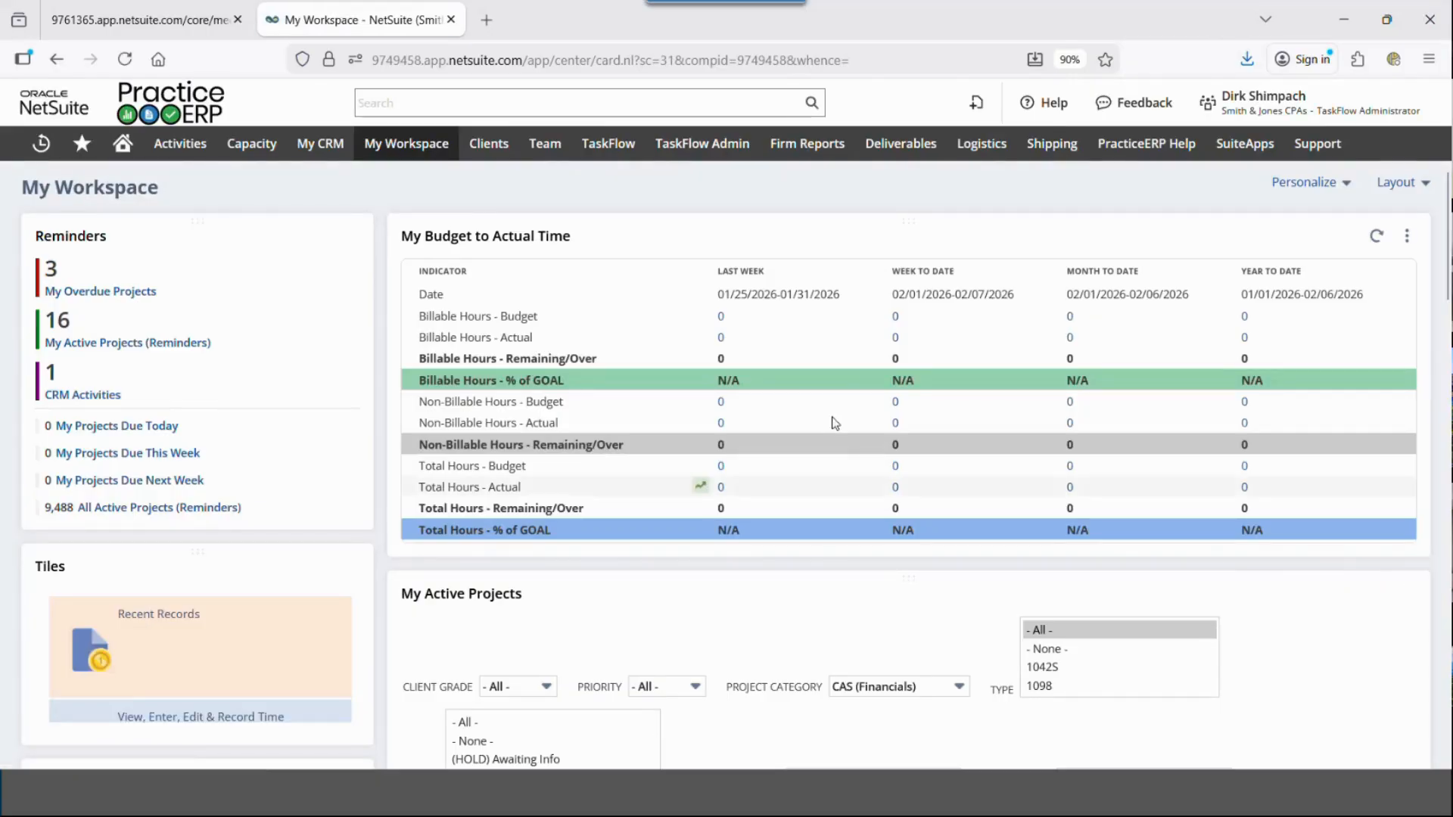
Step: Review the TaskFlow Oversight lists, from Project Status Aging to the tax and CAS projects not moved recently
mouse_move(594, 155)
mouse_move(647, 348)
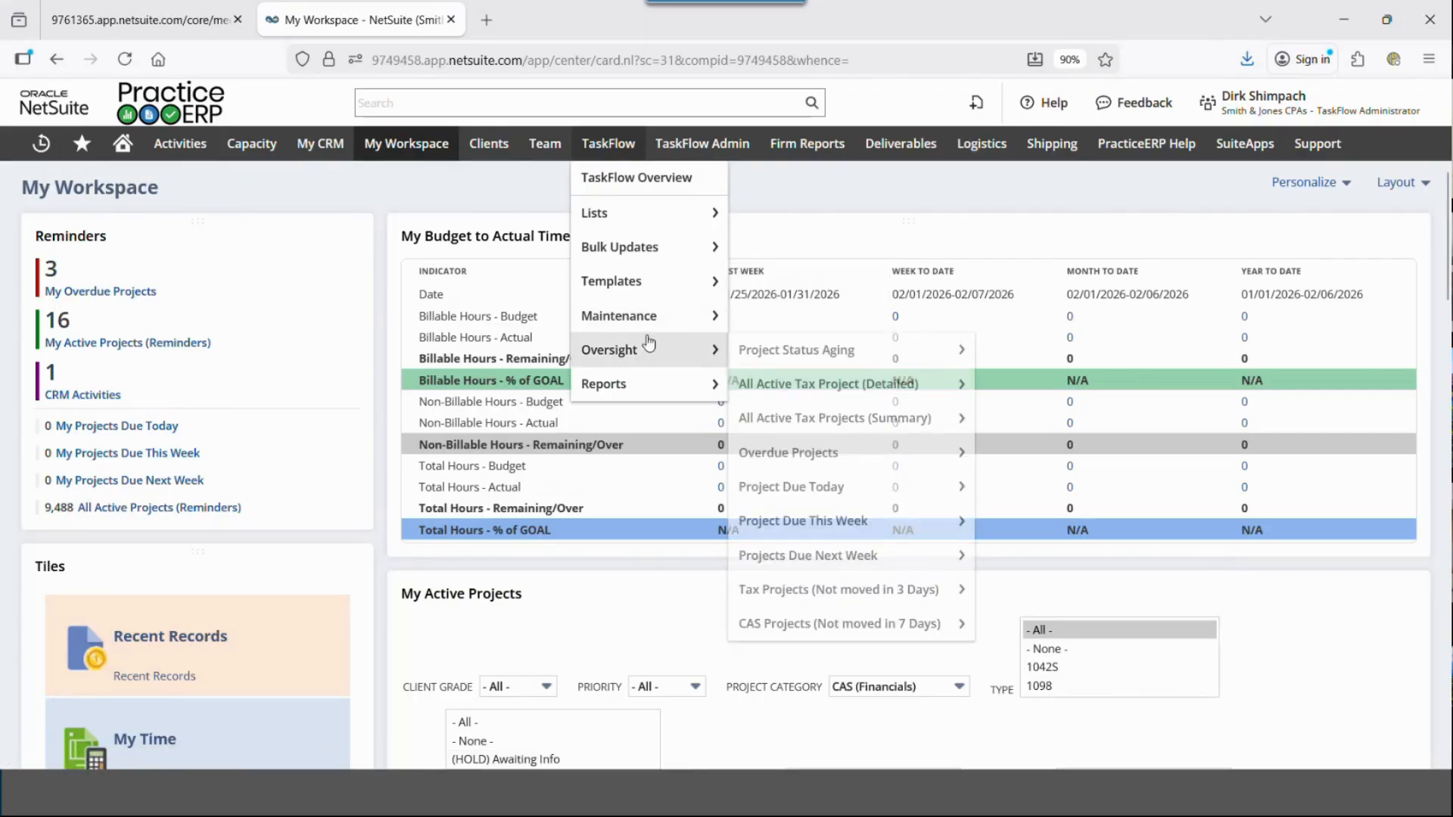
mouse_move(827, 357)
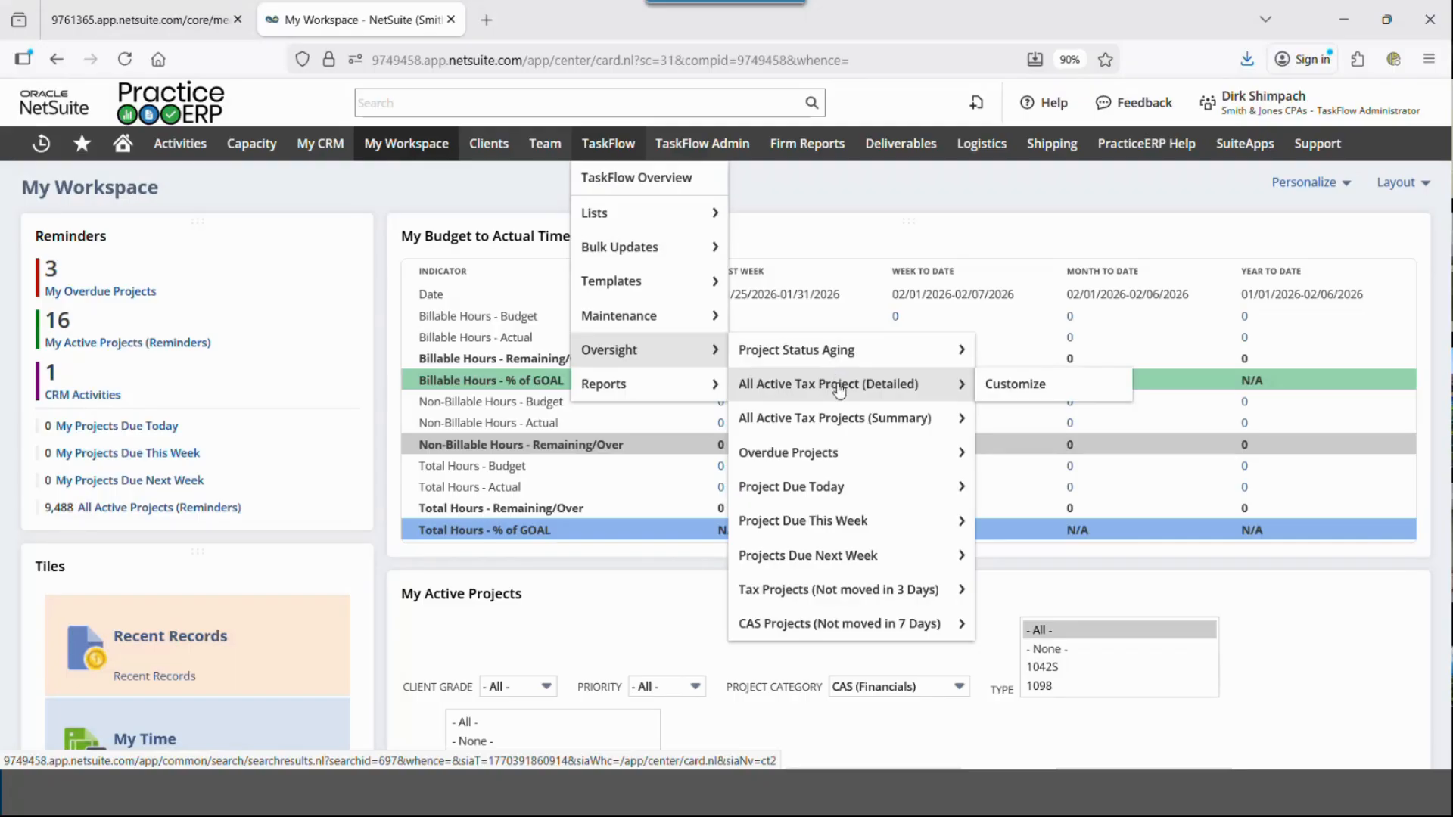
mouse_move(830, 456)
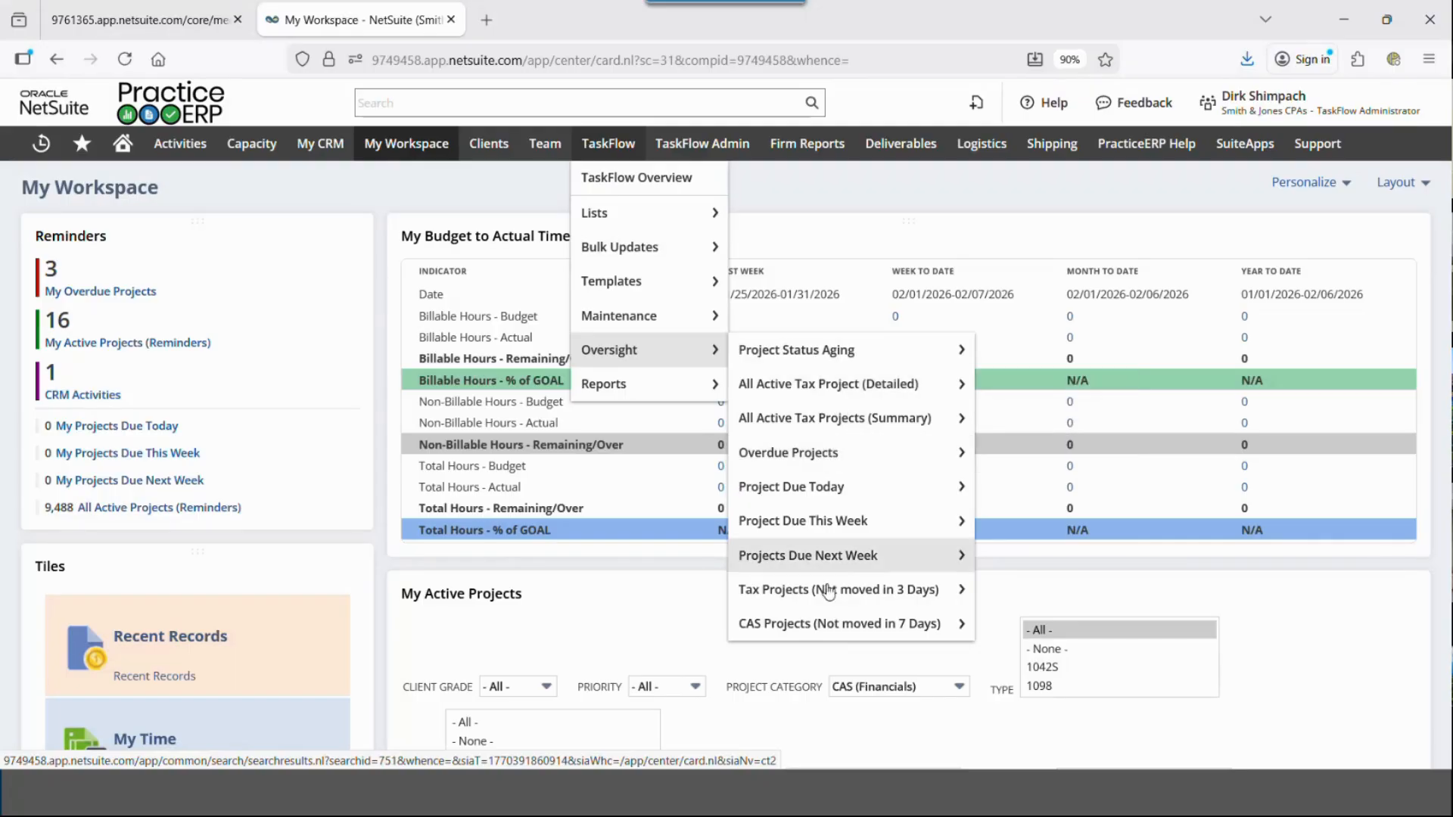
mouse_move(832, 604)
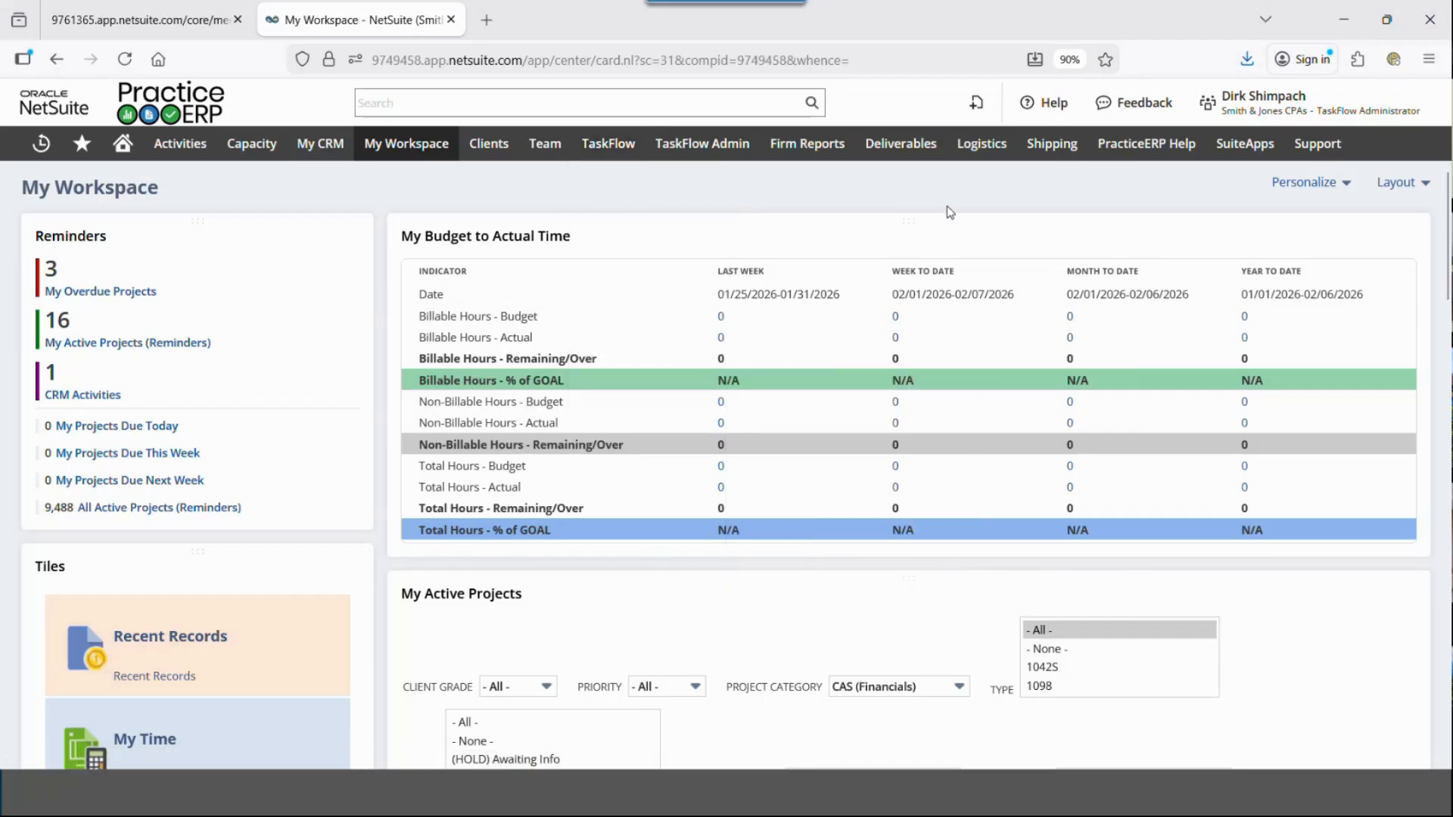
Step: Switch to the PracticeERP Personalization Guide (Tax, CAS & Other Taskflow) in Word and read its session preparation questions
key(alt+Tab)
key(alt+Tab)
key(alt+Tab)
key(alt+Tab)
key(alt+Tab)
key(alt+Tab)
key(alt+Tab)
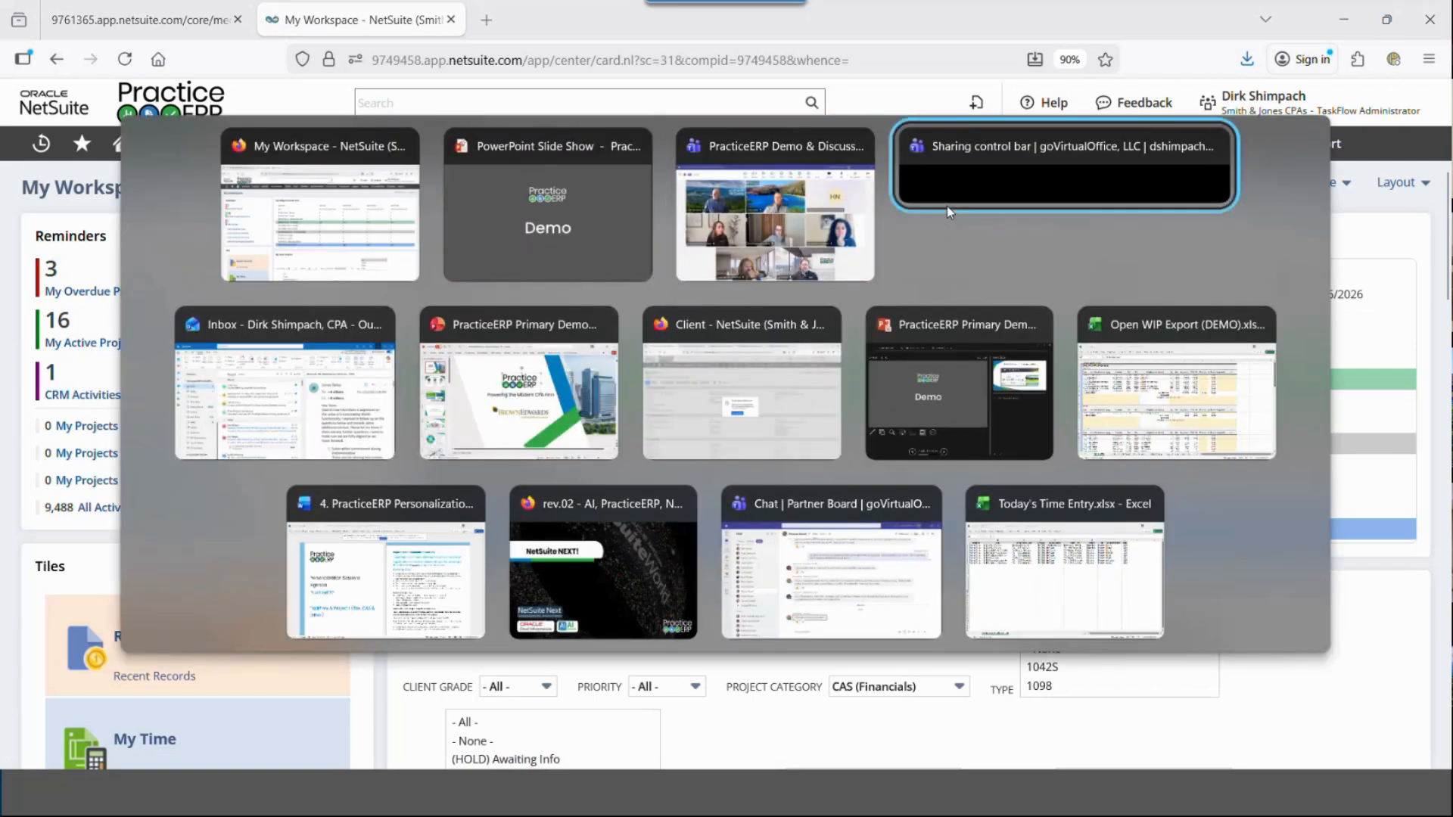
key(alt+Tab)
key(alt+Tab)
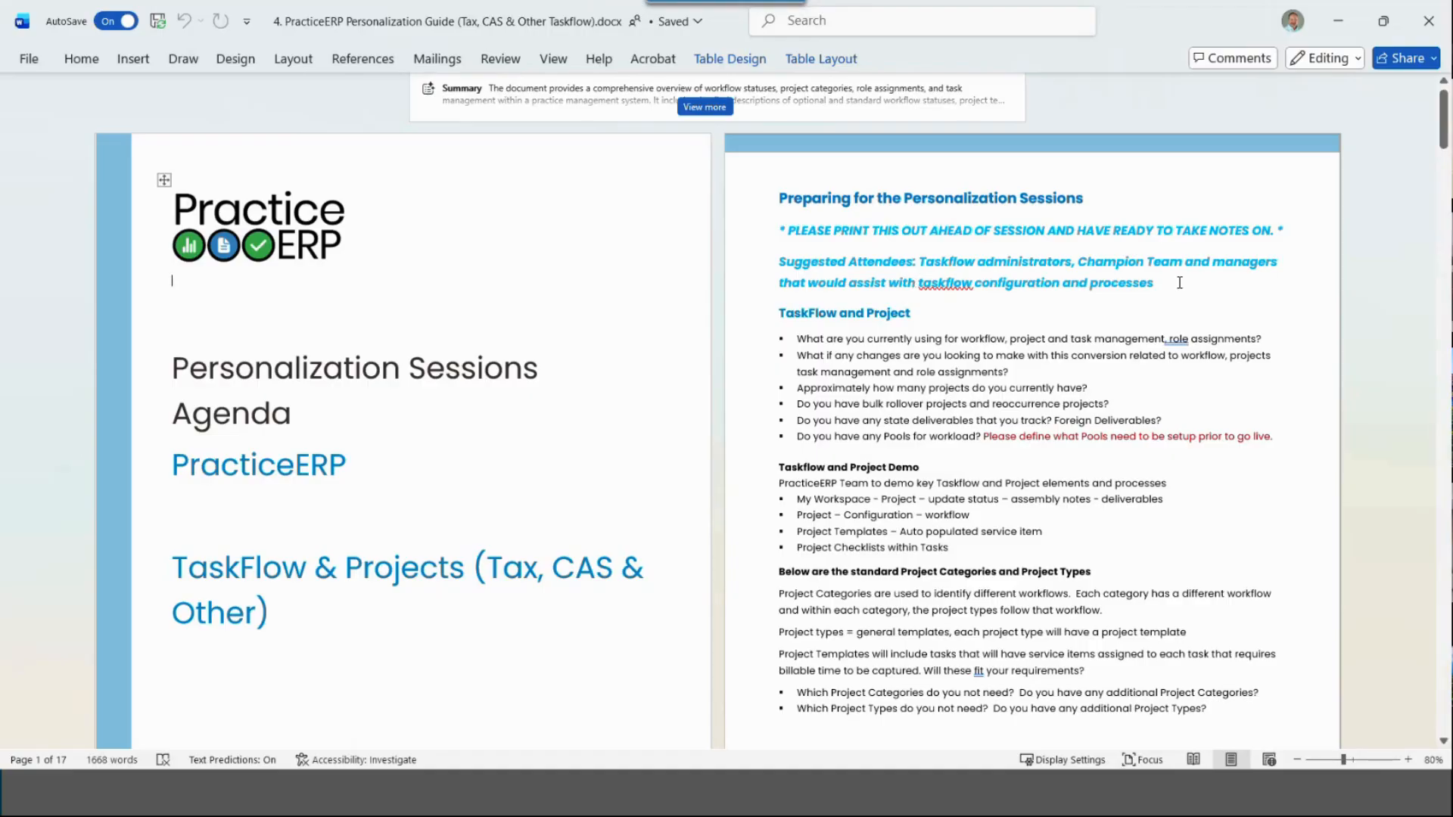
scroll(1215, 318, down, 1)
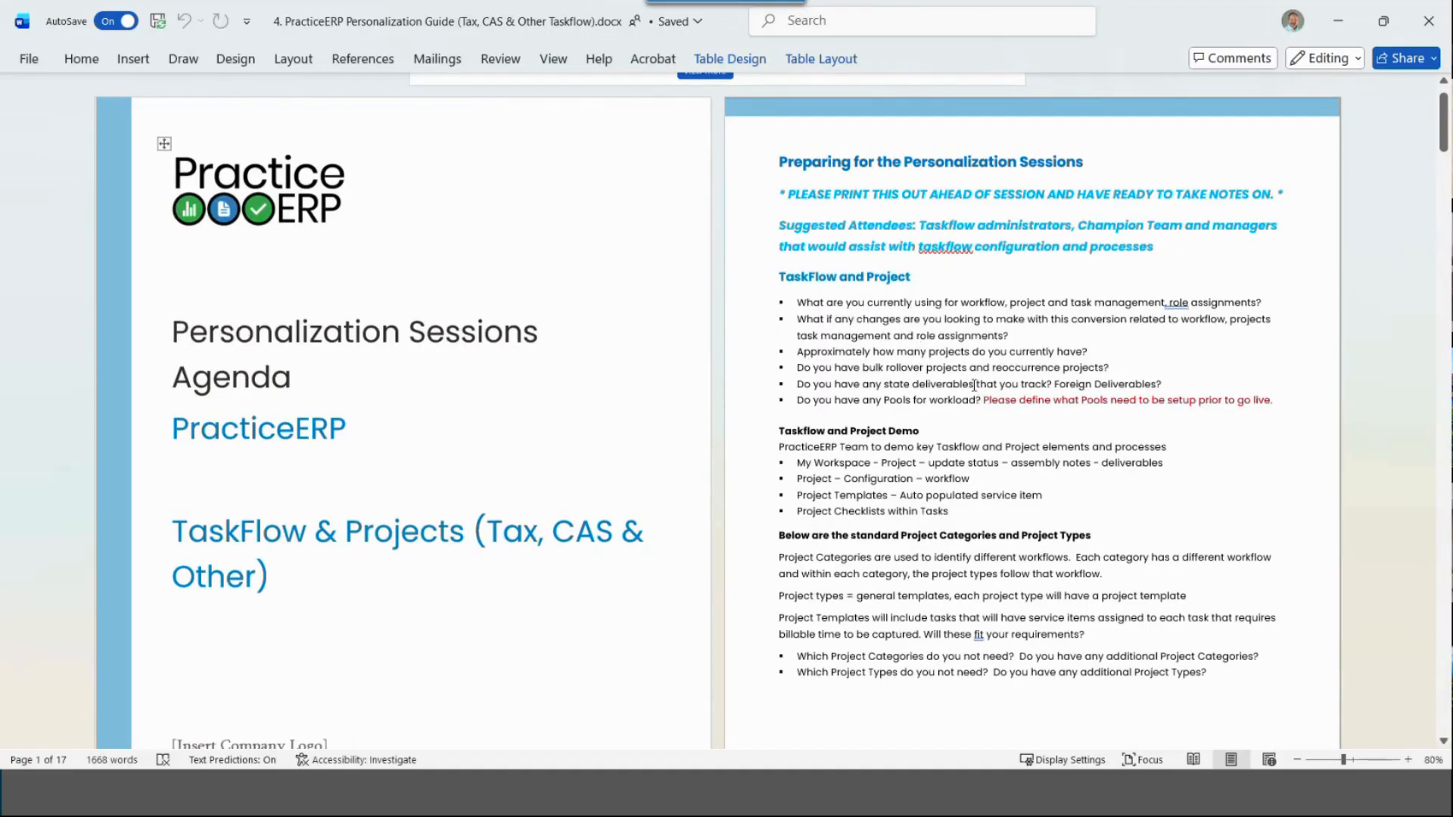
Step: Read the guide's TaskFlow demo topics and its table of standard project categories and project types
scroll(976, 558, down, 3)
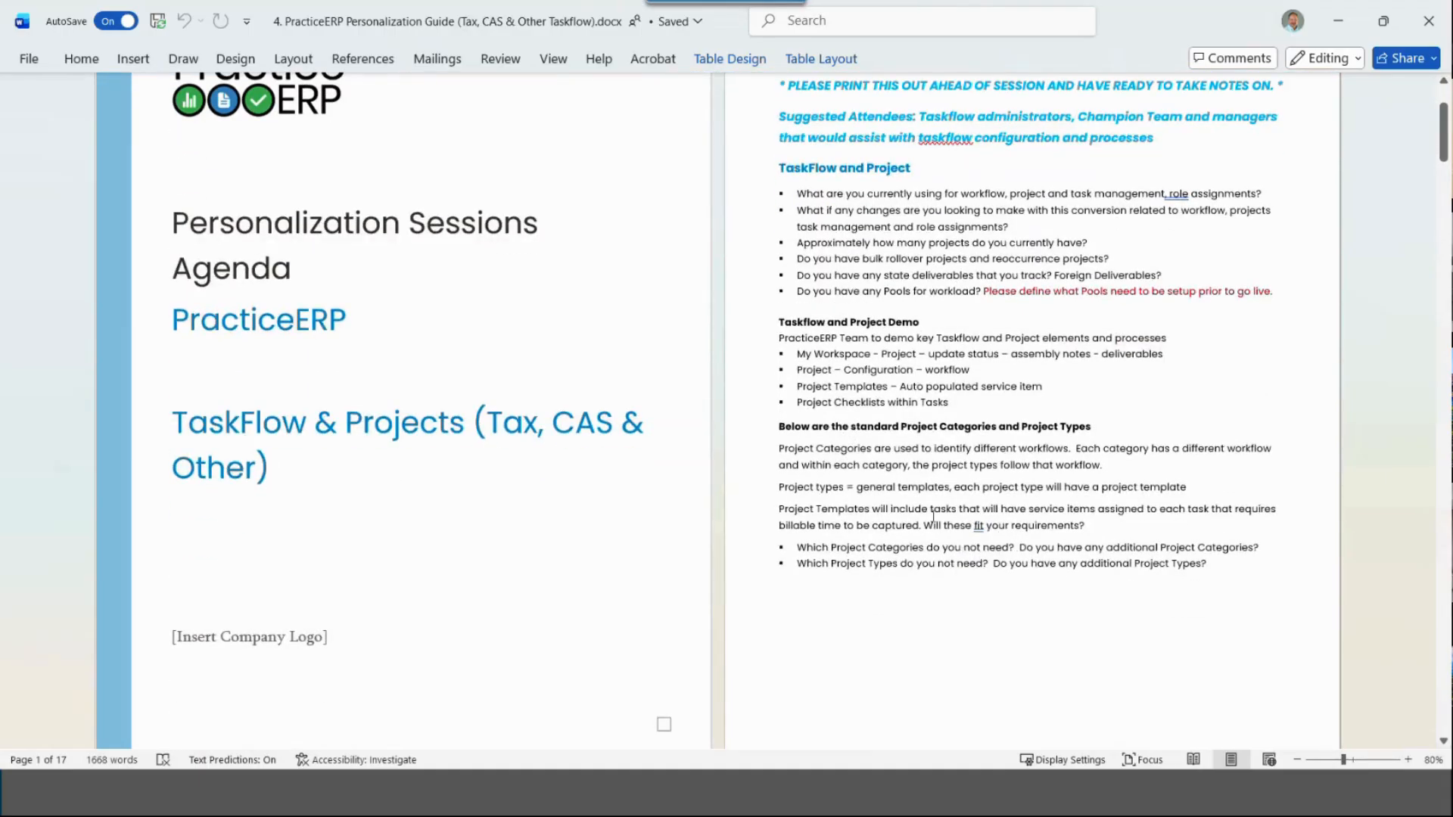
scroll(974, 558, down, 18)
scroll(986, 477, down, 3)
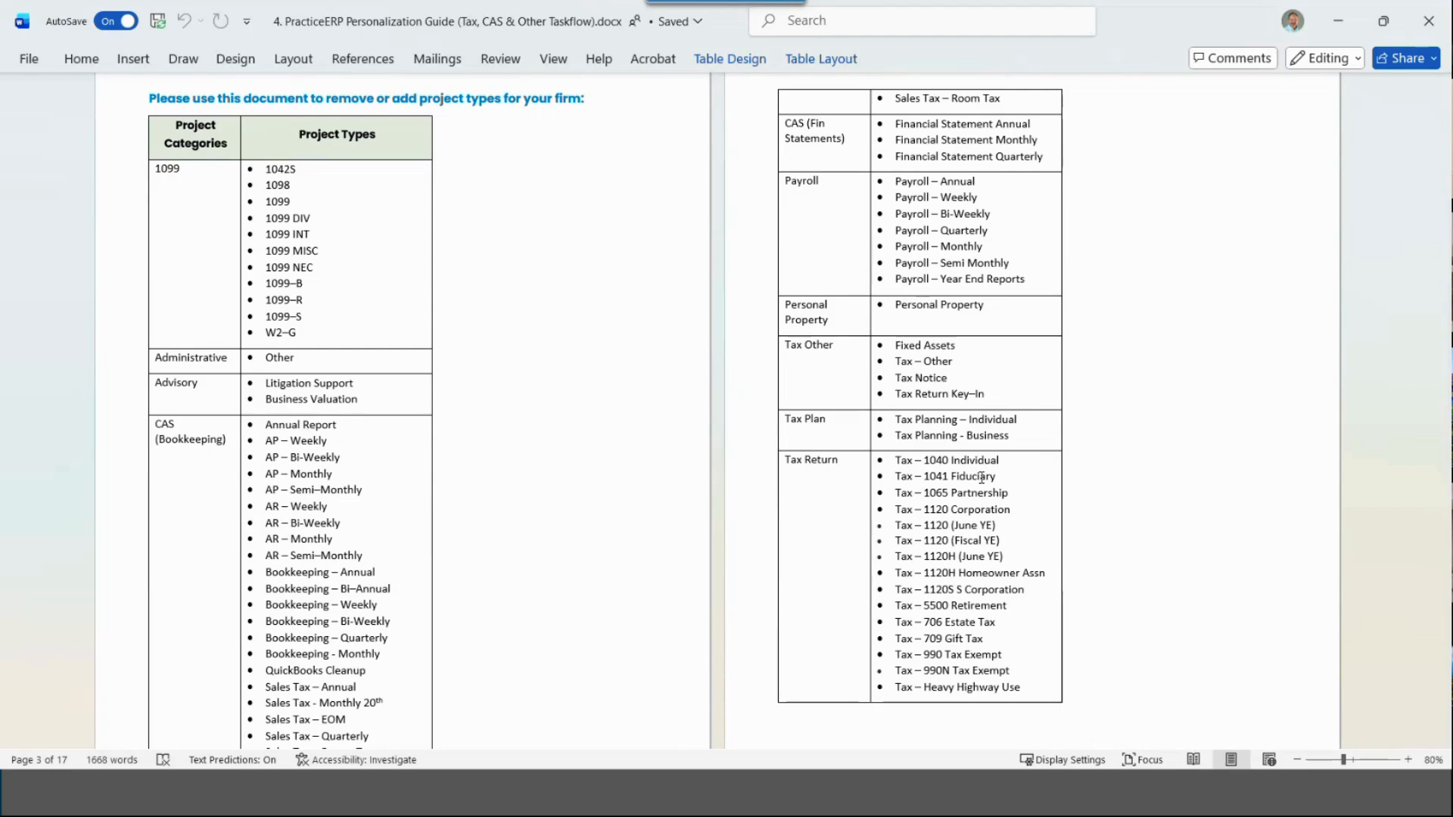
Step: Review the guide's workflow diagrams and role assignments, from the 1099 workflow to the paper and eDelivery Tax Return workflows
scroll(981, 477, down, 10)
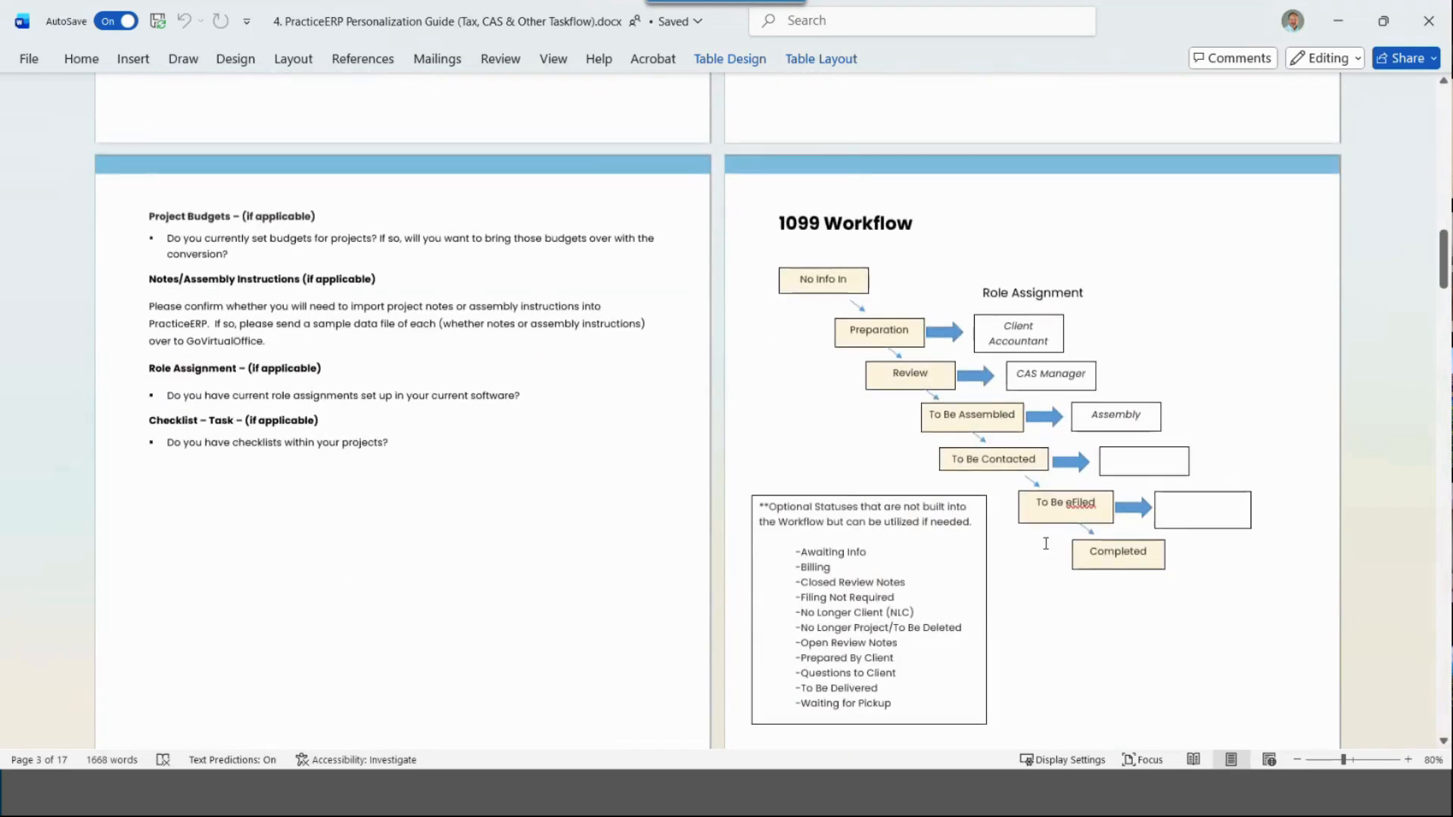
scroll(1046, 544, down, 3)
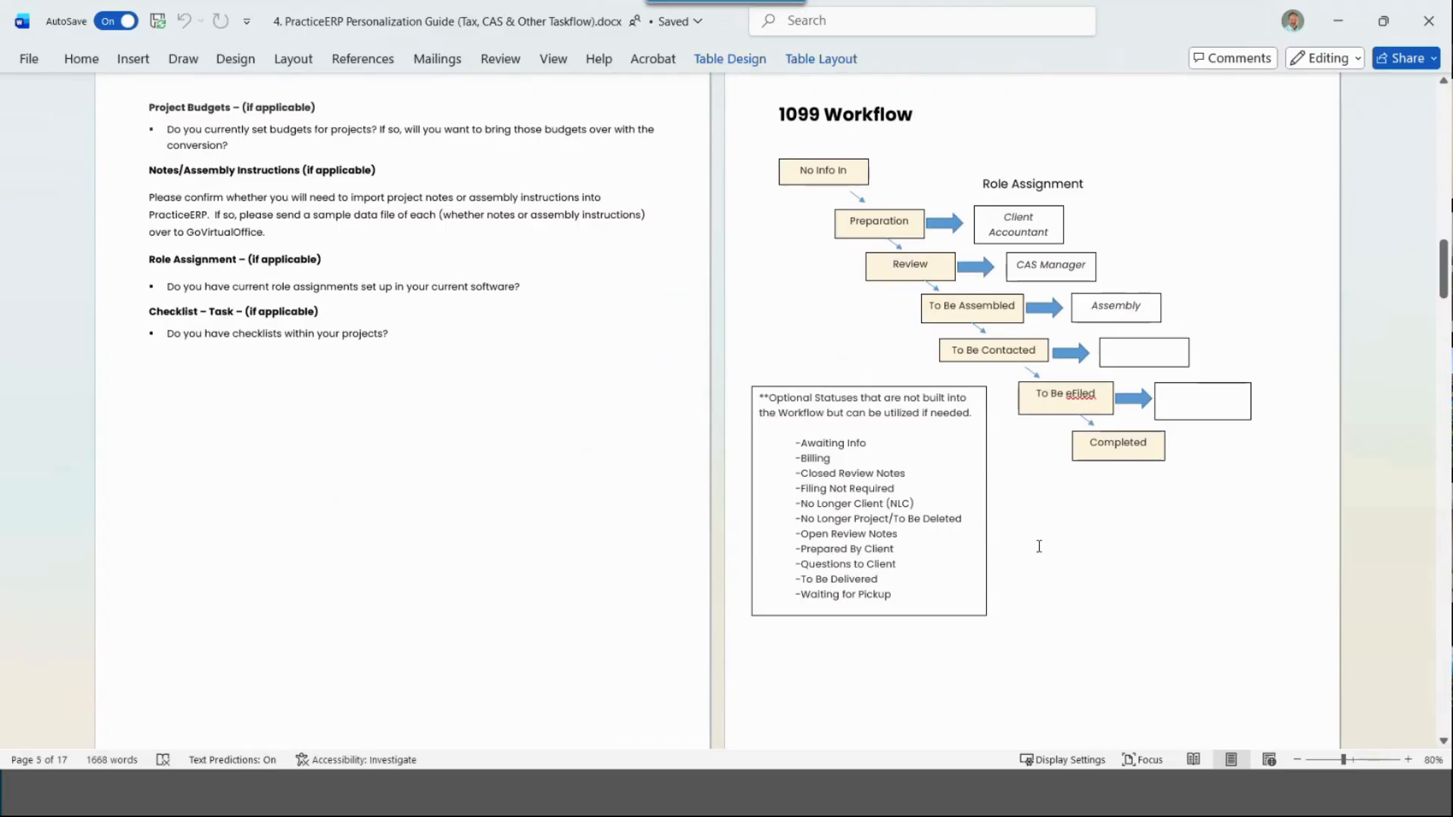
scroll(1029, 631, down, 15)
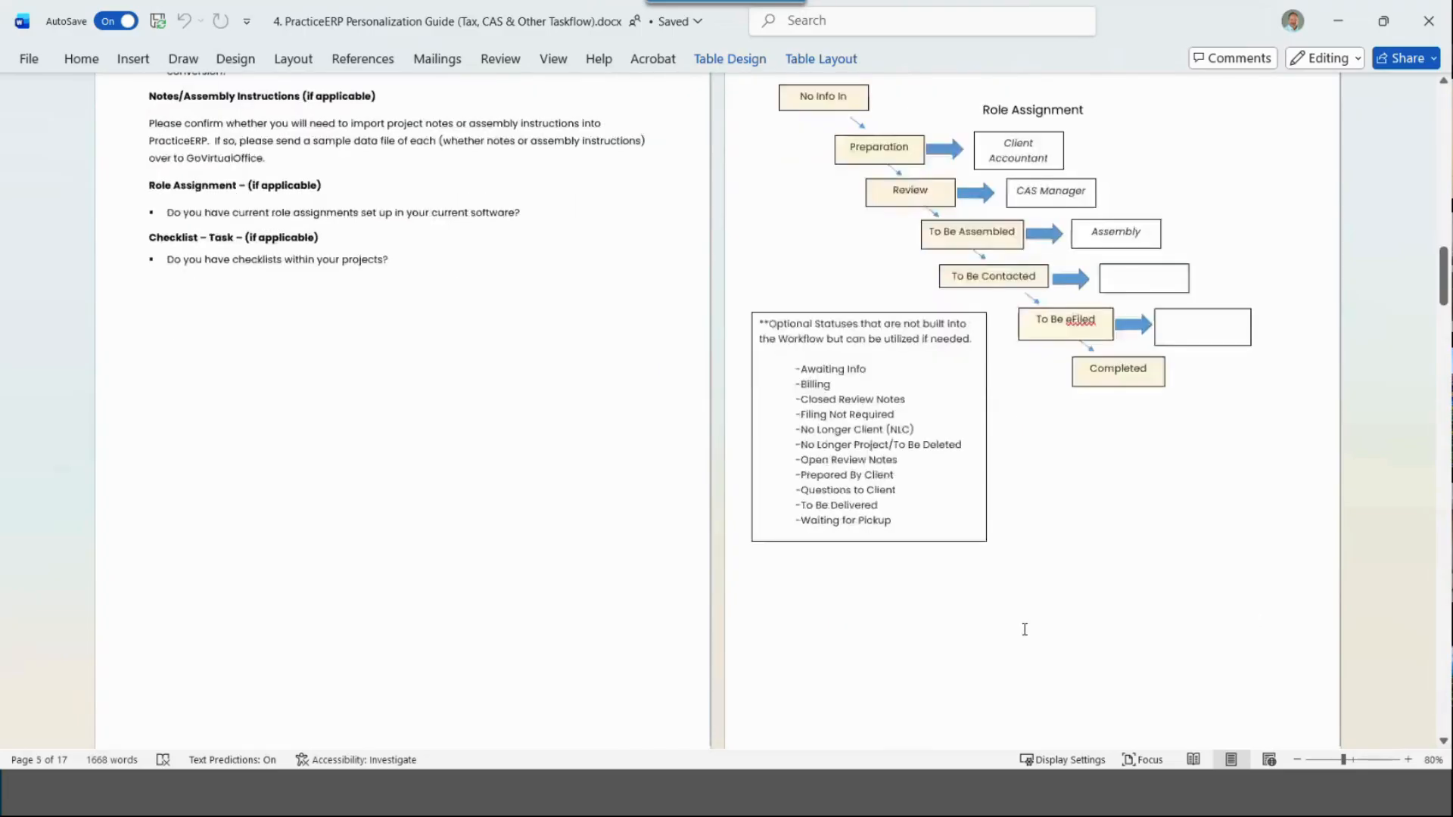
scroll(1029, 610, down, 12)
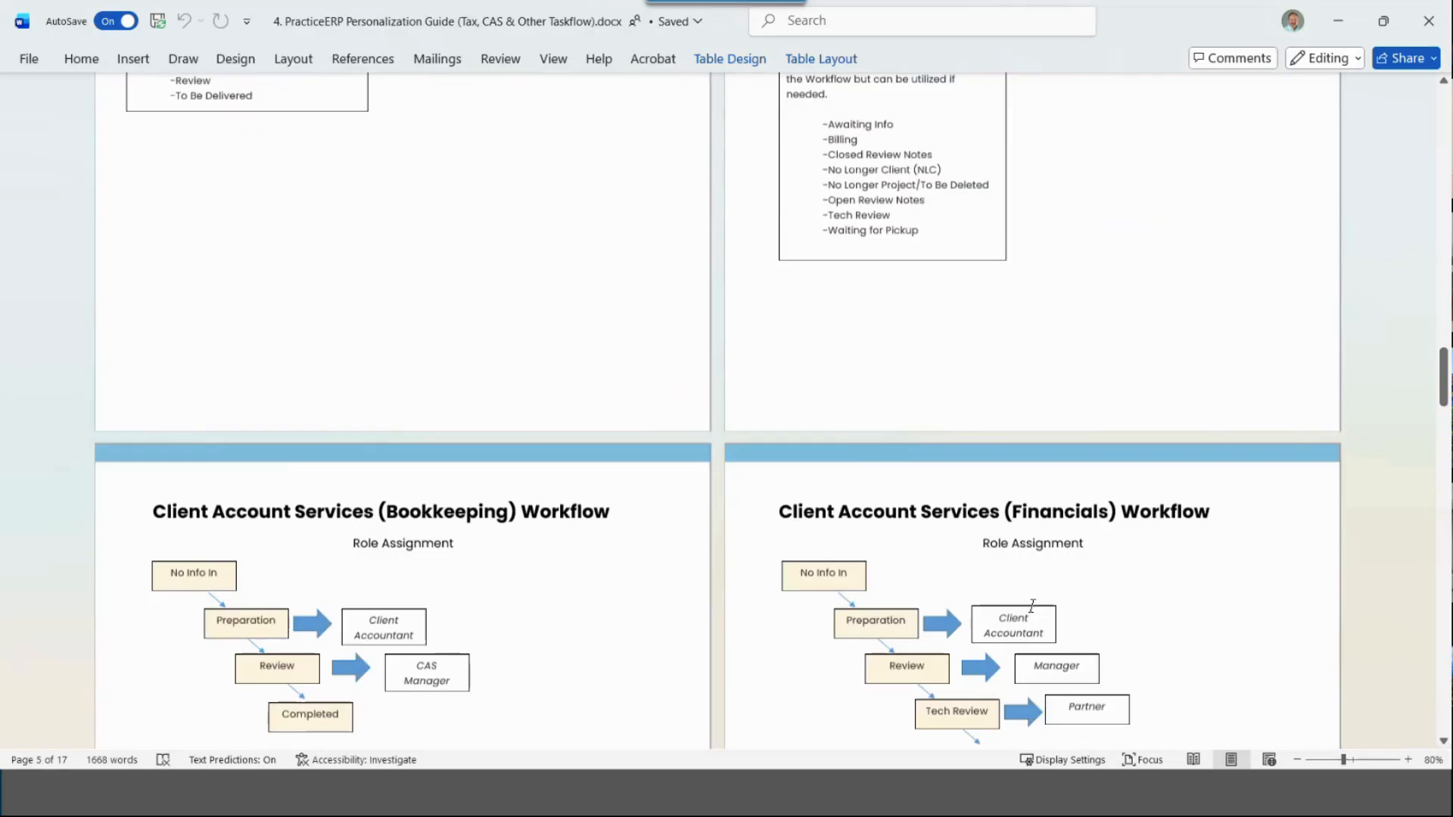
scroll(892, 405, down, 15)
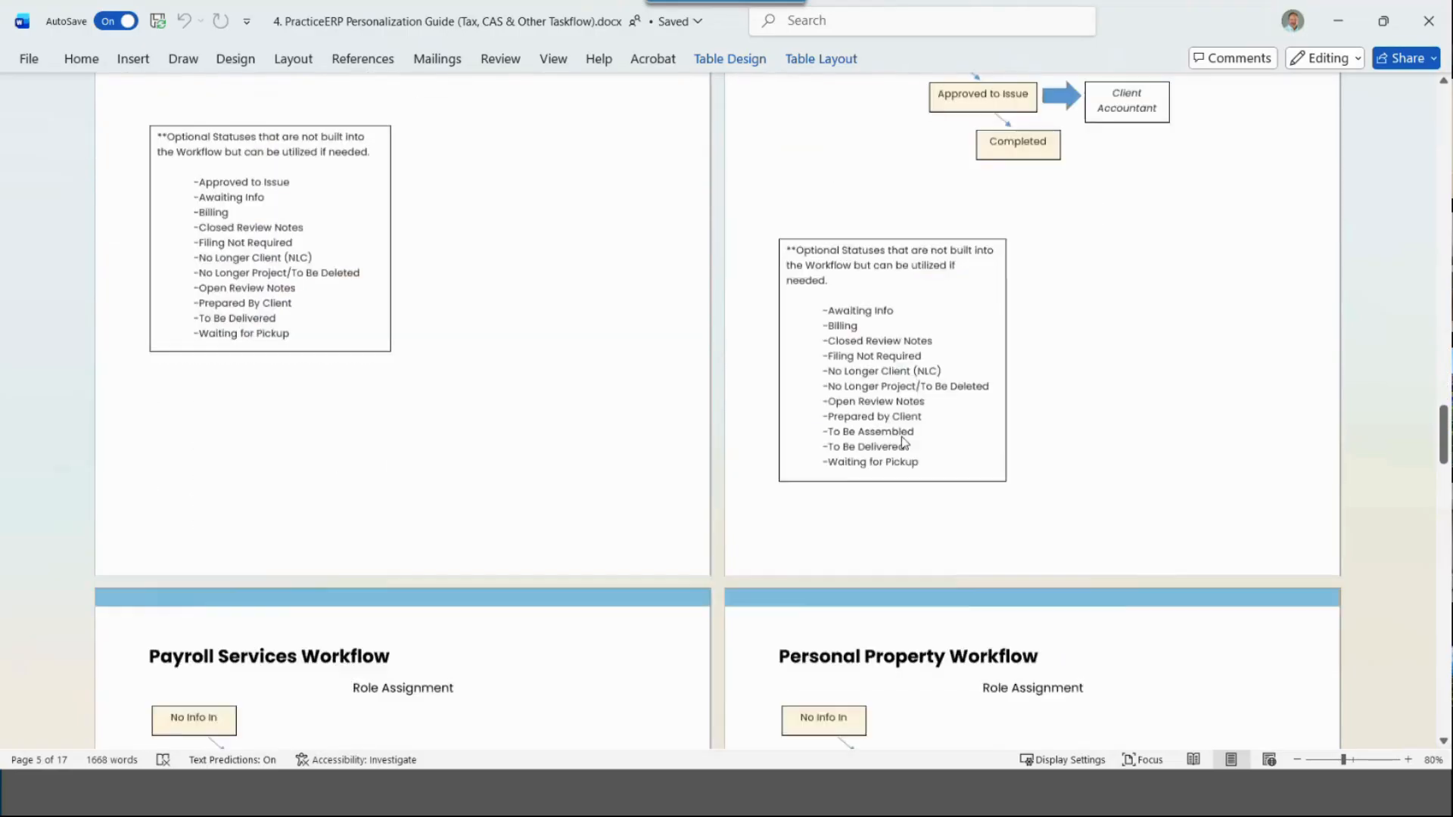
scroll(902, 416, down, 15)
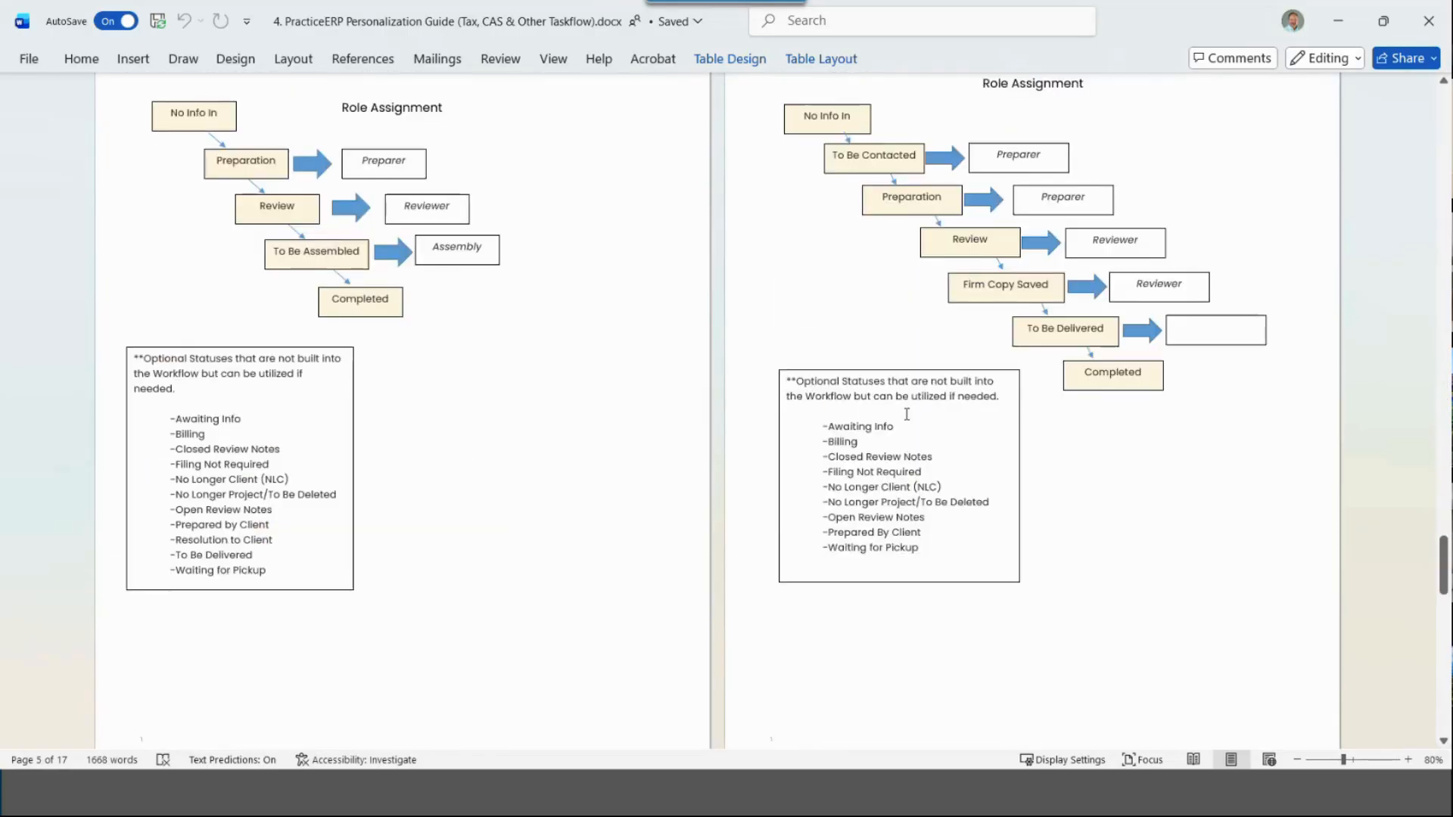
scroll(911, 402, up, 1)
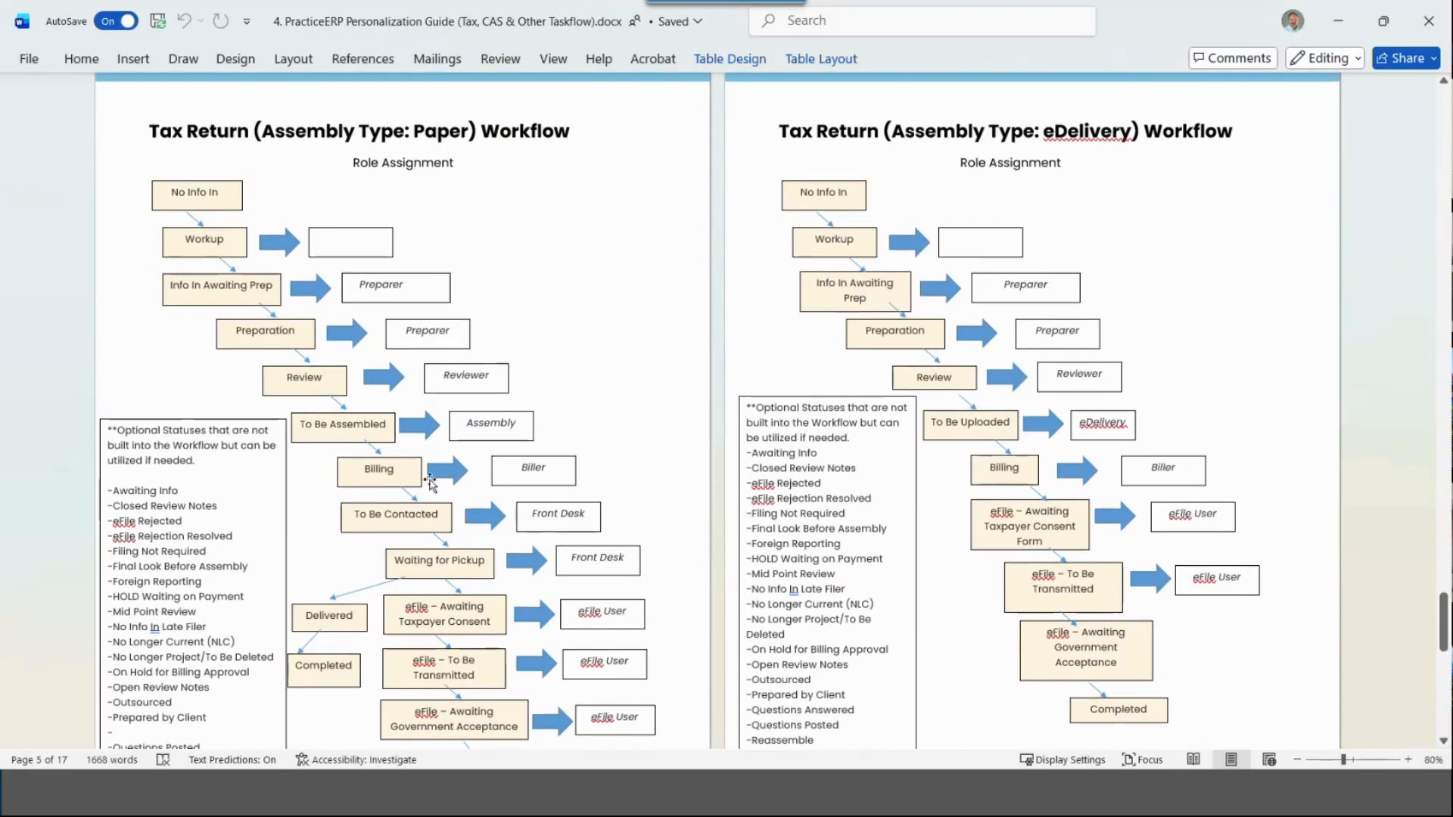
double_click(1067, 135)
click(1113, 171)
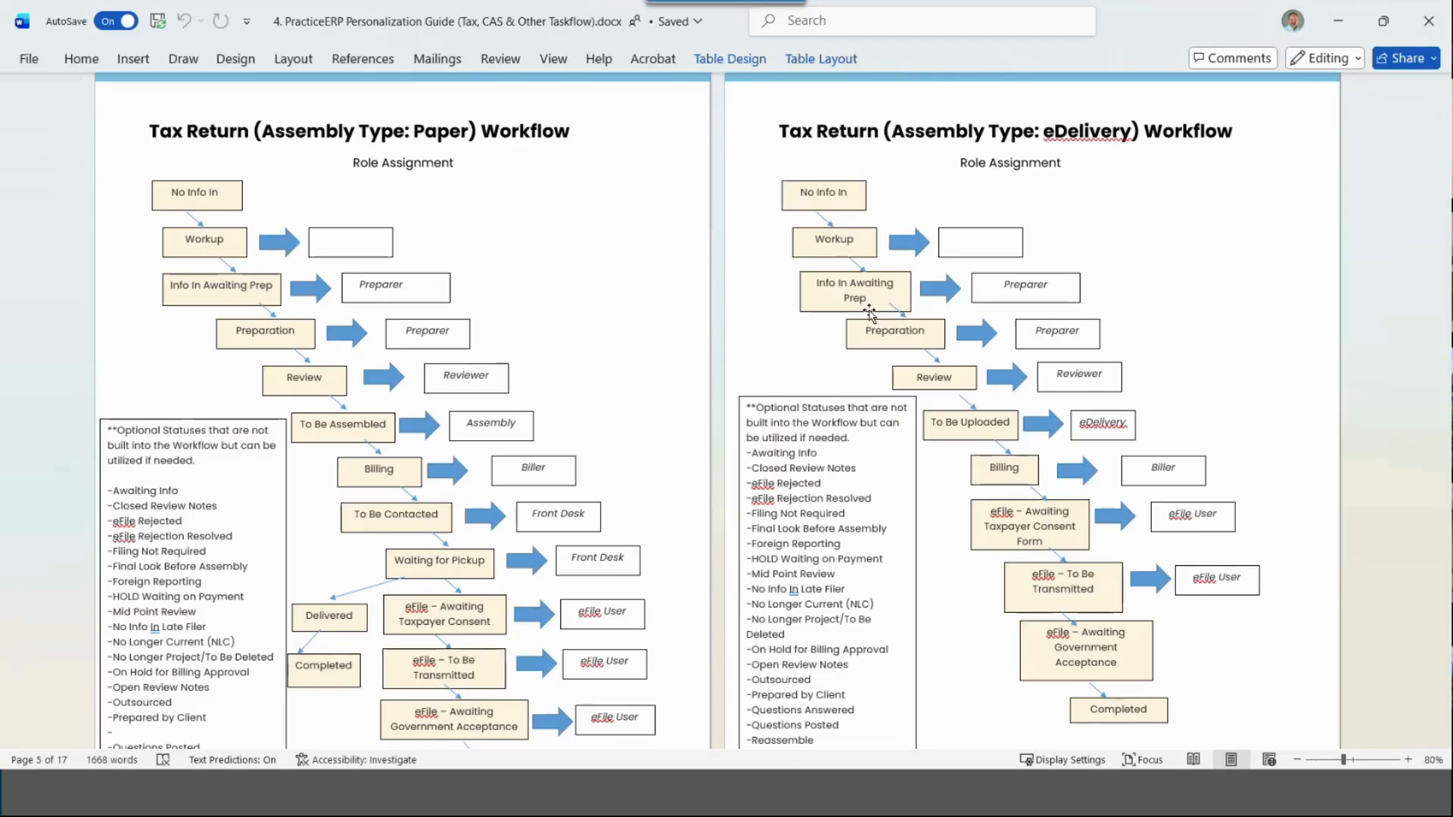
Step: Switch to NetSuite's TaskFlow page and view the general templates for the Assurance, Audit Engagement and CAS (Bookkeeping) master categories
key(alt+Tab)
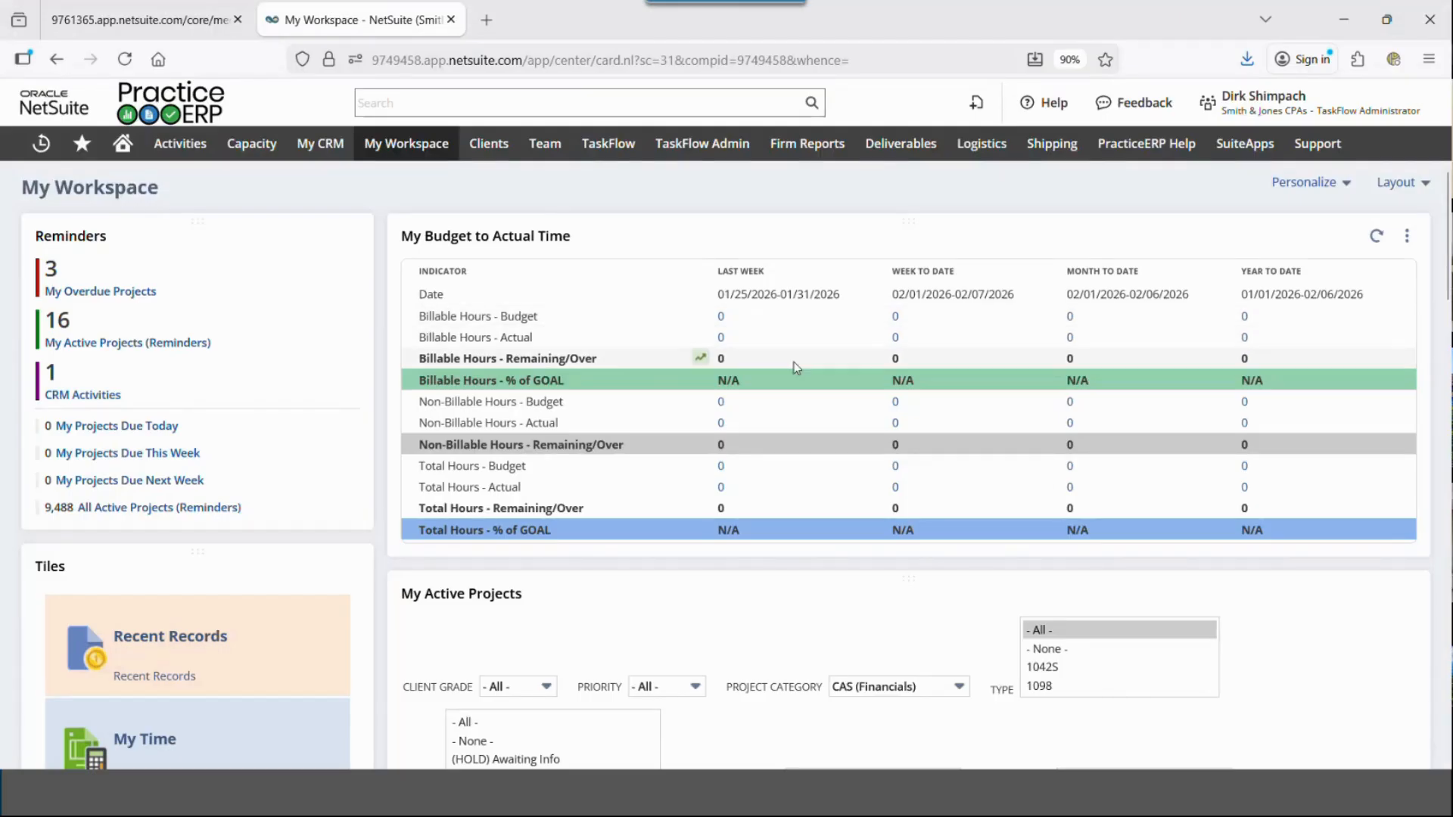
click(607, 145)
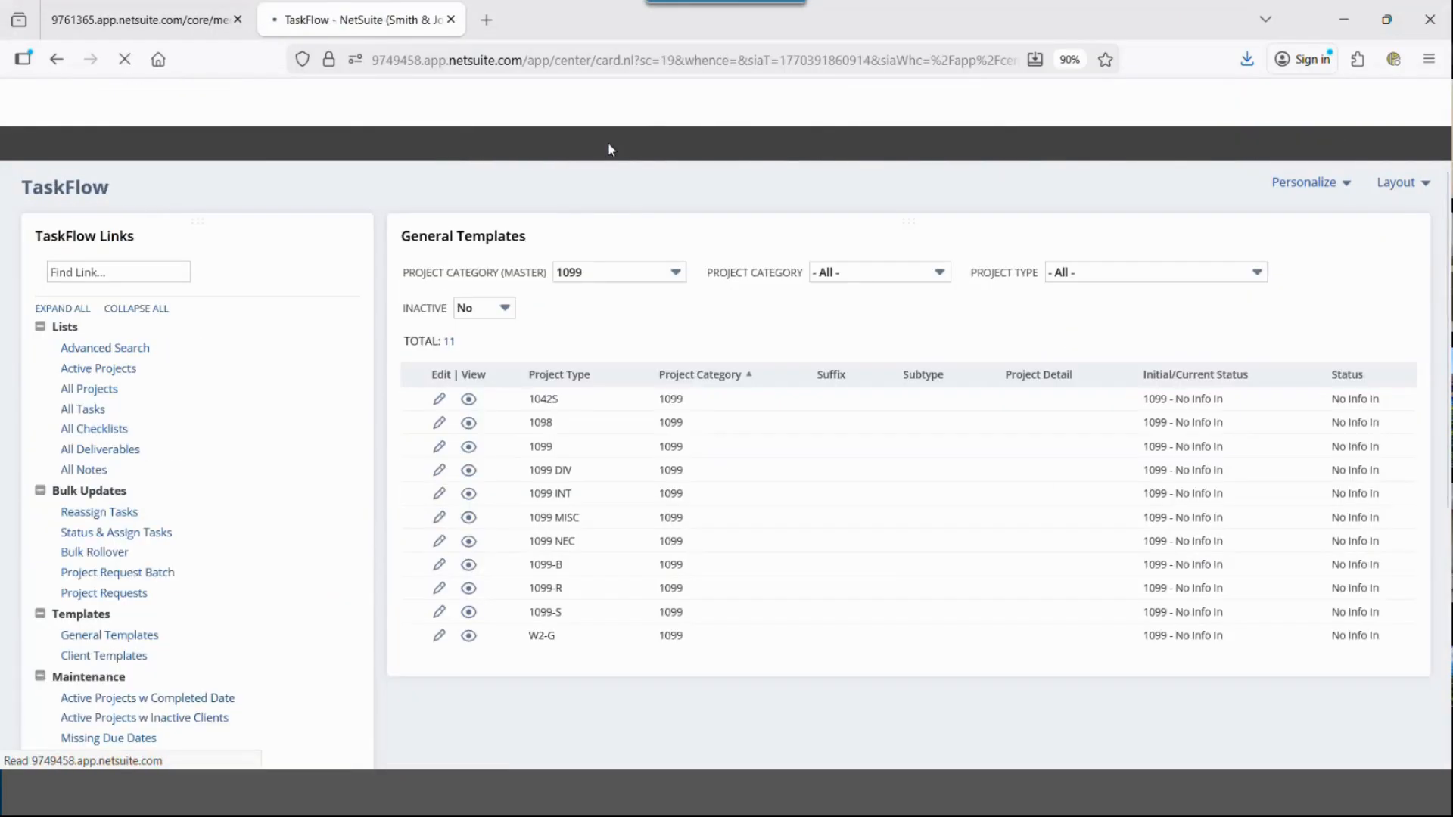
mouse_move(609, 148)
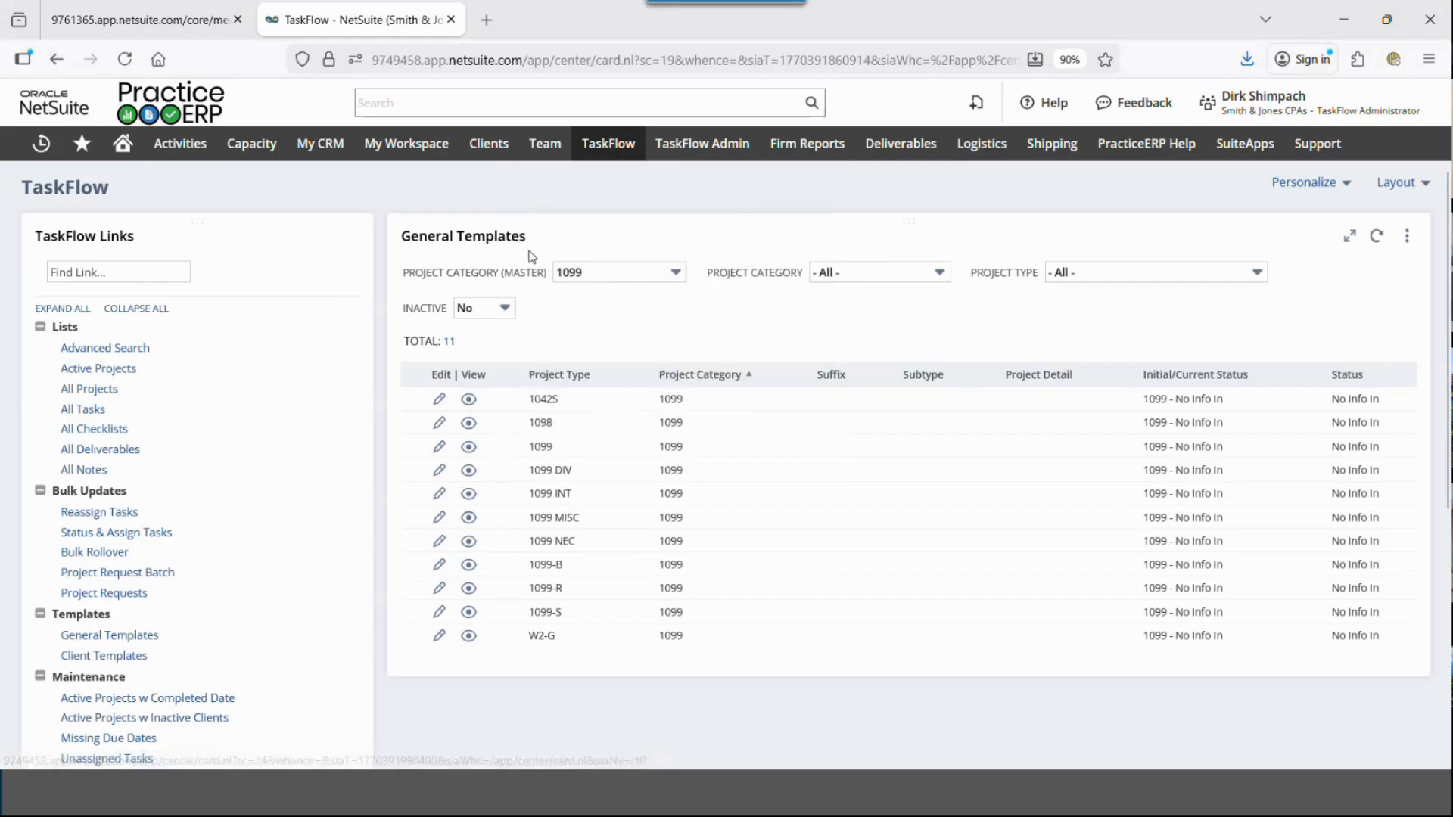
click(649, 270)
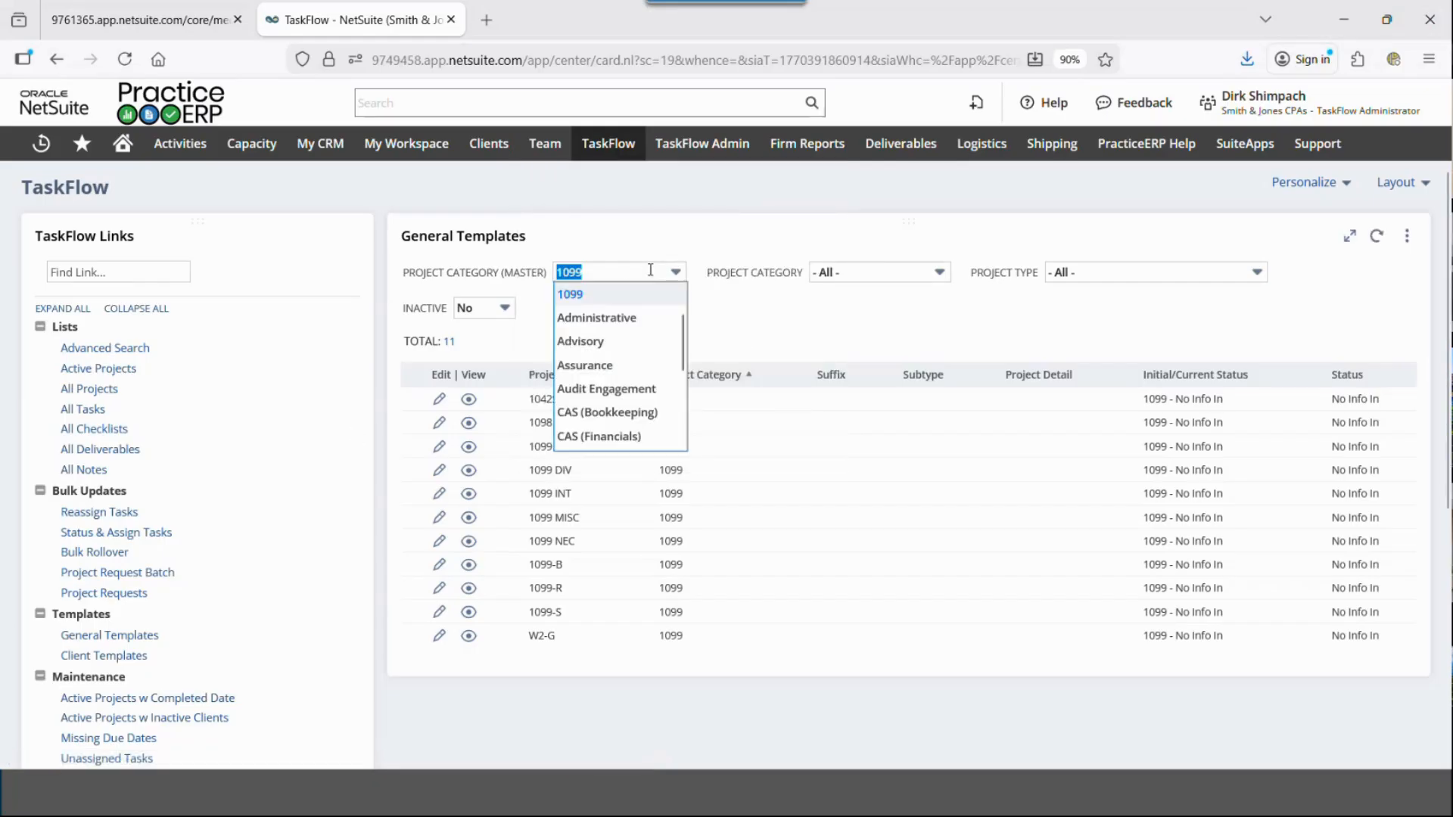
click(620, 365)
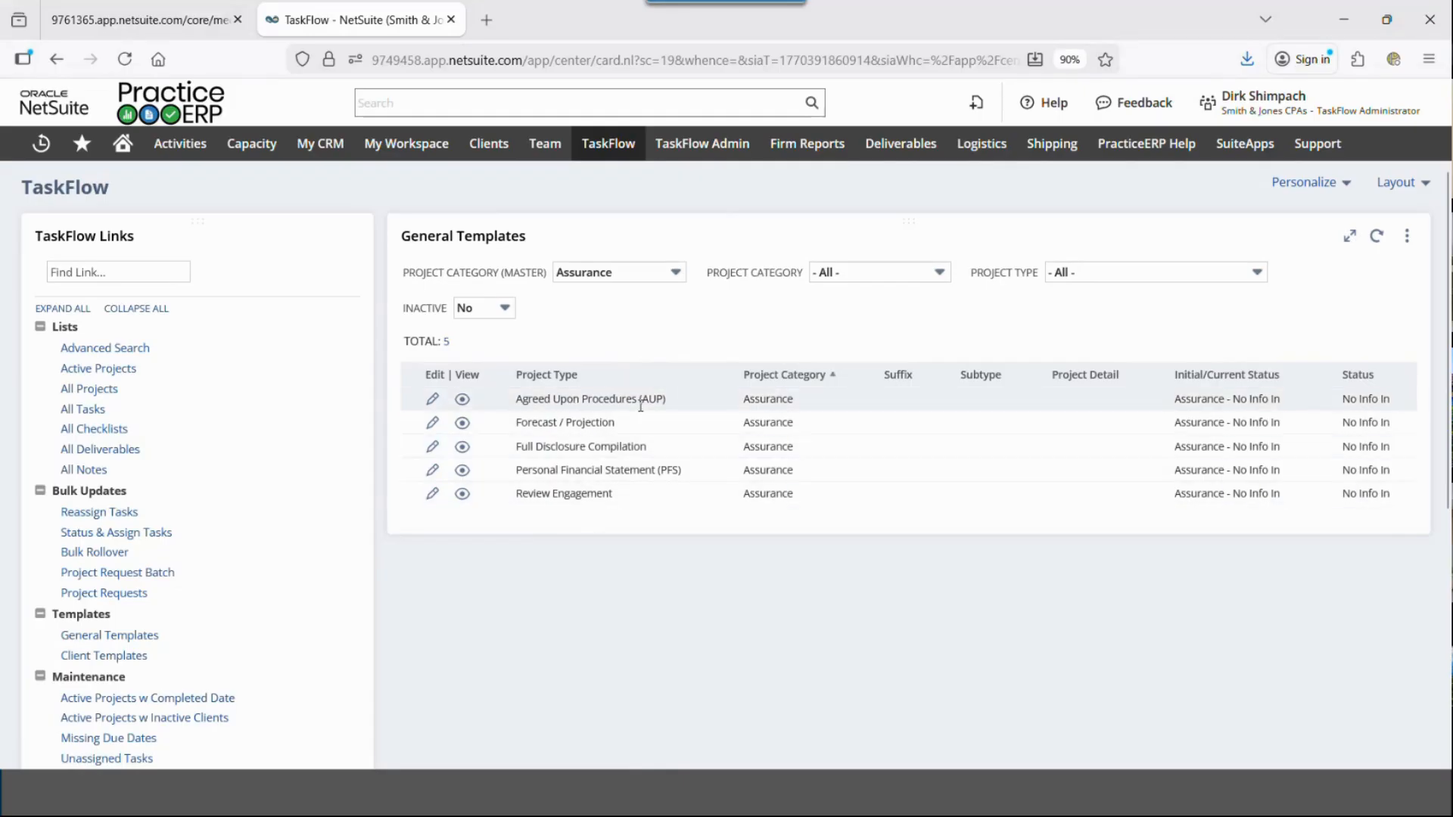
click(599, 272)
click(607, 320)
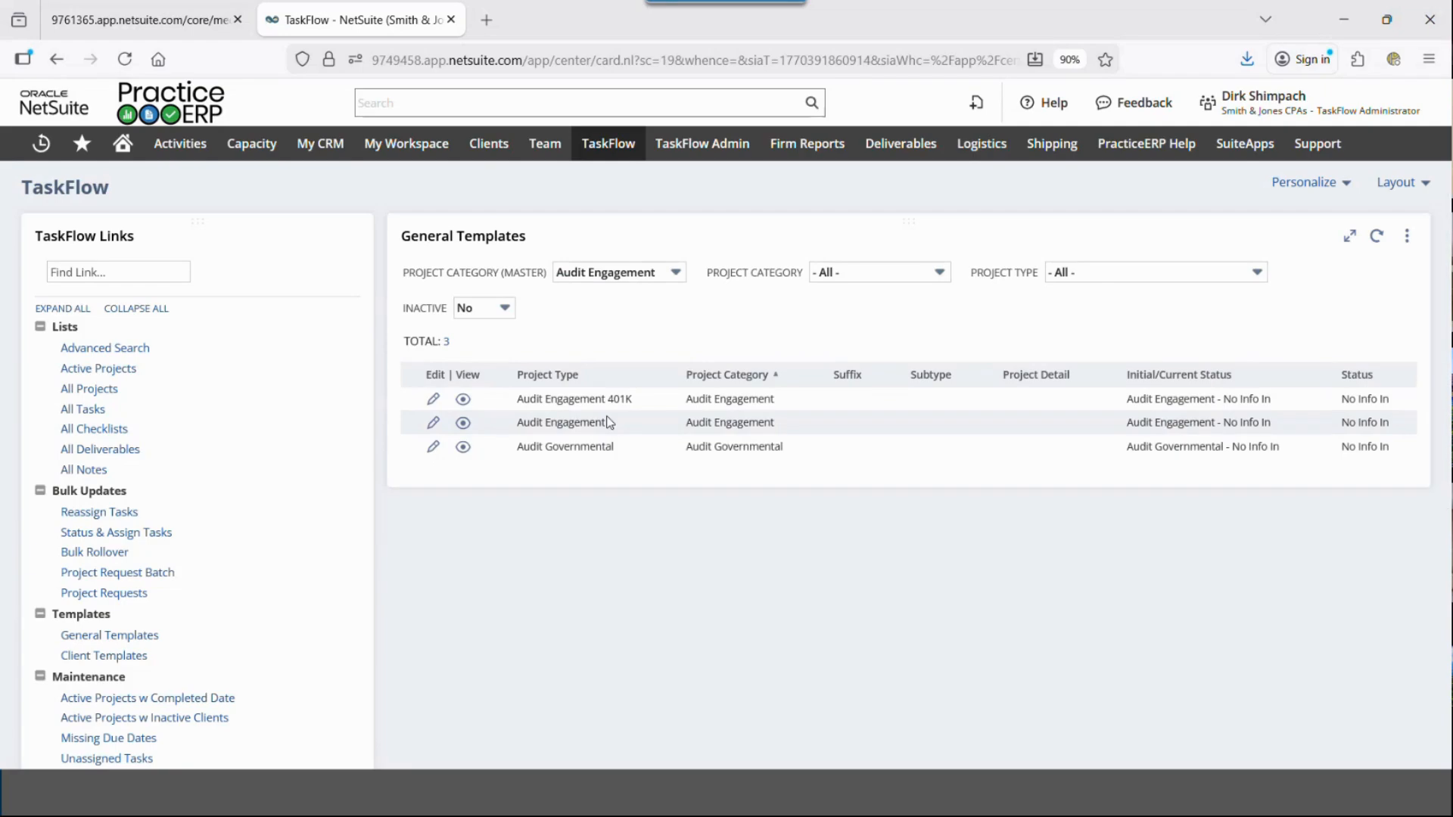
click(619, 274)
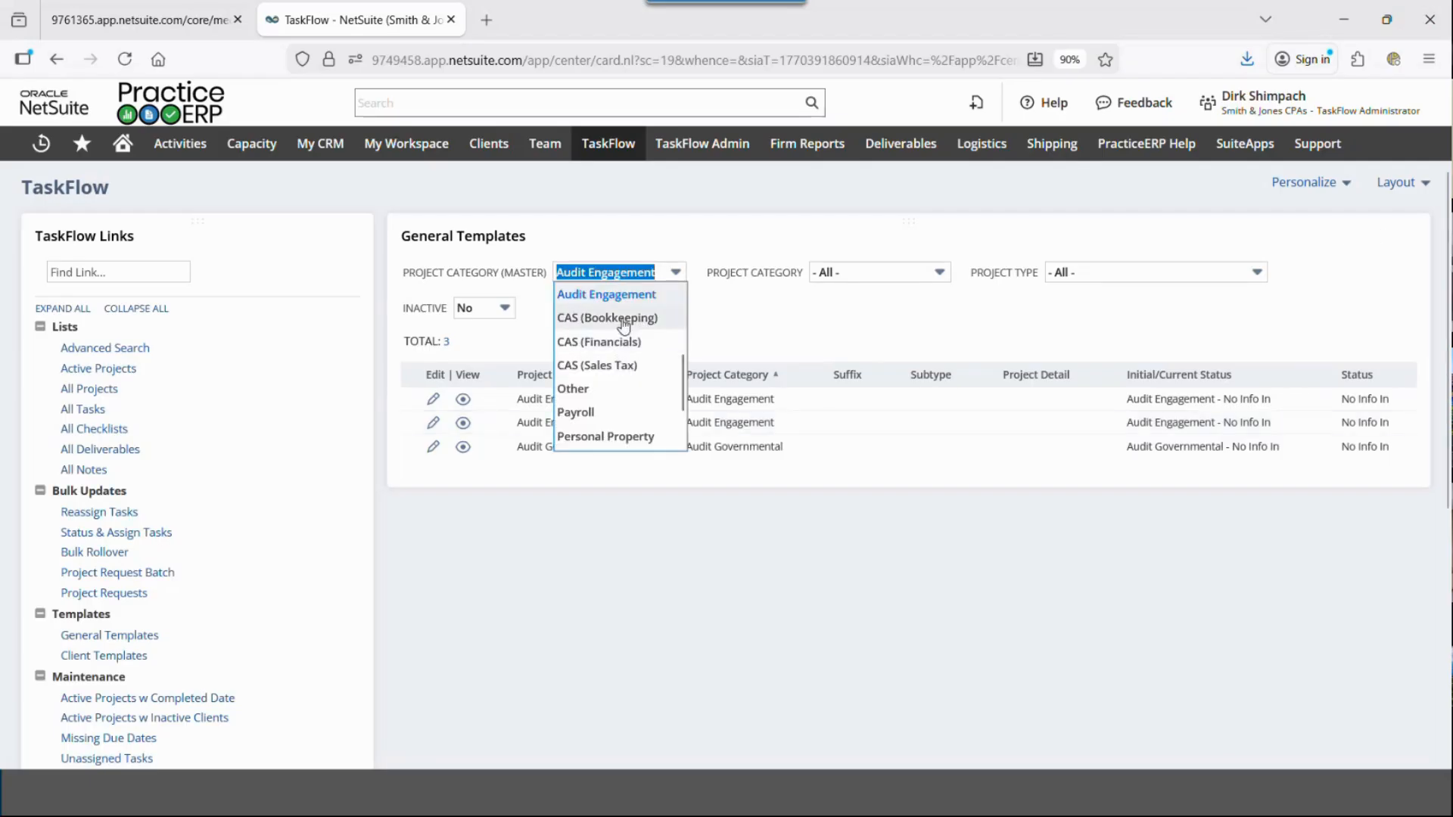
click(618, 318)
Step: Filter the general templates to the Tax Return master category and view the Tax - 1120 Corporation template in a new tab
click(618, 272)
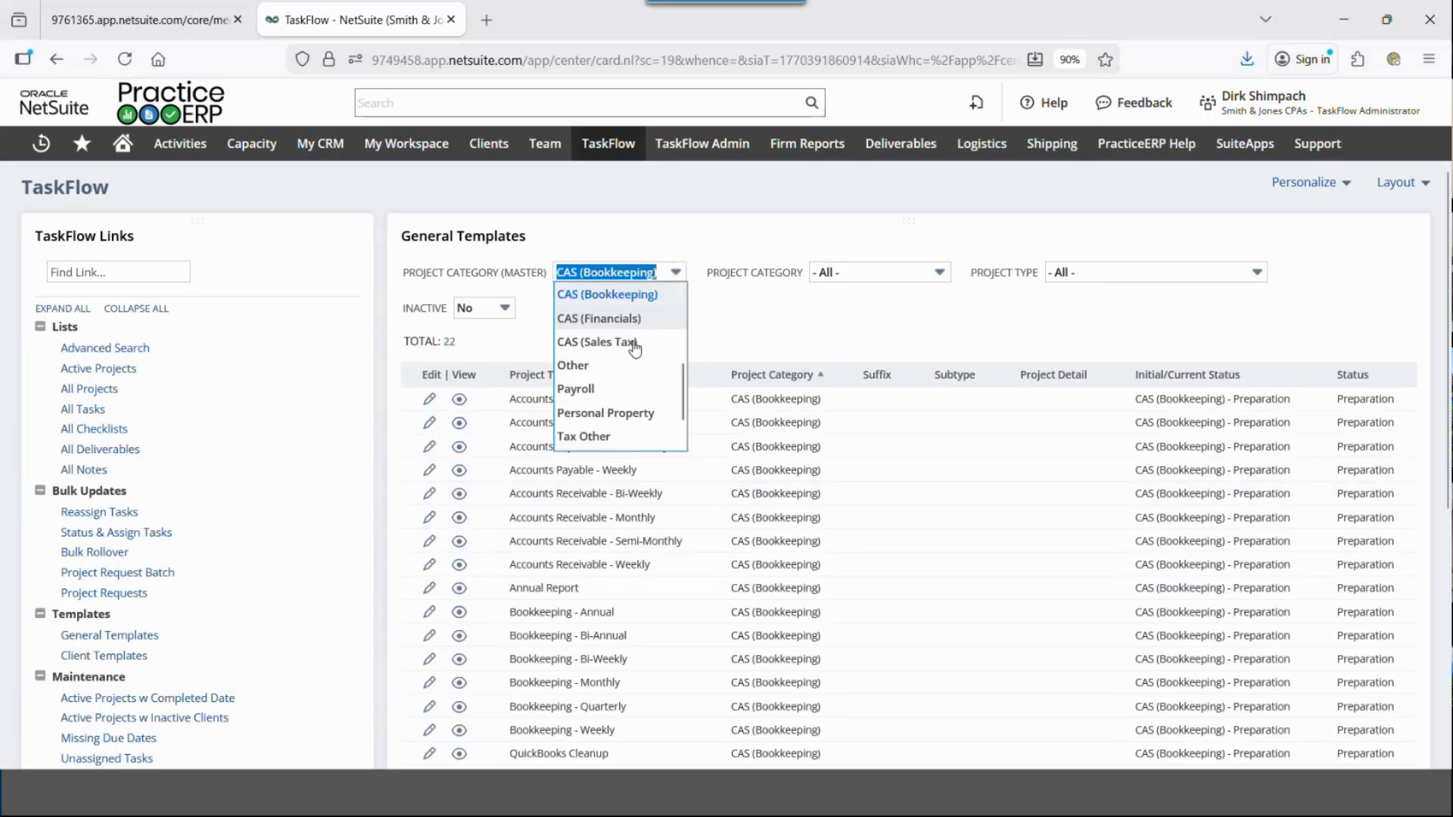
scroll(610, 401, down, 1)
click(606, 442)
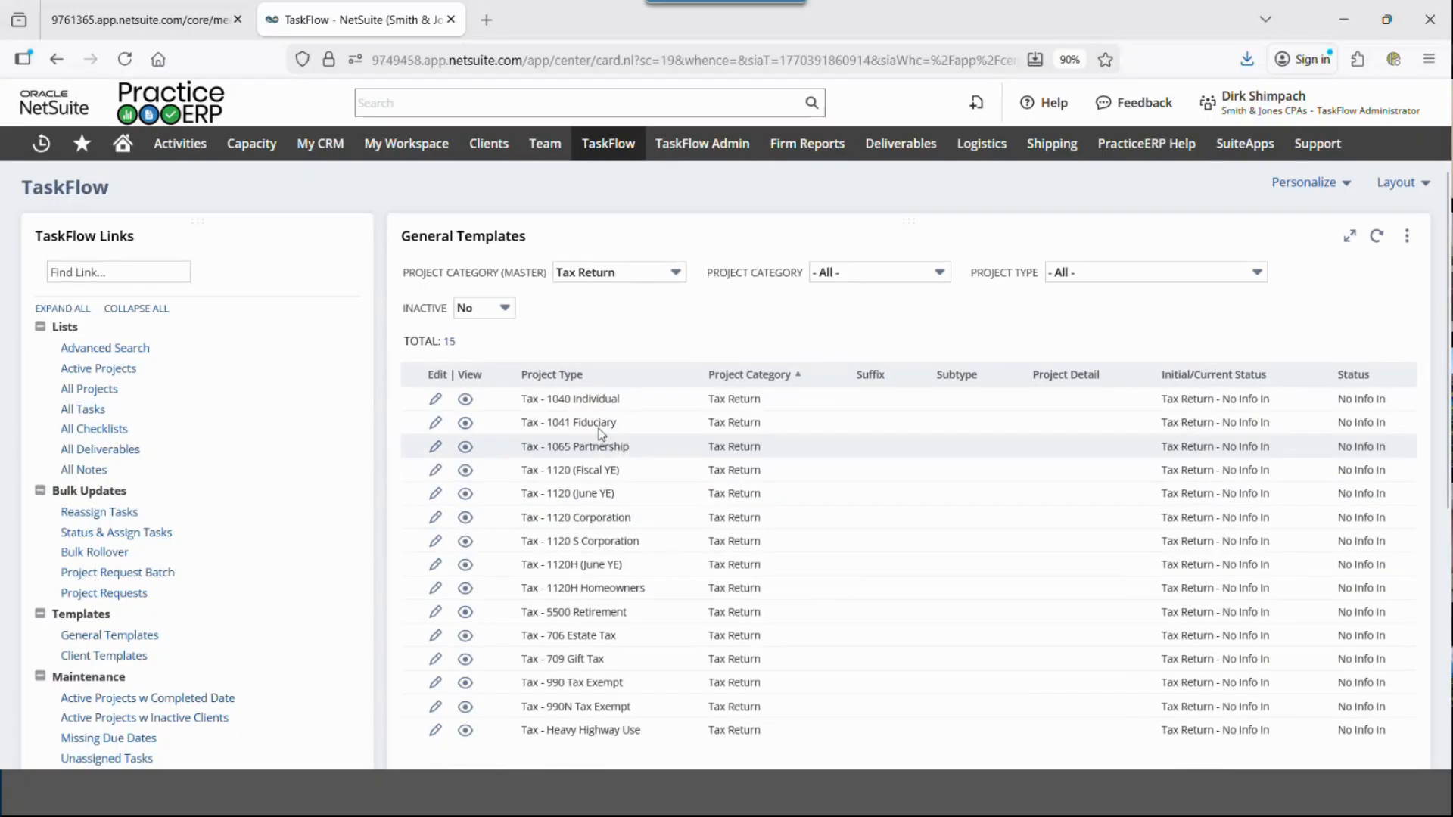
middle_click(466, 518)
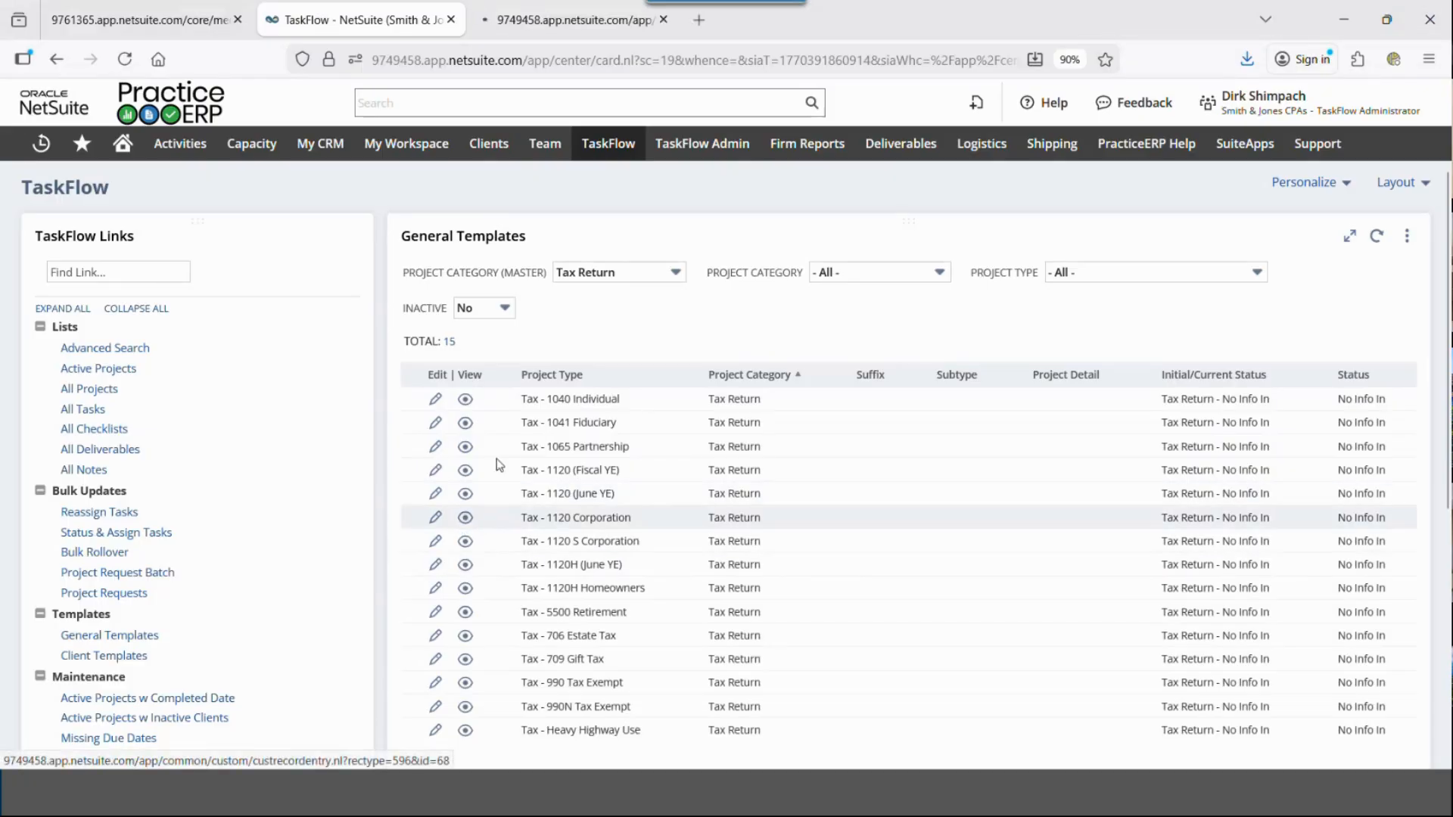
click(516, 28)
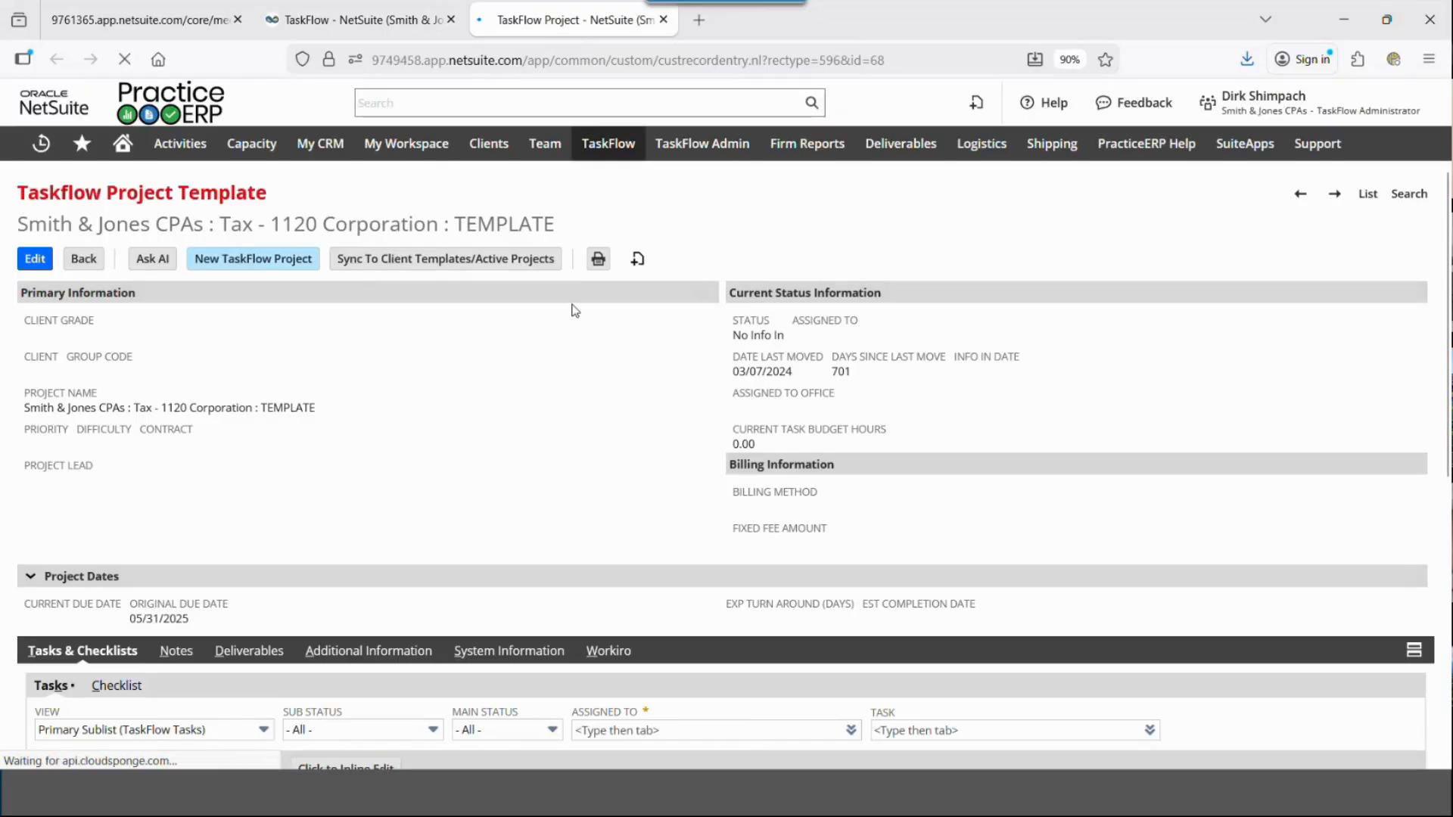
Step: Review the 1120 Corporation template's primary information, its task sequence and assigned roles, and the option to sync to client templates
scroll(307, 397, down, 1)
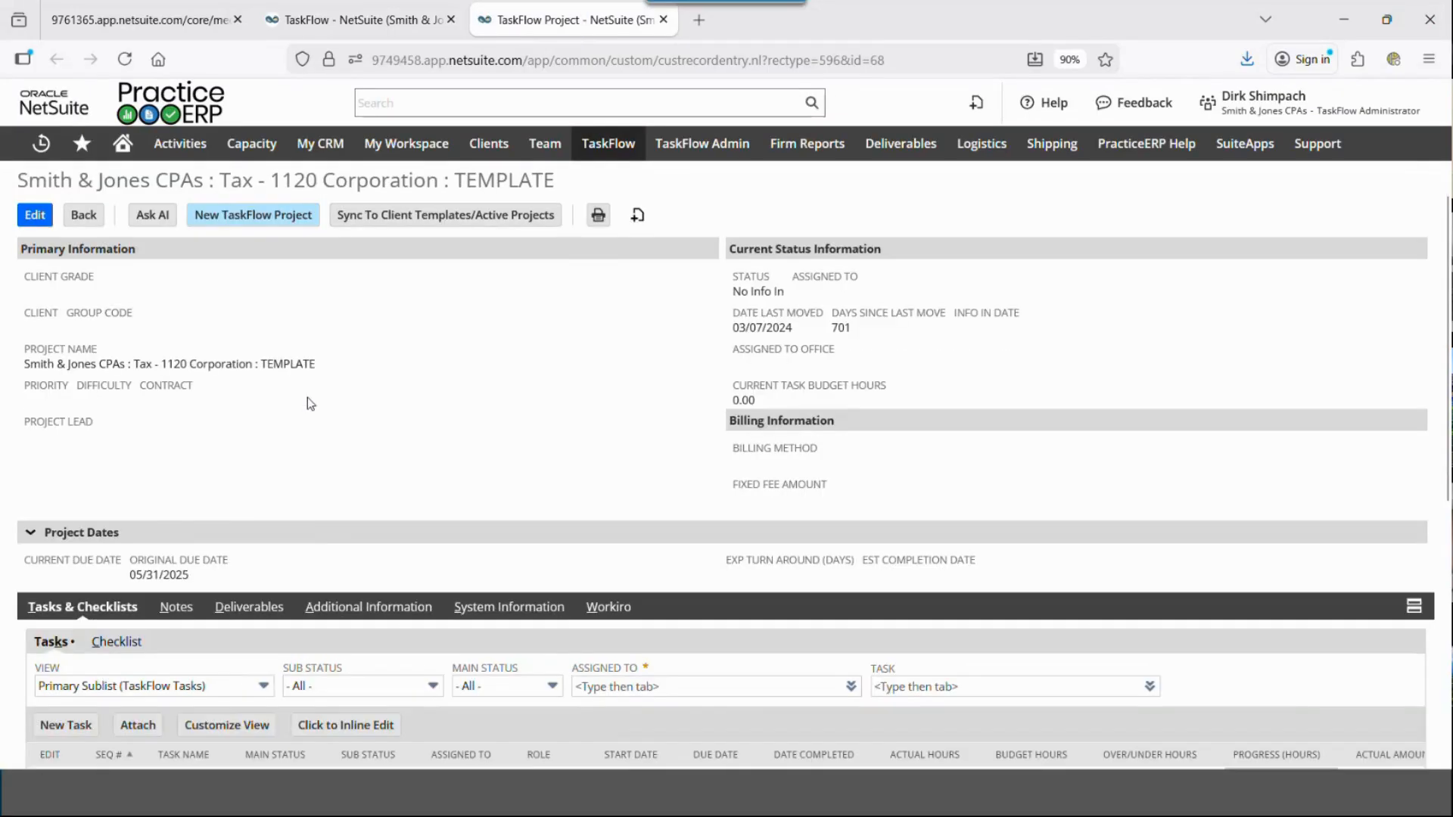
scroll(307, 398, down, 6)
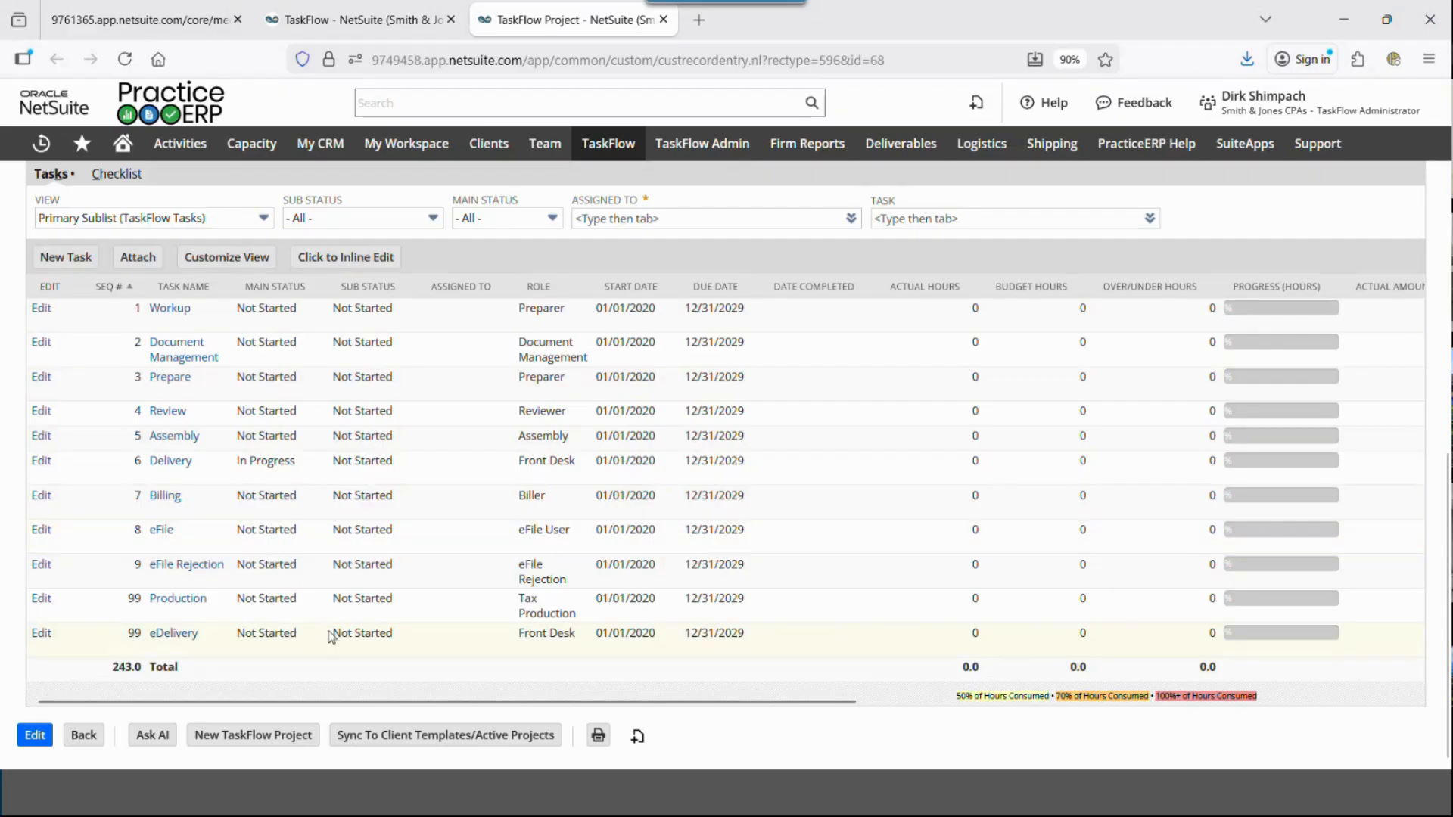
scroll(416, 626, up, 6)
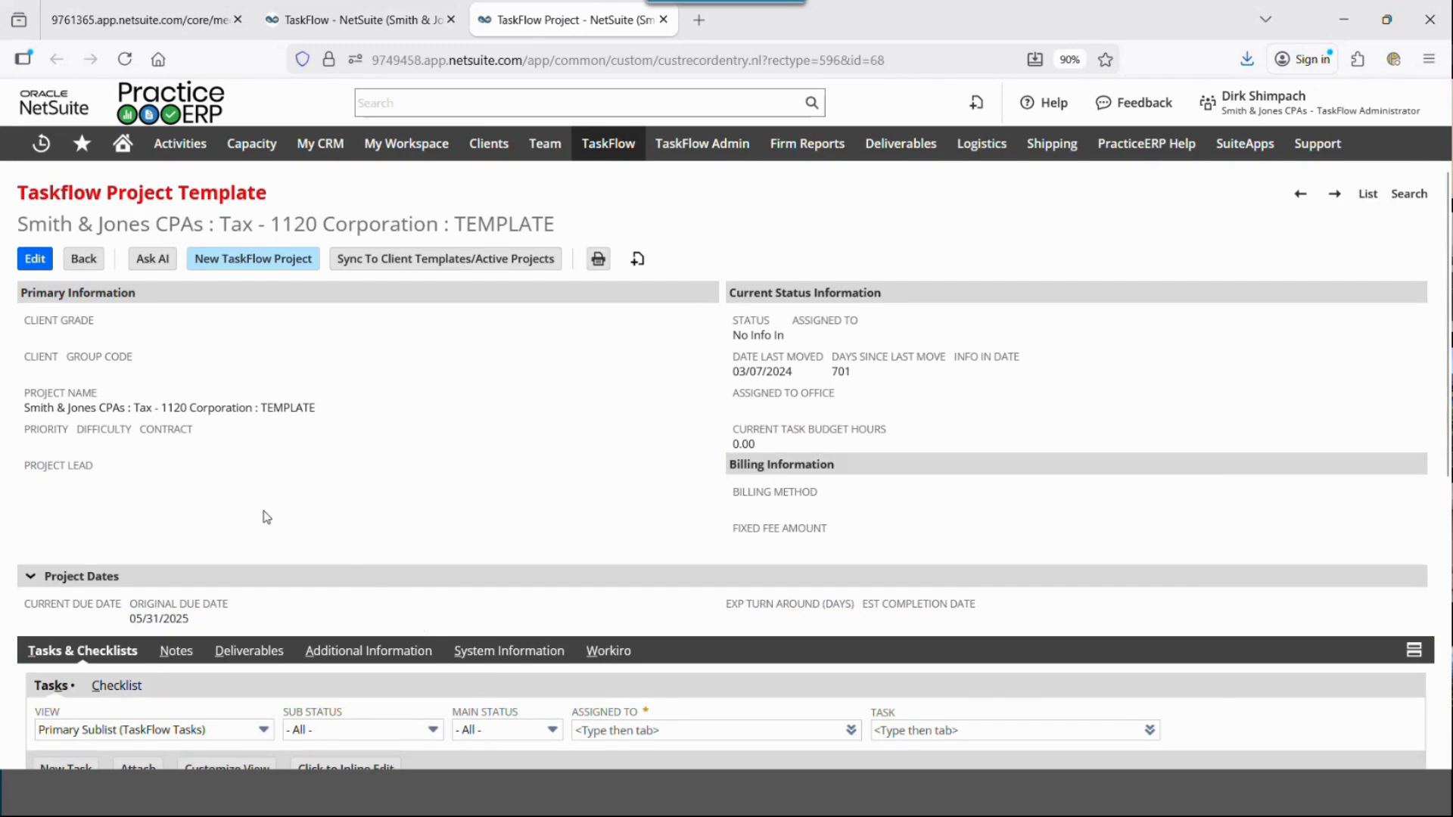
scroll(276, 522, down, 5)
scroll(284, 526, up, 5)
scroll(551, 363, down, 5)
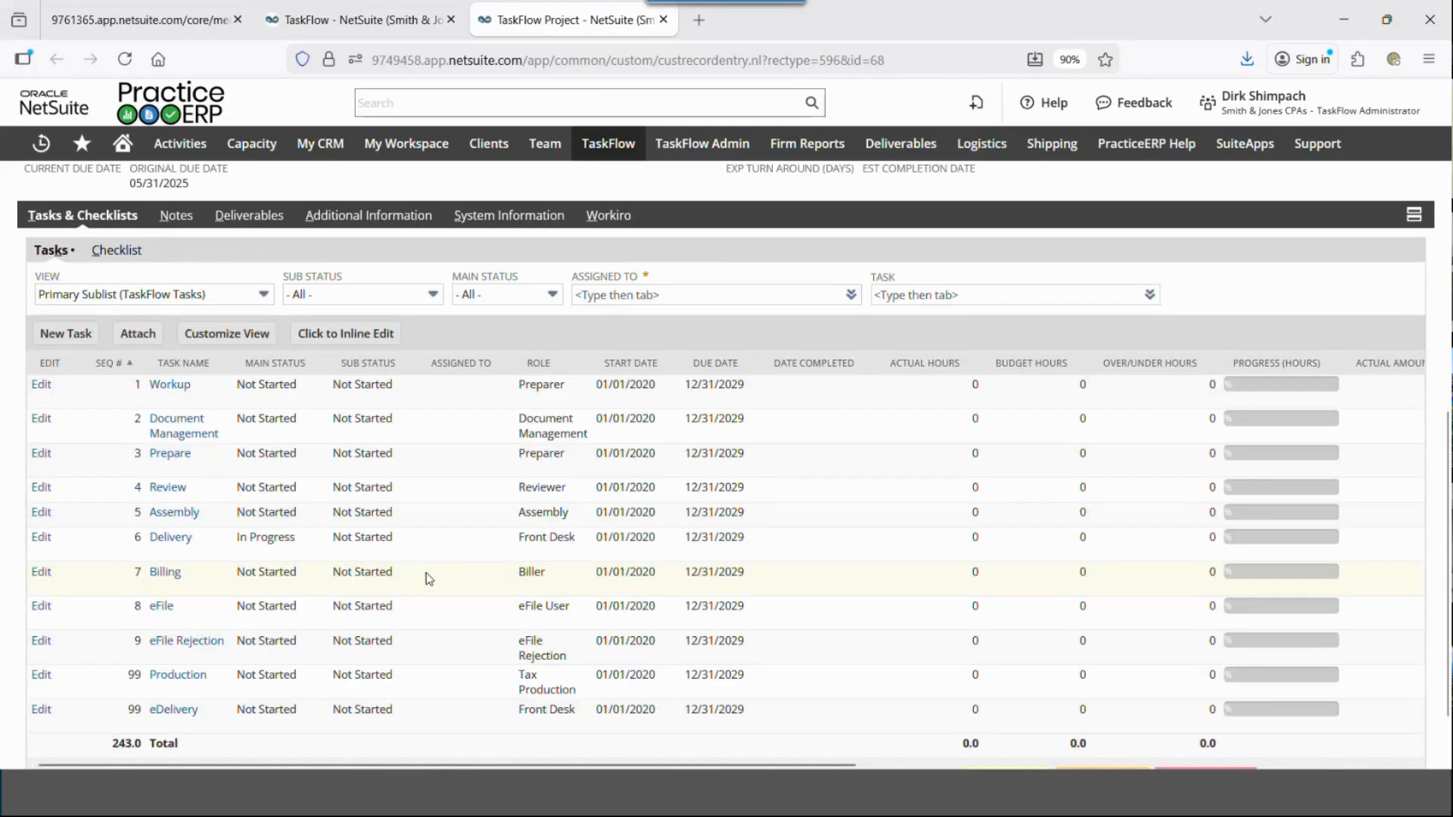
mouse_move(184, 523)
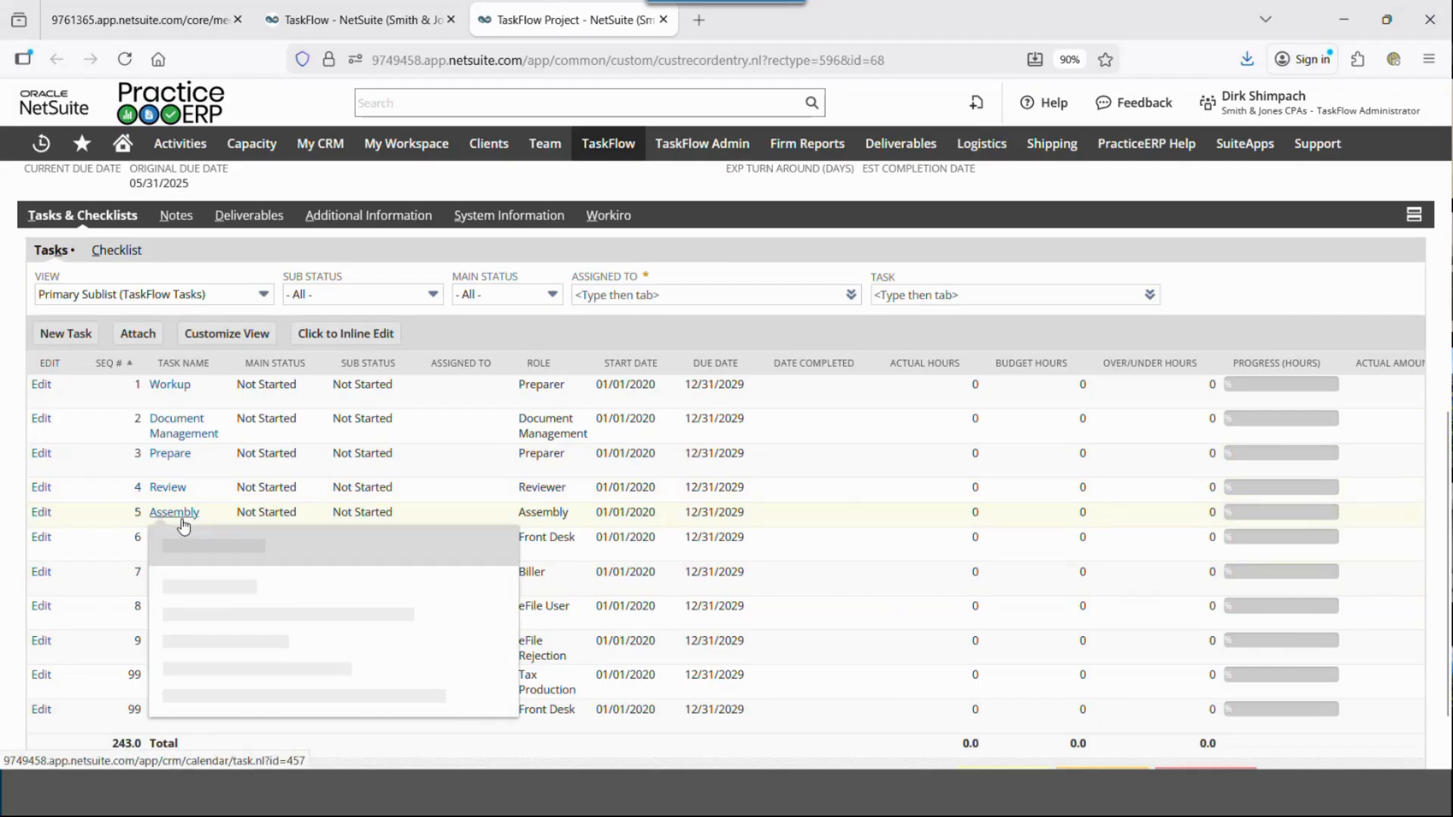
scroll(339, 548, down, 2)
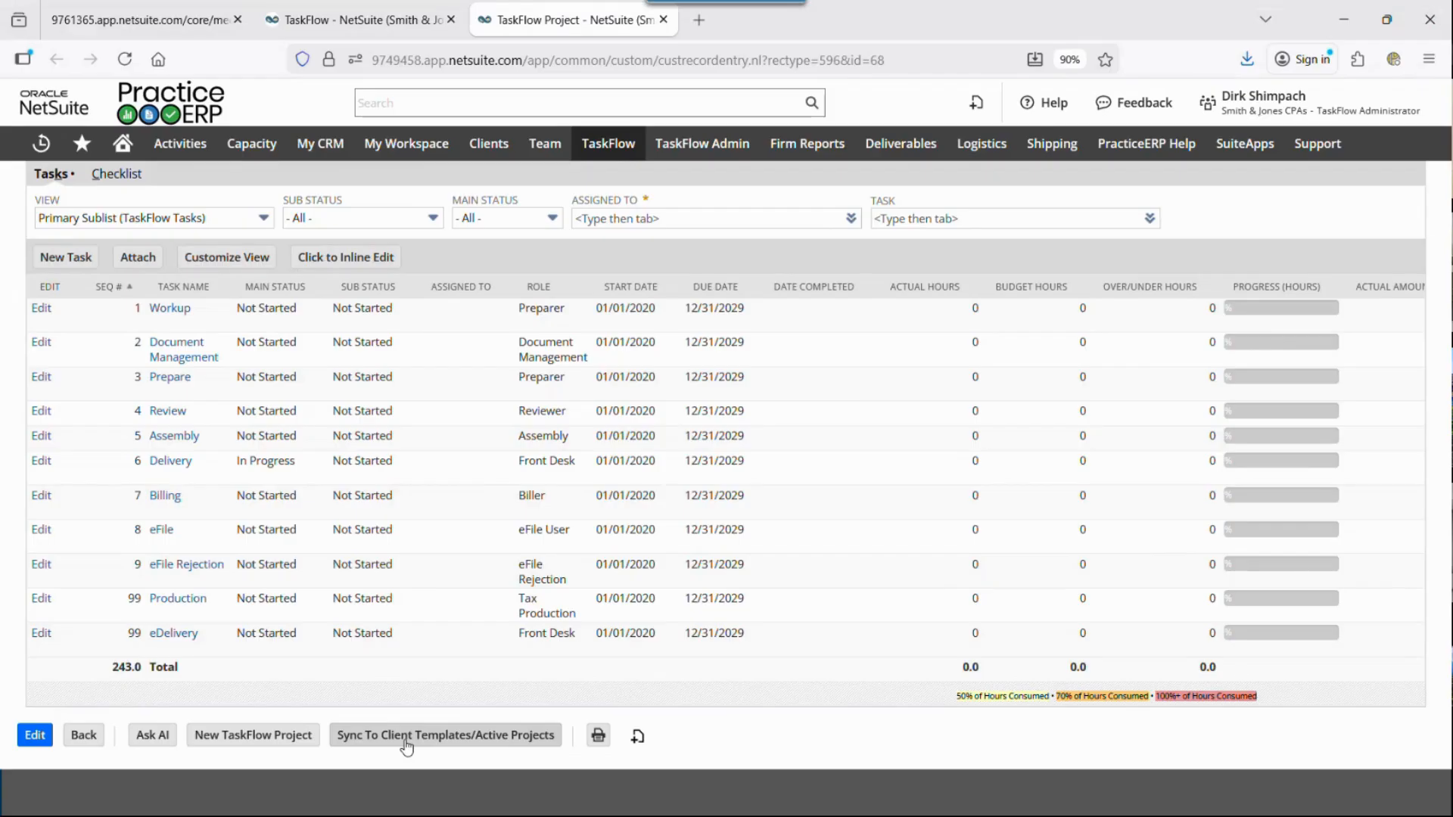
scroll(406, 747, up, 7)
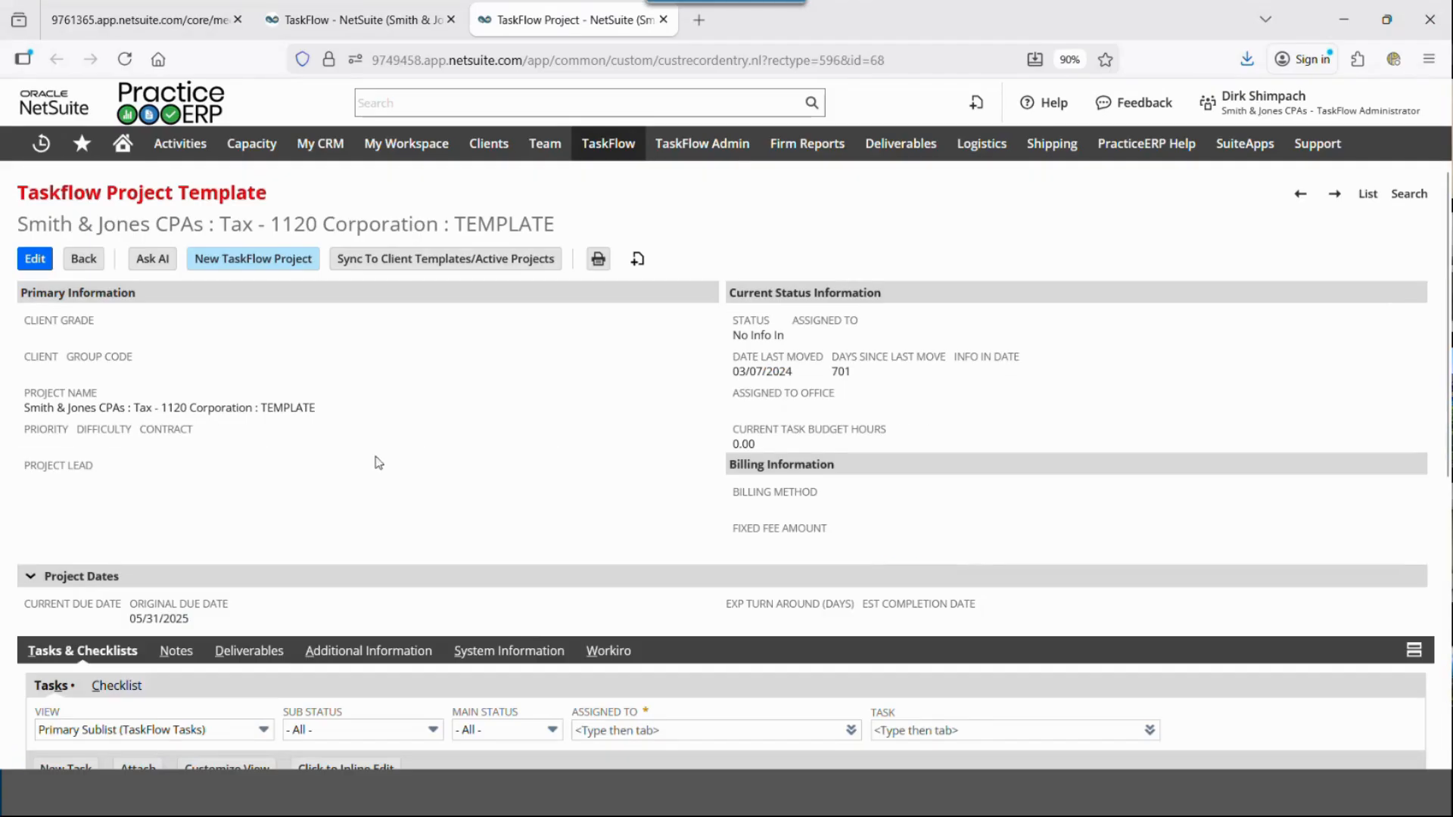
Step: Start a new TaskFlow project from the template for client Urban Paws Pet Grooming with period end 12/31/2025
click(261, 260)
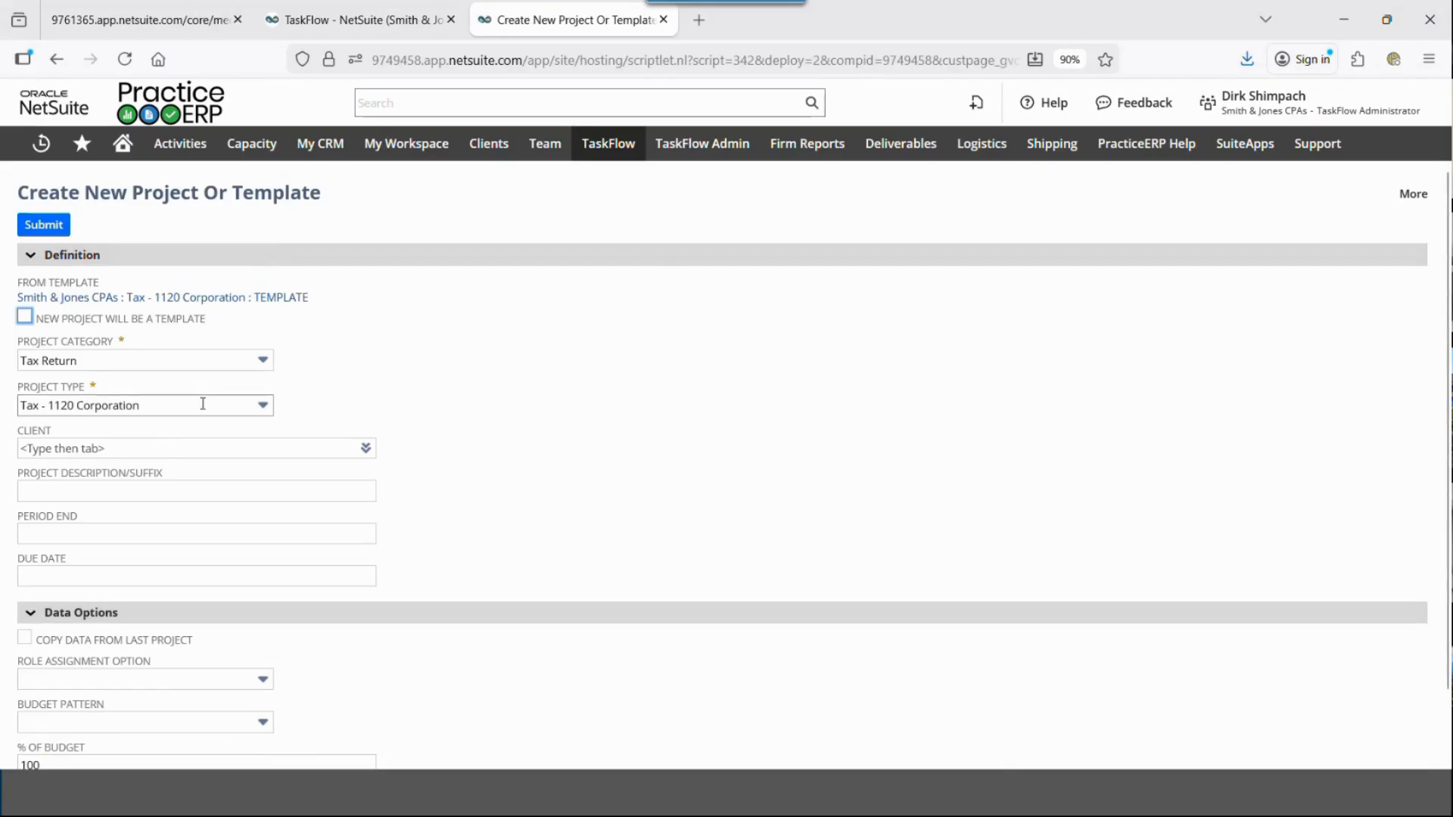
click(157, 446)
text(urban)
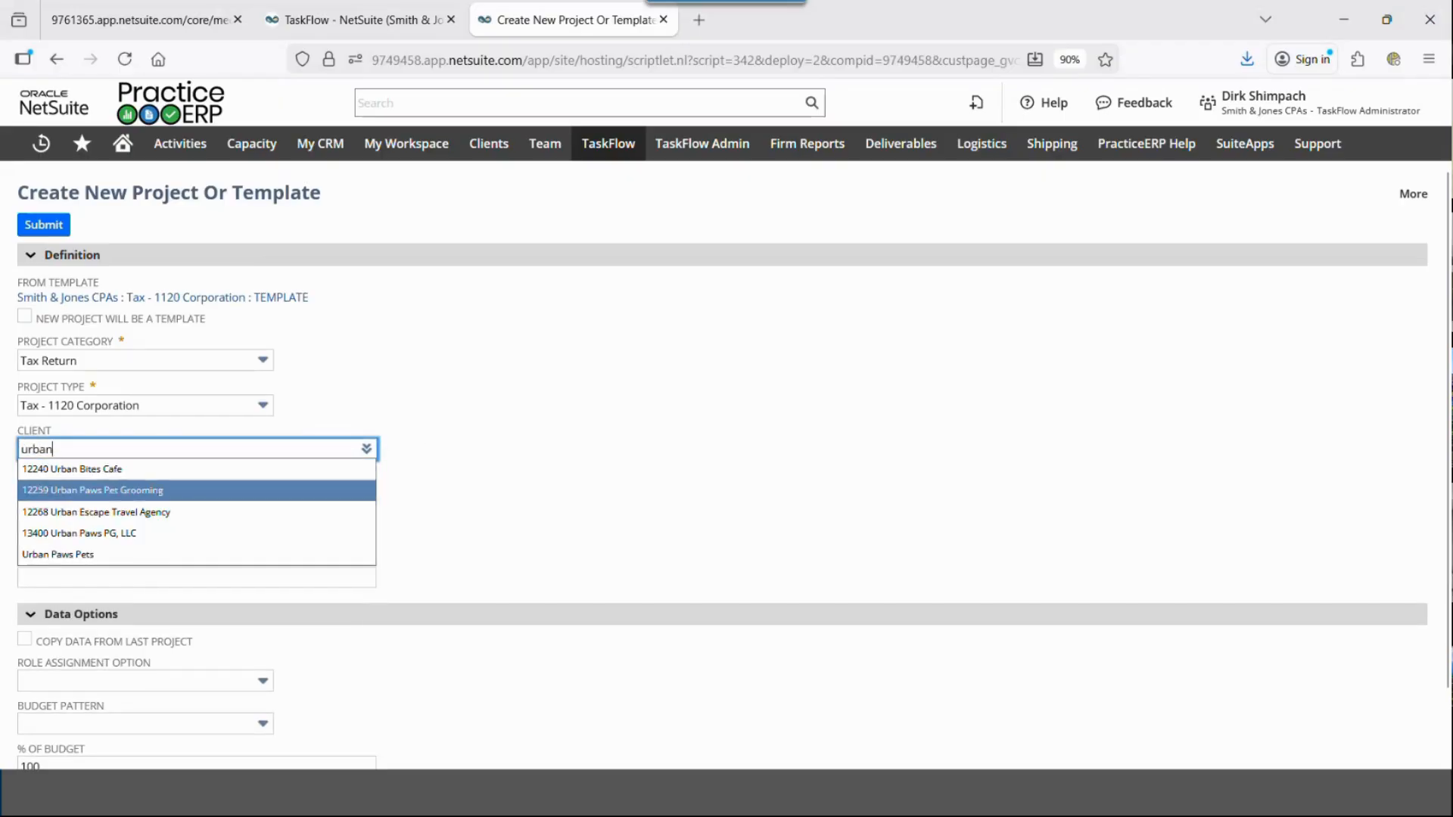
click(155, 490)
click(111, 533)
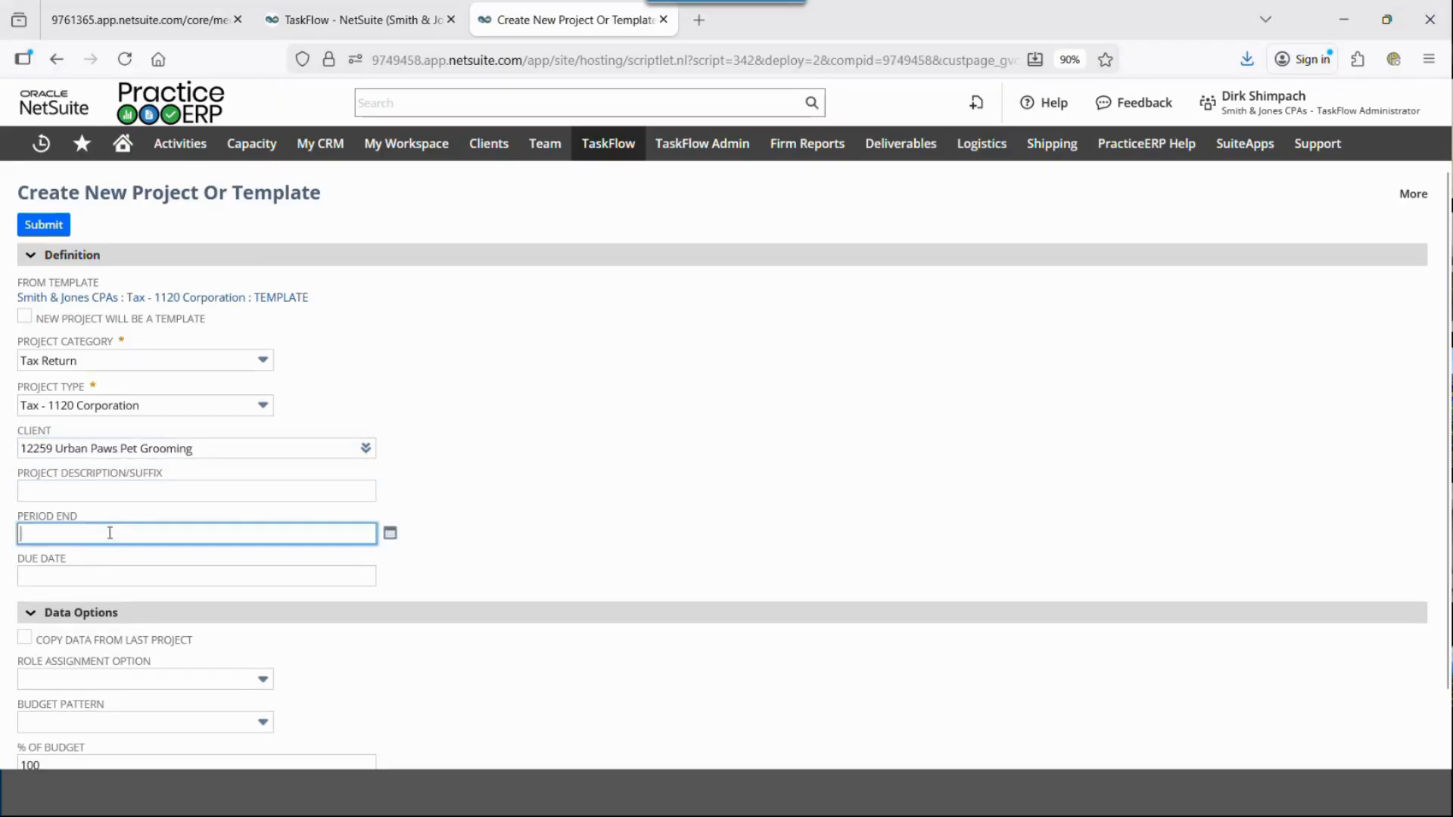
text(123125)
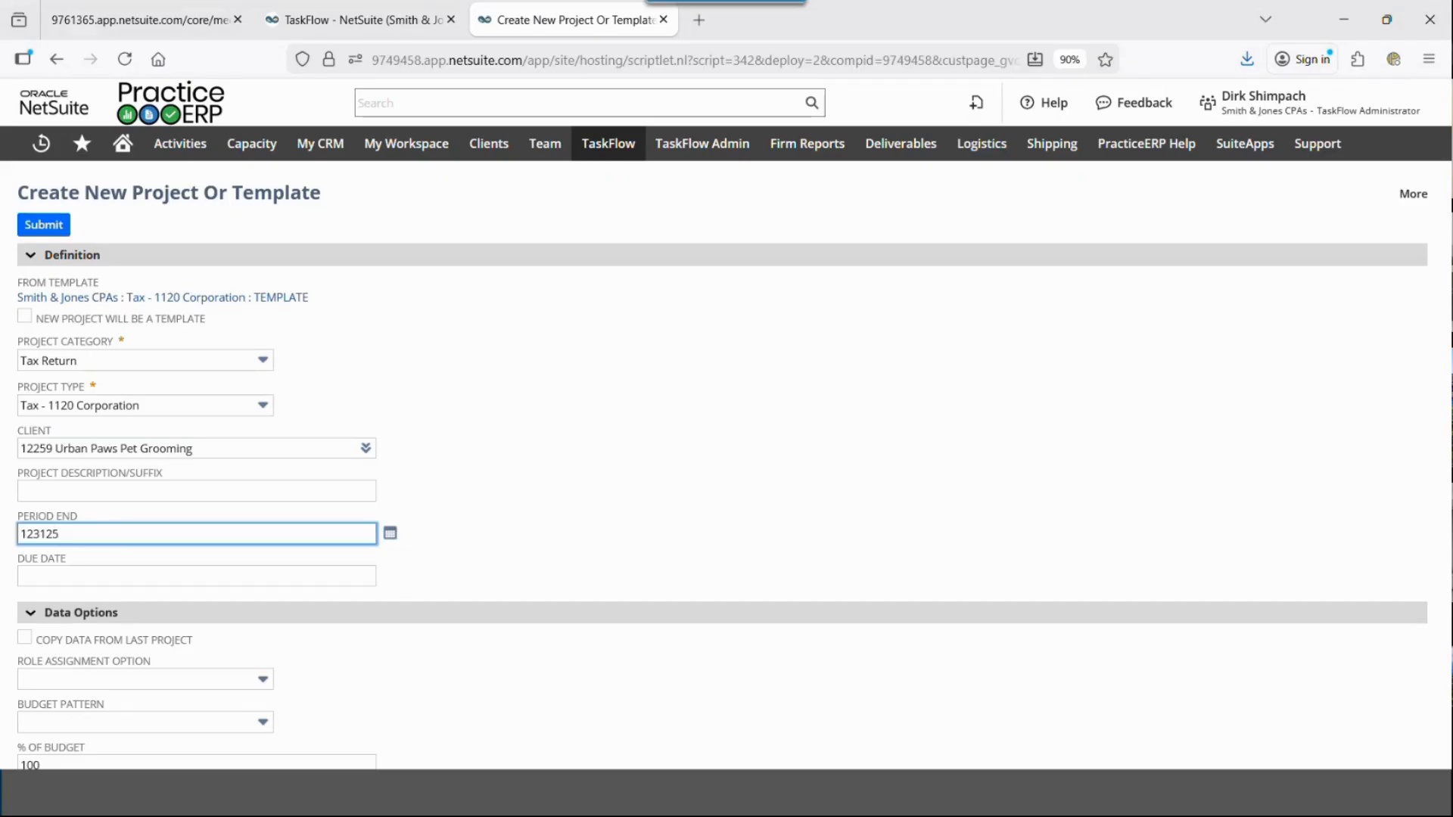
key(Tab)
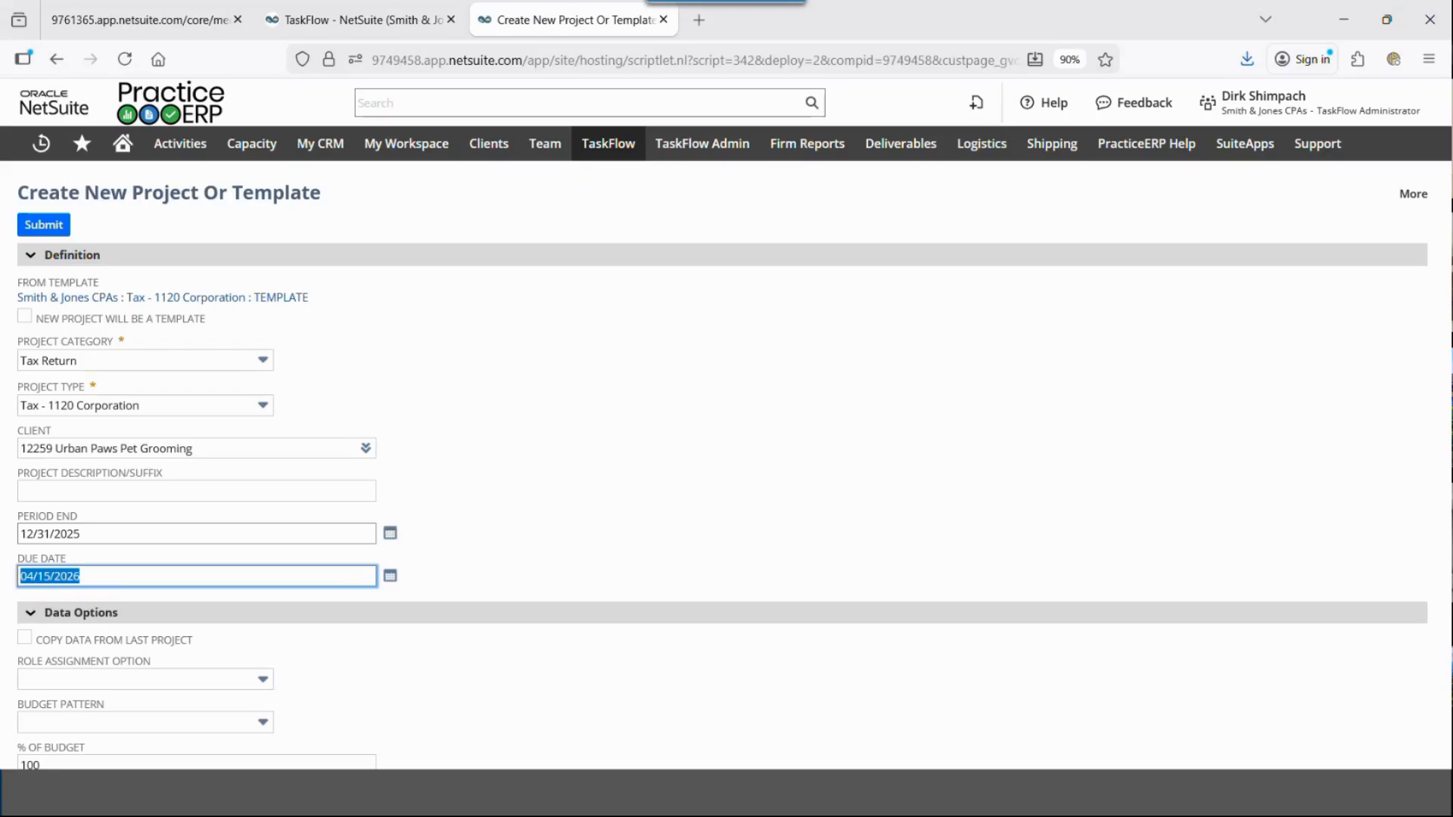
Step: Review the role assignment and budget pattern choices in the new project's data options without selecting any
scroll(212, 467, down, 2)
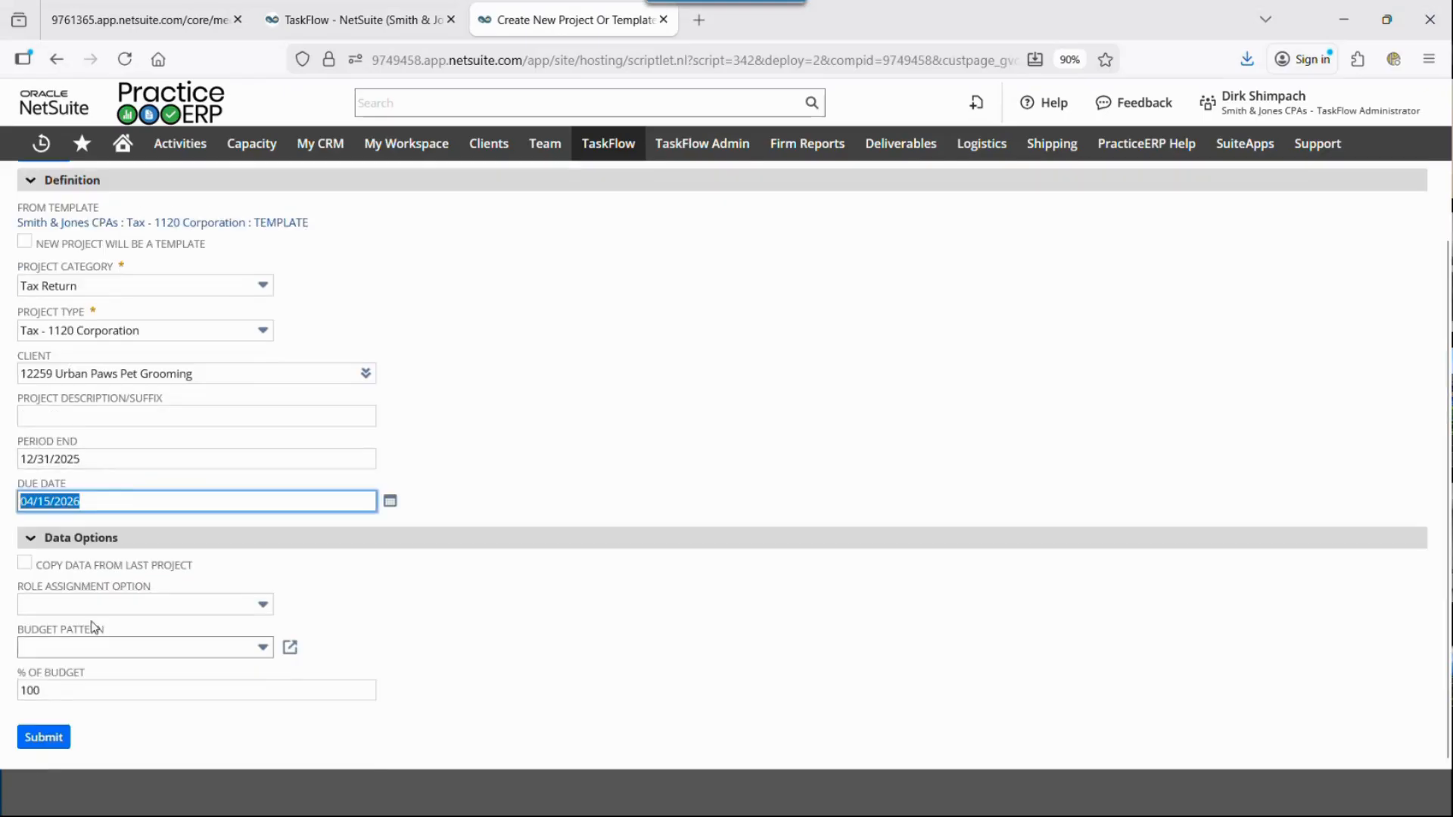
click(137, 607)
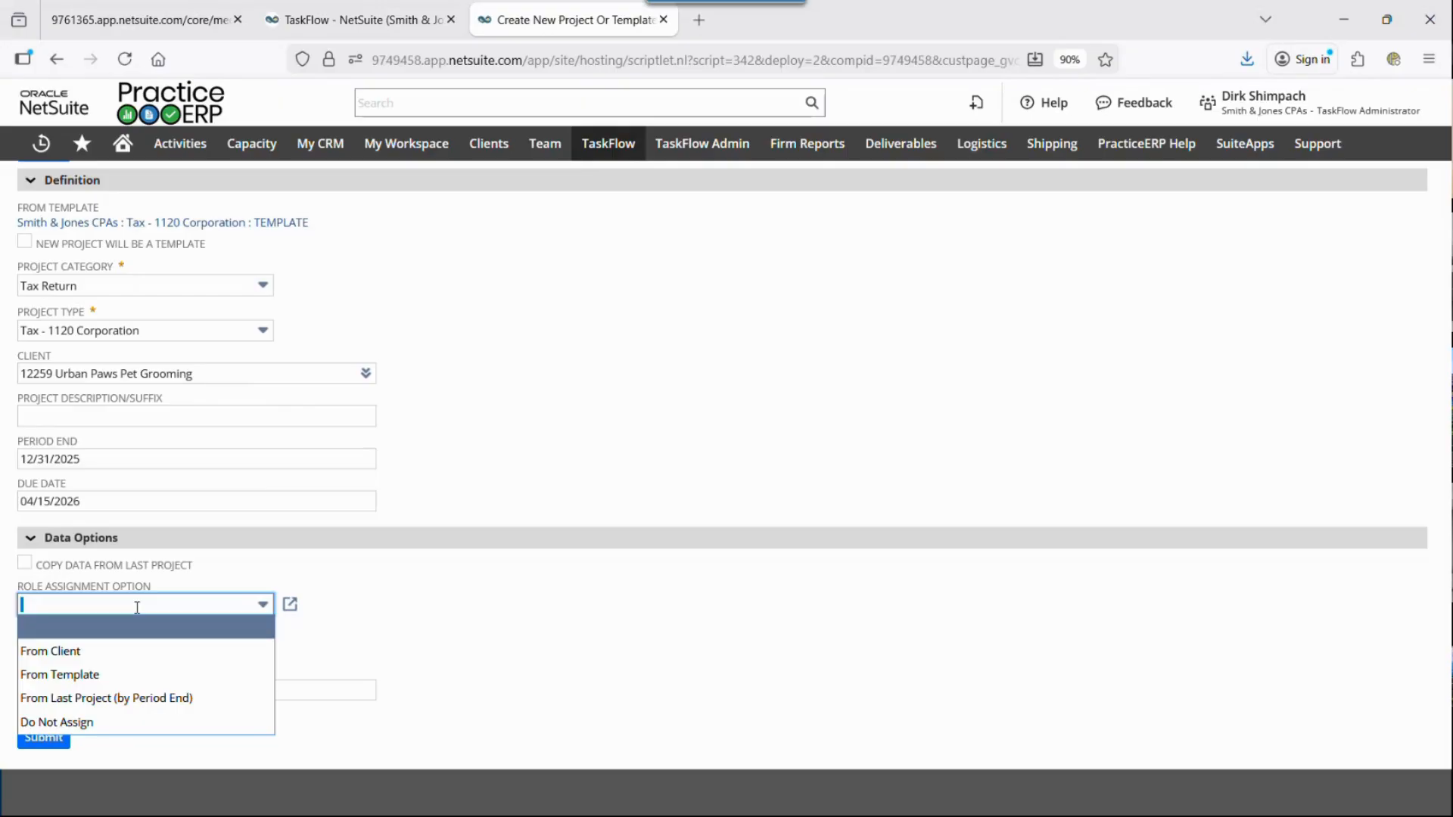
click(448, 665)
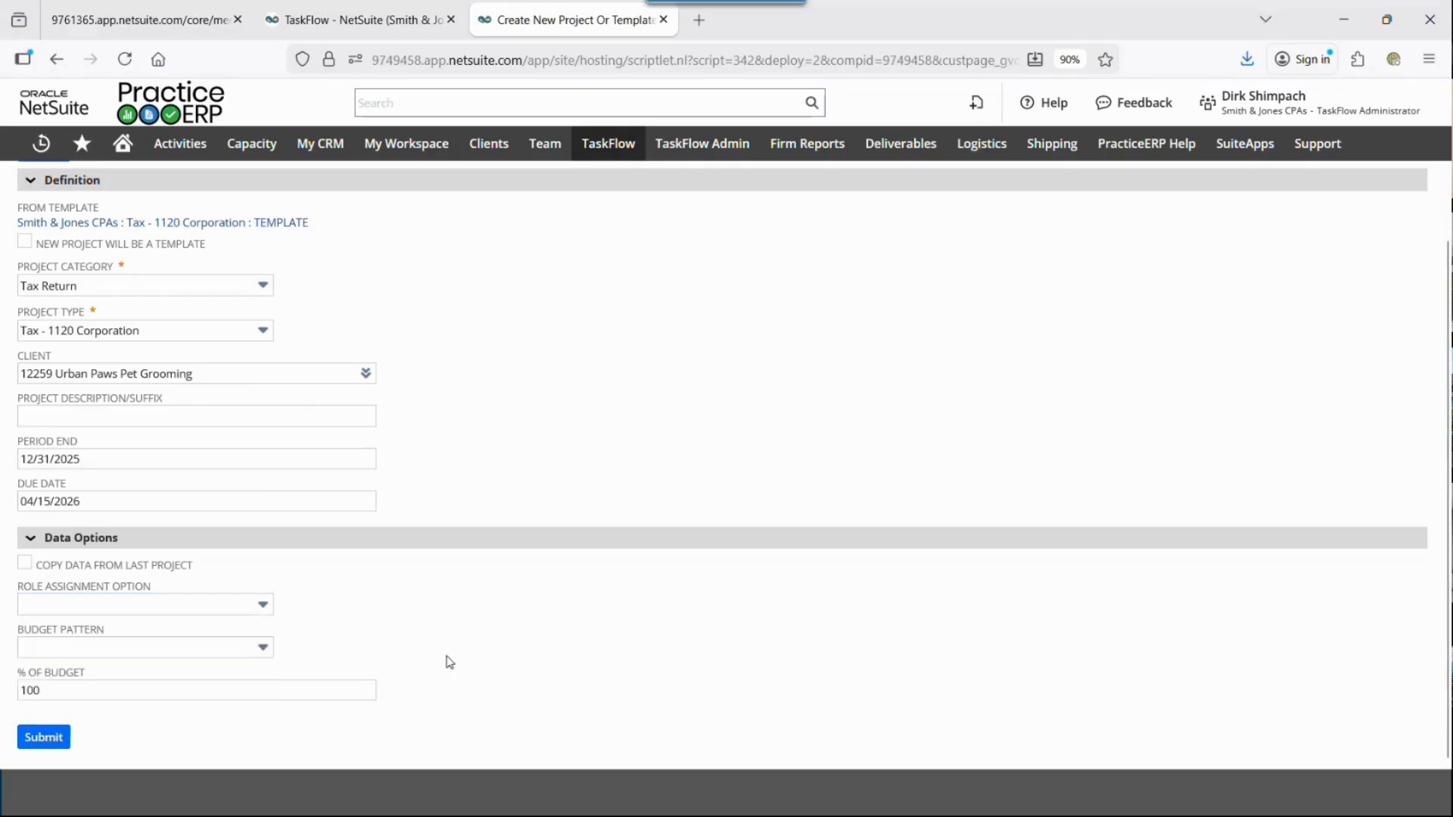
click(214, 651)
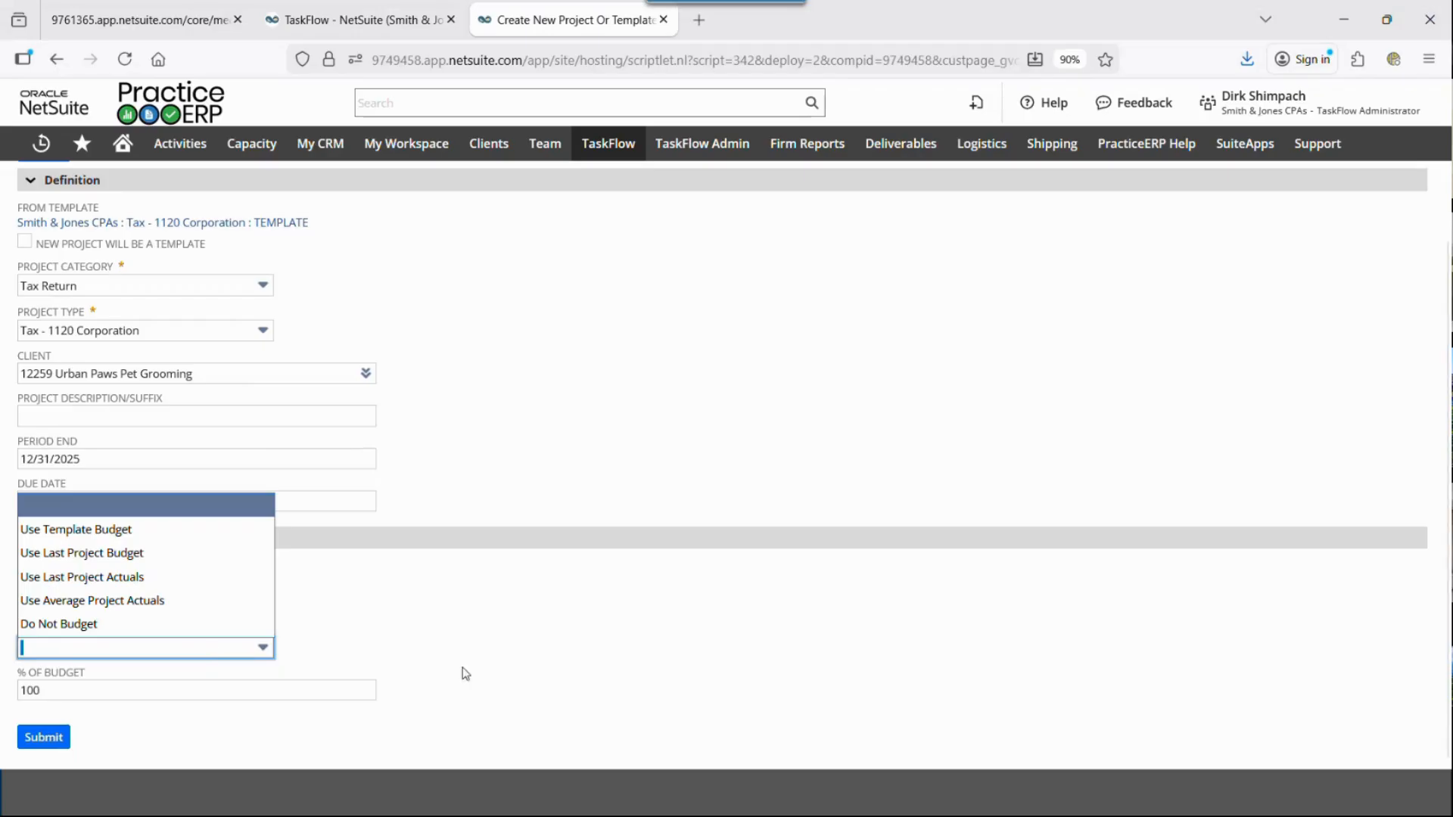
click(564, 650)
scroll(563, 643, up, 2)
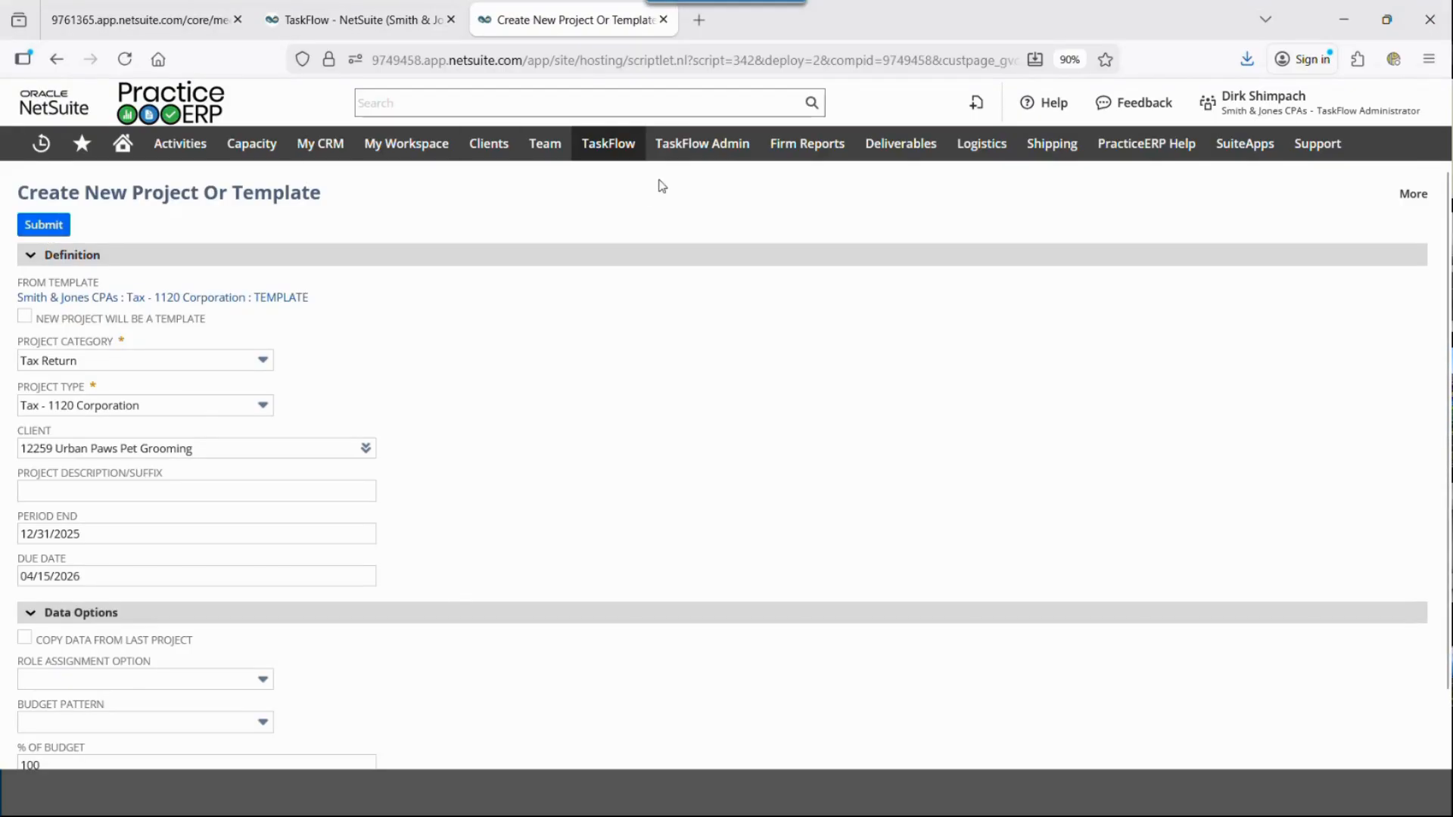
Step: Look through the TaskFlow administration options for bulk rollover, recurrence, mass project creation, mass updates and CSV imports
mouse_move(702, 144)
mouse_move(738, 218)
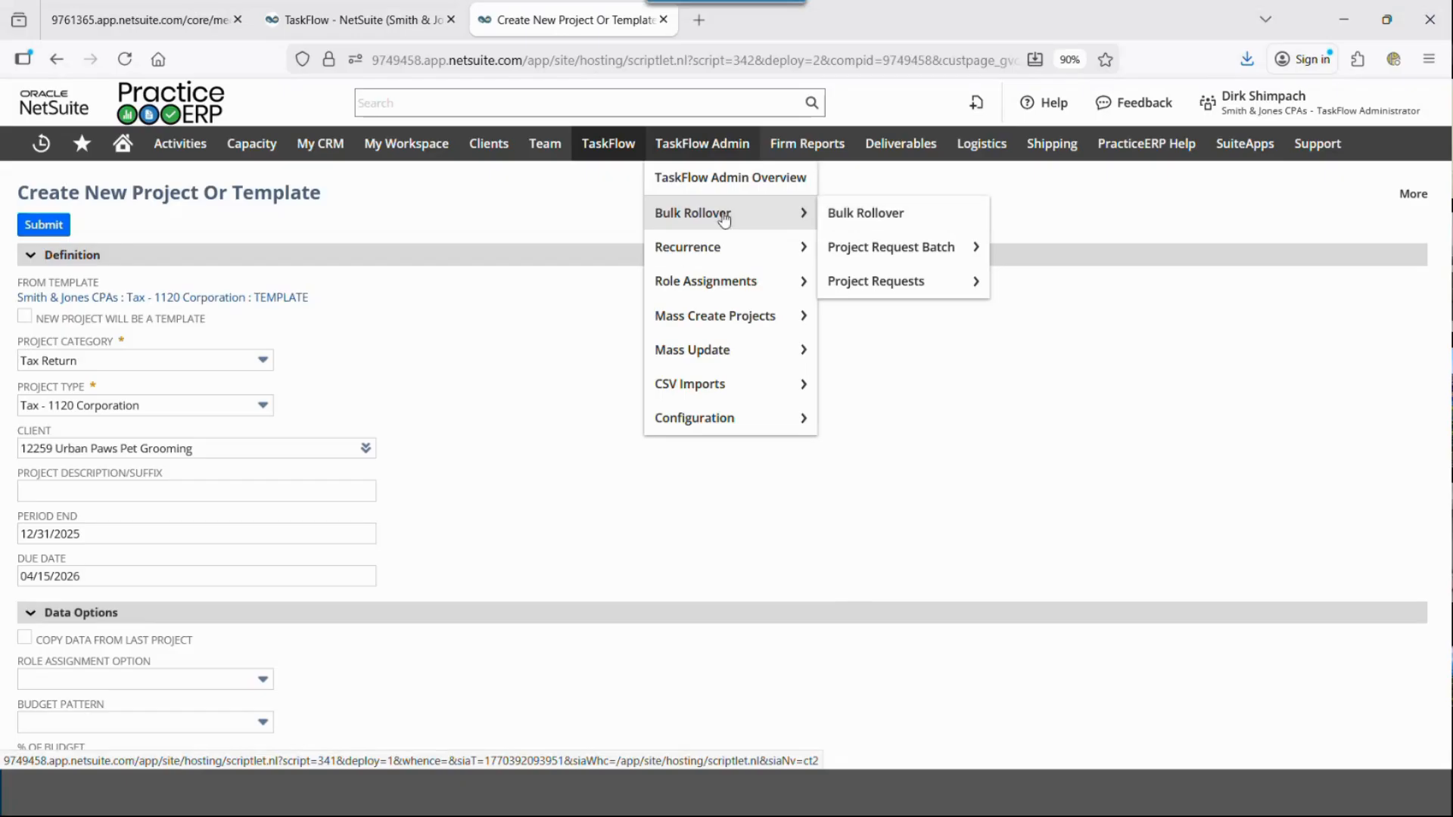
mouse_move(698, 252)
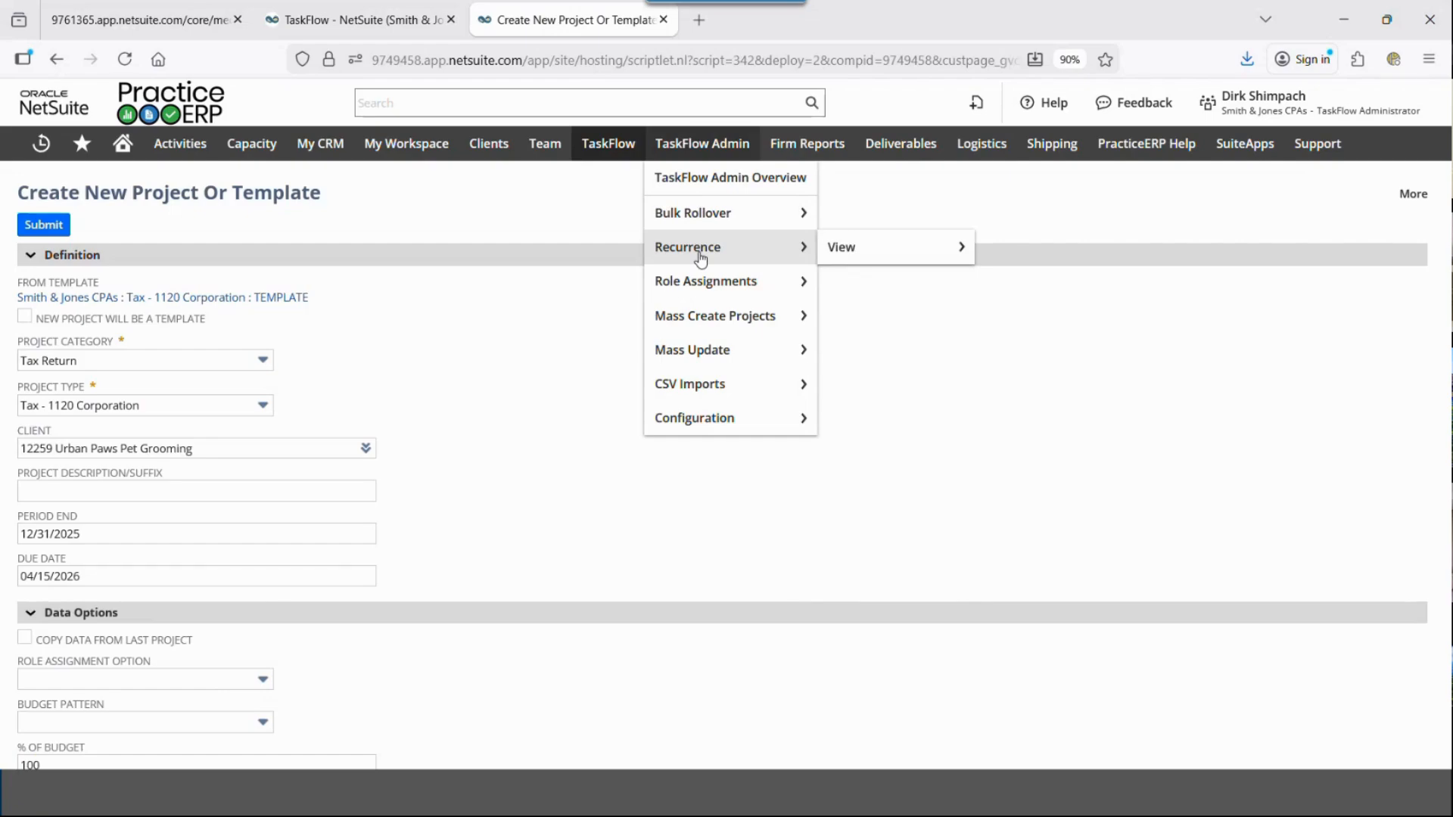
mouse_move(743, 325)
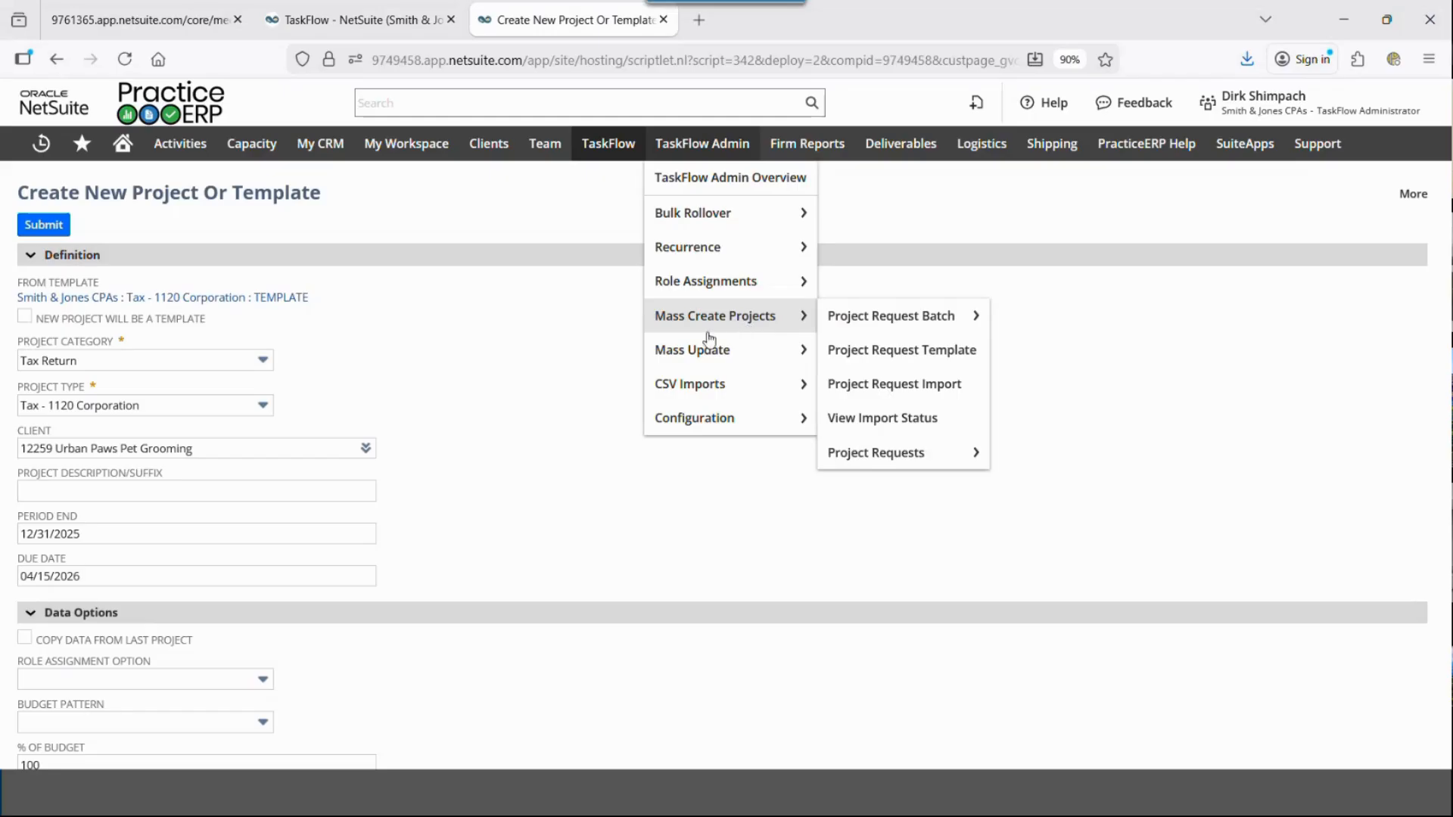
mouse_move(727, 360)
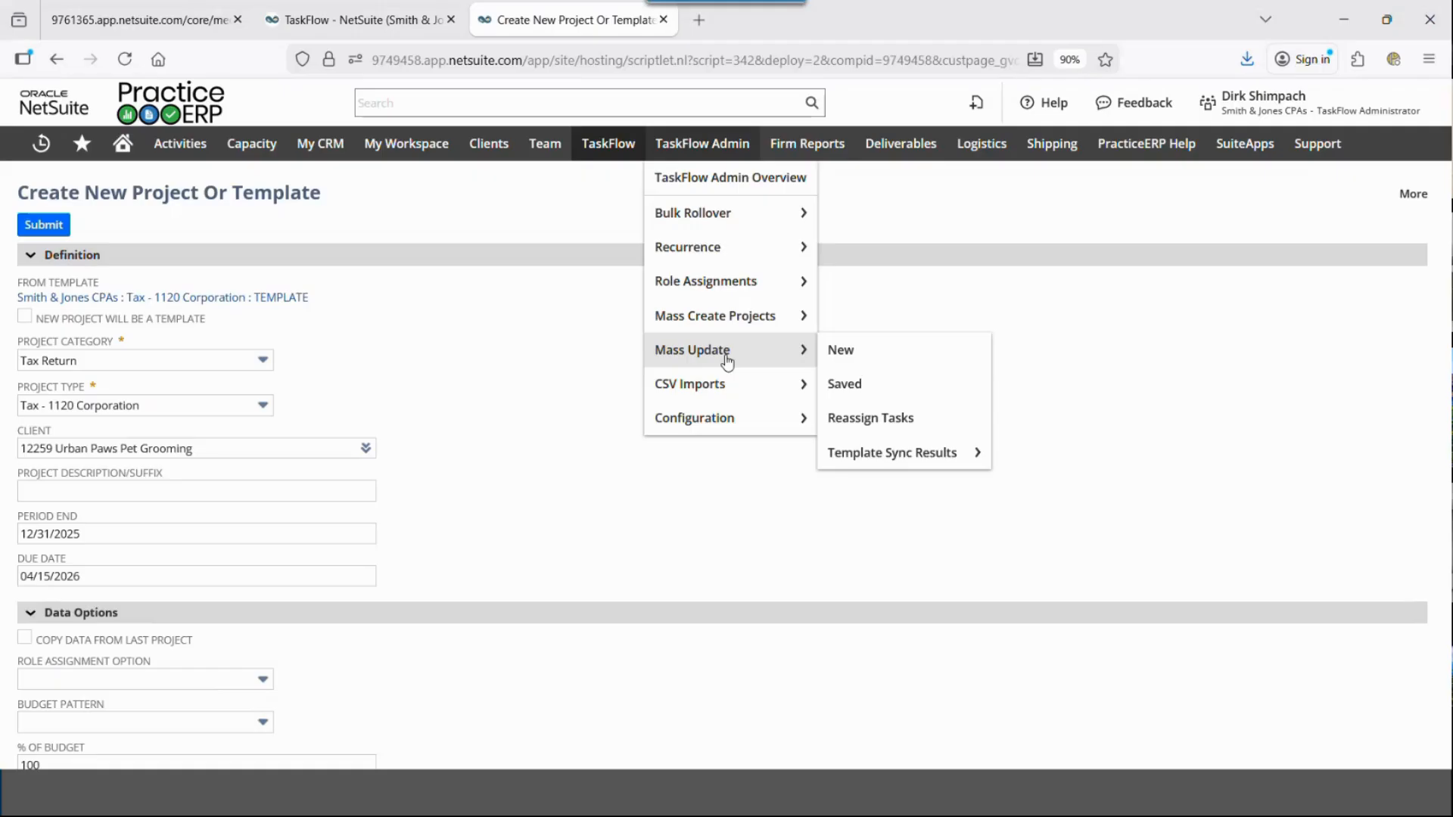
mouse_move(763, 383)
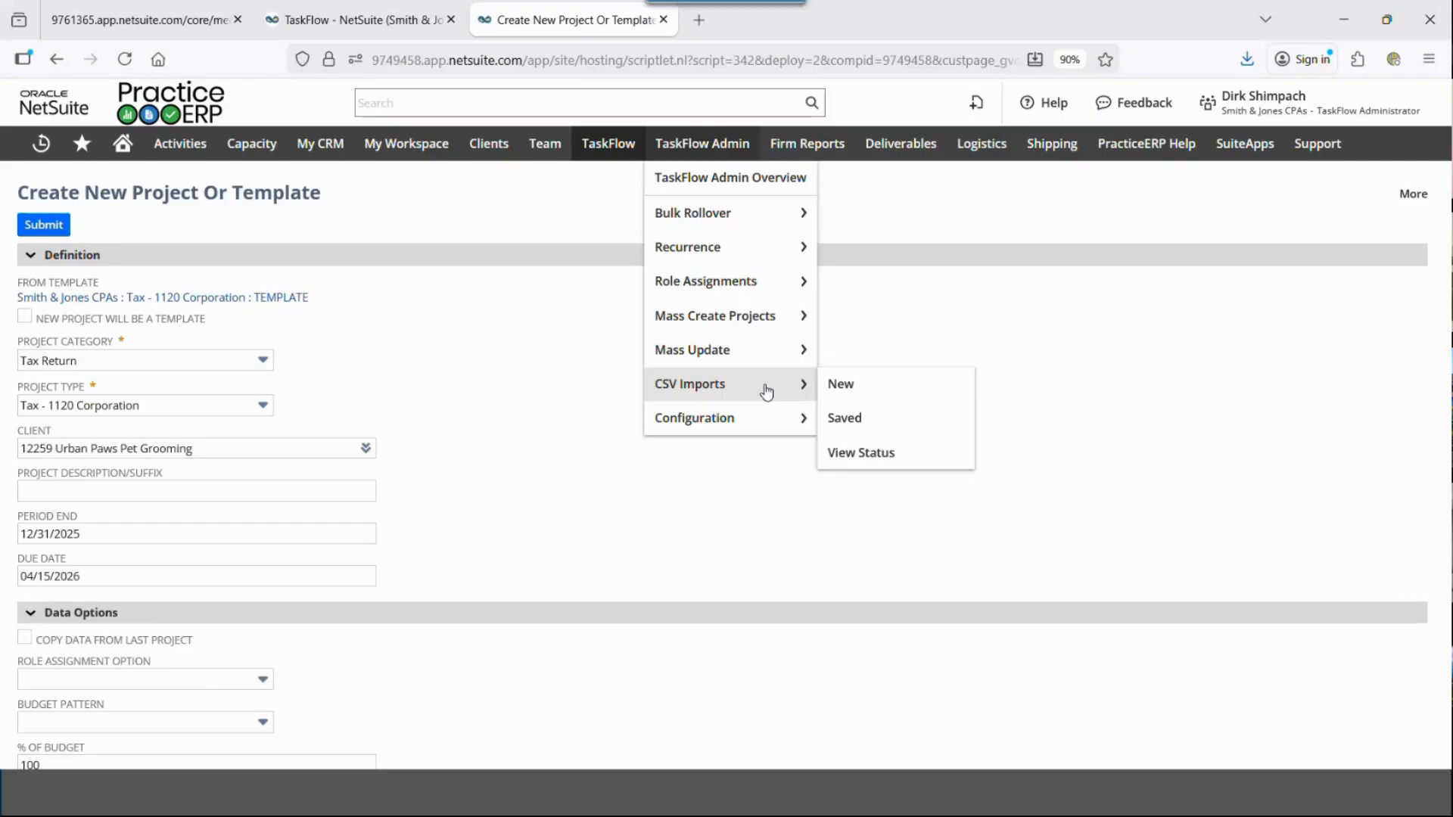
Step: Leave the project form for the My Workspace dashboard and close the other browser tabs
click(409, 144)
click(735, 463)
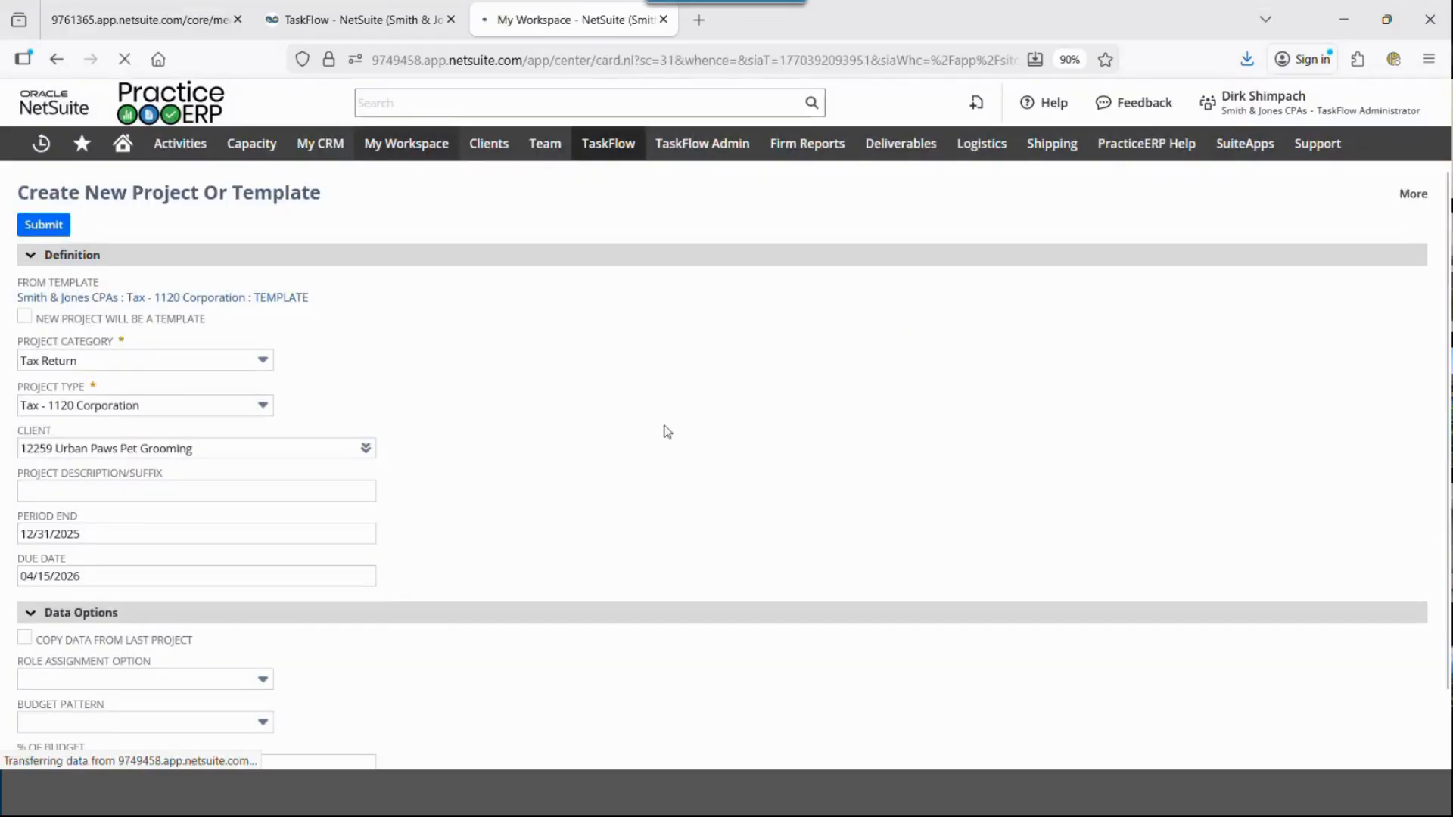
click(451, 22)
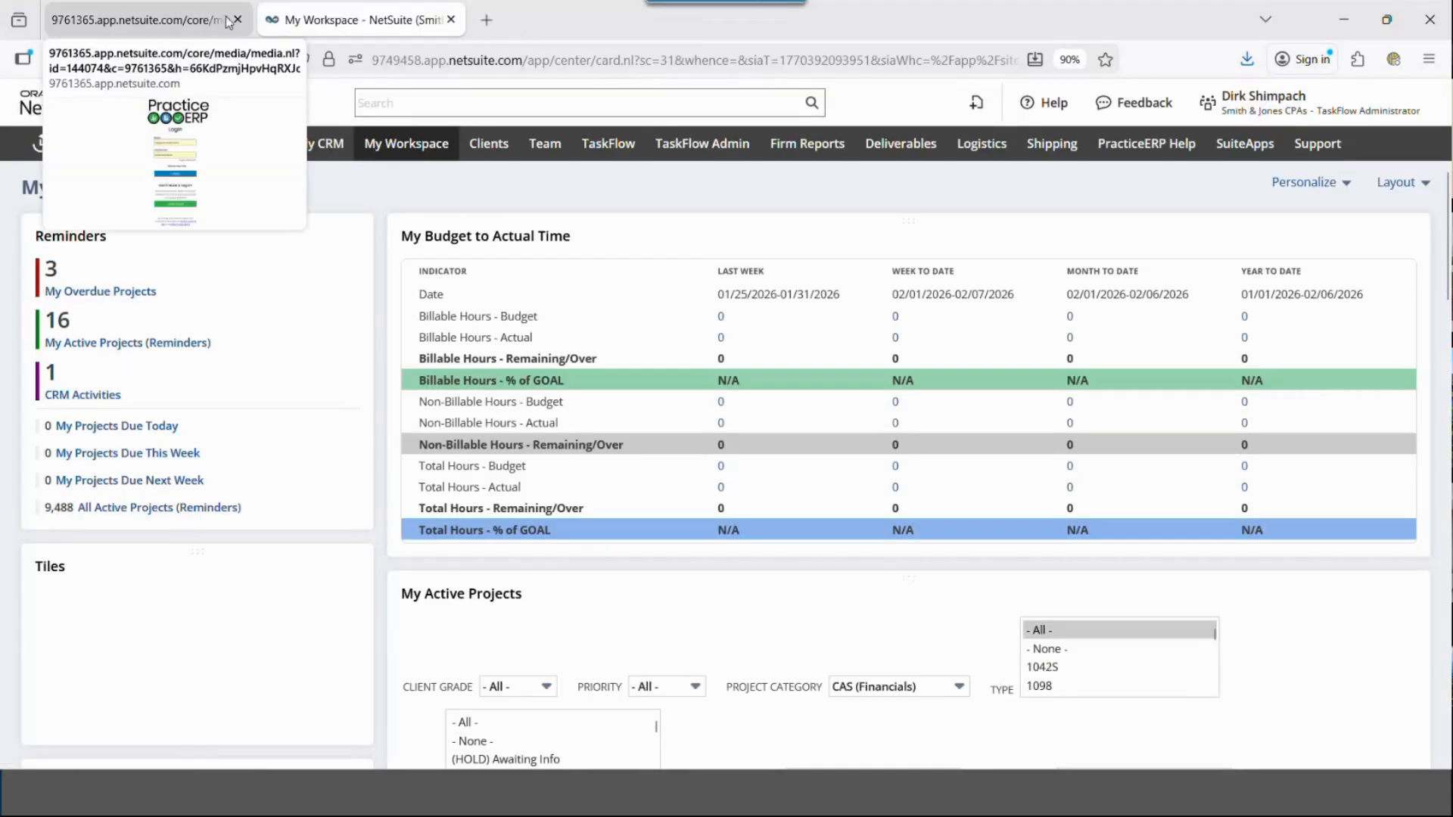
click(238, 20)
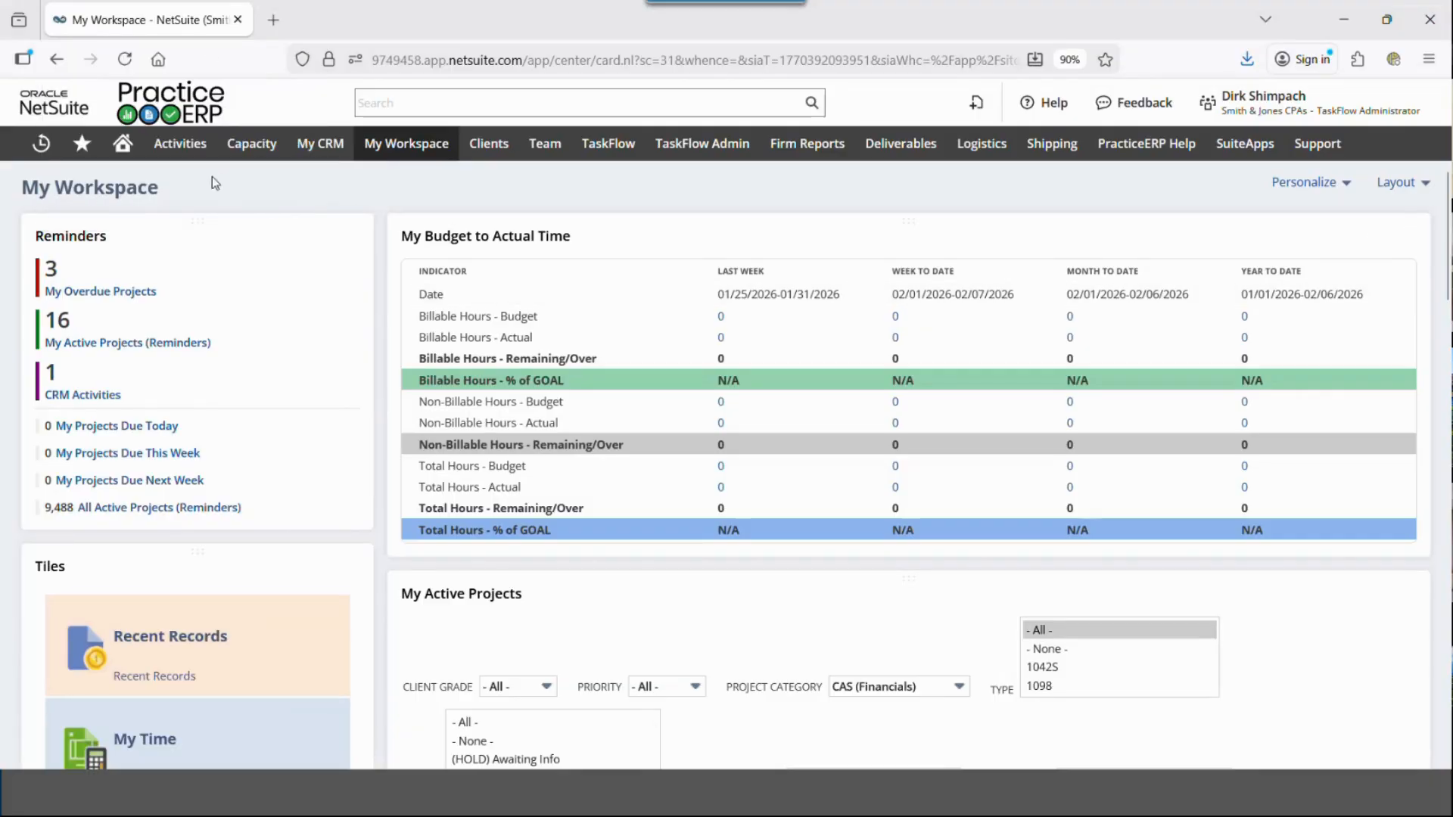
Step: Open the recently viewed Urban Paws Pet Grooming Tax - 1120 Corporation project for 2024-12-31 and review its primary information, dates and task list
mouse_move(41, 145)
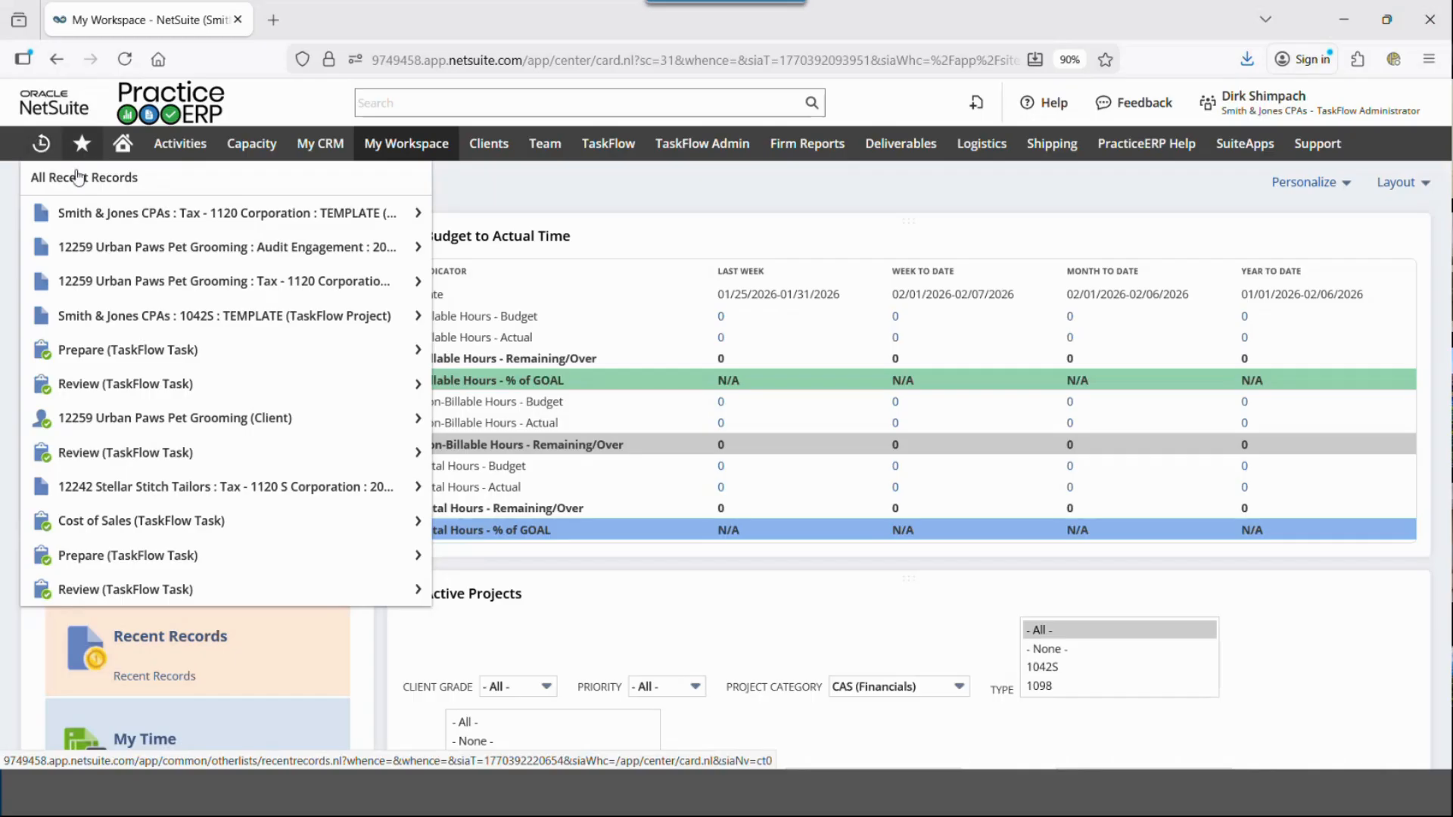
click(219, 282)
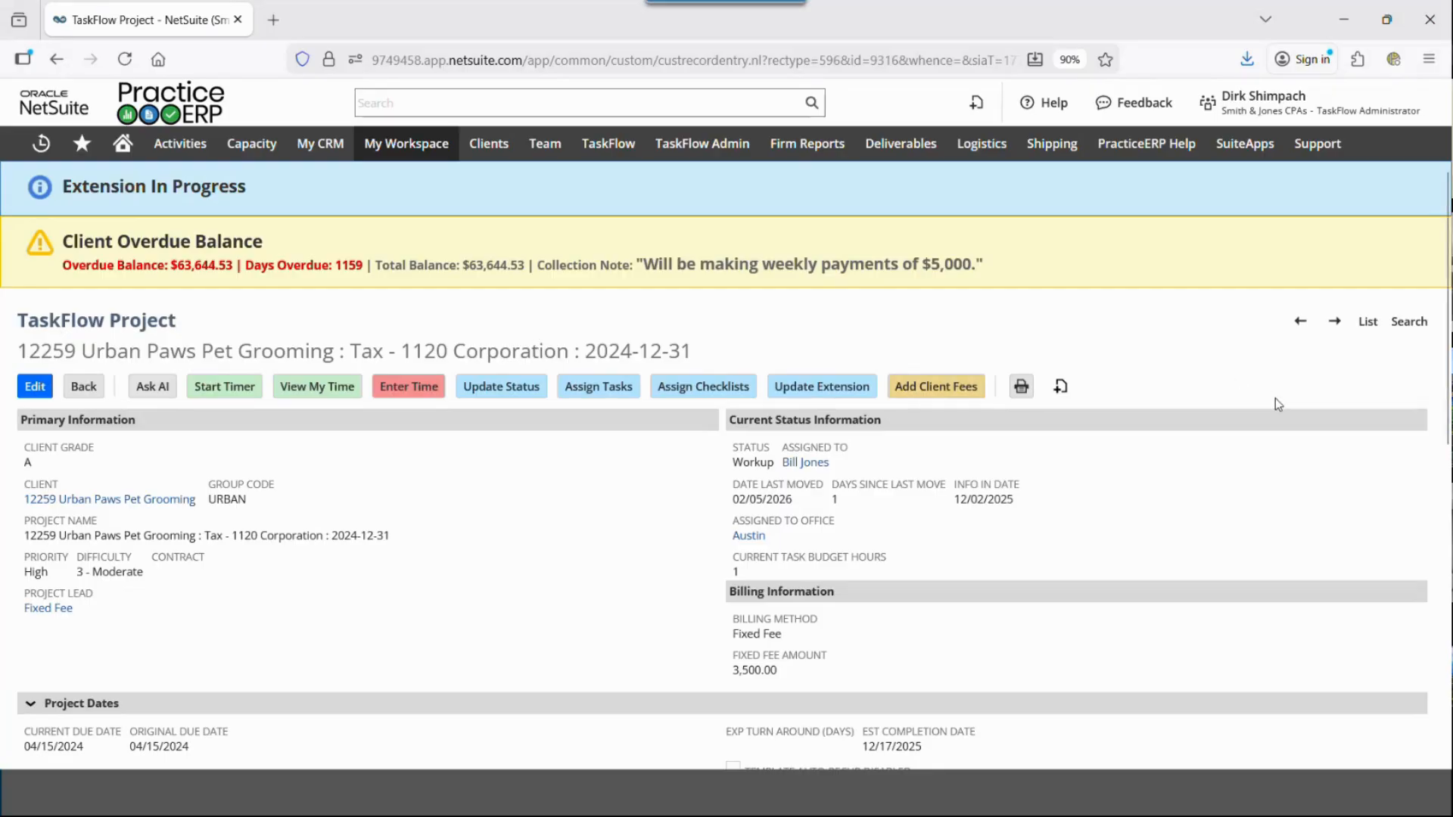
scroll(1275, 398, down, 3)
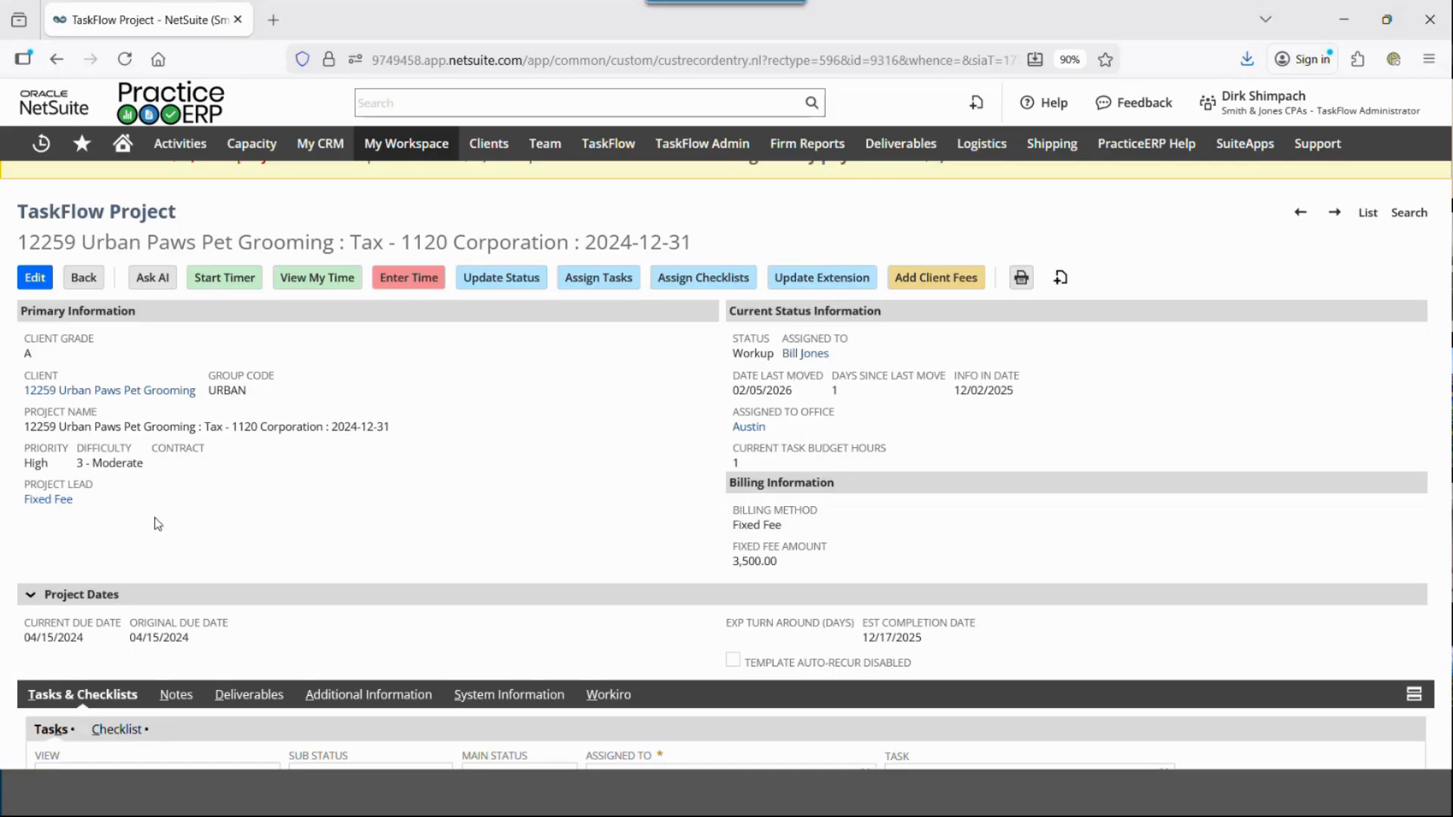
scroll(367, 533, down, 5)
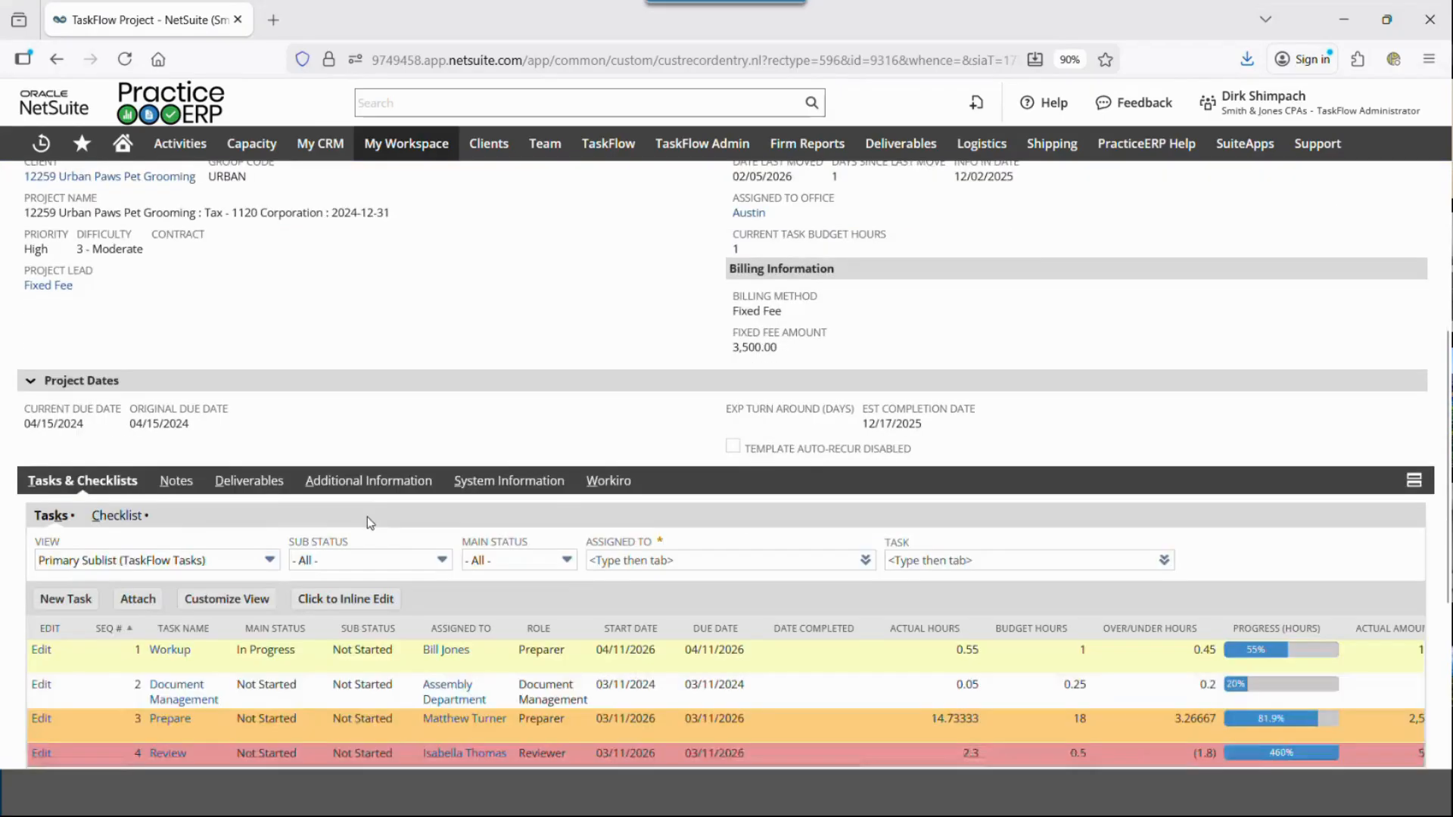
scroll(387, 387, down, 2)
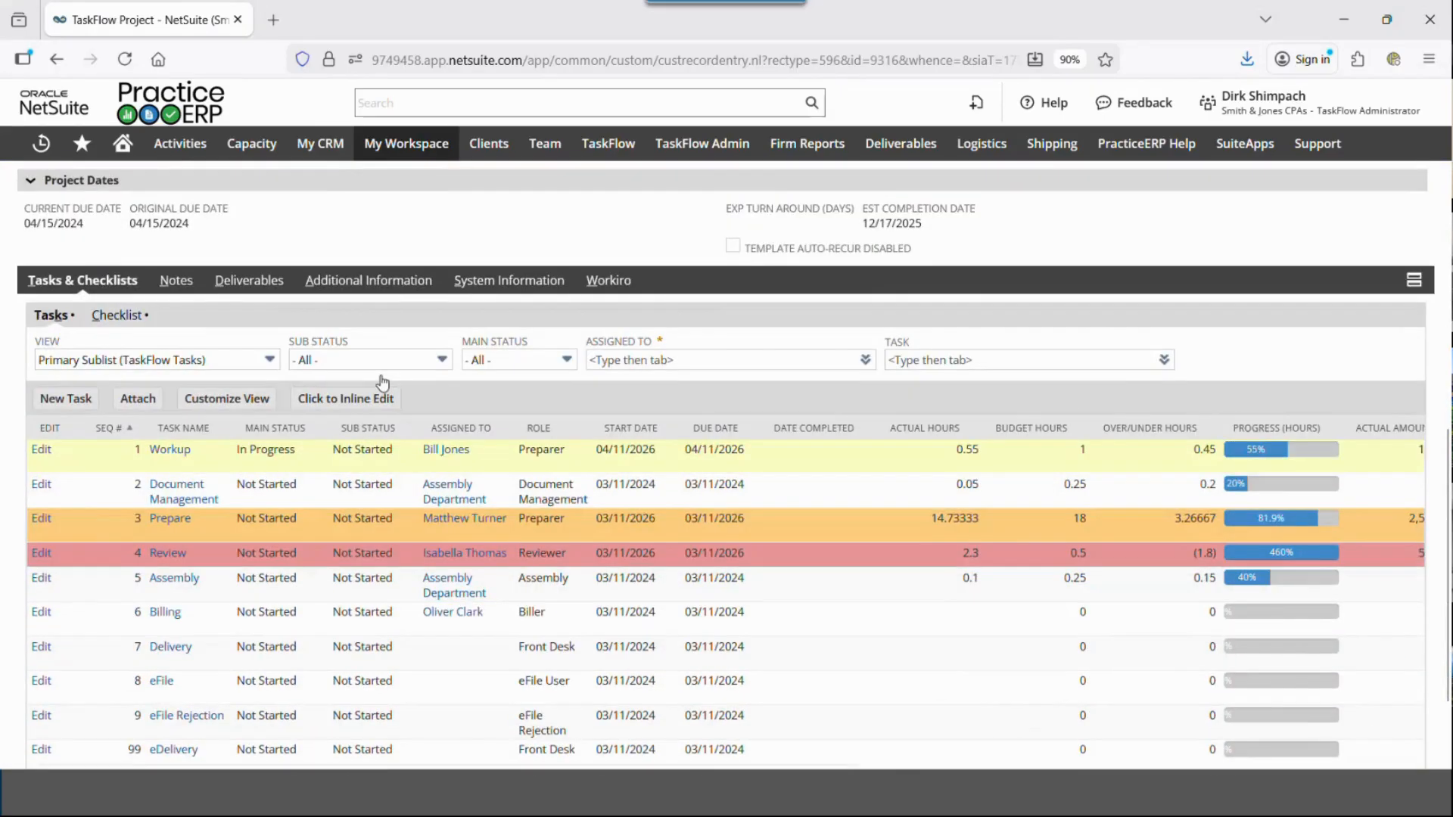
scroll(247, 315, up, 3)
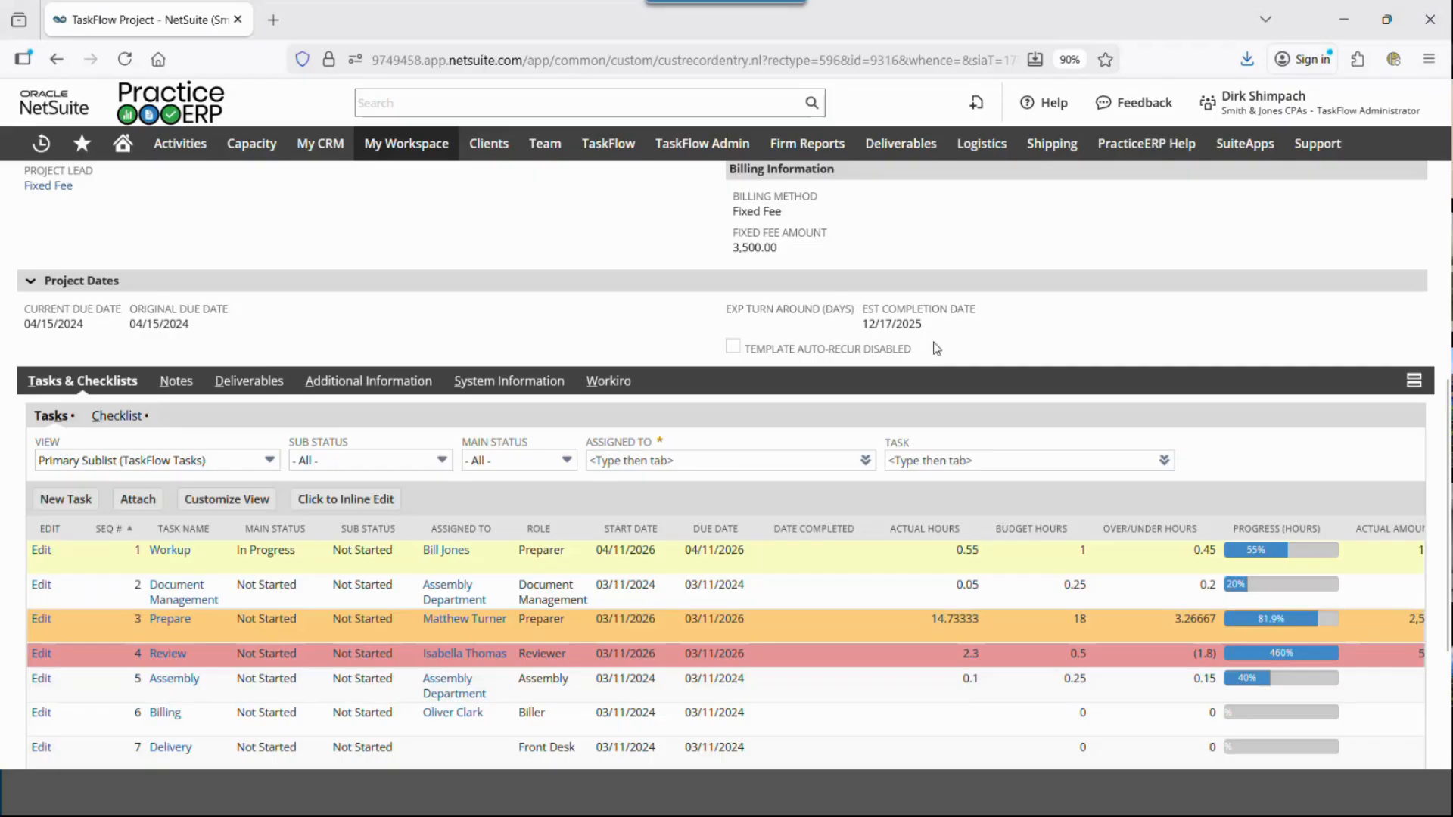
scroll(925, 265, down, 2)
scroll(925, 265, down, 2)
scroll(925, 265, up, 2)
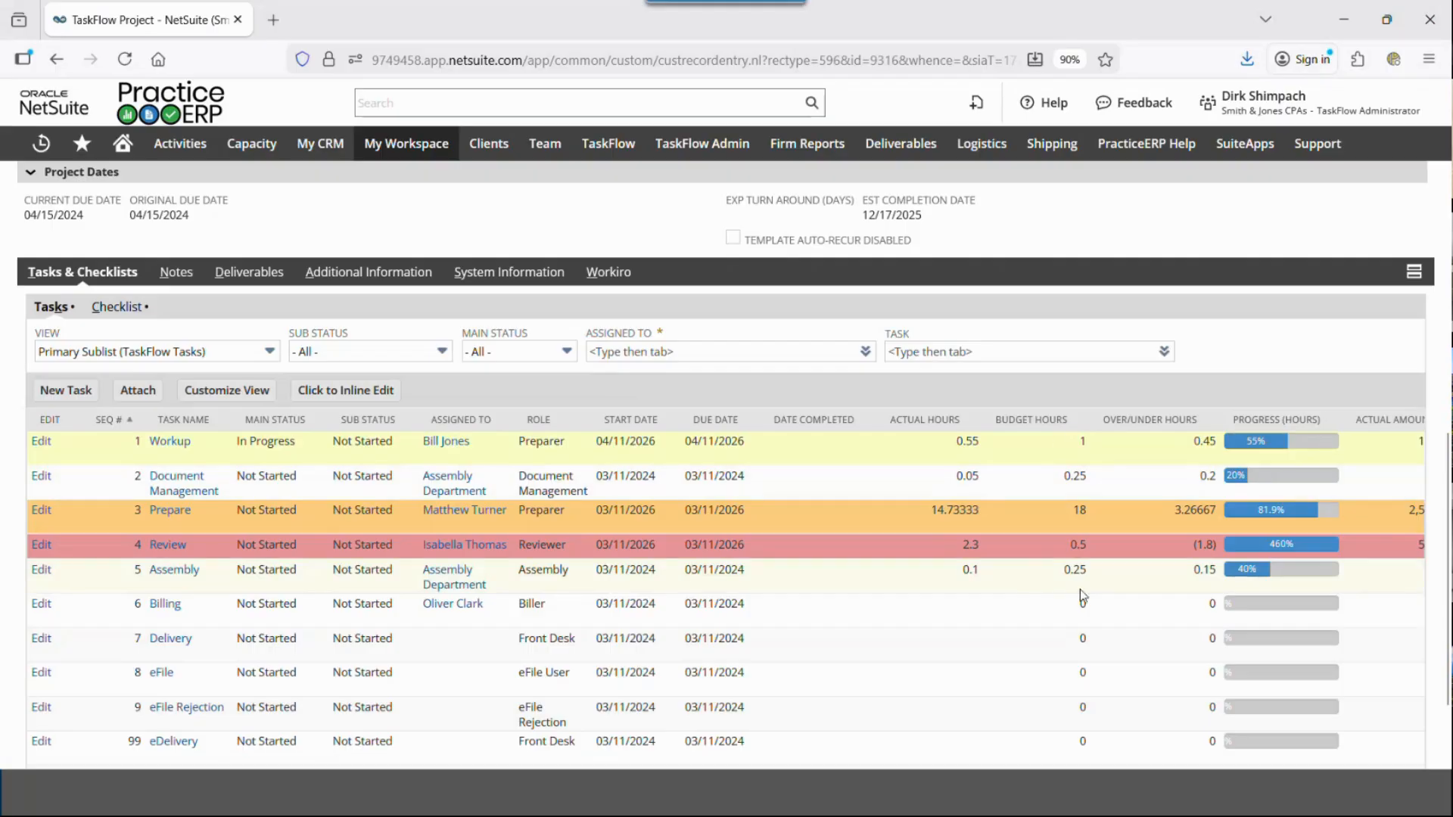
Step: Examine the project tasks' actual and budget hours, amounts, progress bars, color legend and service items
mouse_move(961, 522)
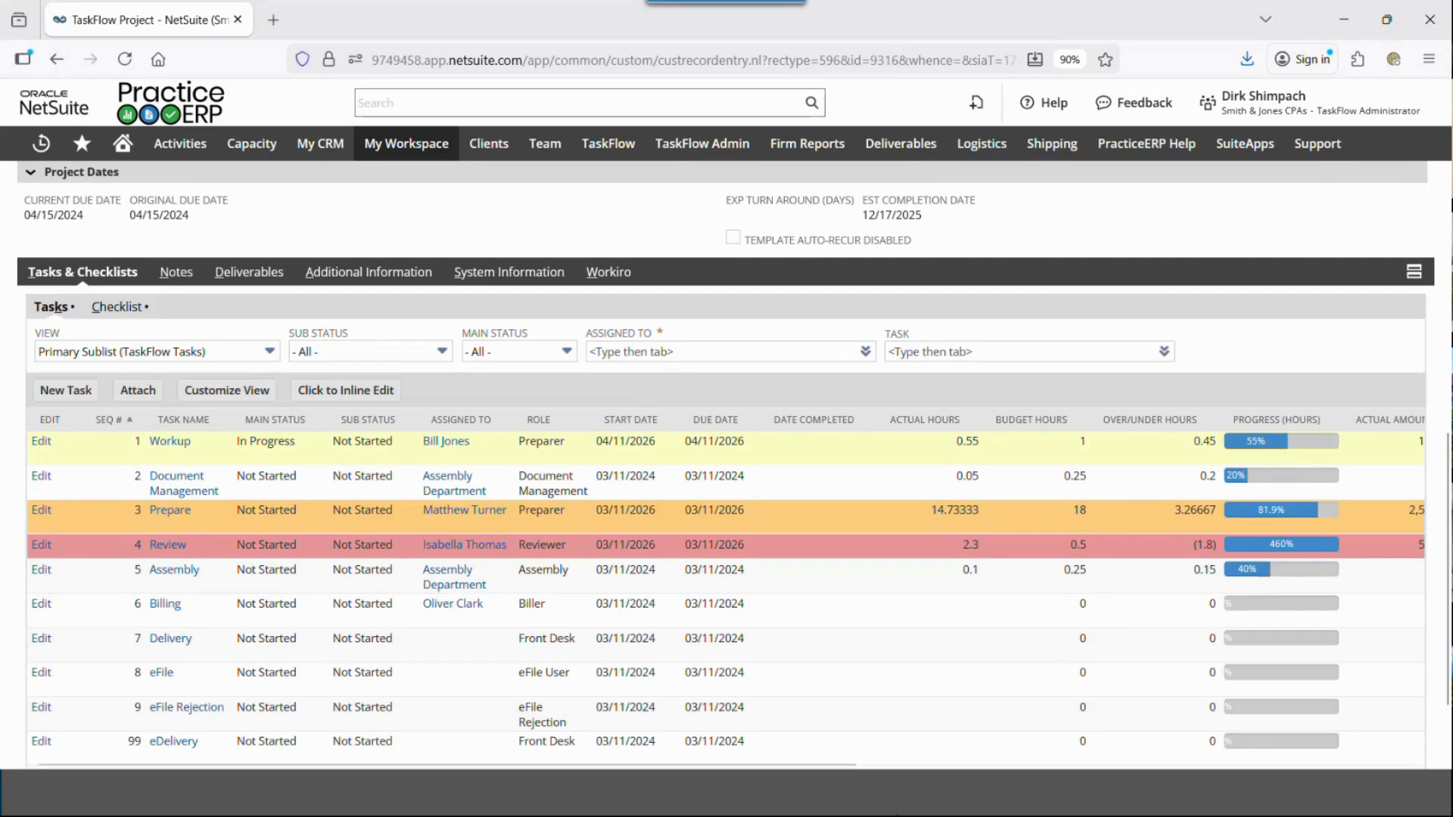
drag(806, 765, 1200, 760)
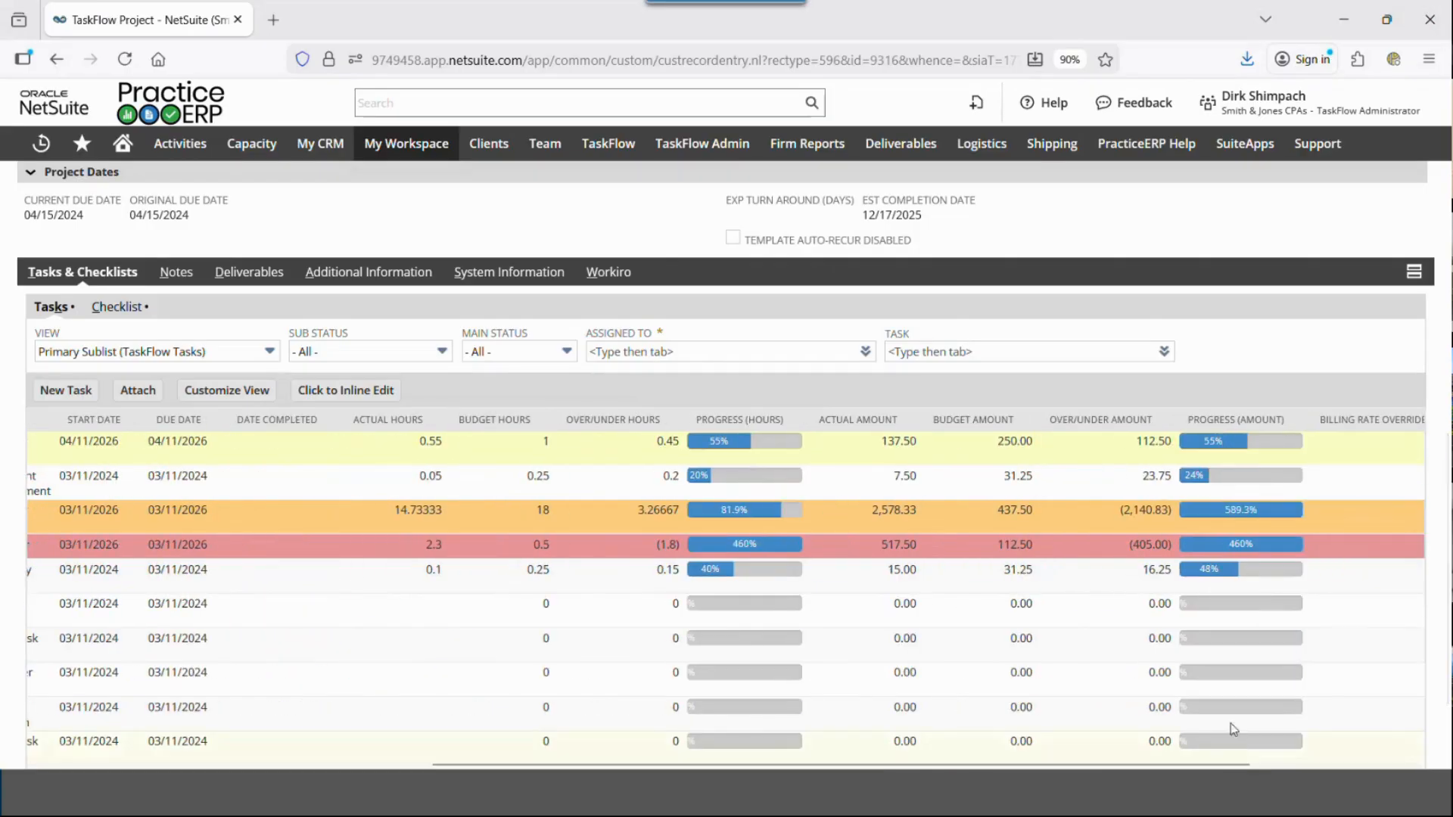
scroll(930, 515, down, 2)
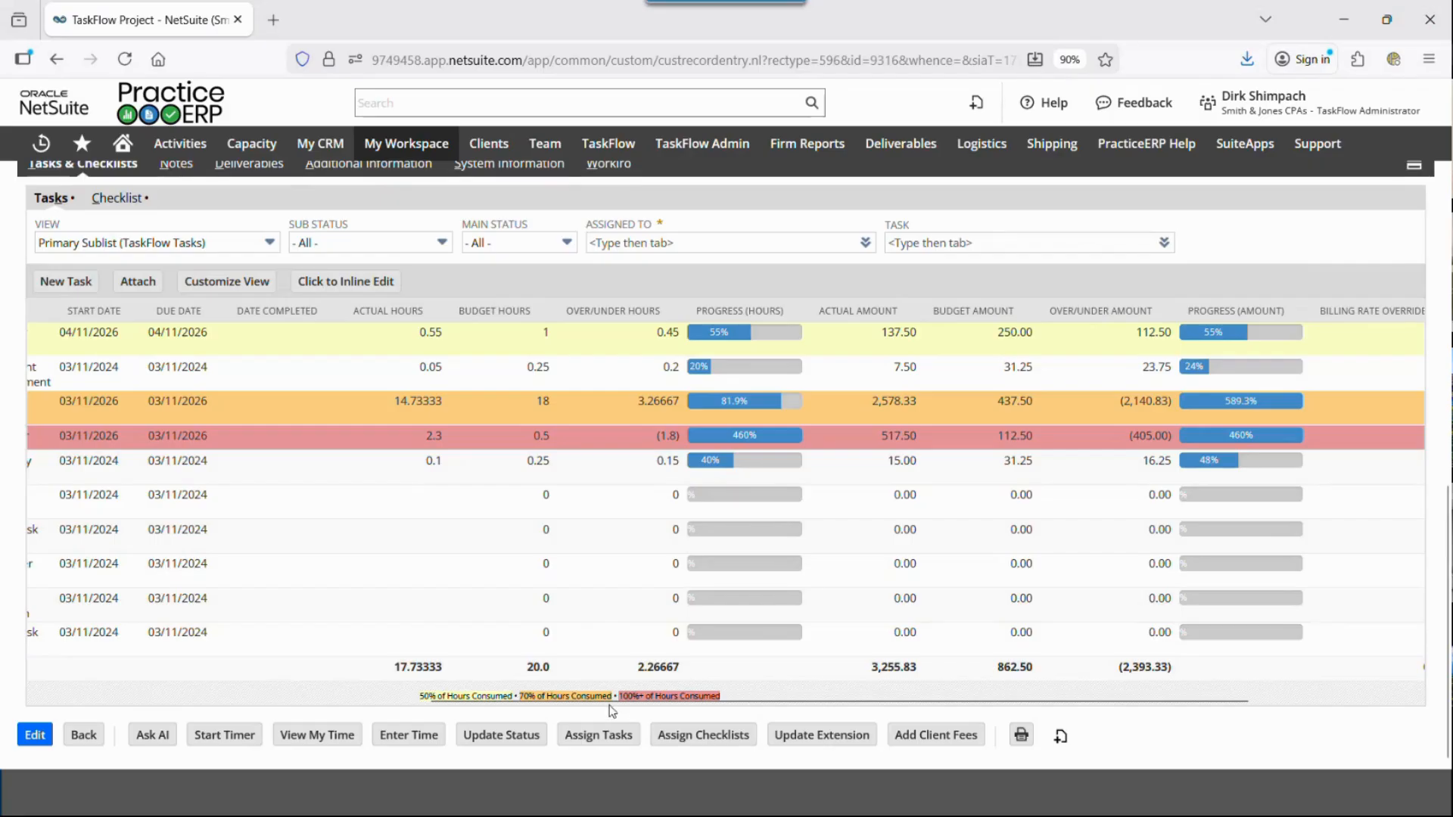
drag(612, 702, 945, 719)
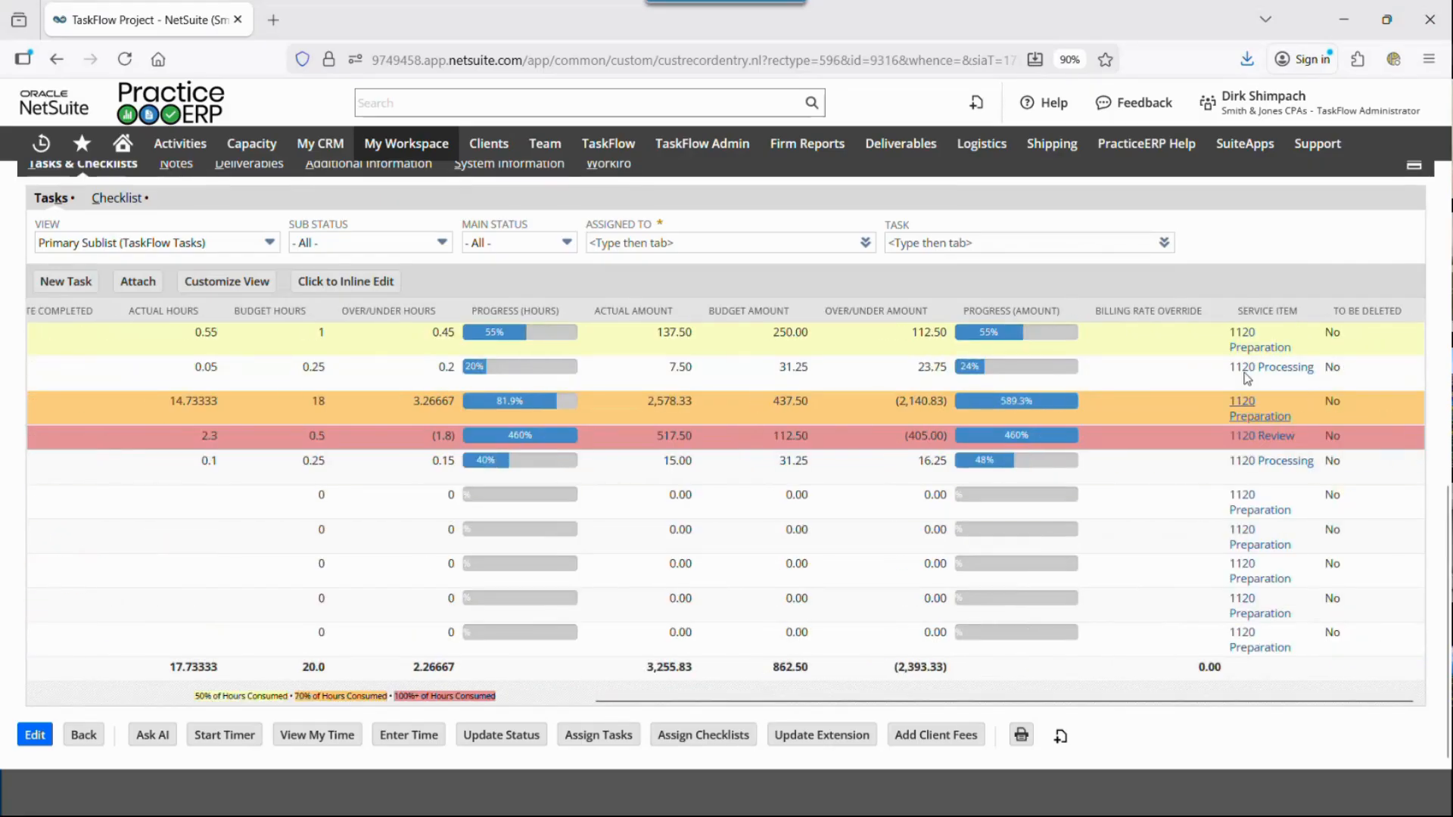
mouse_move(1242, 337)
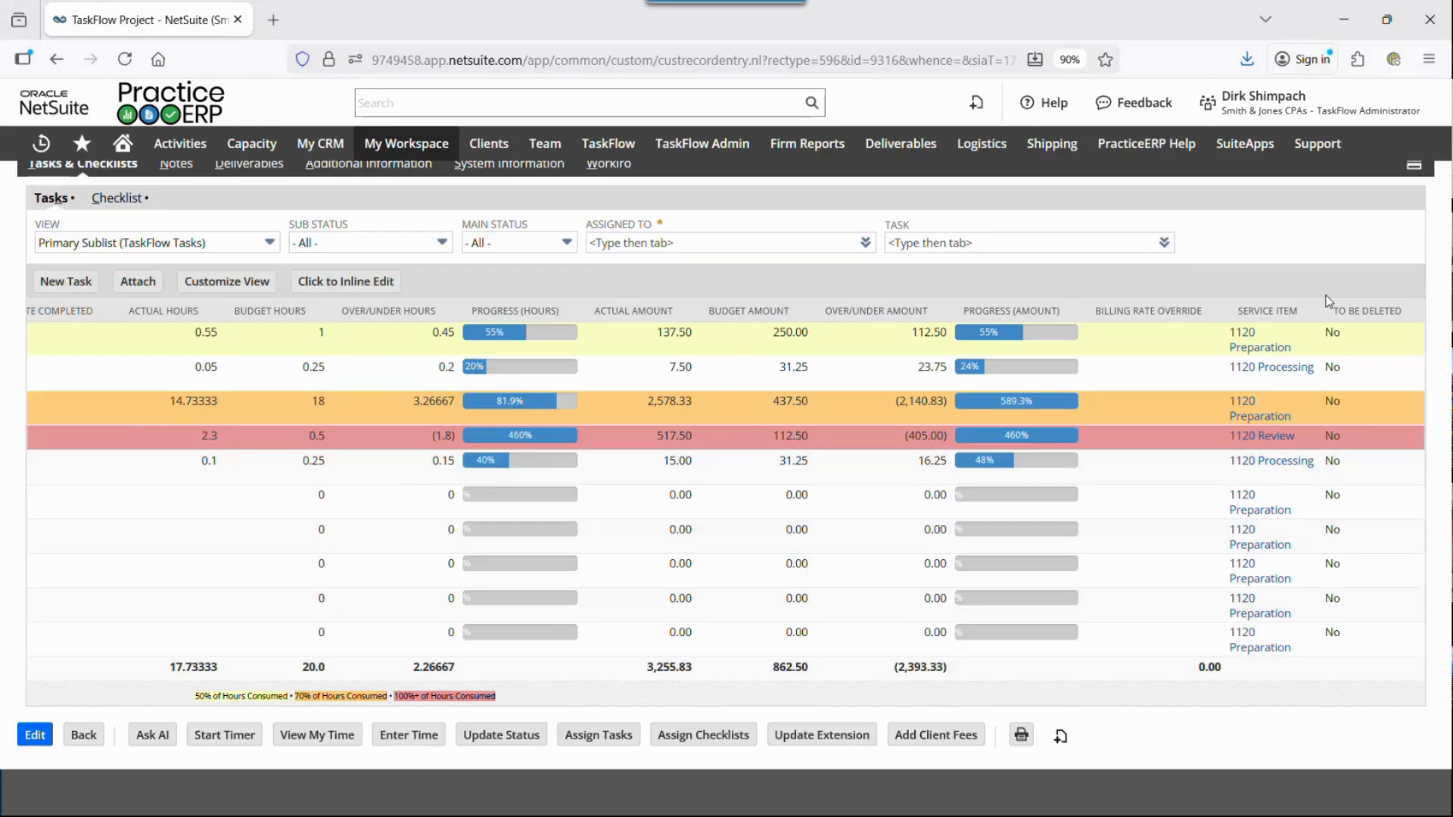
Step: View the project's notes and examine their types, statuses, rollover options and responses, highlighting the Question/Request type of note 3
scroll(1199, 357, up, 4)
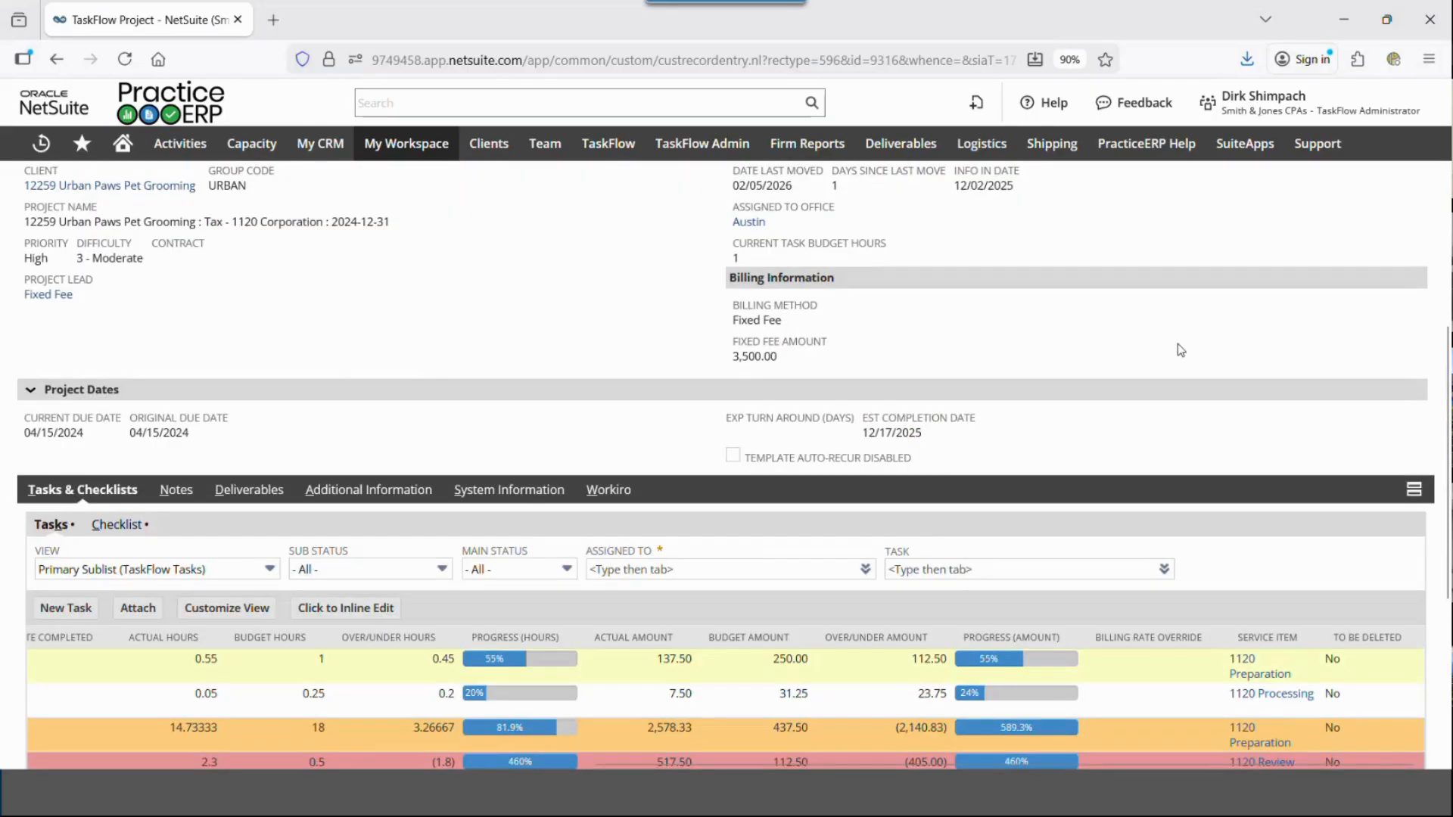
click(169, 492)
scroll(433, 492, down, 5)
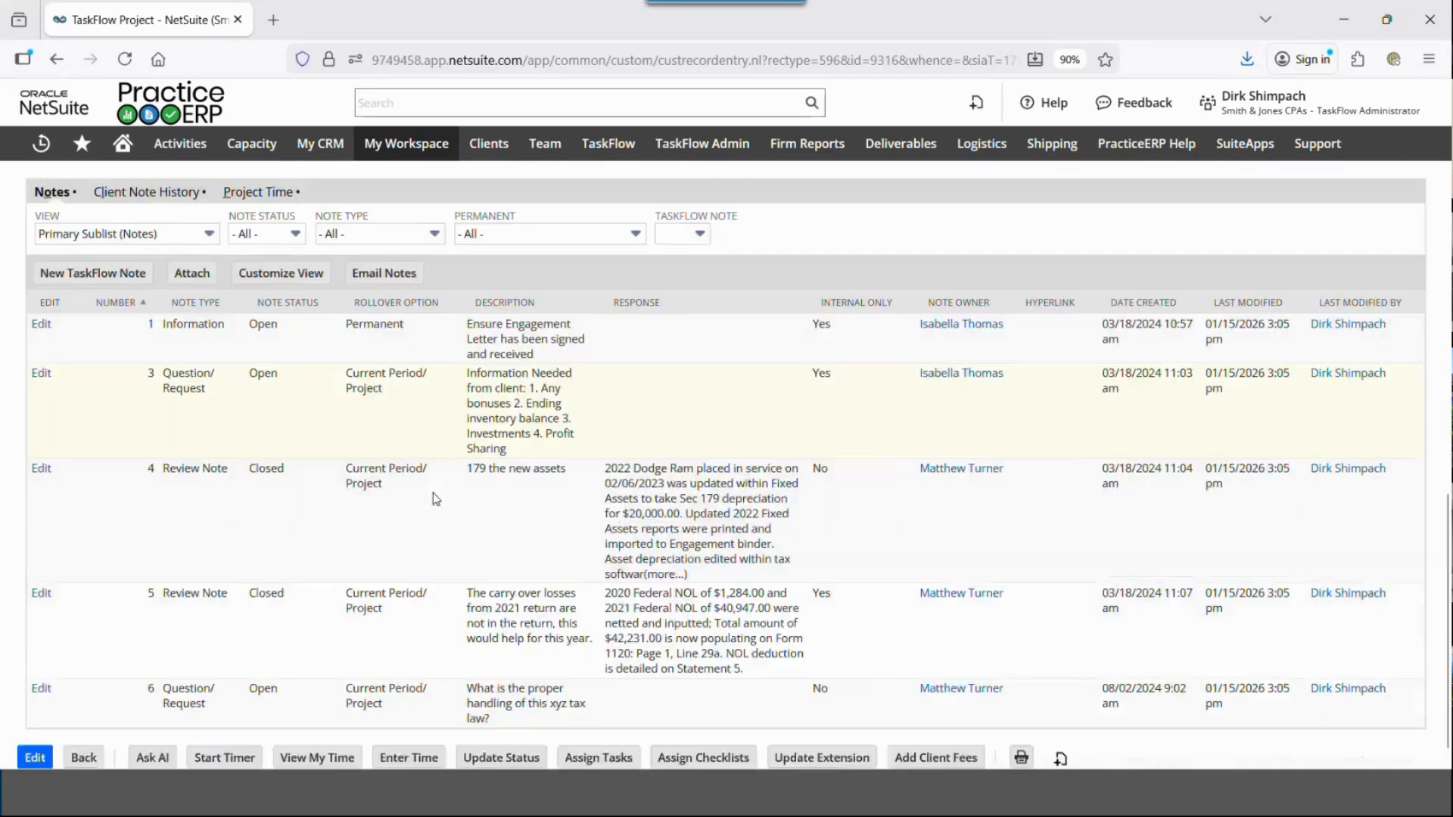
scroll(435, 496, up, 1)
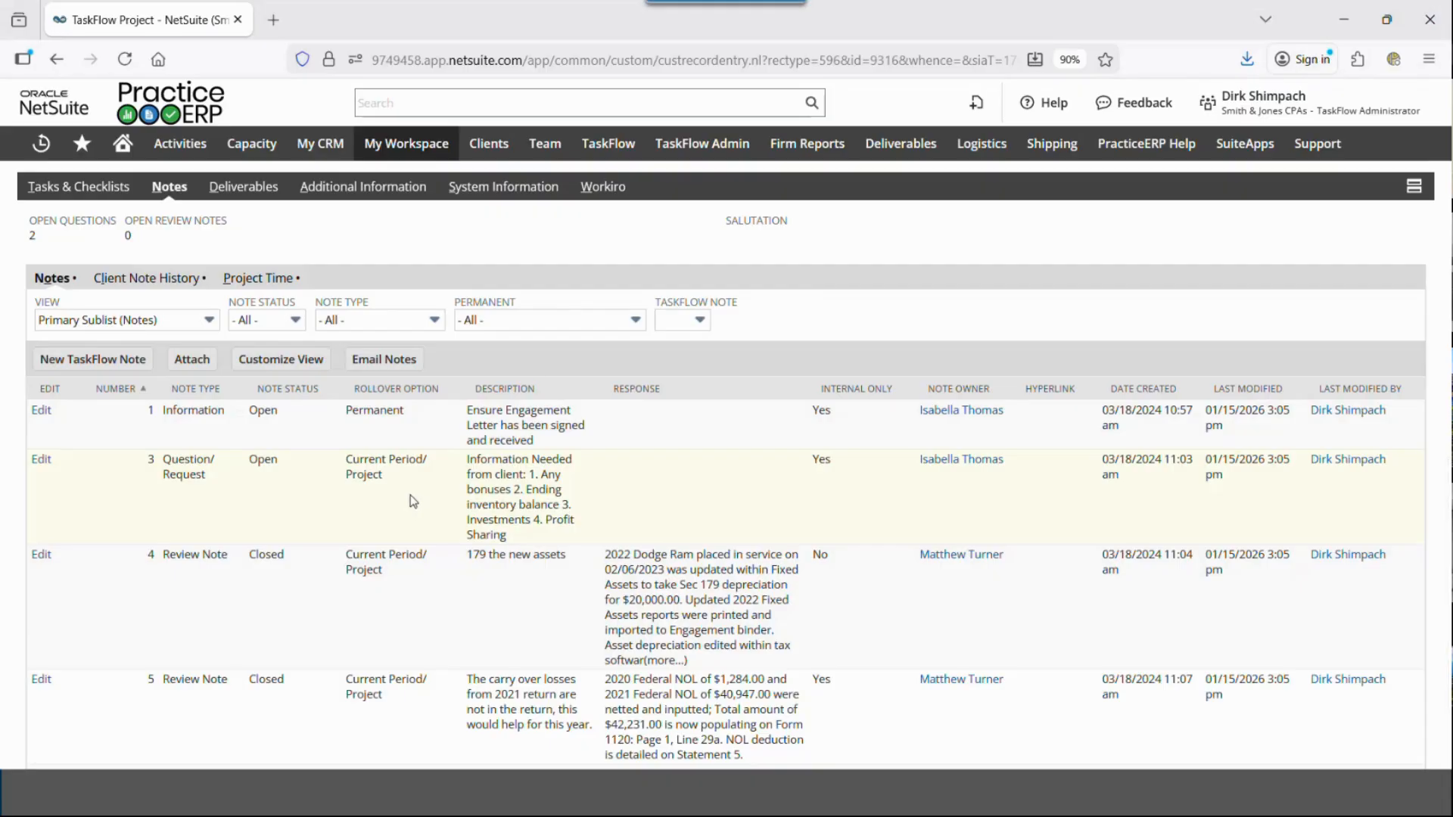
scroll(403, 469, down, 2)
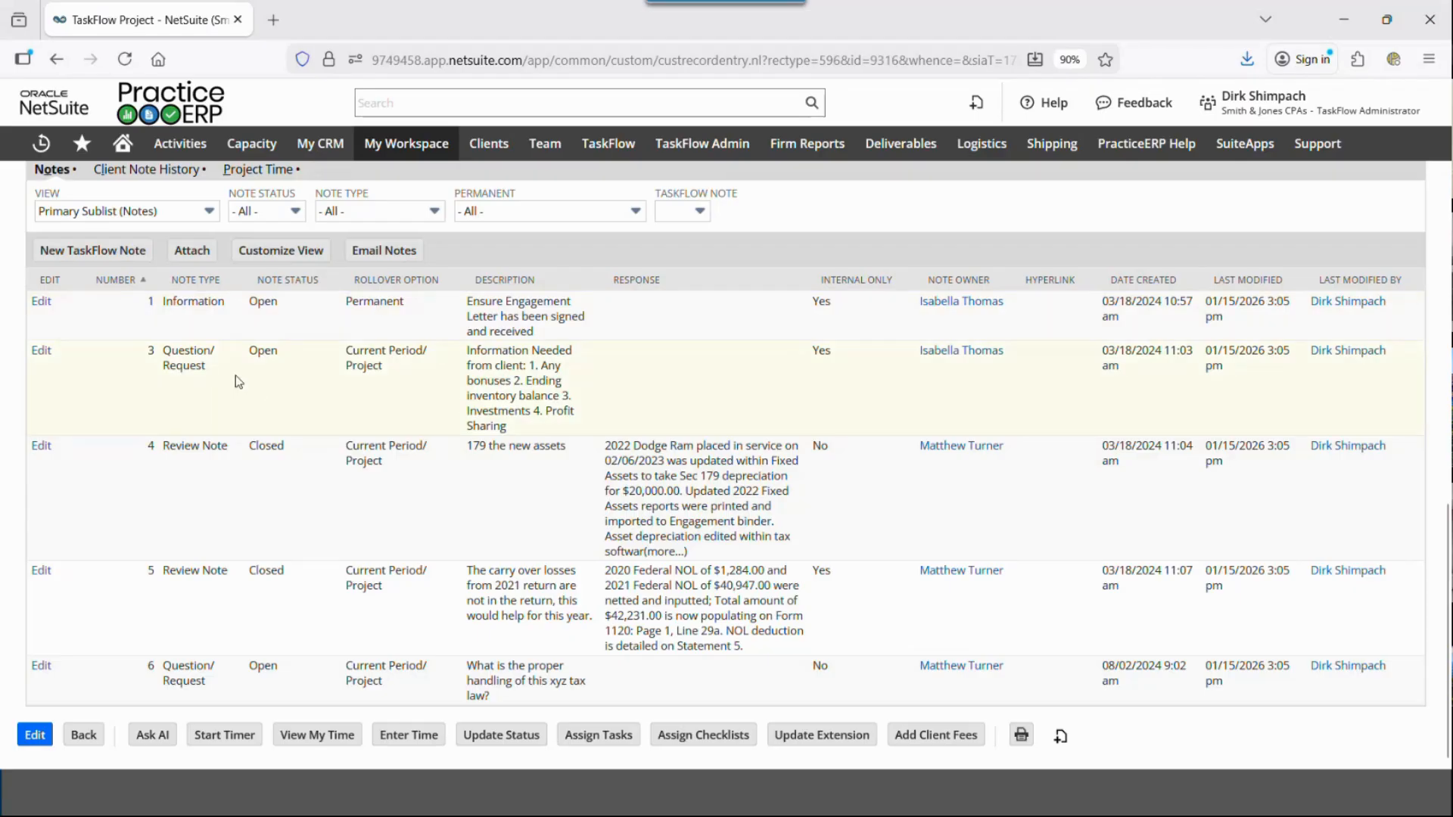
drag(227, 375, 165, 353)
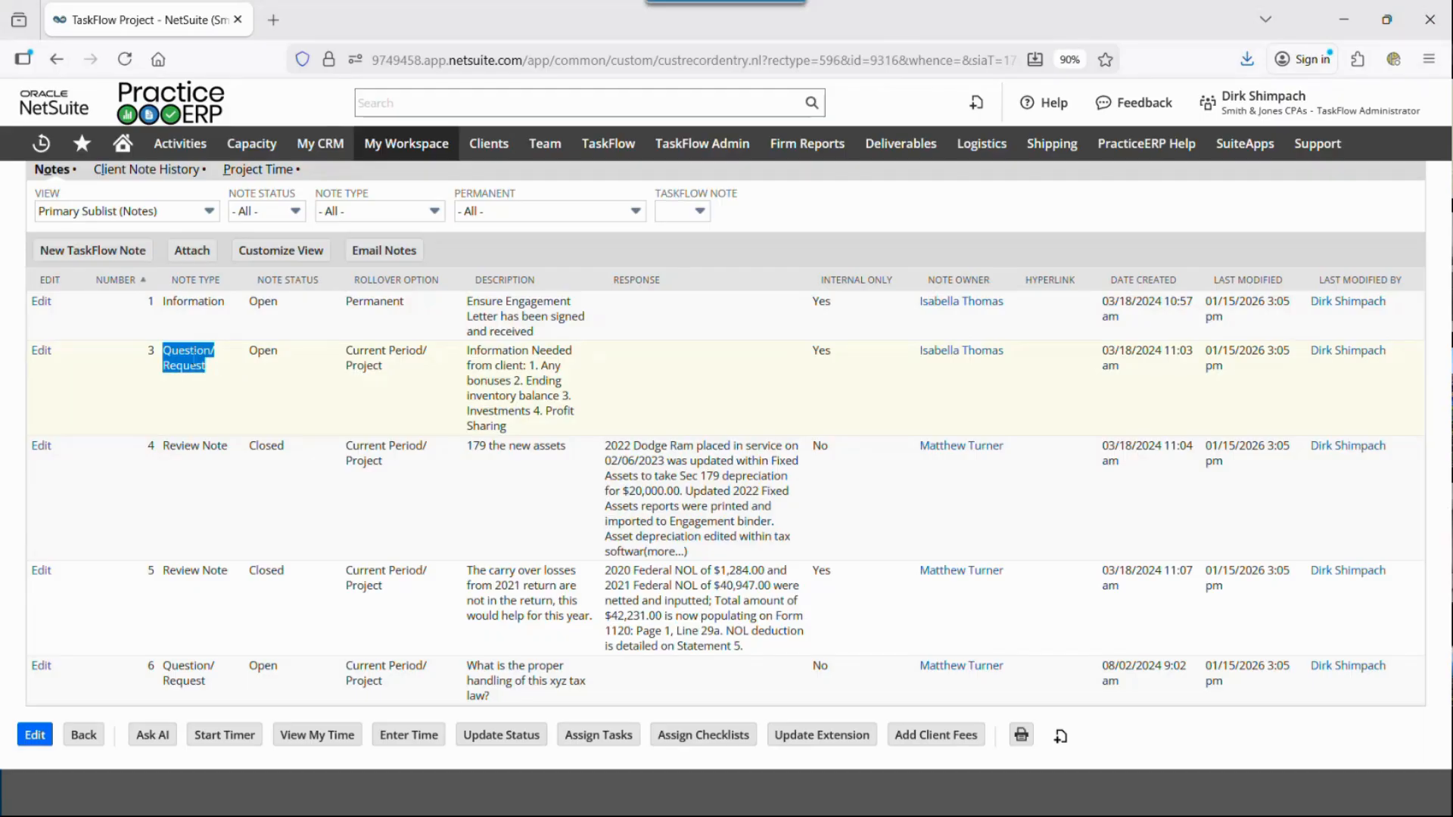
Step: View My Workspace in a new tab, check its tiles and active project lists, and return to the project's notes
right_click(428, 140)
click(487, 152)
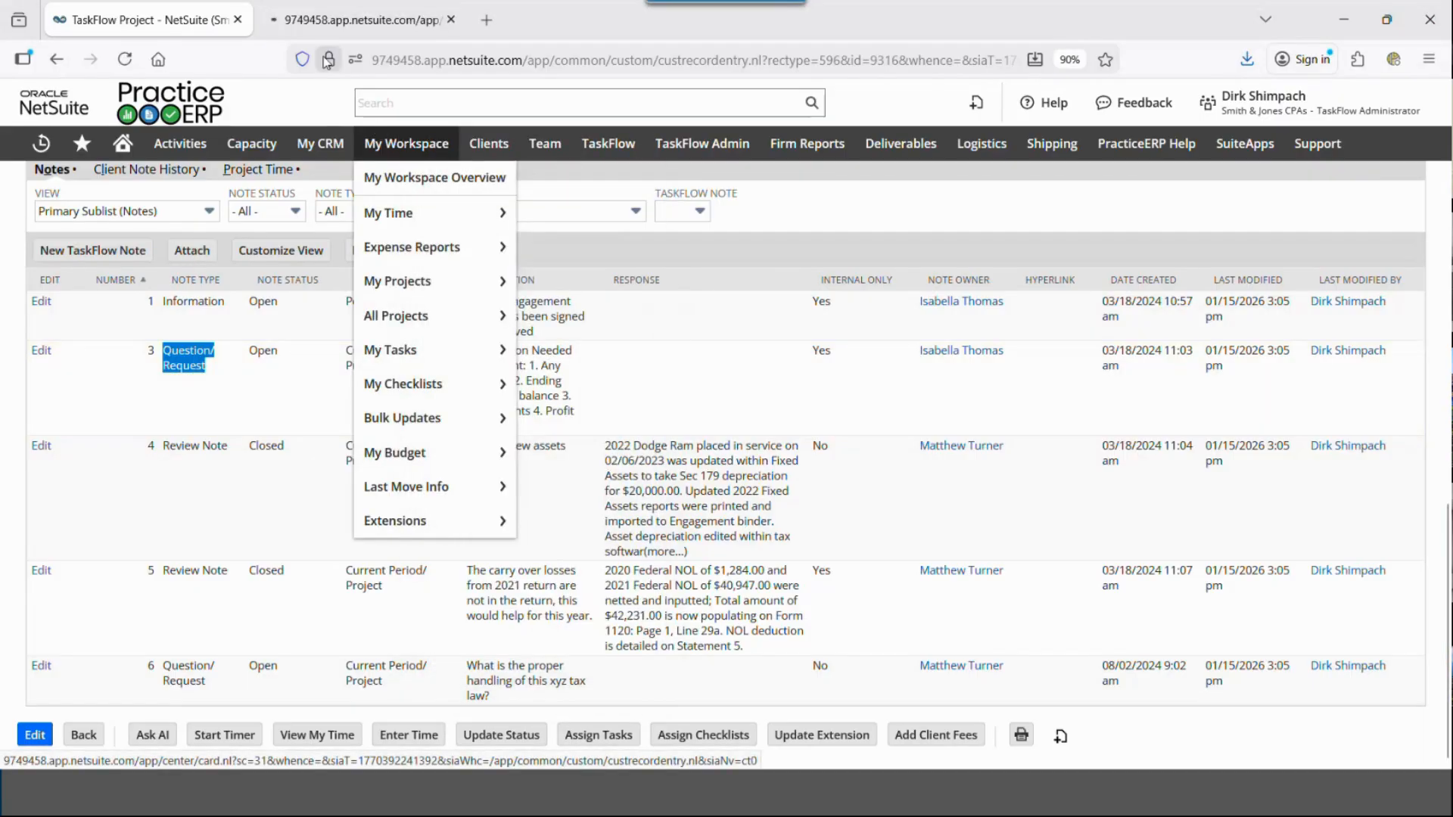
click(356, 19)
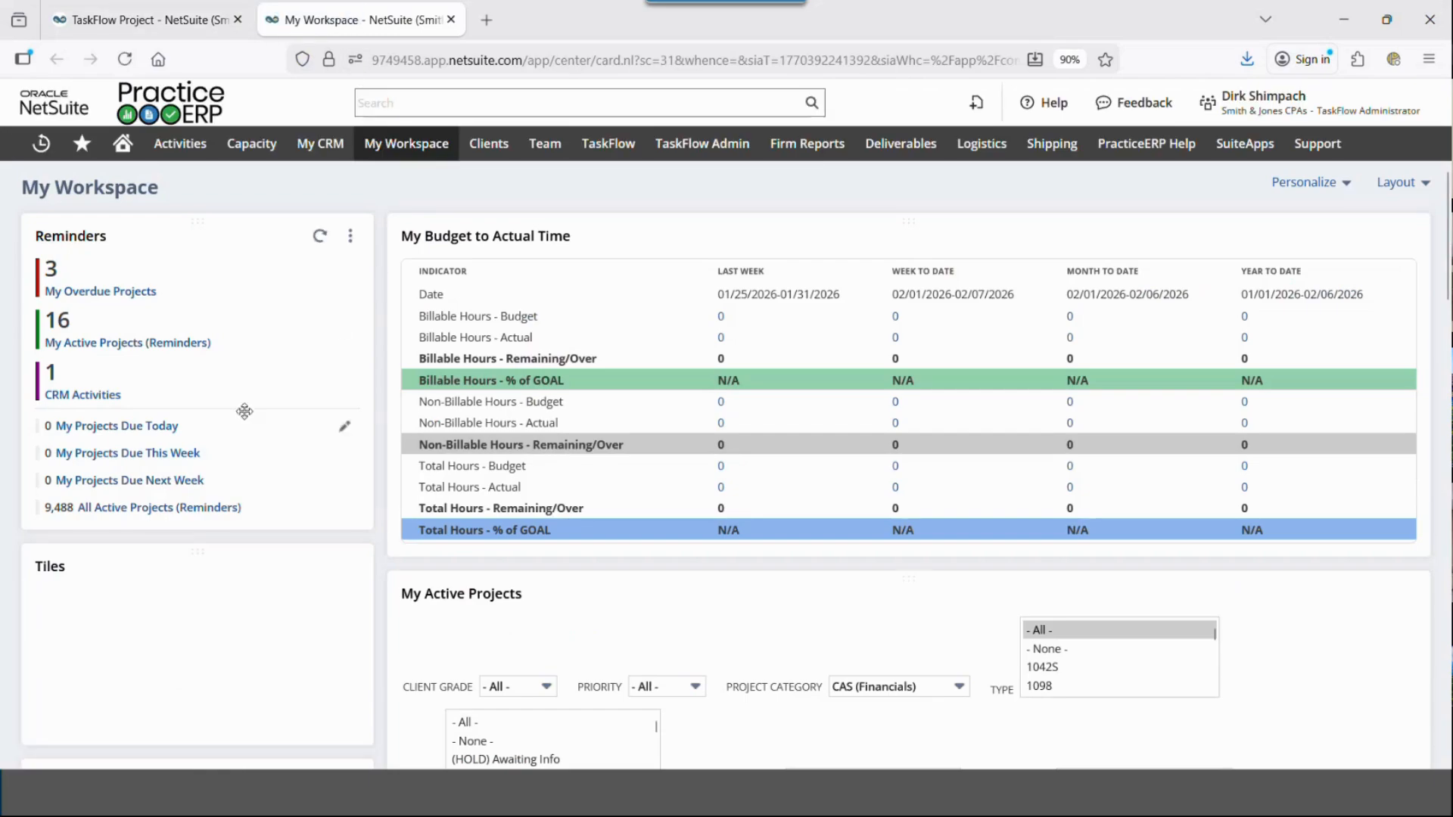
scroll(248, 412, down, 3)
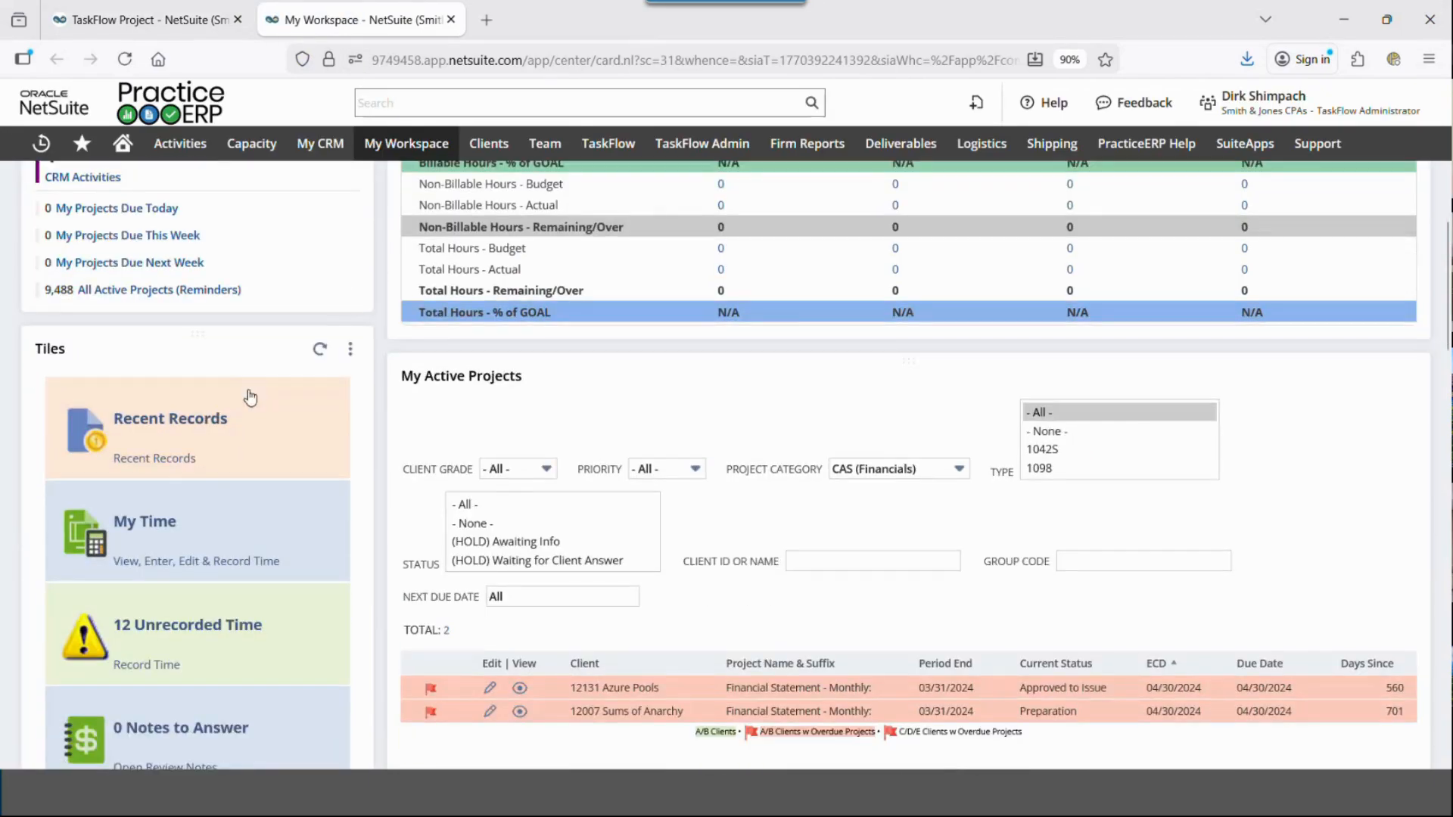
scroll(249, 398, down, 7)
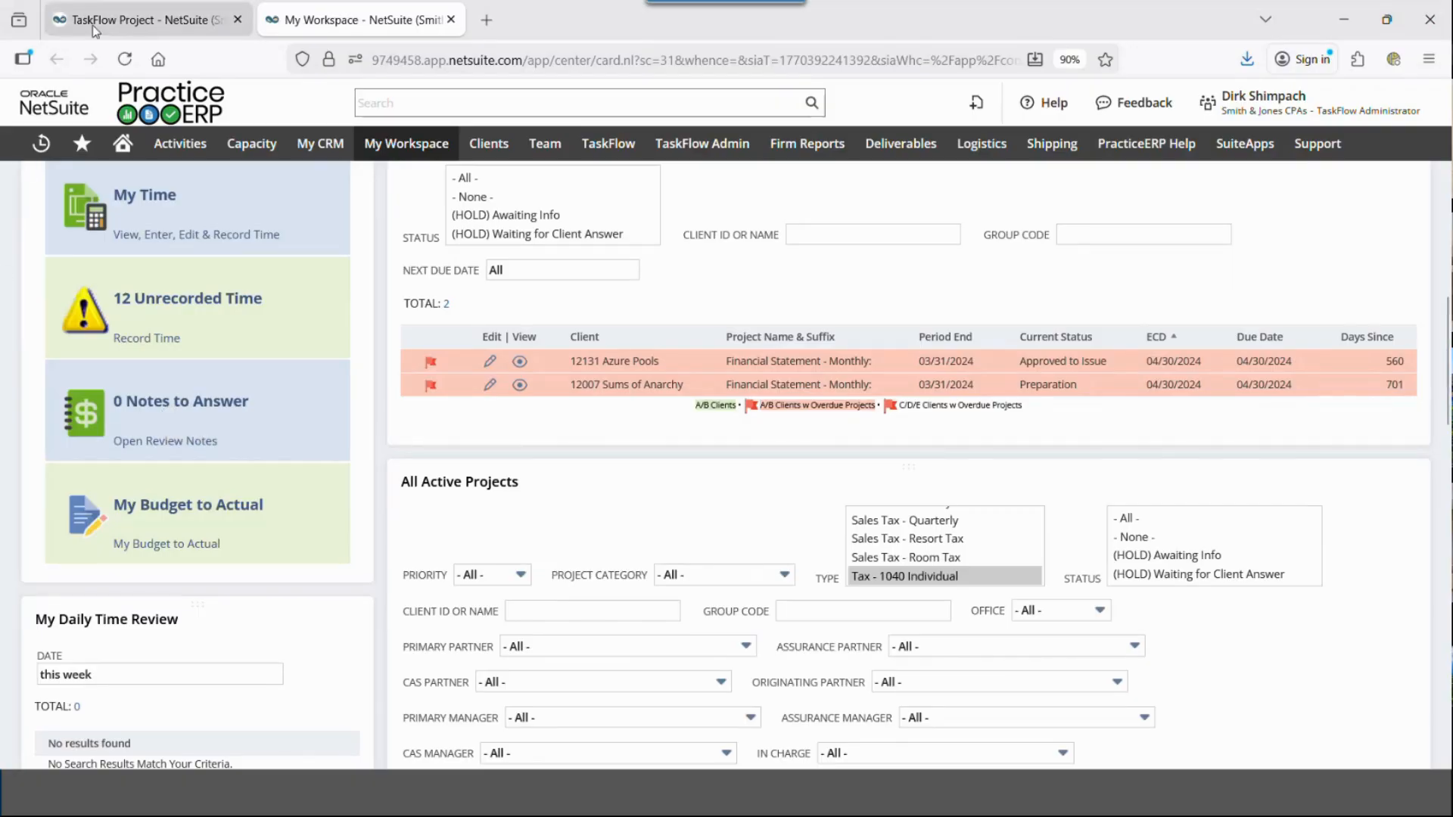
click(140, 19)
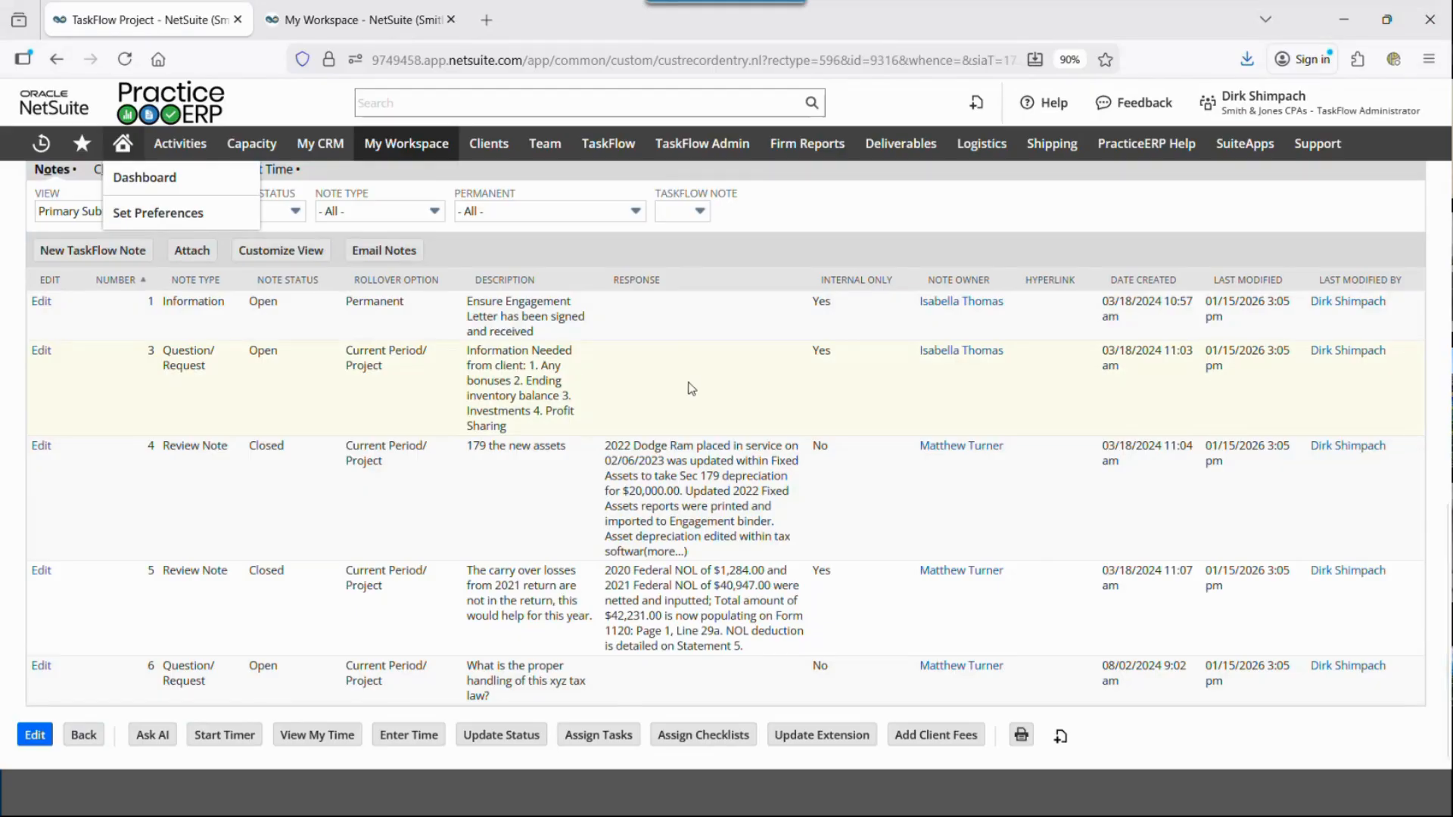
Step: View the project's deliverables and examine their statuses, due dates, filing types and copy types for Federal, New York and Texas
scroll(337, 320, up, 3)
click(244, 295)
scroll(268, 308, up, 3)
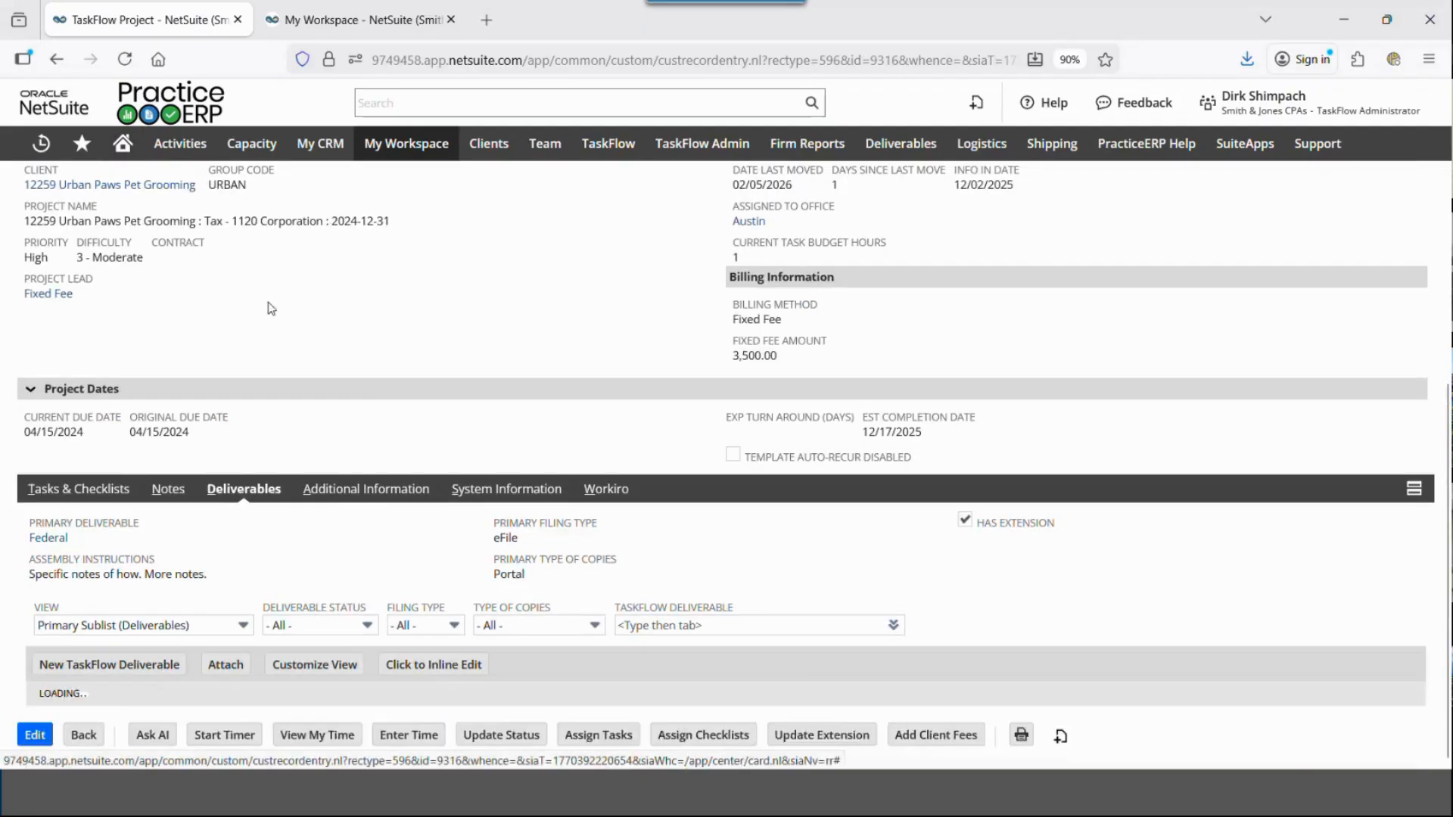
scroll(769, 530, down, 1)
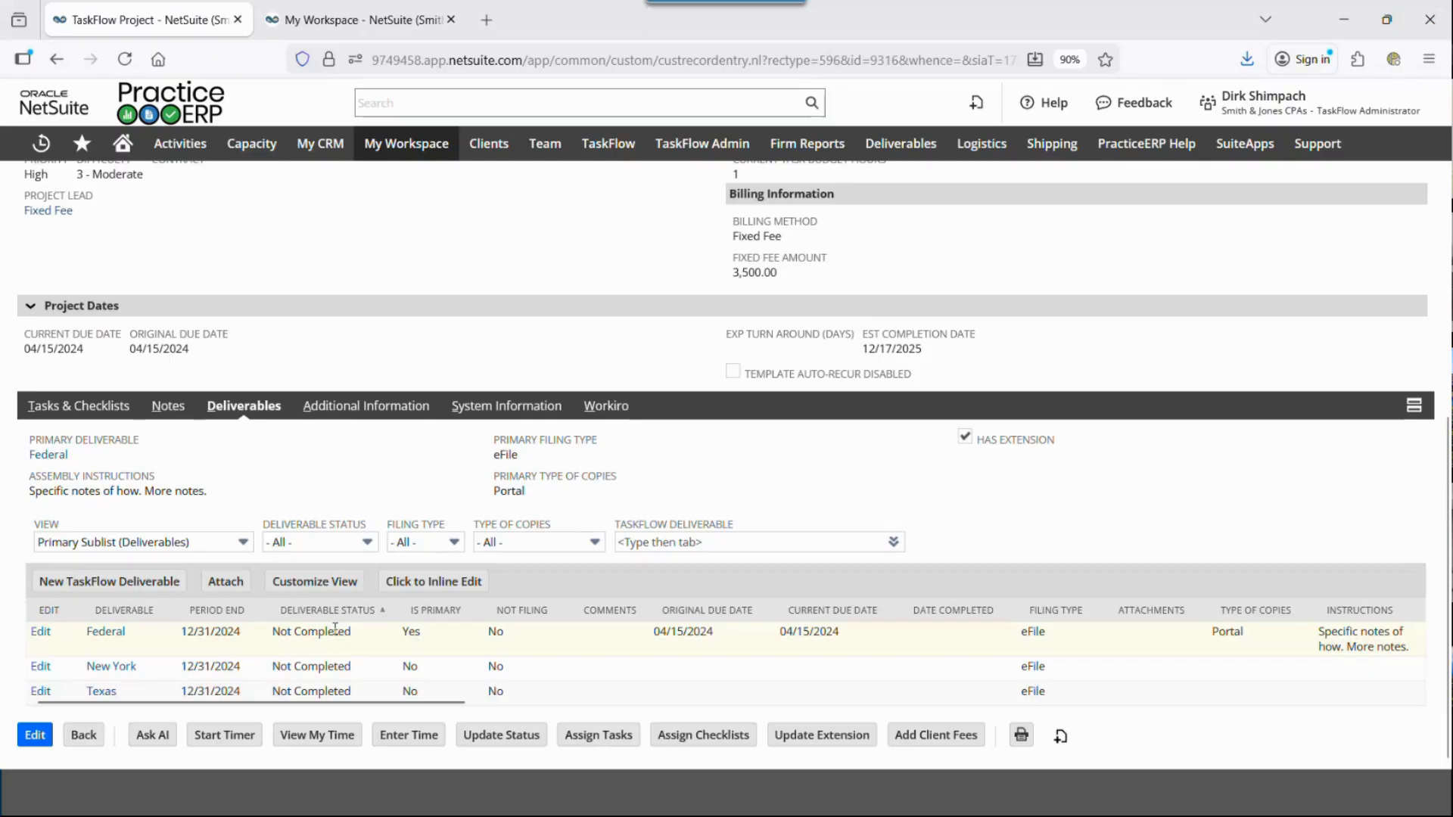
mouse_move(900, 145)
mouse_move(919, 220)
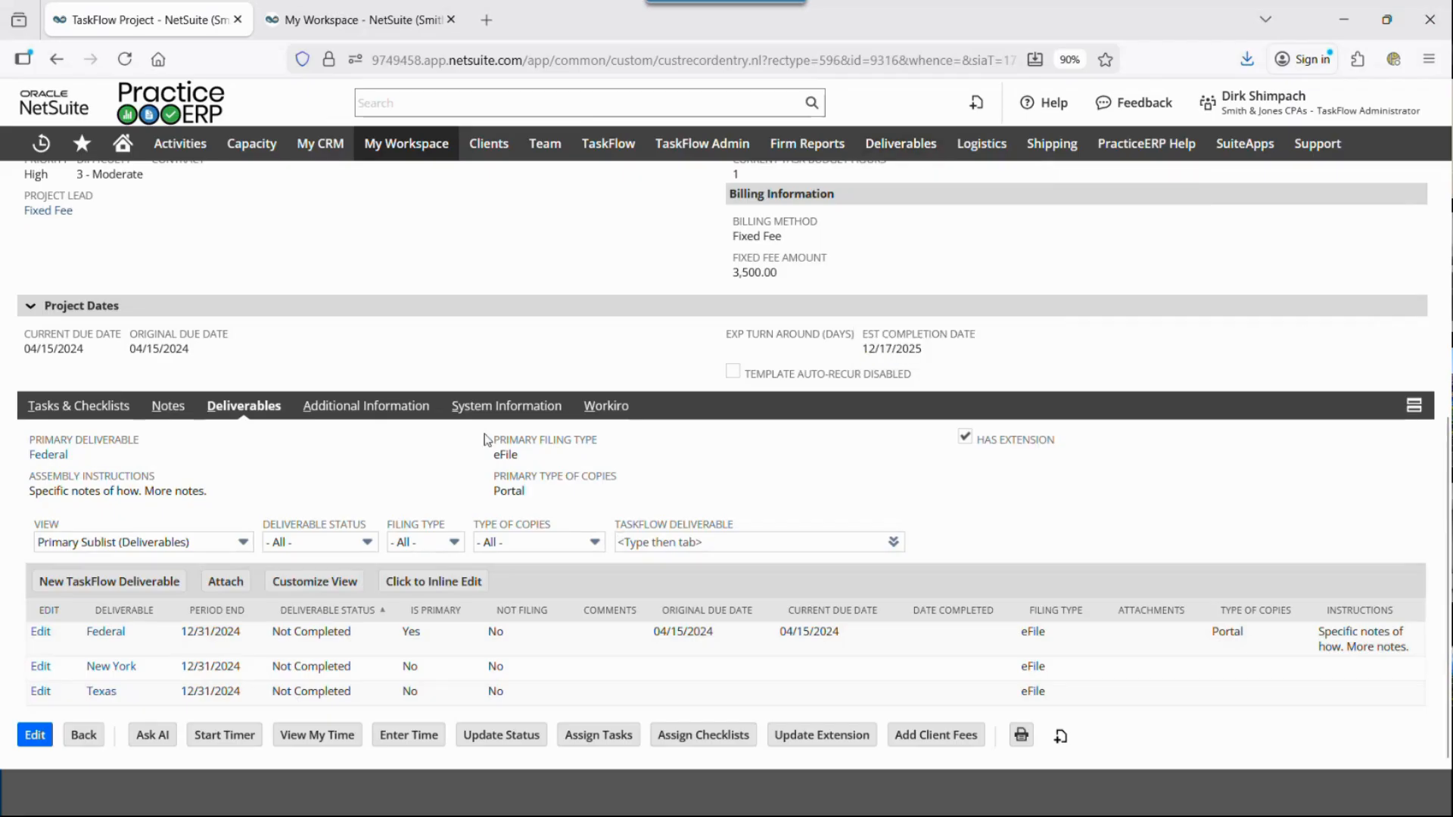
Step: View the project's Workiro overview, check its latest documents, and return to the project's header information
click(610, 409)
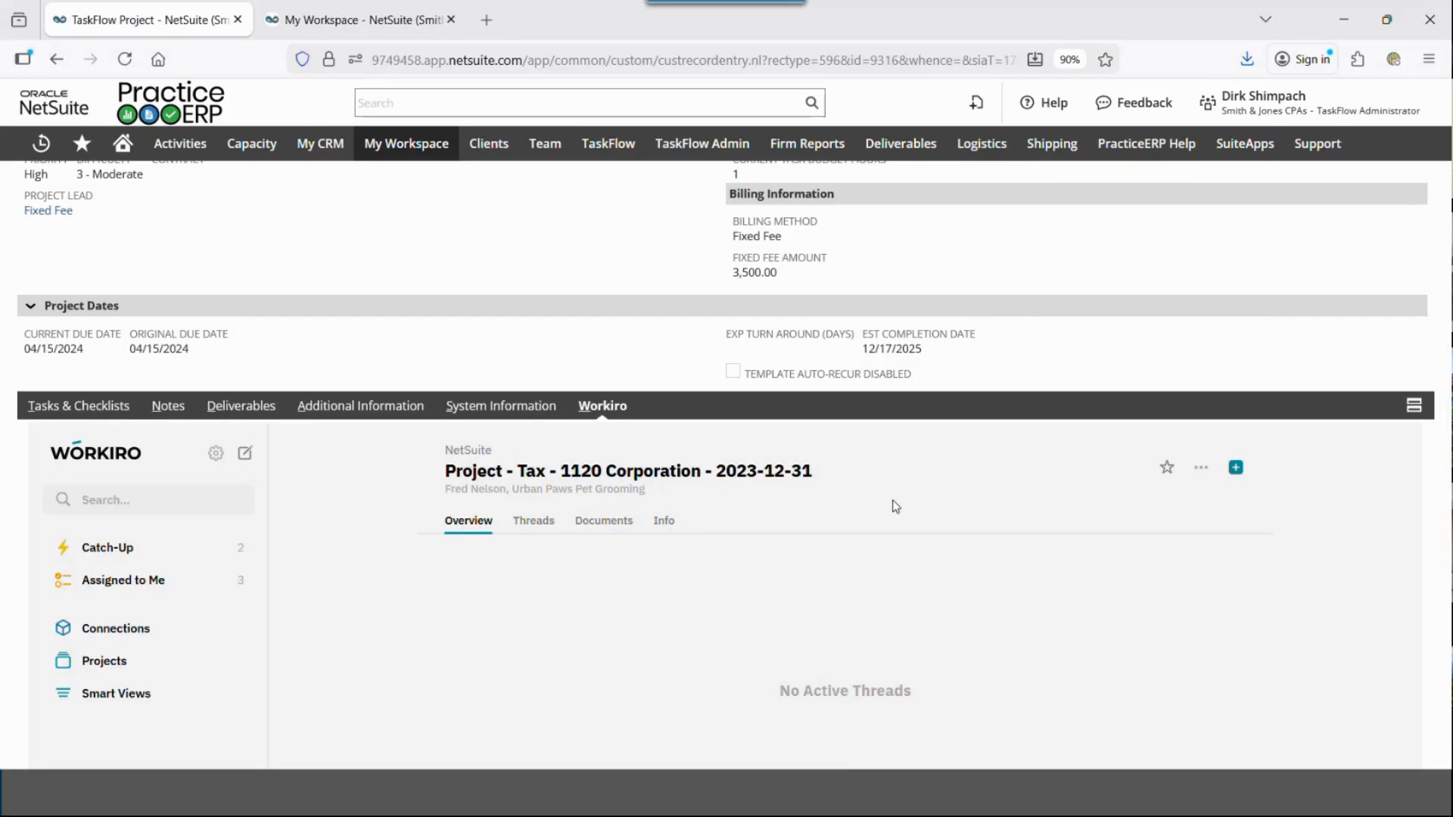
scroll(901, 508, down, 4)
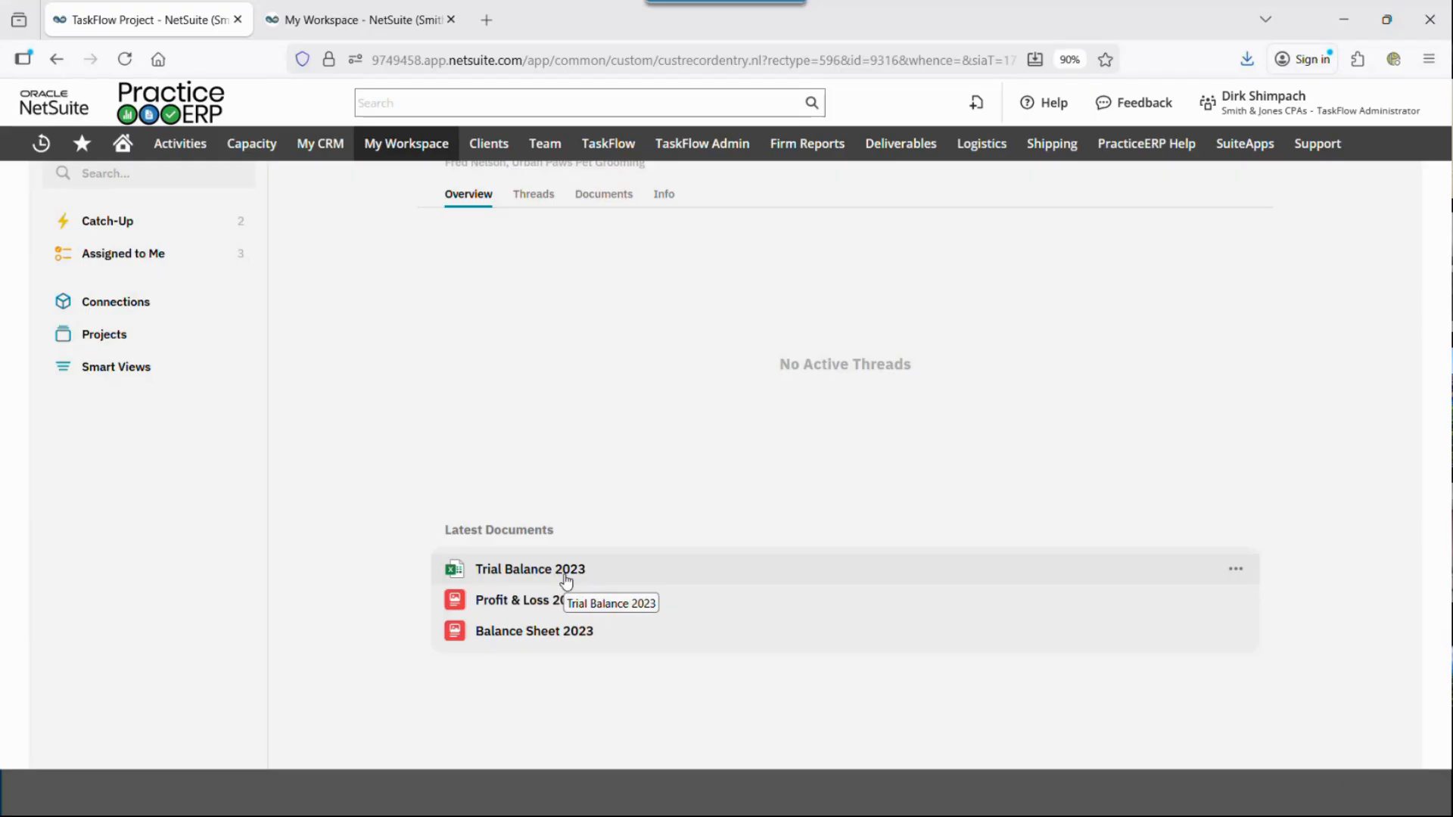
scroll(576, 598, up, 7)
scroll(584, 610, up, 3)
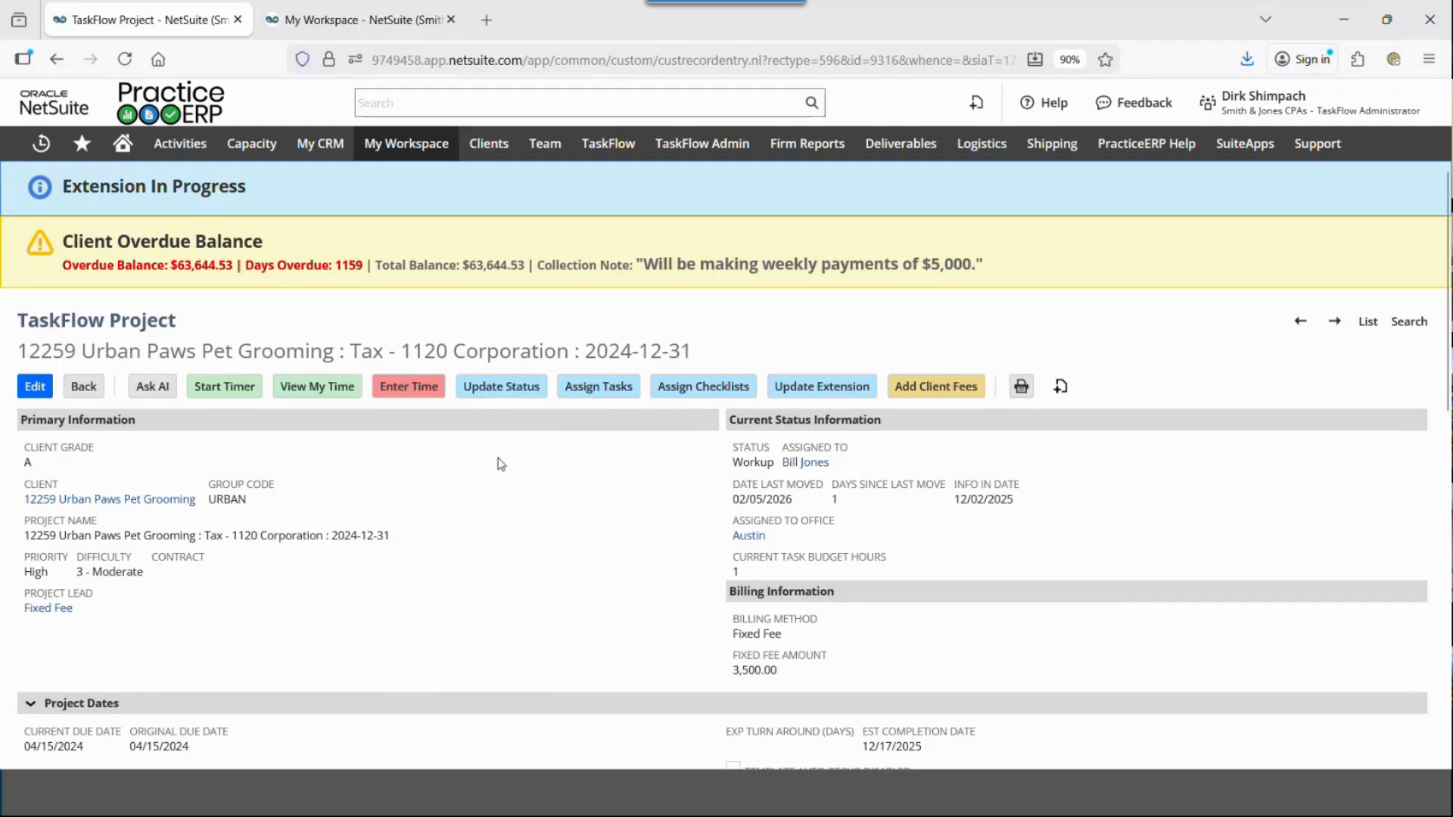
Step: Switch to the Word personalization guide to check the tax return workflows, and return to NetSuite to highlight the project's Info In Date
key(alt+Tab)
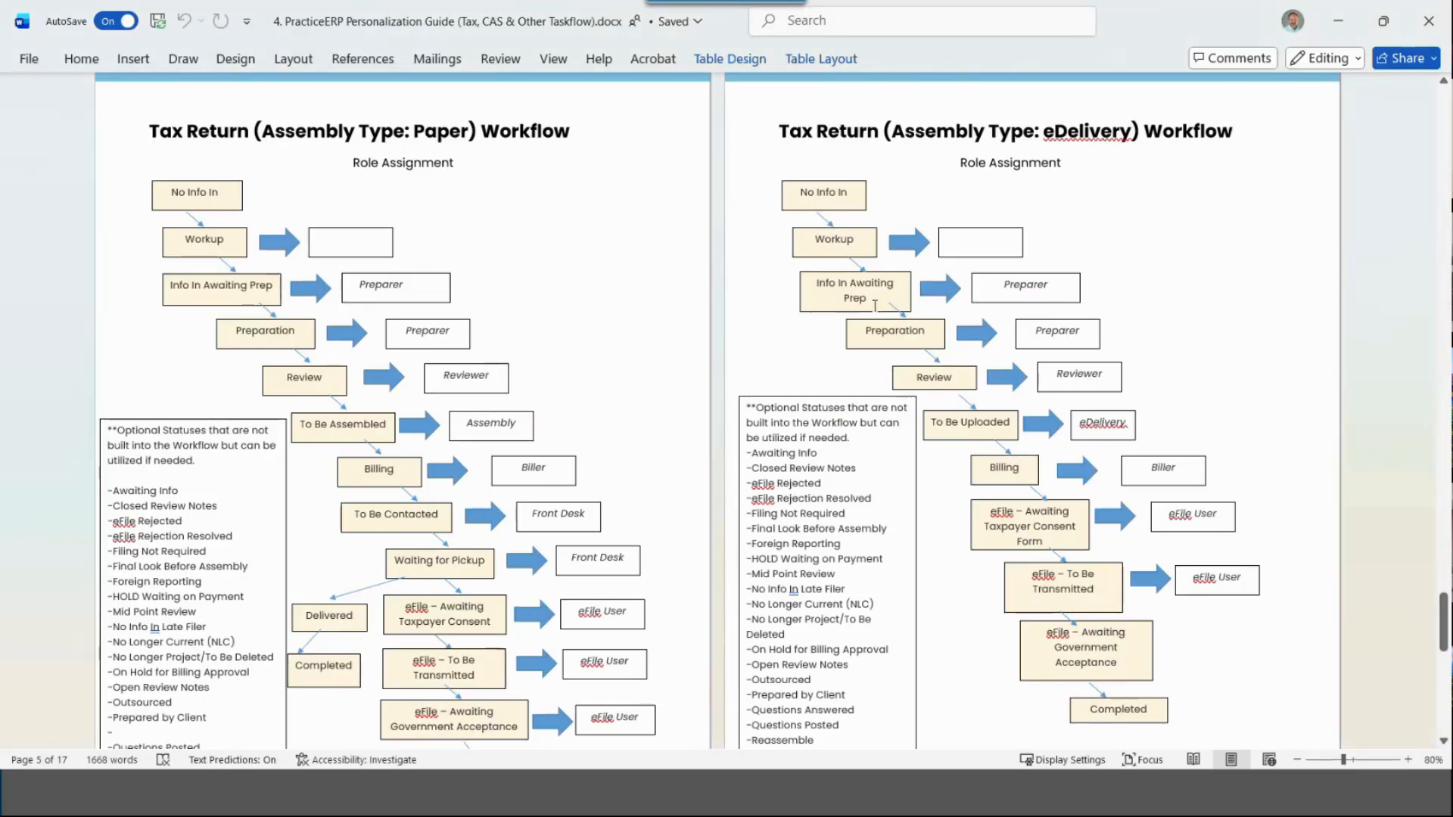
key(alt+Tab)
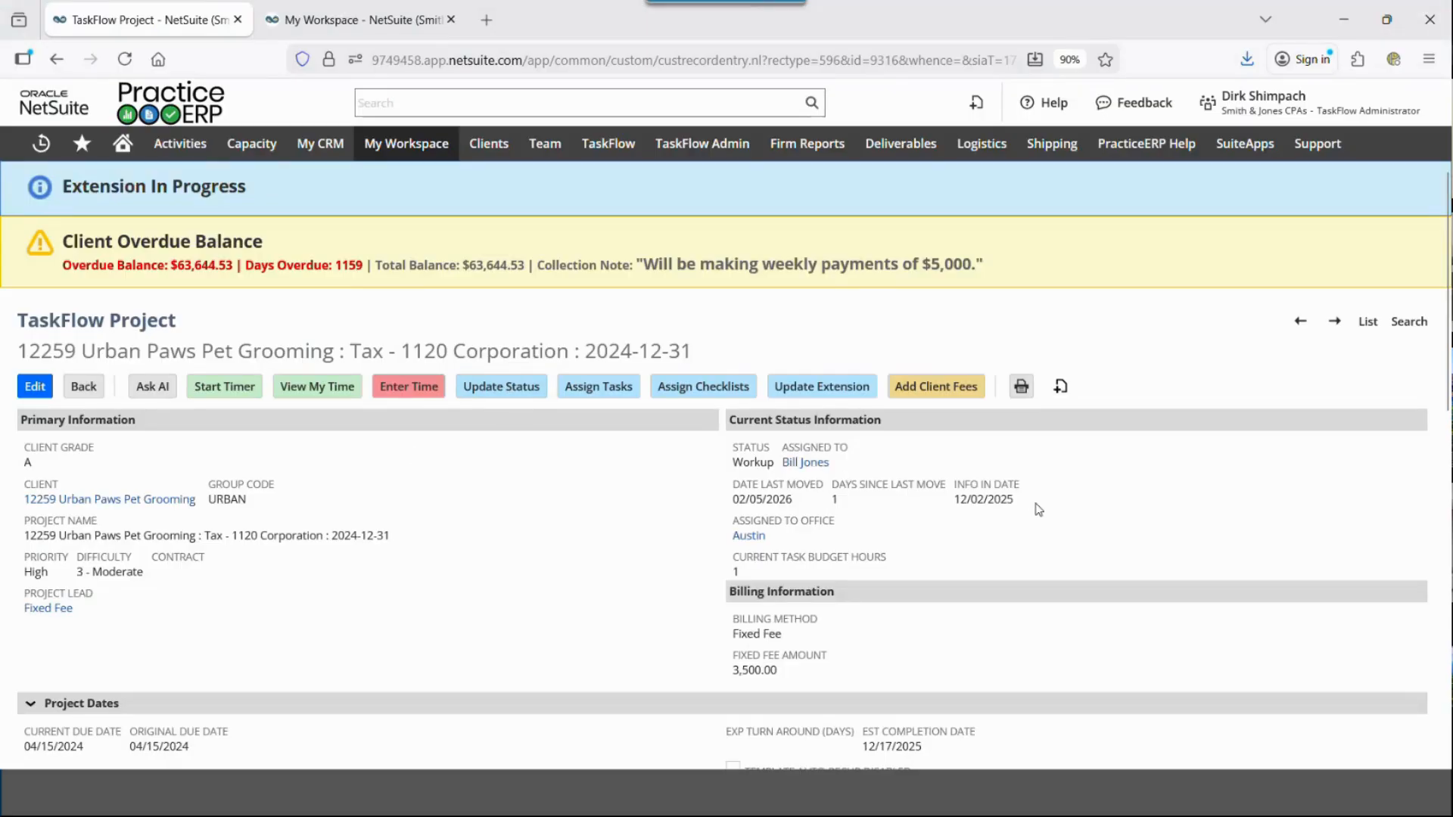
drag(1023, 507, 955, 501)
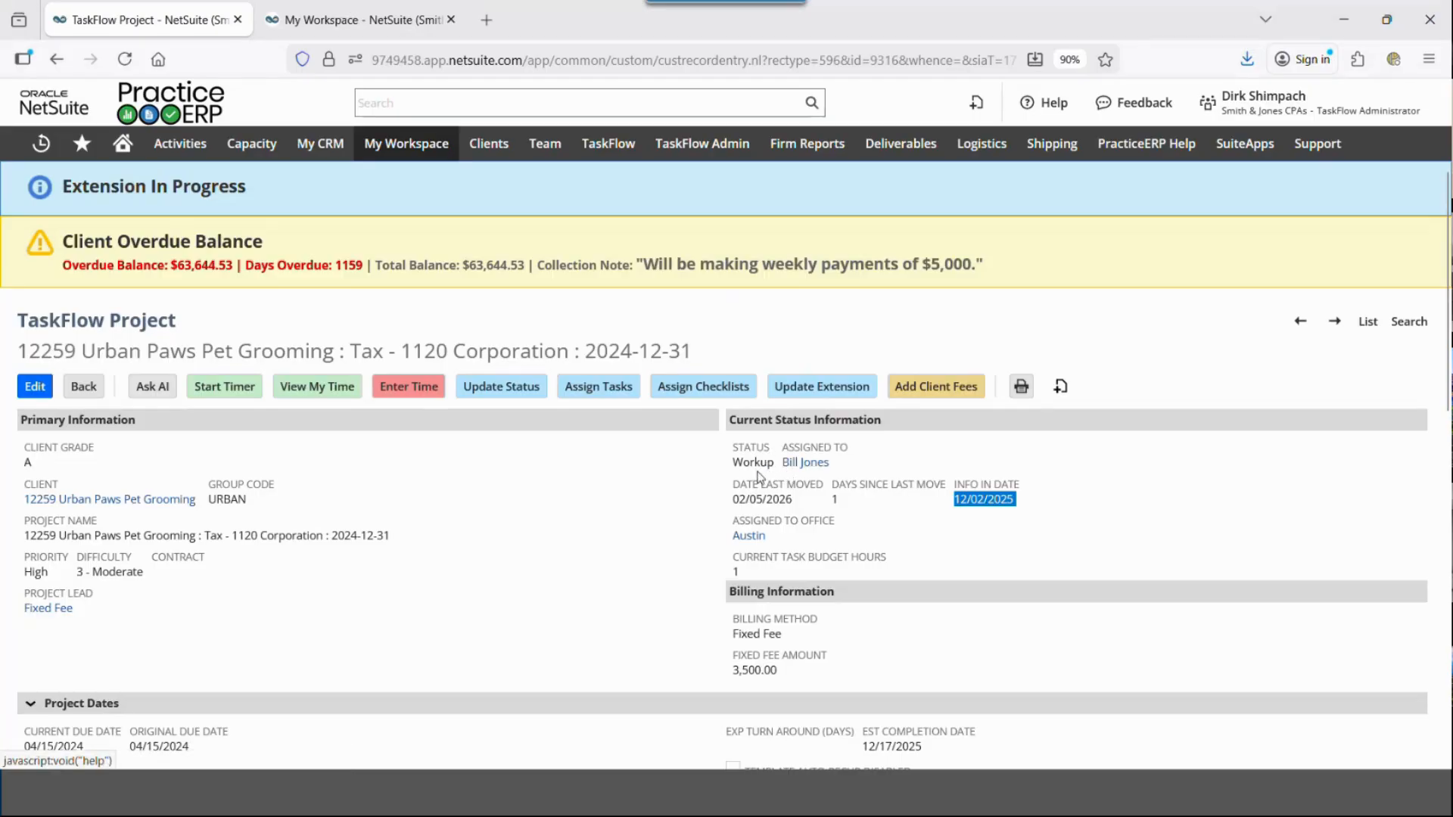
Step: Change to the Partner+ role, close the extra My Workspace tab, and review the My Active Projects list
mouse_move(1317, 106)
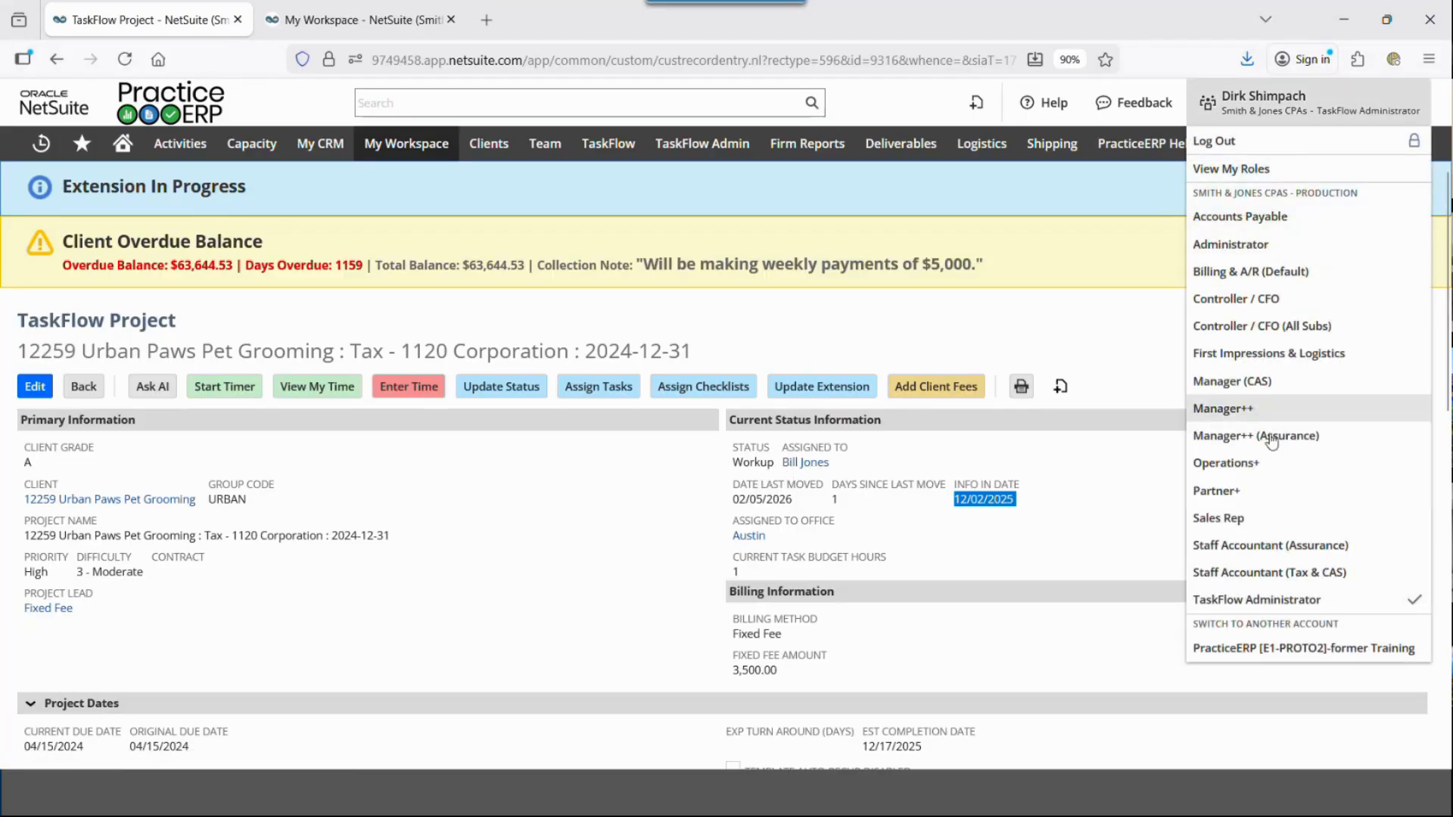
click(1242, 492)
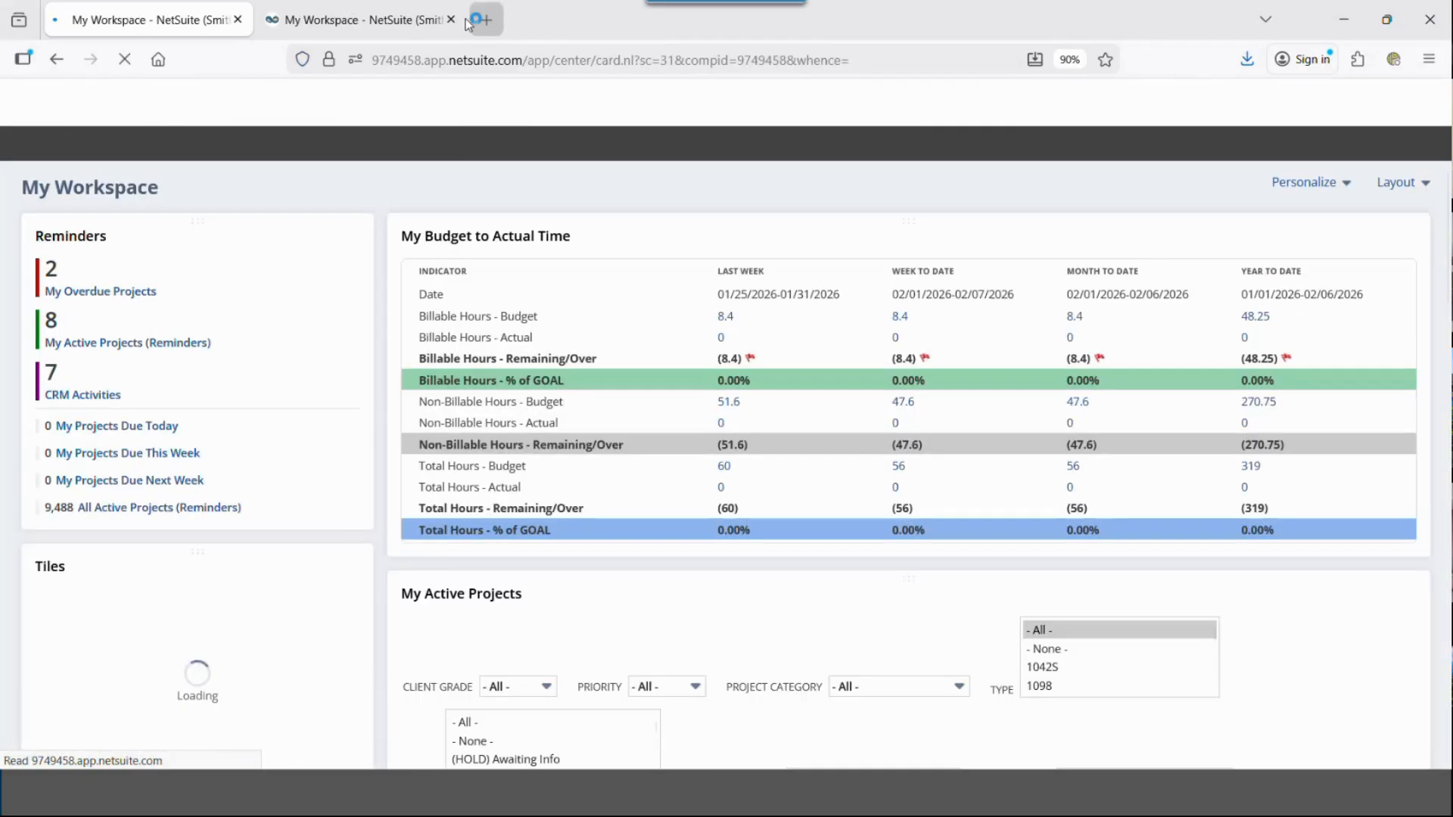
click(451, 20)
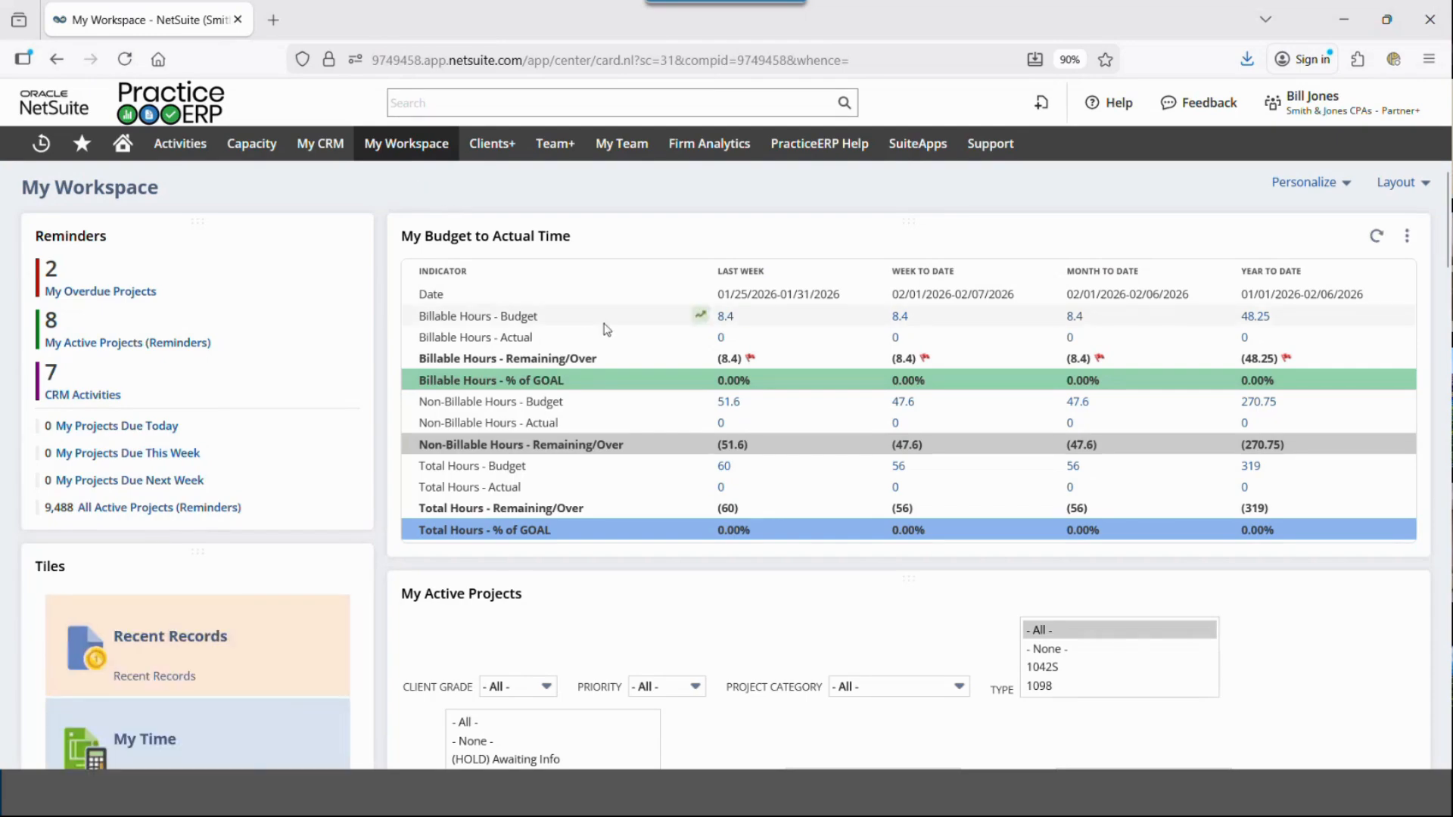
scroll(606, 329, down, 4)
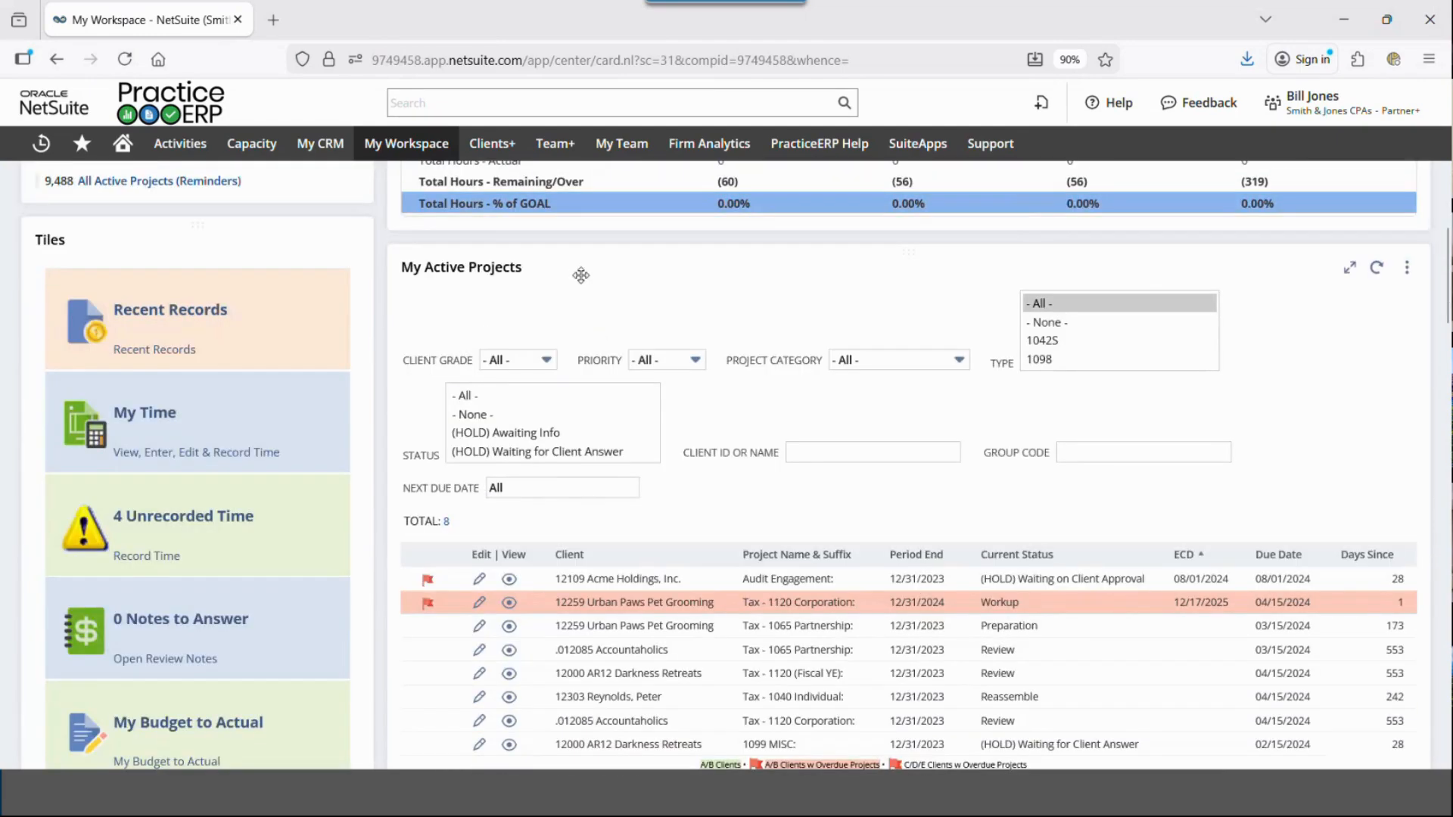
scroll(581, 275, down, 1)
scroll(675, 282, up, 1)
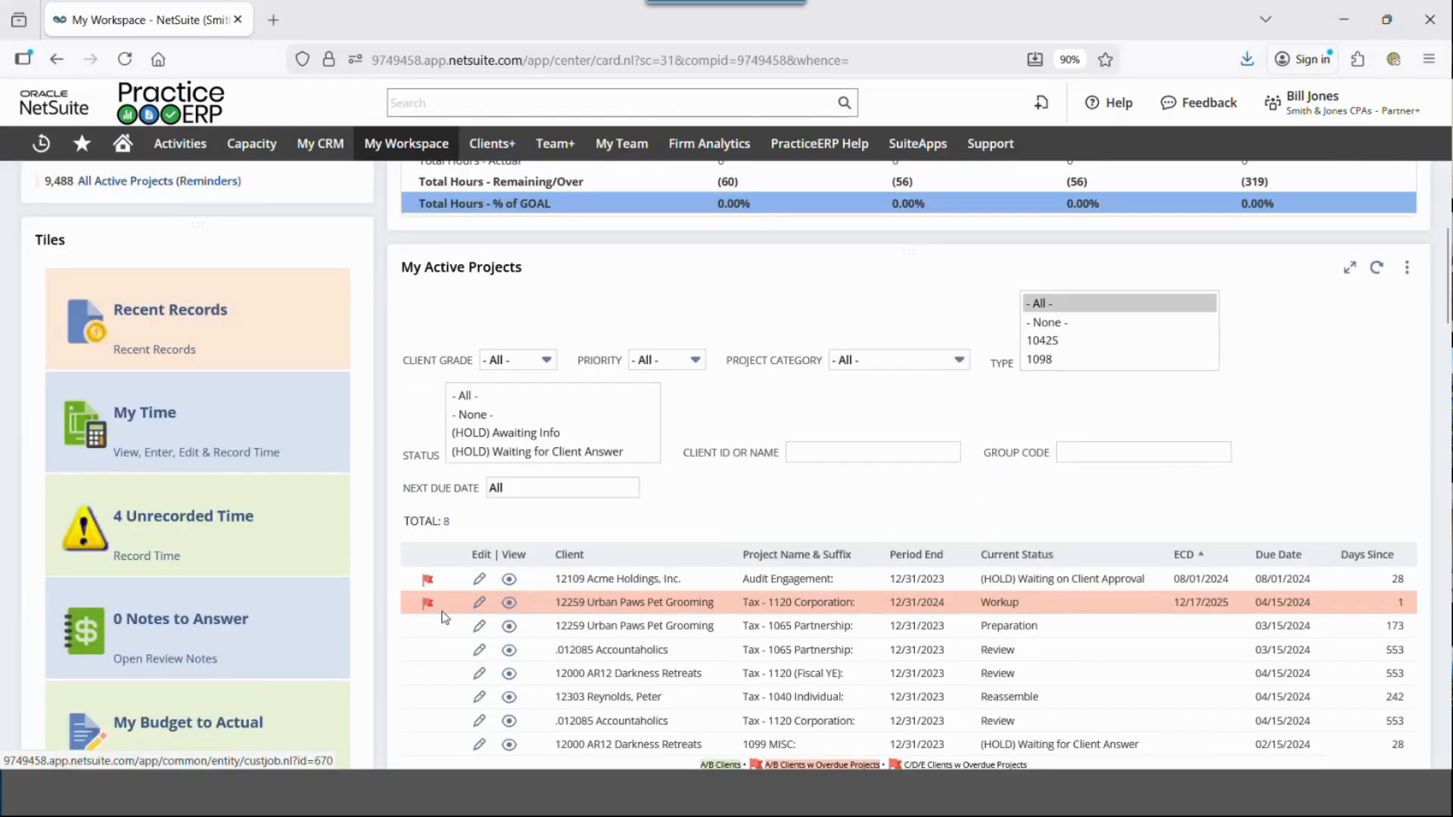
Step: Open the Urban Paws Pet Grooming 1120 project for 12/31/2024 and submit a status update to Preparation with the Prepare task and suggested assignee
click(510, 605)
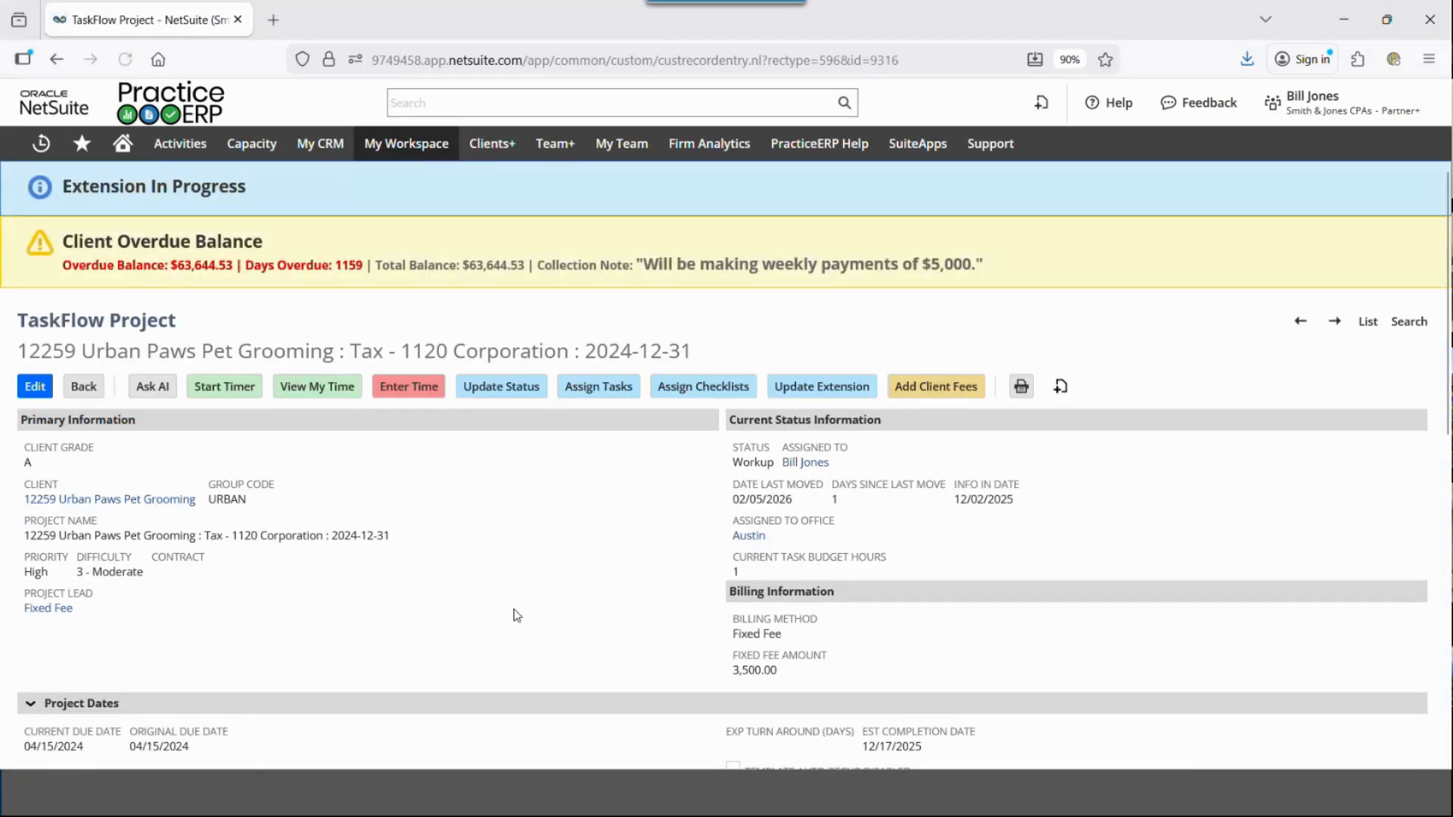
click(502, 387)
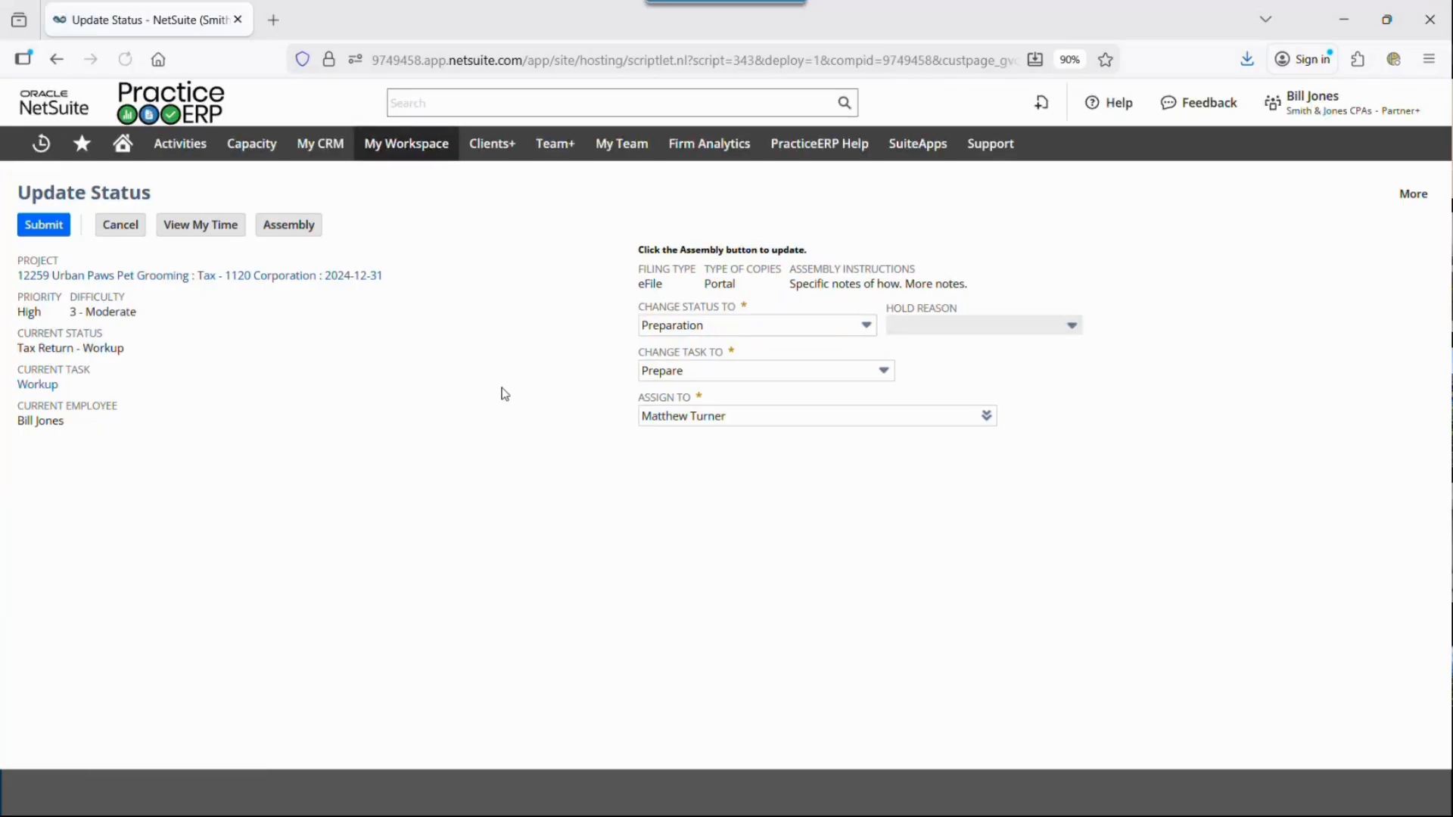
click(744, 326)
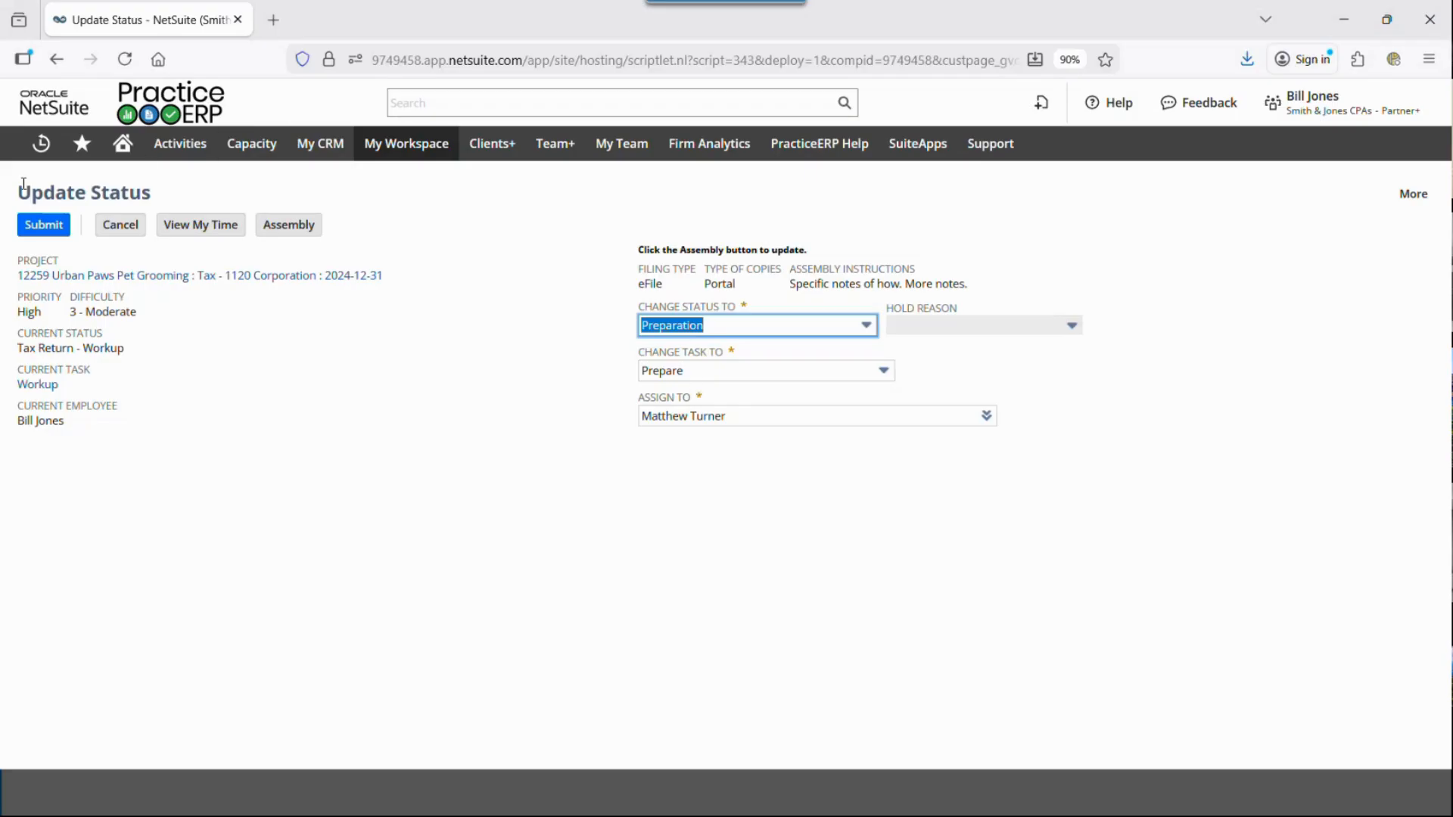
click(47, 227)
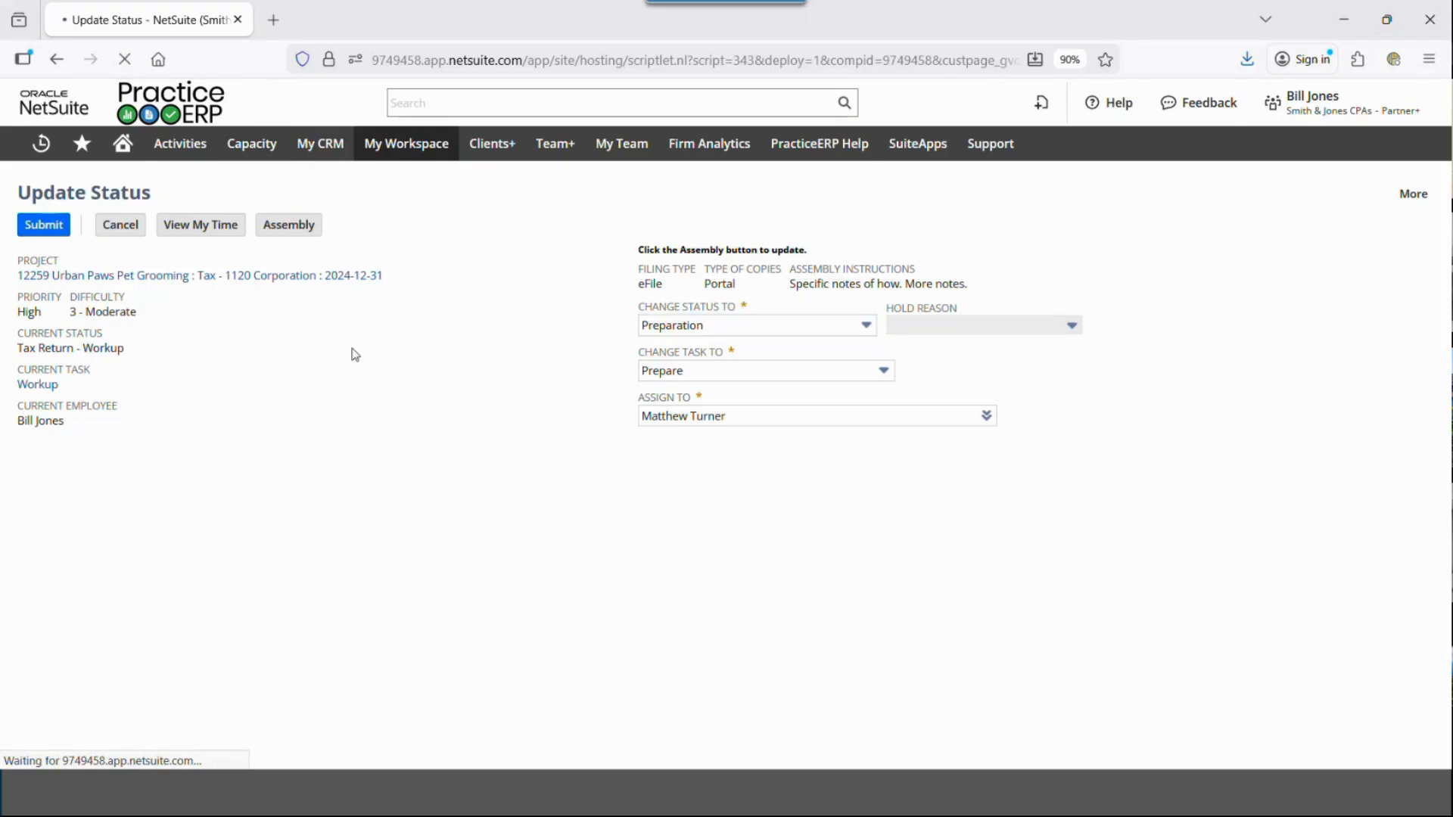
Step: Open My Workspace in a new tab and refresh My Active Projects to check the reassigned project
right_click(398, 147)
click(454, 160)
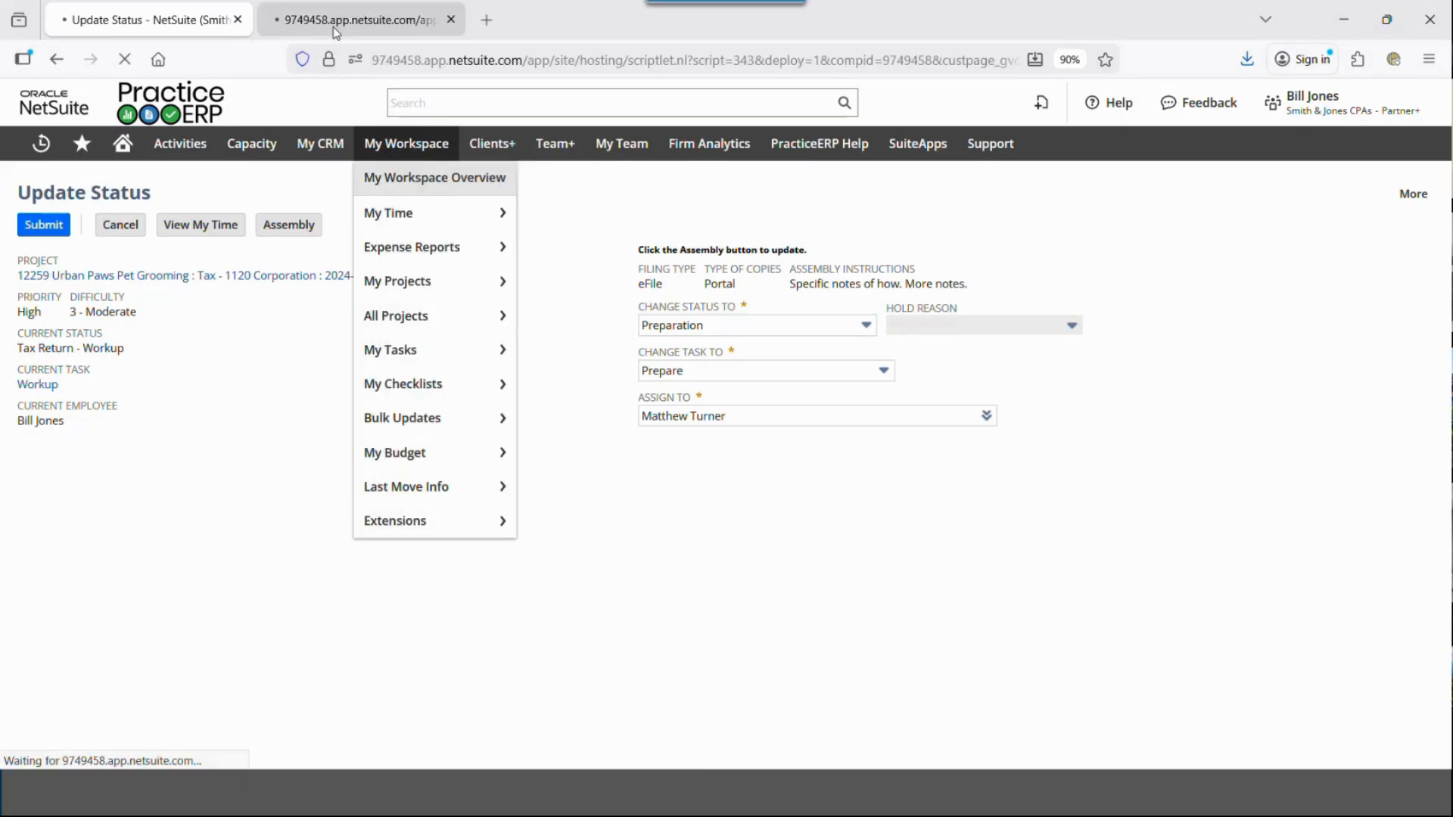
click(336, 29)
scroll(616, 438, down, 5)
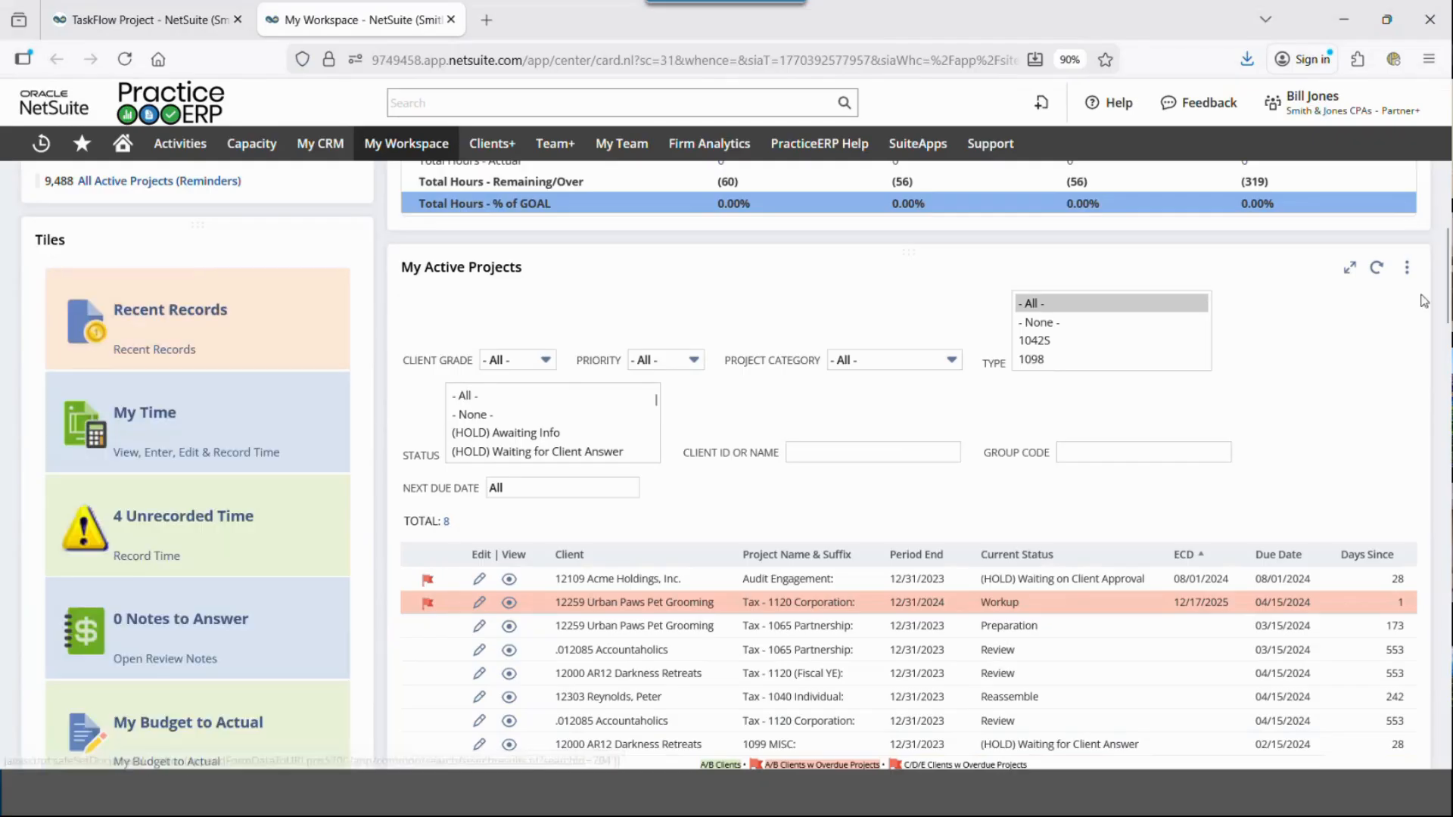
click(1377, 271)
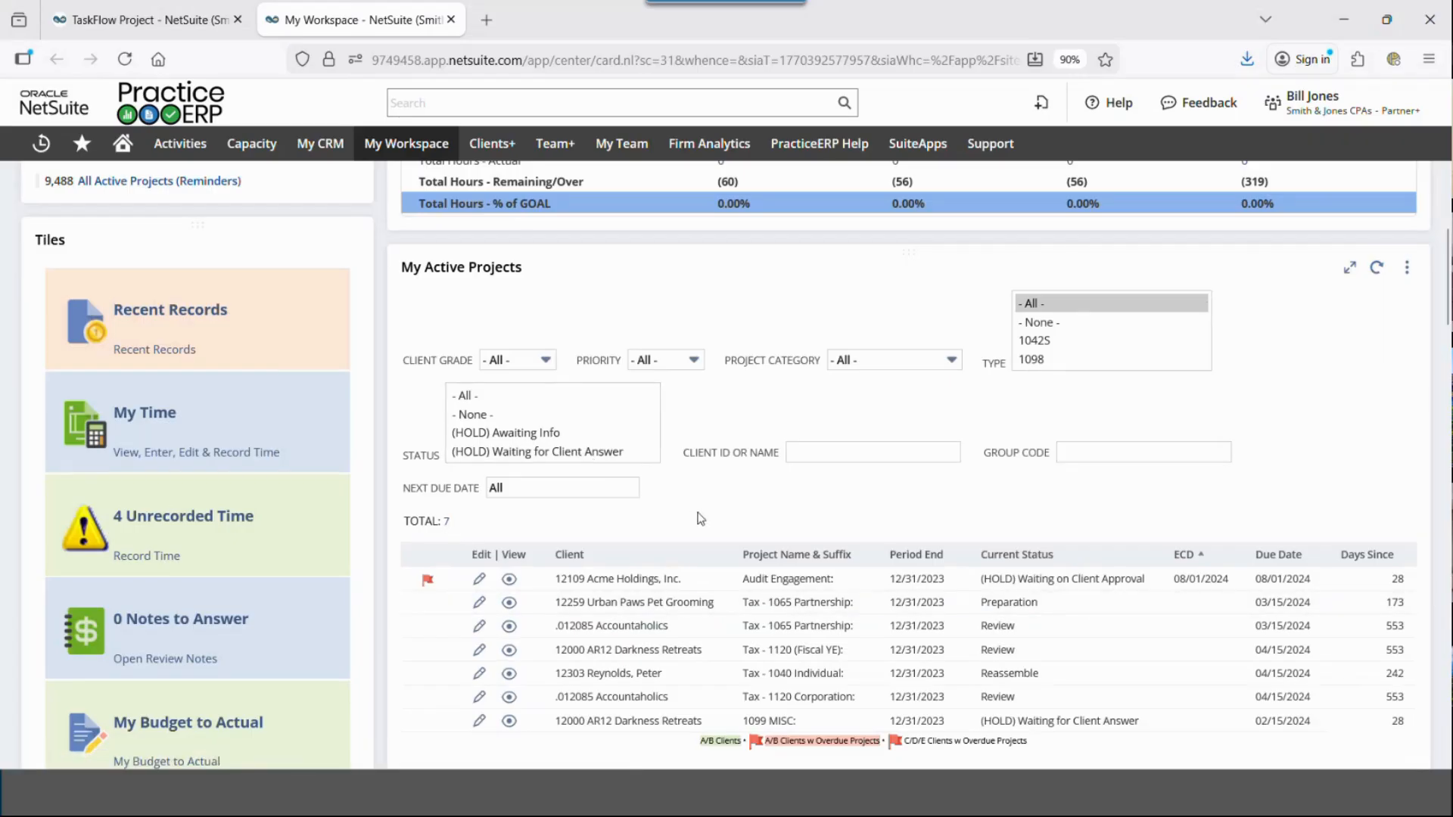
Step: Change to the Staff Accountant (Tax & CAS) role, close the project tab, and refresh My Active Projects
scroll(1242, 288, up, 5)
mouse_move(1313, 103)
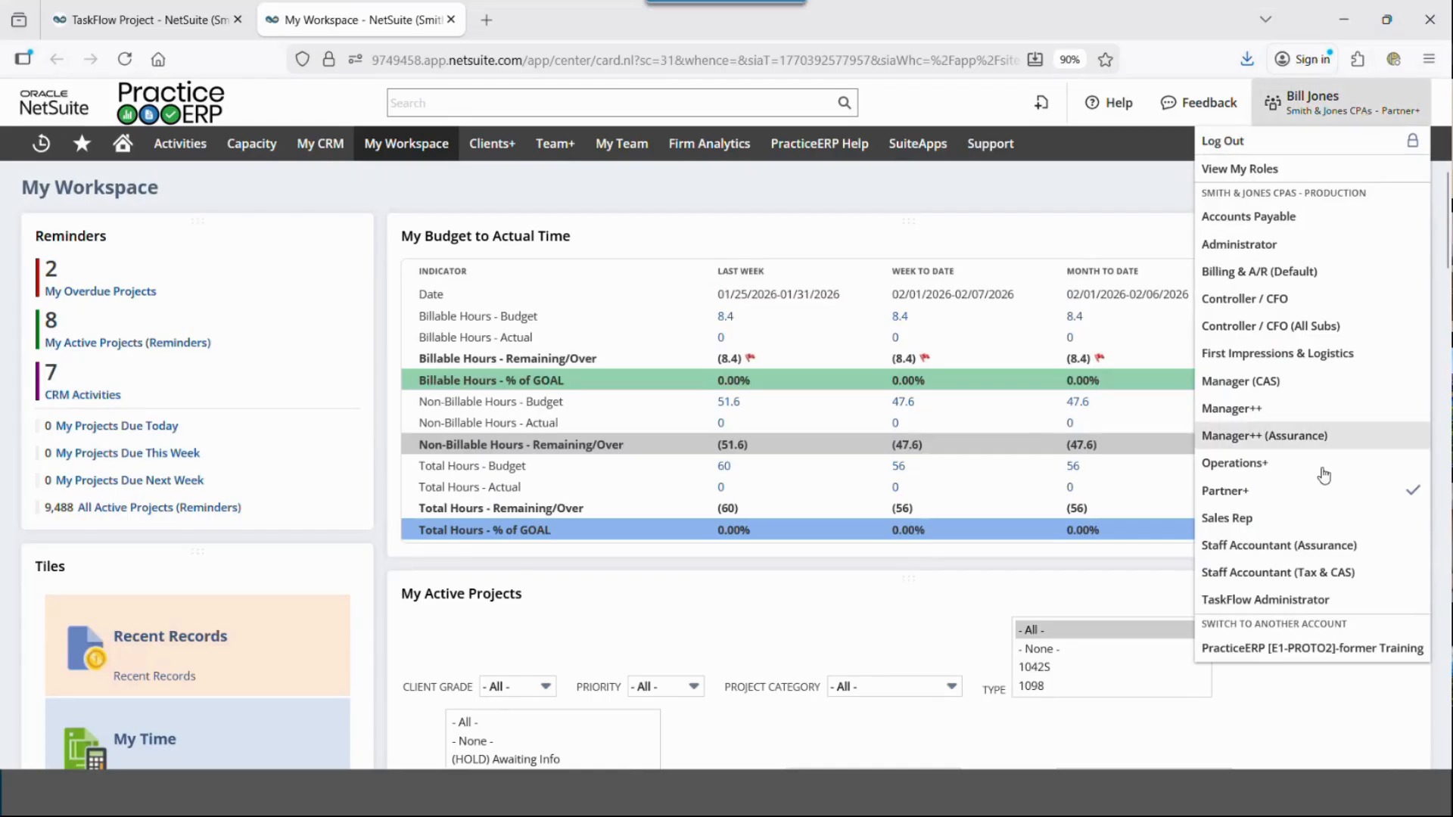
click(1302, 572)
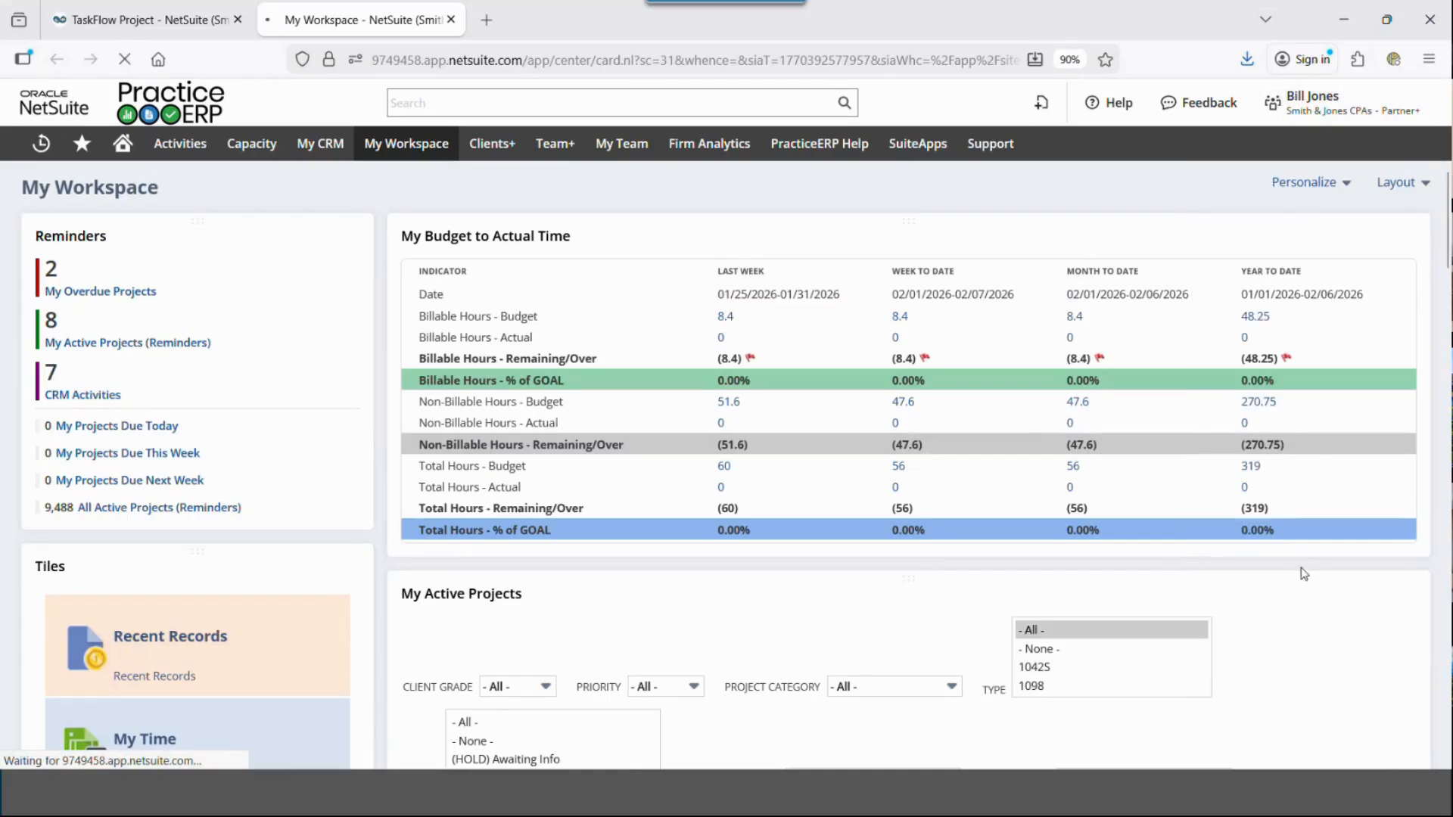
click(237, 20)
scroll(638, 292, down, 5)
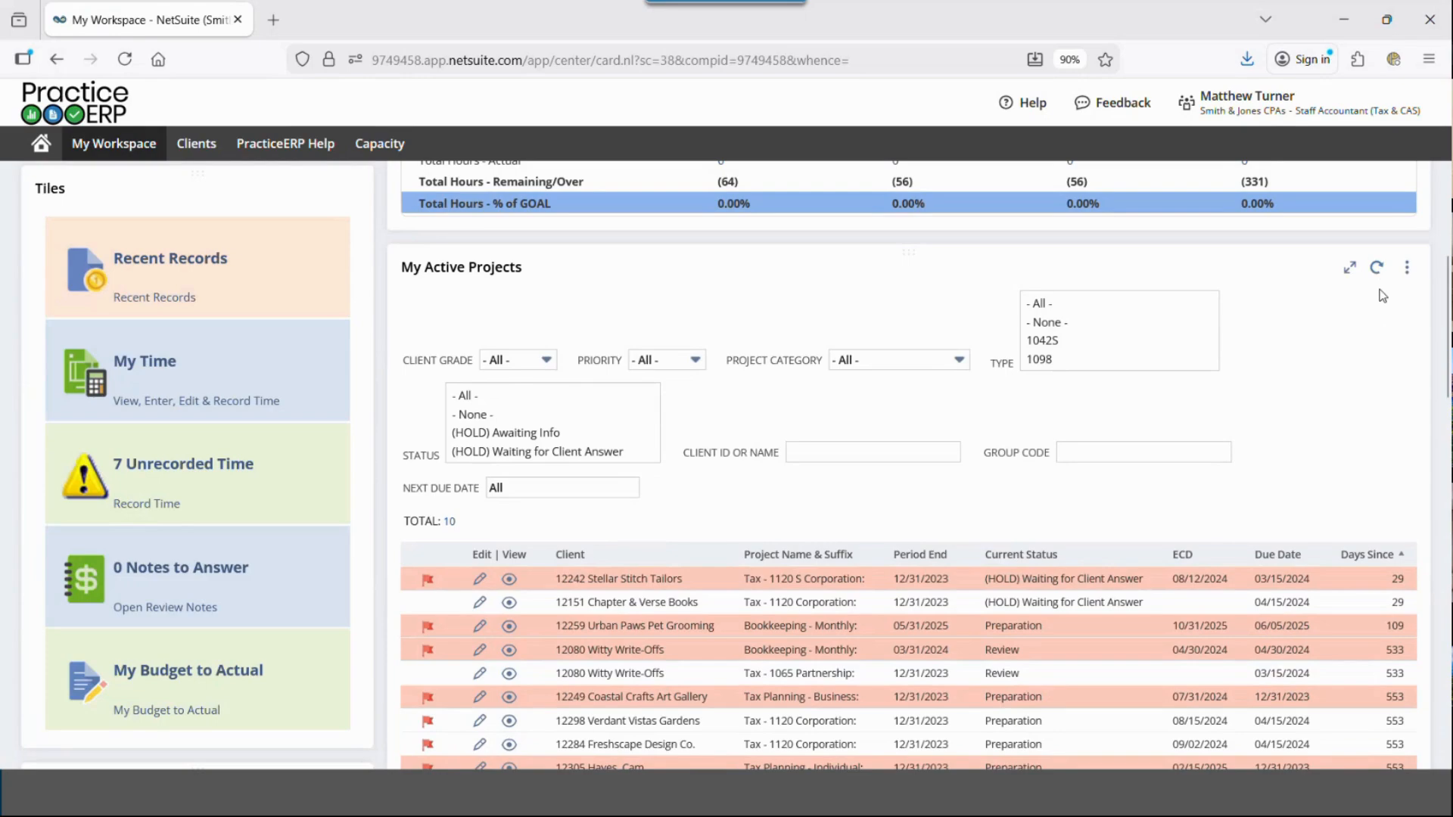
click(1377, 269)
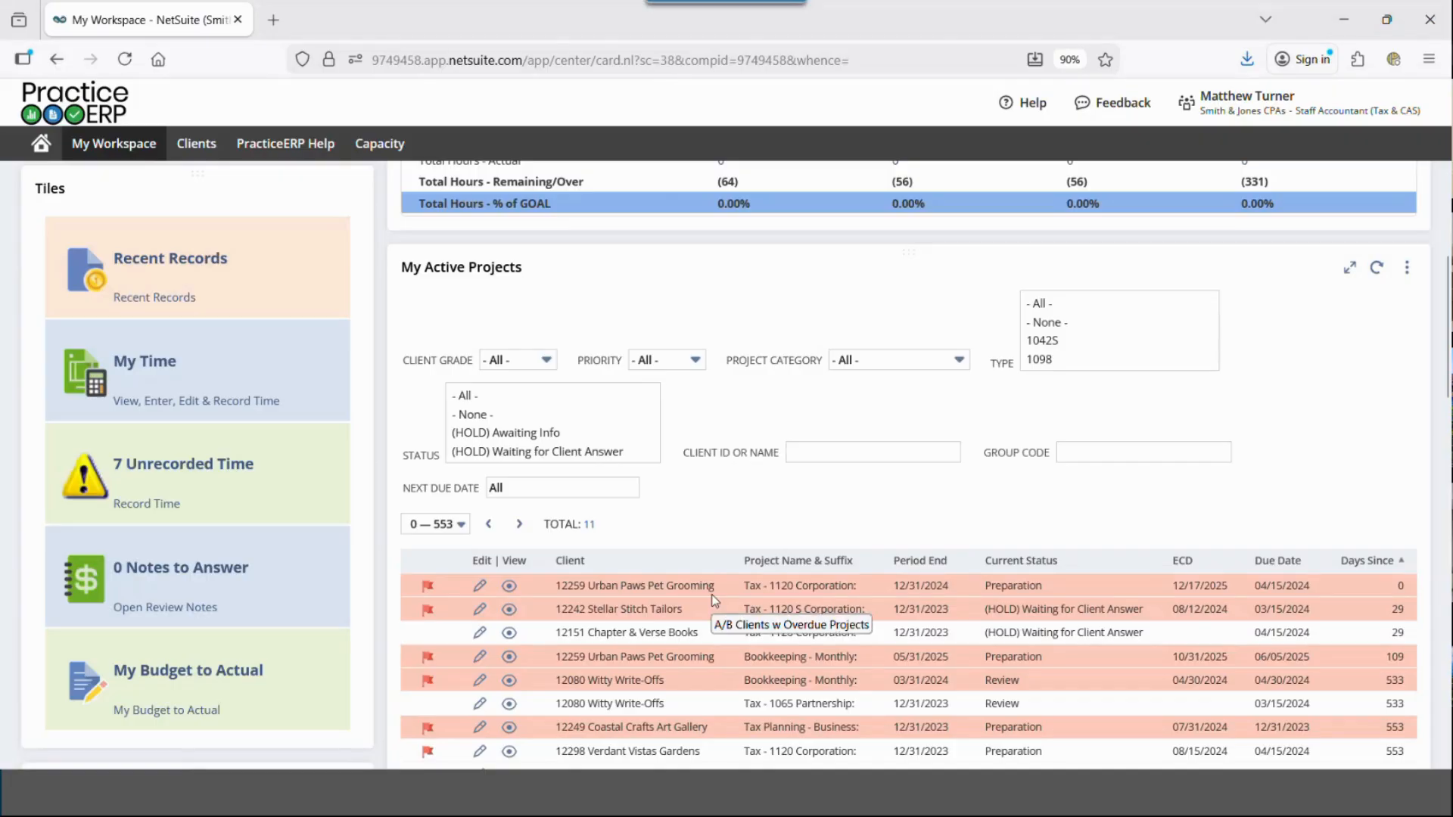
Step: Examine the My Workspace options for time, expense reports, projects and tasks, and review the My Budget to Actual Time figures
scroll(711, 606, up, 5)
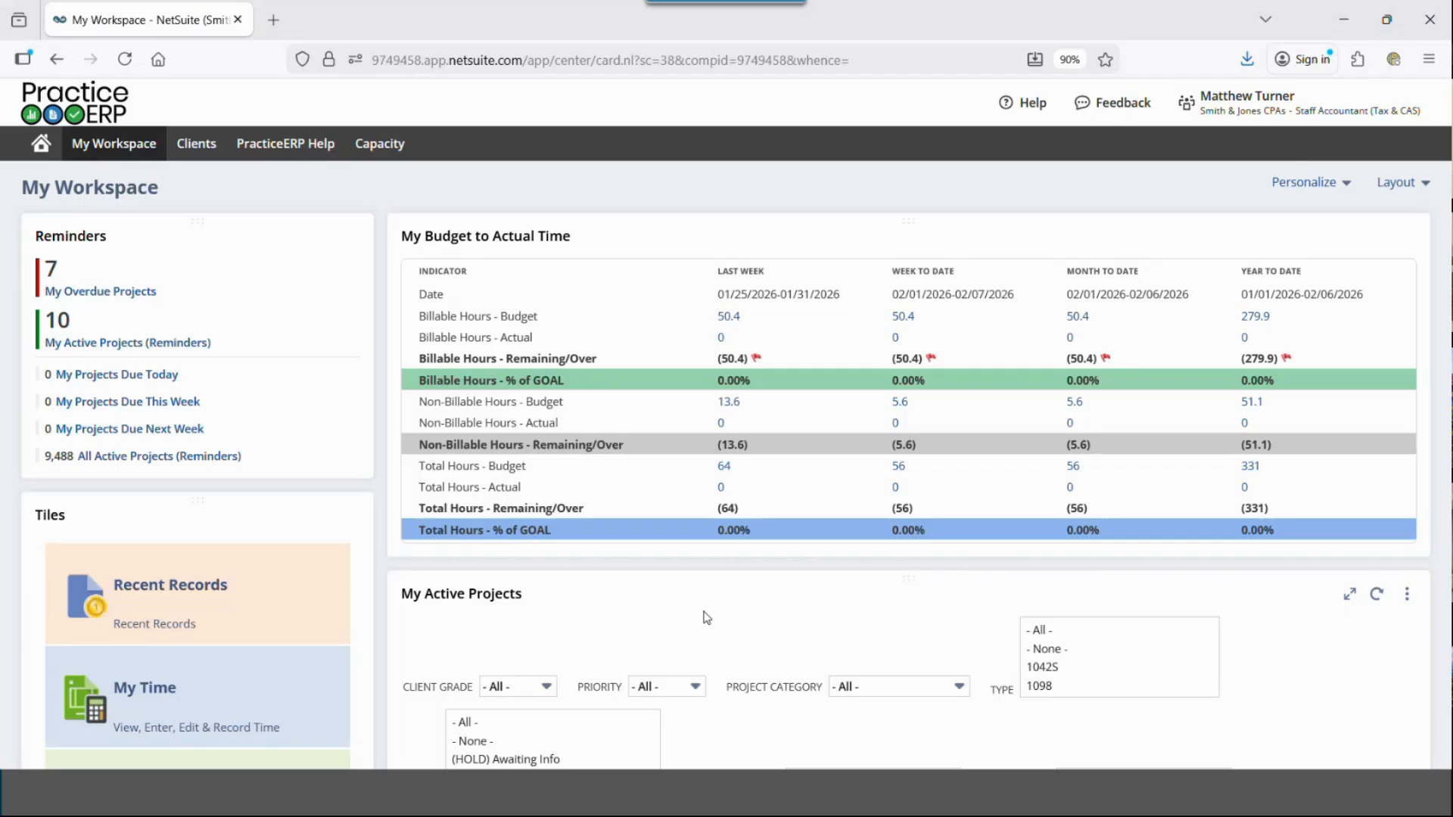
mouse_move(131, 147)
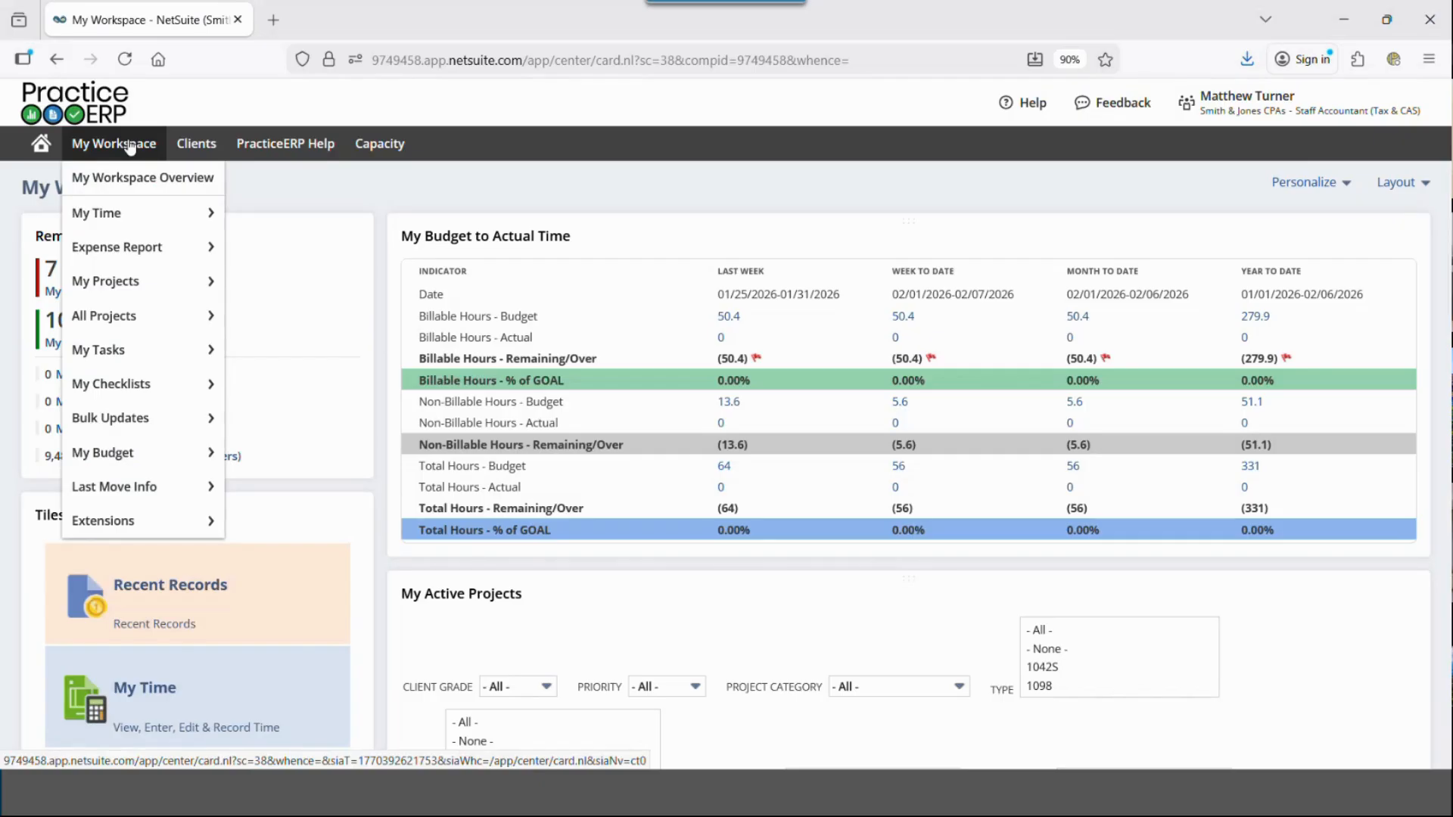
mouse_move(158, 217)
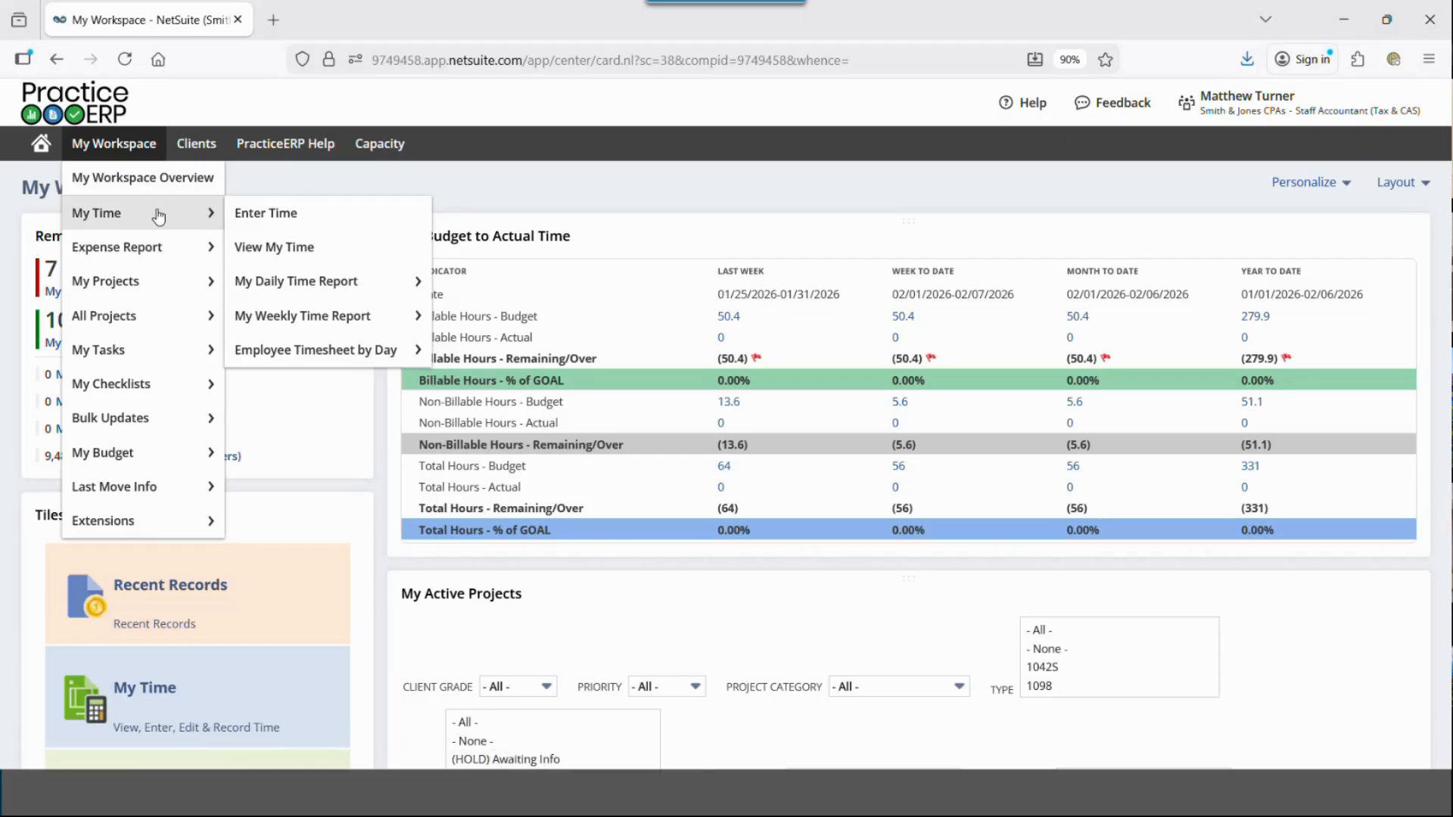
mouse_move(155, 262)
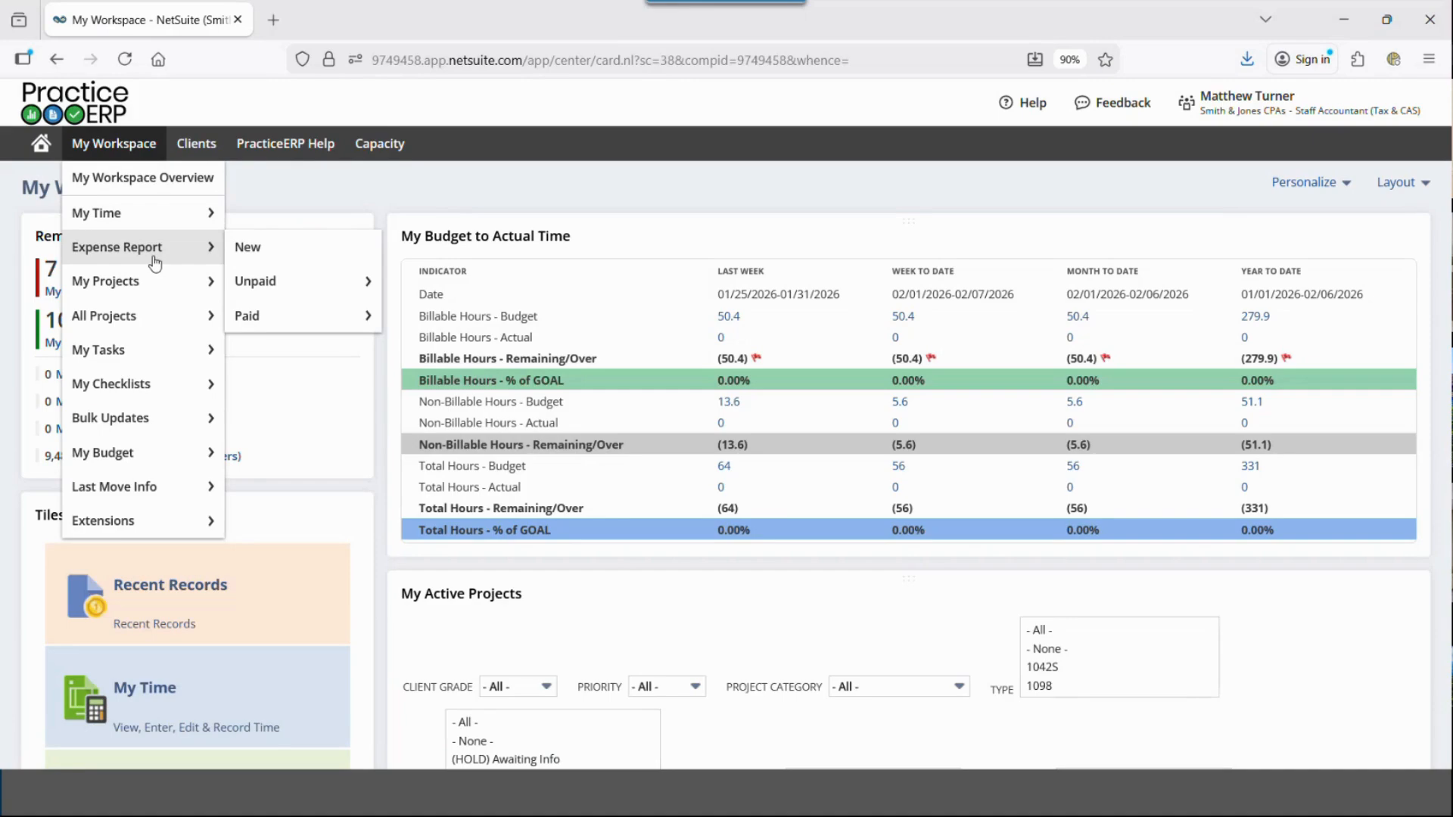
mouse_move(195, 286)
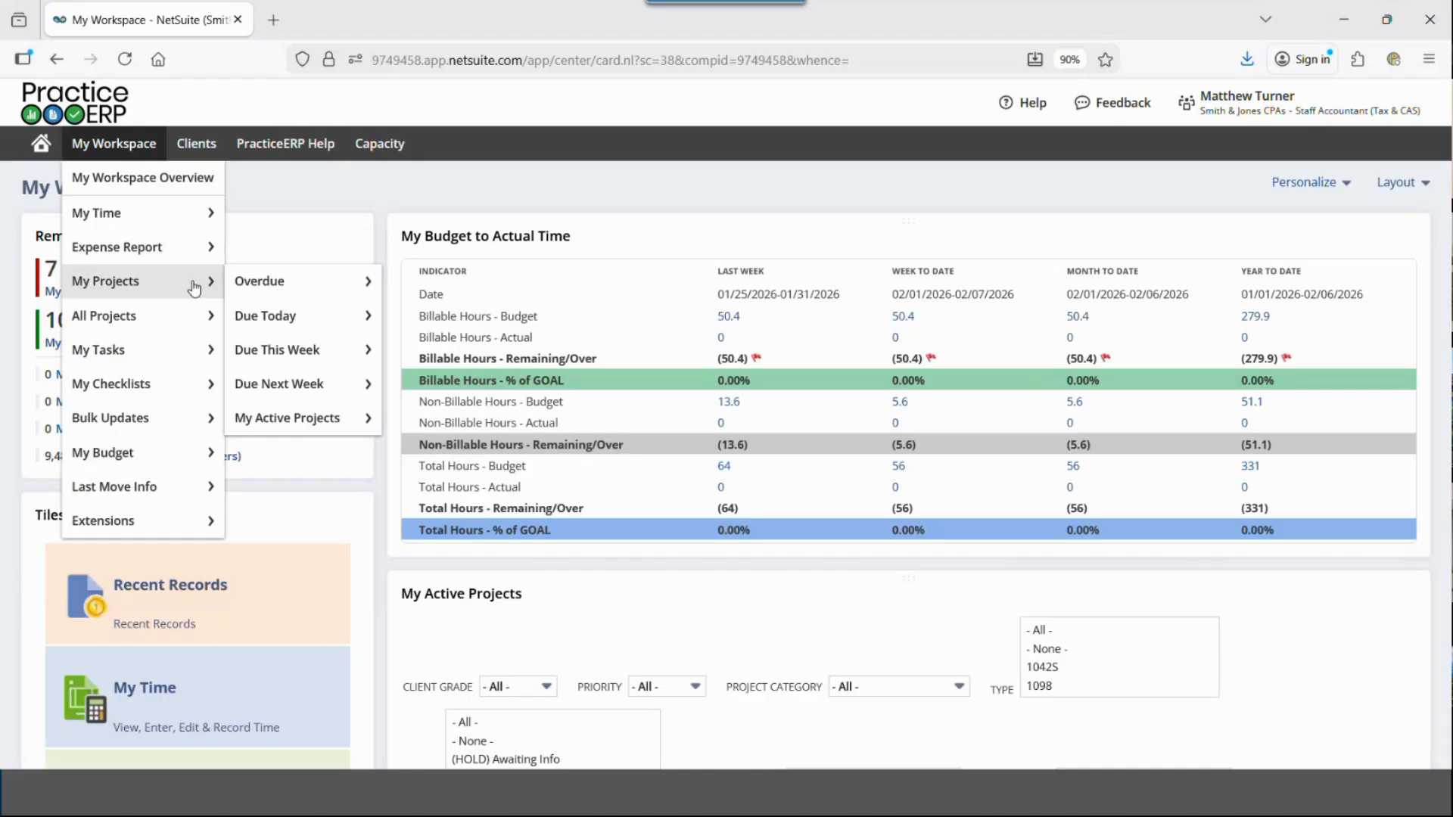
mouse_move(164, 327)
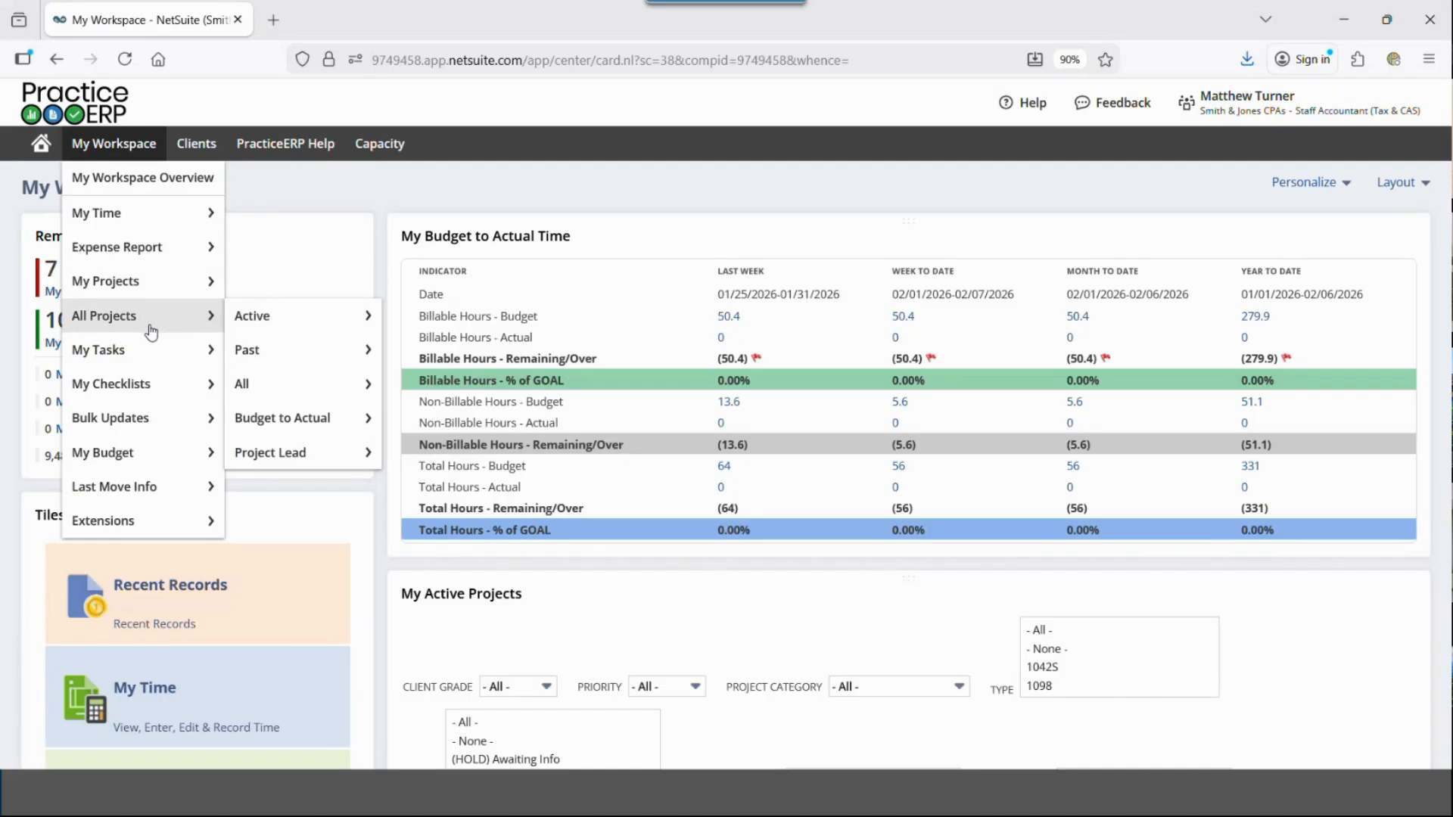
mouse_move(144, 360)
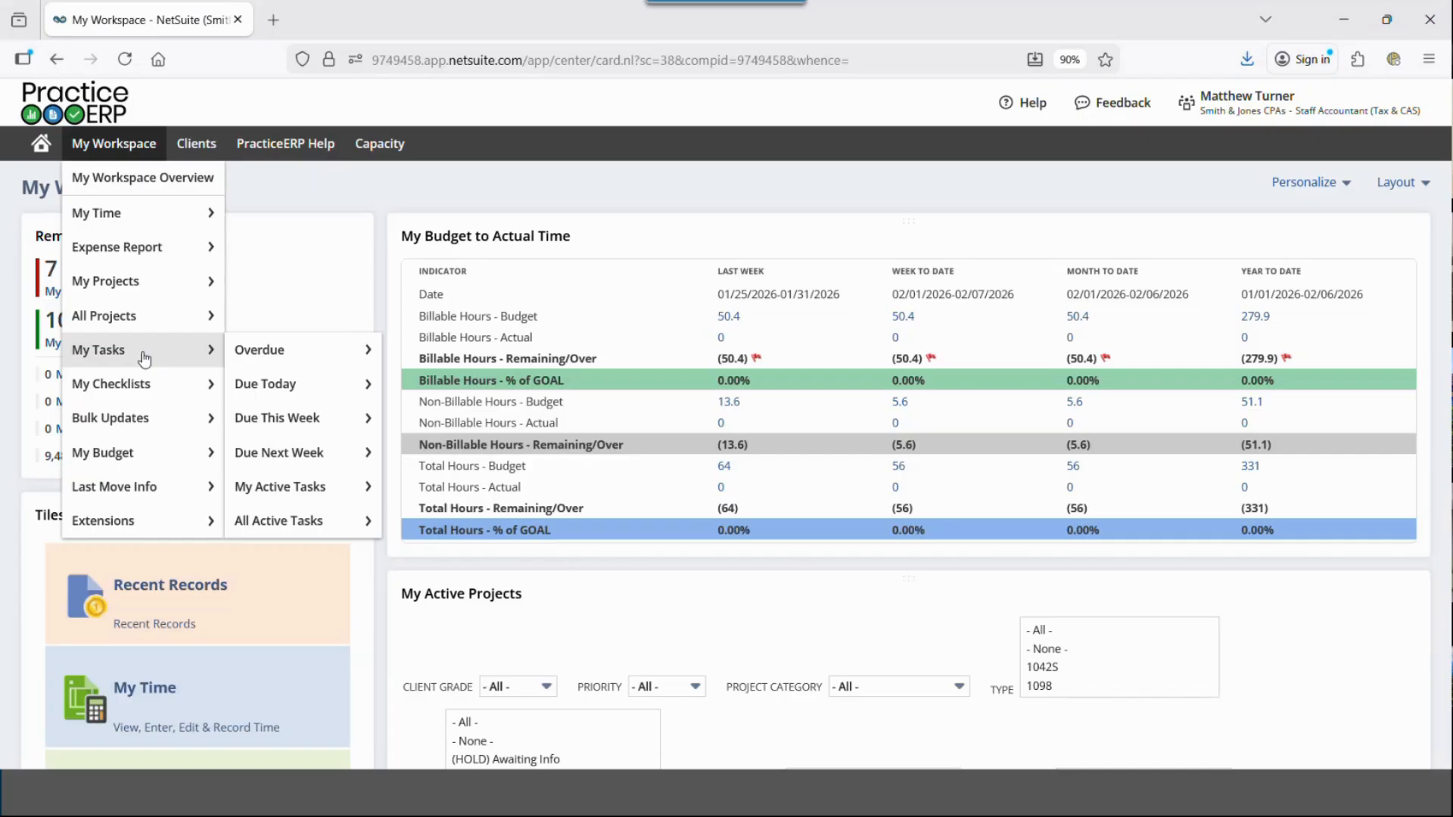
mouse_move(140, 393)
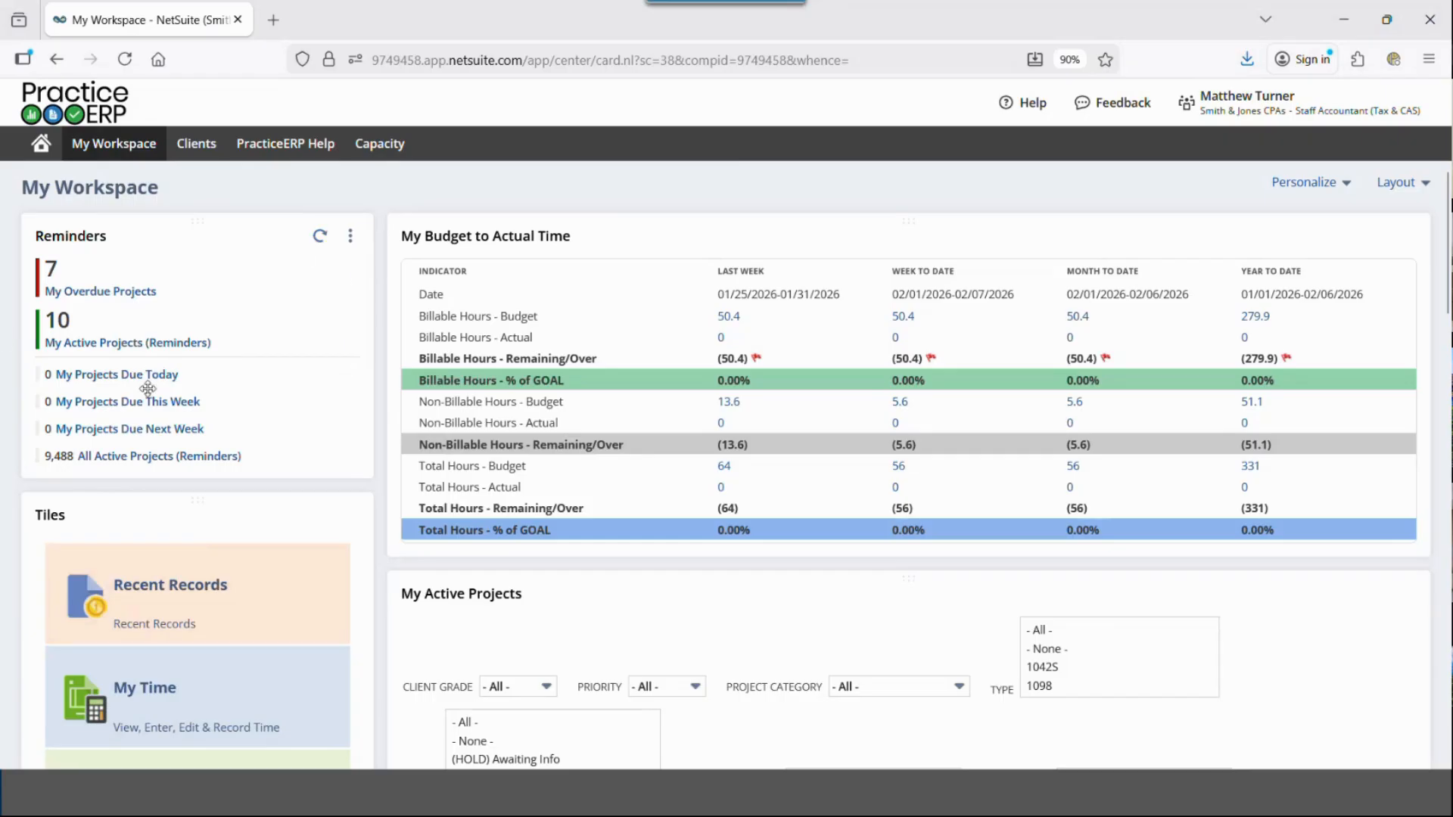
scroll(994, 306, down, 2)
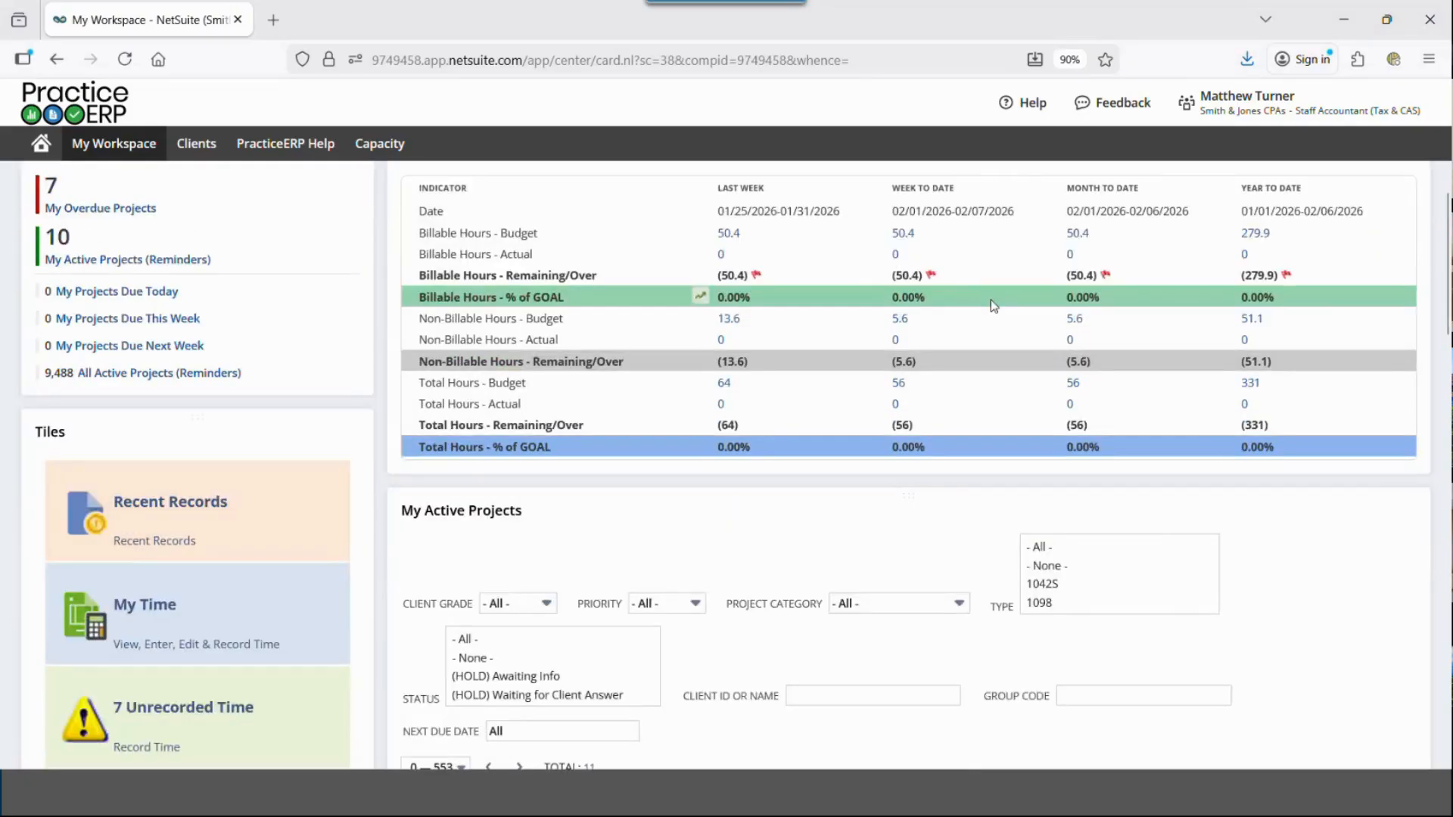
scroll(993, 306, up, 2)
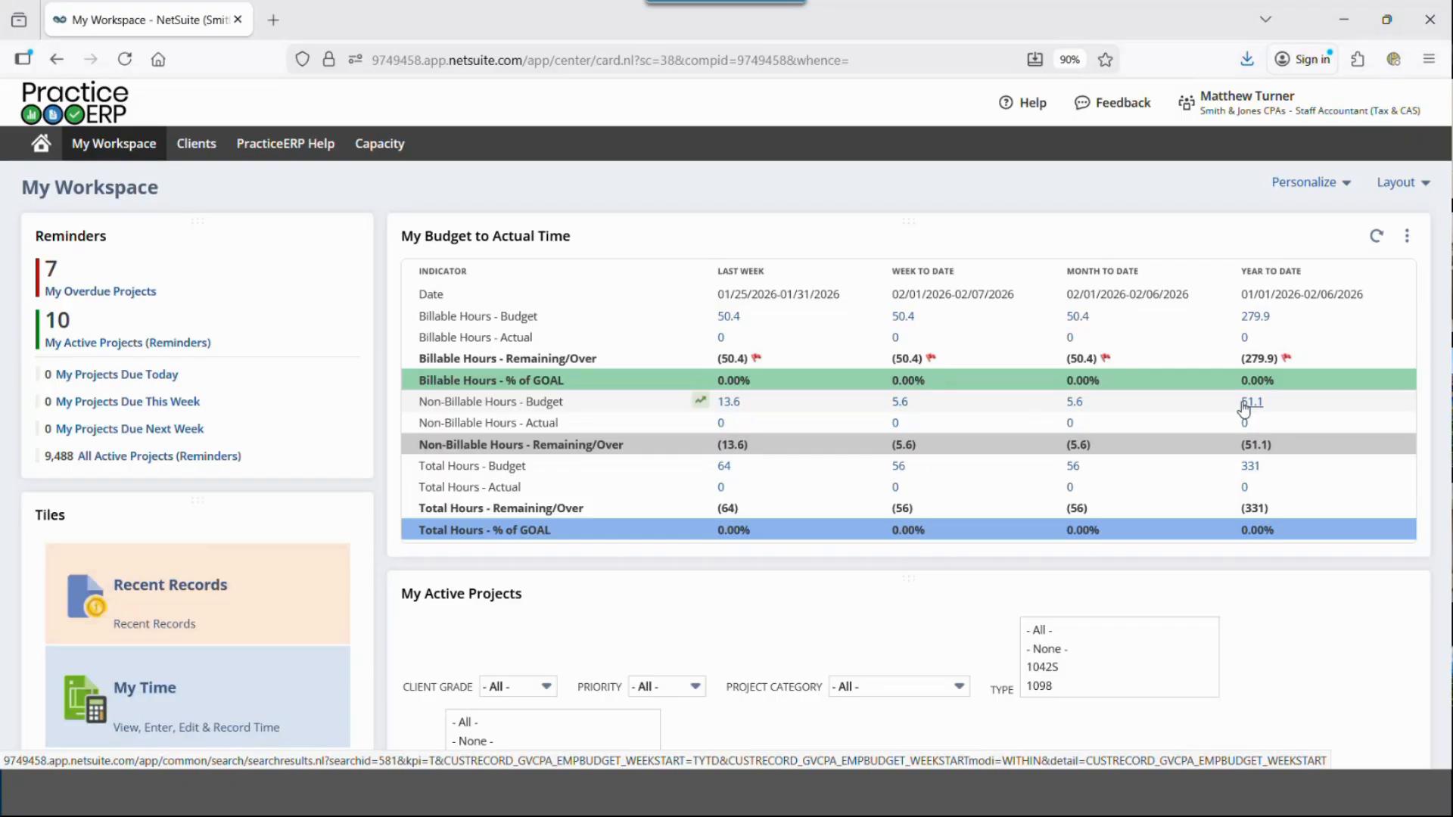
Step: Examine the My Active Projects list and the All Active Projects list of Tax - 1040 Individual projects assigned to the 1040 Team
click(1407, 235)
scroll(1383, 291, down, 4)
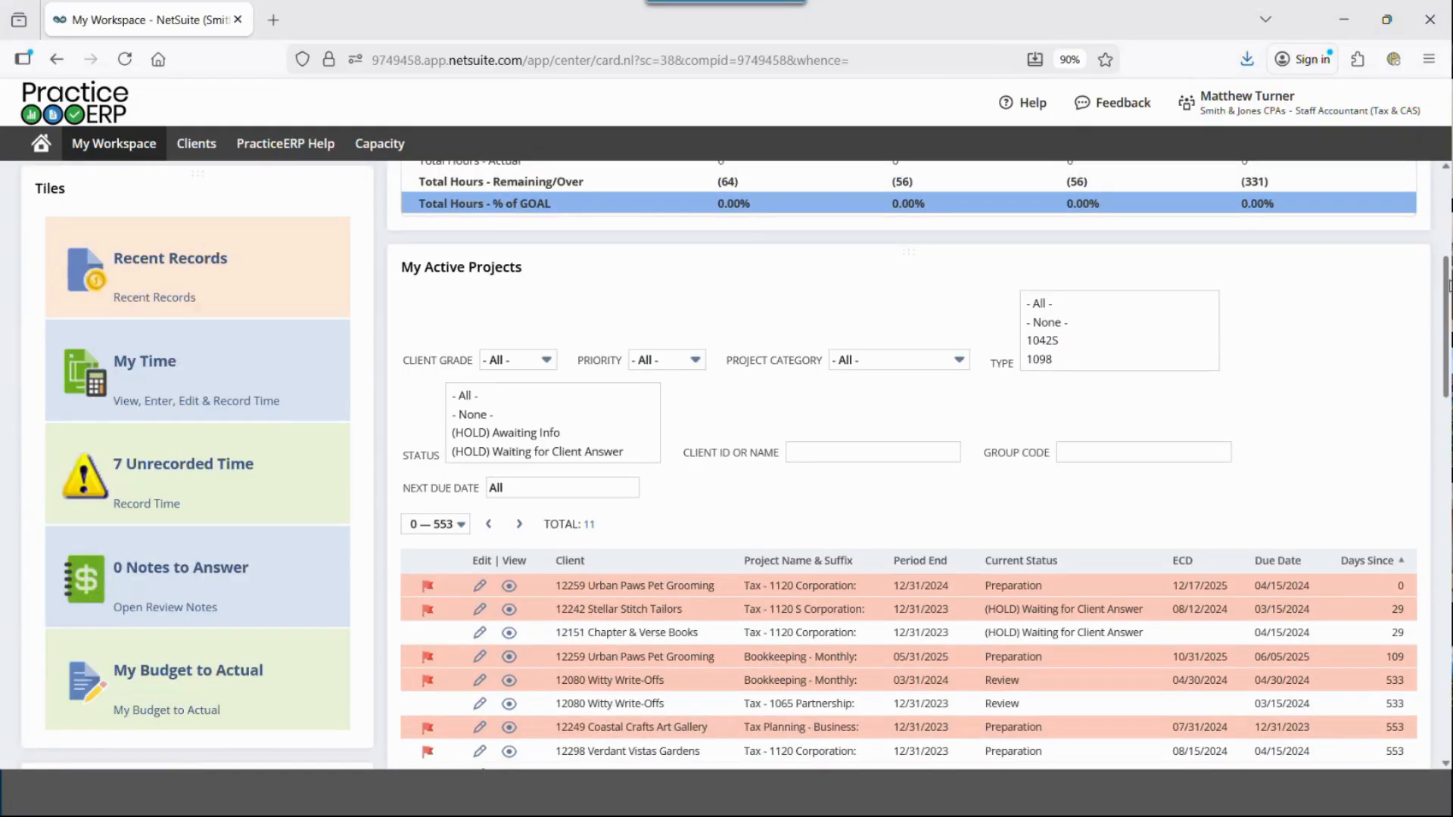
scroll(1447, 284, down, 1)
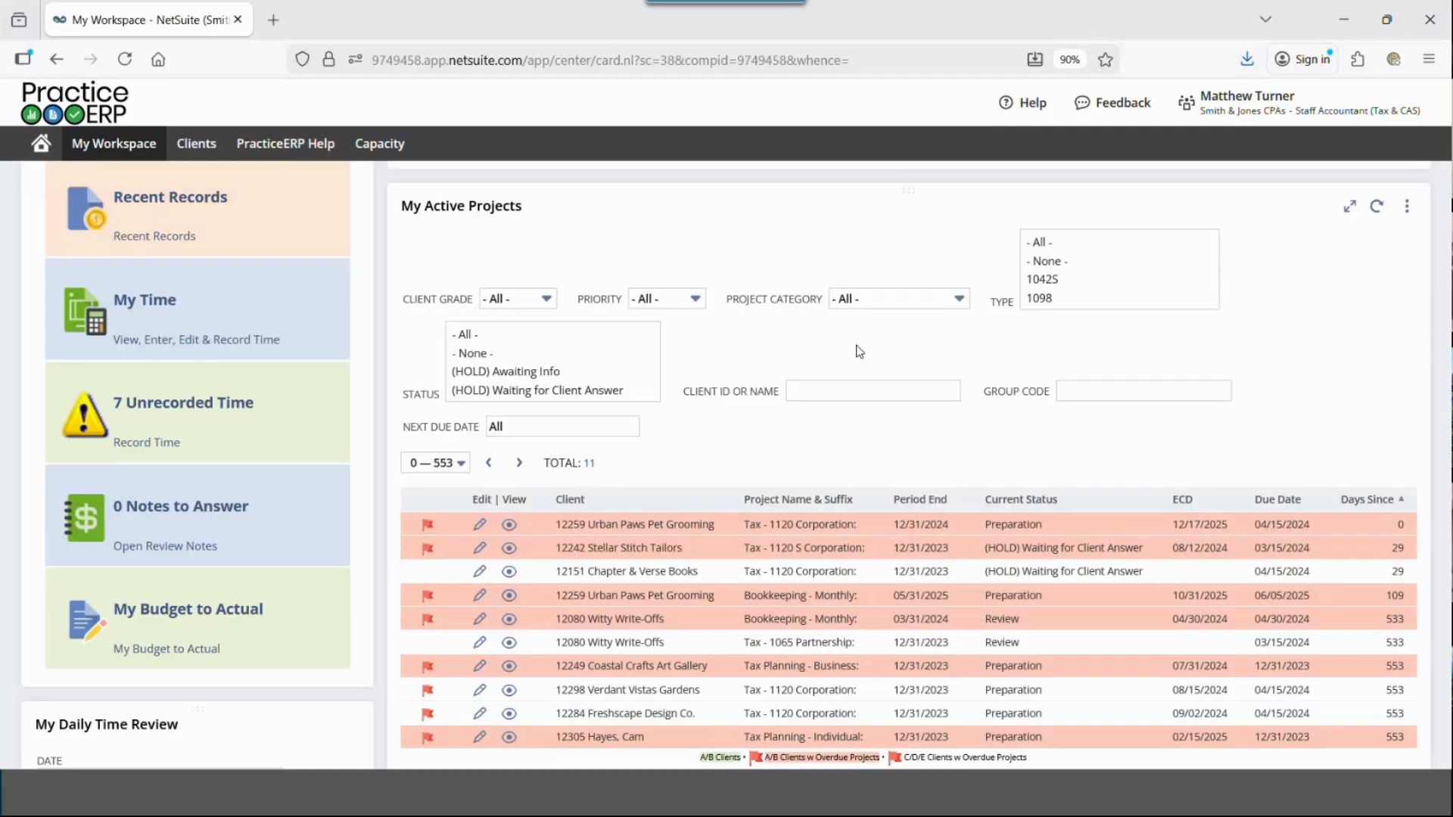
scroll(666, 452, down, 1)
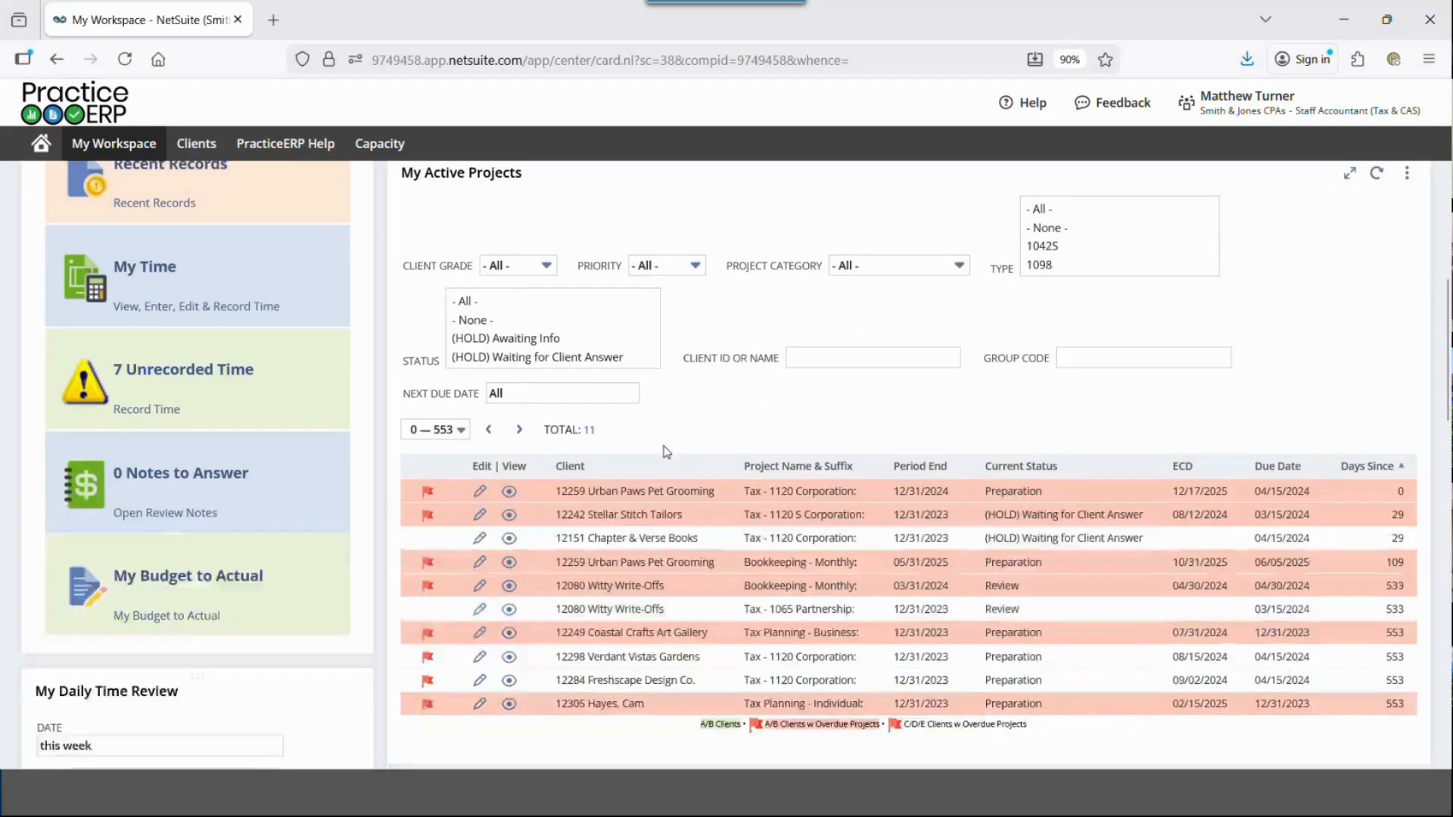
scroll(666, 452, down, 10)
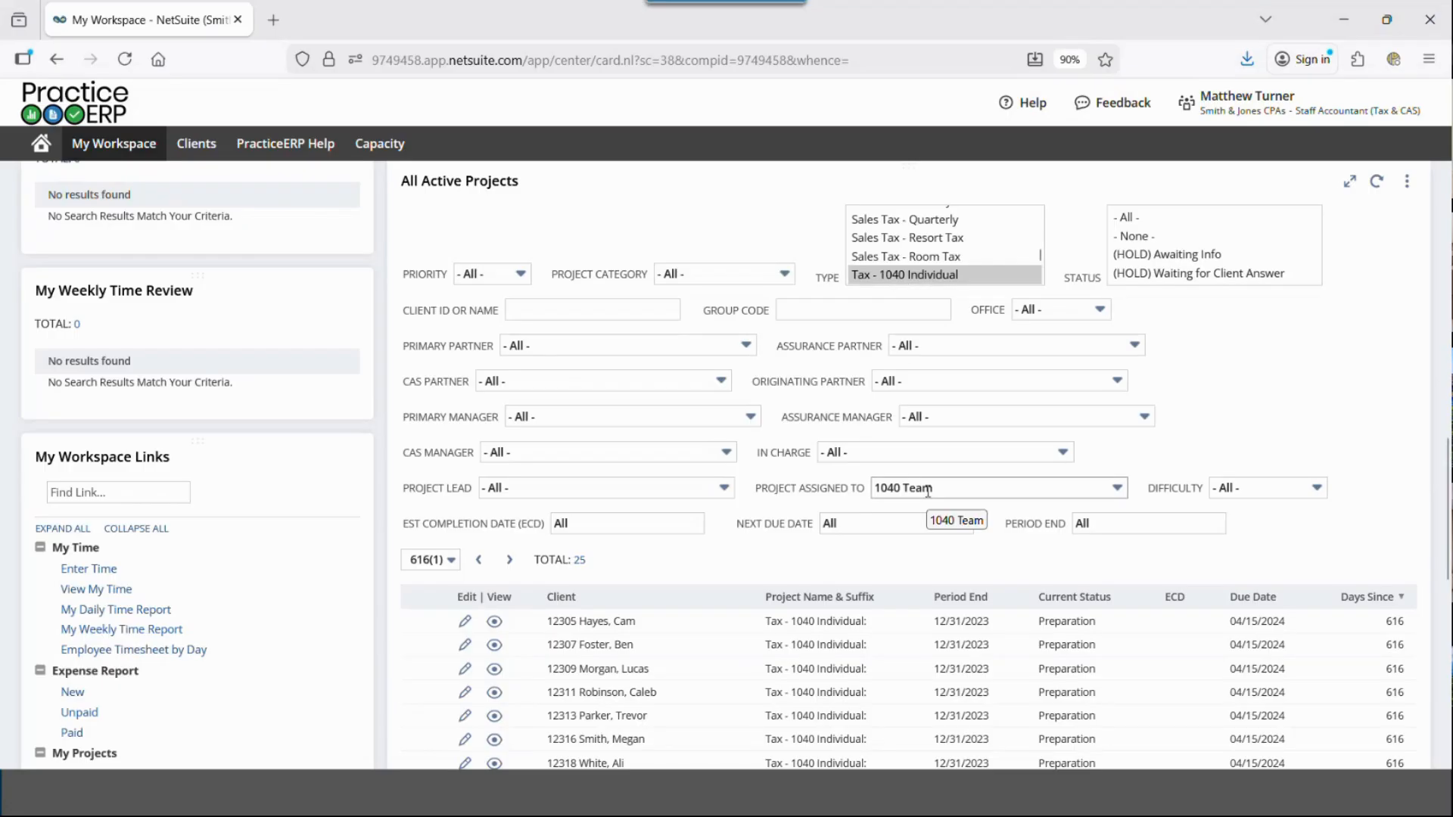
scroll(1391, 448, down, 3)
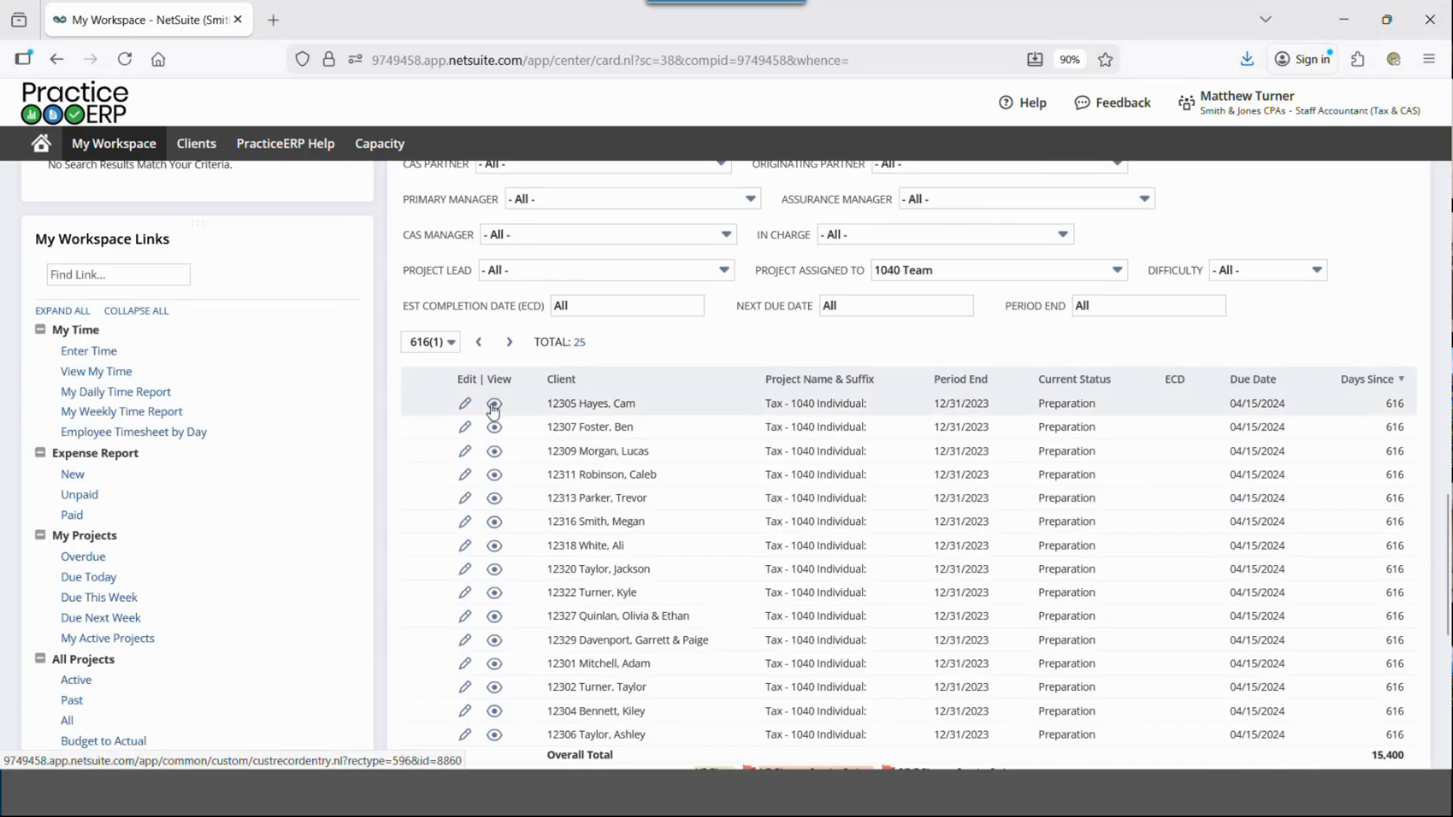
scroll(1010, 488, up, 6)
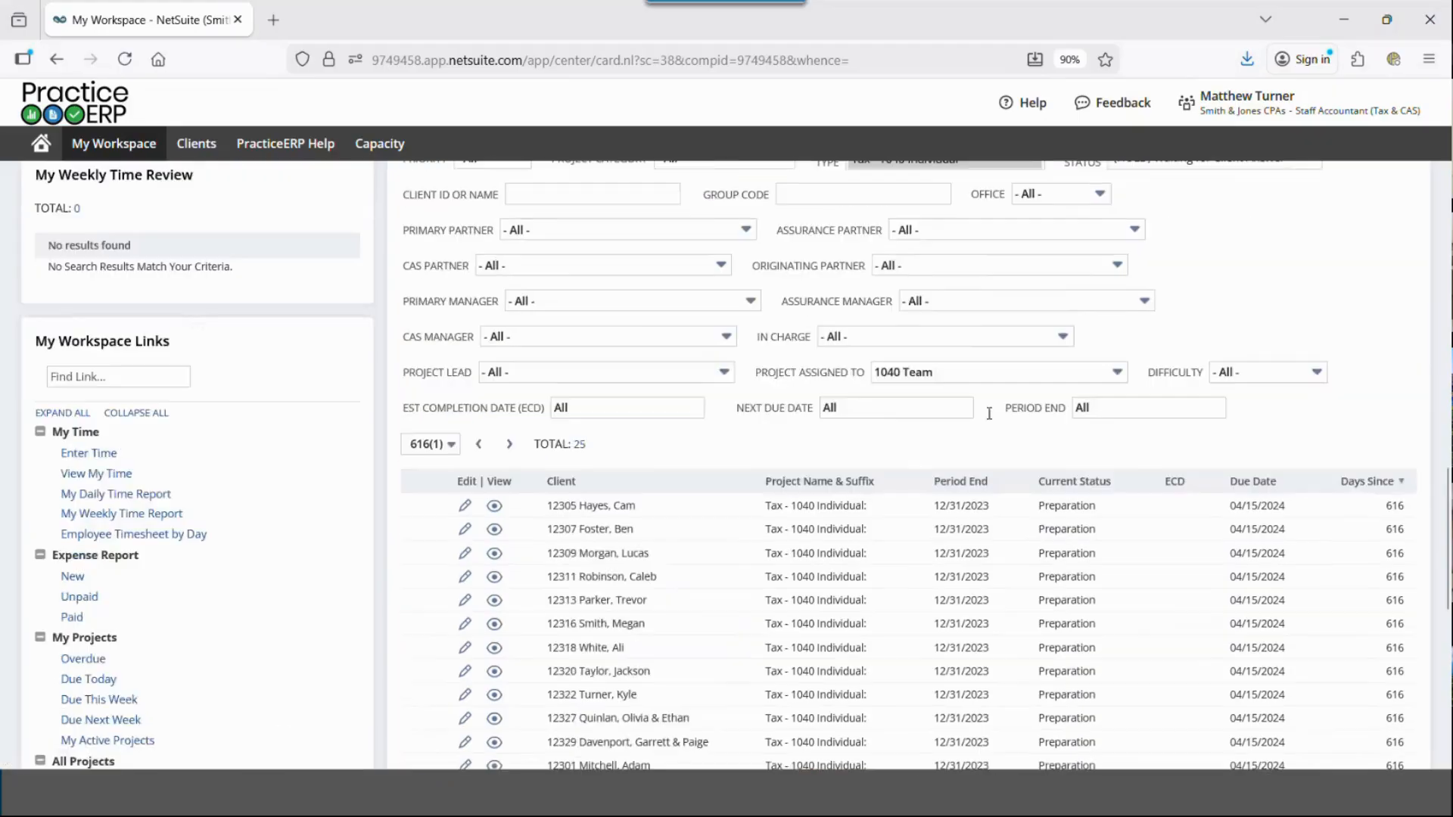
scroll(1010, 488, up, 10)
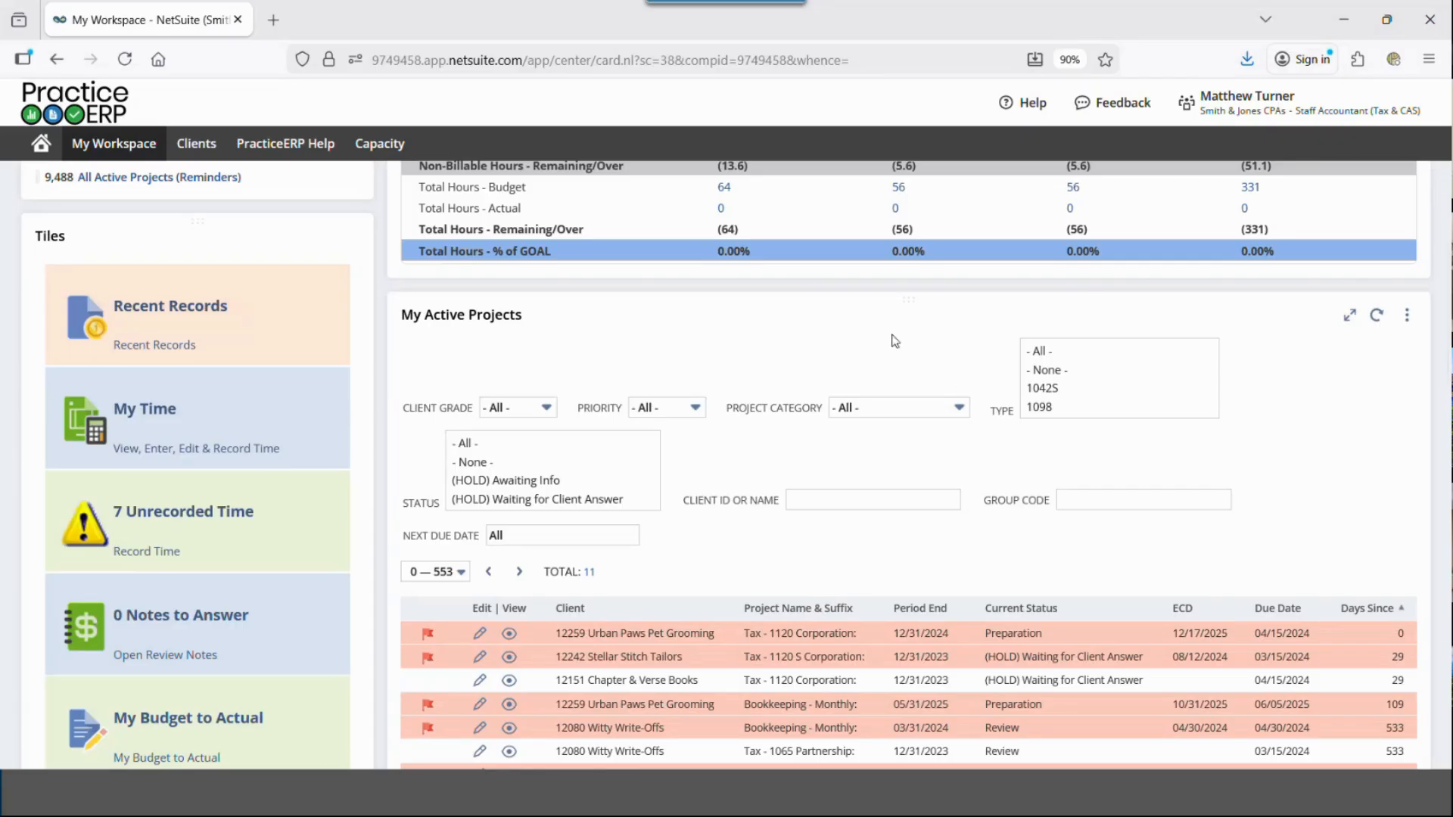
scroll(973, 410, down, 2)
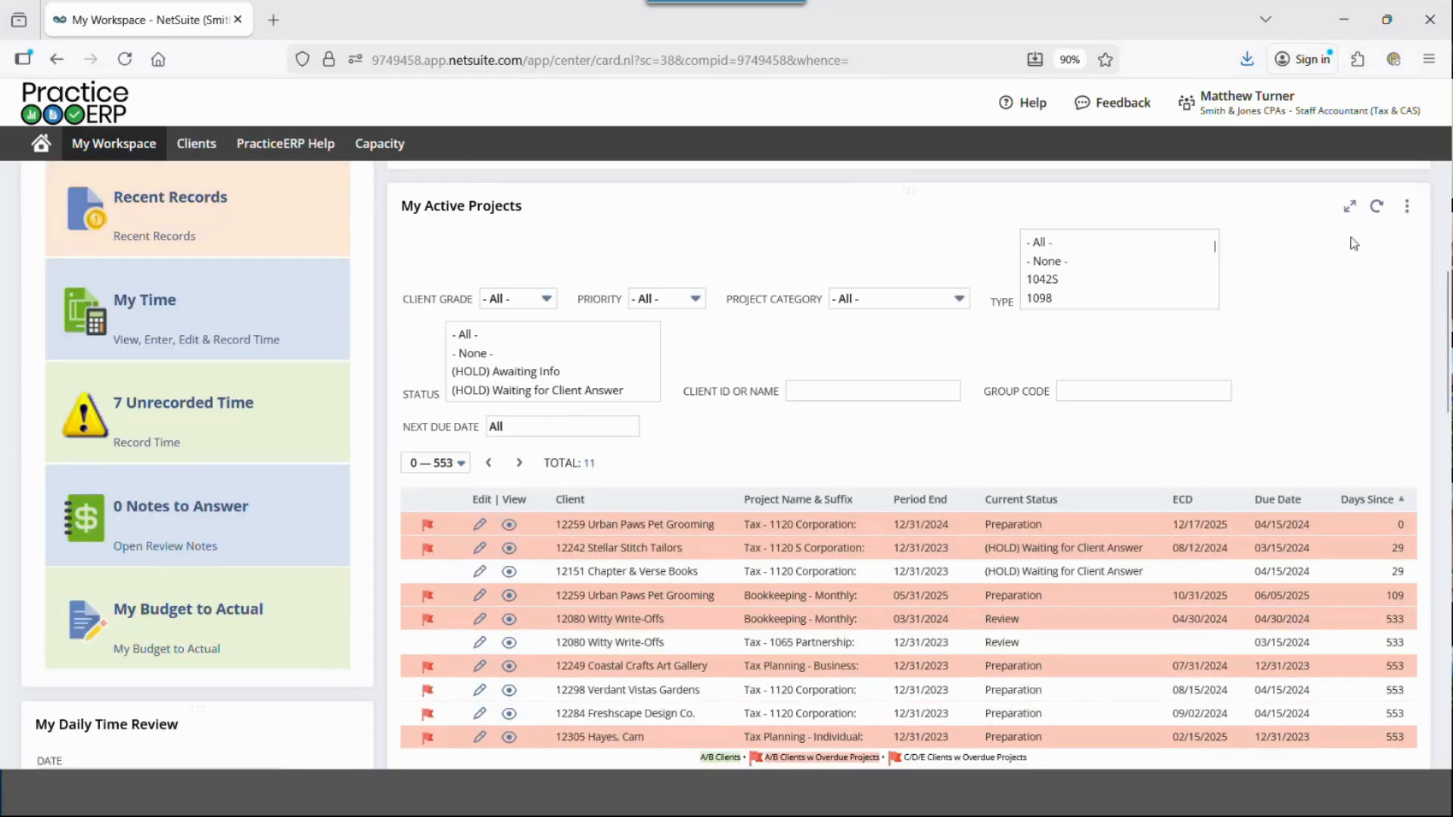
drag(1446, 349, 1448, 347)
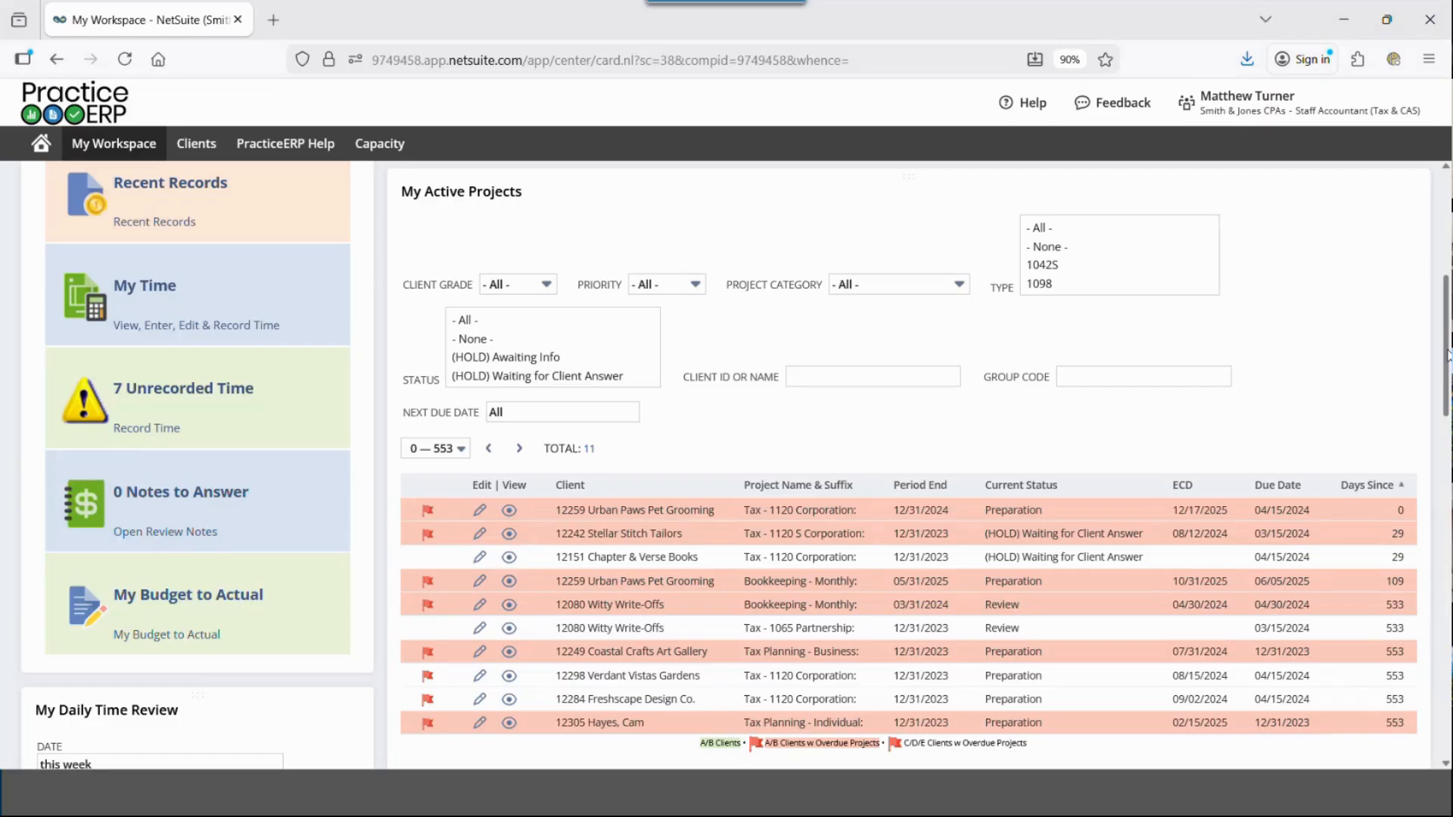
scroll(1448, 355, up, 3)
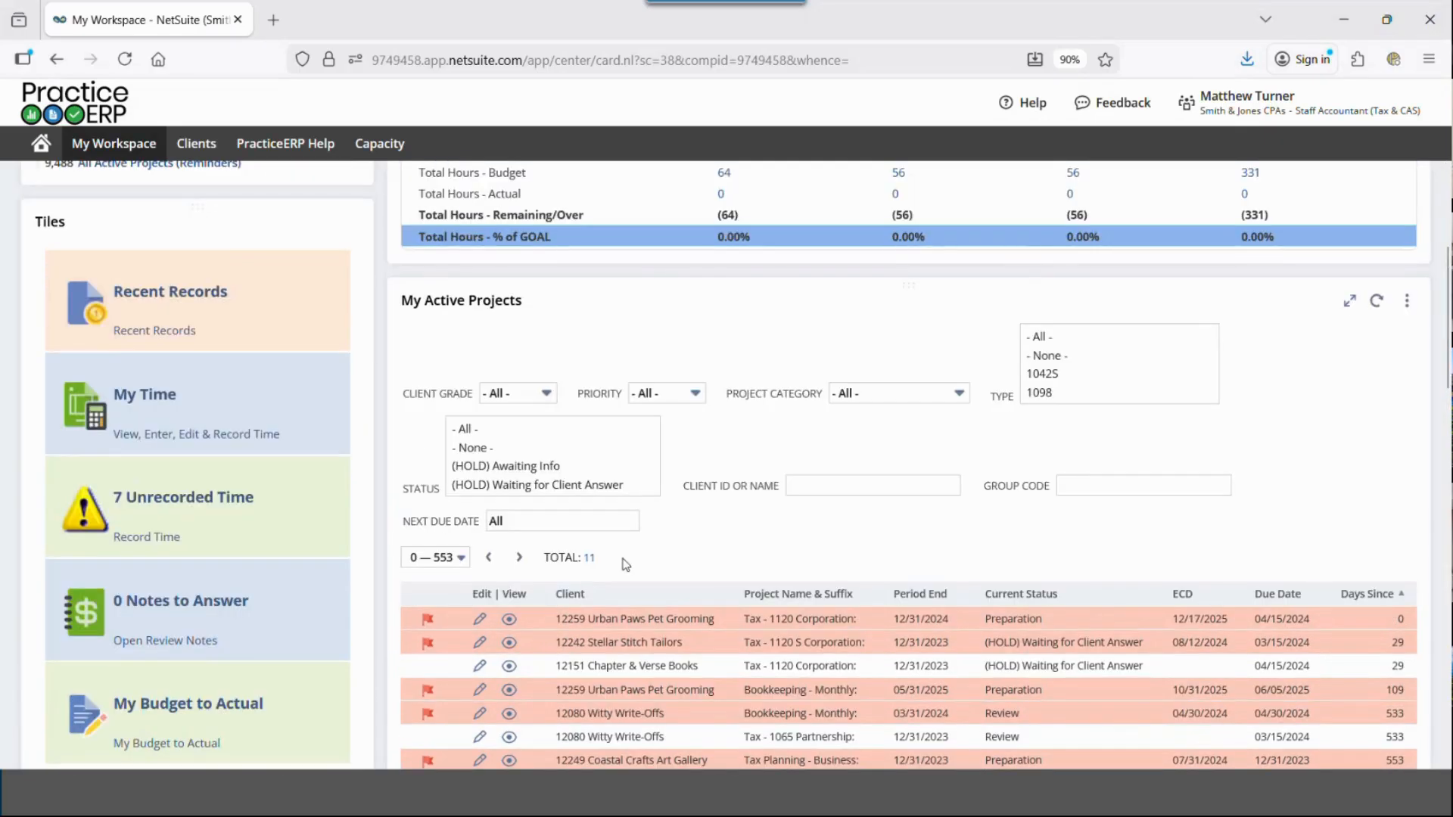
scroll(587, 473, down, 3)
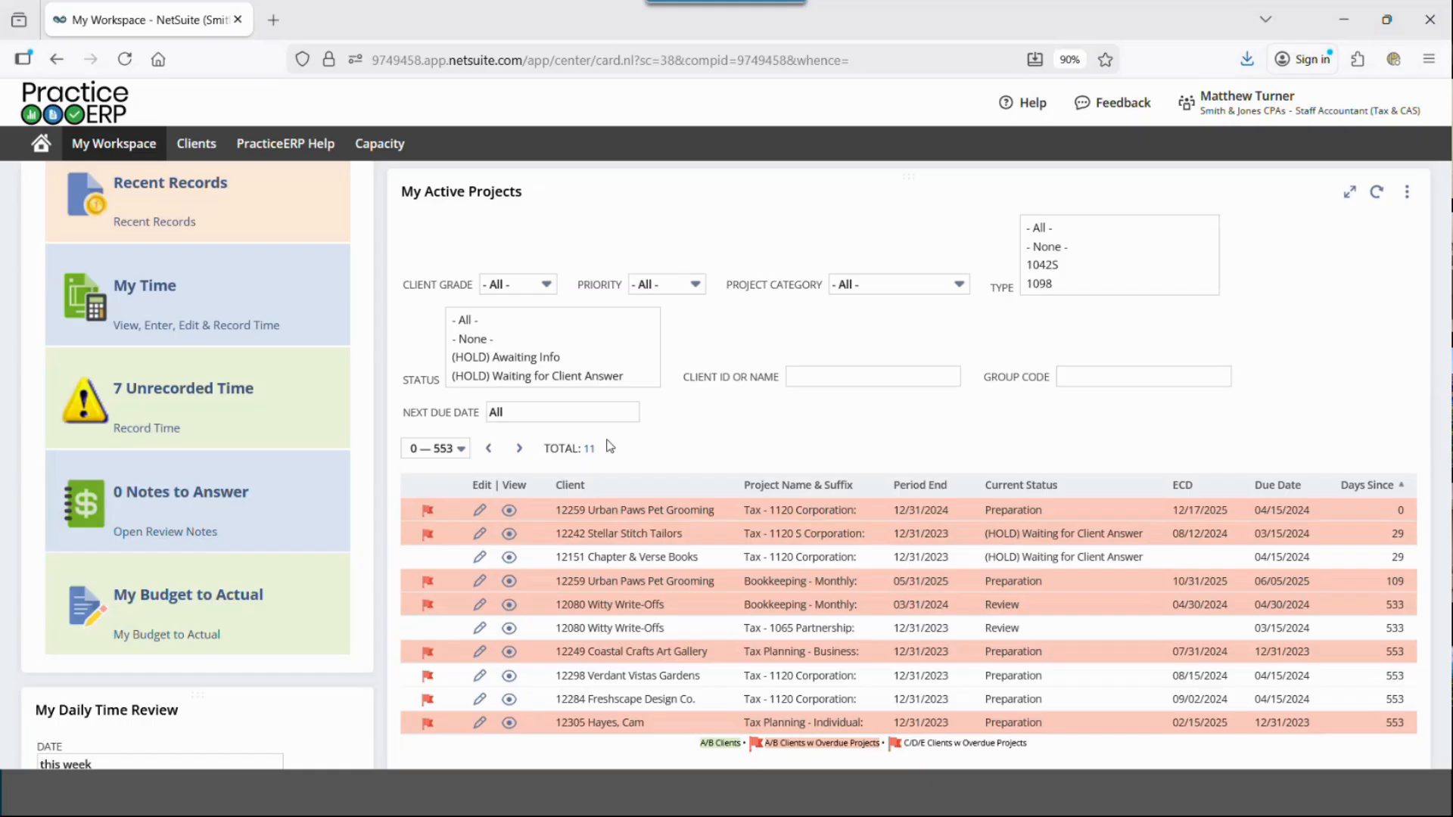
Step: Review the available Project Category and Type filter options for My Active Projects
click(889, 284)
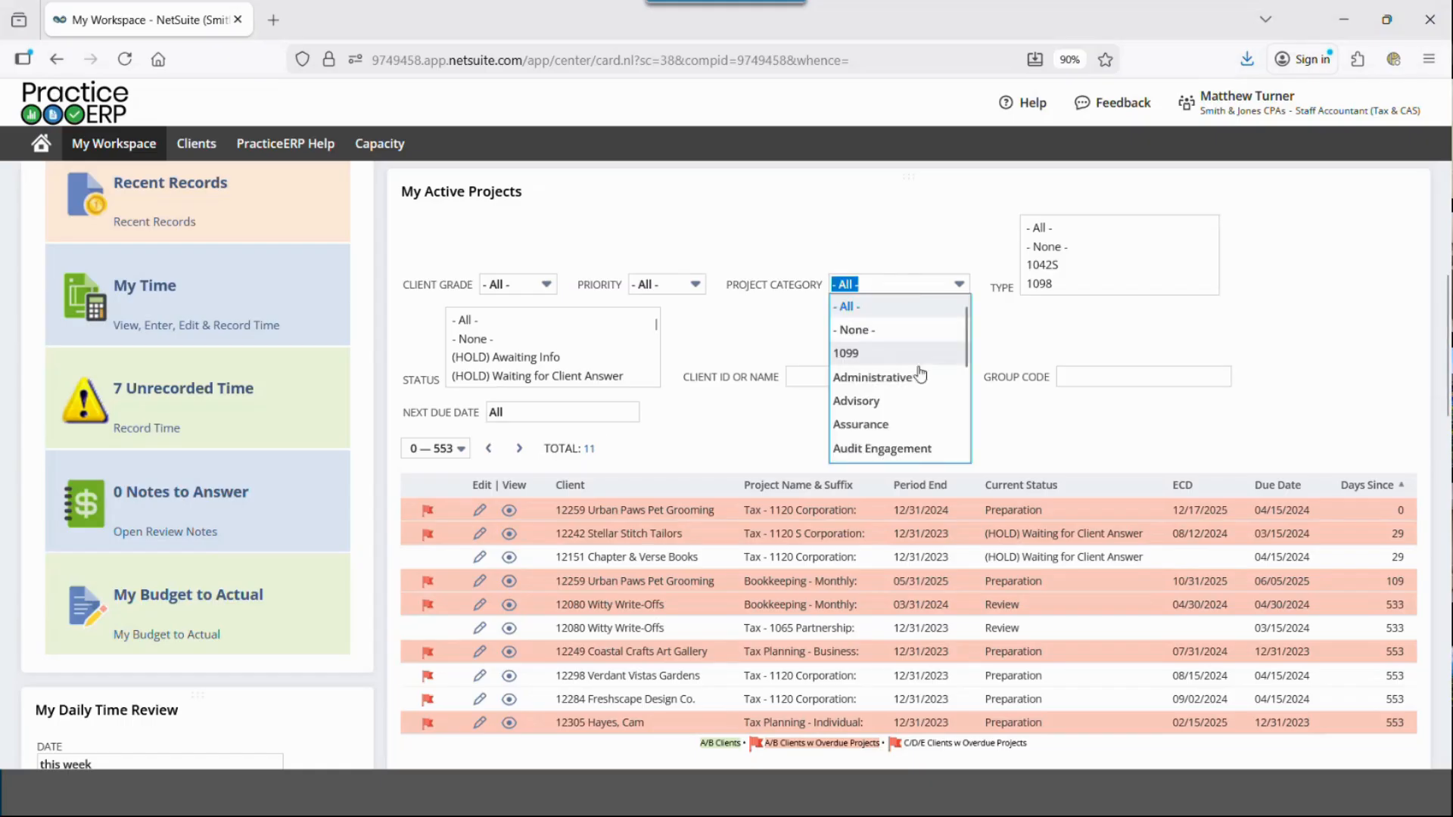
scroll(918, 378, down, 3)
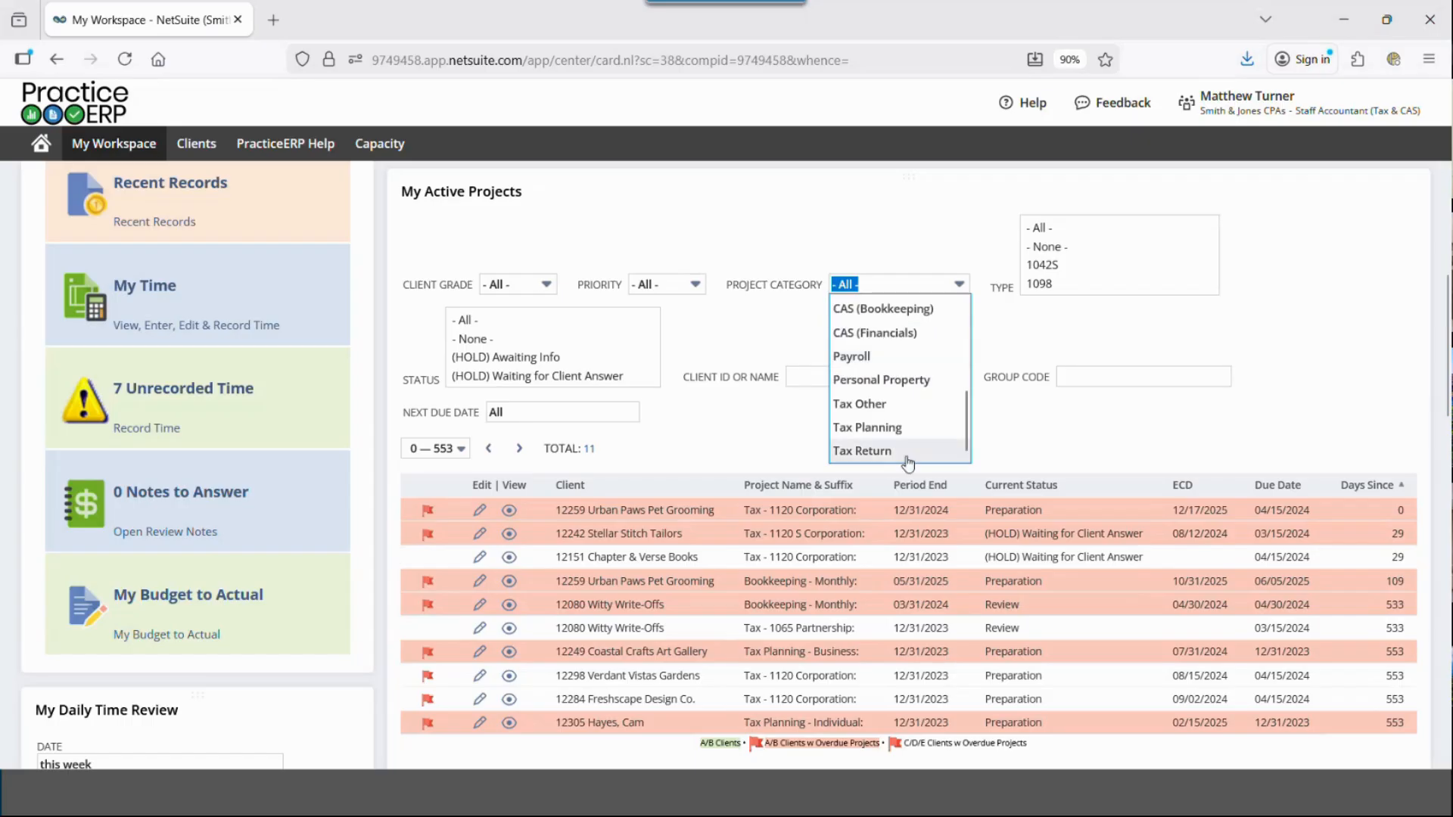
scroll(896, 454, up, 4)
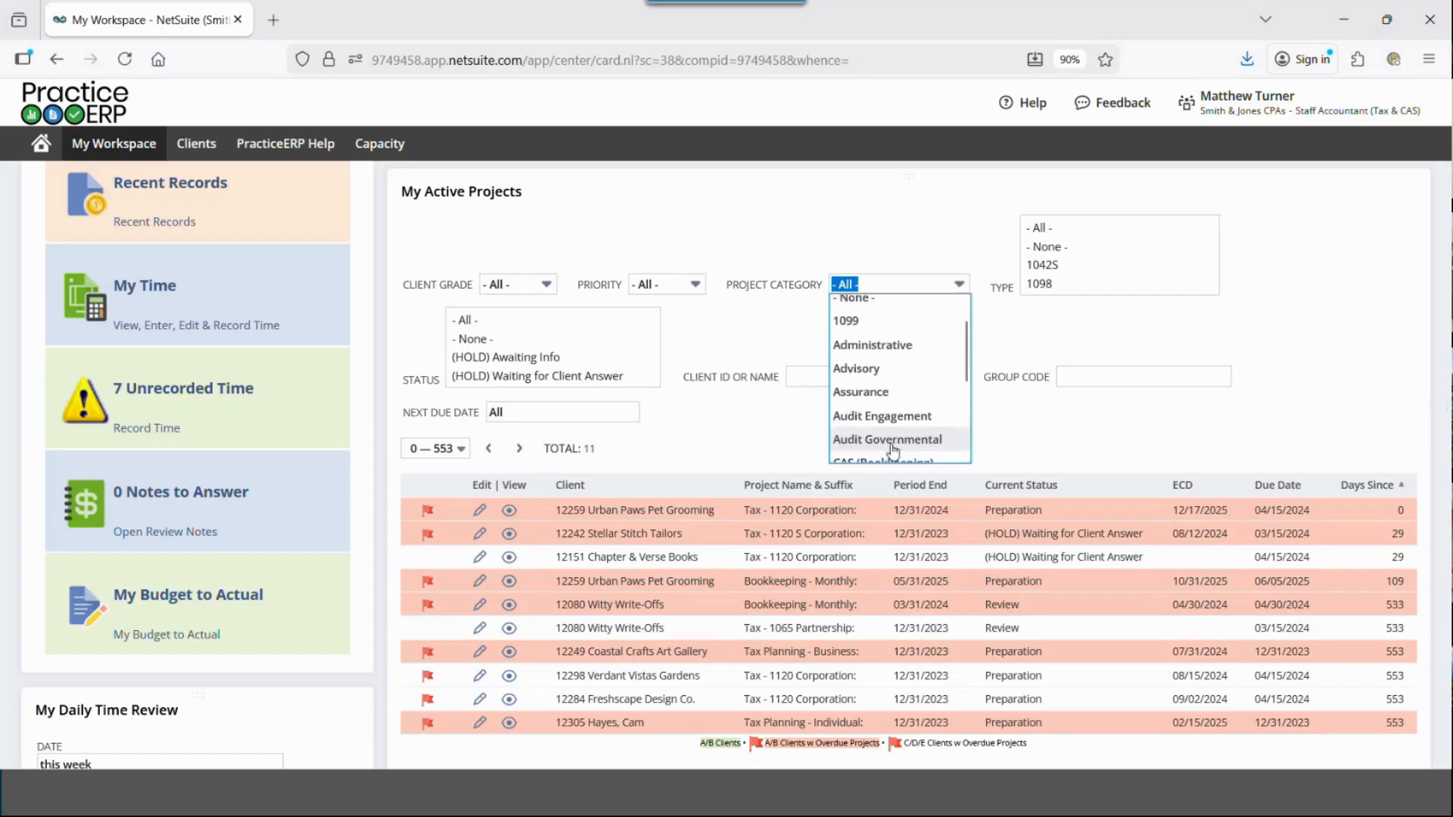
click(1156, 337)
scroll(1098, 259, down, 5)
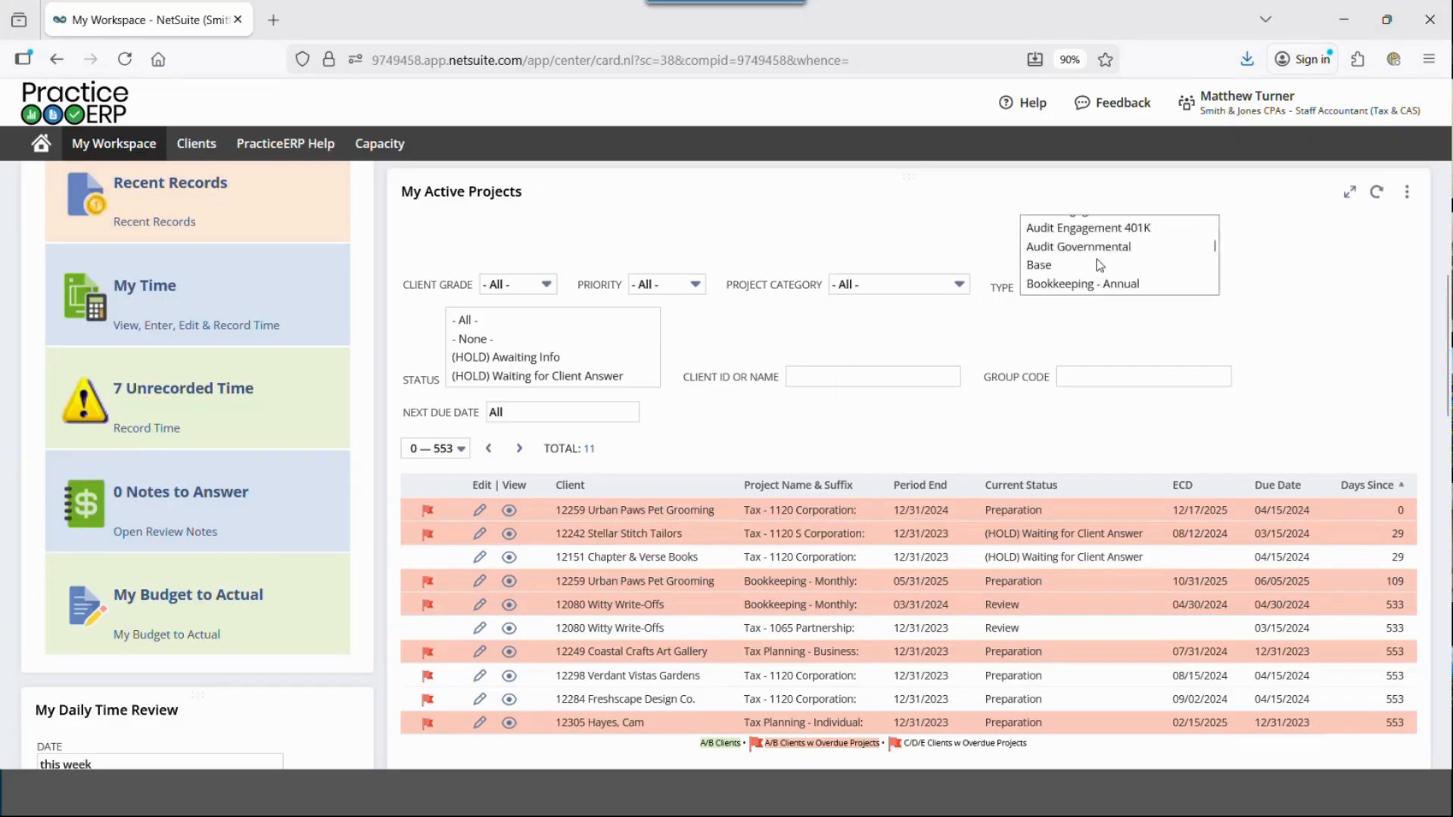
scroll(1097, 253, up, 2)
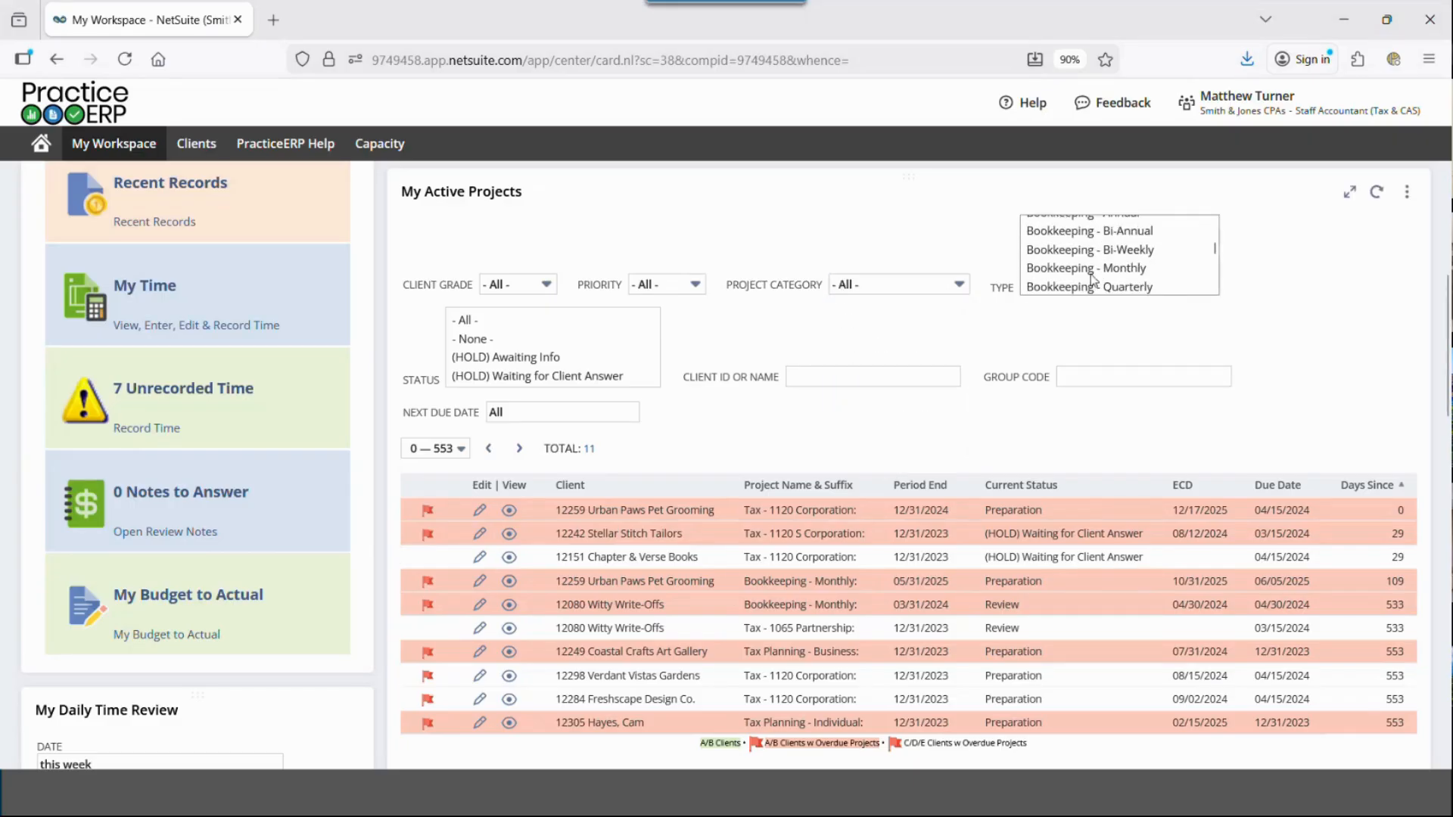
scroll(1090, 259, down, 8)
scroll(1088, 262, down, 8)
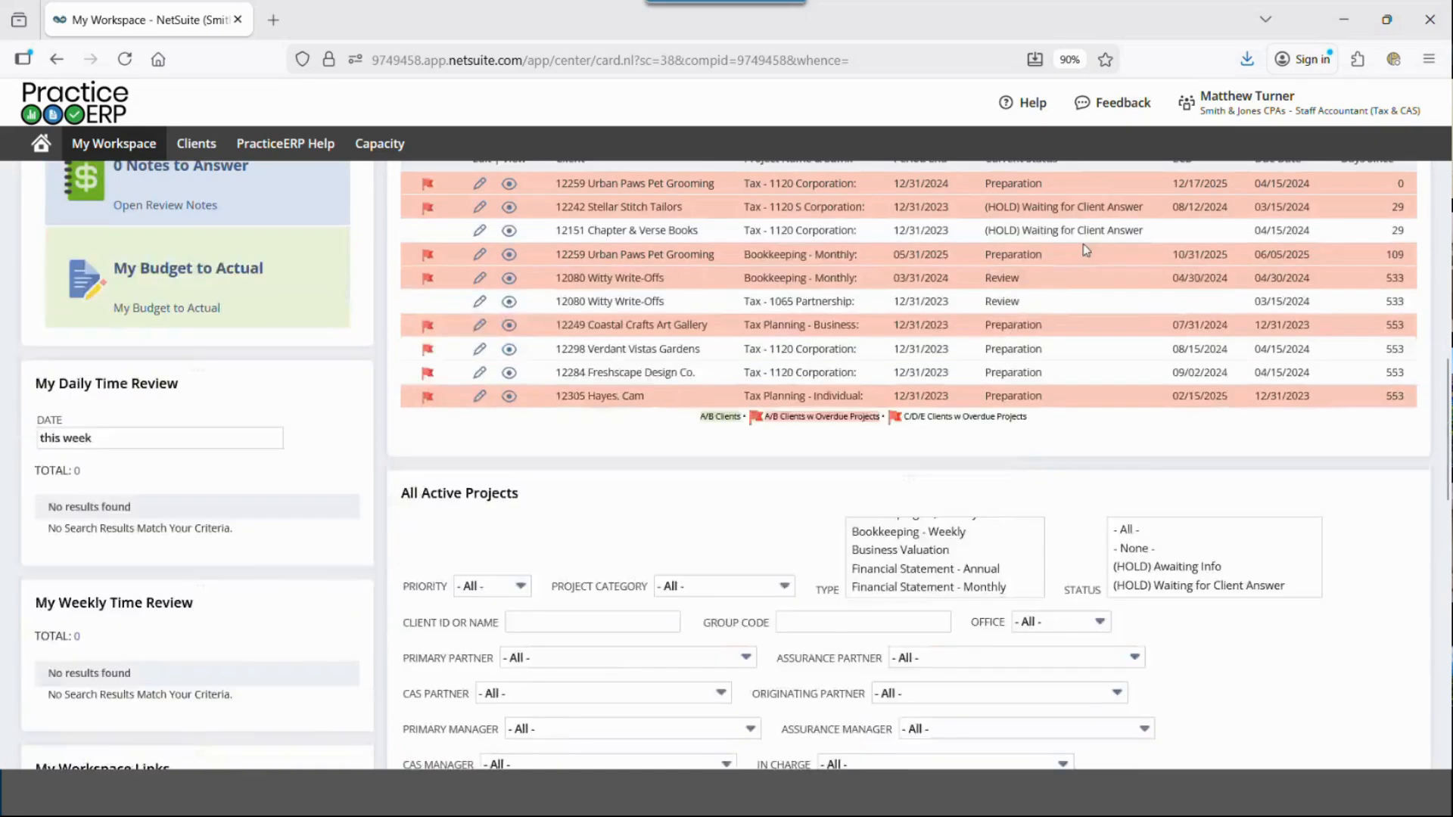
scroll(1087, 269, up, 8)
scroll(1094, 478, up, 10)
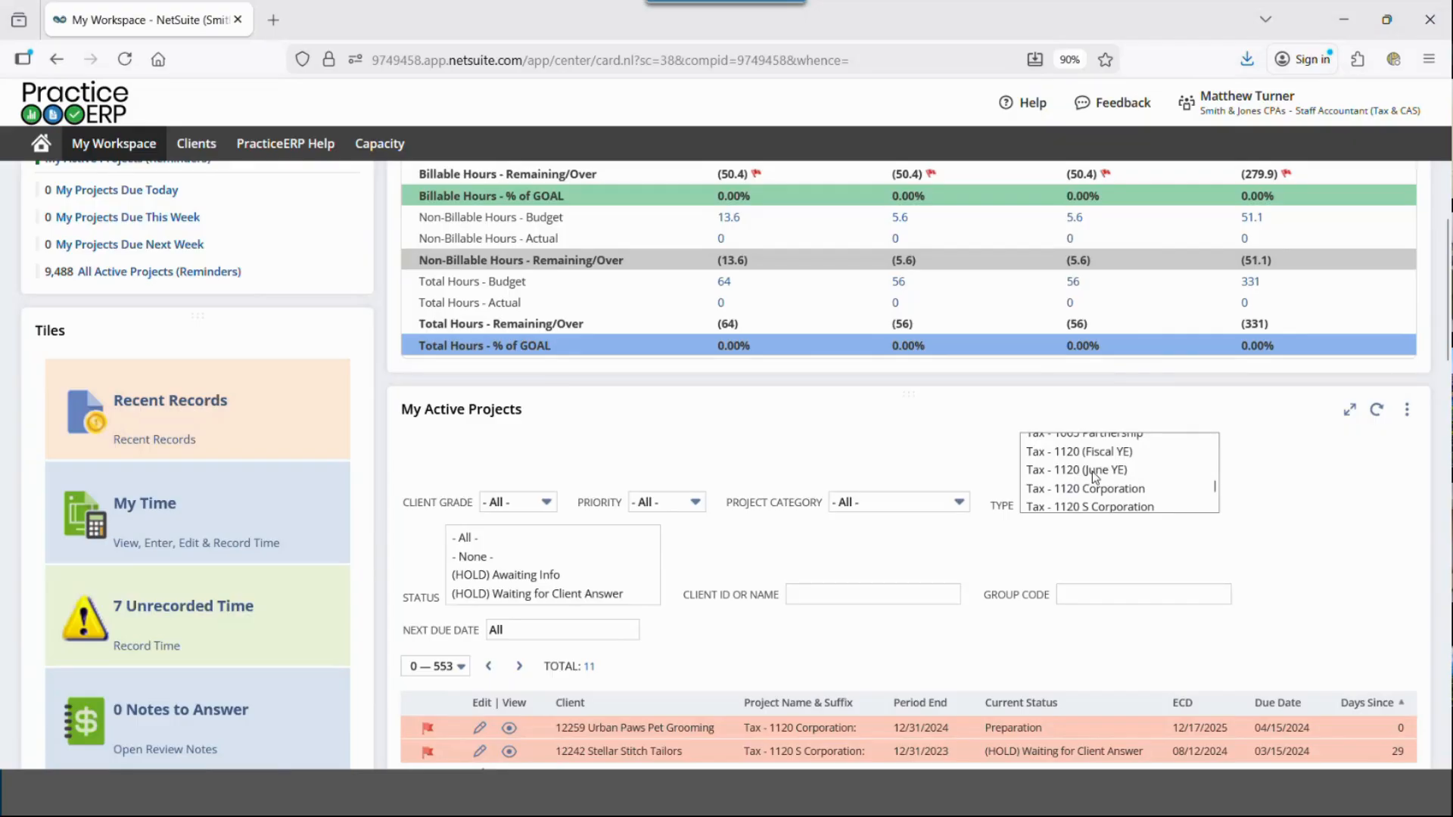
Step: Review the Priority and Client Grade filter options for My Active Projects, and check the dates and highlighting of the listed projects
click(686, 500)
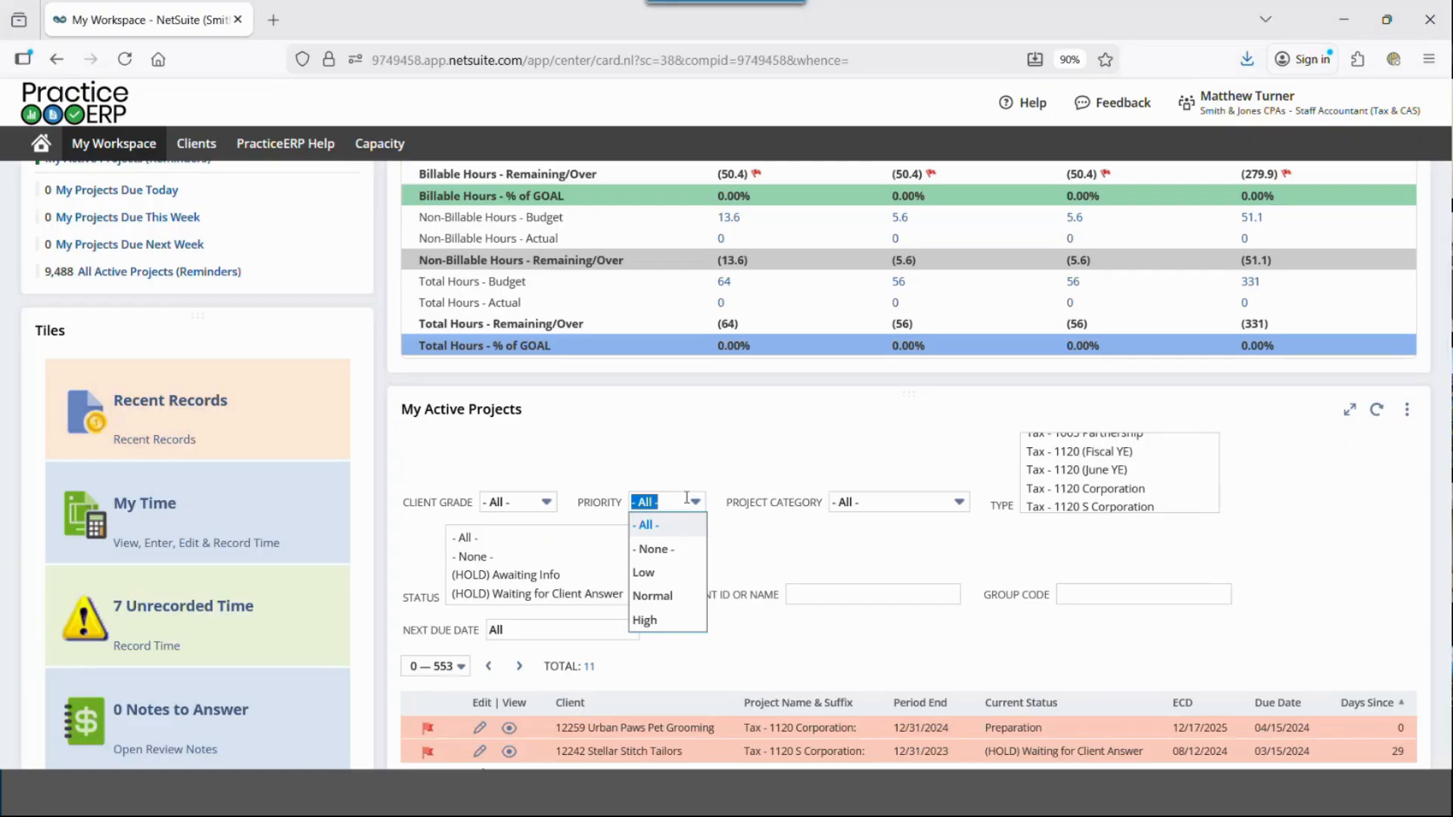
click(589, 461)
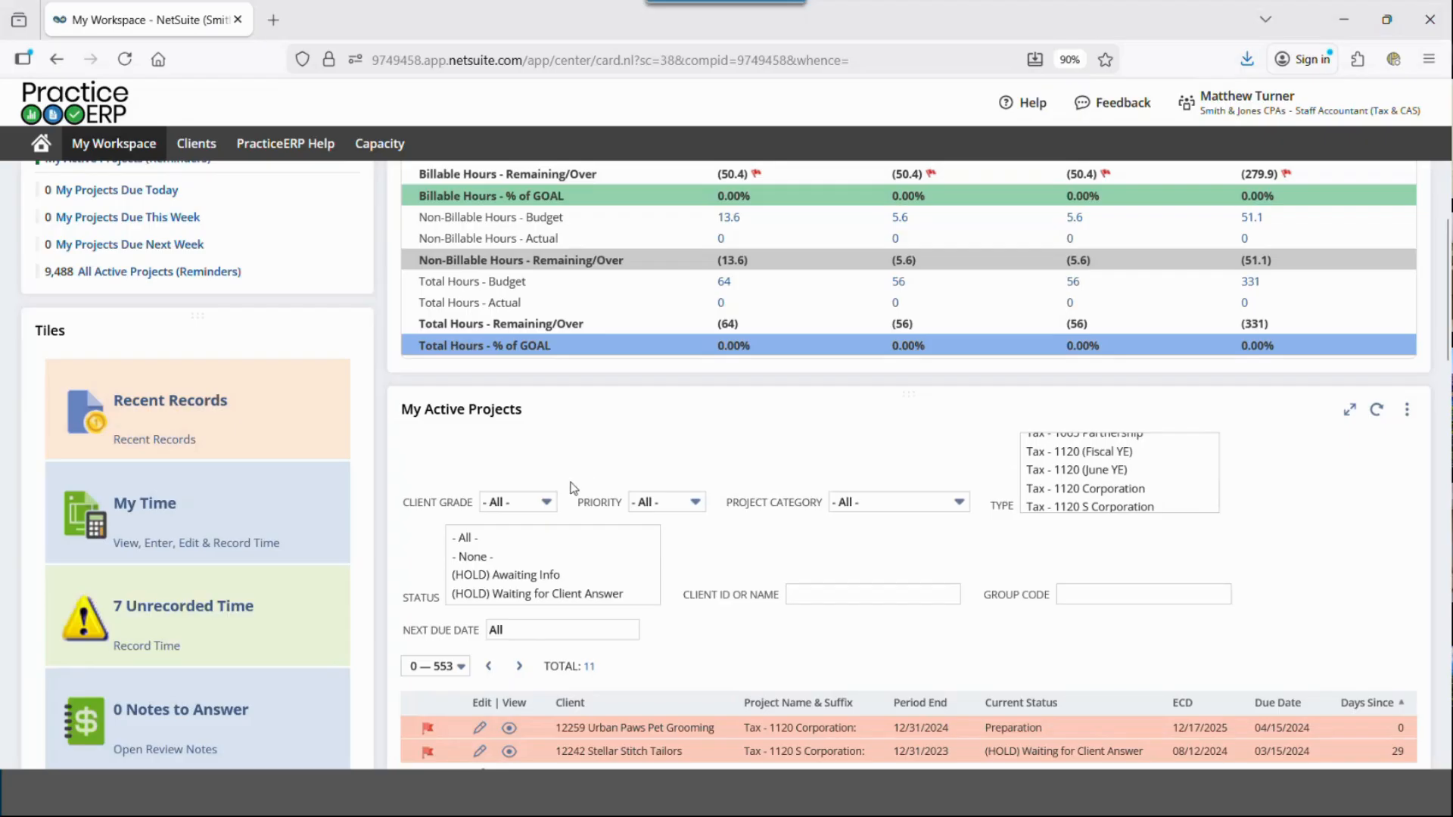
click(546, 502)
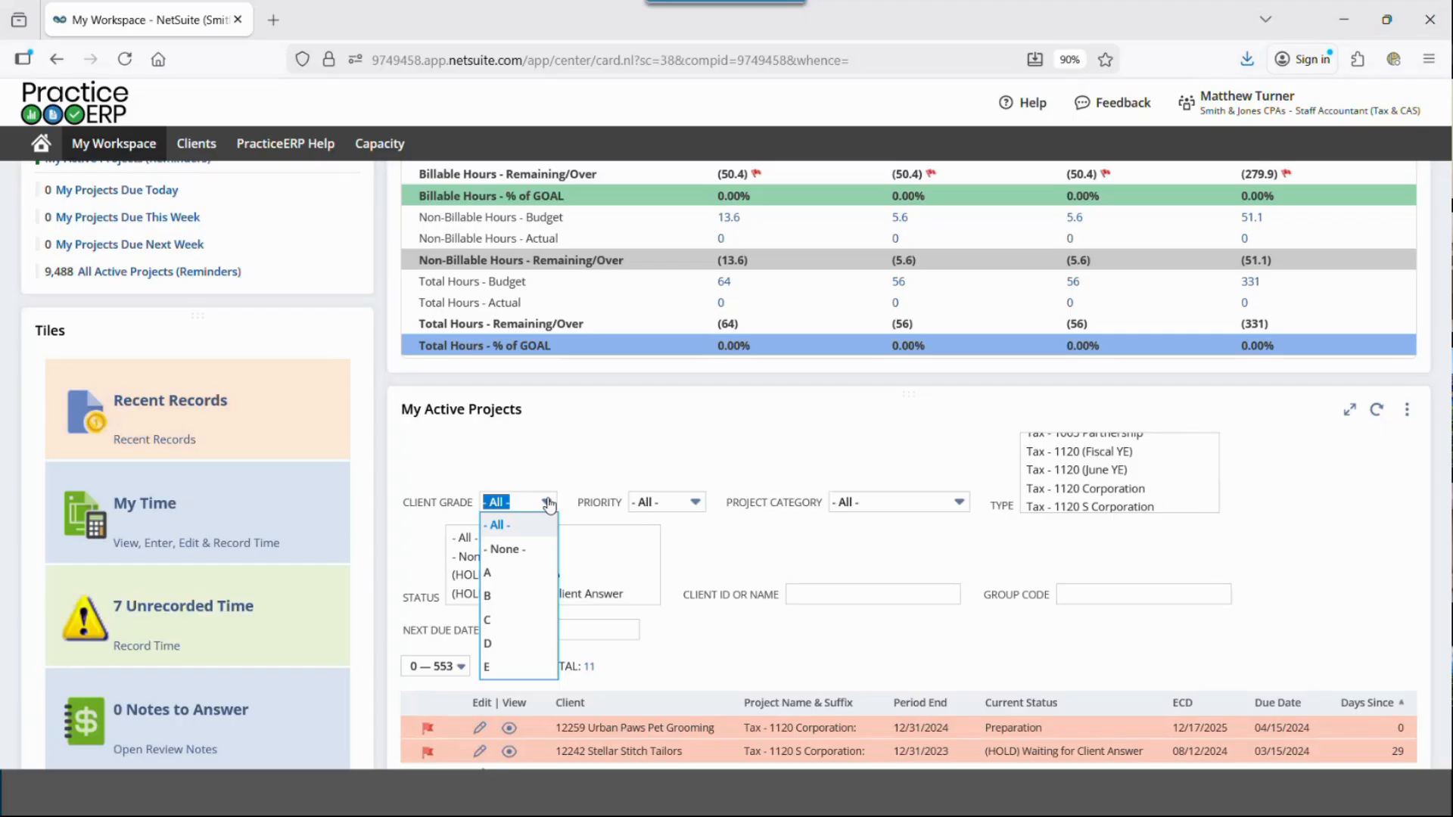
click(1311, 554)
scroll(1313, 556, down, 1)
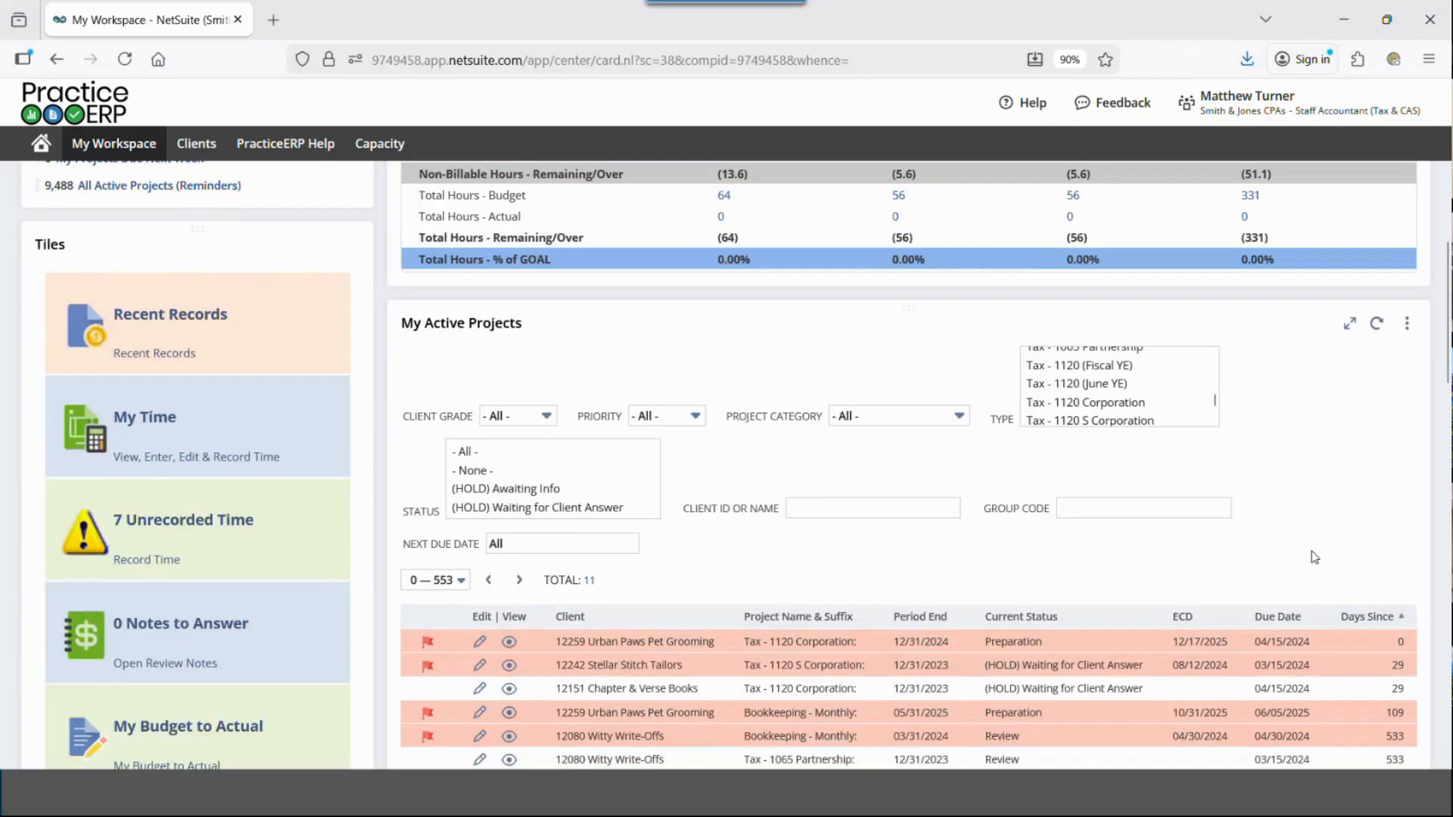
scroll(1315, 557, down, 2)
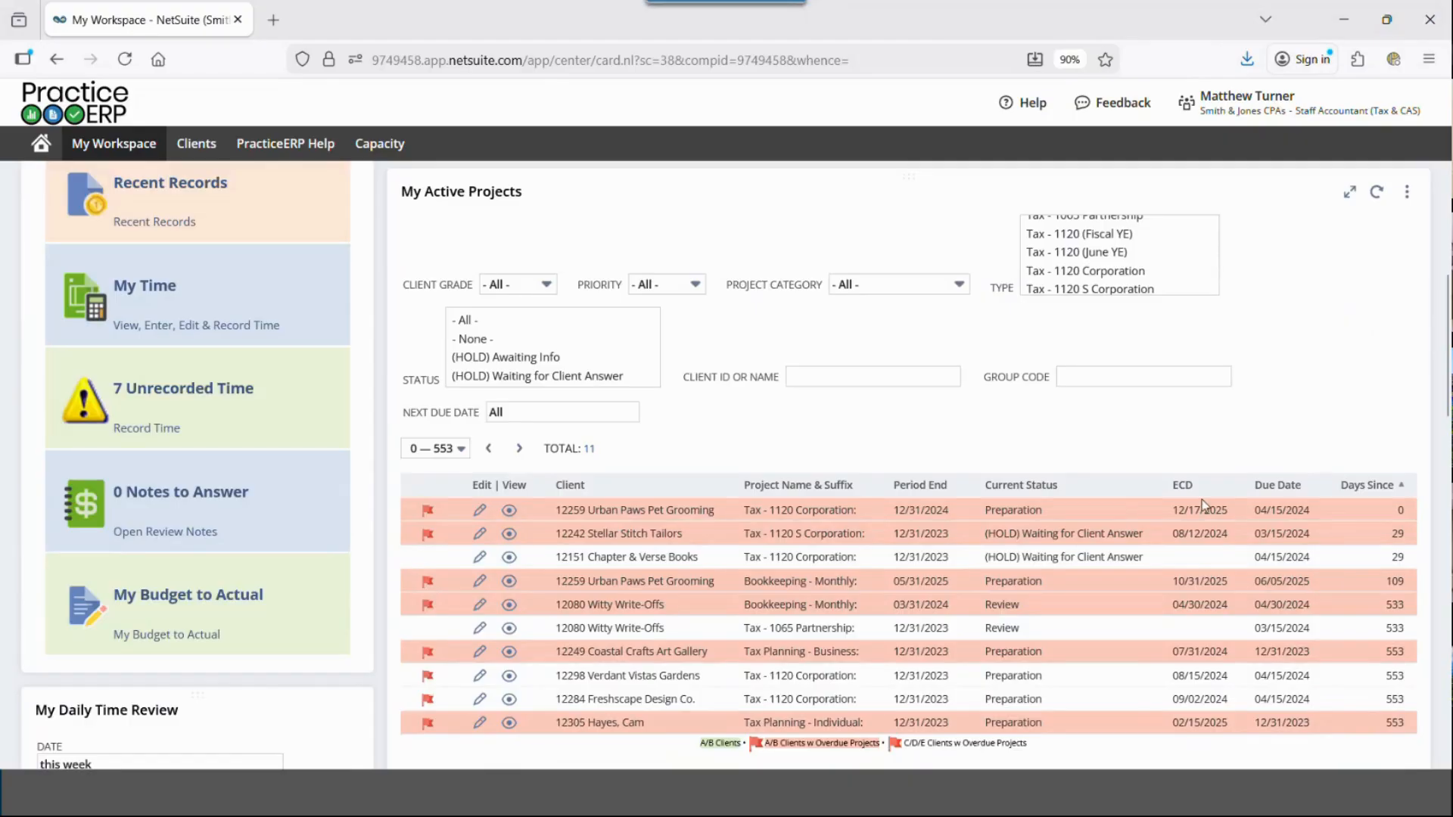
mouse_move(1171, 512)
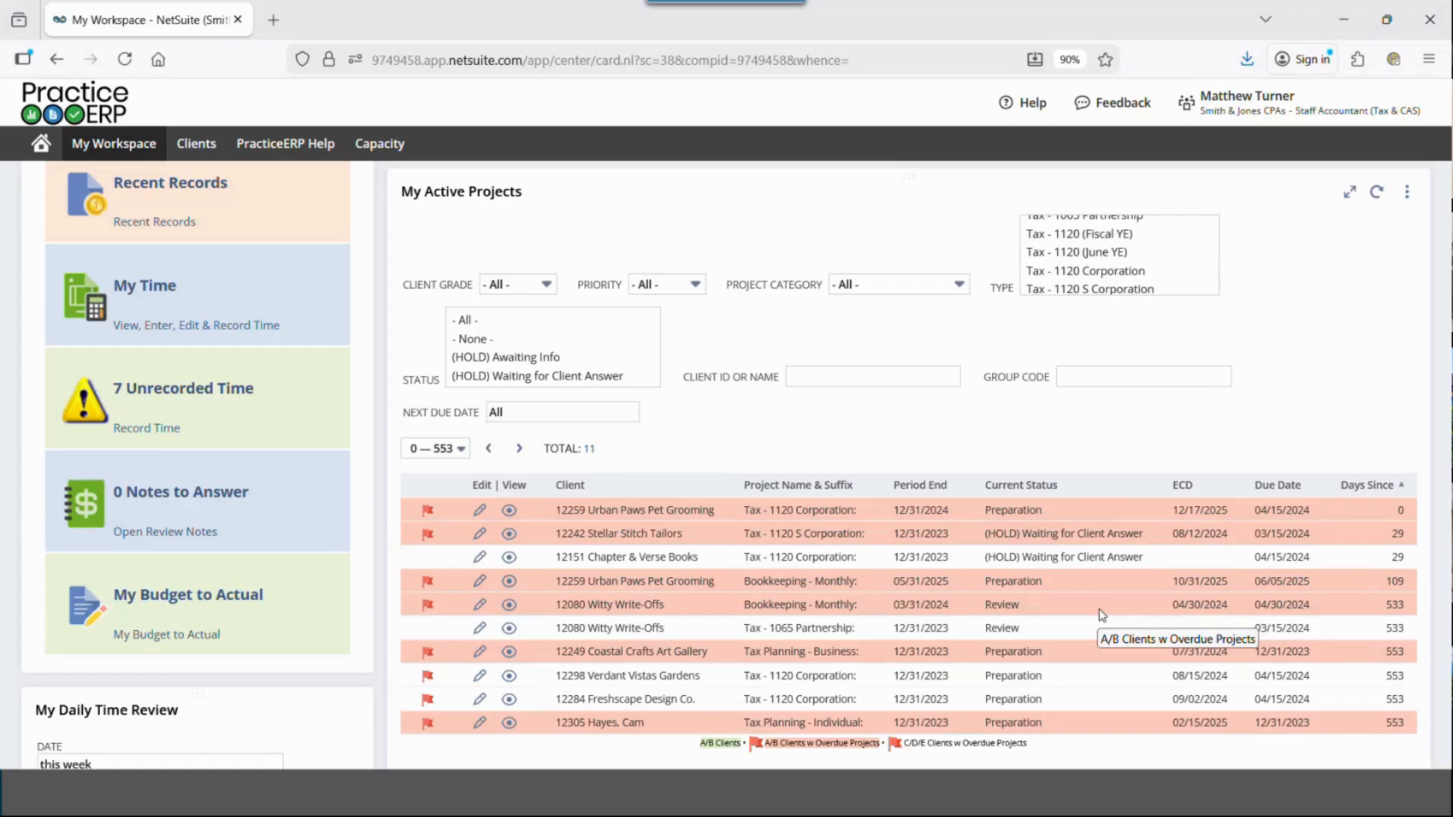
Step: Open the Urban Paws Pet Grooming Tax - 1120 Corporation project for 12/31/2024 in a new tab and switch to it
right_click(510, 510)
click(582, 153)
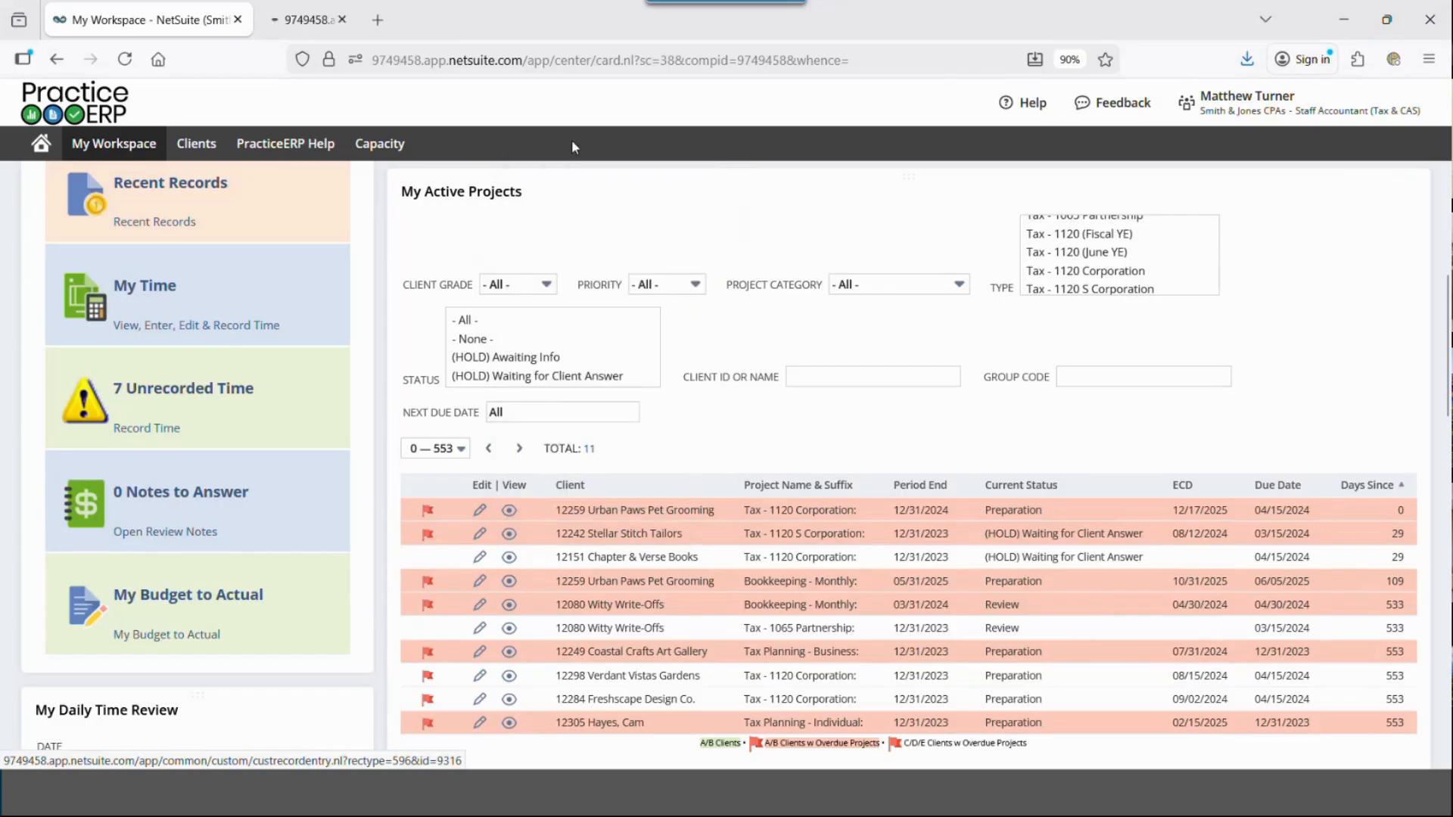
click(317, 29)
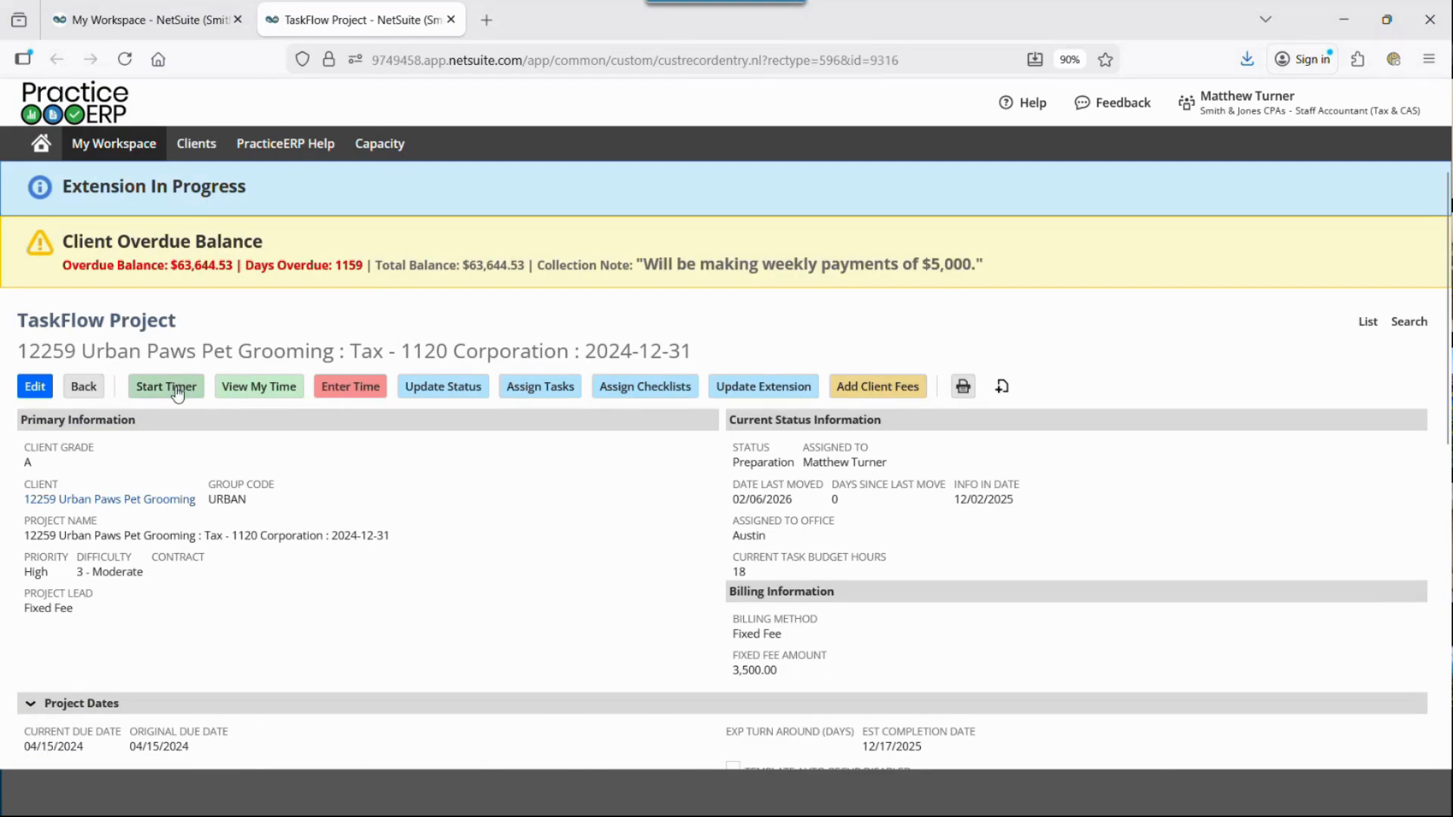
Step: Start the project's timer, stop it, and resume it
click(168, 387)
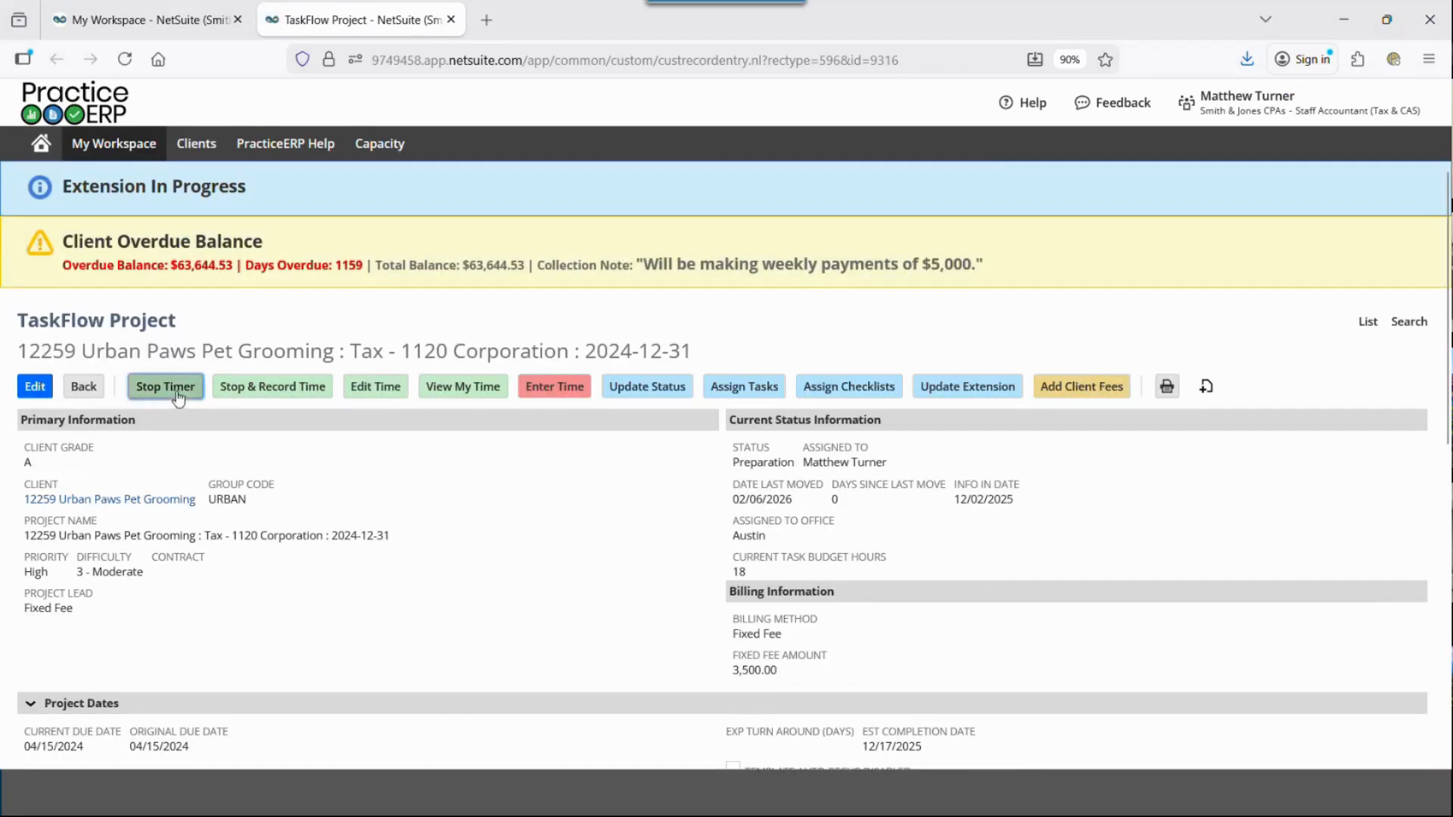
click(165, 387)
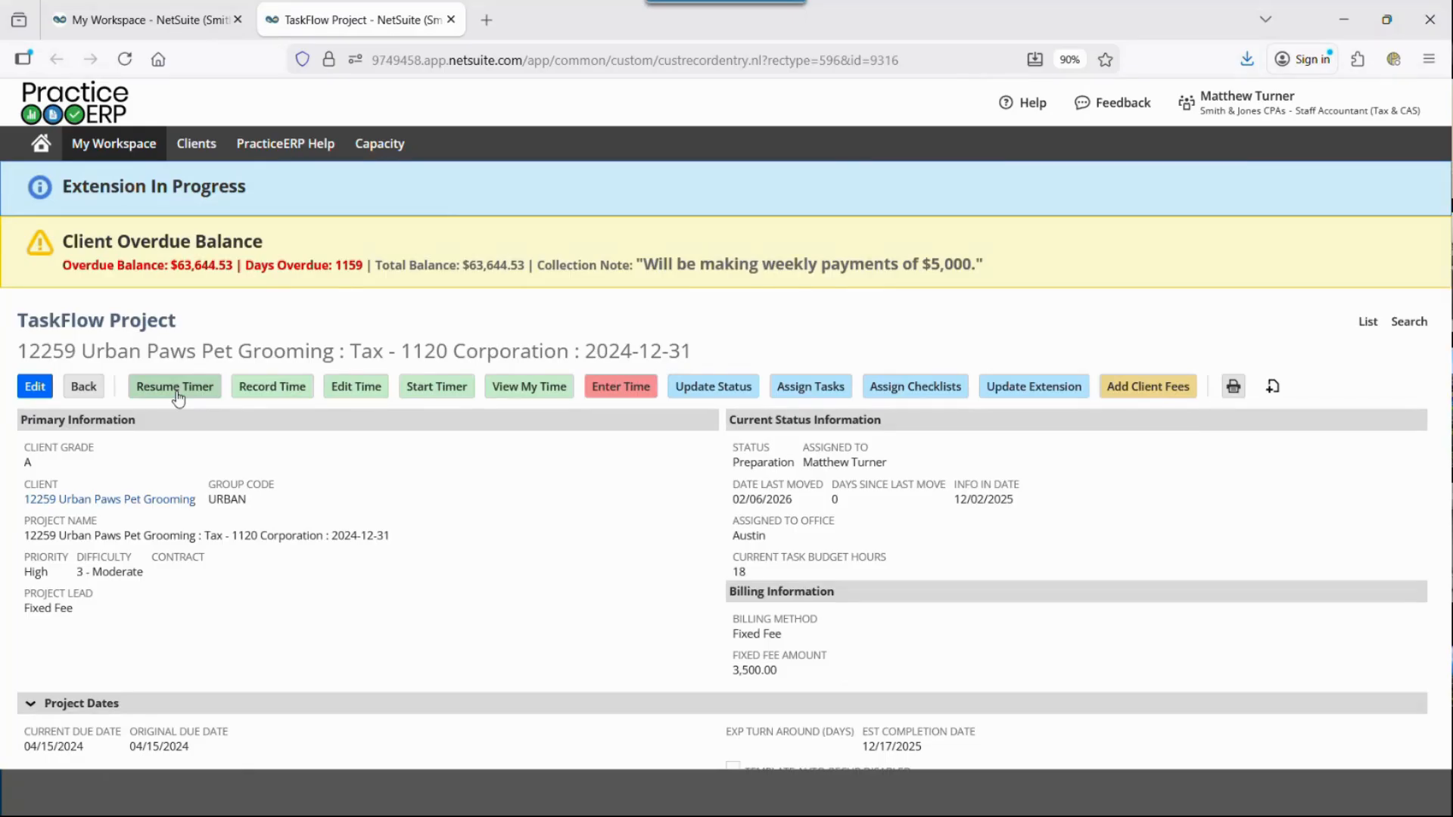
click(189, 395)
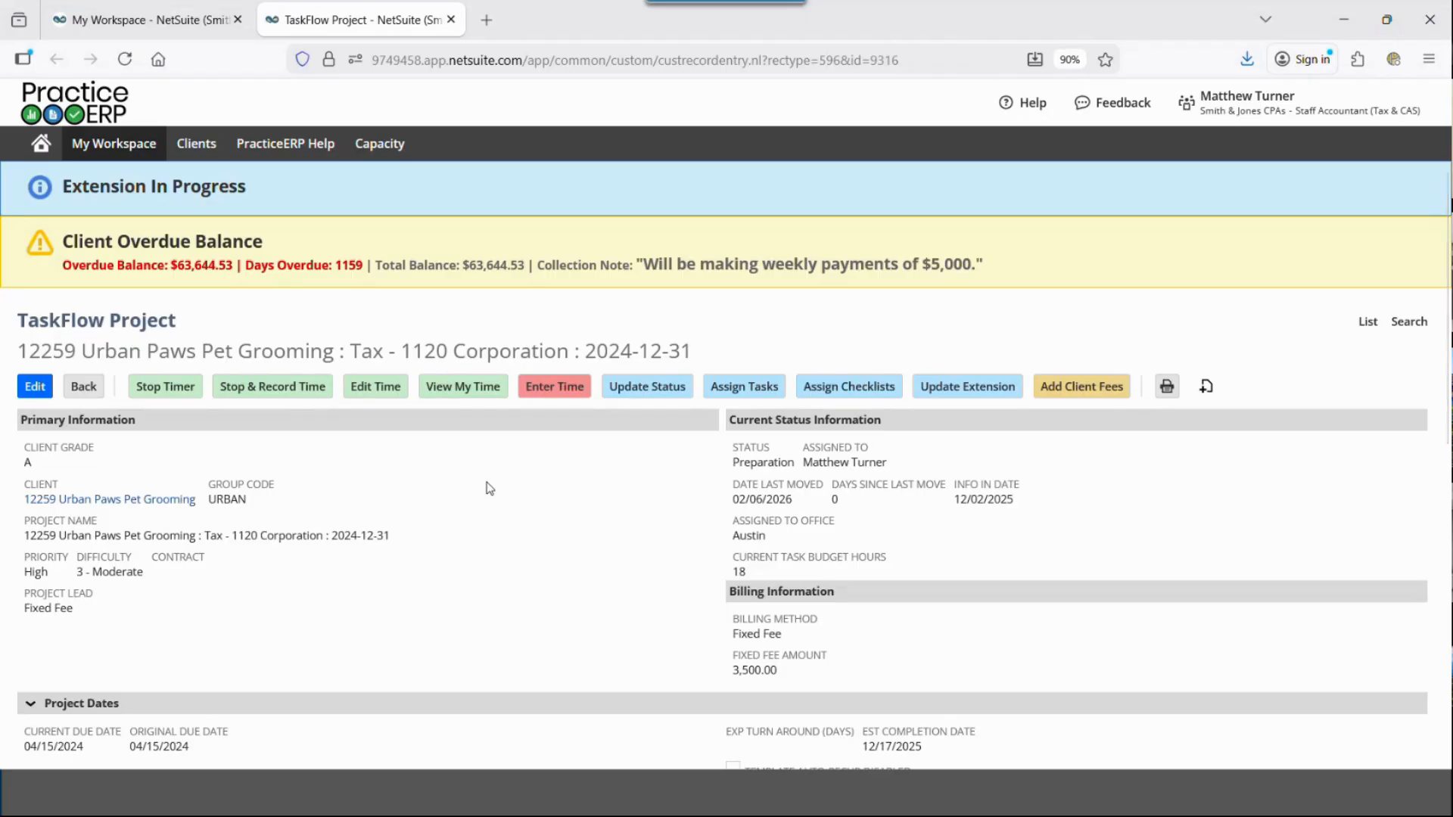
Step: Open a time entry for the project's Prepare task and set the actual duration to 2.5 hours
click(548, 387)
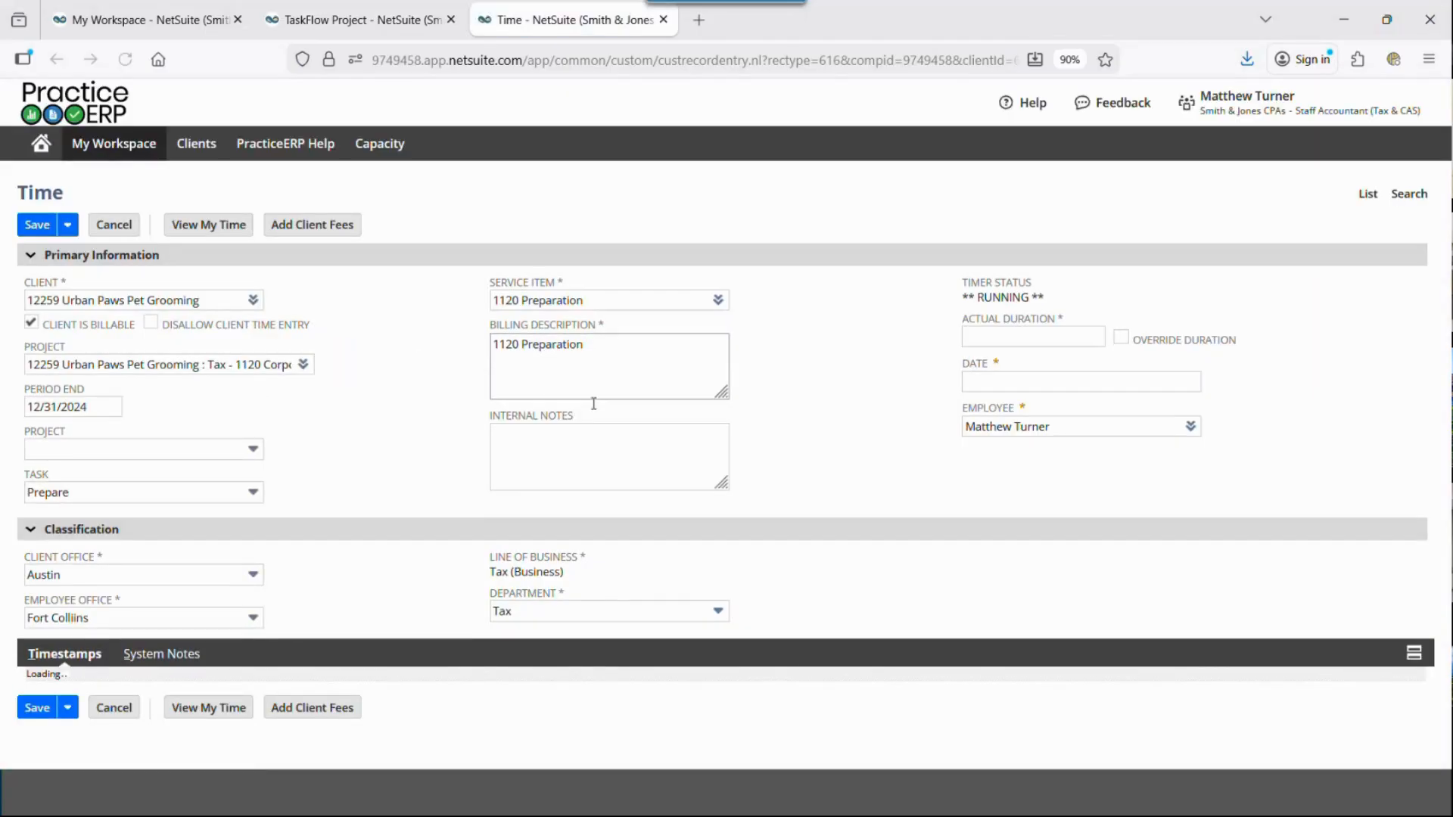
click(992, 337)
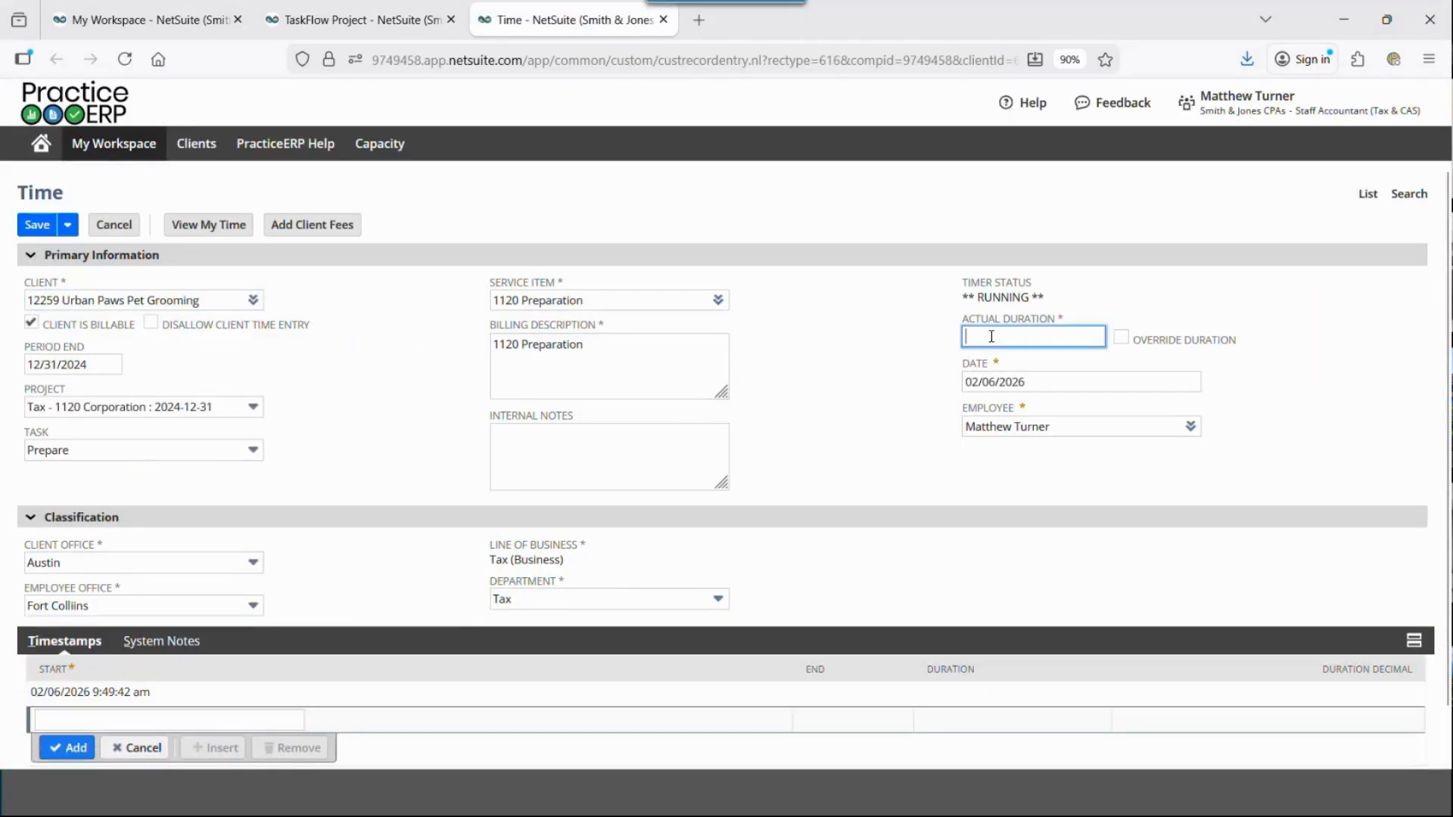
text(2.5)
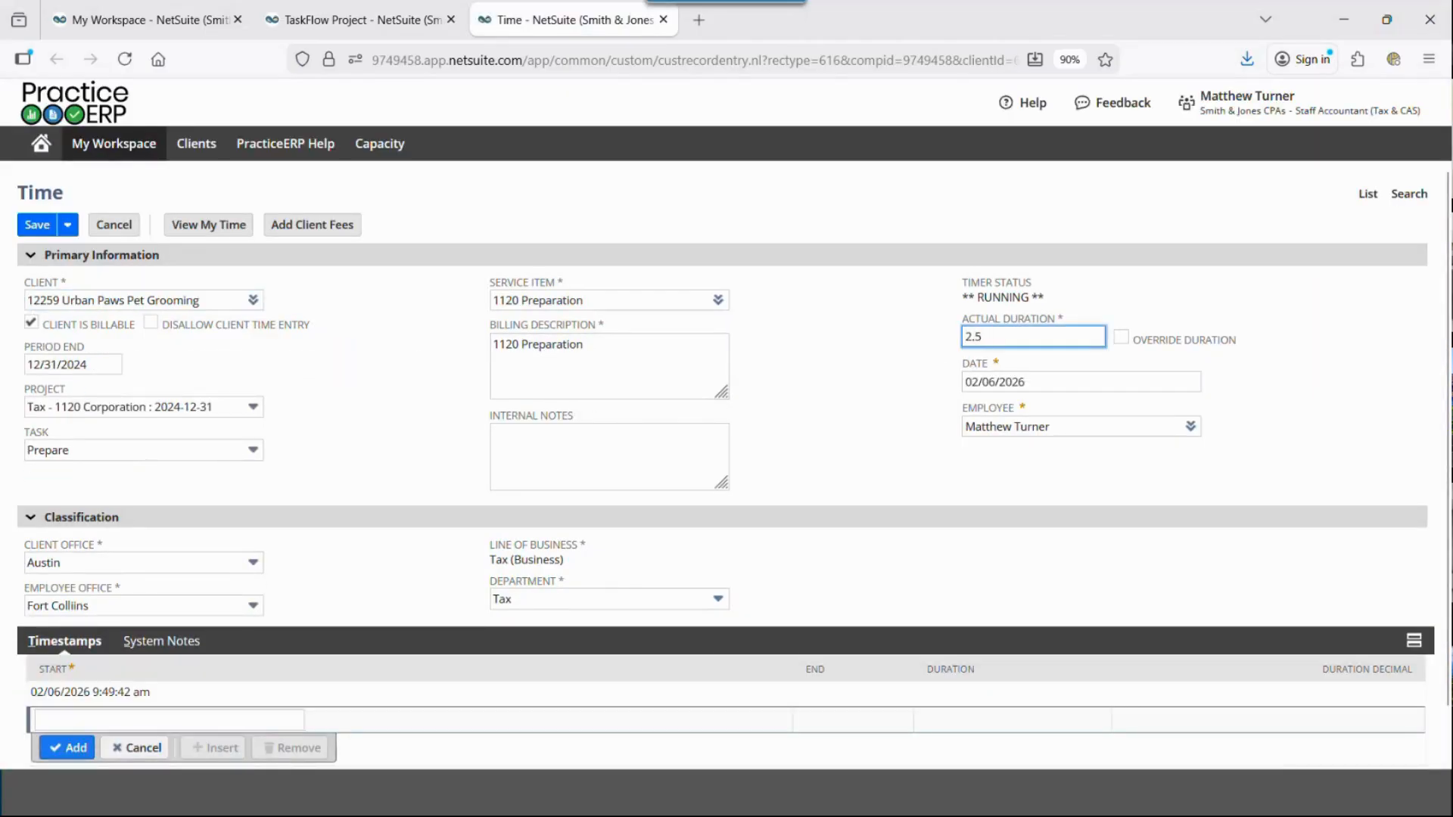
Step: Extend the billing description to "1120 Preparation - more notes" and enter the internal note "Only billing 60% .. training"
click(651, 349)
text(- more)
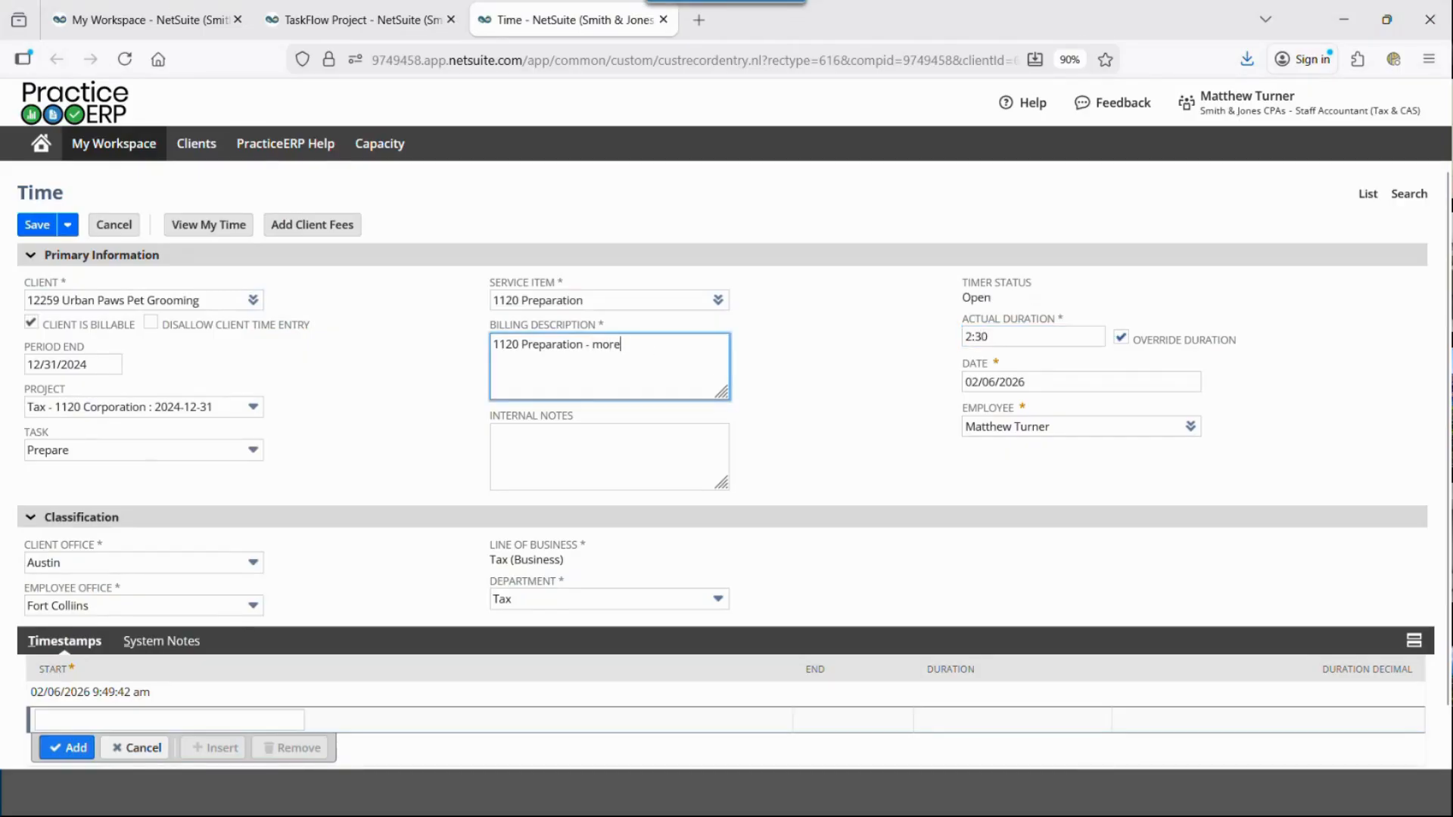
text( notes)
key(Tab)
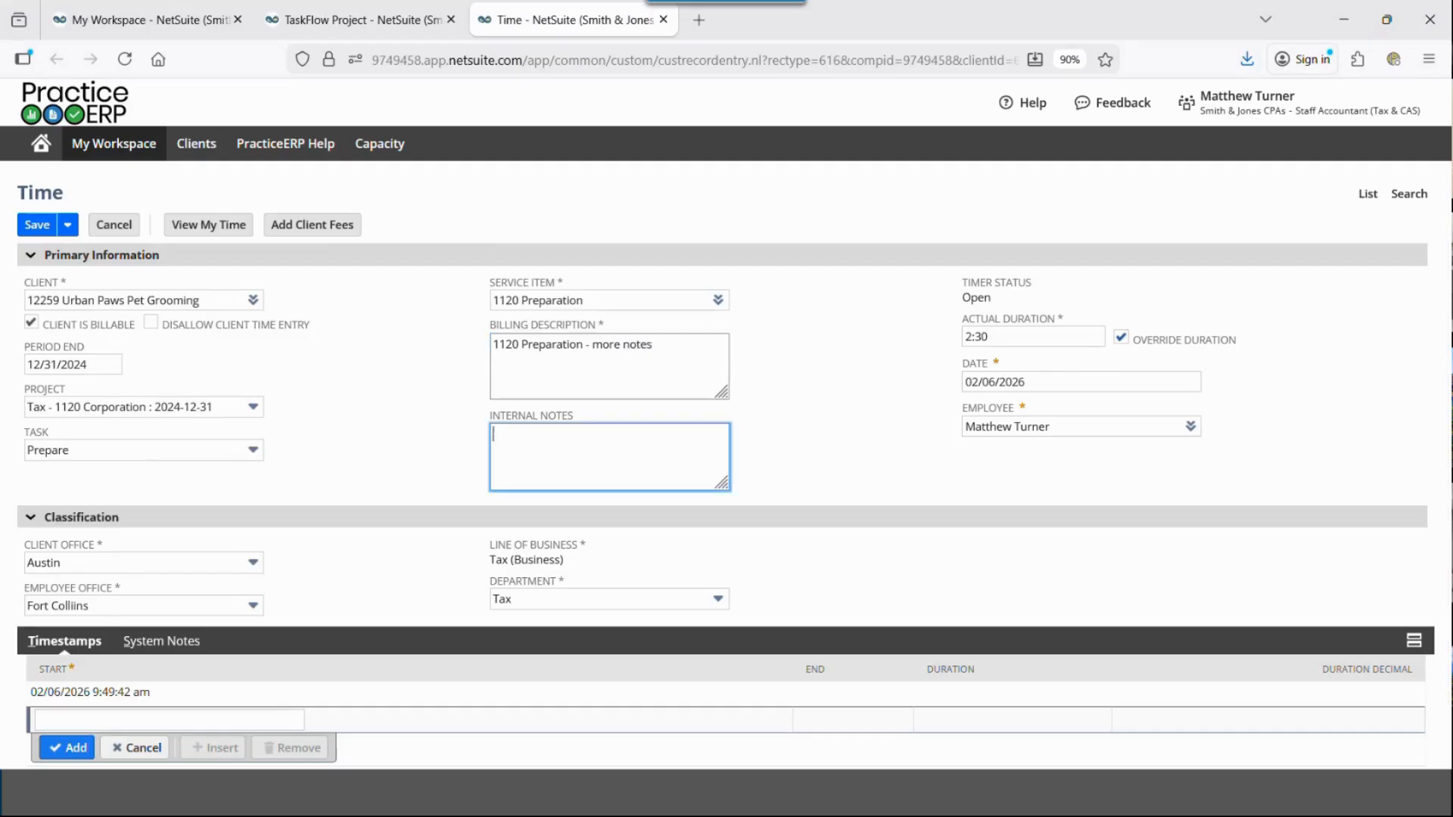
text(Only billing 60% .. training)
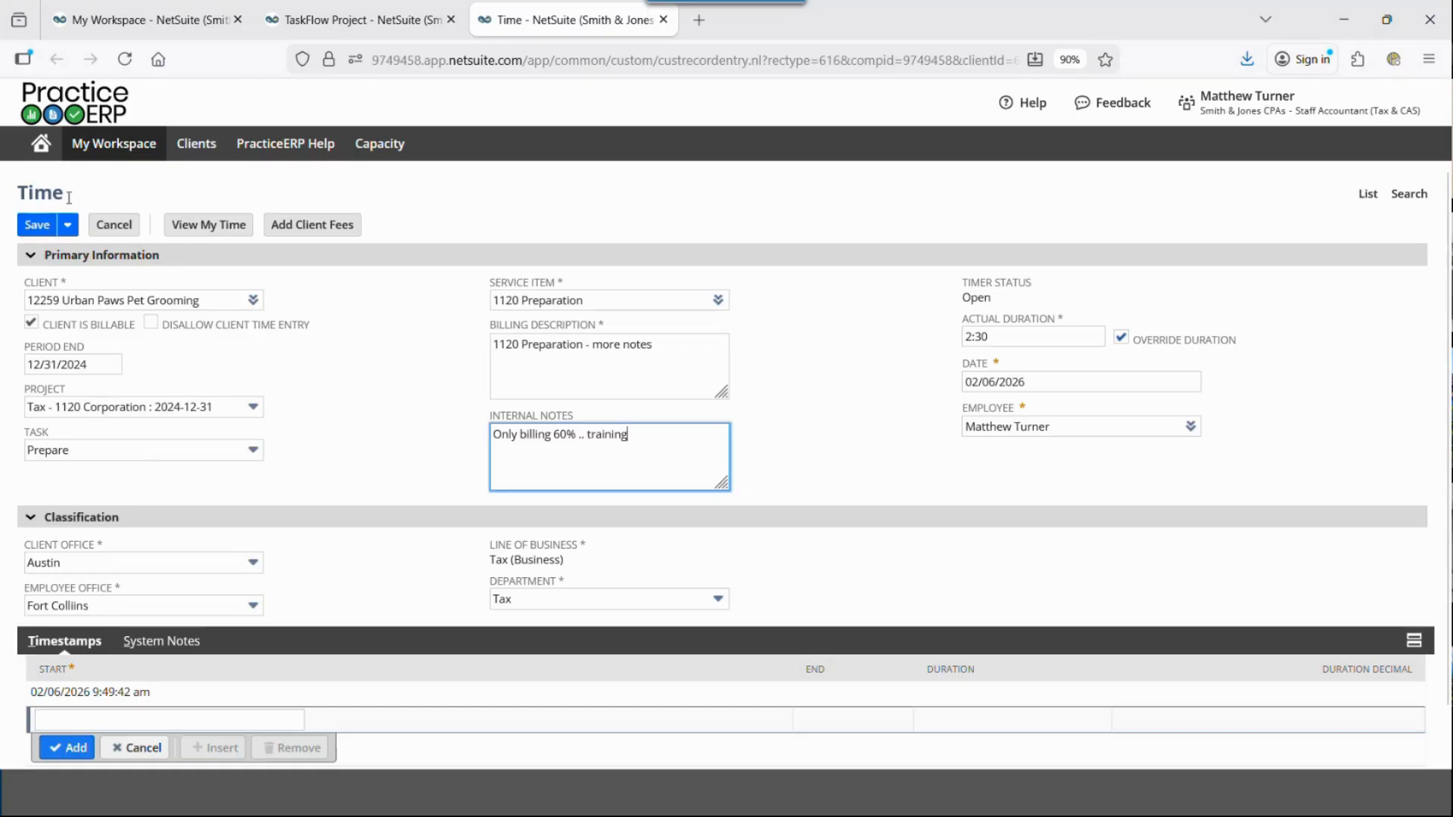
Step: Open View My Time in a new tab, then close the project and time entry tabs, leaving the entry unsaved
mouse_move(106, 144)
mouse_move(137, 217)
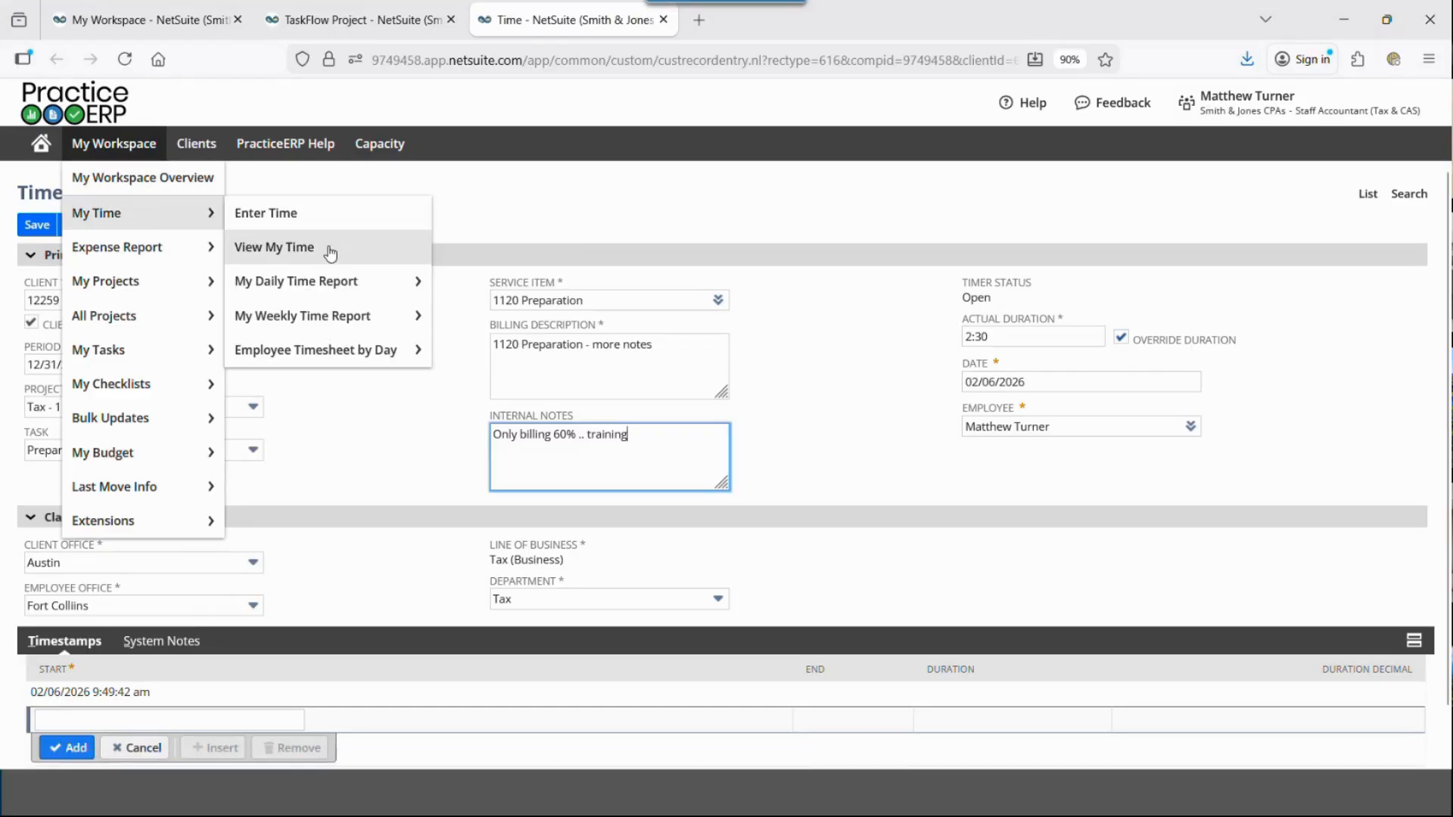
right_click(330, 247)
click(386, 270)
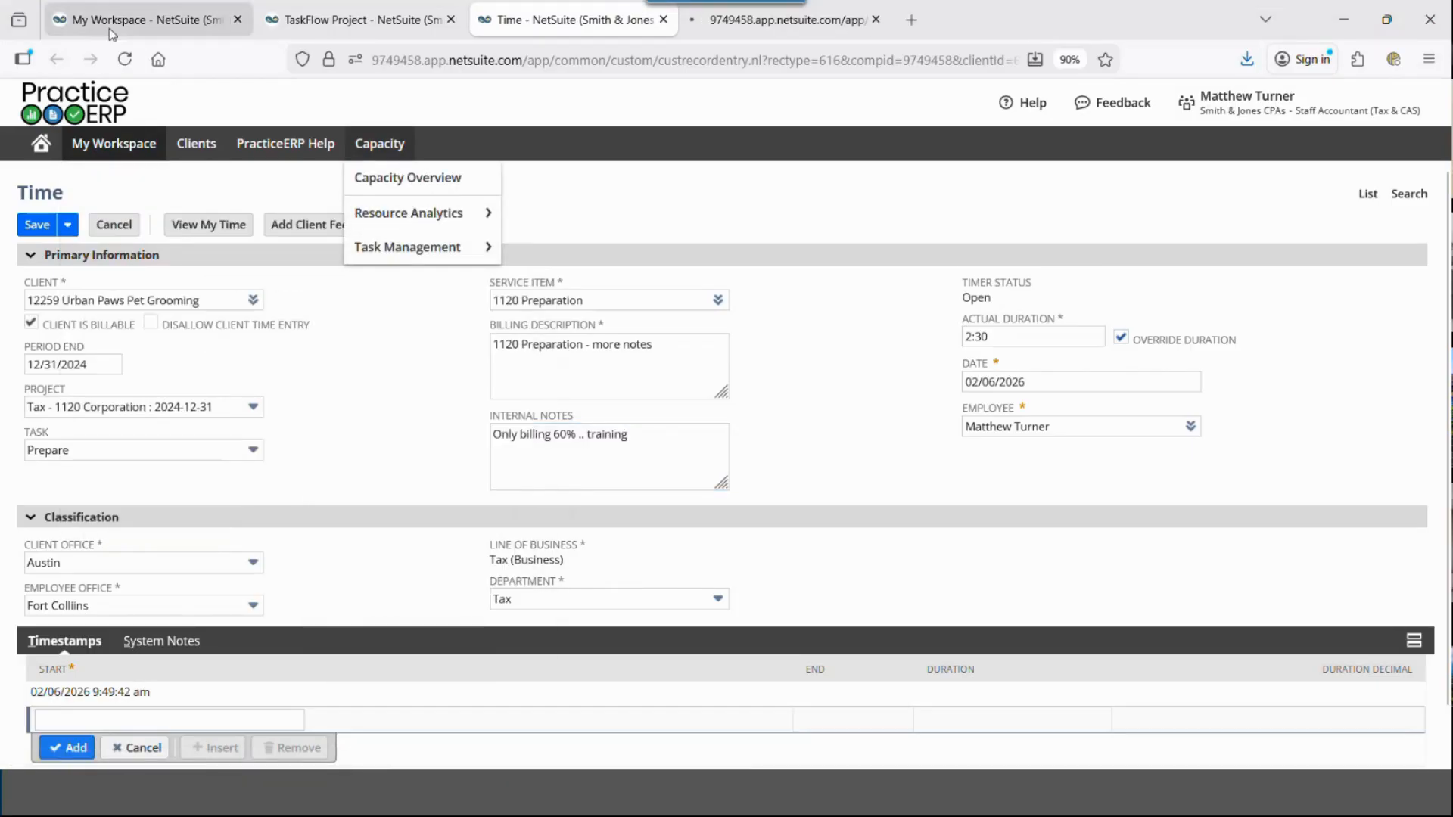
click(144, 19)
click(451, 21)
click(451, 21)
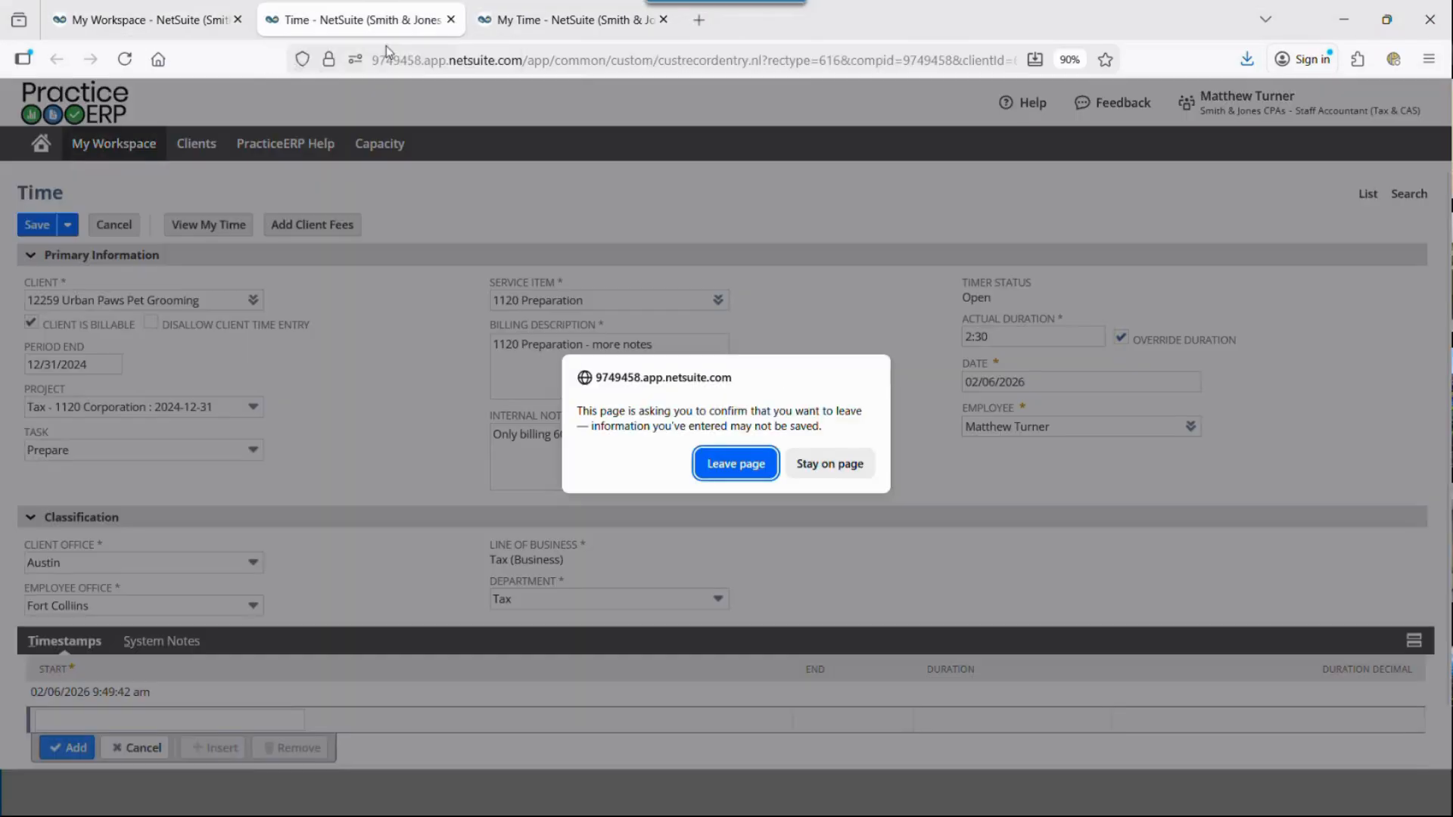
key(Return)
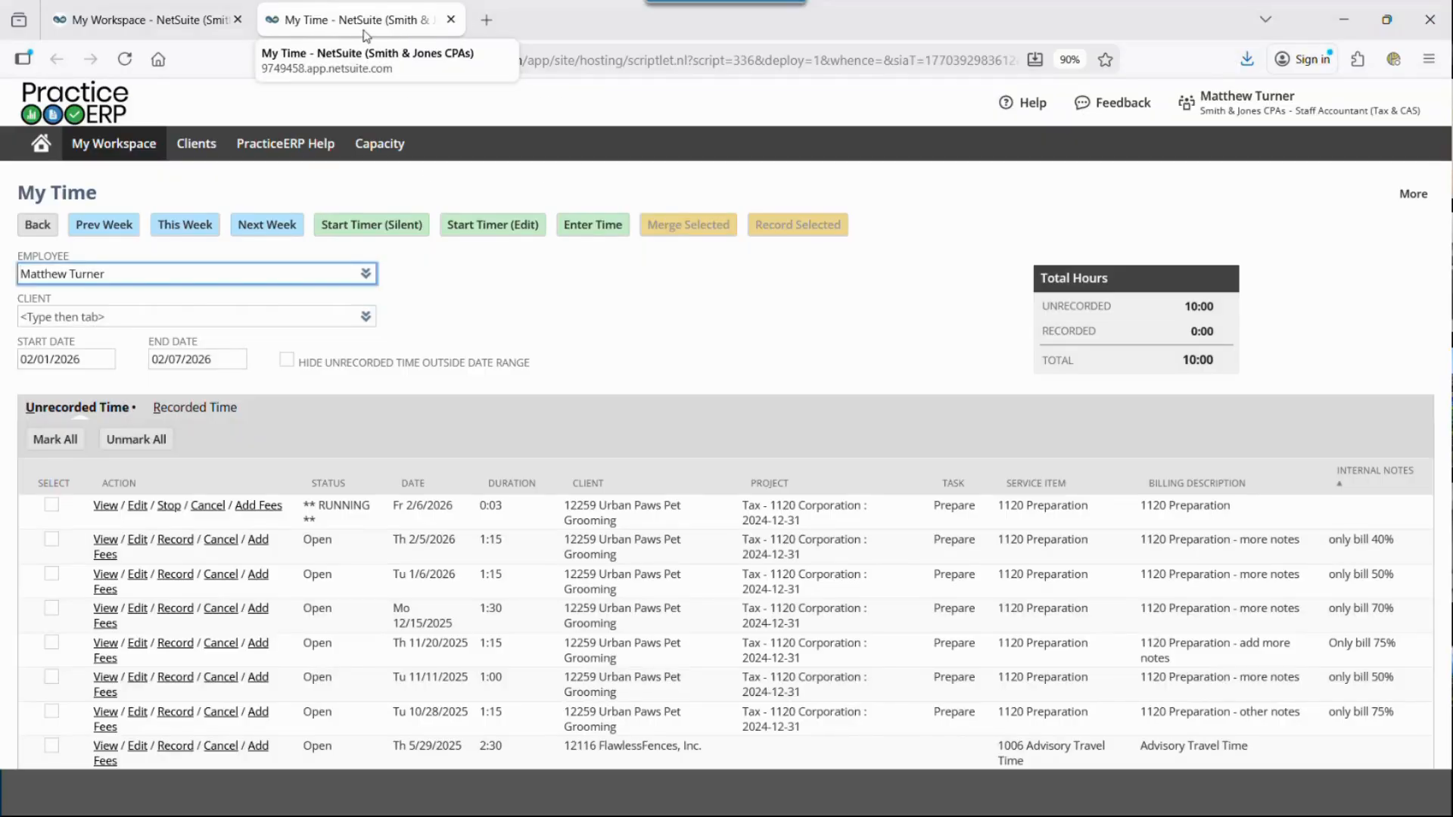
Step: Move the My Time page into its own maximized window and mark all unrecorded time entries
drag(363, 31, 681, 36)
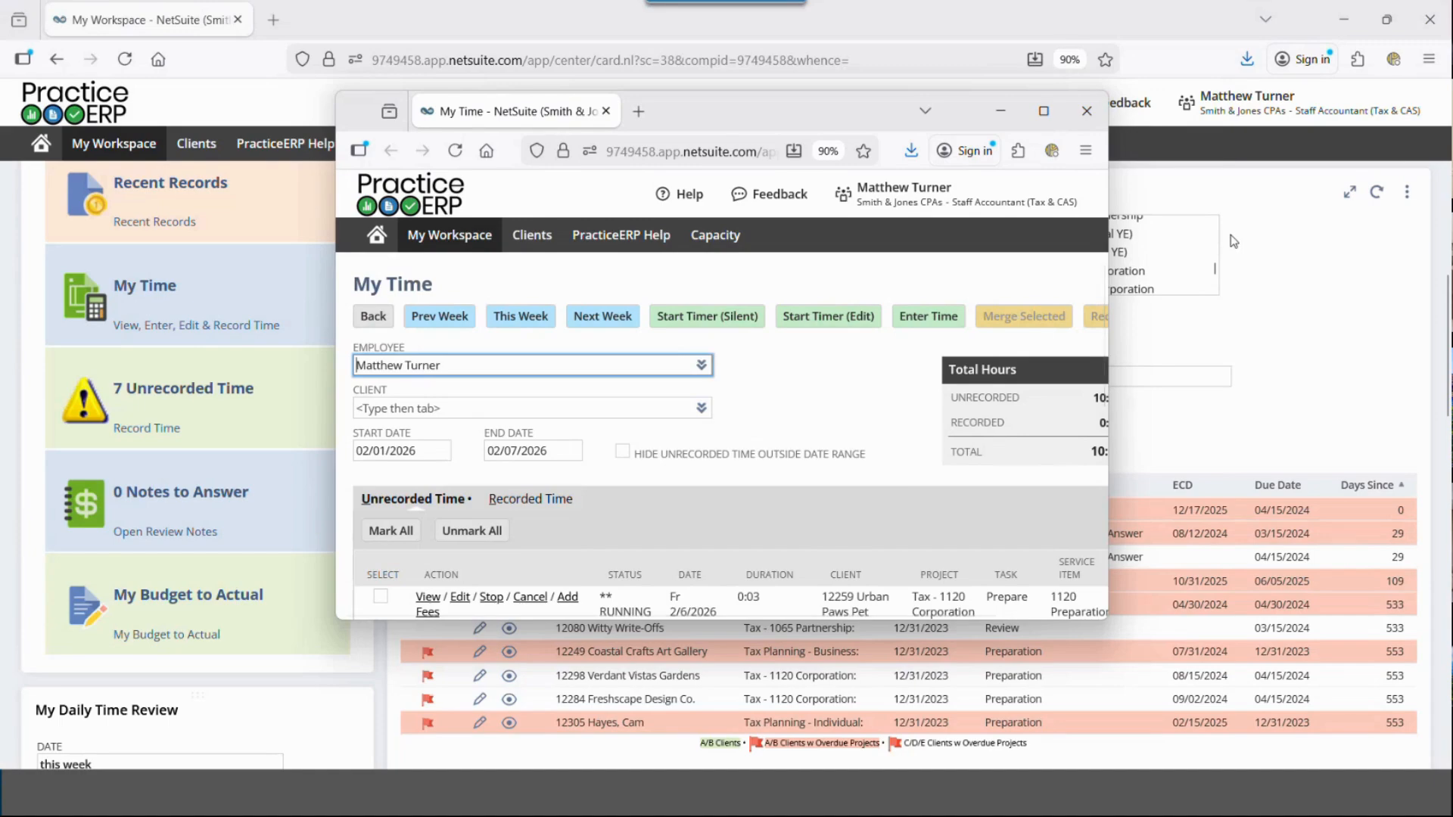
click(1048, 108)
scroll(921, 461, down, 2)
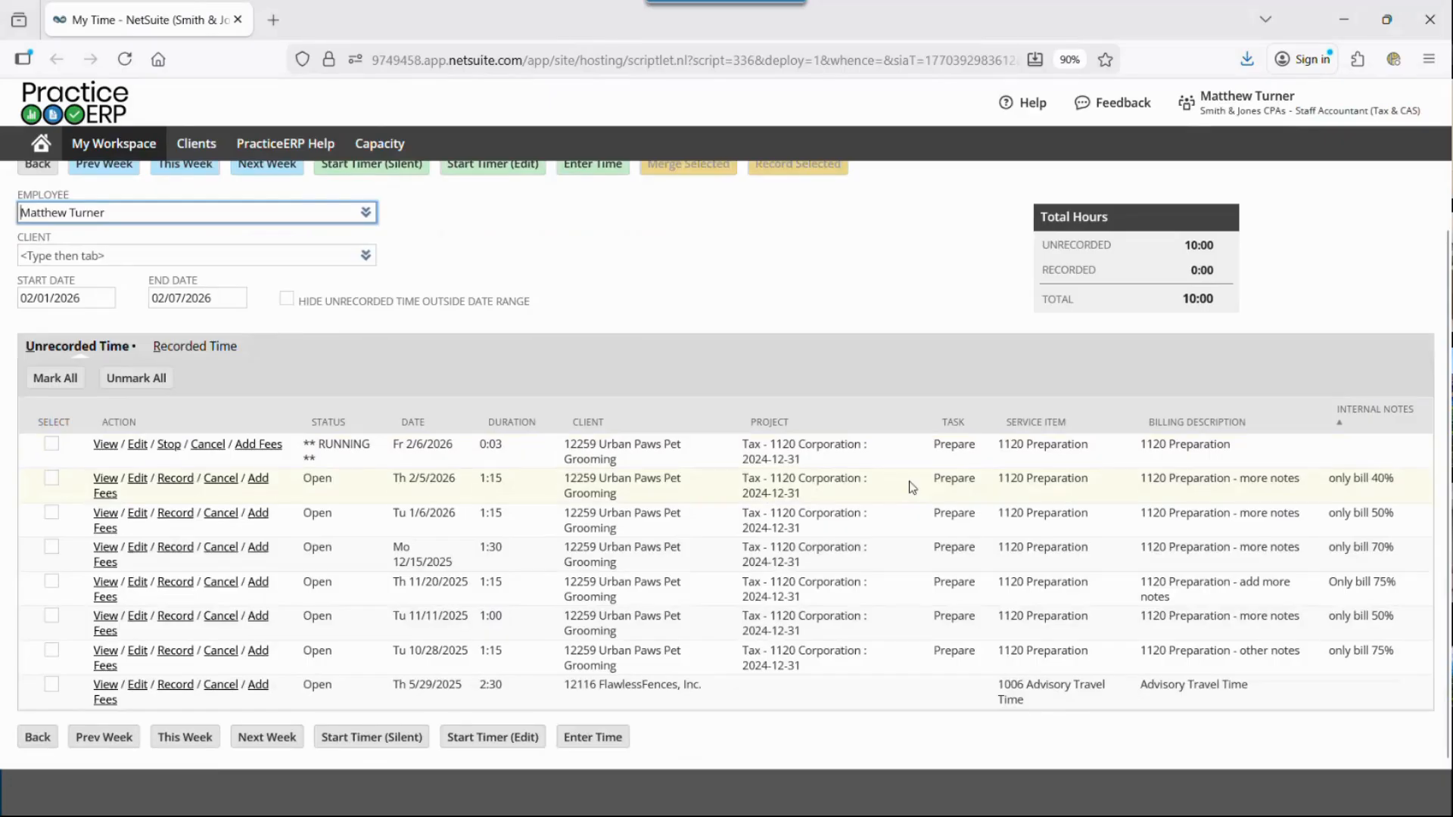
scroll(913, 488, up, 2)
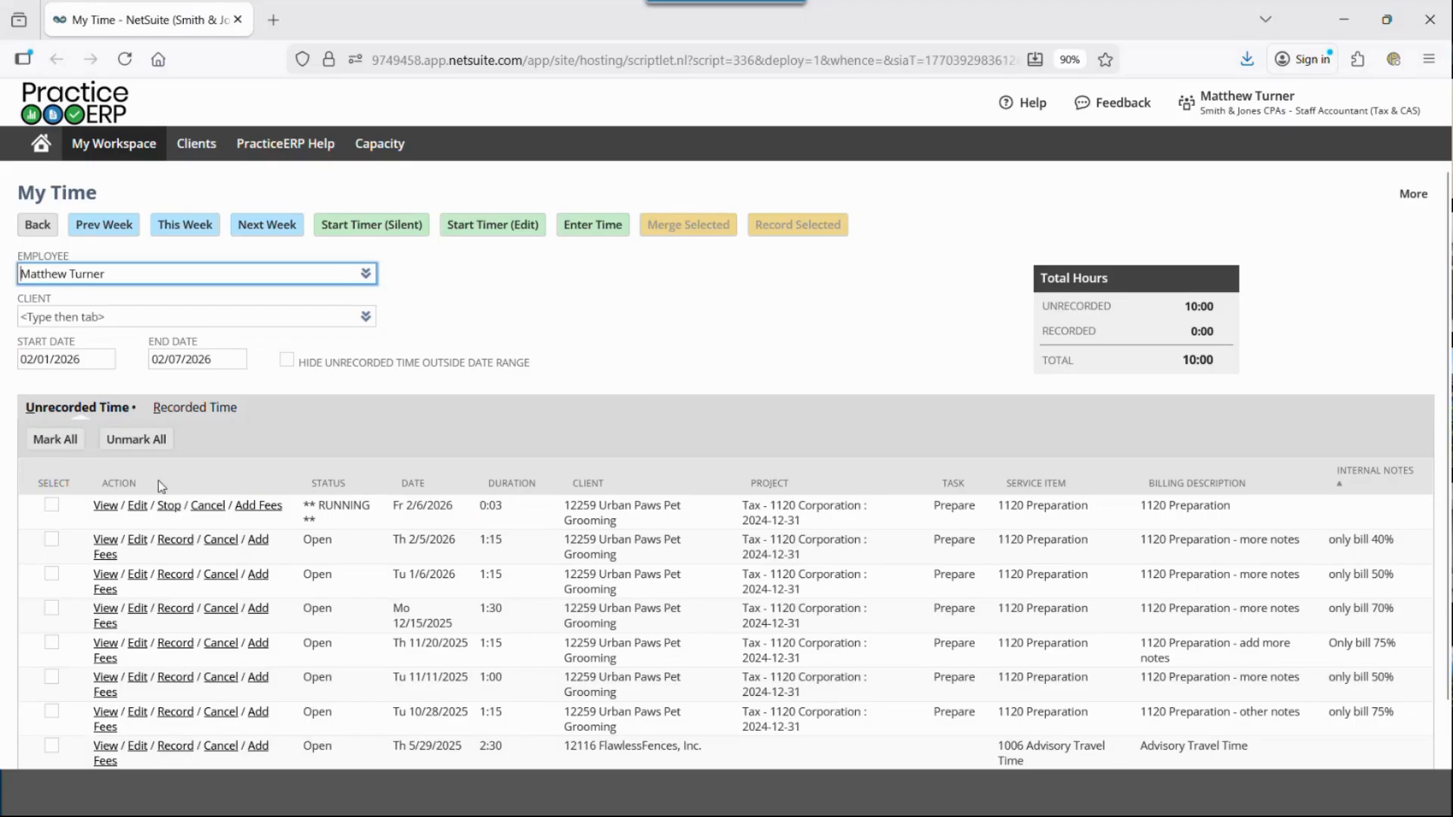
click(54, 439)
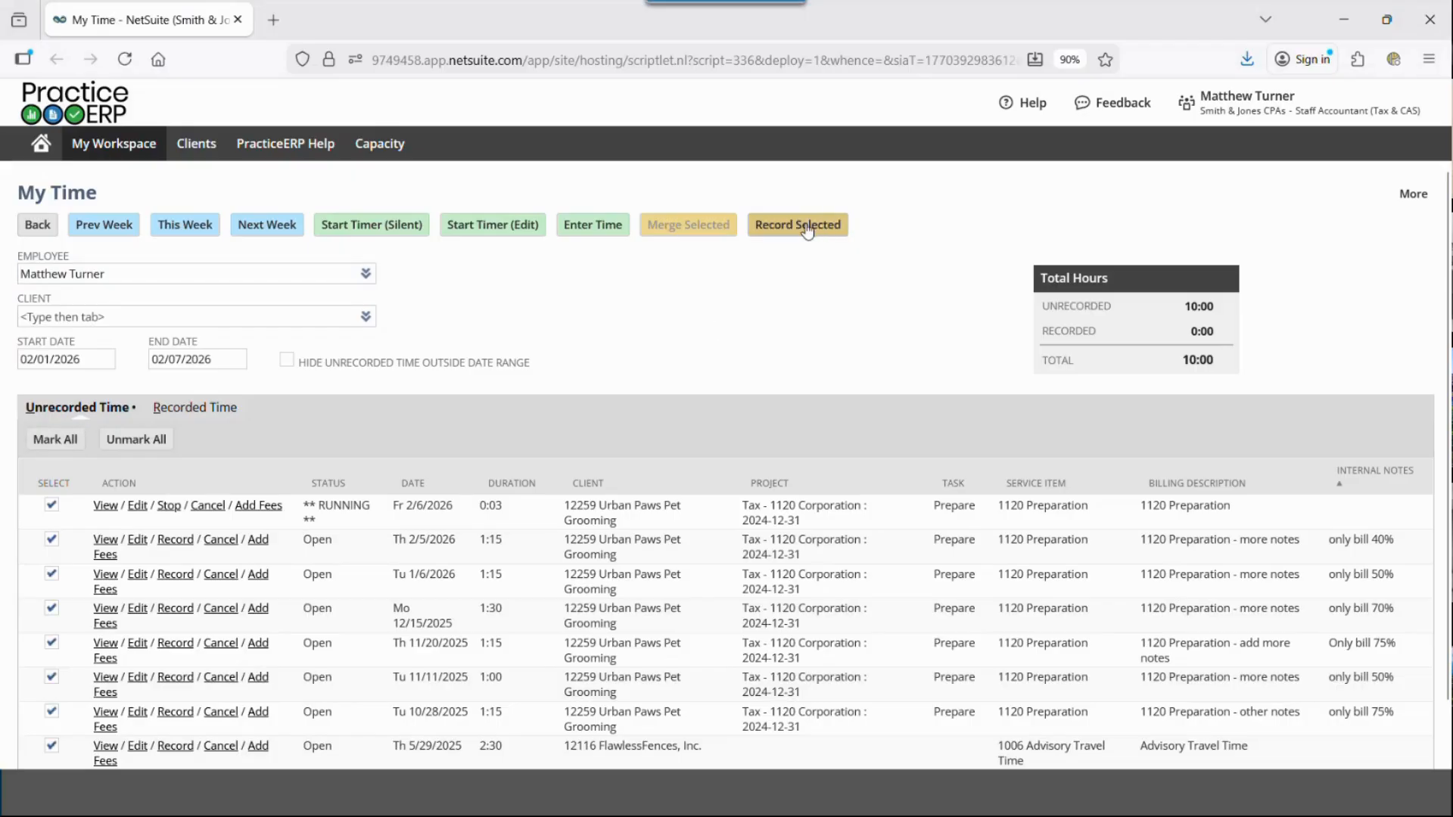
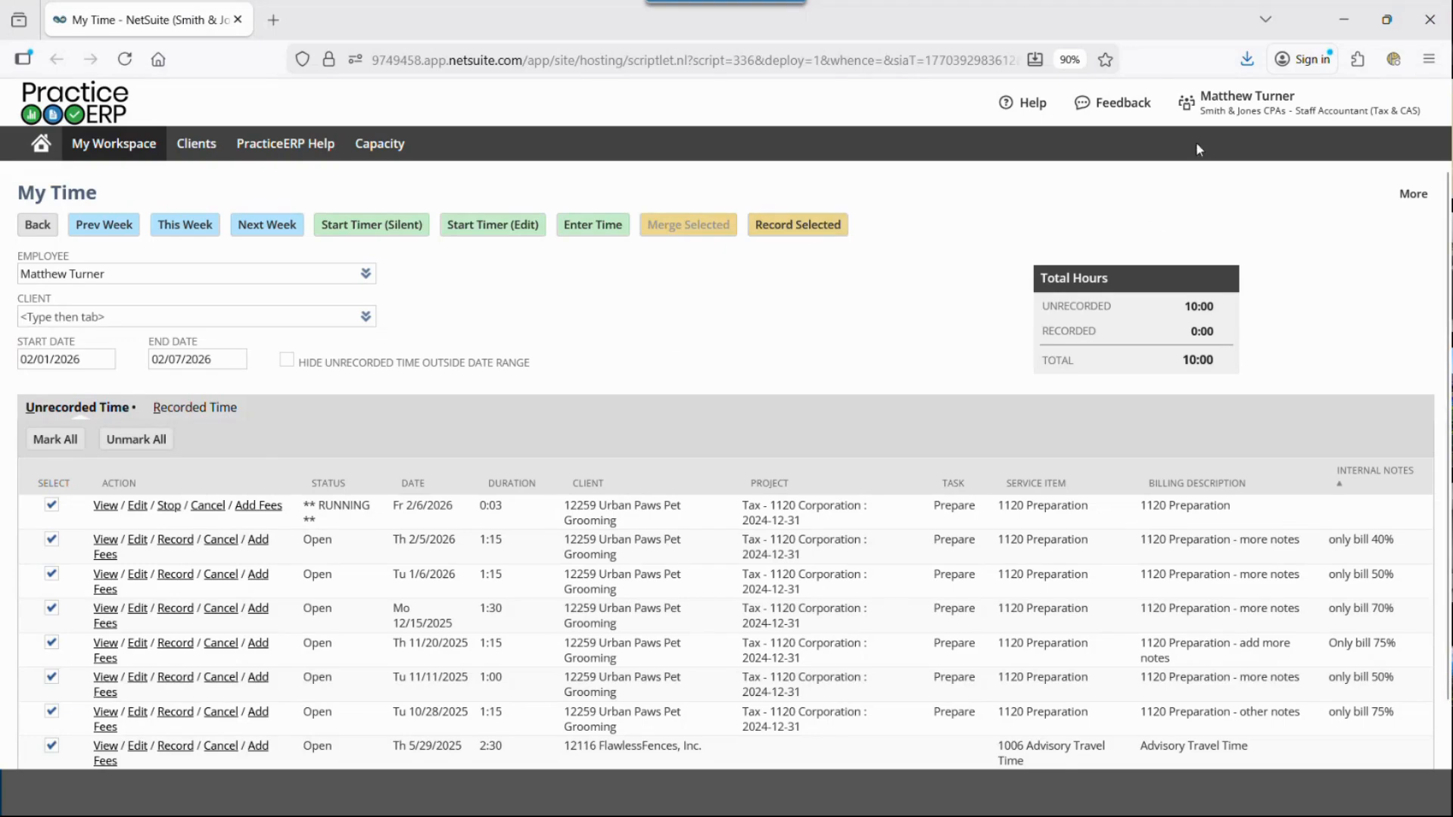
Step: Start a new time entry from My Time and set its client to Smith & Jones, LLC
mouse_move(1211, 106)
mouse_move(118, 143)
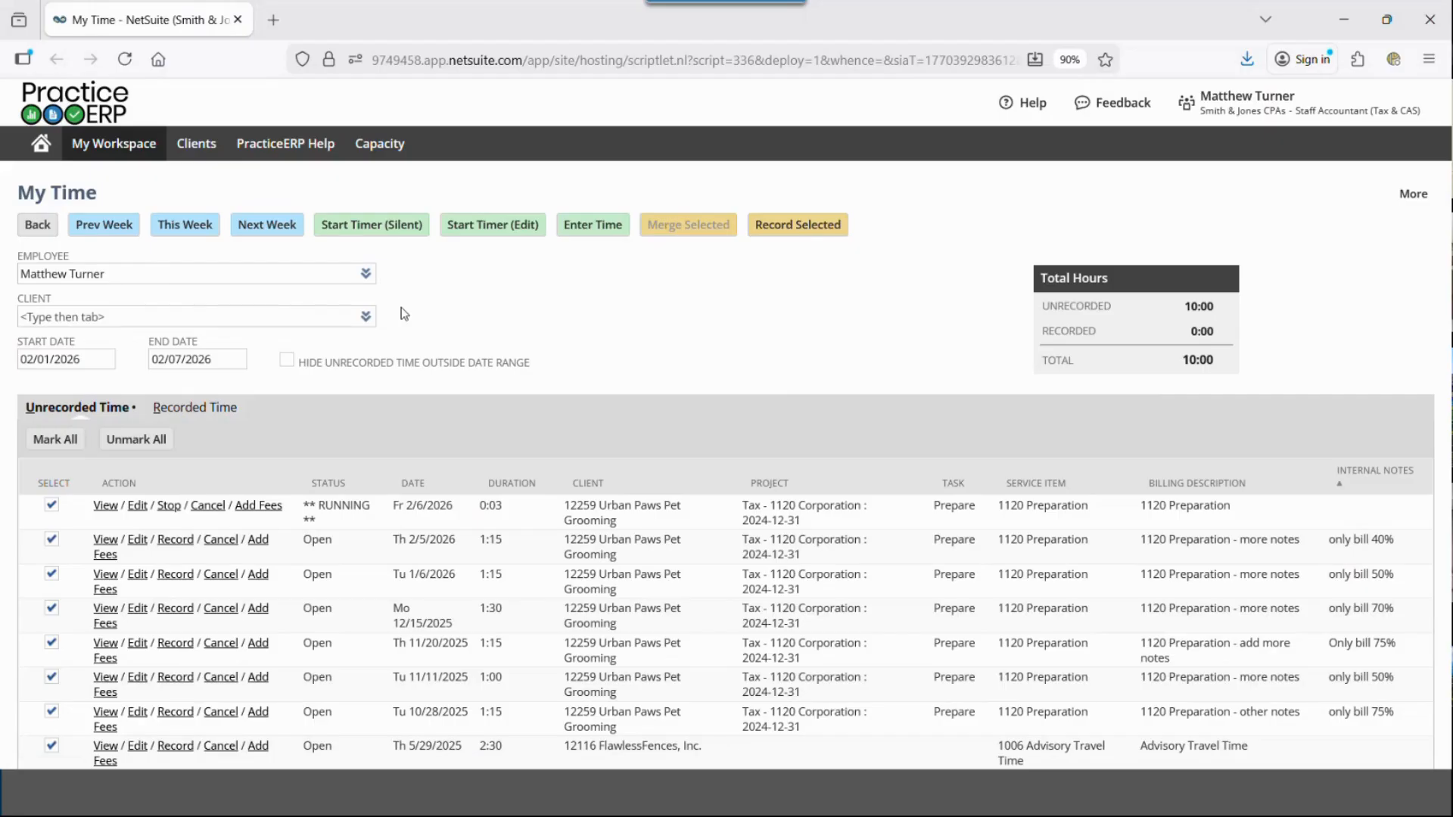
click(595, 224)
click(707, 463)
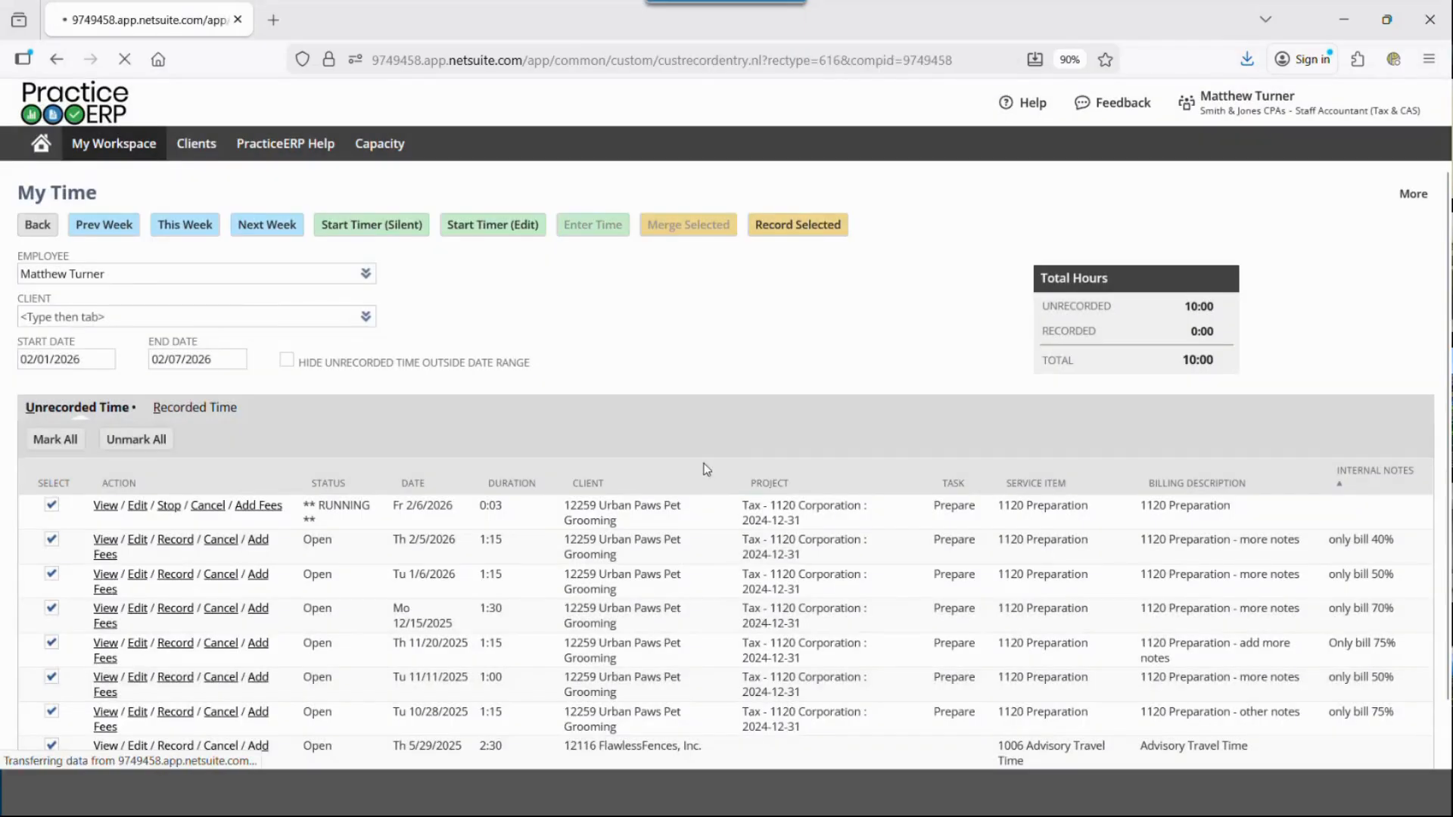
click(123, 299)
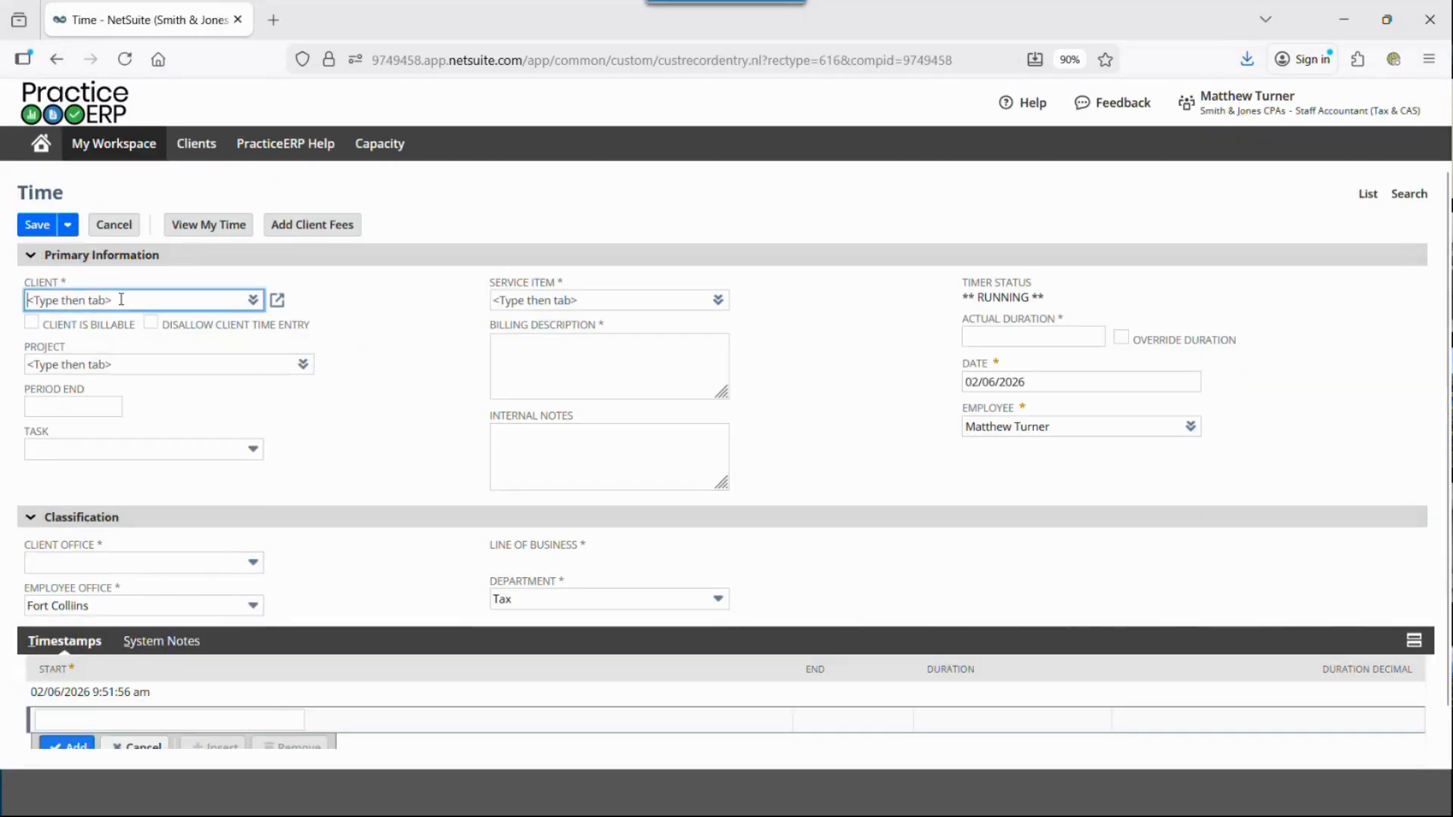
text(smith)
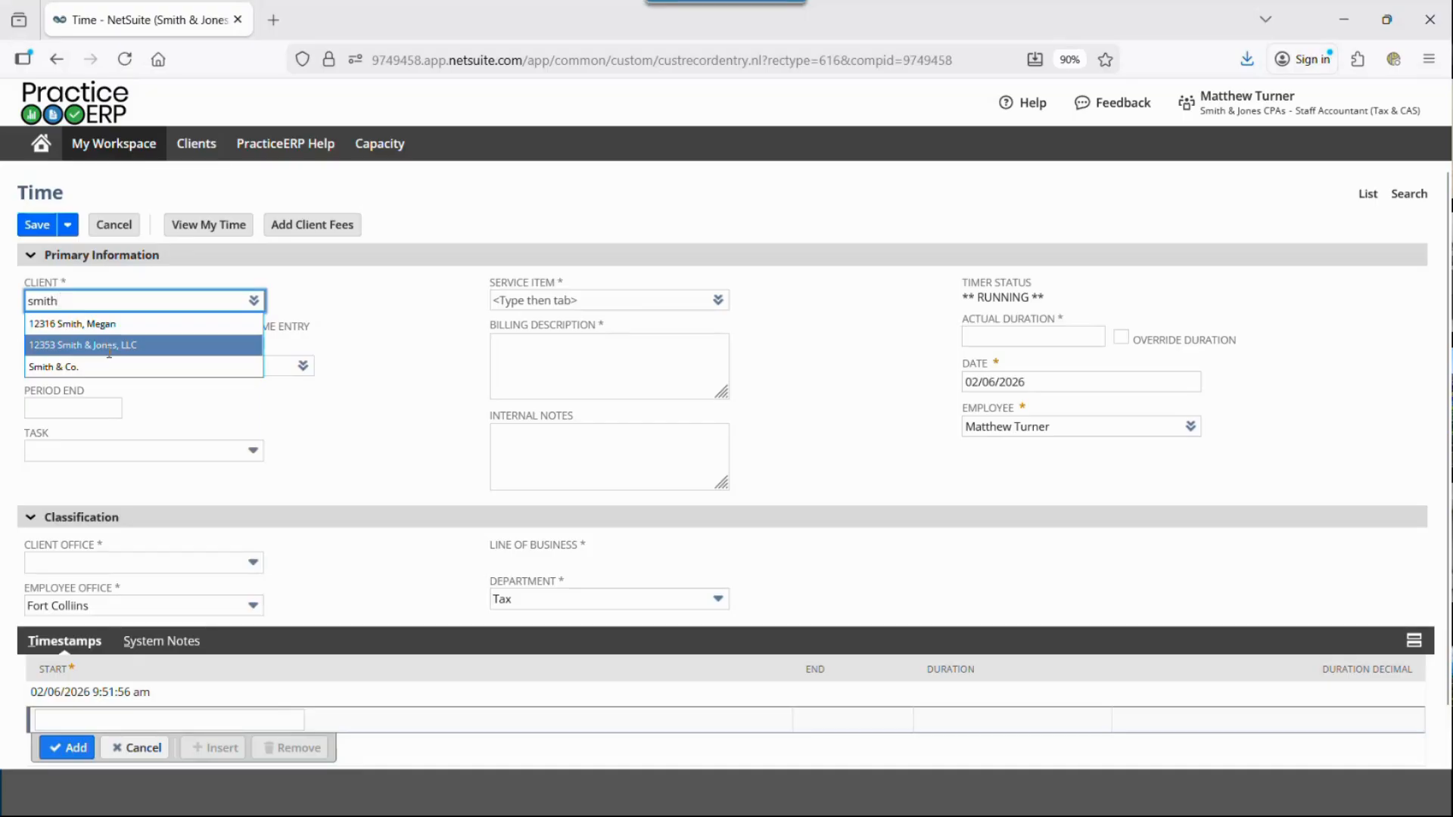
click(111, 345)
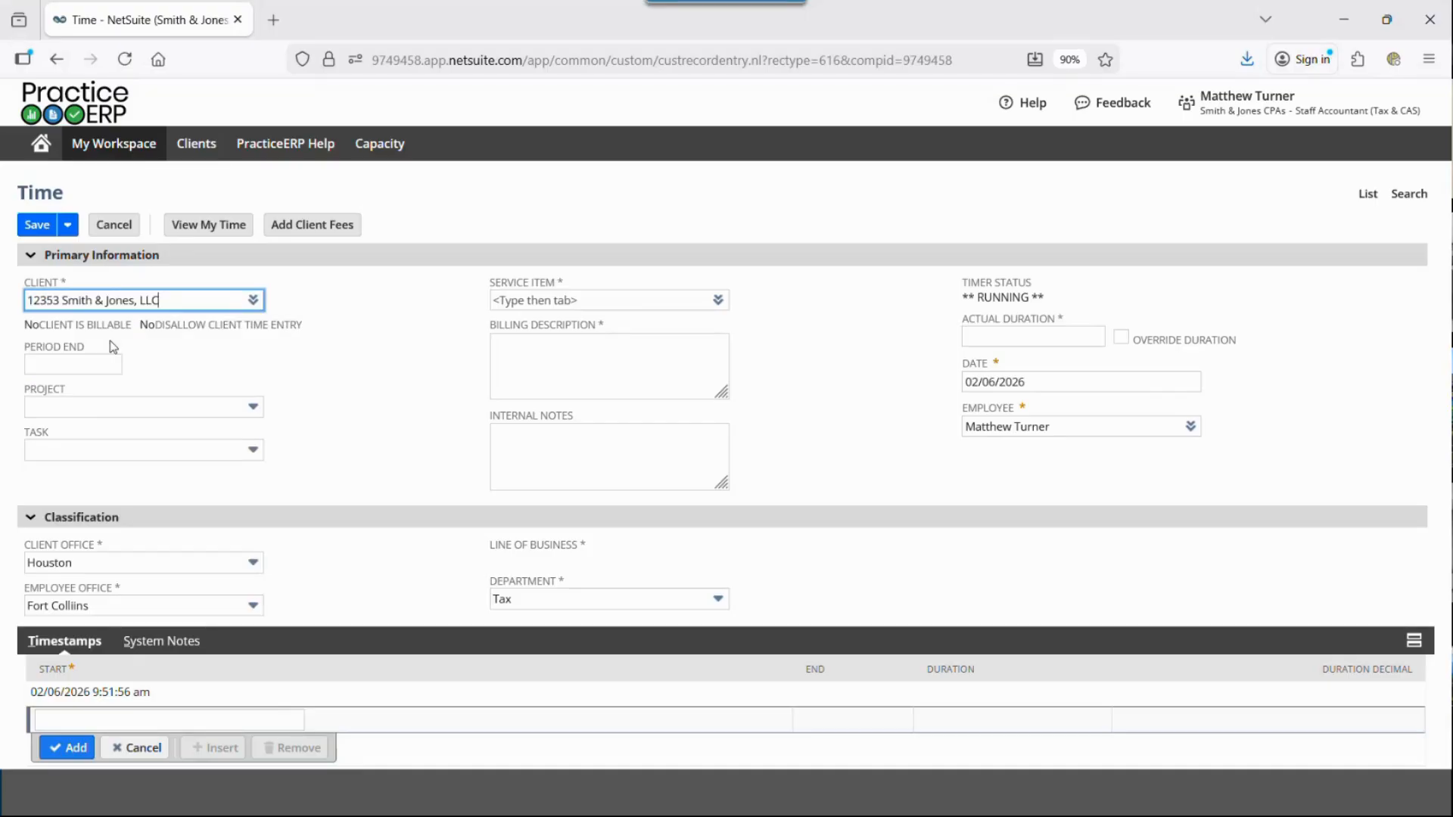
Step: Browse the service items available for the non-billable client, such as CPE Travel Time and Holiday Time, without choosing one
click(496, 300)
click(718, 302)
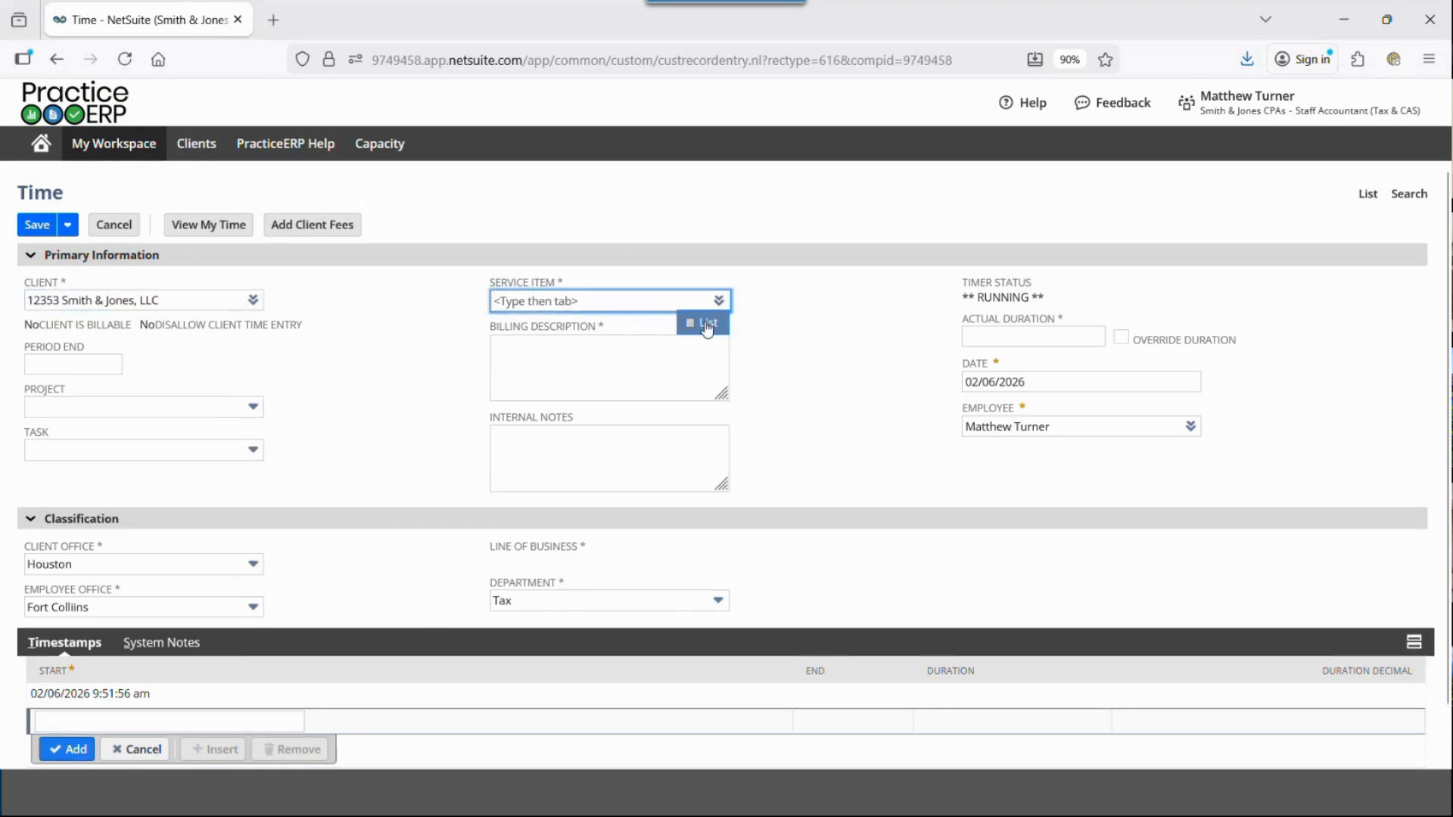
scroll(561, 421, down, 6)
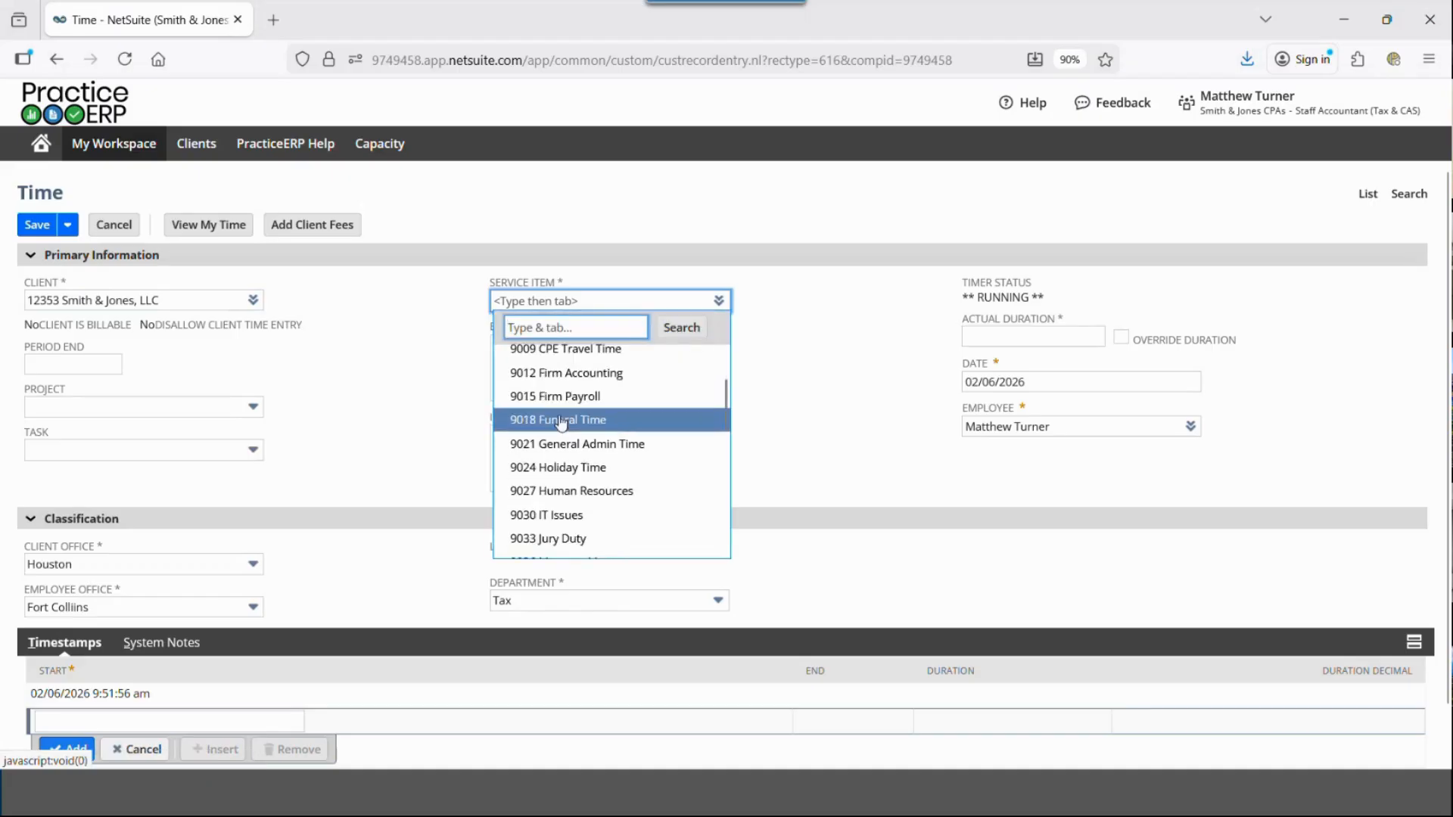
scroll(563, 439, up, 5)
scroll(563, 442, up, 1)
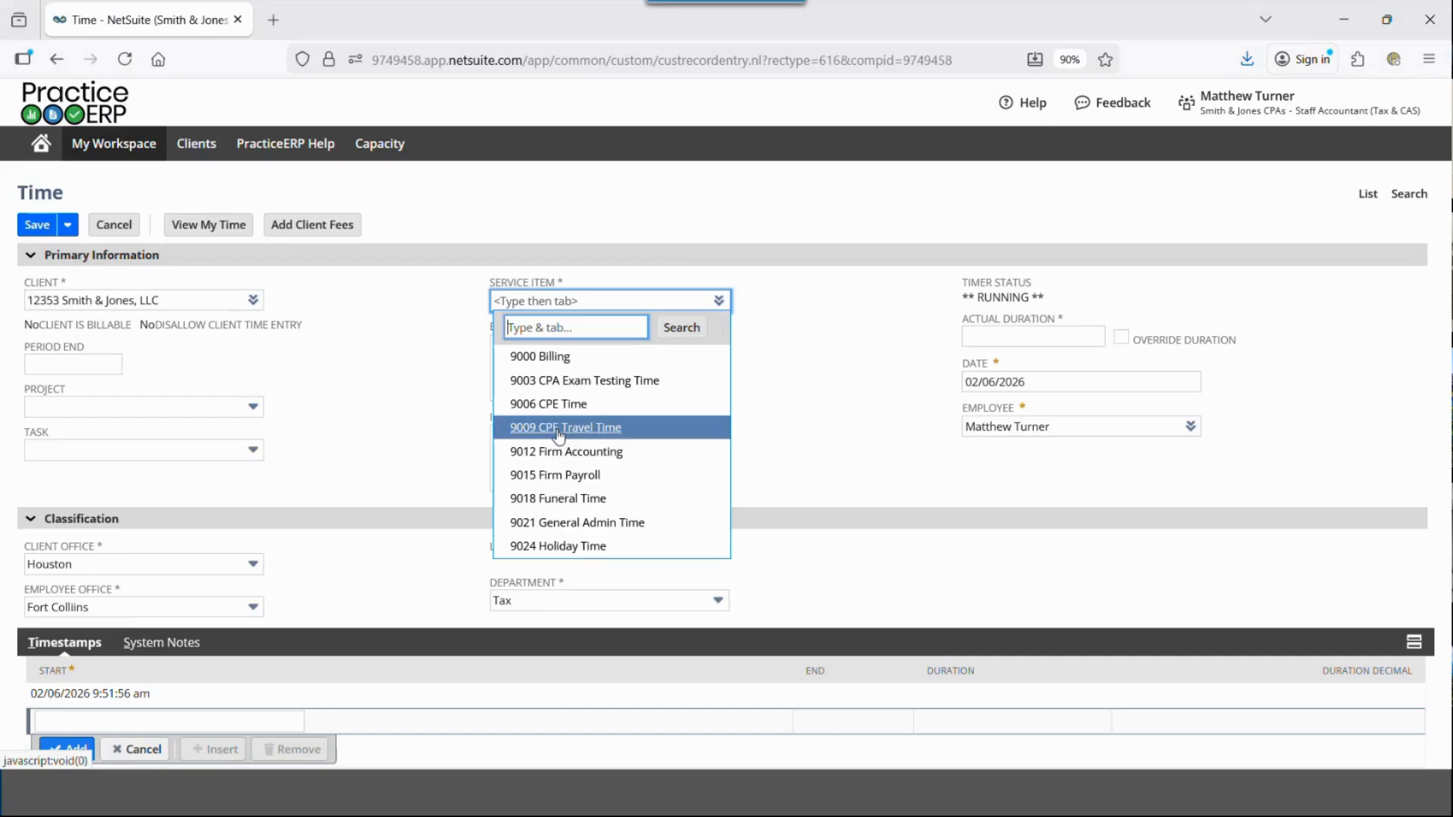
click(885, 413)
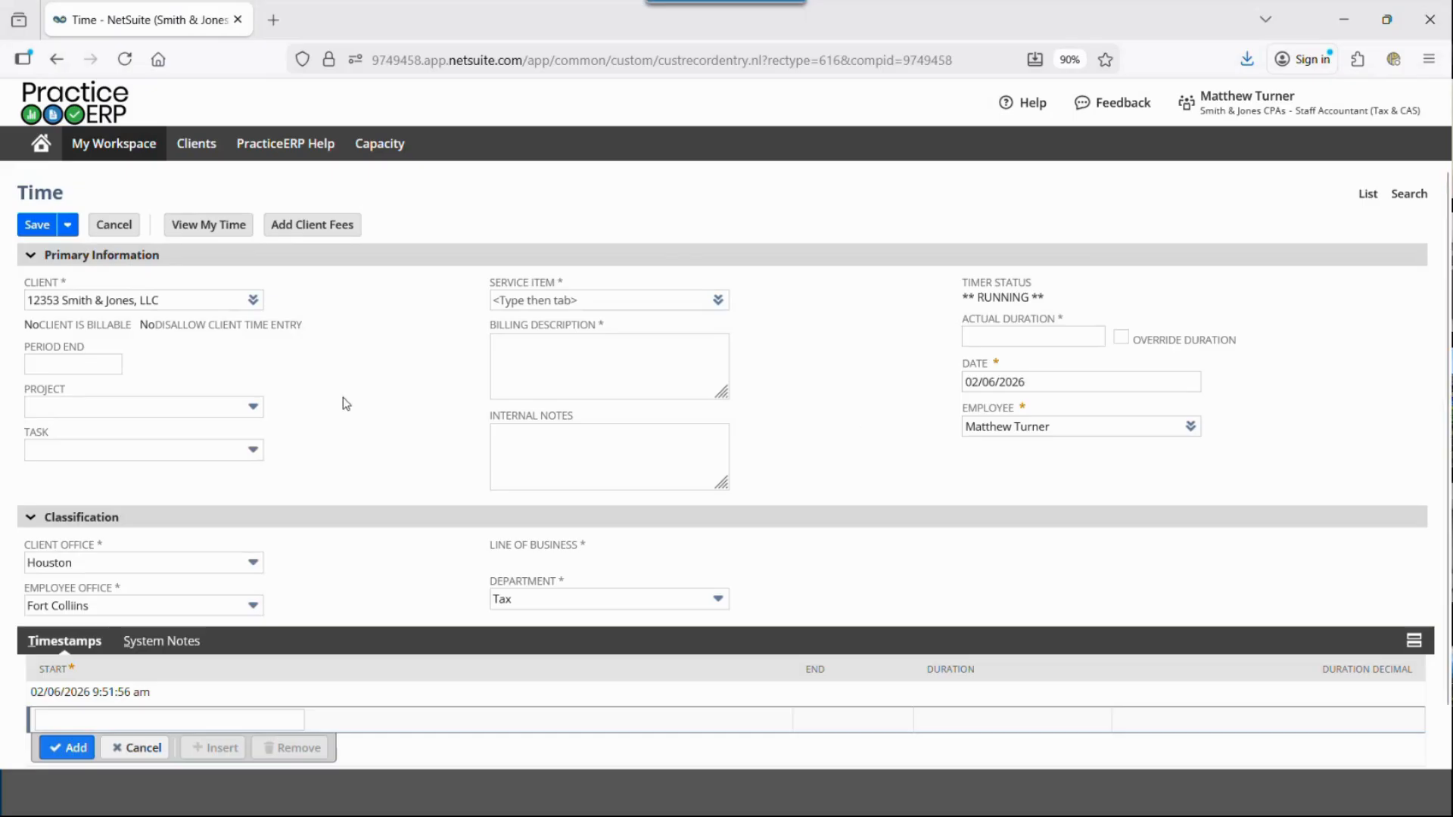
Step: Switch to the Billing & A/R role and leave the unsaved time entry
mouse_move(1347, 111)
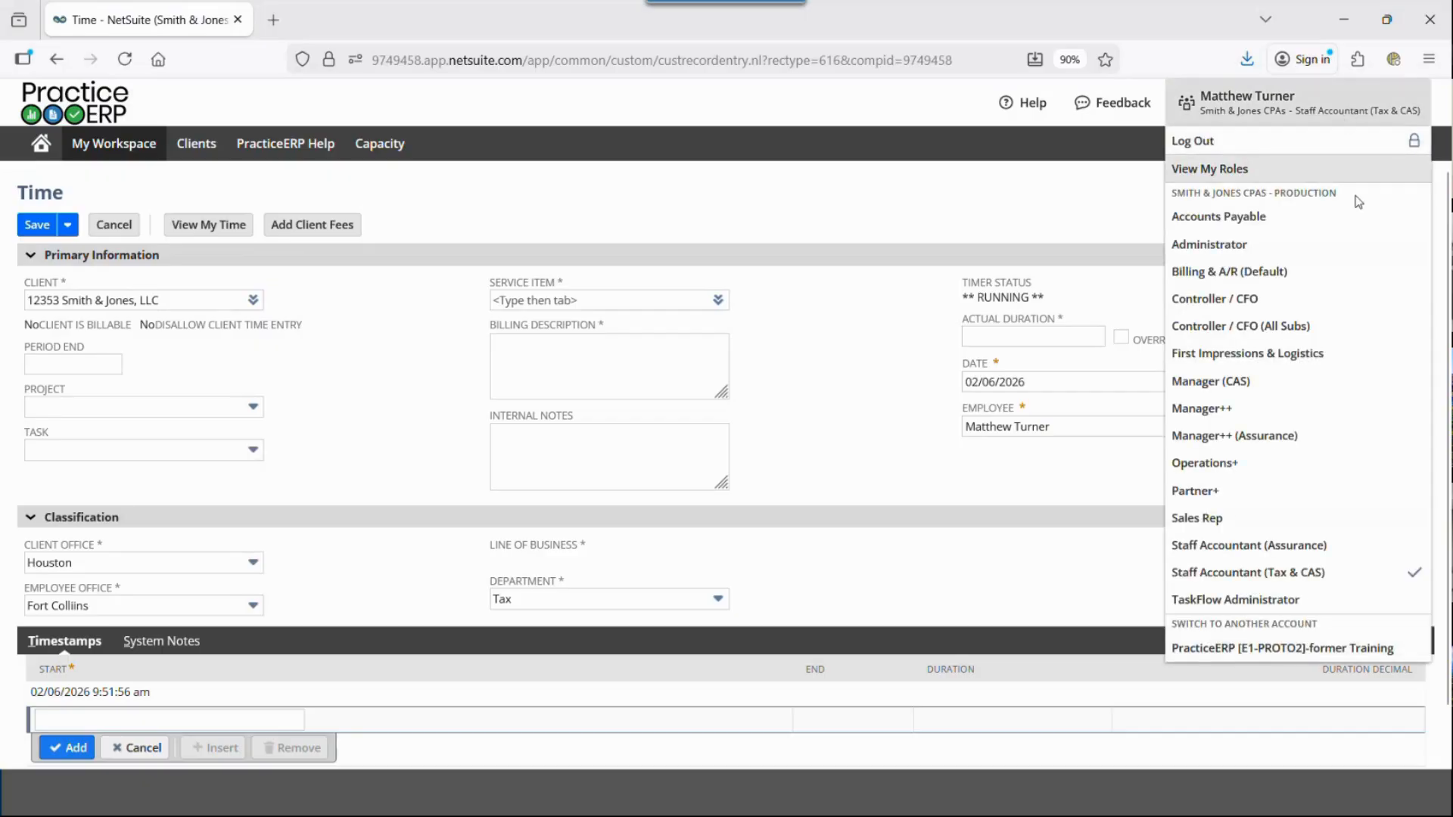
click(1241, 271)
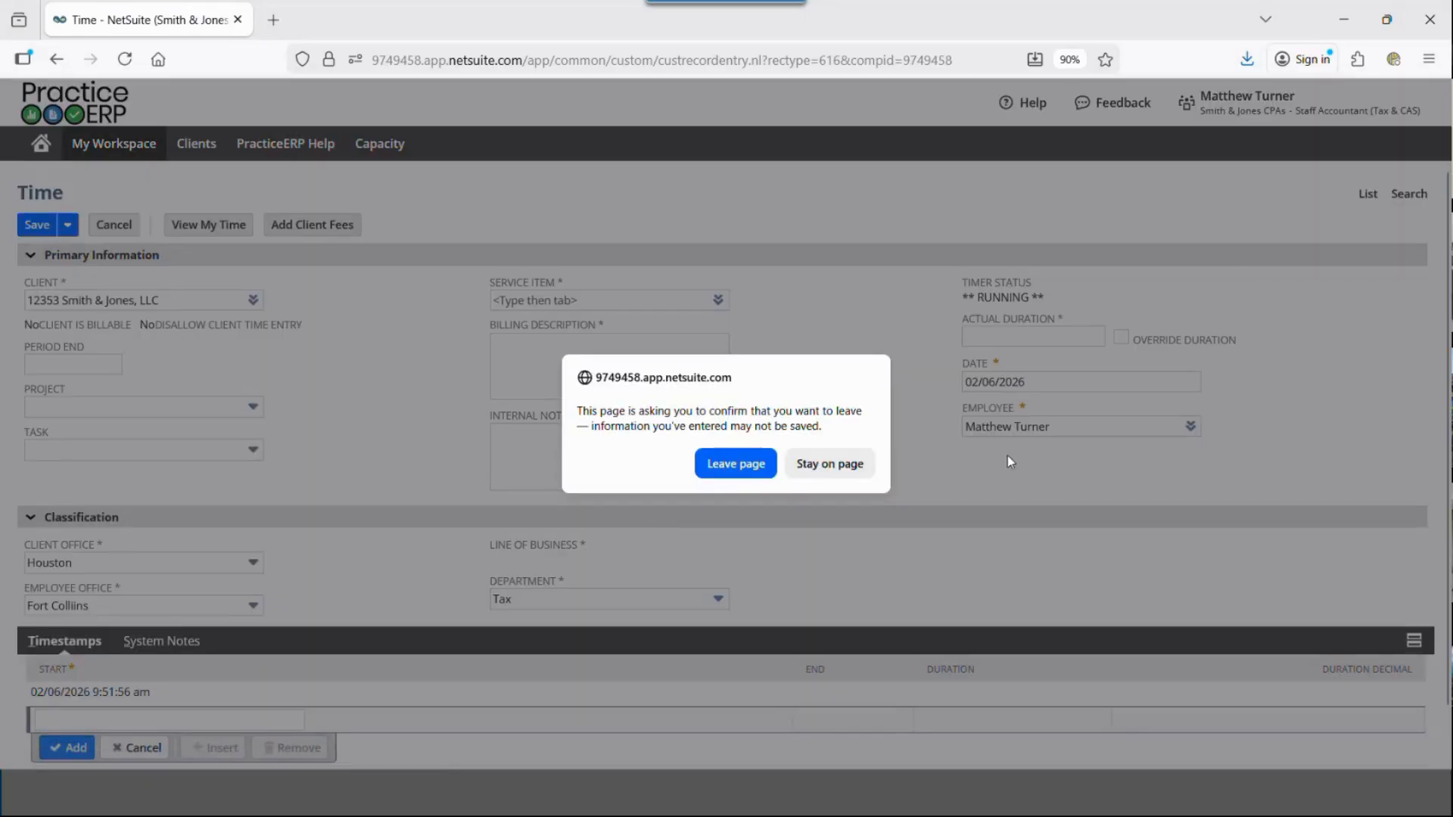
click(715, 464)
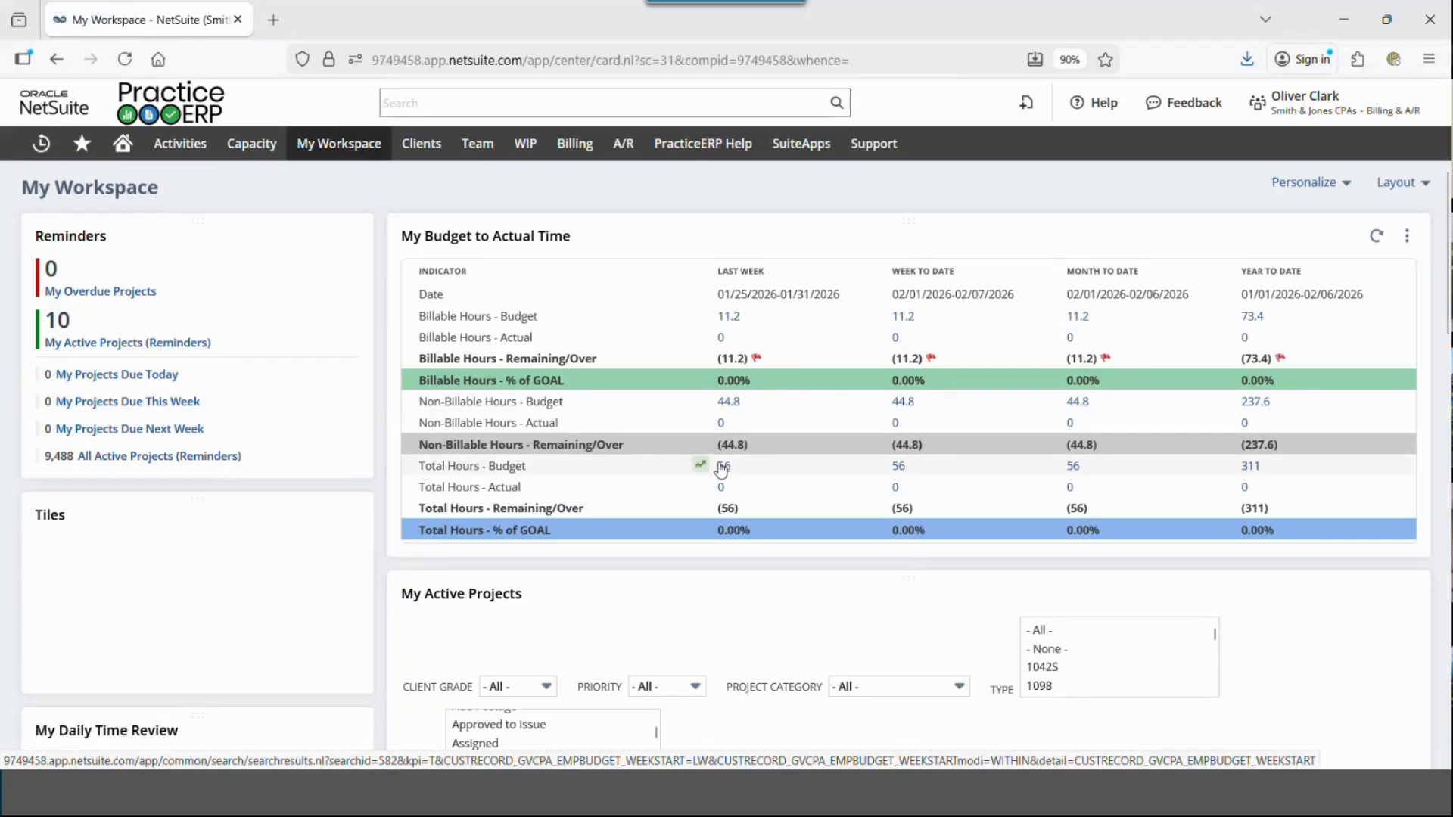
Step: Look over the Open WIP report options and go to the Home page with the PracticeERP Reporting Module
mouse_move(1312, 114)
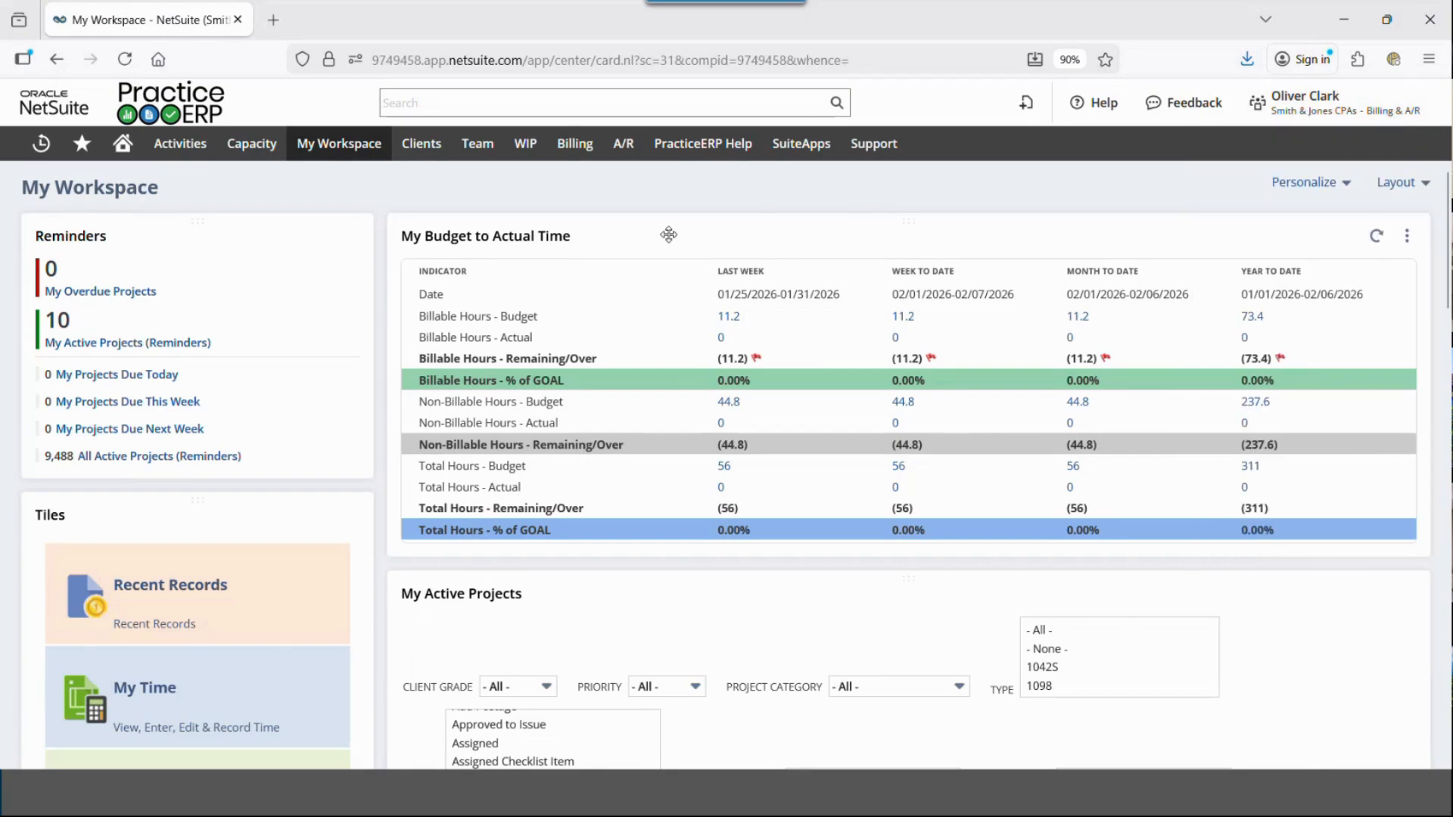
mouse_move(528, 156)
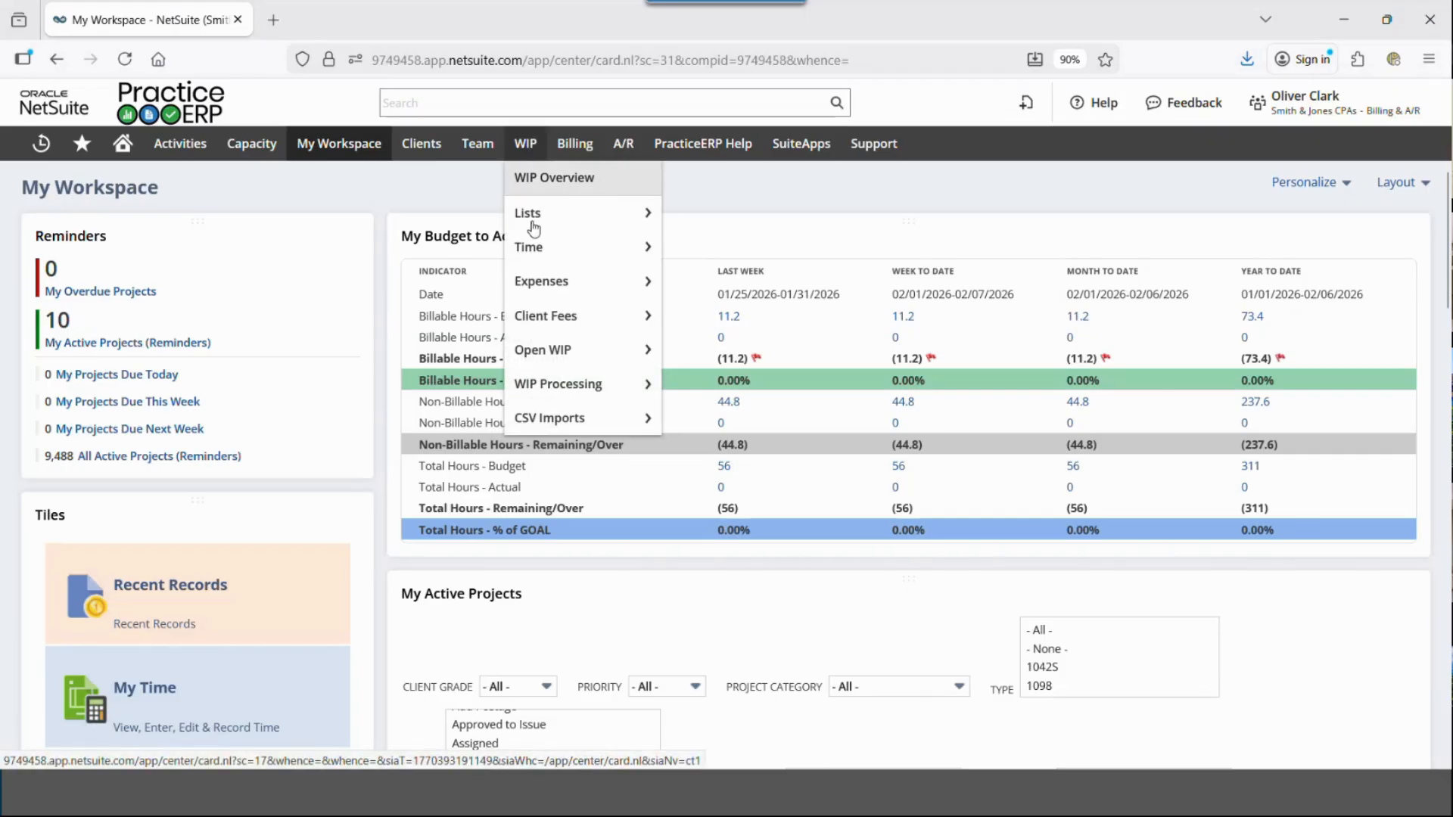
mouse_move(582, 355)
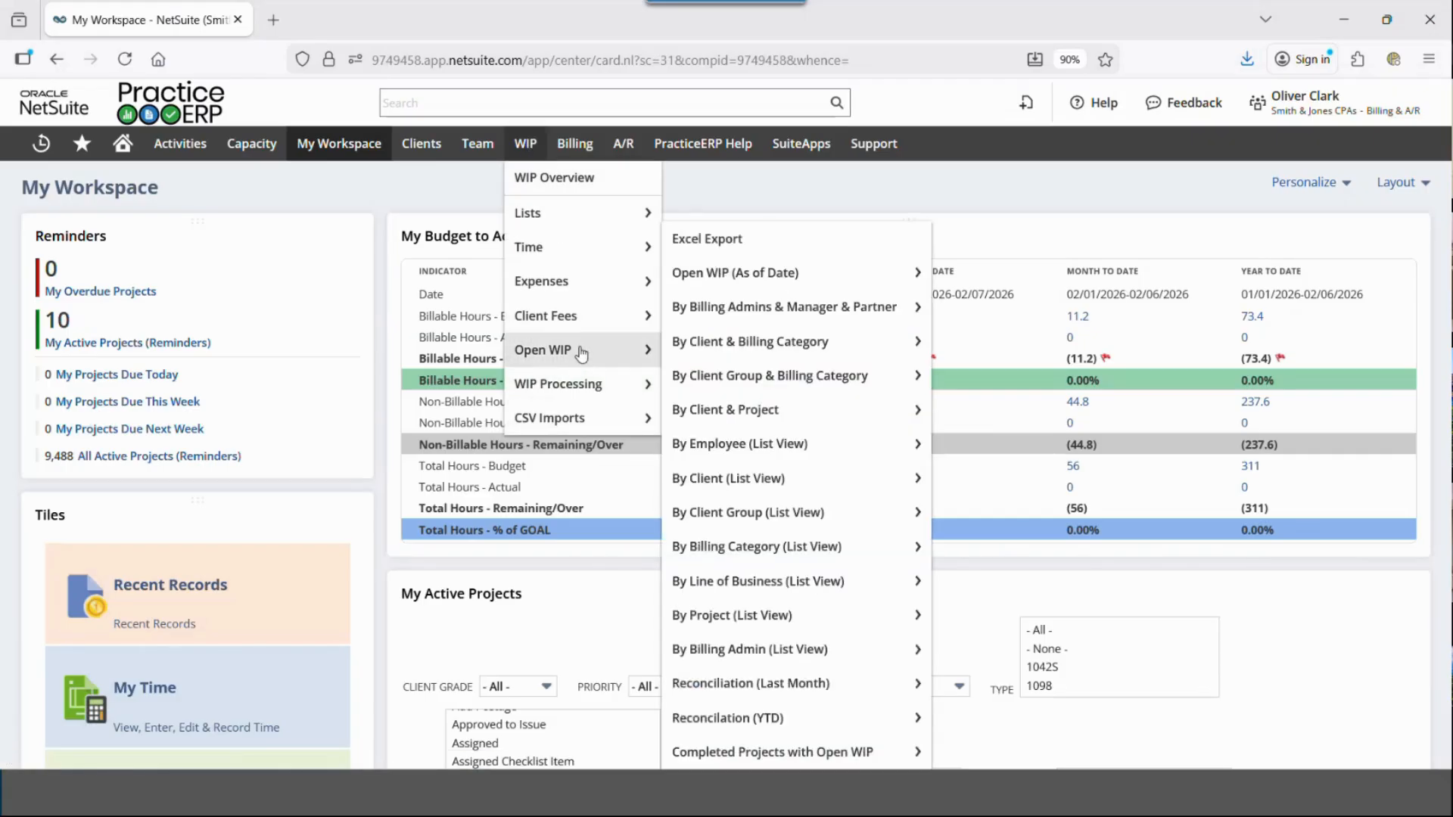
click(126, 149)
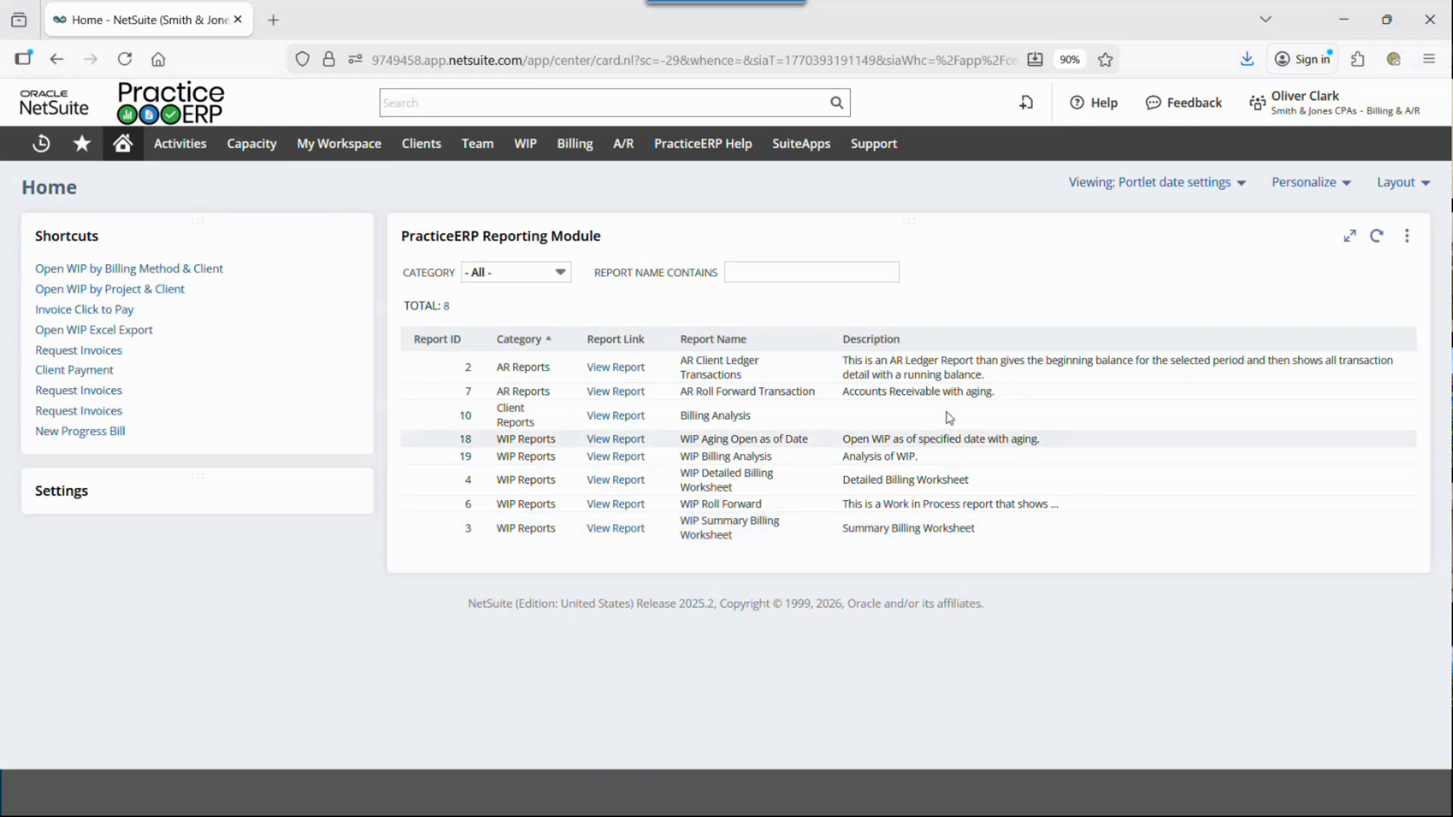
Step: Open the Excel Export page for Open WIP
mouse_move(514, 140)
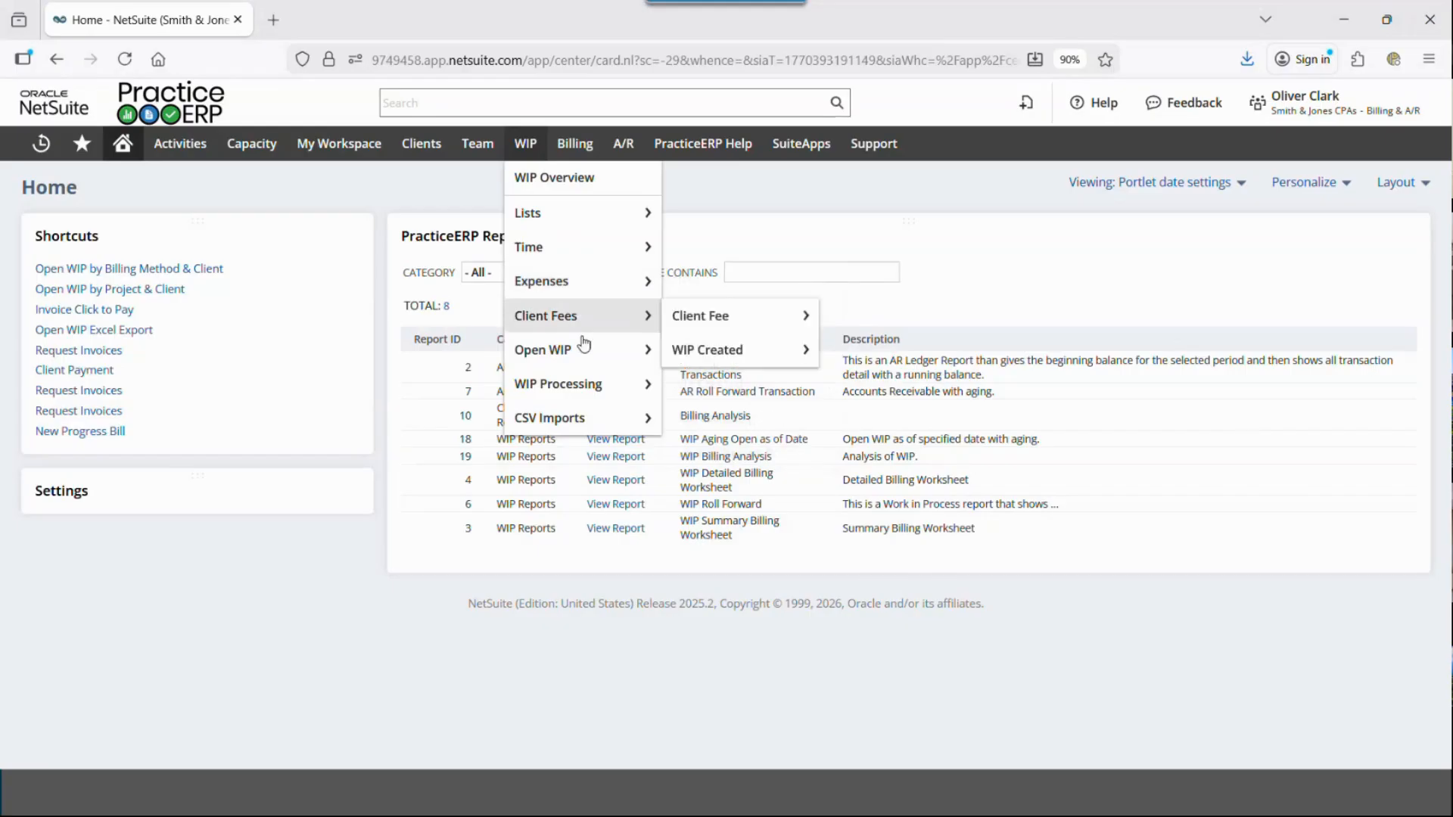
mouse_move(583, 348)
mouse_move(759, 272)
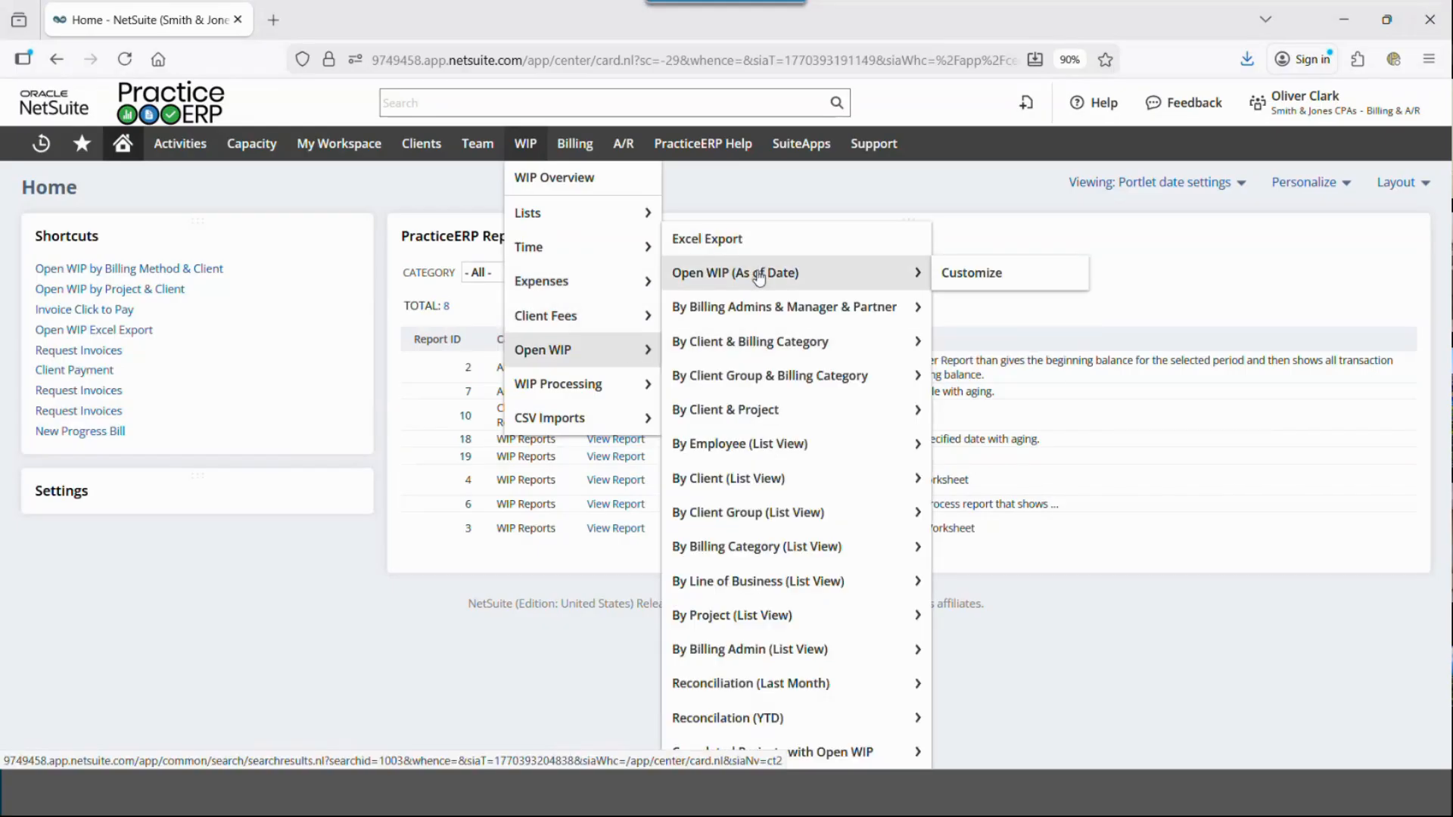
click(719, 238)
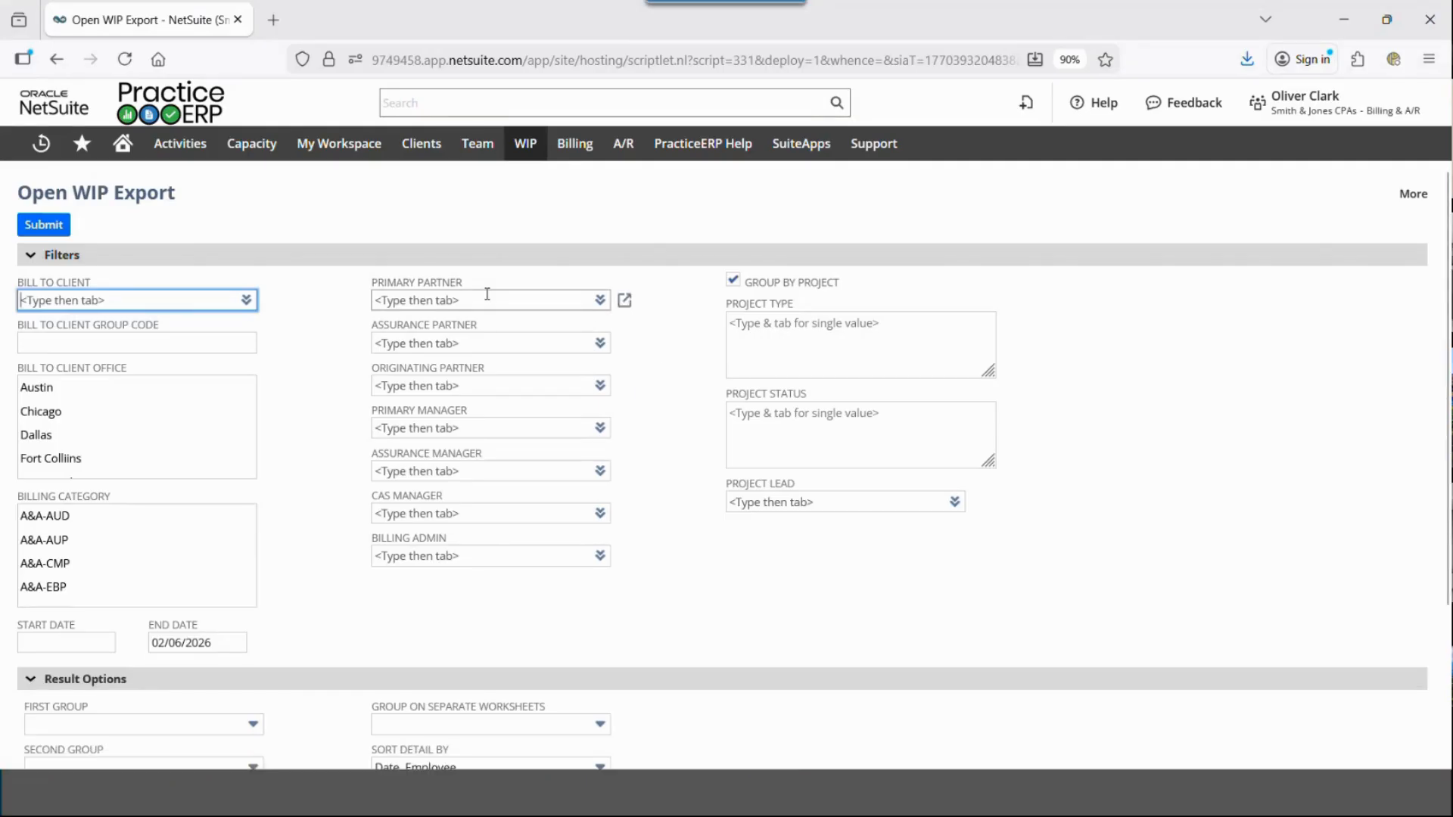
Step: Filter the Open WIP export by the primary partner's name and set the end date to 01/31/2026
click(812, 414)
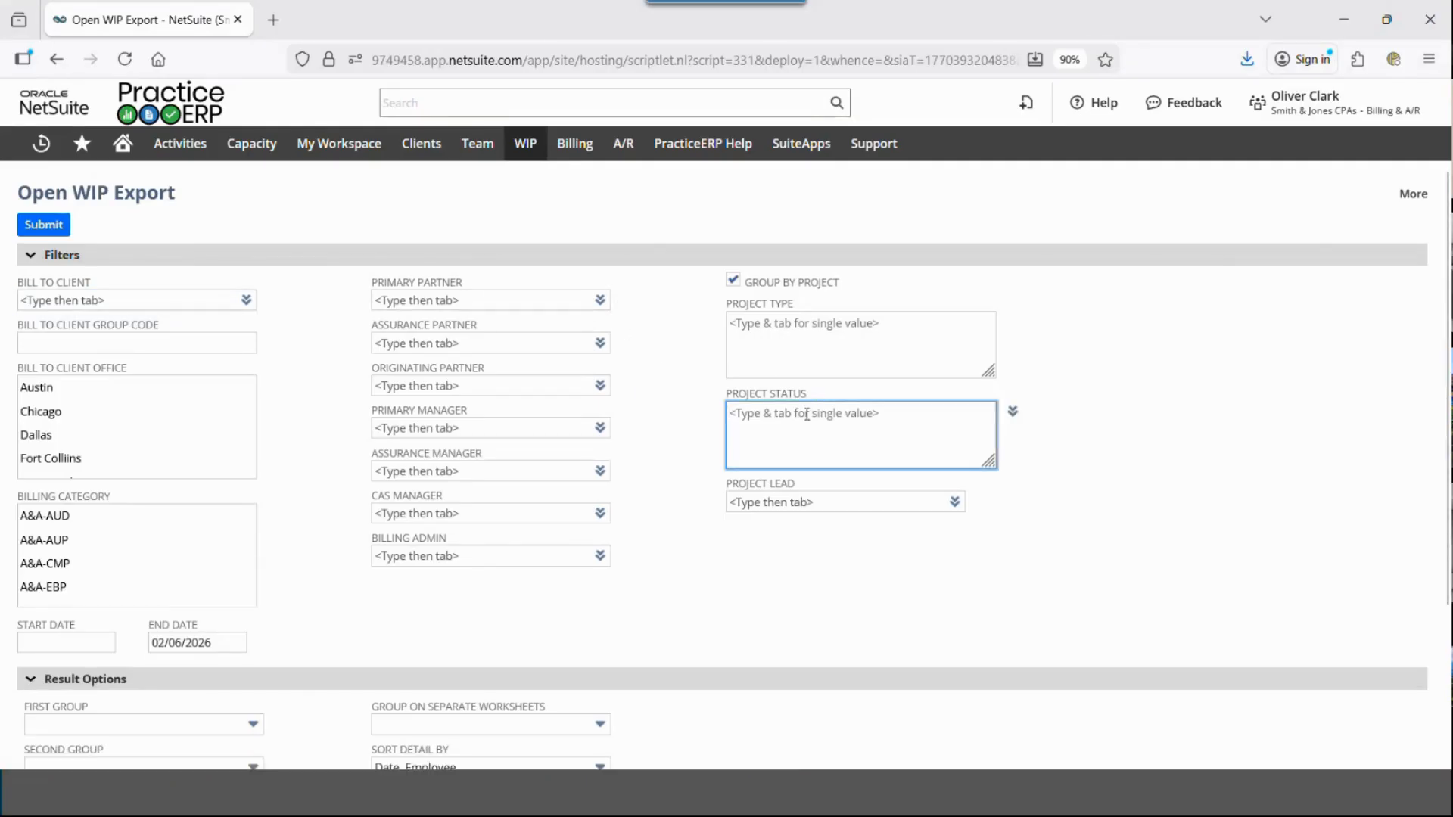
click(392, 295)
text(bill)
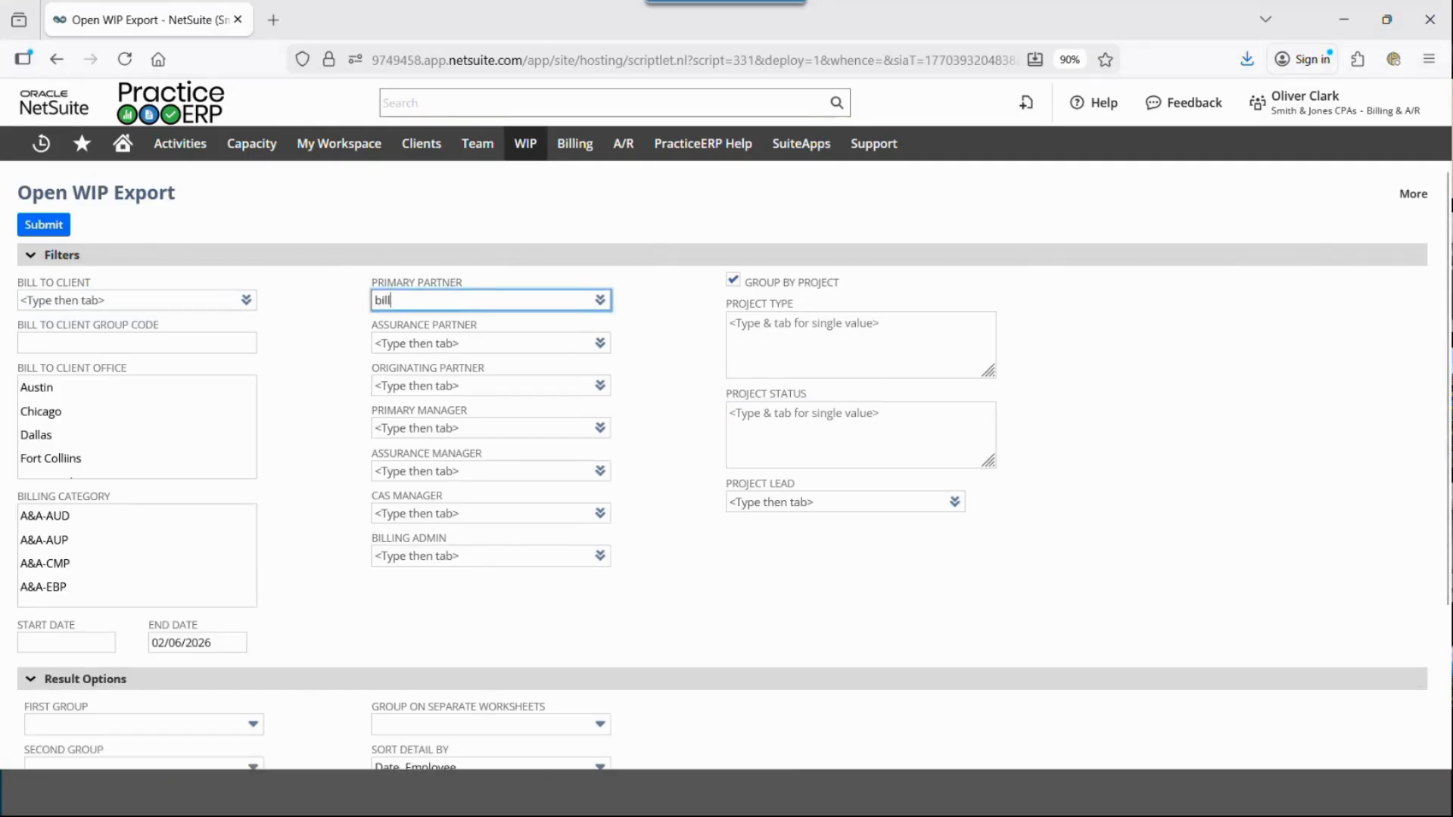
click(436, 319)
click(182, 643)
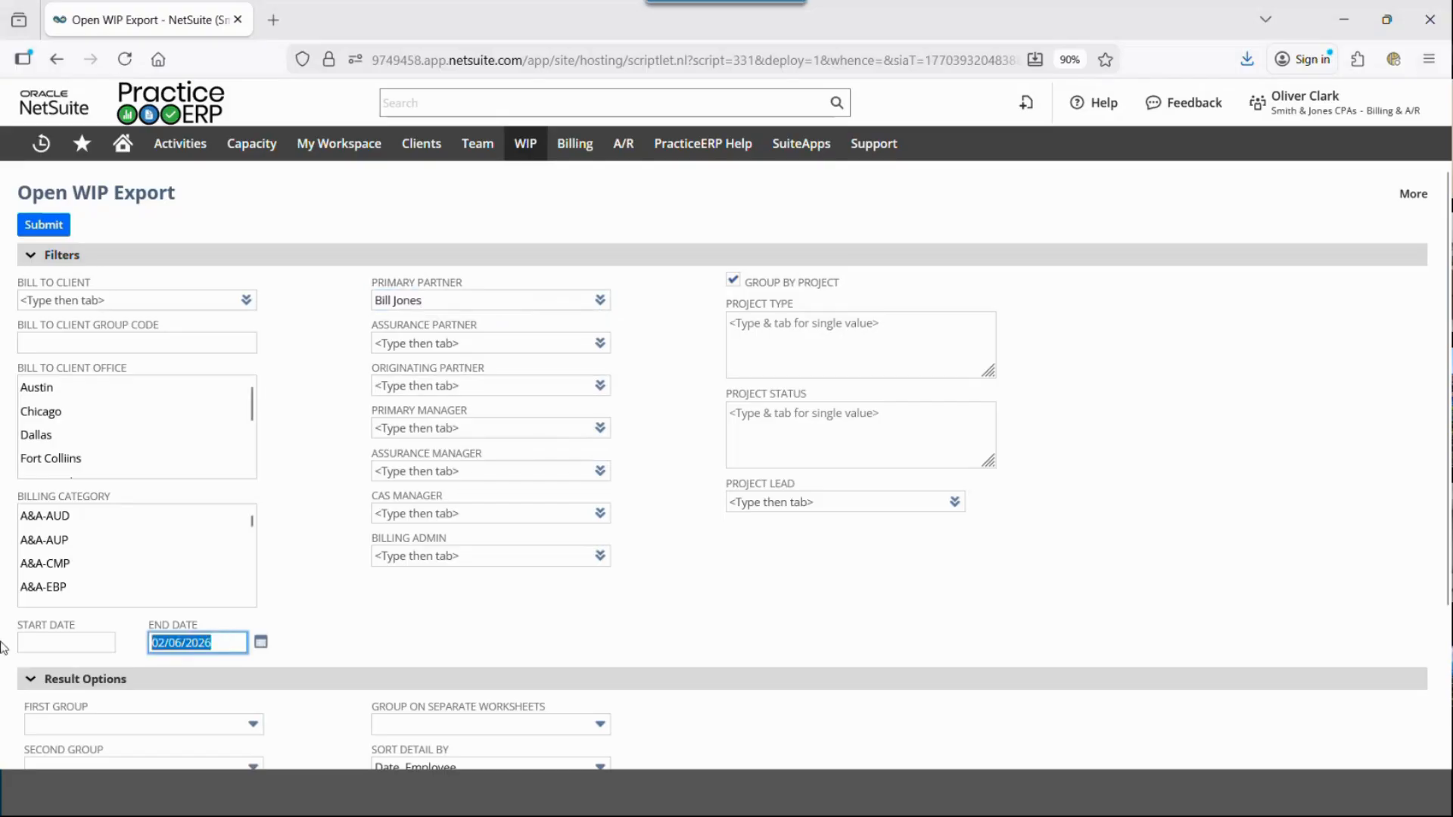
text(01/31)
key(Tab)
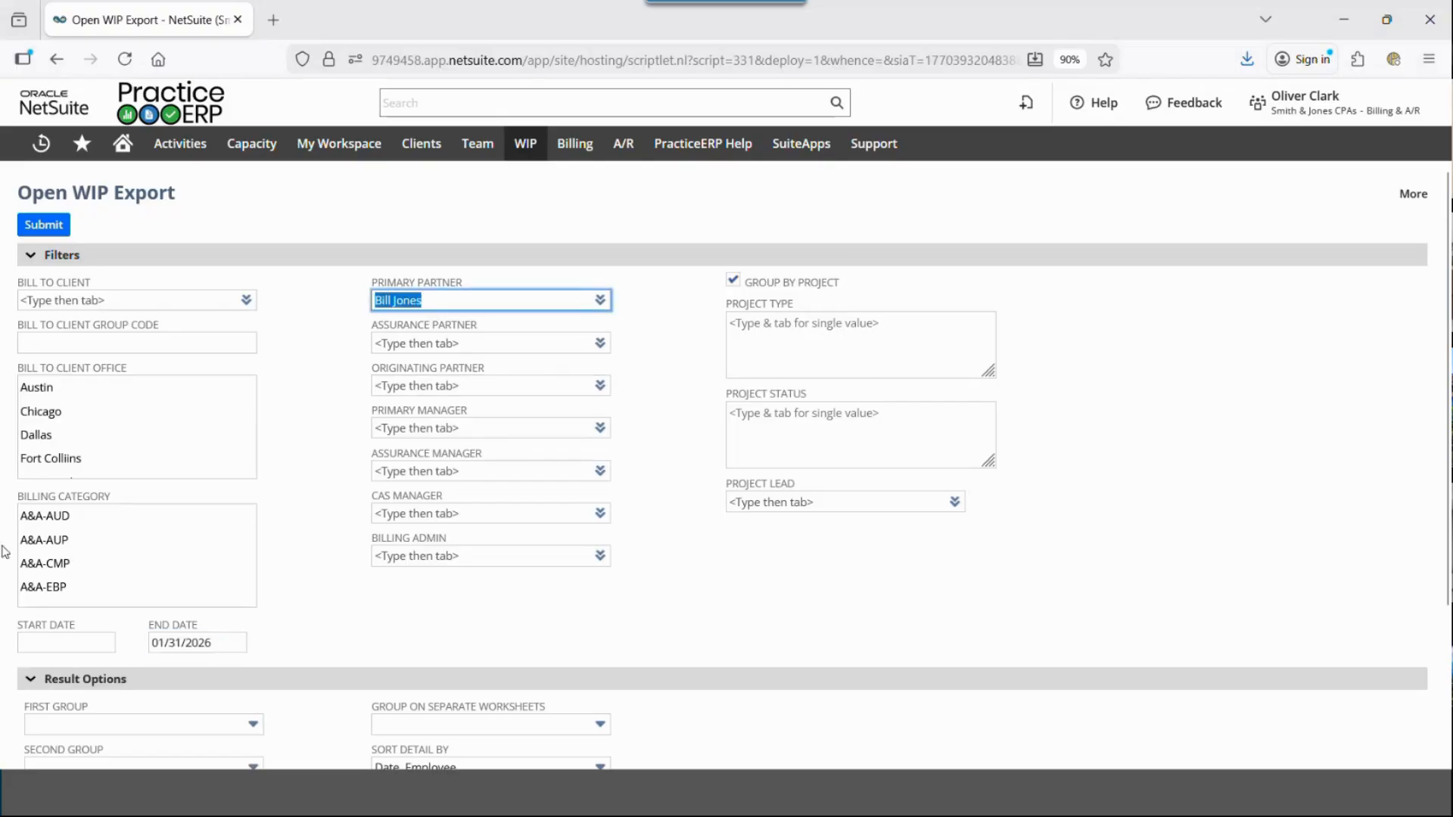
Step: Look through the billing categories and group the export on separate worksheets by Primary Manager
scroll(55, 536, down, 3)
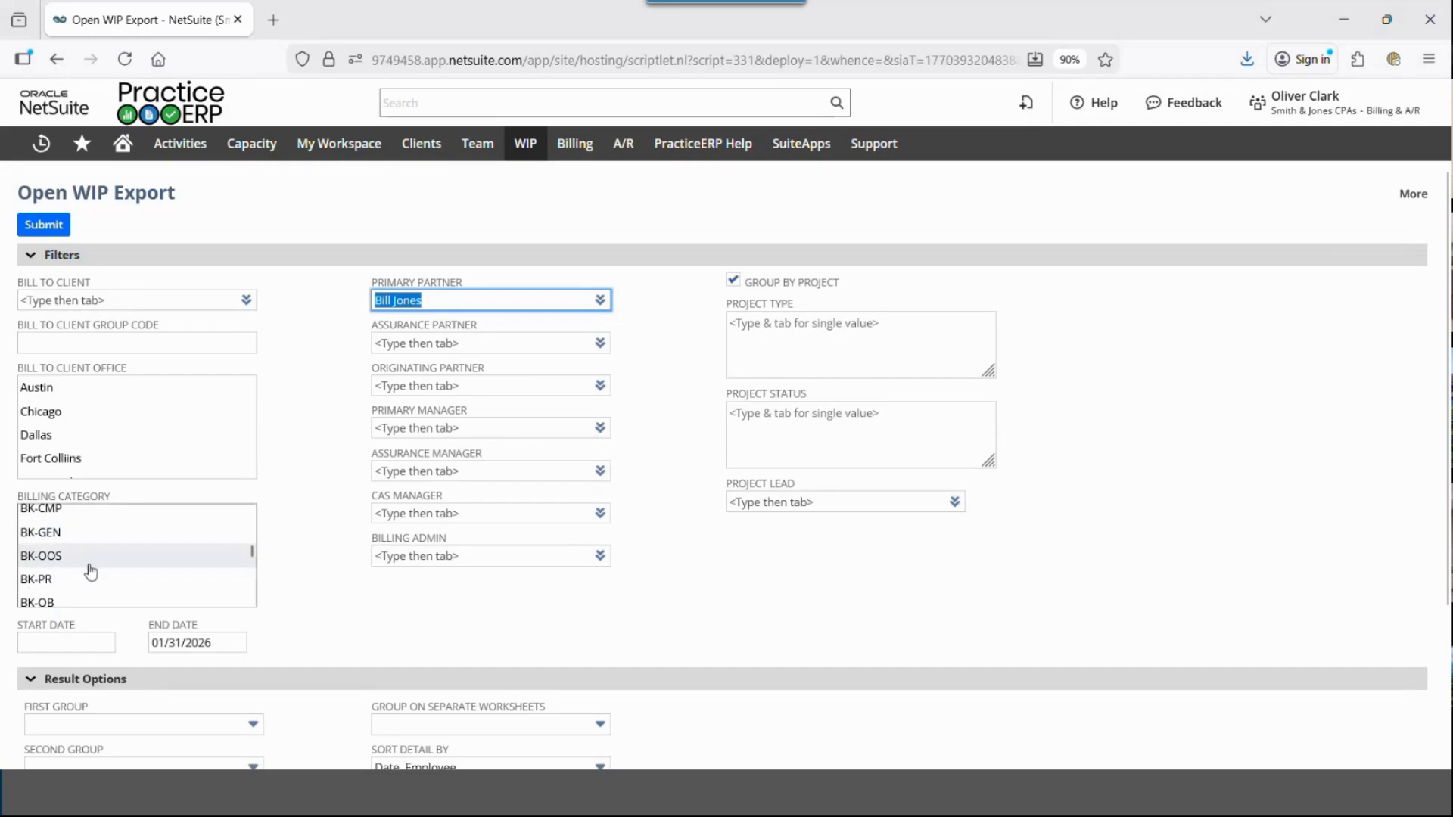
click(643, 622)
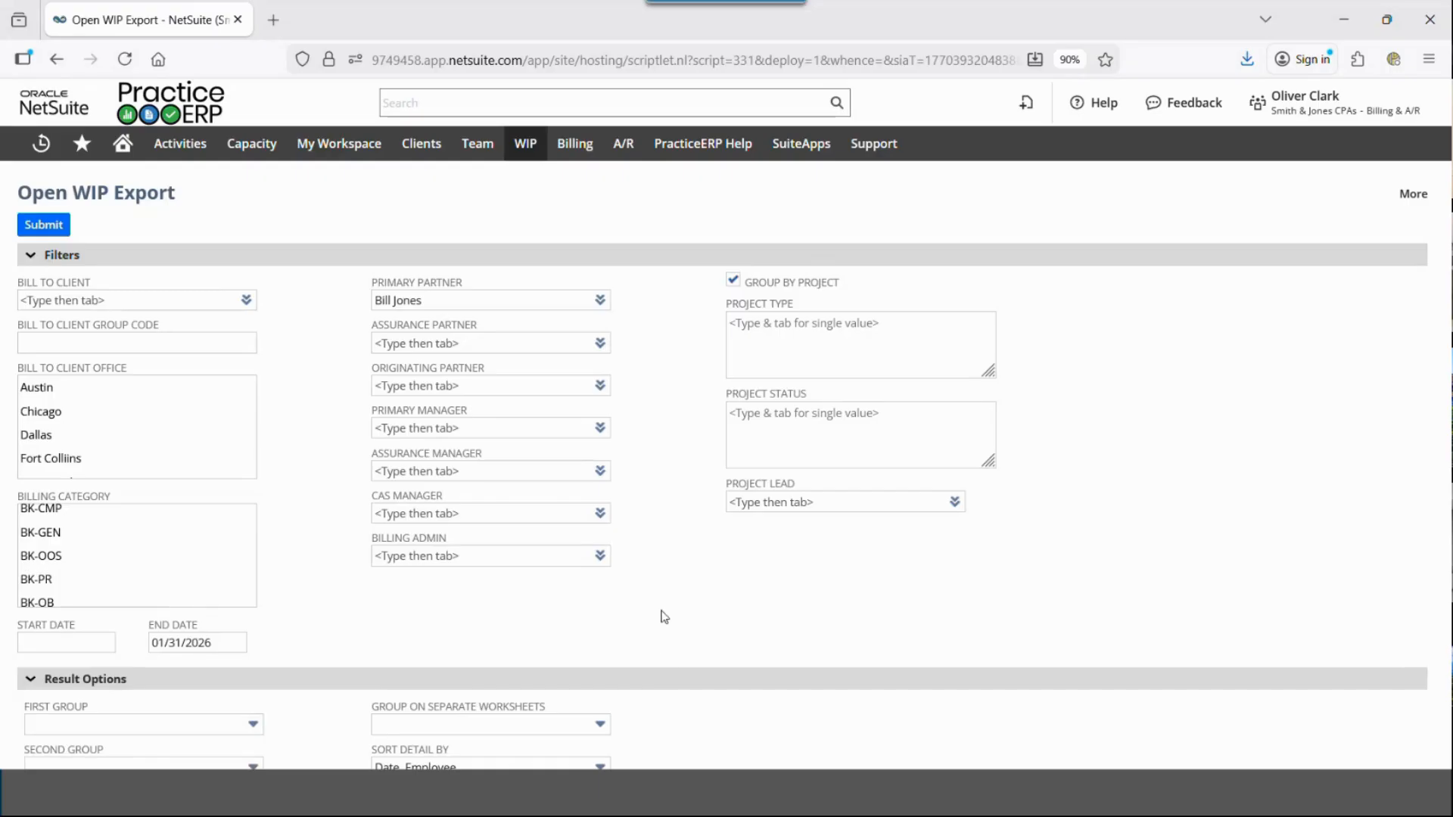
scroll(664, 659, down, 3)
click(477, 530)
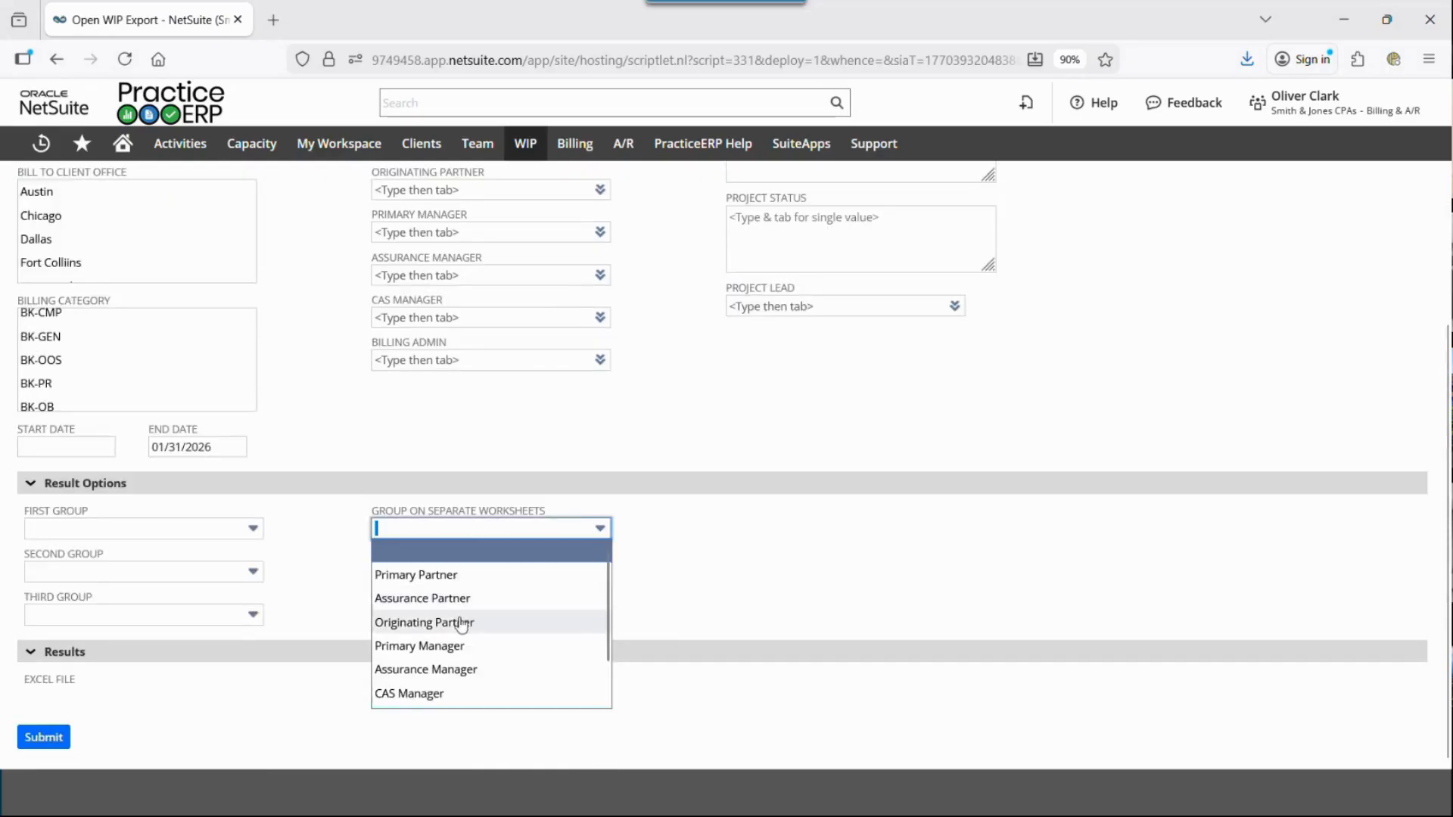
click(454, 646)
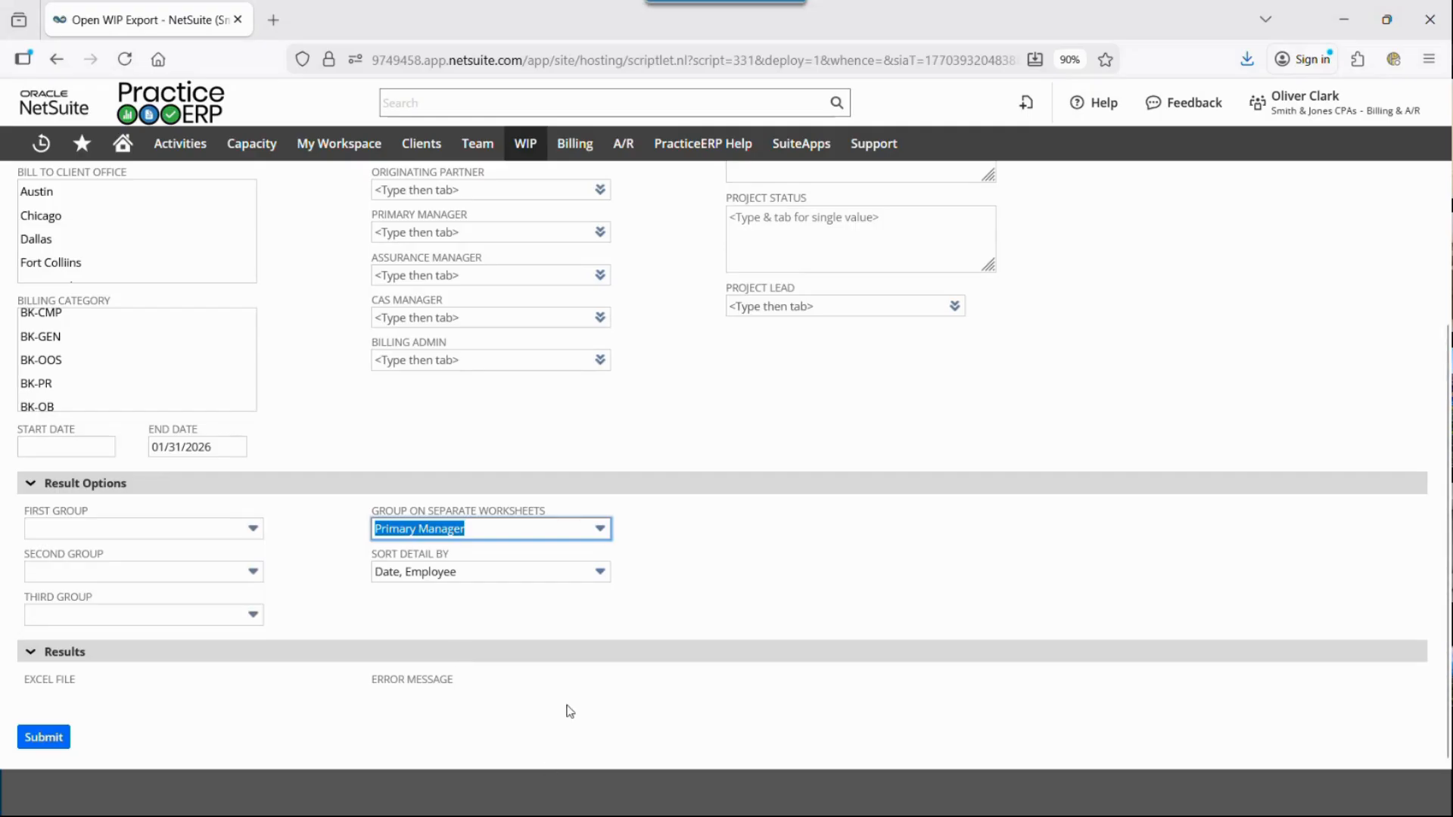
Step: Switch from the WIP export page to the Open WIP Export (DEMO).xlsx workbook in Excel
scroll(567, 709, up, 3)
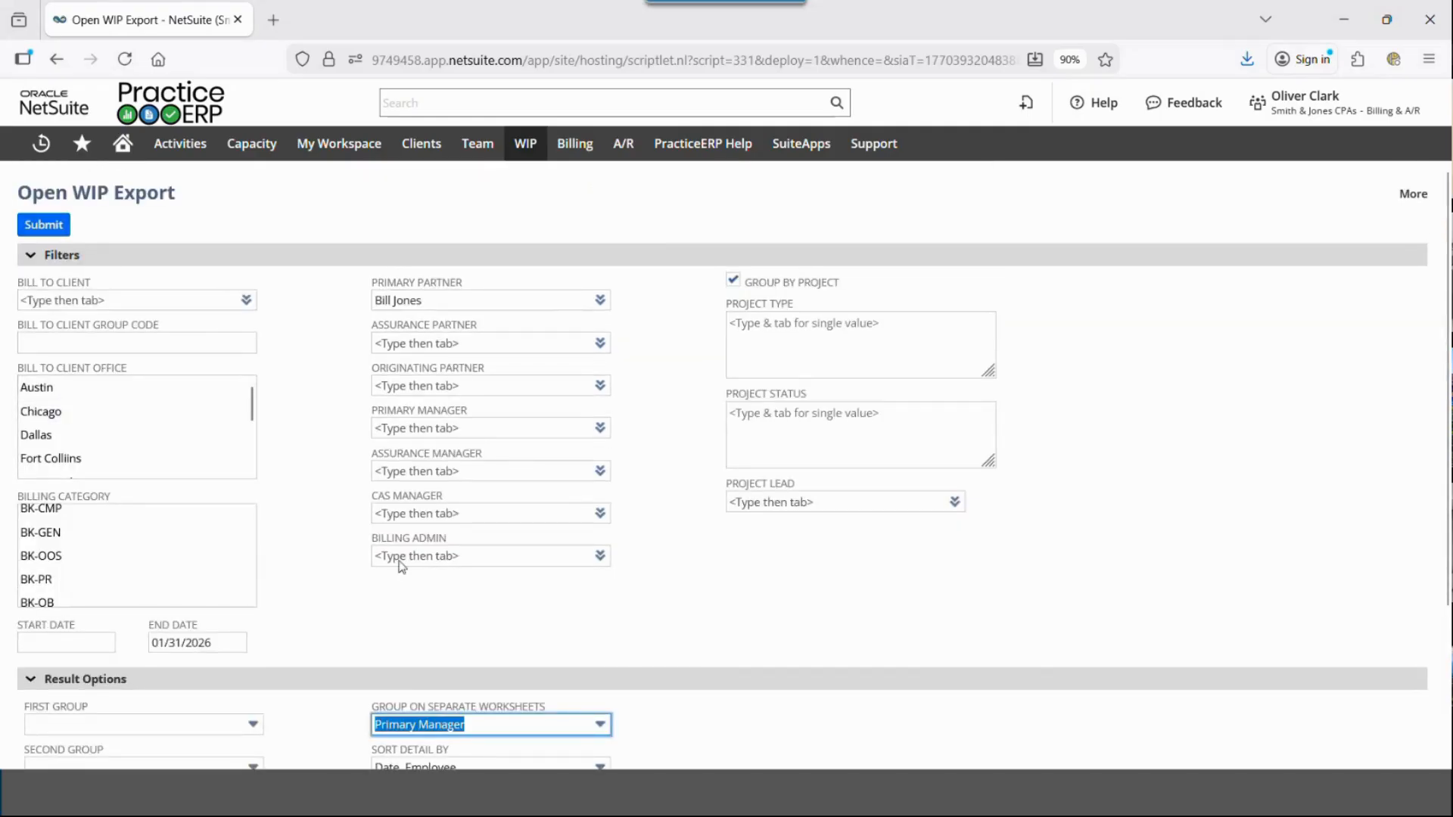
key(alt+Tab)
key(alt+Tab)
key(alt+Tab)
key(alt+Tab)
key(alt+Tab)
key(alt+Tab)
key(alt+Tab)
key(alt+Tab)
key(alt+Tab)
key(alt+Tab)
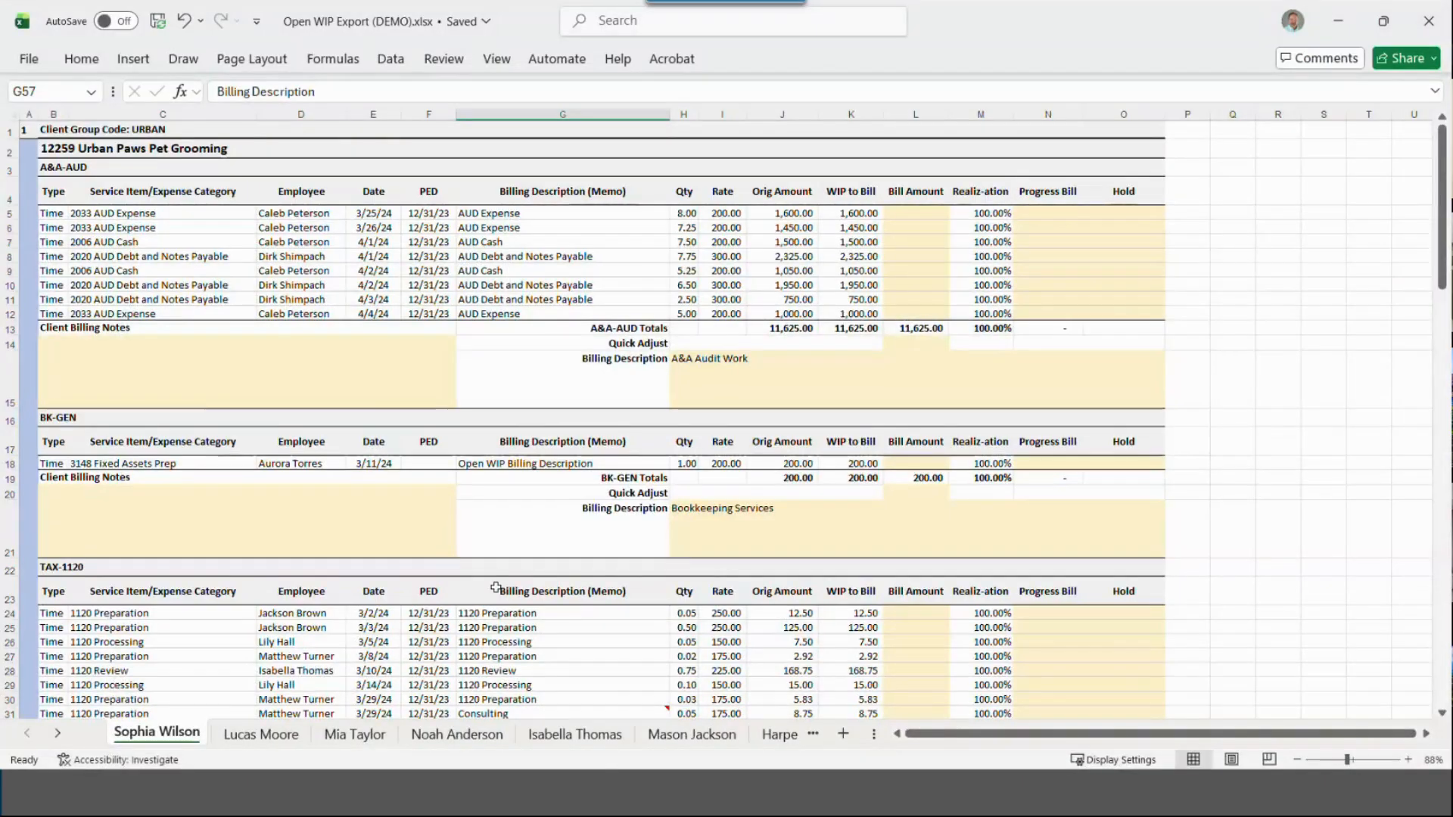
Step: Look through the second to sixth manager worksheets and return to the first manager's worksheet
click(261, 734)
click(347, 733)
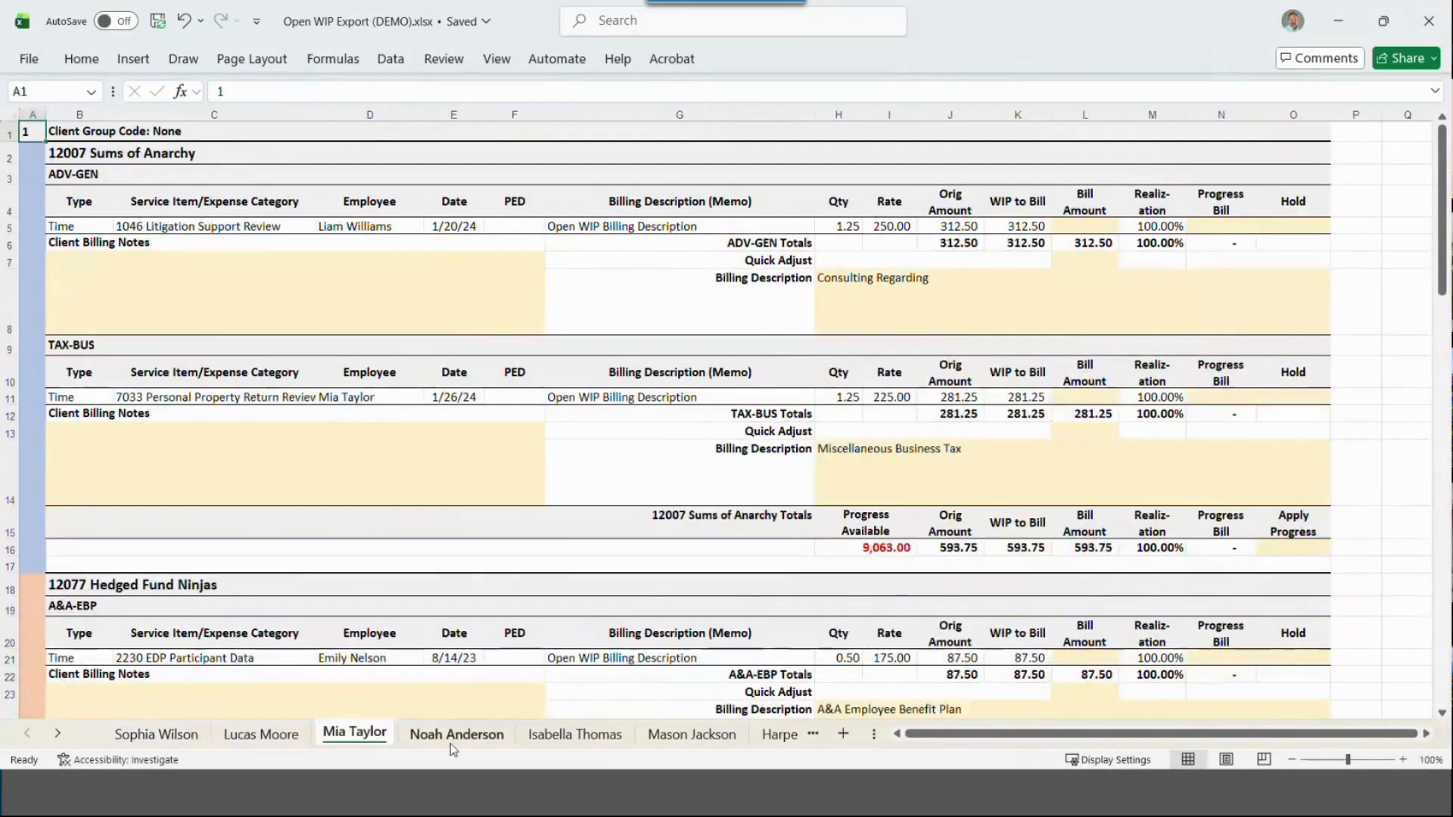
click(458, 734)
click(575, 733)
click(662, 734)
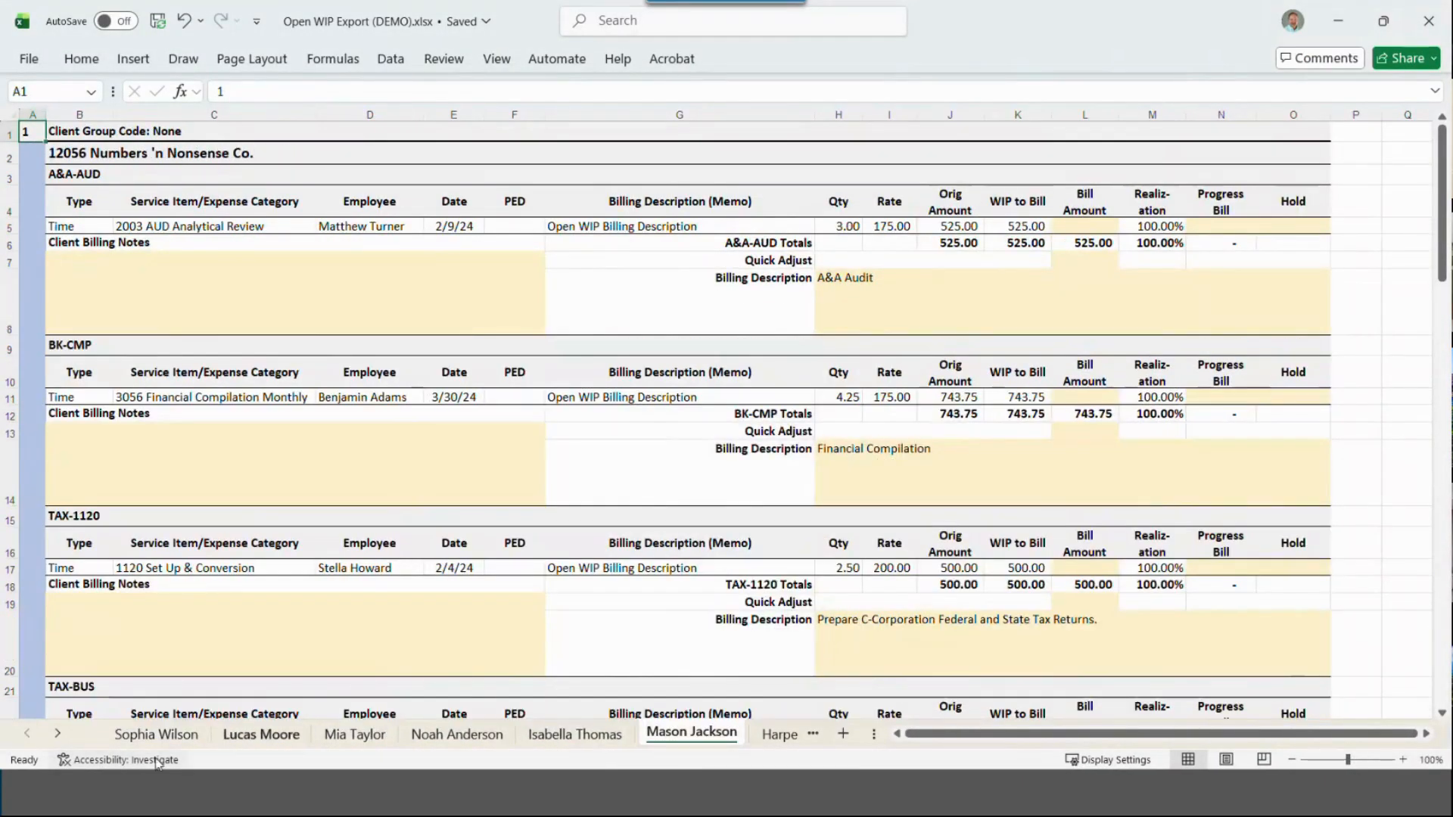
click(148, 736)
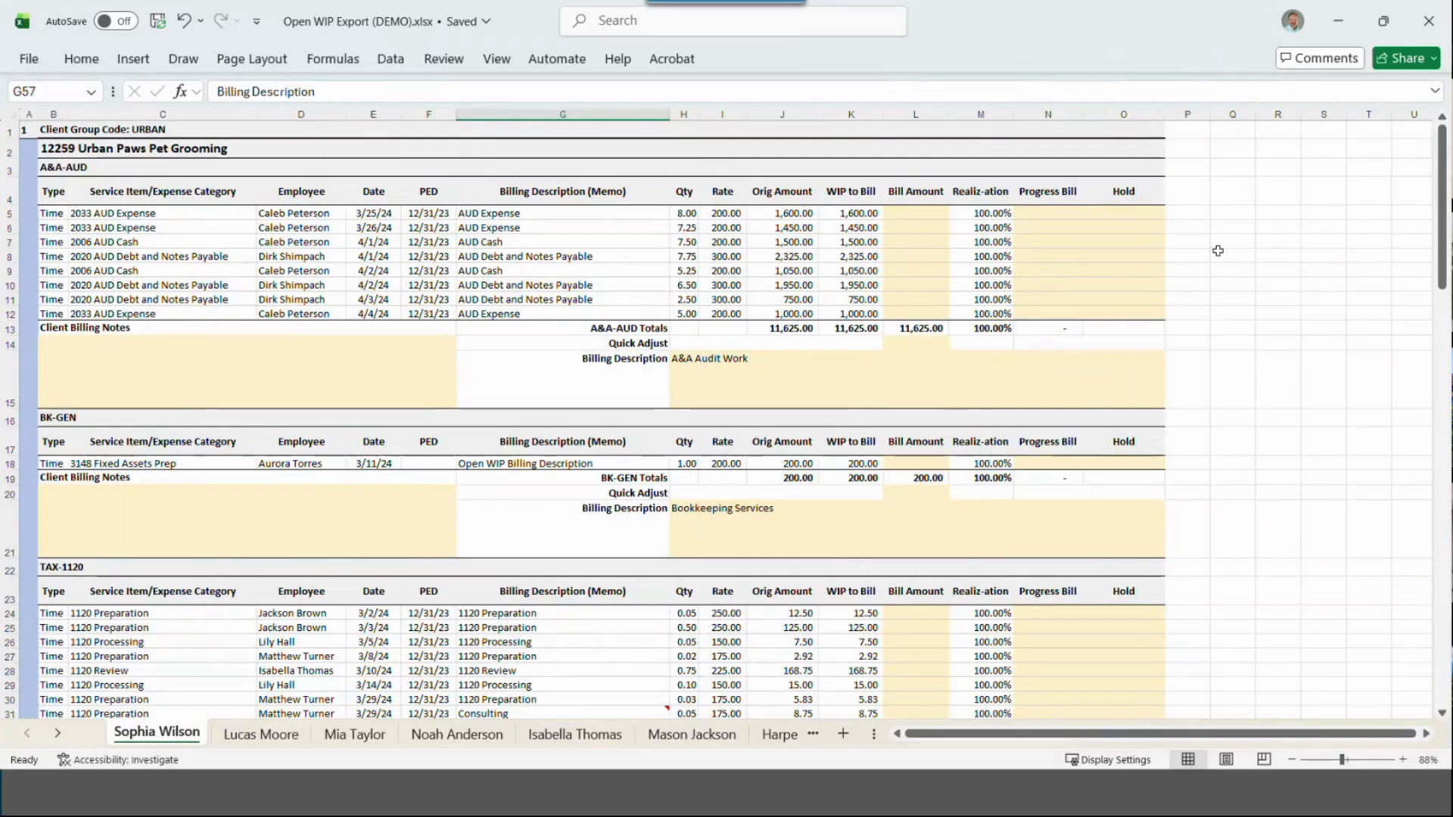
Step: Put the 3/25/24 and 3/26/24 AUD Expense entries of Urban Paws Pet Grooming on hold with an x
click(1123, 213)
text(x)
key(Return)
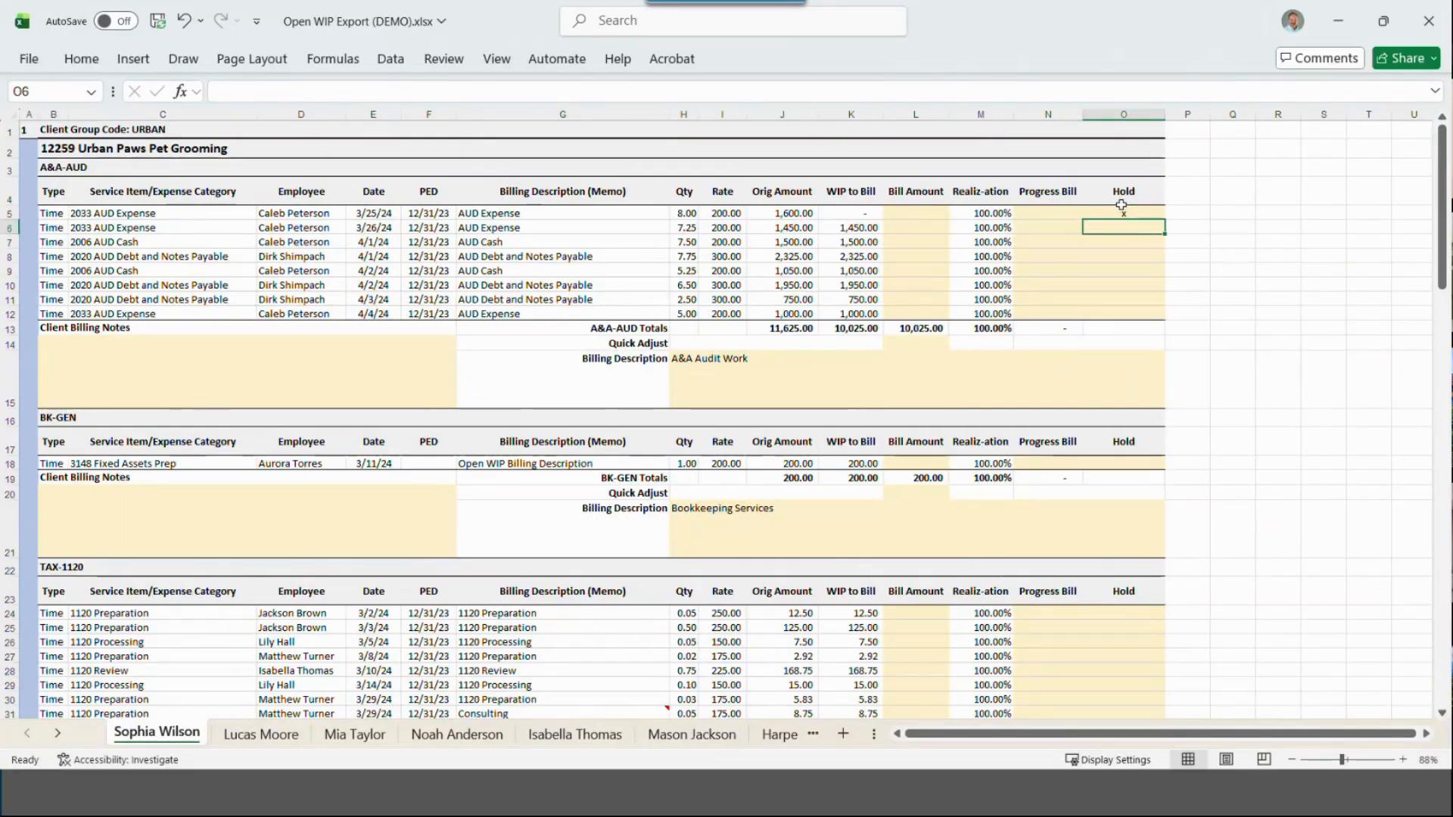
text(x)
key(Return)
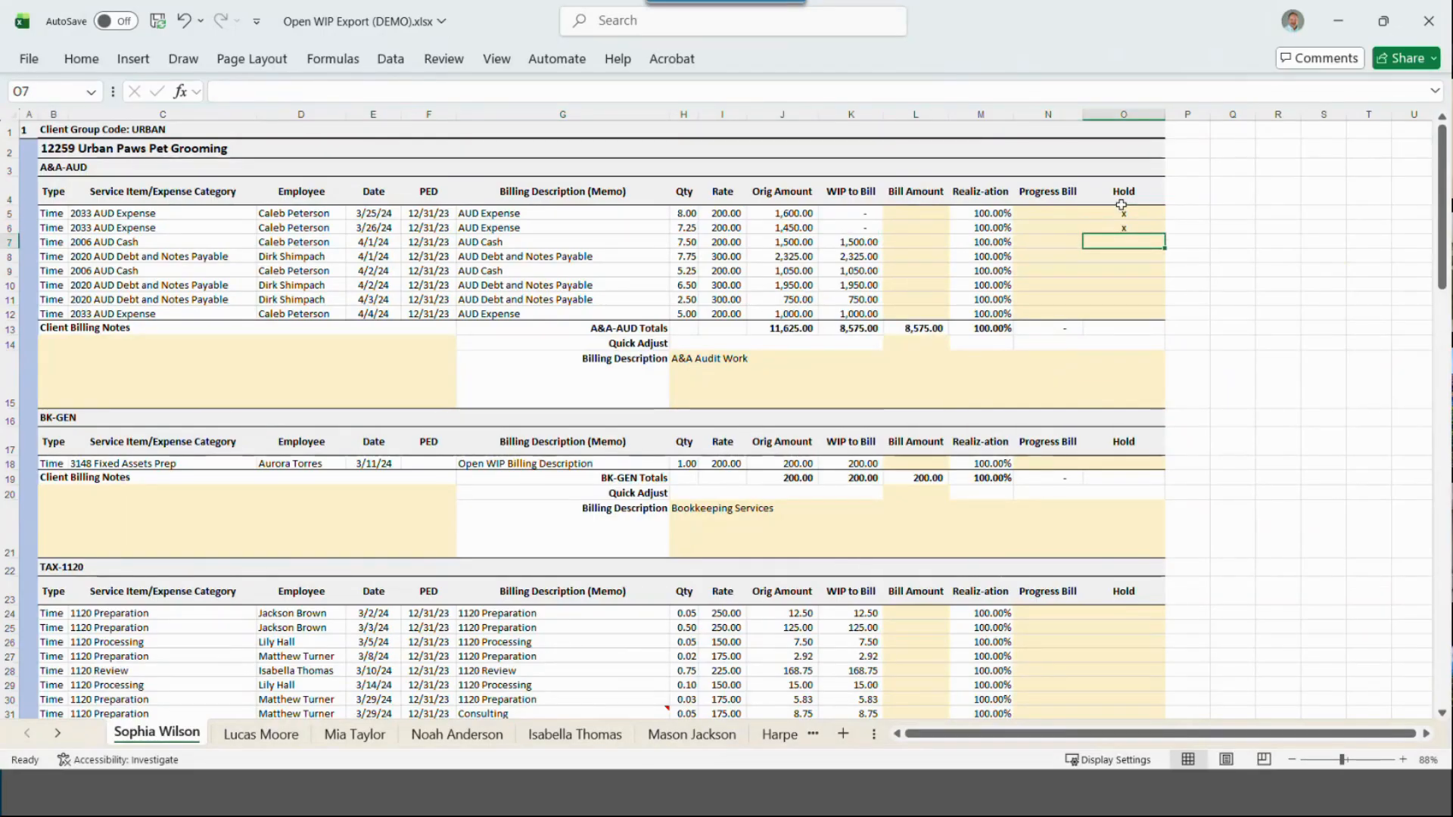
Step: Enter bill amounts of 2000, 2000 and 750 for the next three A&A-AUD entries in rows 7 to 9
key(Left)
key(Left)
key(Left)
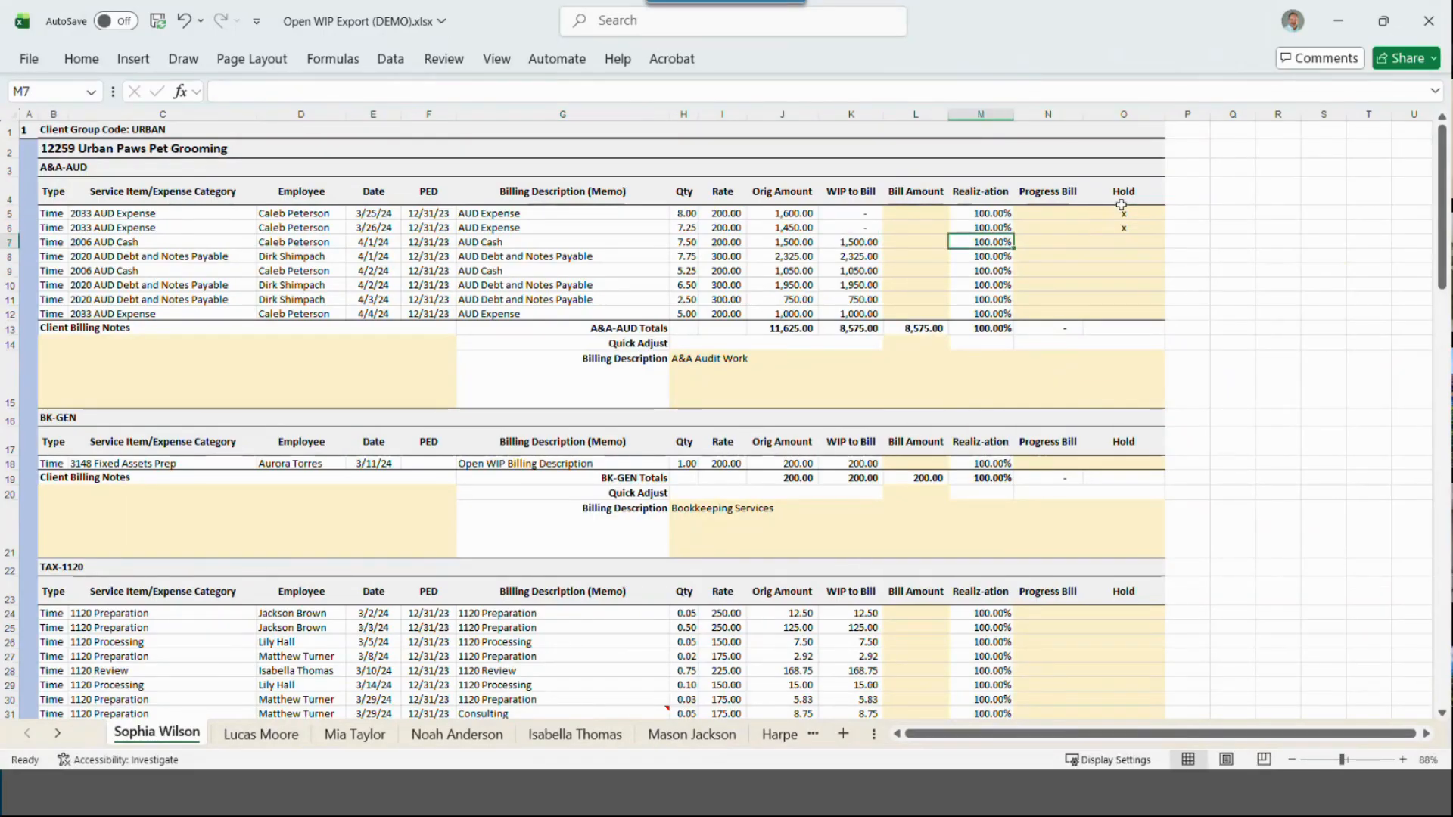
text(2000)
key(Return)
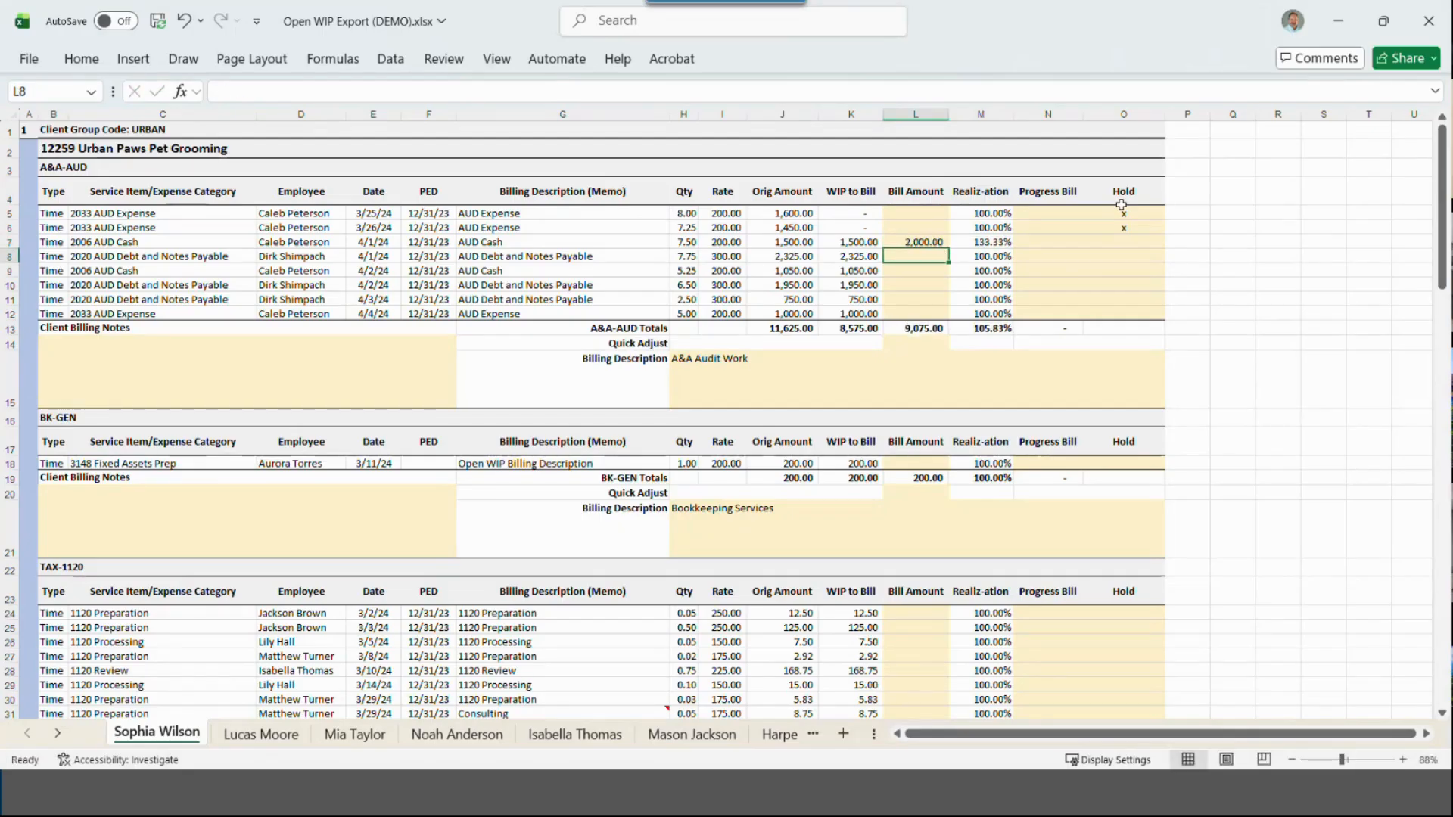
text(2,000)
key(Return)
text(7)
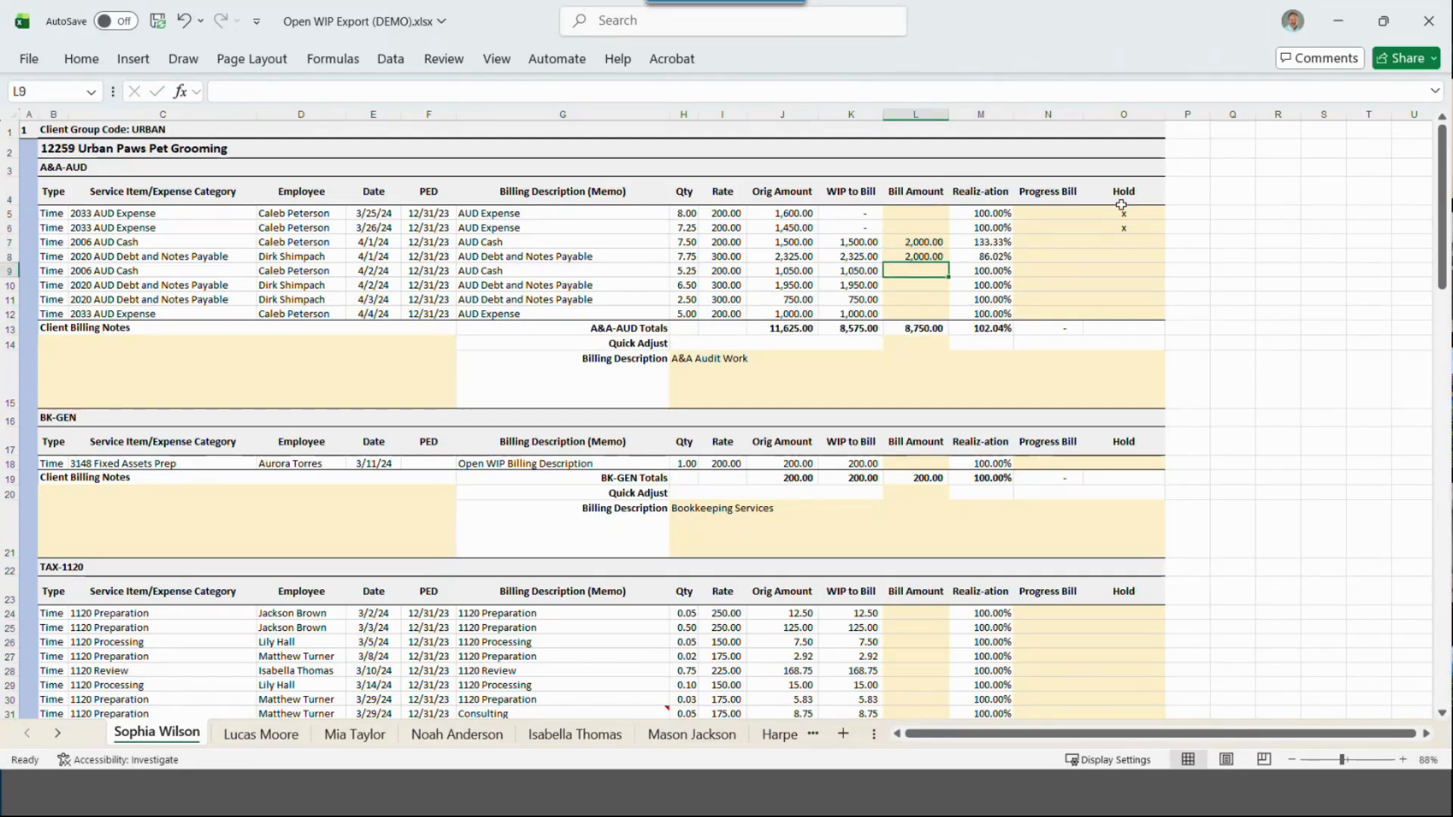
text(50)
key(Return)
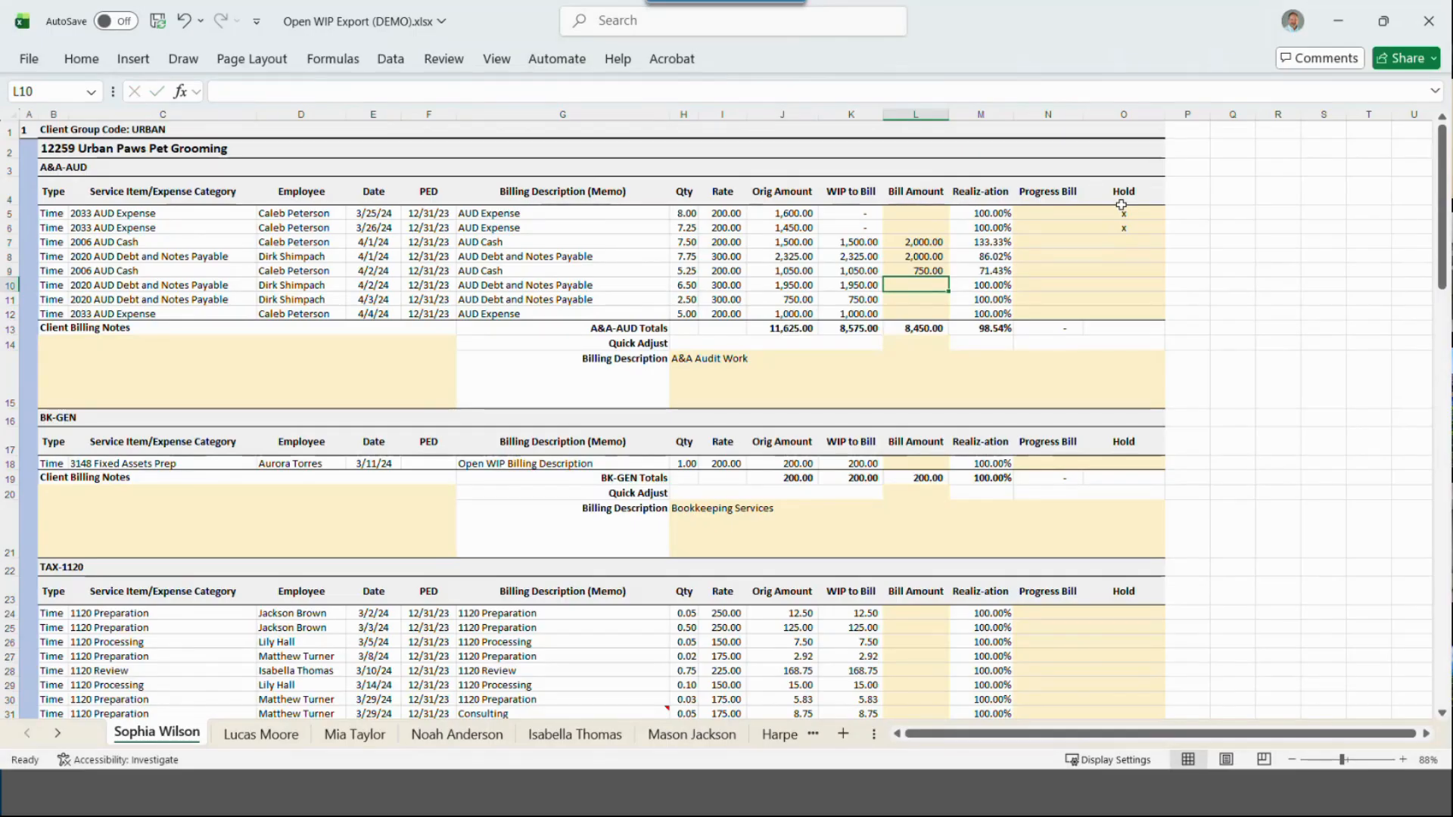
Step: Extend the A&A-AUD billing description to "A&A Audit Work - add this other notes"
click(720, 389)
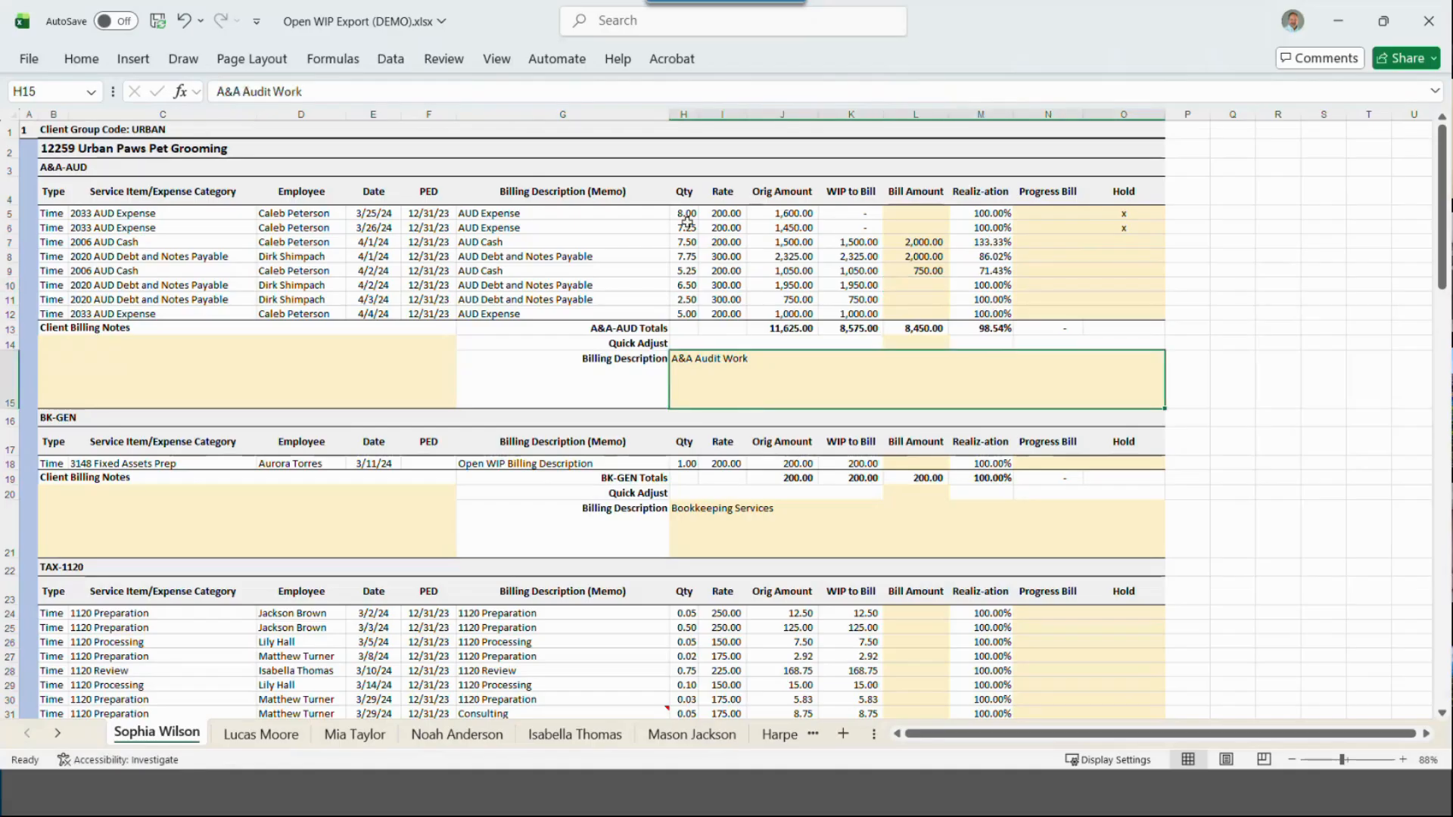
click(392, 86)
text(- )
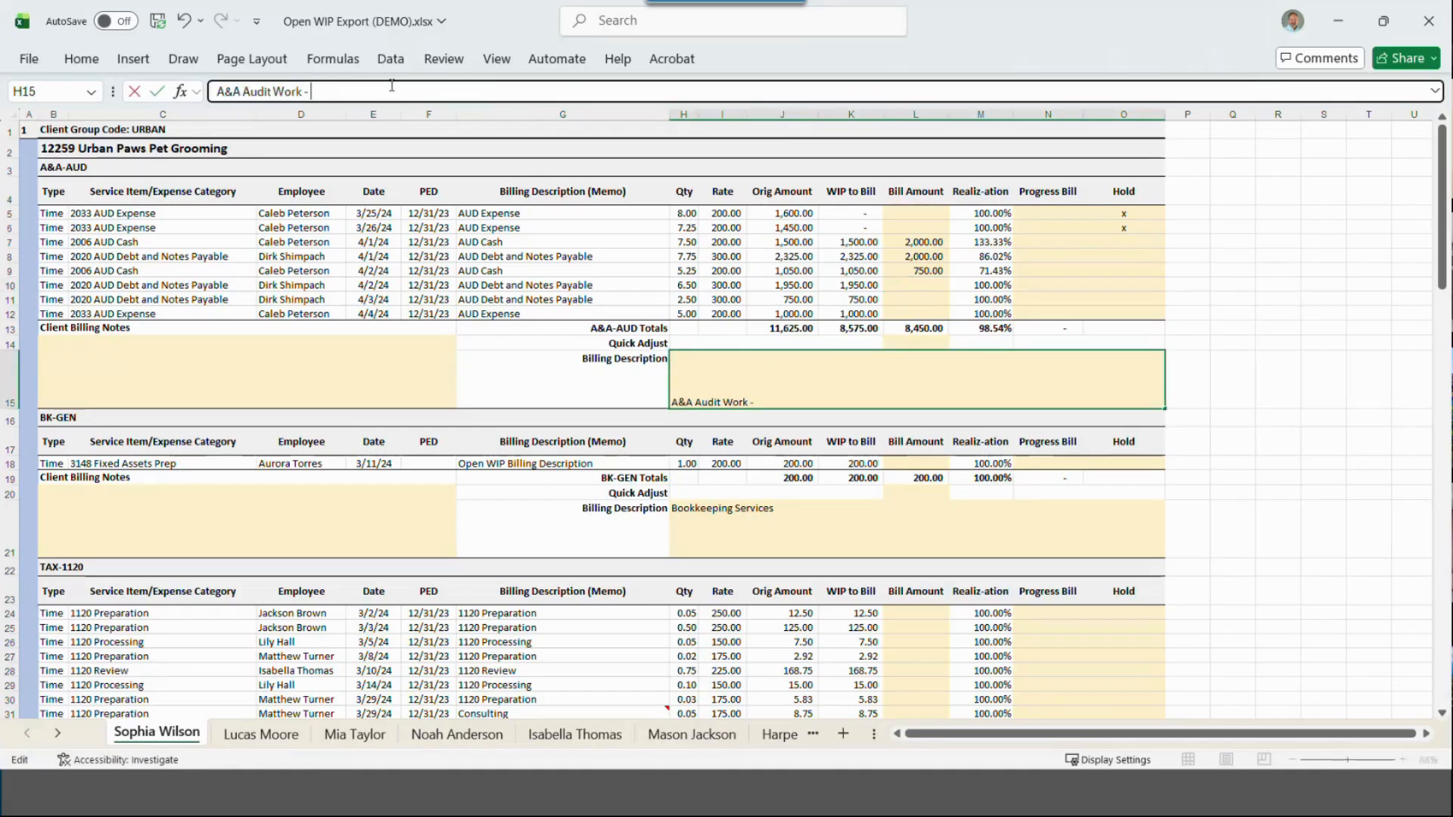
text(add this other notes)
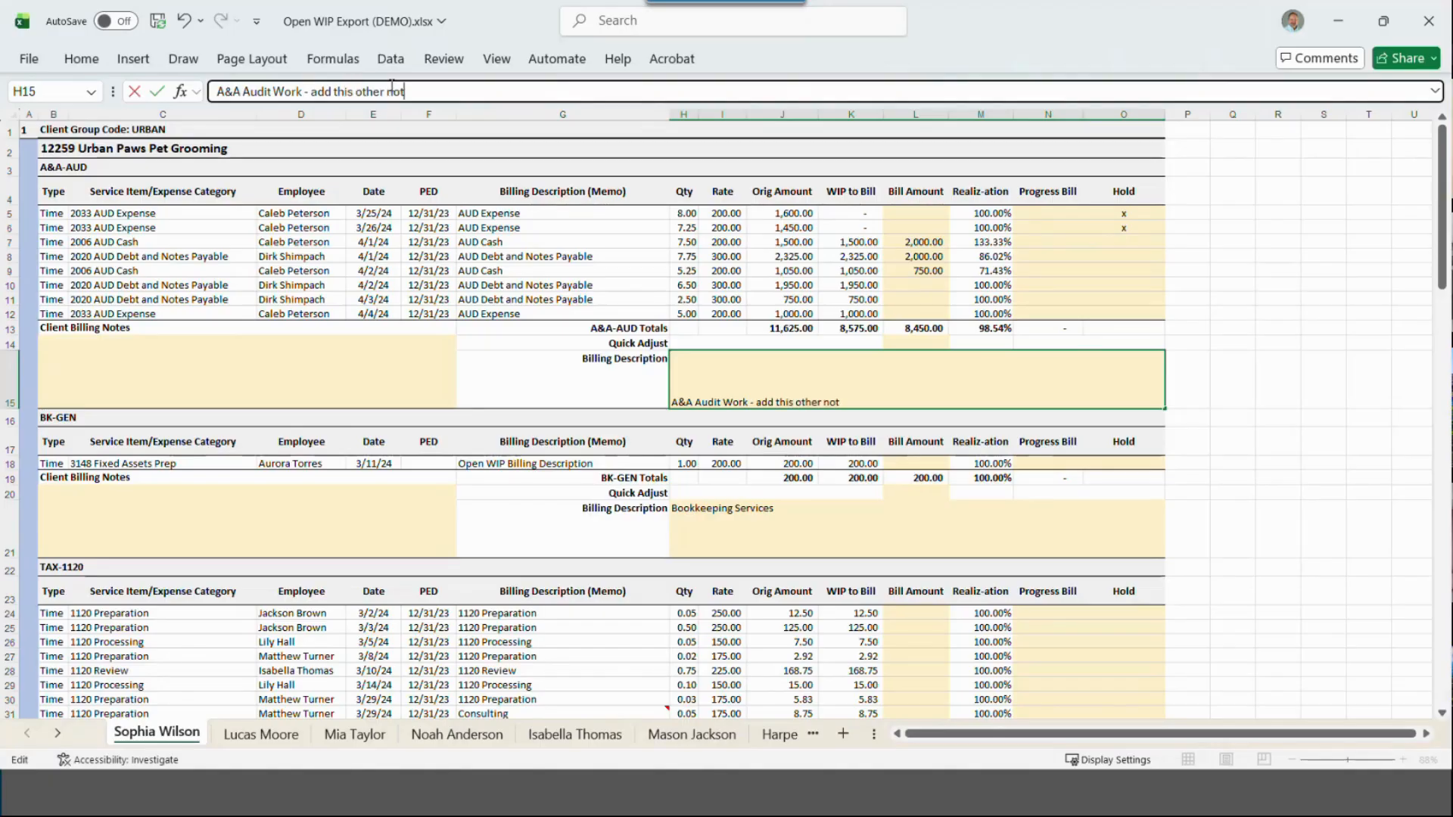
click(723, 193)
Step: Set the Quick Adjust amount of Urban Paws Pet Grooming's TAX-1120 category to 1000
scroll(921, 324, down, 3)
scroll(920, 324, down, 3)
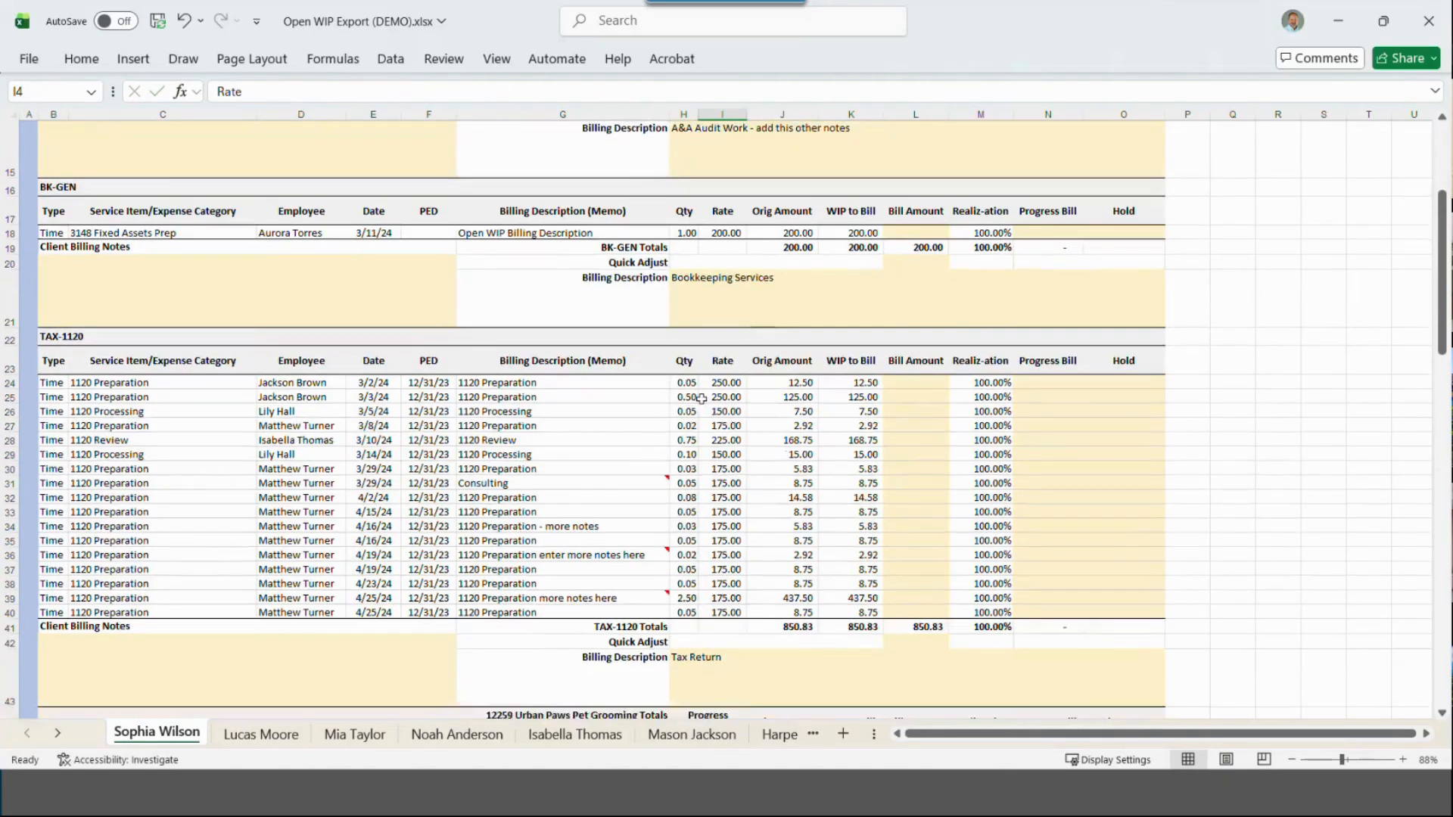
click(938, 571)
text(1000)
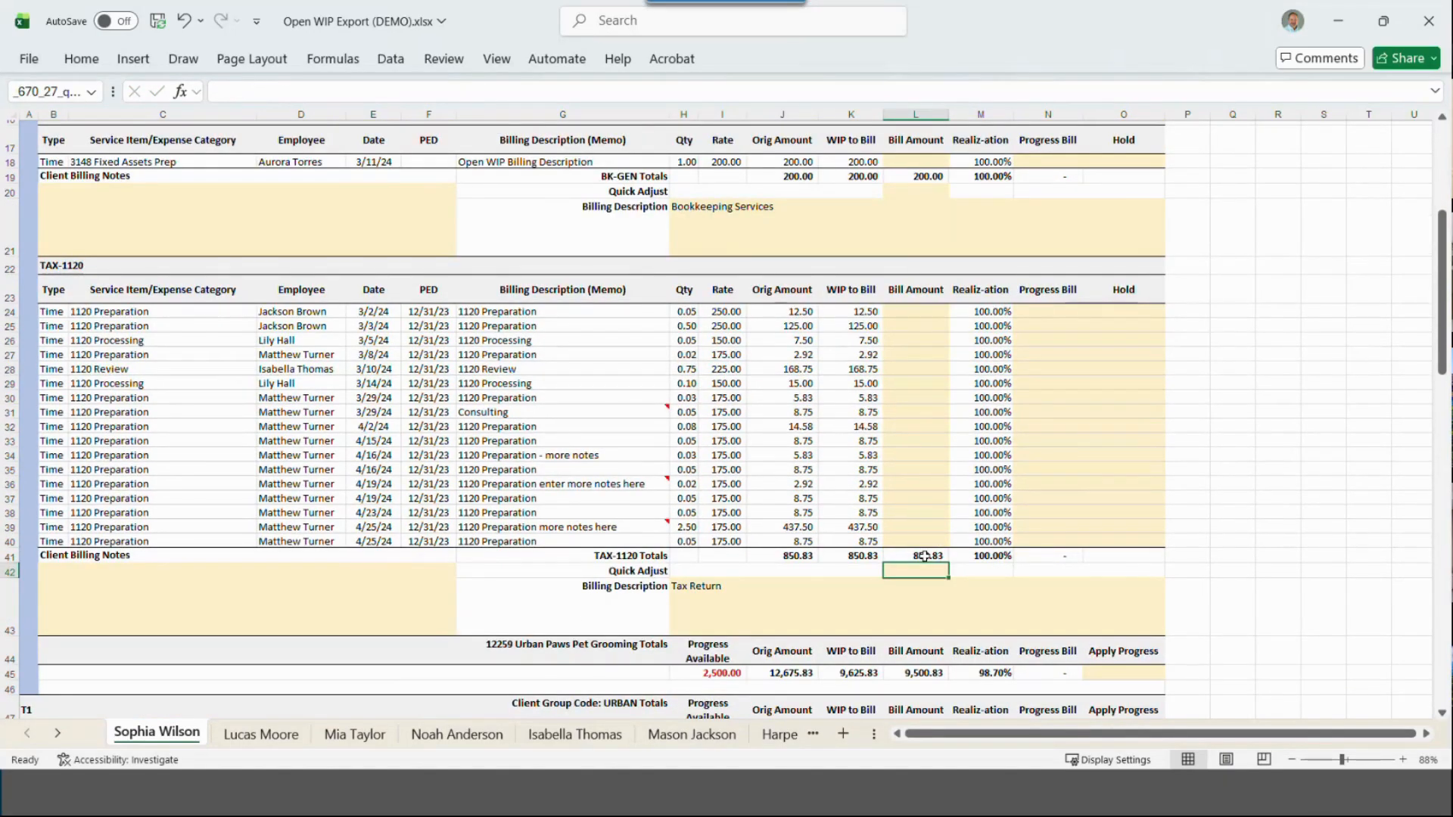
key(Return)
Step: Enter 5000 as the Quick Adjust amount for Taco Town's BK-CMP category, and correct it to 500
scroll(1027, 515, down, 3)
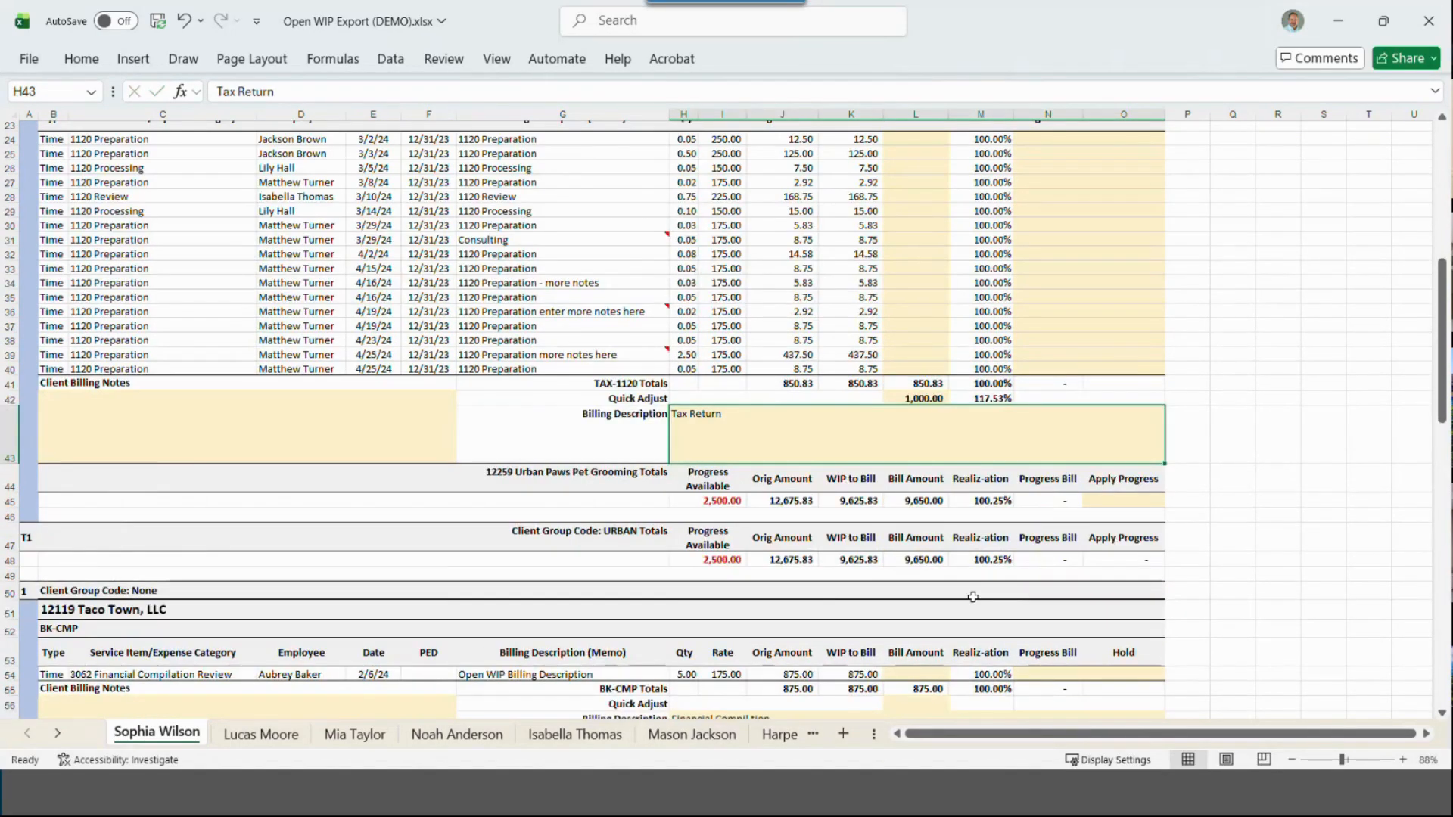
scroll(1027, 514, down, 3)
click(899, 573)
text(5000)
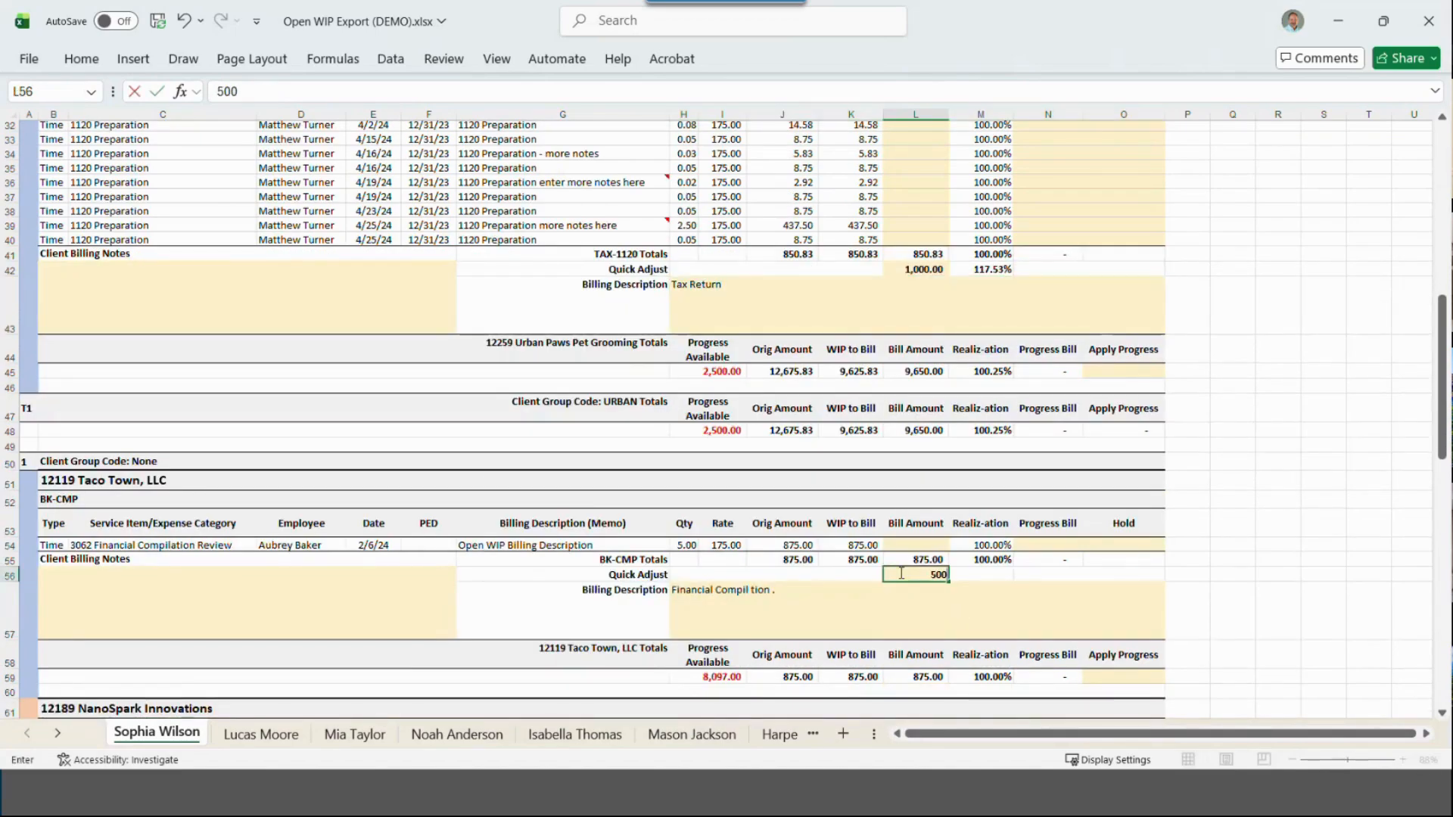
key(Return)
click(899, 573)
text(500)
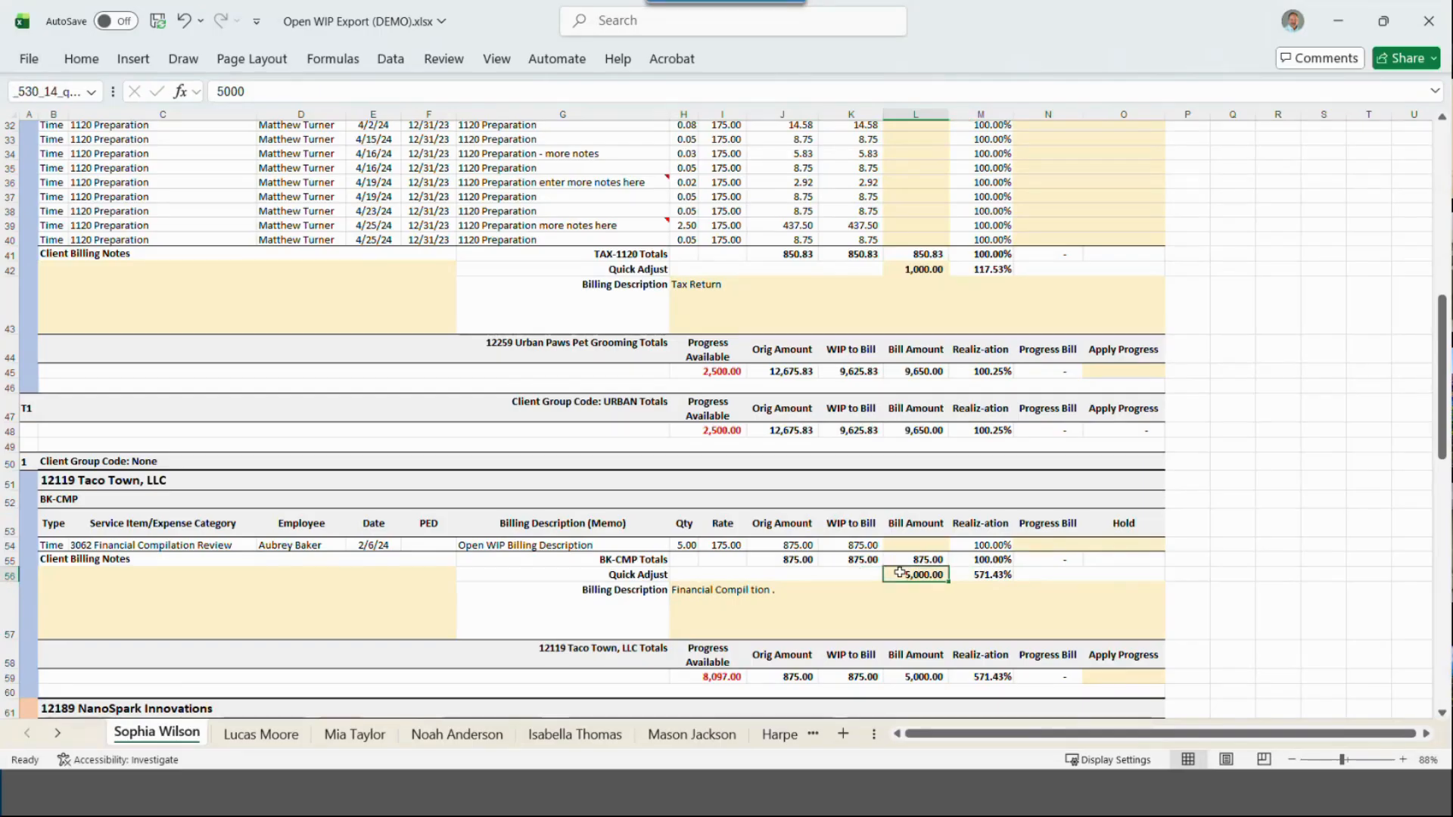
key(Return)
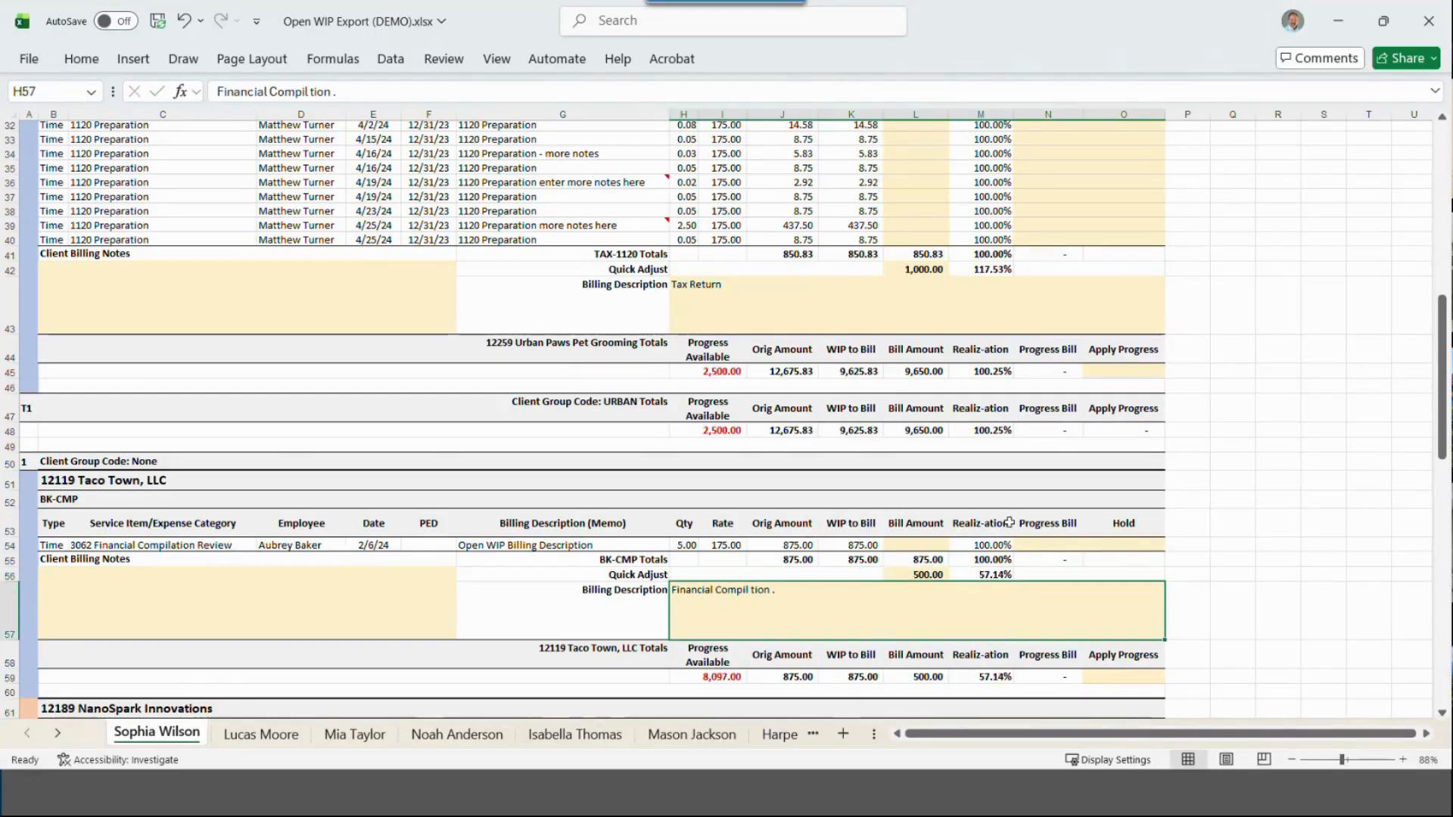
Step: Apply 7000 of progress in the 12119 Taco Town, LLC totals row
scroll(984, 560, down, 3)
click(1103, 545)
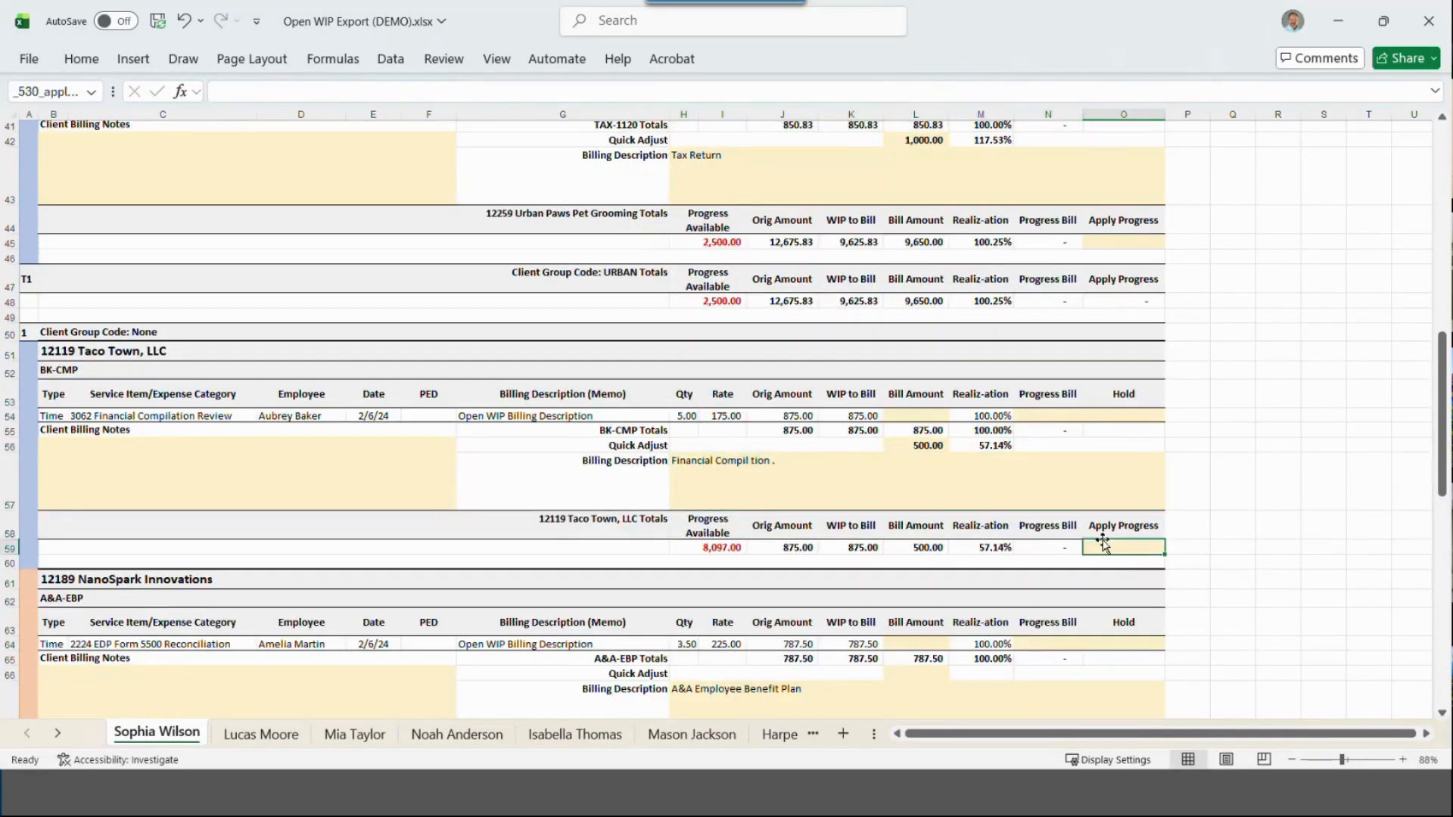
text(7000)
key(Return)
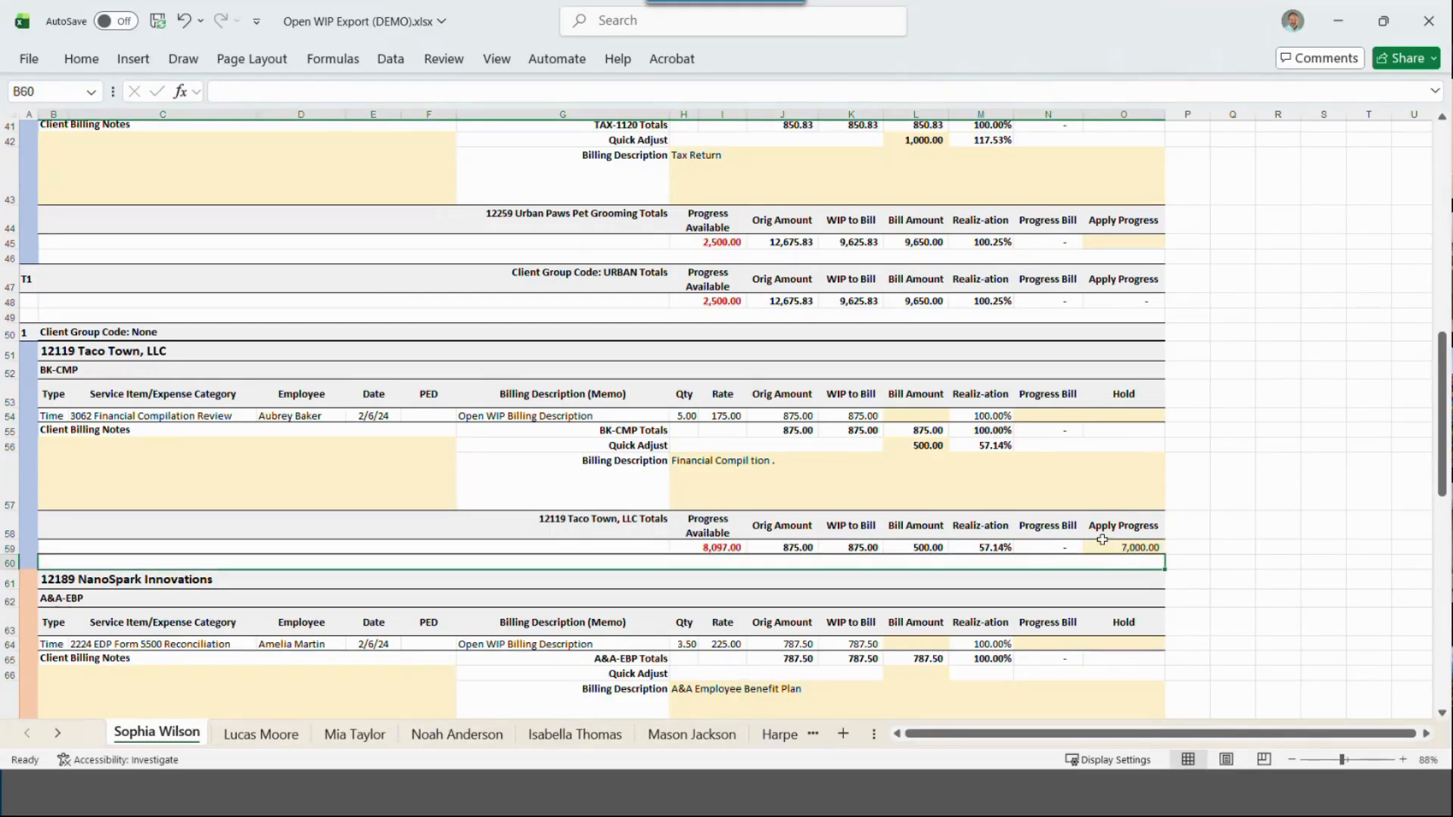
Step: Enter a progress bill of 500 on NanoSpark Innovations' A&A-EBP time entry in row 64
scroll(1059, 538, down, 2)
click(1033, 513)
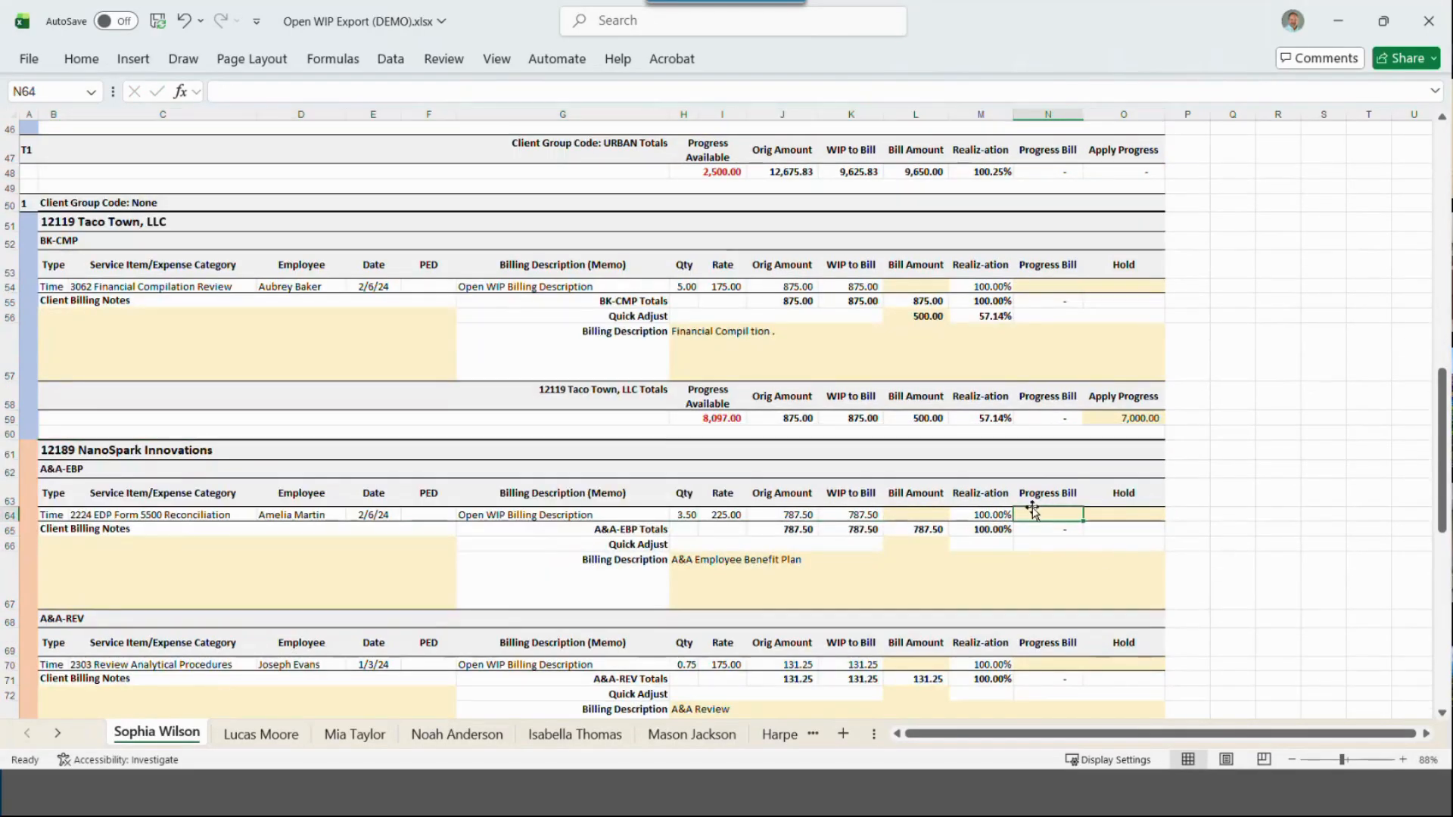
text(5000)
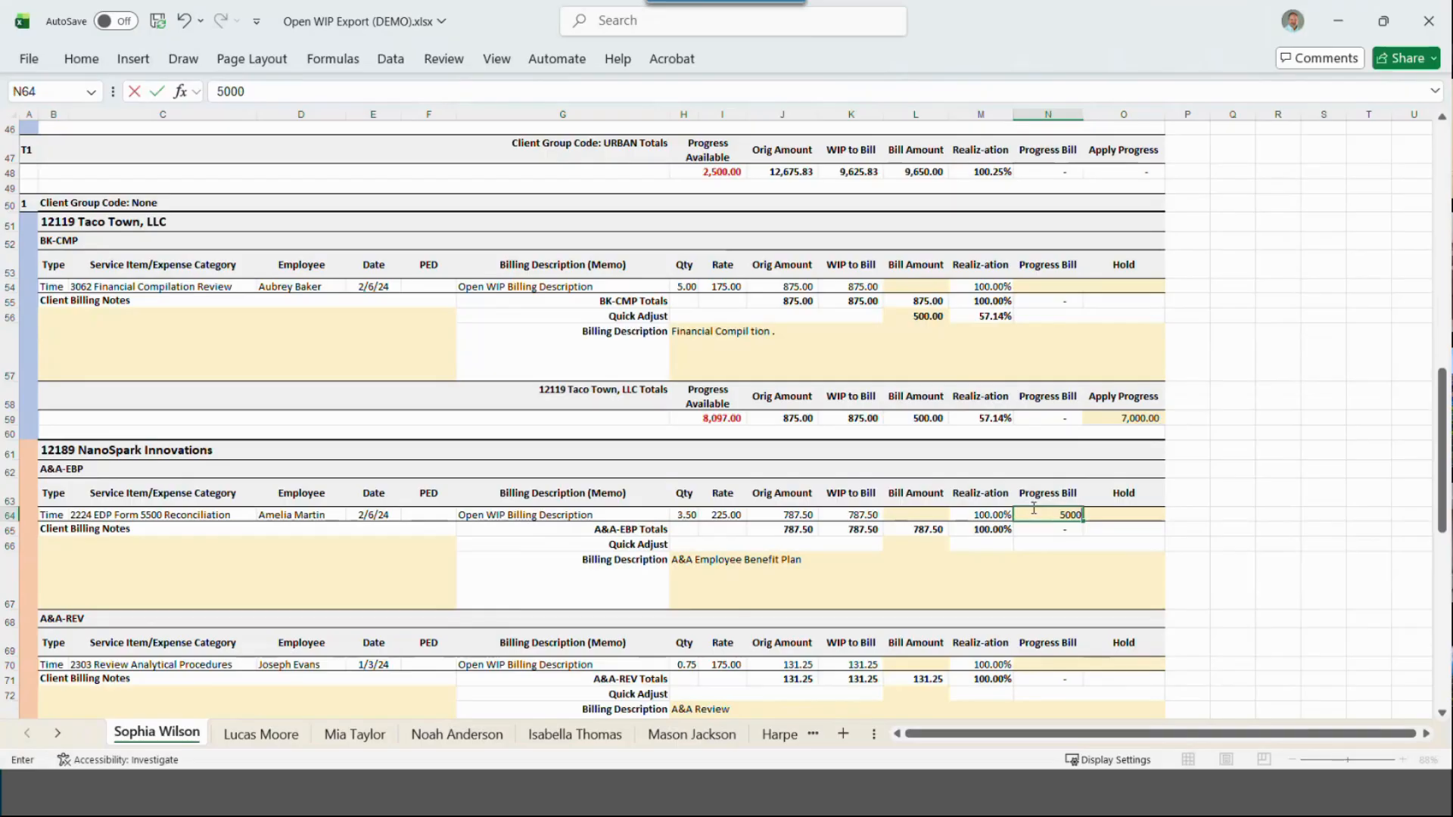
key(Return)
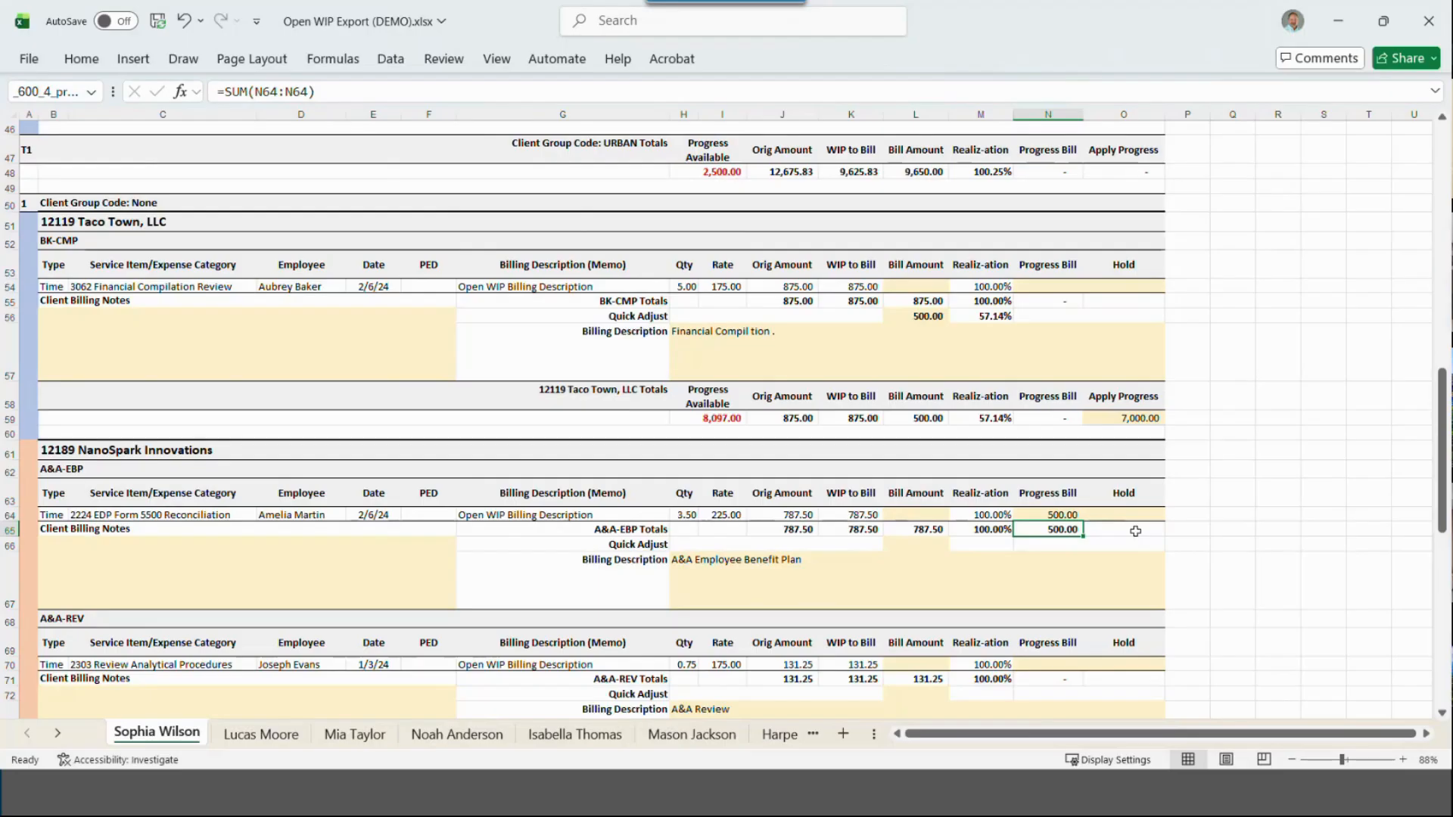
Step: Examine the client group and primary manager totals at the end of the worksheet, including the overall realization
click(1381, 512)
scroll(1381, 512, down, 13)
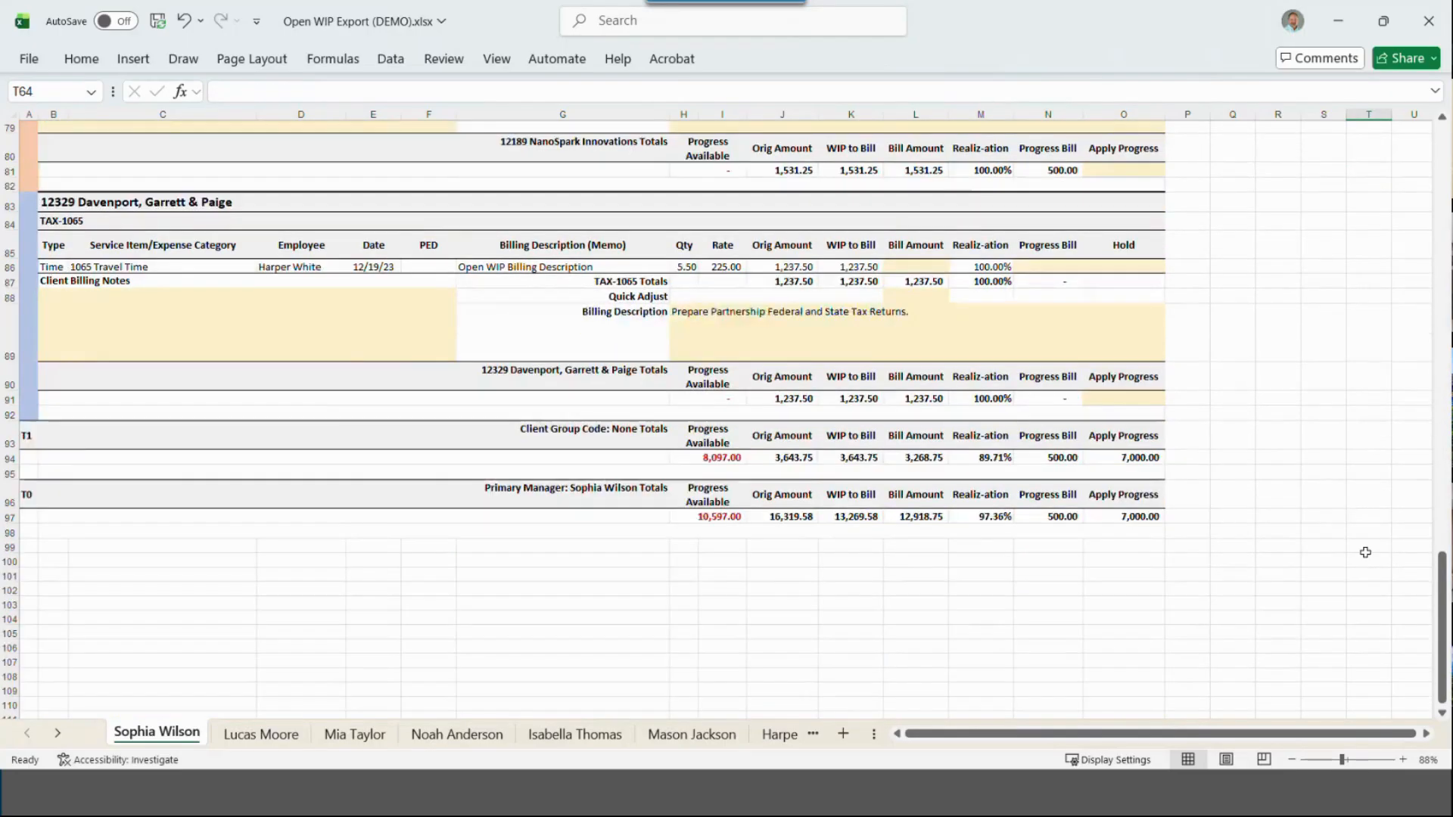
click(997, 367)
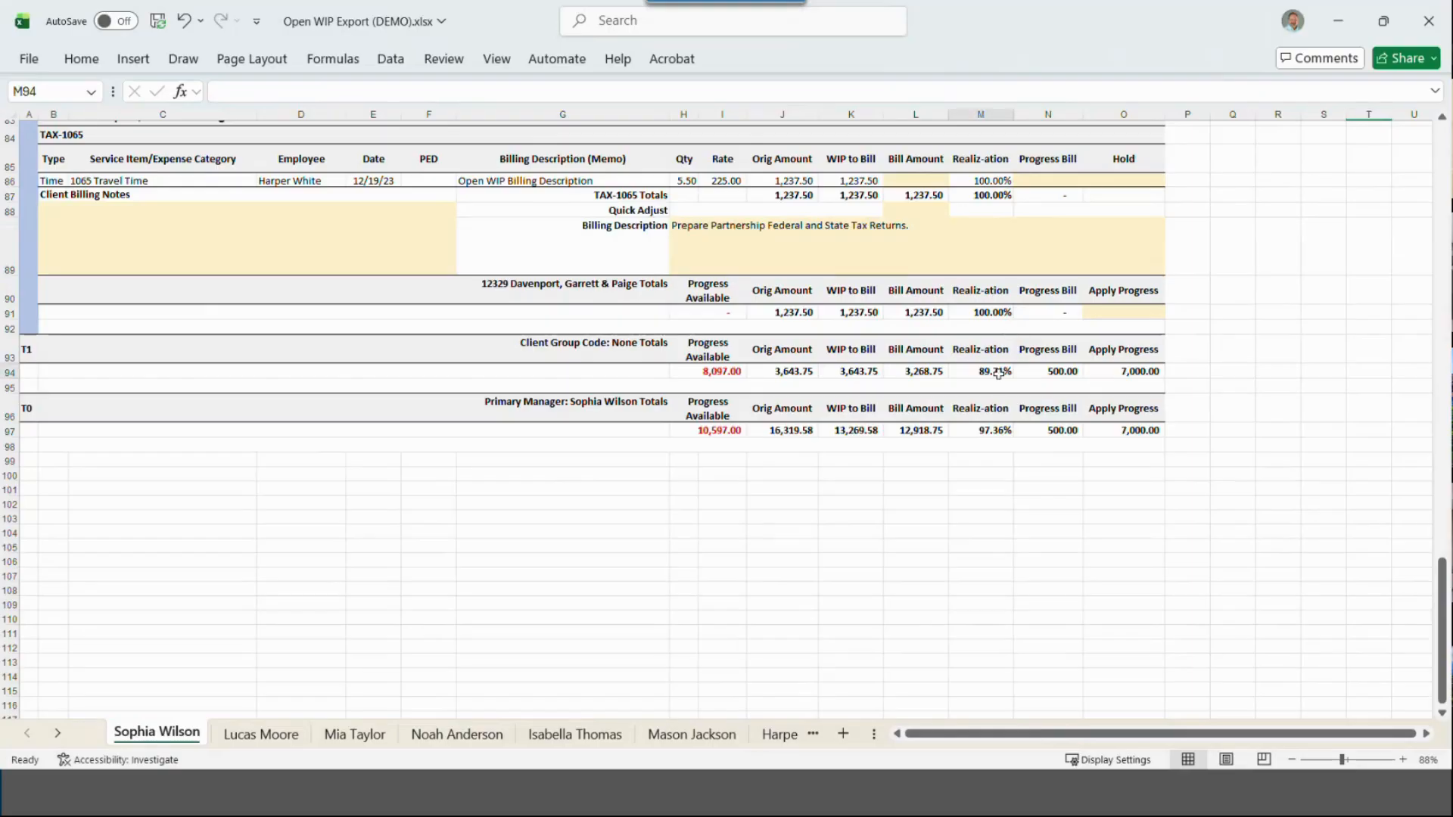
click(984, 434)
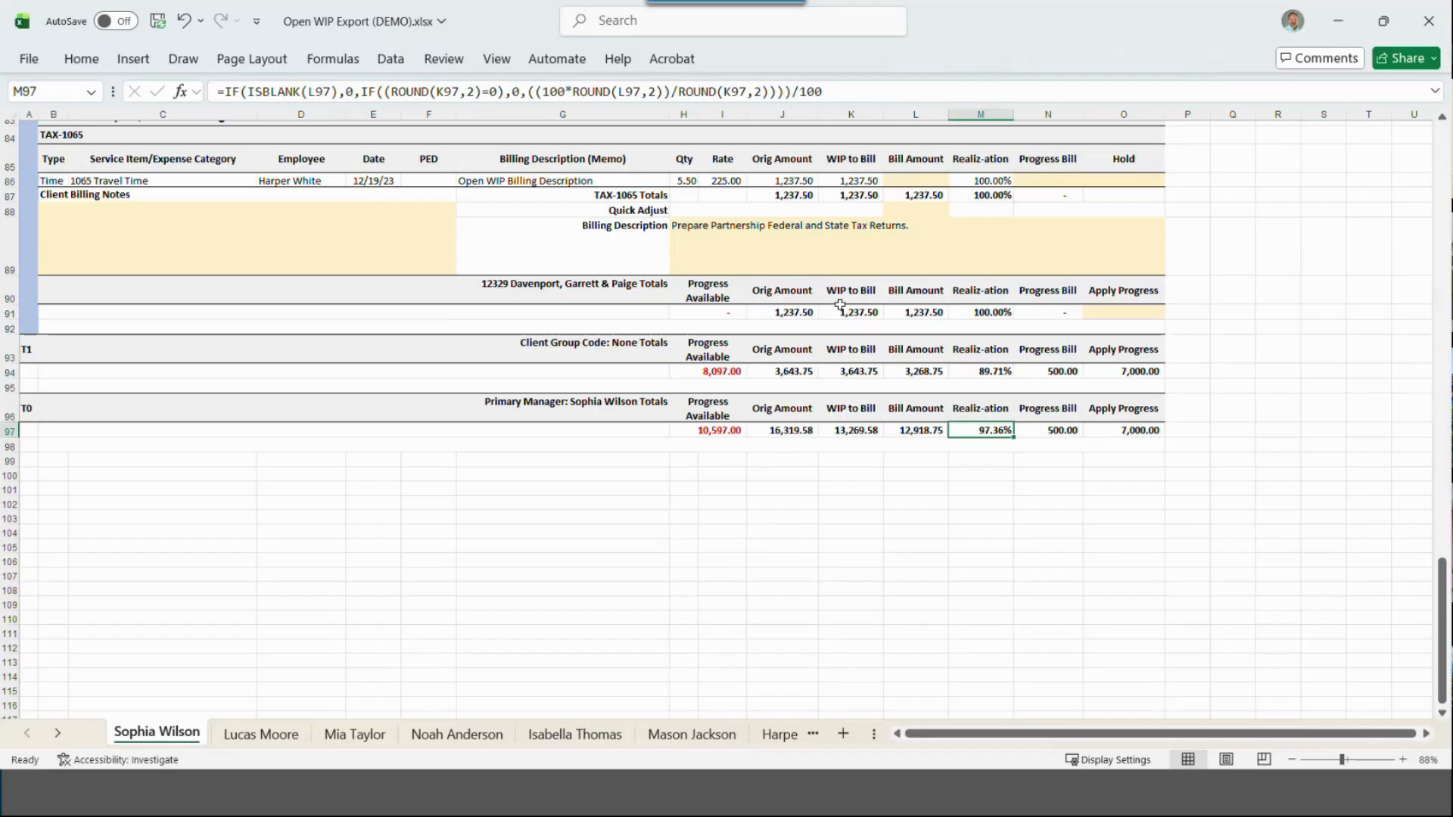
Step: Open the linked NetSuite Request Invoices page for 12259 Urban Paws Pet Grooming from its worksheet heading and review its WIP lines
scroll(840, 305, up, 20)
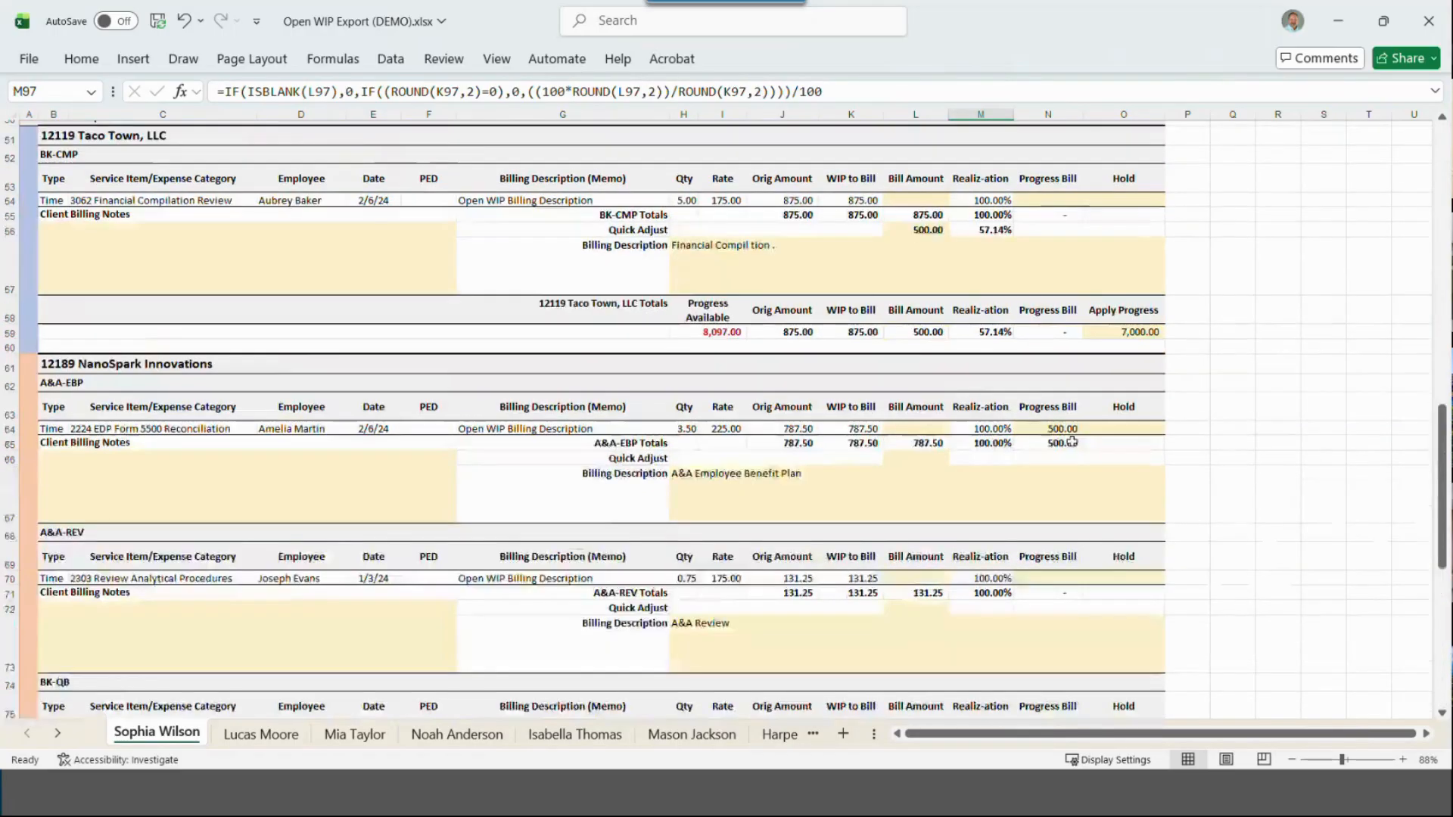
scroll(1061, 463, up, 2)
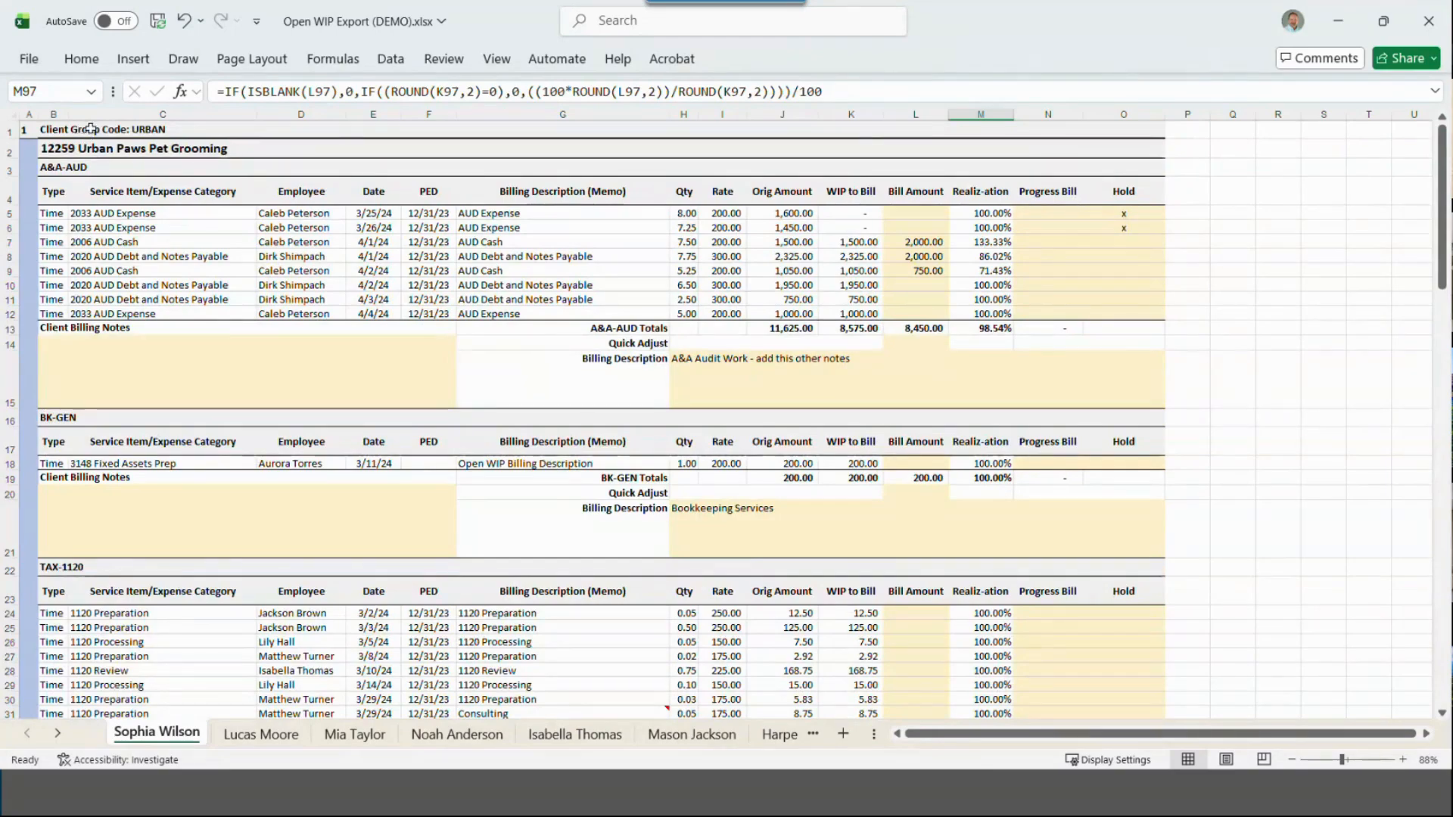
click(102, 155)
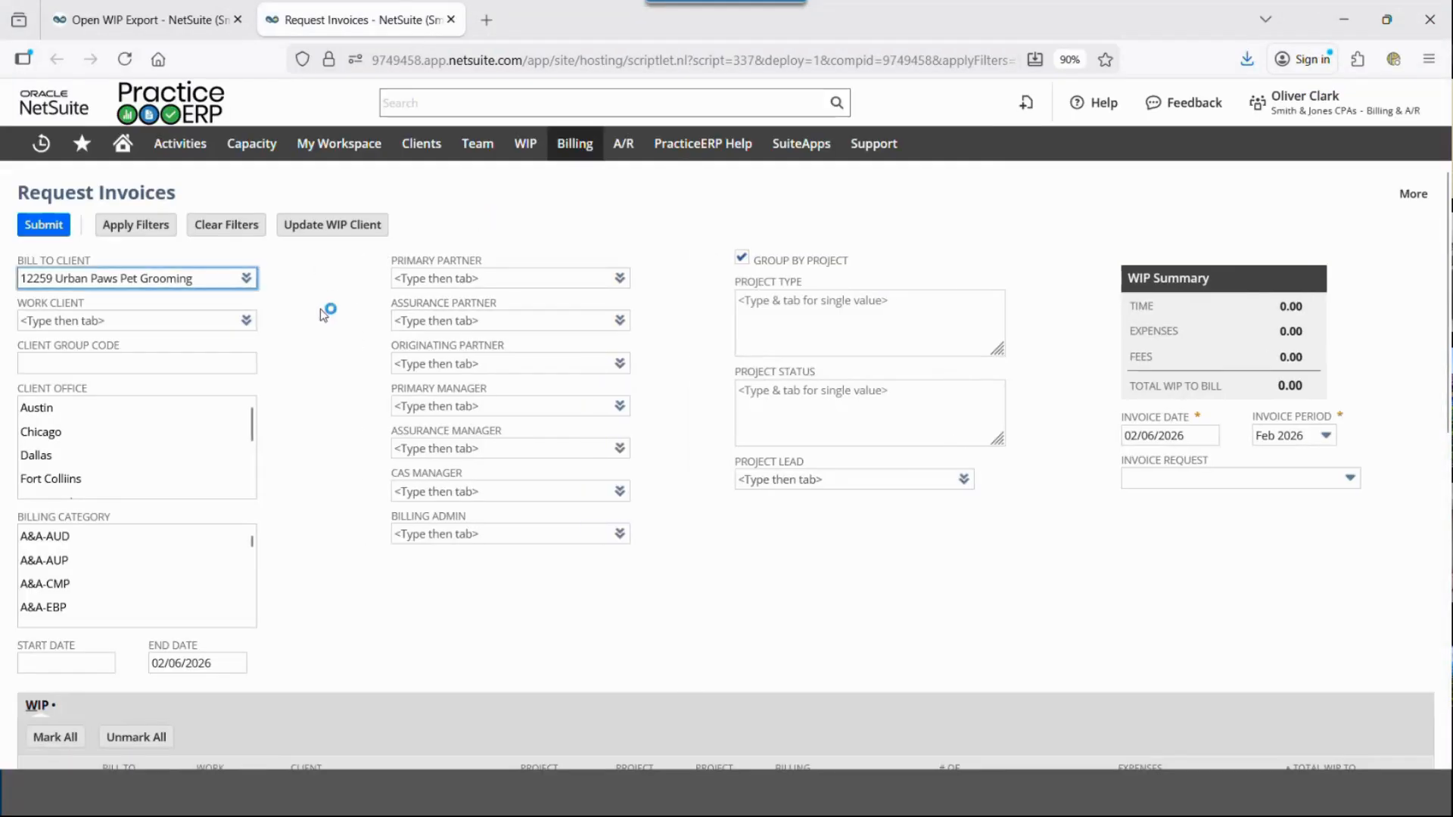
scroll(318, 320, down, 7)
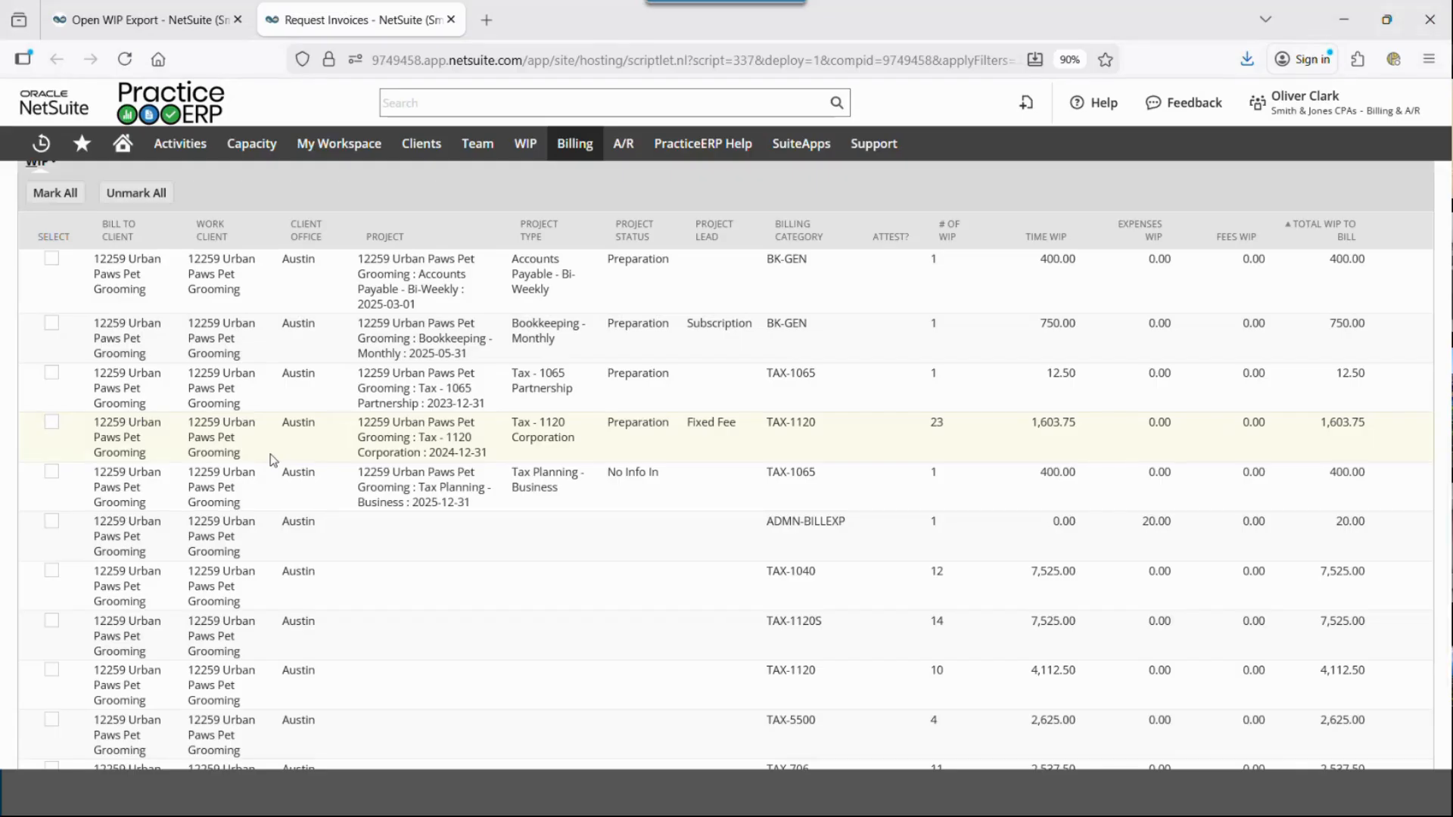
Step: Switch back from the Request Invoices page to the Open WIP Export (DEMO).xlsx workbook in Excel
key(alt+Tab)
key(alt+Tab)
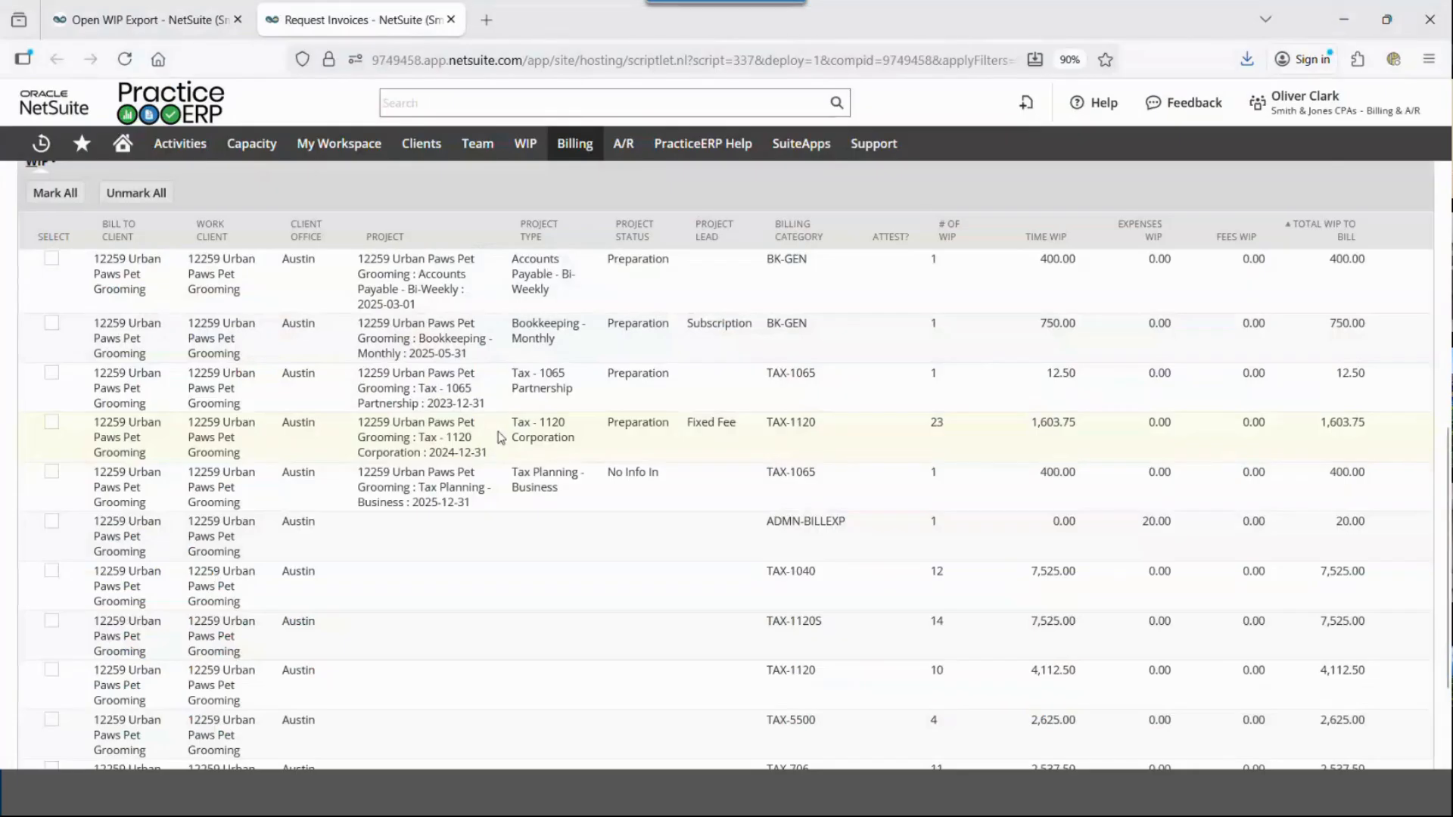
key(alt+Tab)
key(alt+Tab)
key(alt+Tab)
key(alt+Tab)
key(alt+Tab)
key(alt+Tab)
key(alt+Tab)
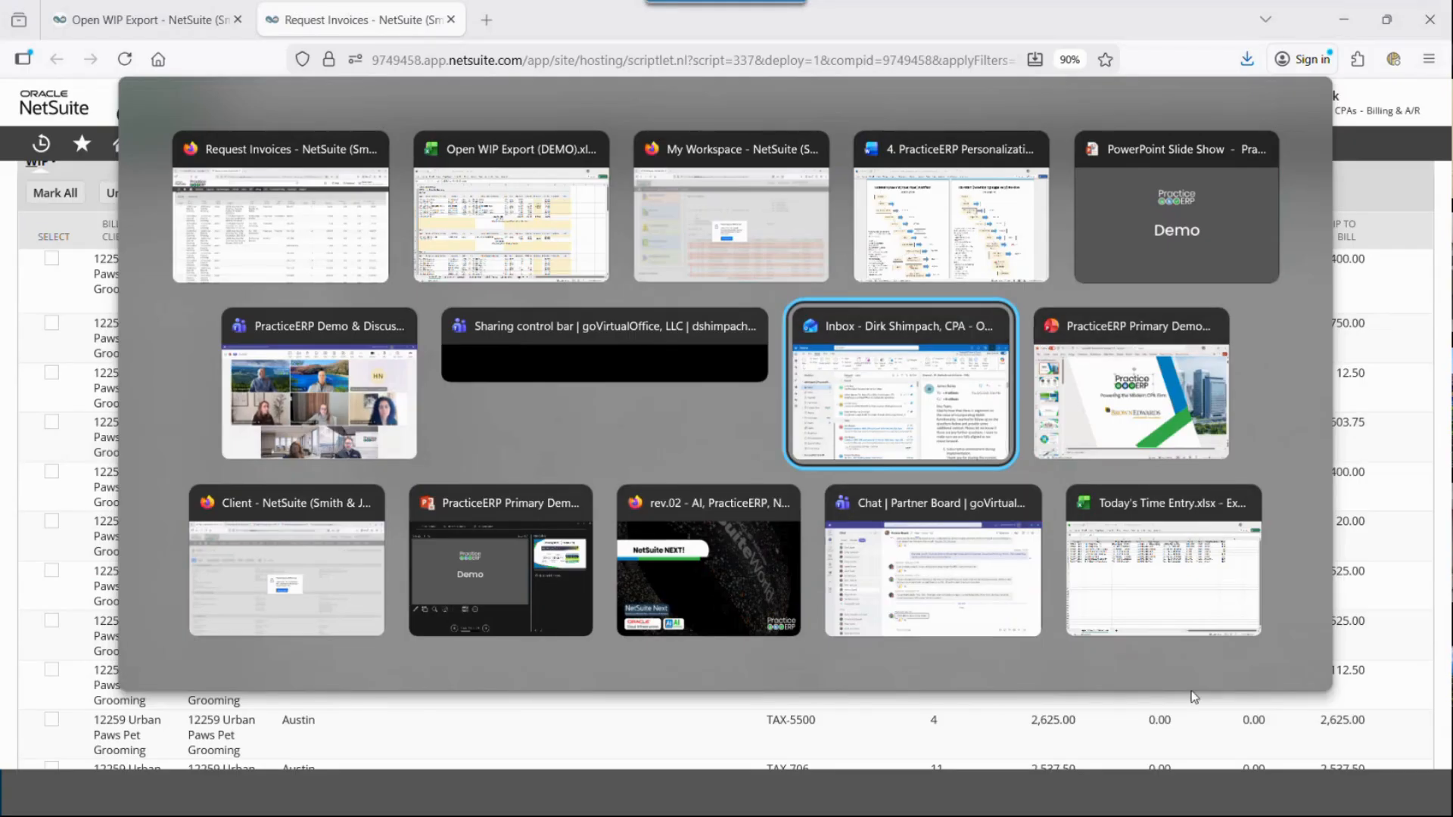
click(1199, 600)
key(alt+Tab)
key(alt+Tab)
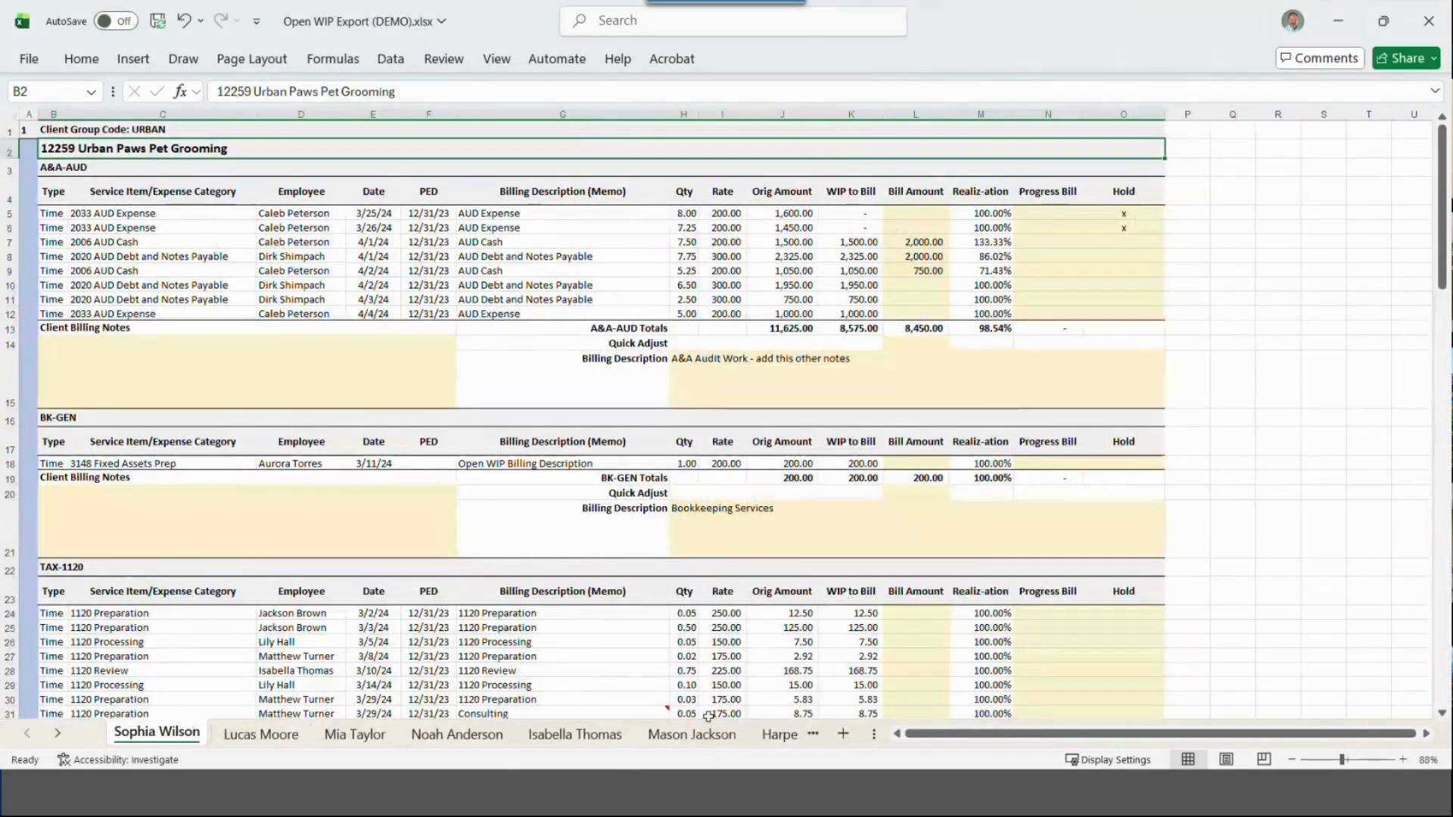
scroll(711, 715, down, 4)
scroll(713, 712, up, 3)
scroll(714, 712, up, 2)
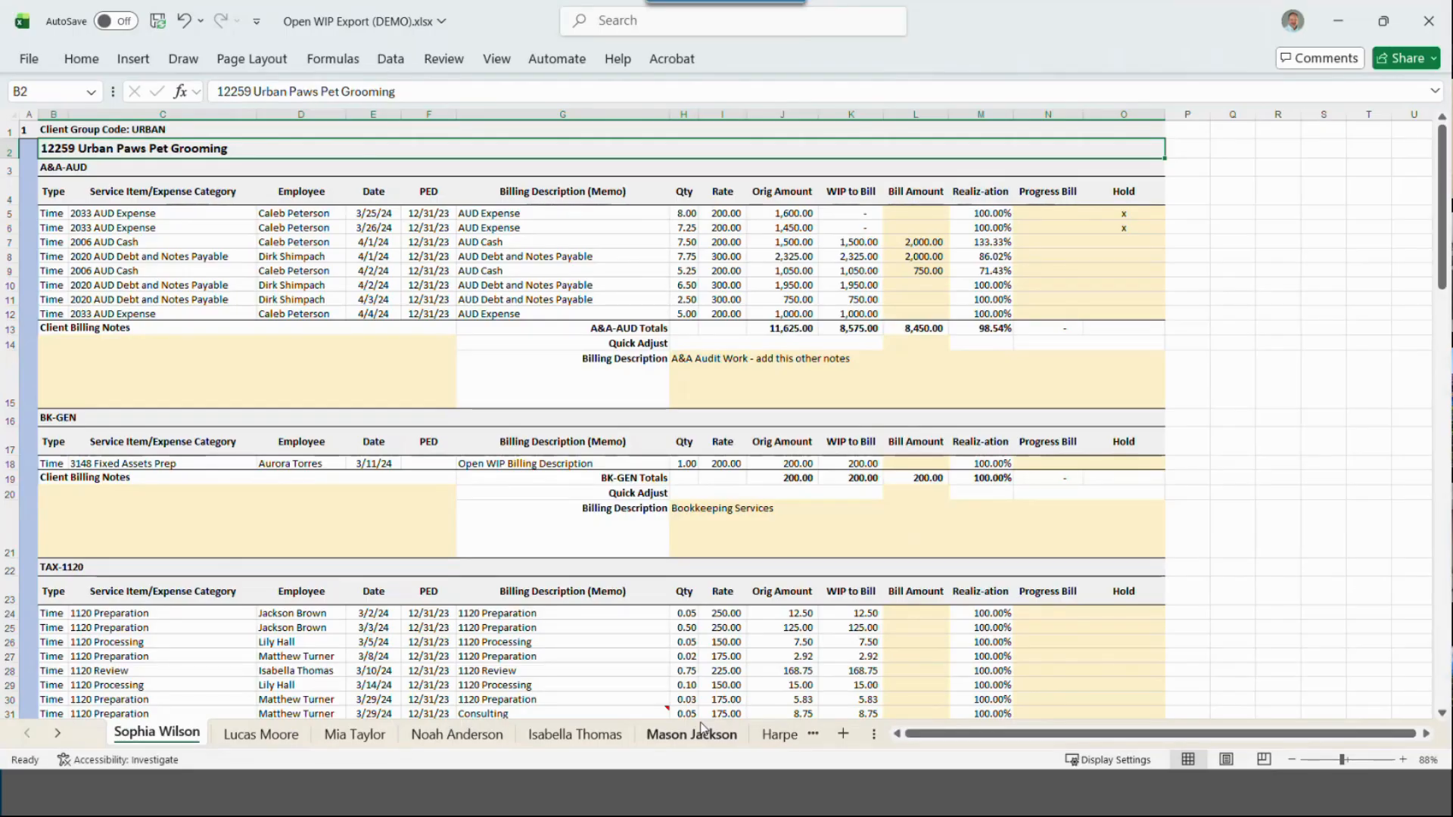
Step: Switch to the NetSuite Request Invoices page and look over the invoice processing options available under Billing
key(alt+Tab)
key(alt+Tab)
key(alt+Tab)
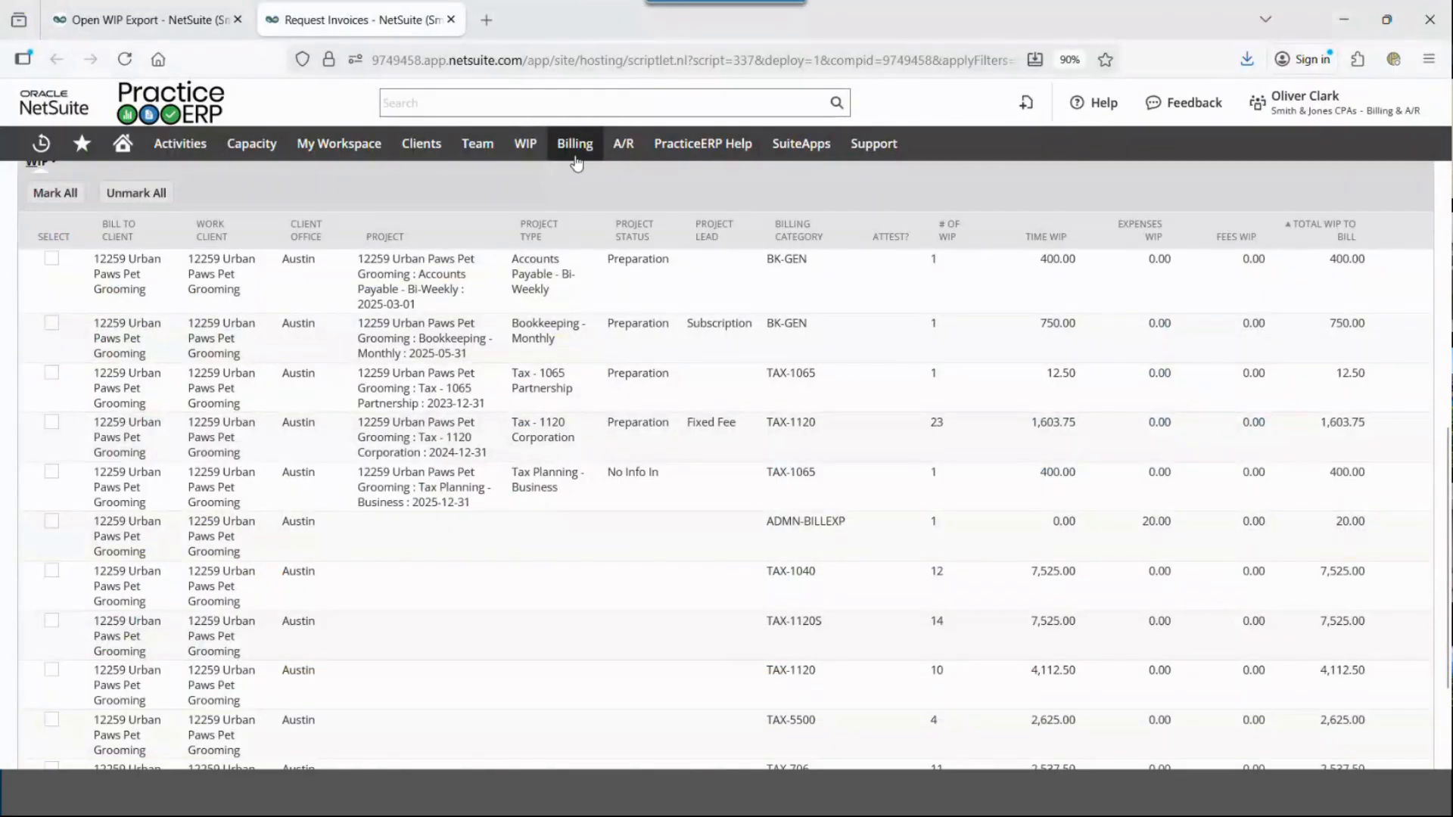
mouse_move(574, 145)
mouse_move(627, 292)
mouse_move(780, 332)
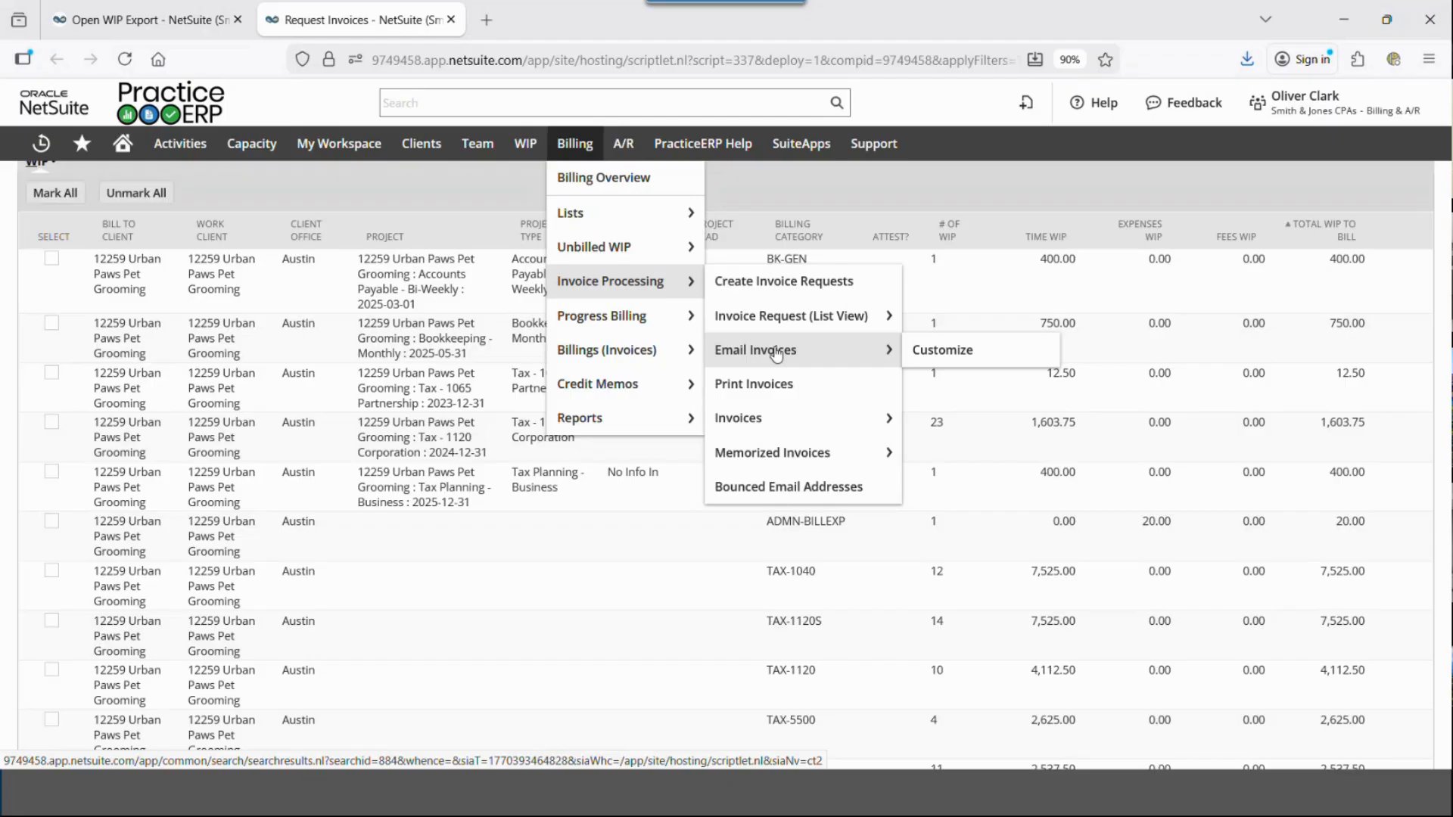
Step: Open the Invoice Click to Pay shortcut and follow the payment link at the end of the Taco Town, LLC invoice
mouse_move(109, 141)
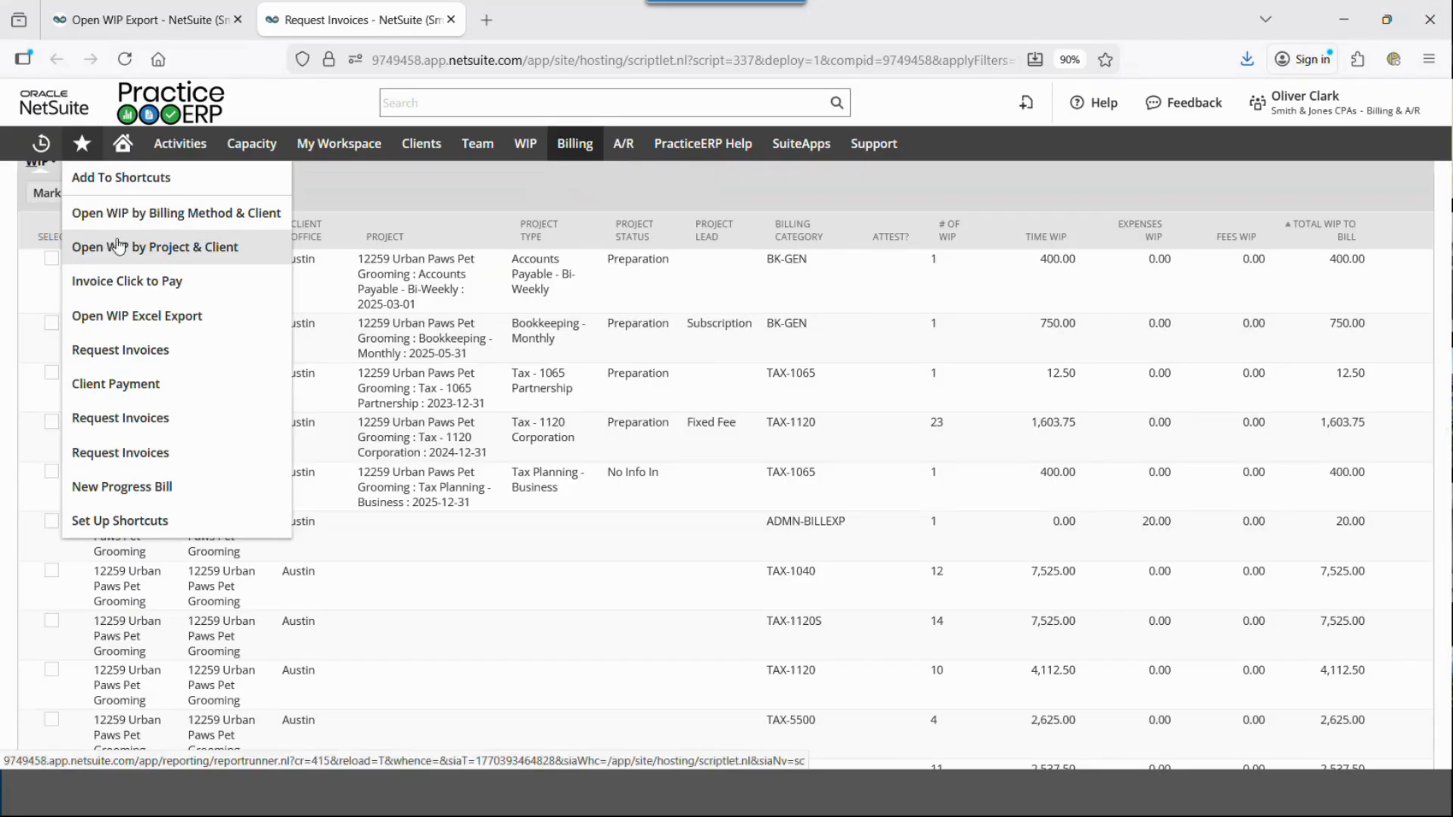
click(115, 281)
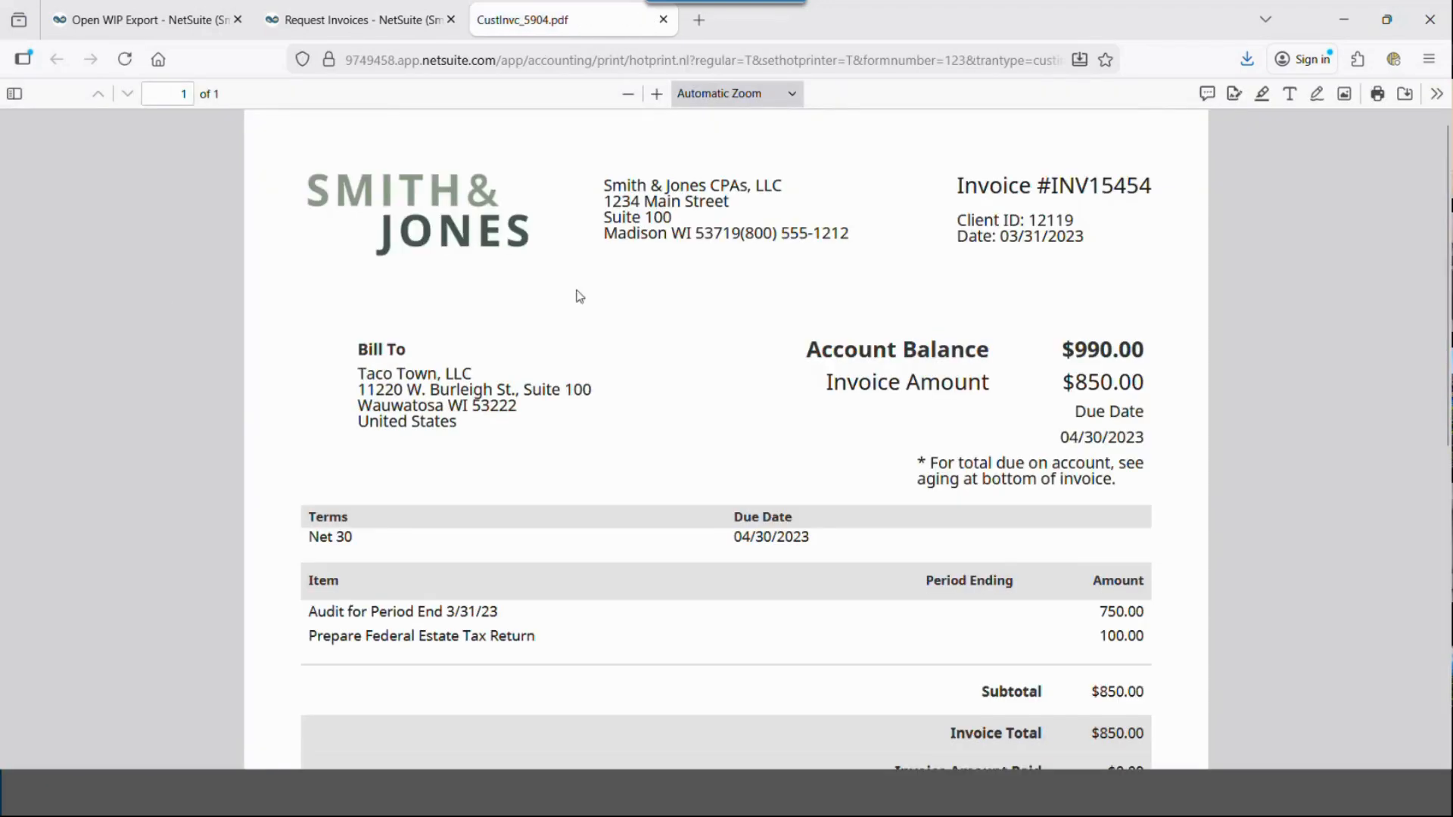
scroll(869, 280, down, 6)
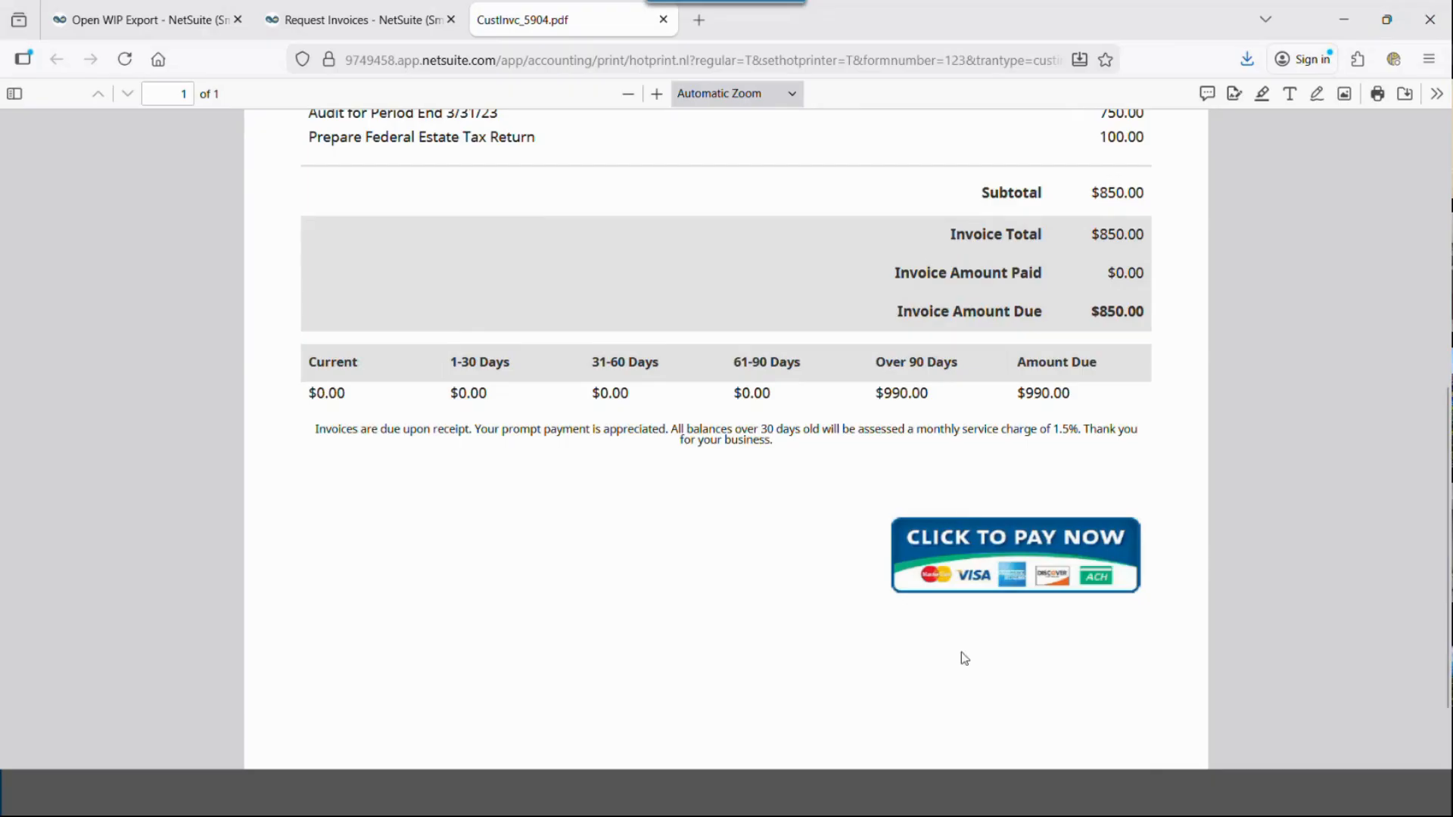
click(1045, 551)
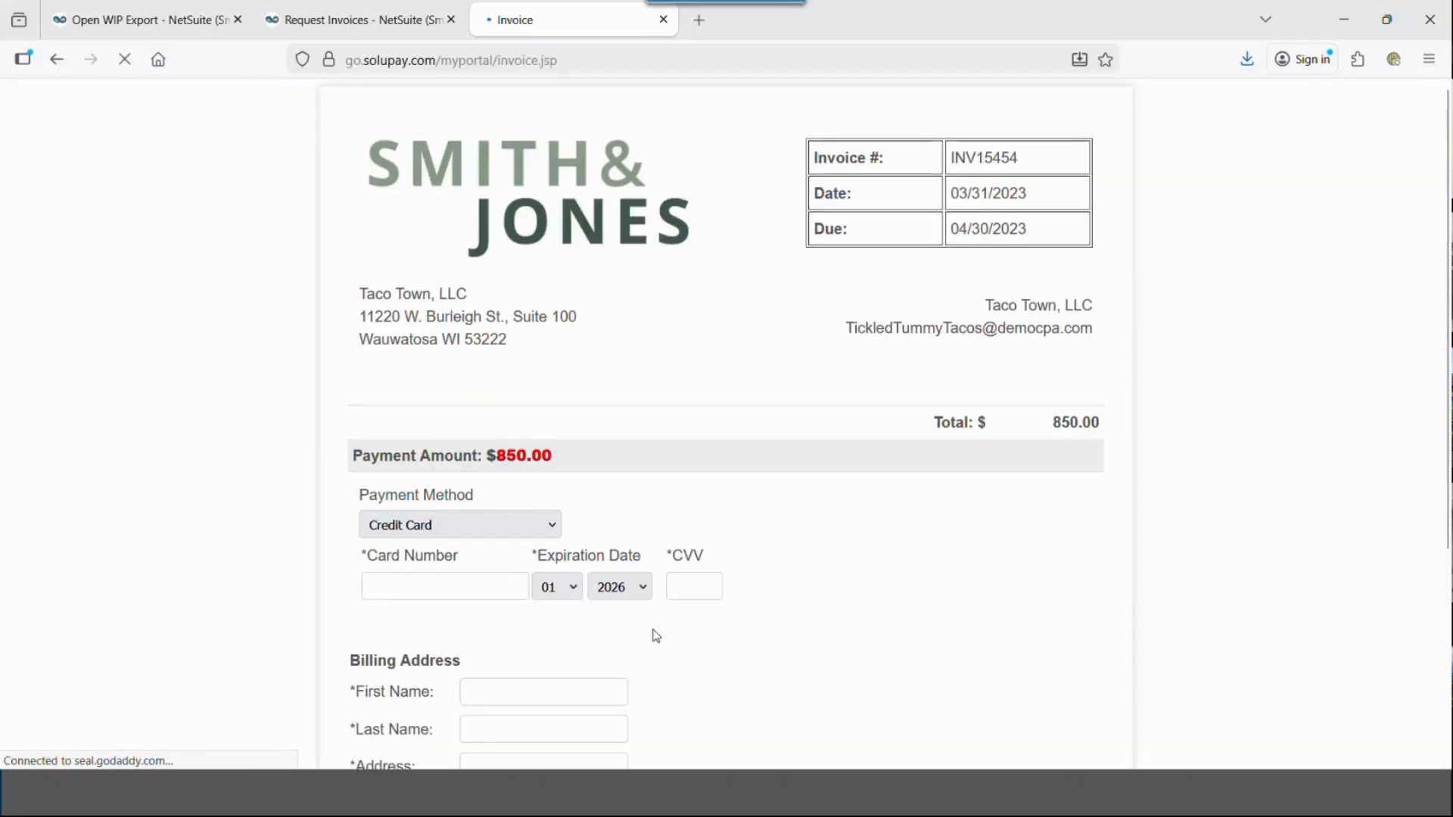
Step: Examine the payment method choices and the billing address fields on the online invoice payment form
click(522, 519)
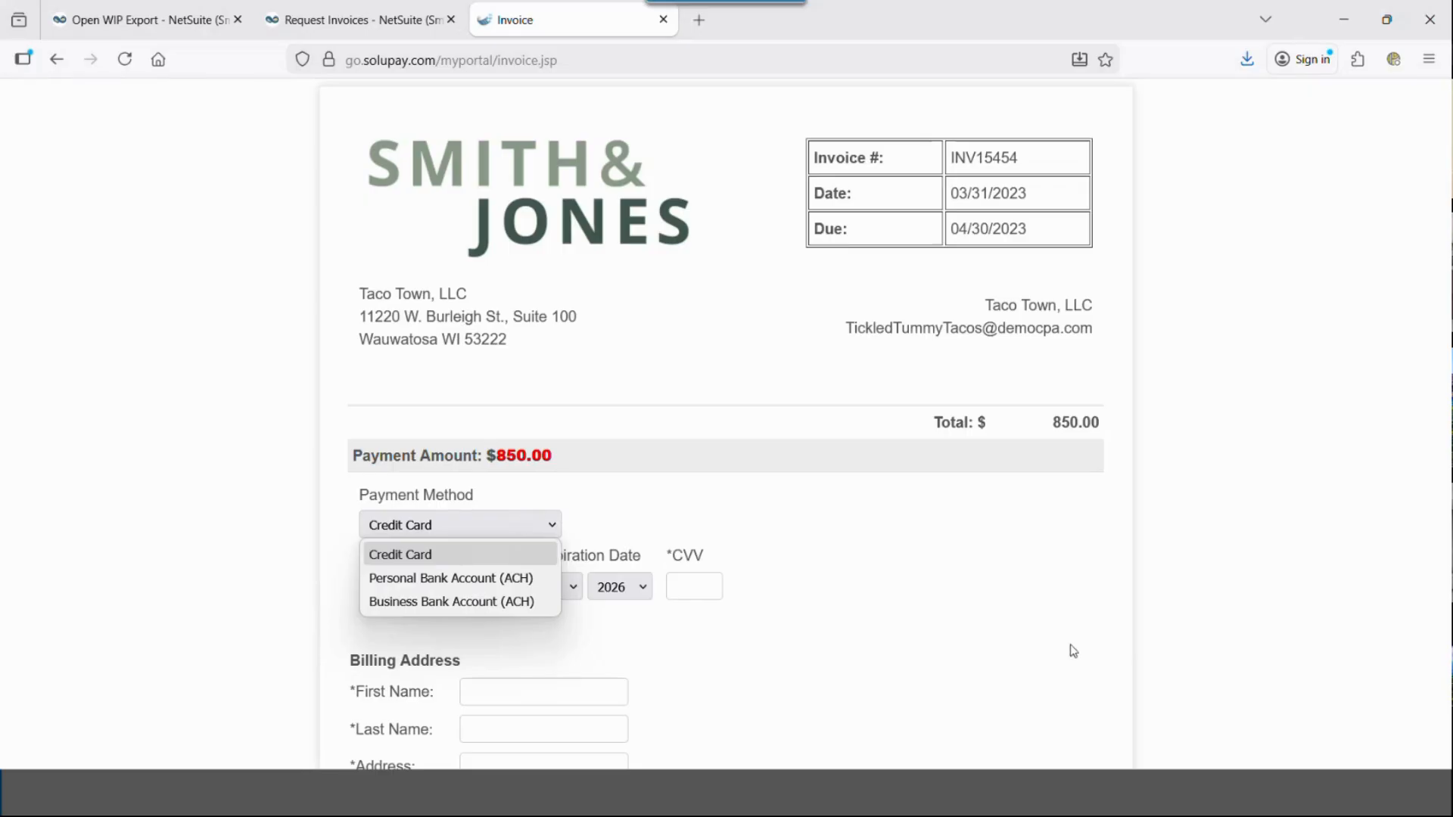
click(1376, 507)
scroll(902, 595, down, 4)
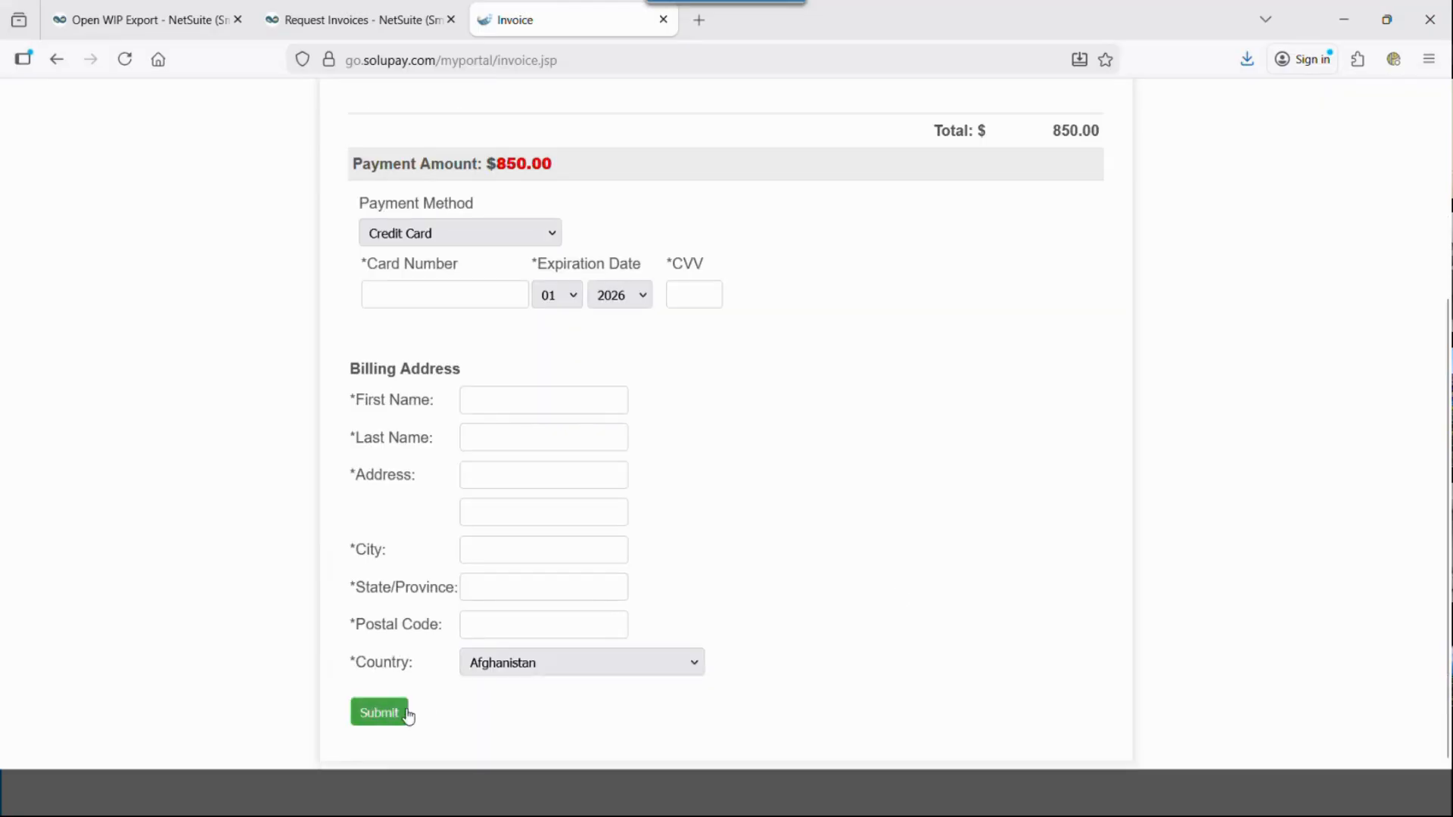
Step: Return to the Request Invoices page and look over the transaction options available under A/R
click(387, 29)
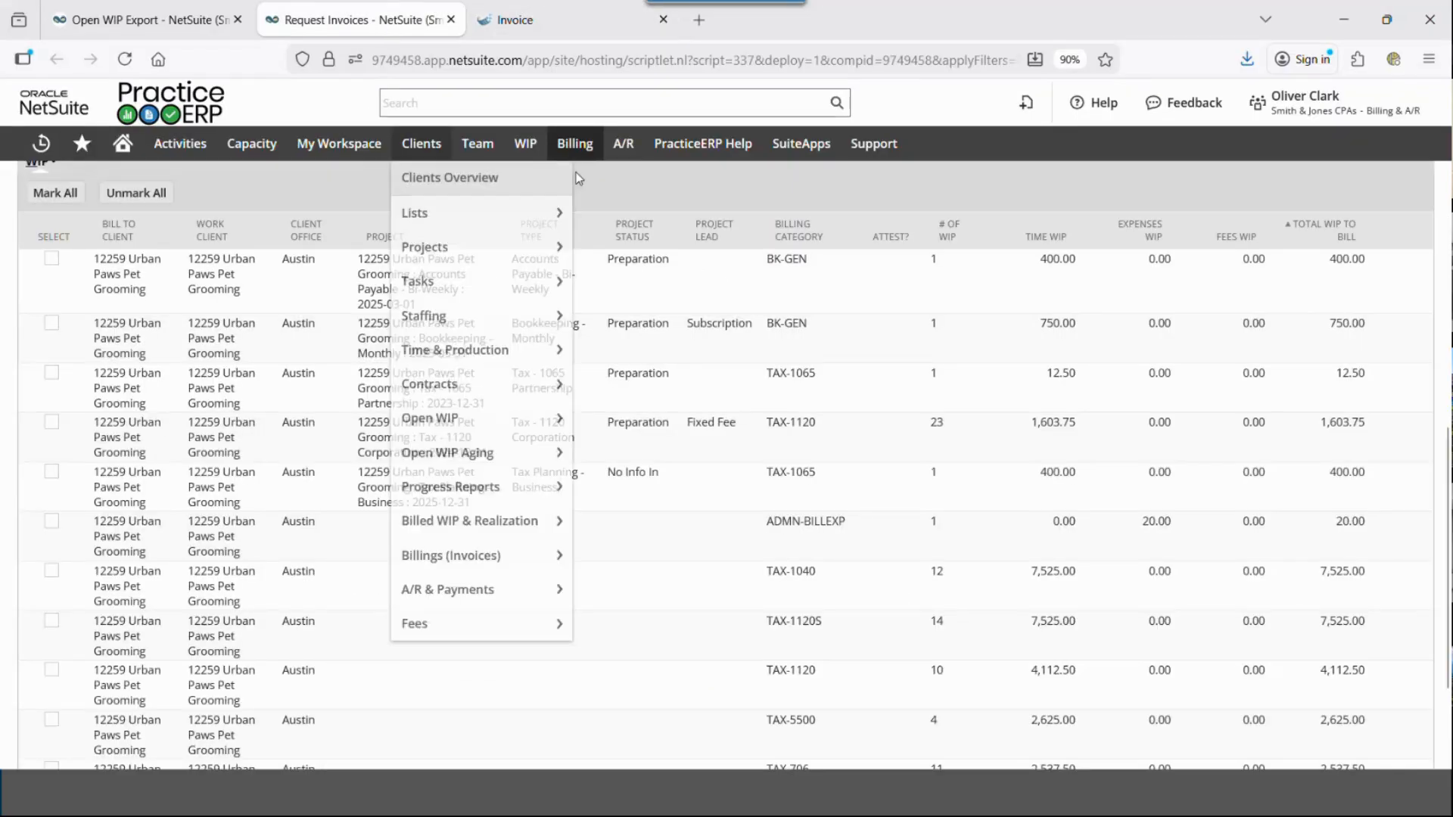
mouse_move(623, 144)
mouse_move(666, 246)
mouse_move(859, 281)
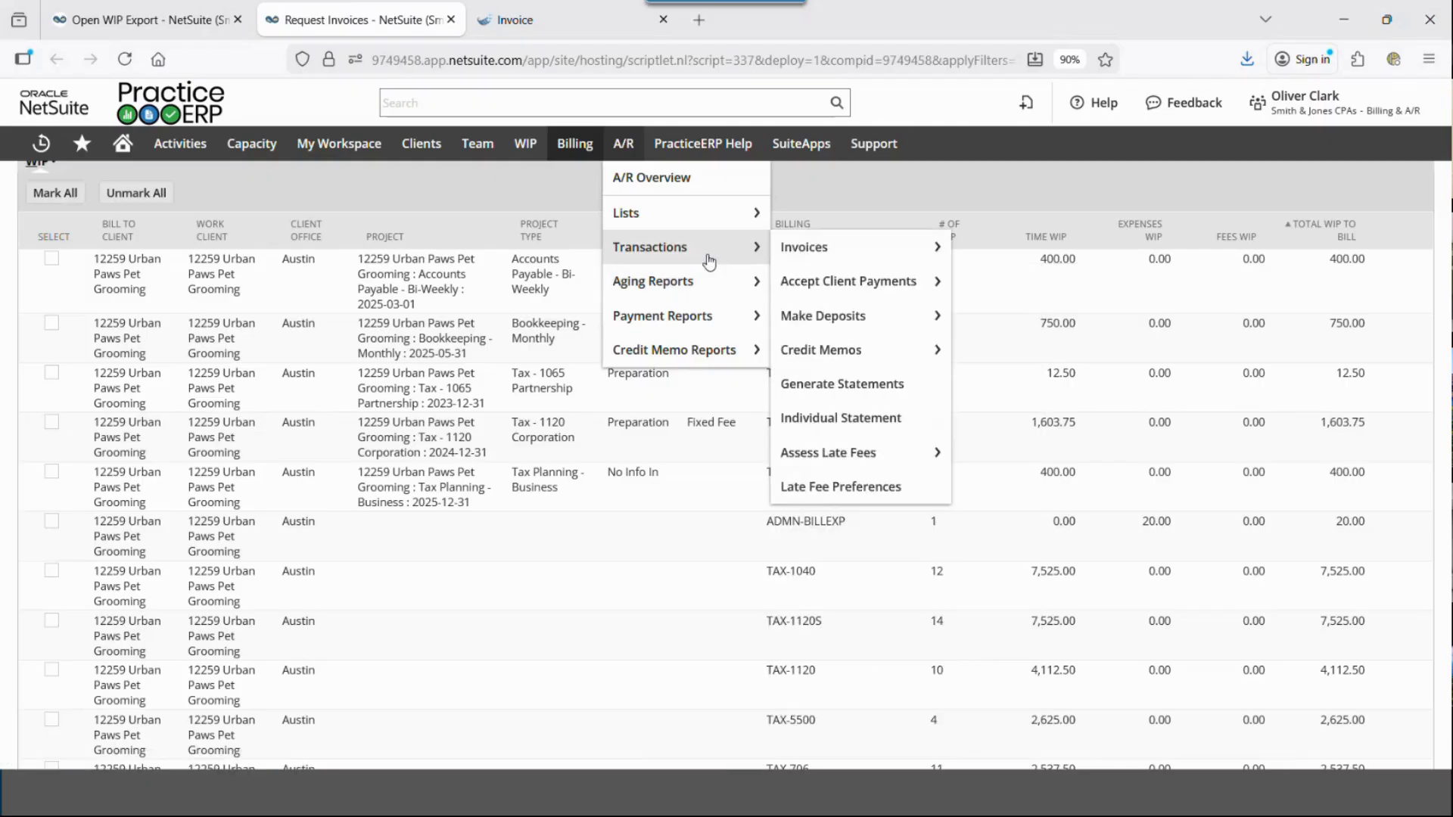
mouse_move(863, 326)
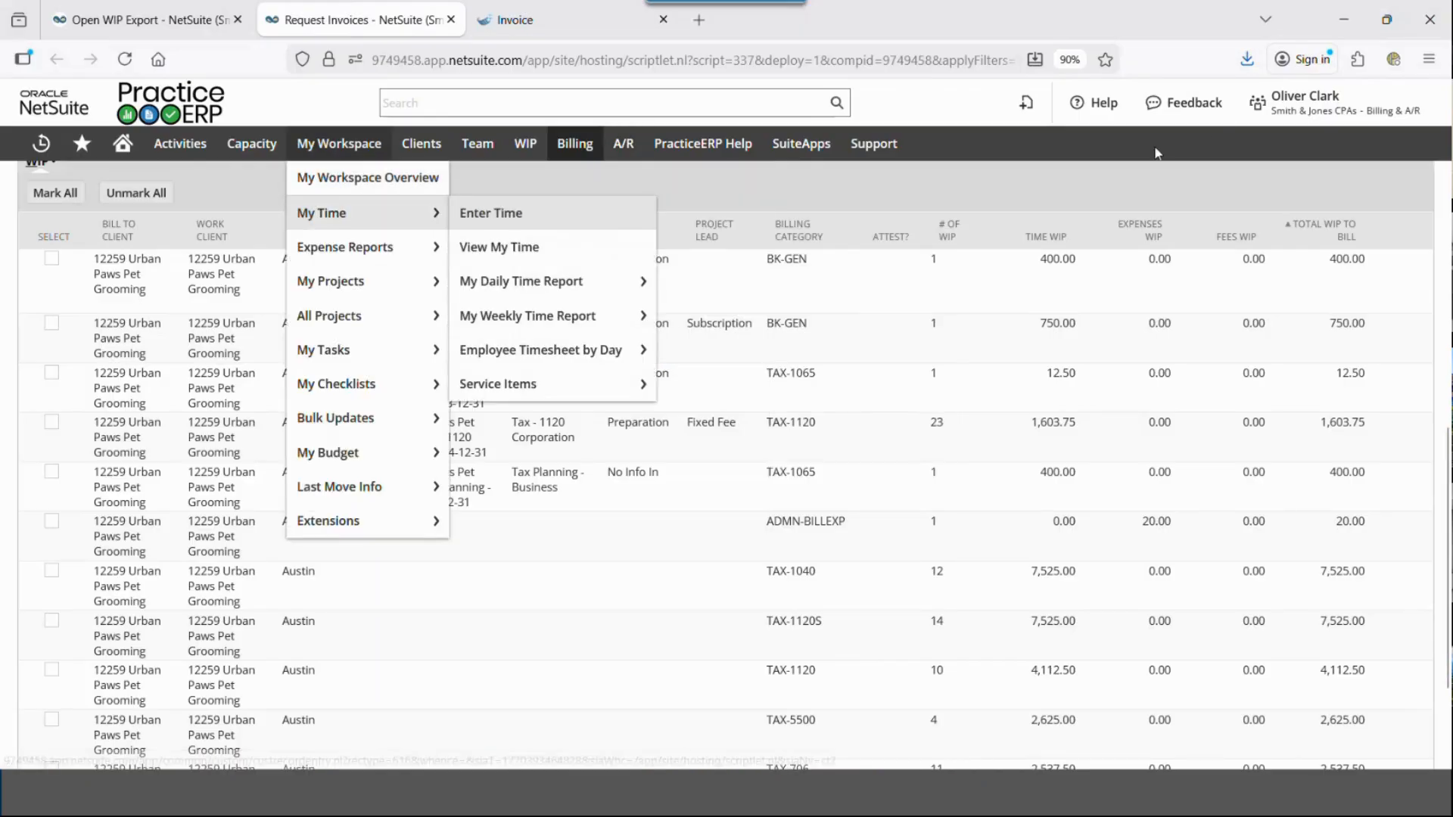
Step: Change the NetSuite role to Controller / CFO (All Subs) and close the invoice payment page
mouse_move(1316, 103)
click(1287, 333)
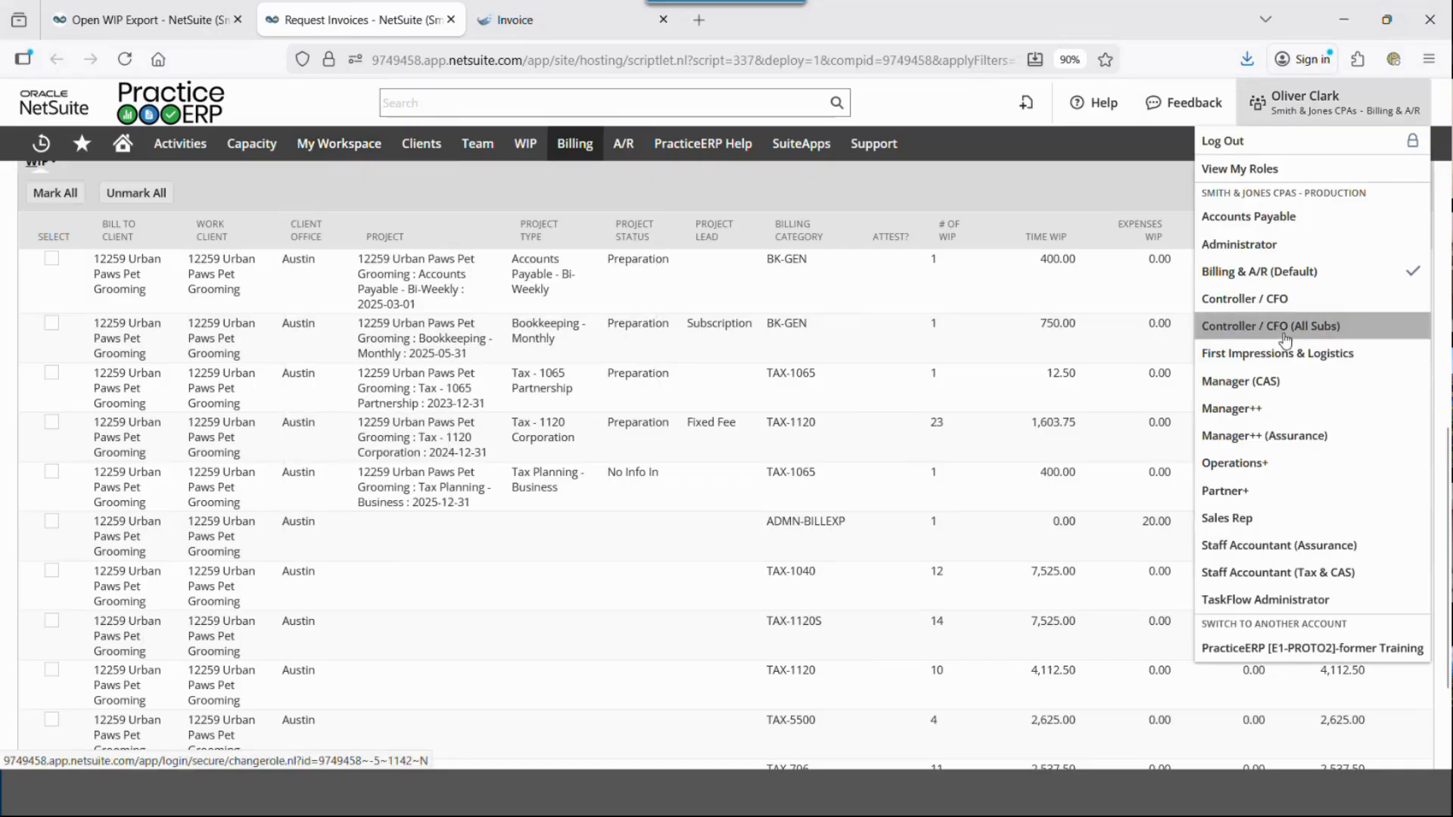
click(663, 20)
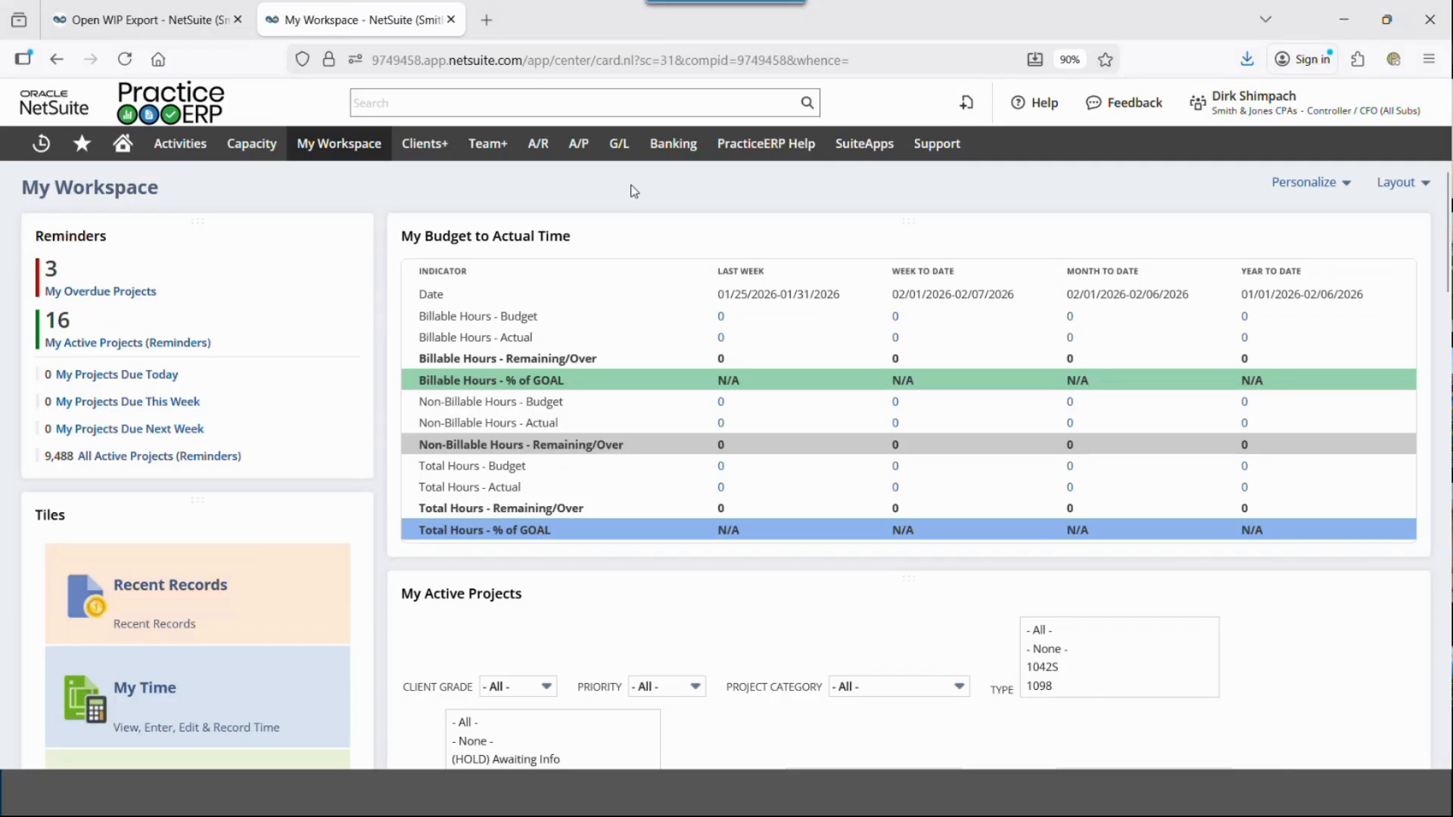
Step: Open the G/L dashboard, filter it to Payroll Company, Inc. in the Subsidiary Navigator, and review the key performance indicators
click(619, 146)
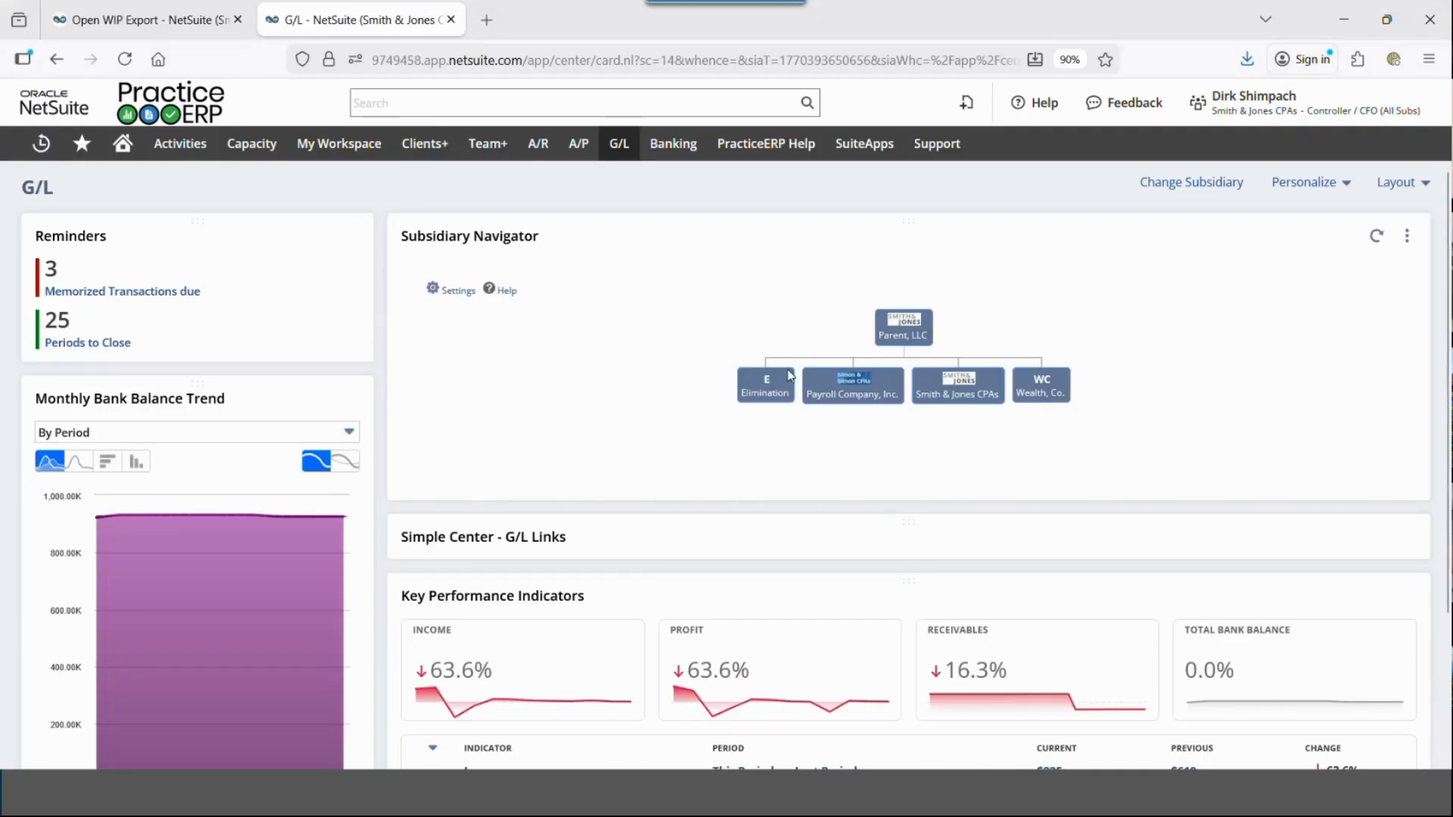
mouse_move(860, 412)
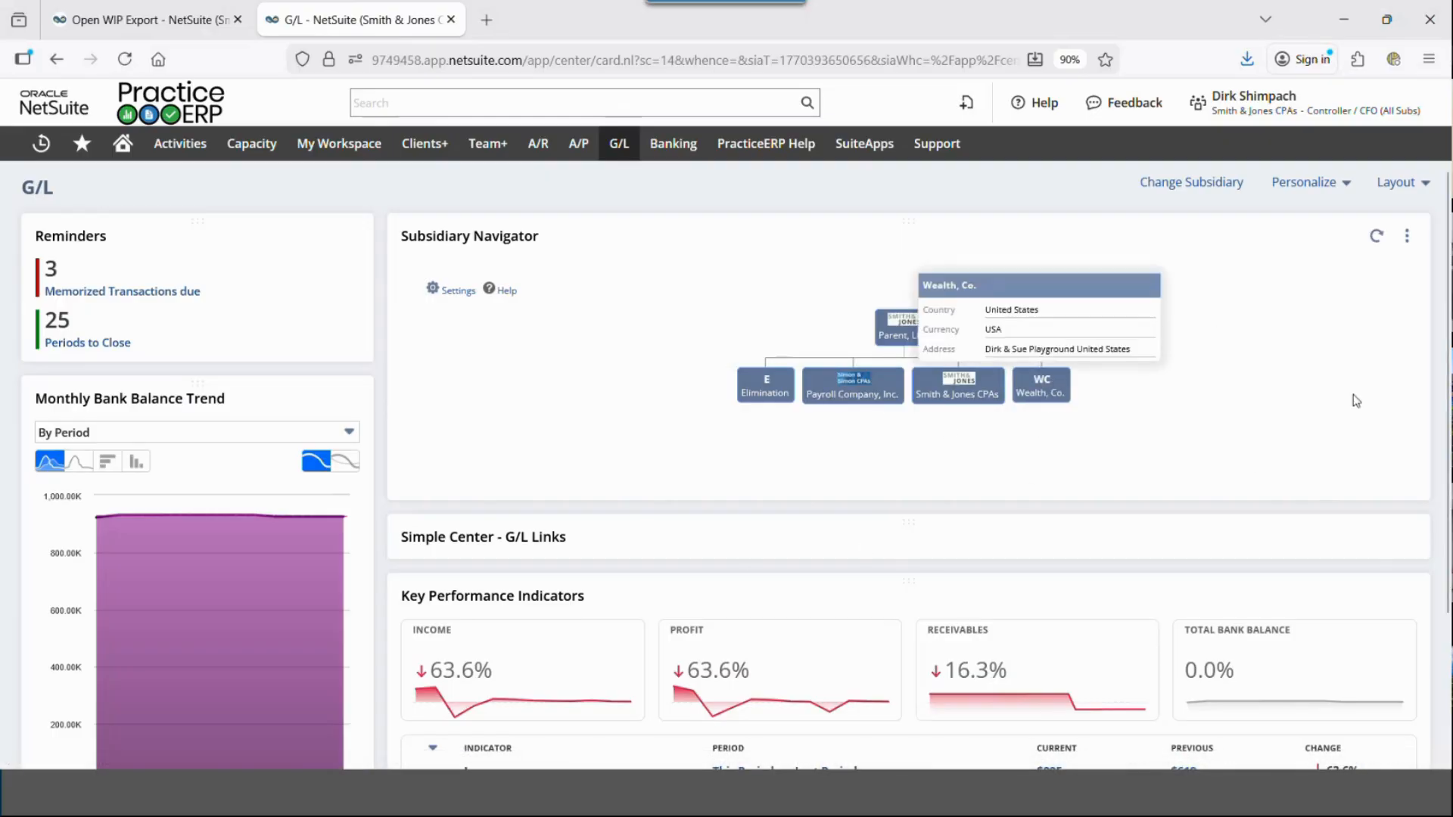
click(850, 395)
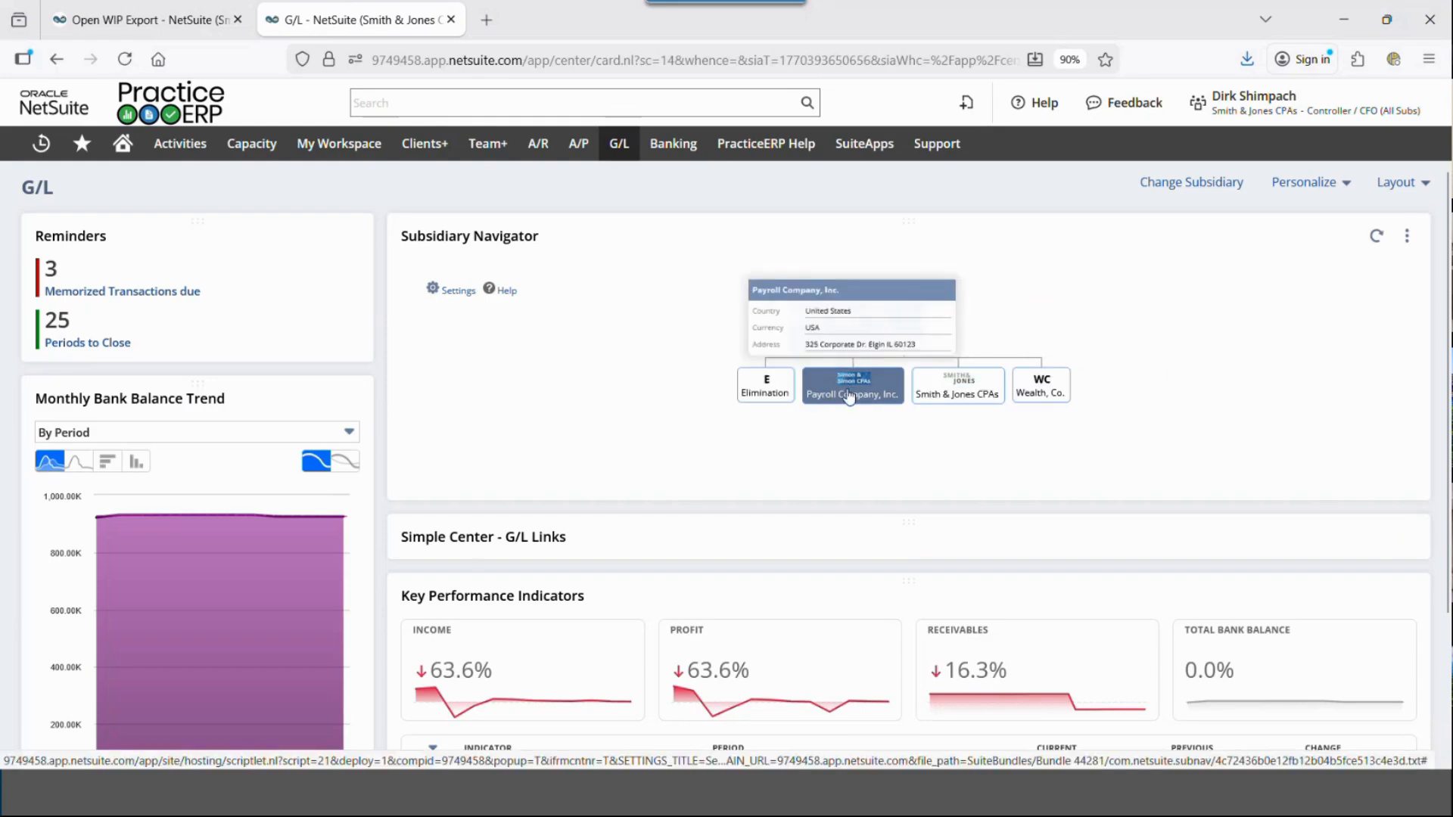
scroll(1012, 482, down, 3)
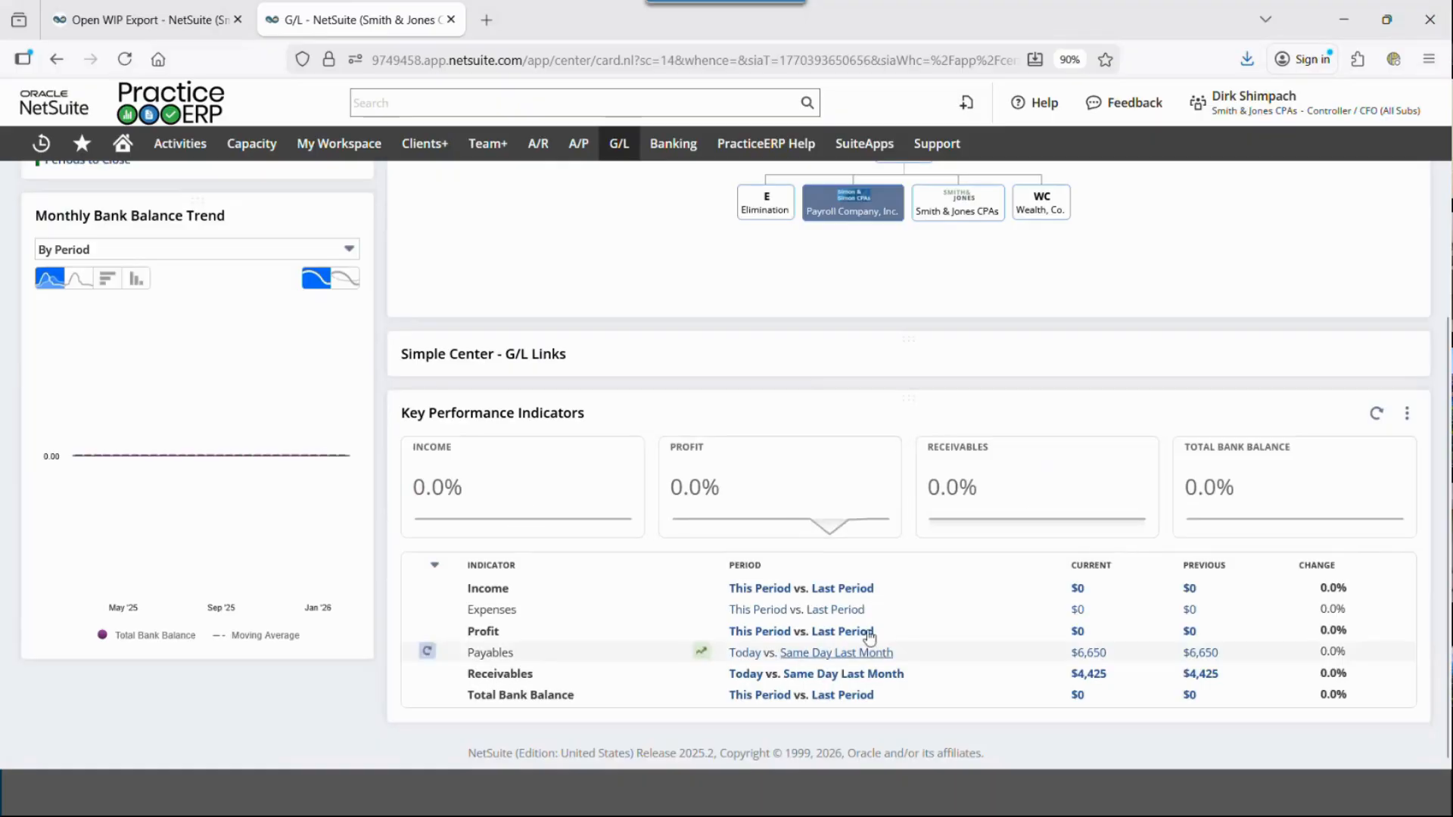
scroll(841, 631, up, 1)
scroll(841, 630, up, 3)
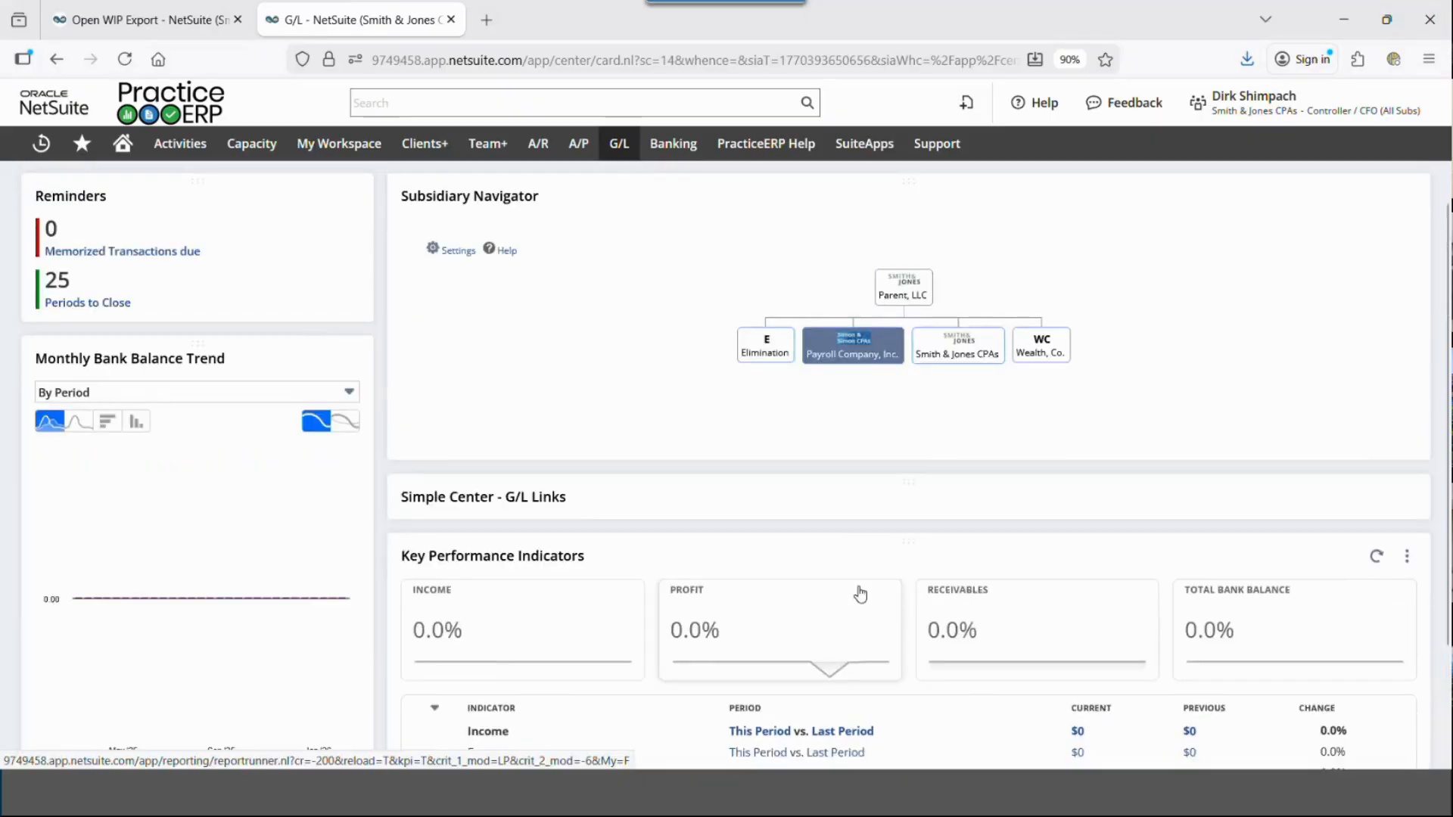
Step: View the G/L dashboard for Smith & Jones CPAs and return it to Parent, LLC in the Subsidiary Navigator
click(958, 389)
scroll(966, 455, down, 3)
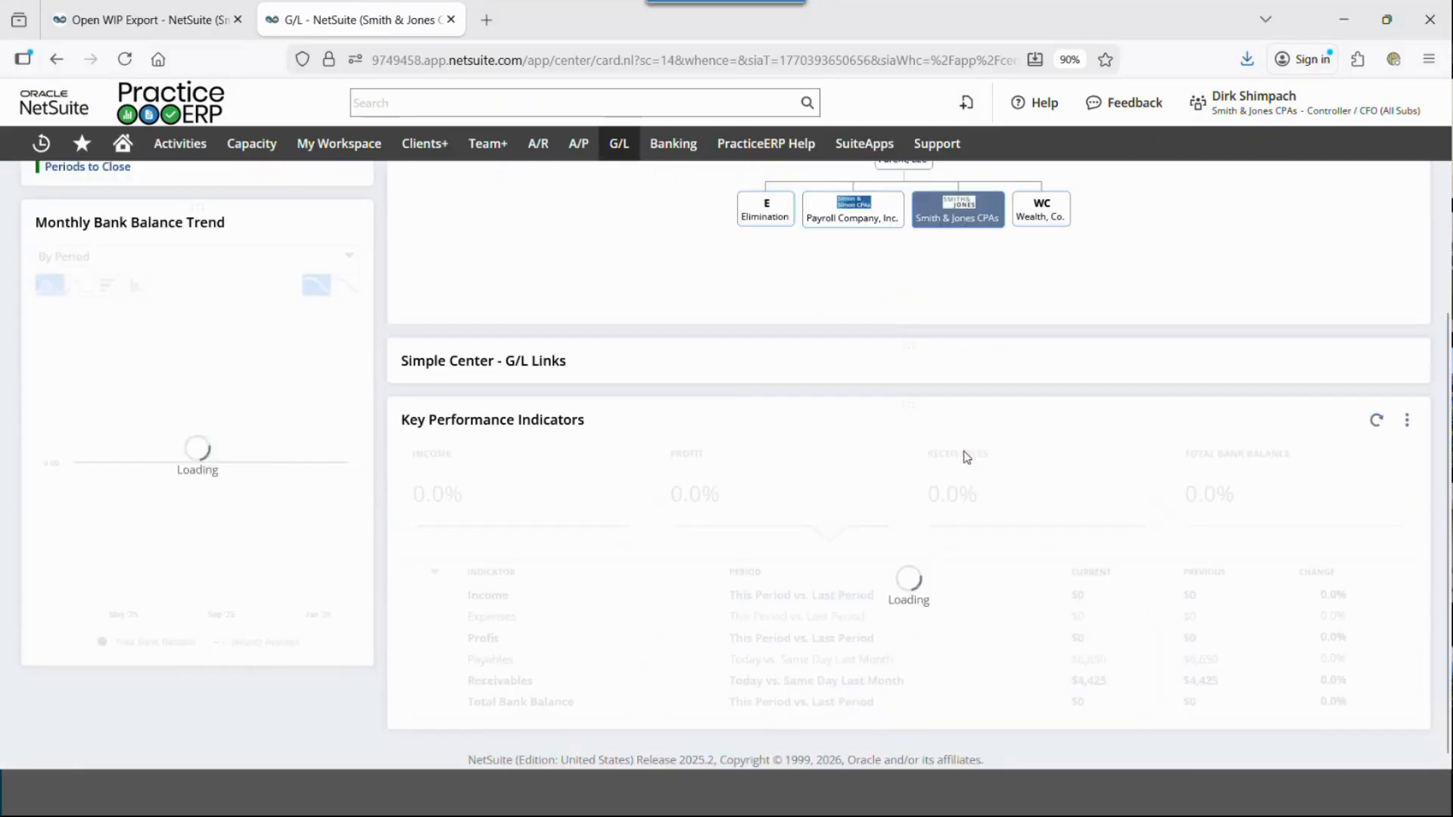
scroll(940, 456, up, 1)
scroll(940, 456, up, 1)
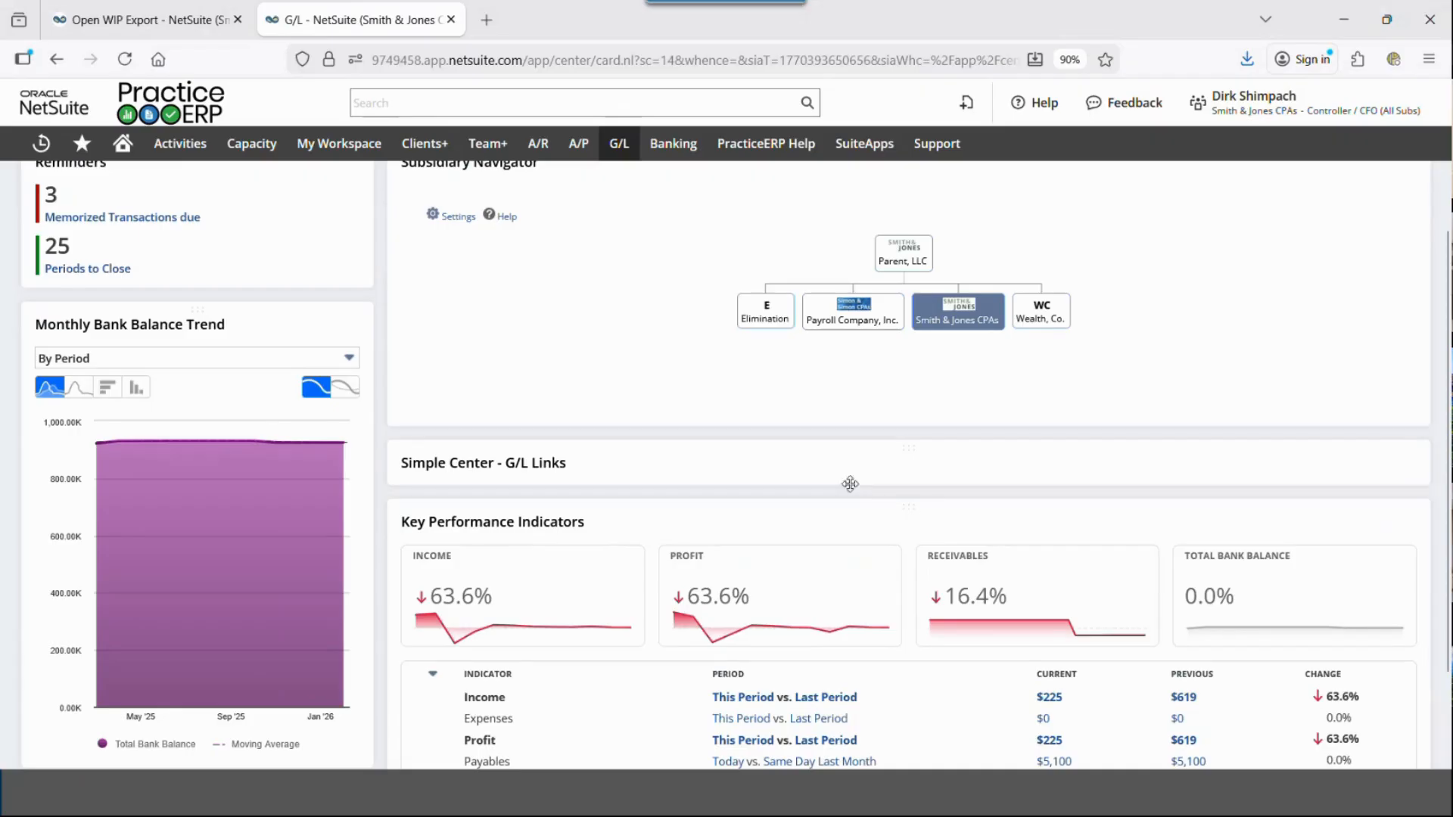
click(903, 256)
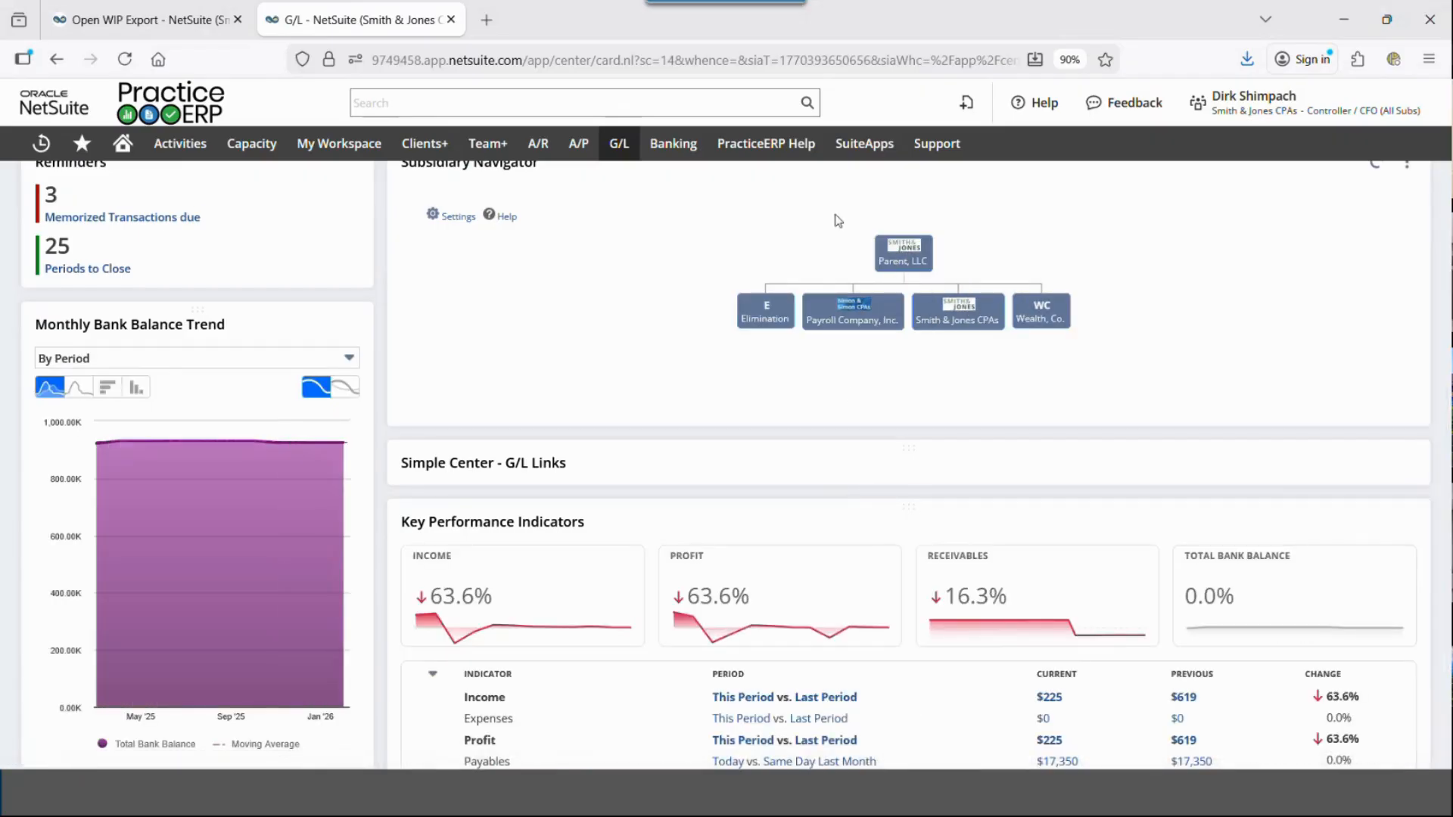
Step: Open the Income Statement (Summary) report from the G/L general reports
mouse_move(615, 152)
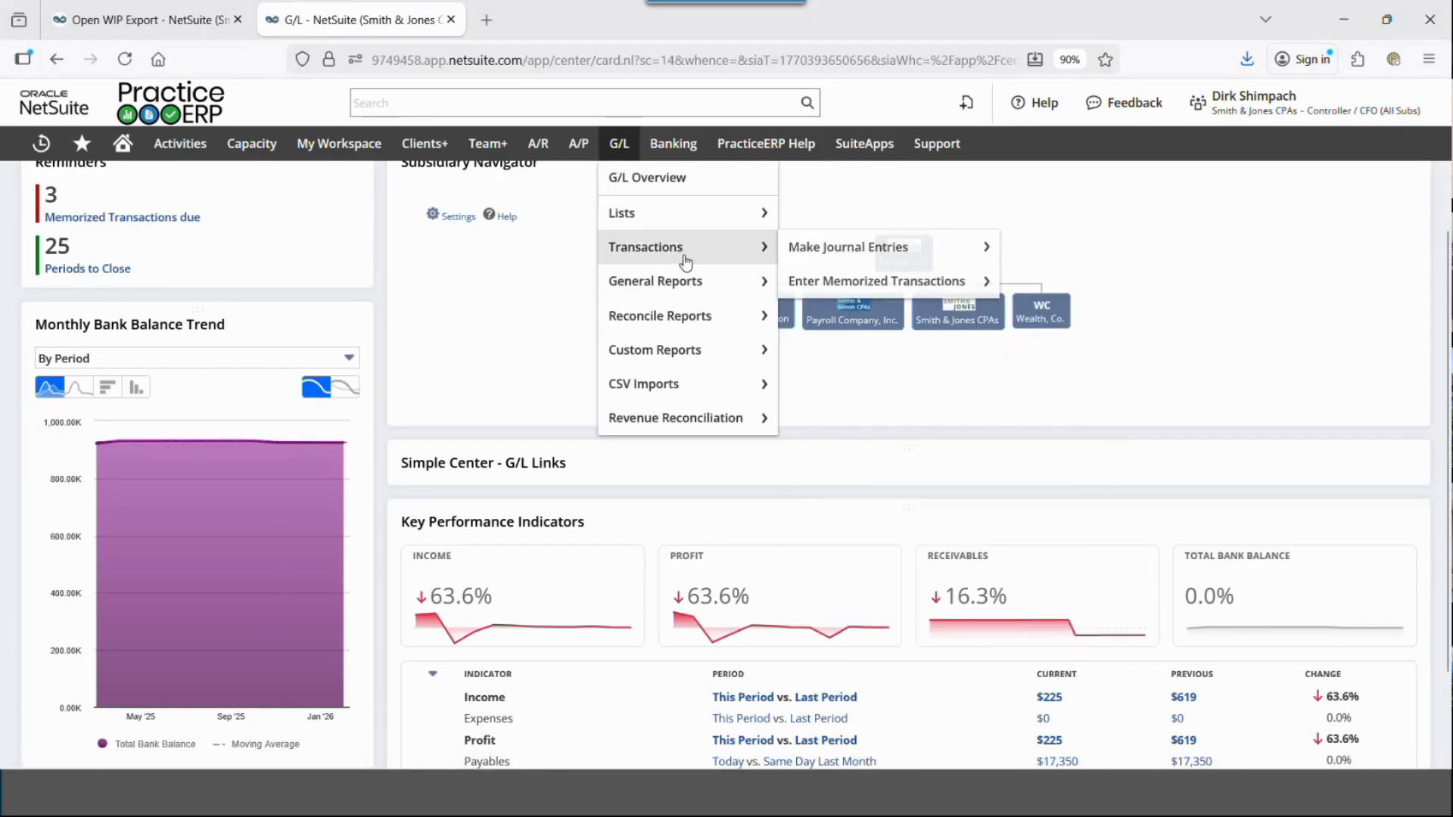
mouse_move(701, 285)
click(858, 283)
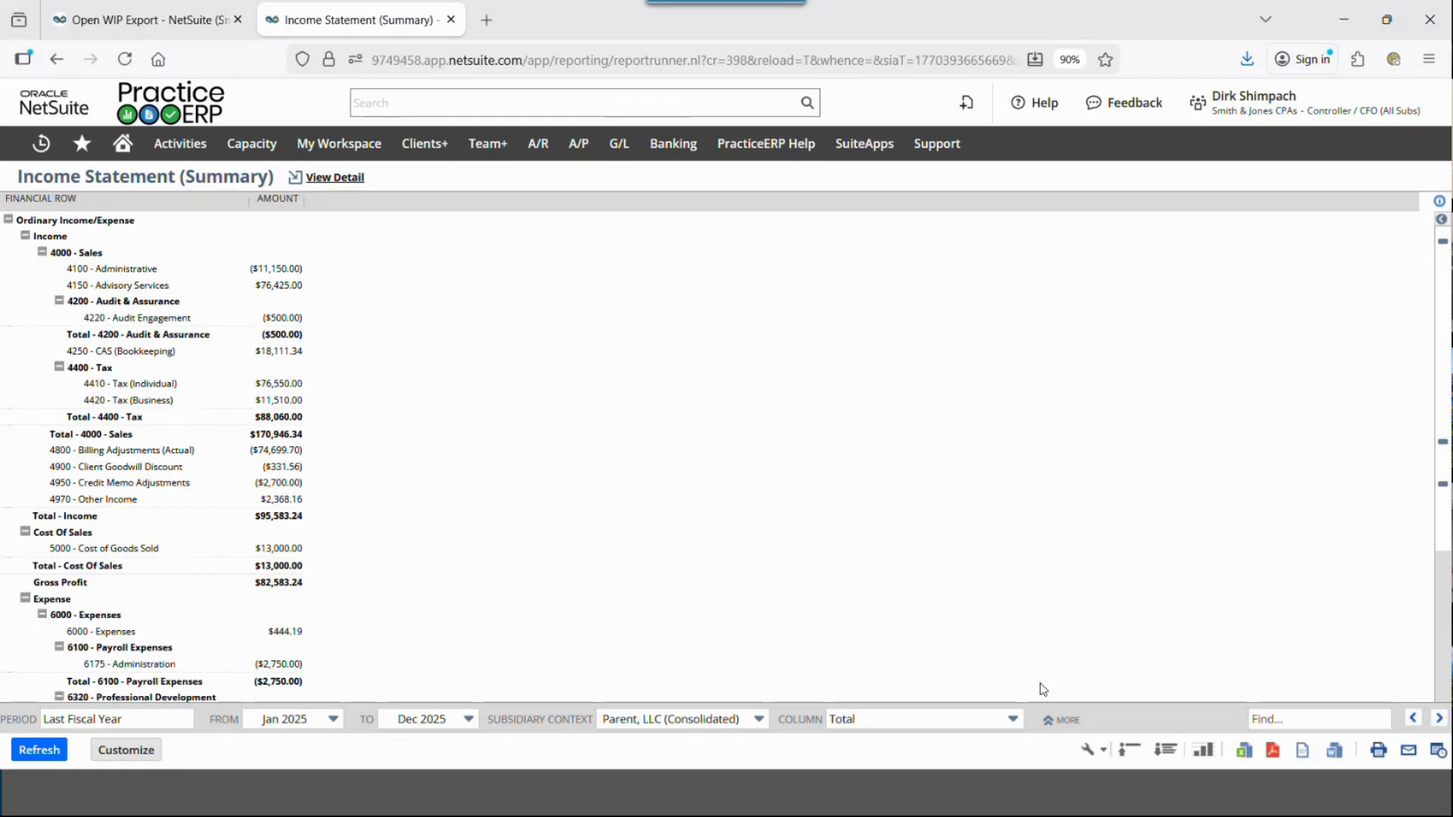
Step: Break the income statement into columns by Subsidiary and refresh the report
click(931, 718)
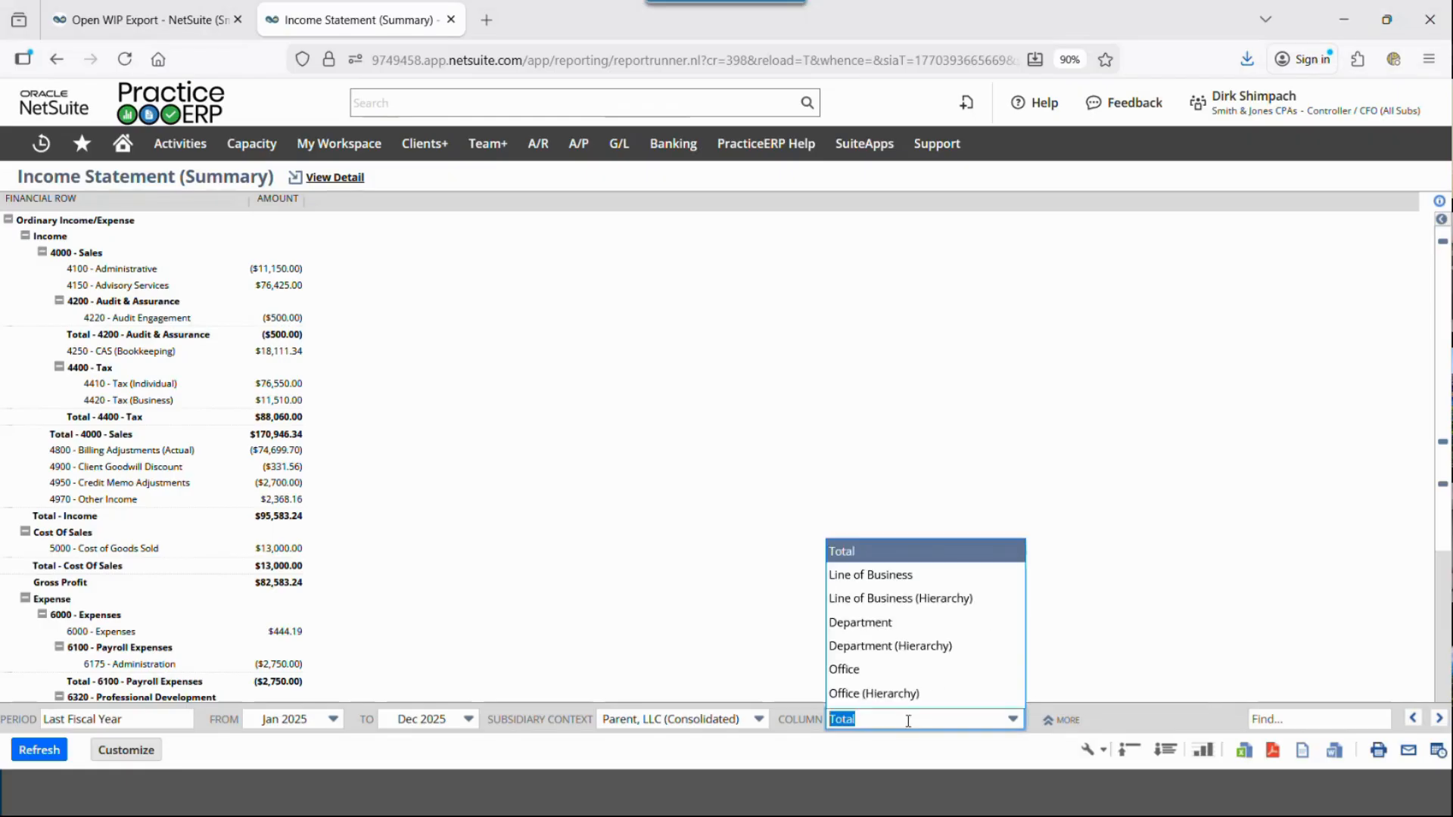
click(702, 719)
click(871, 719)
scroll(924, 570, down, 2)
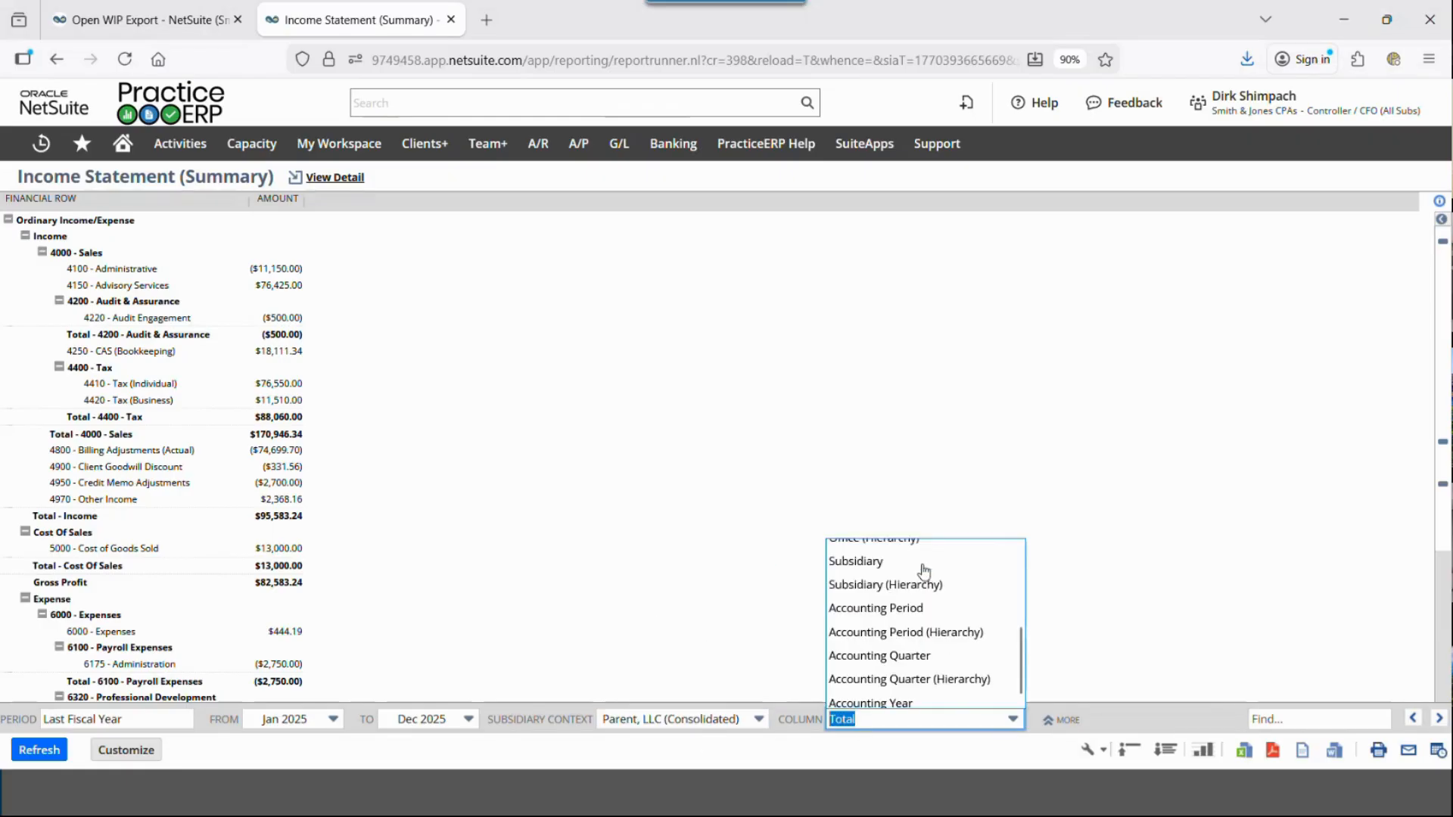
click(862, 561)
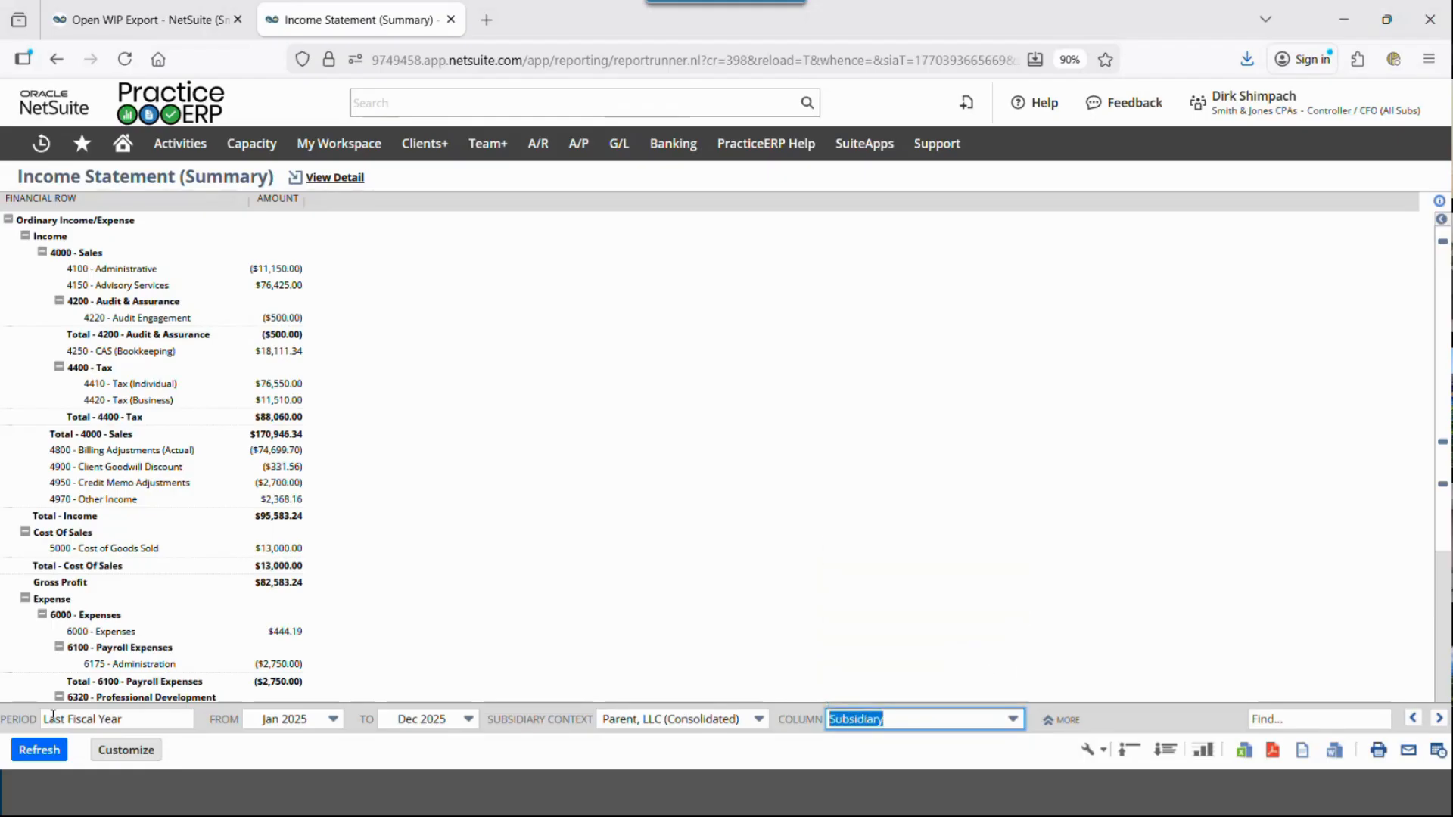
click(47, 754)
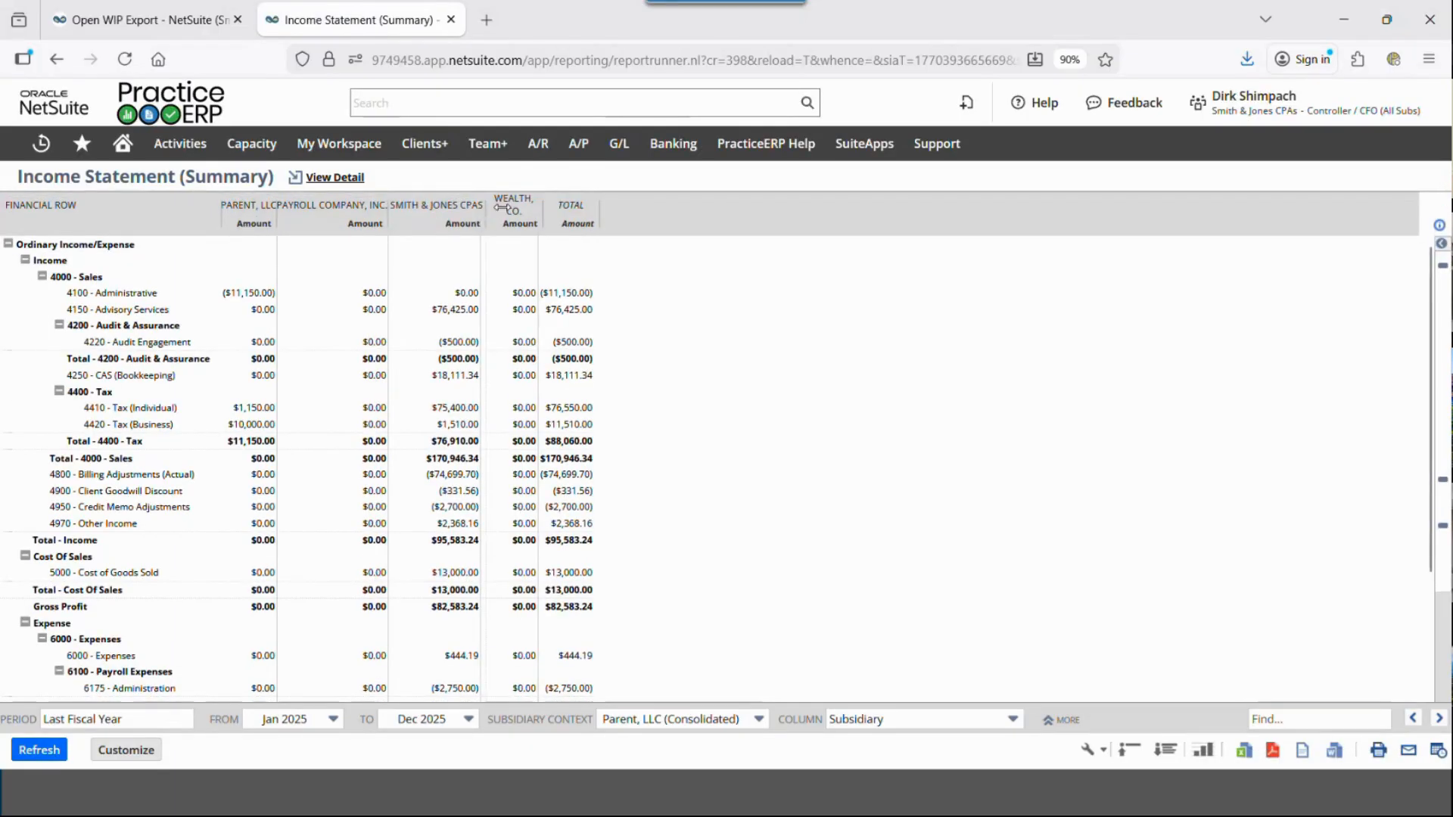
Step: Break the income statement into columns by Line of Business, refresh it, and widen the Assurance & Audit column
click(870, 718)
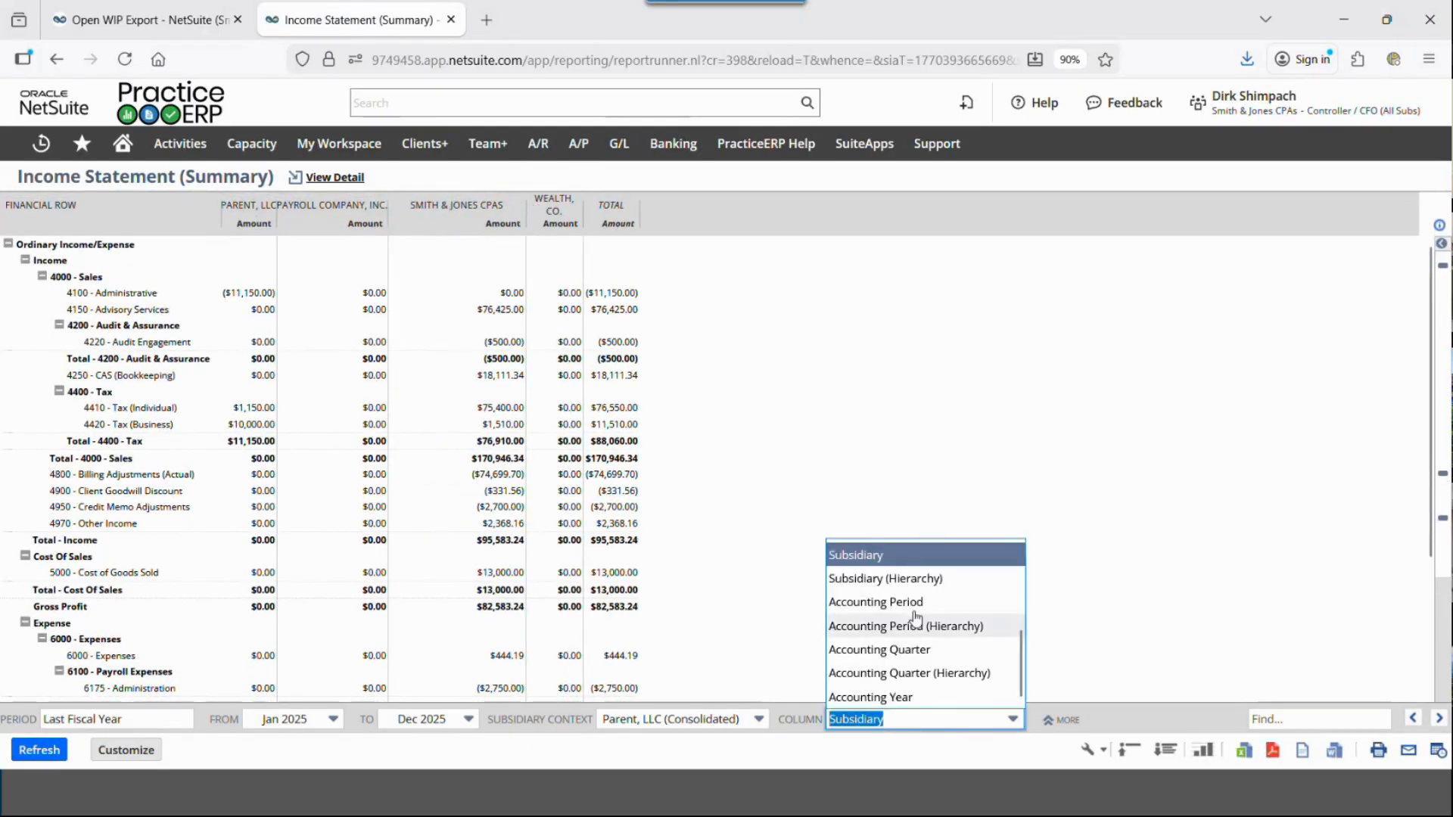
scroll(916, 617, up, 2)
scroll(916, 616, down, 2)
scroll(917, 636, up, 3)
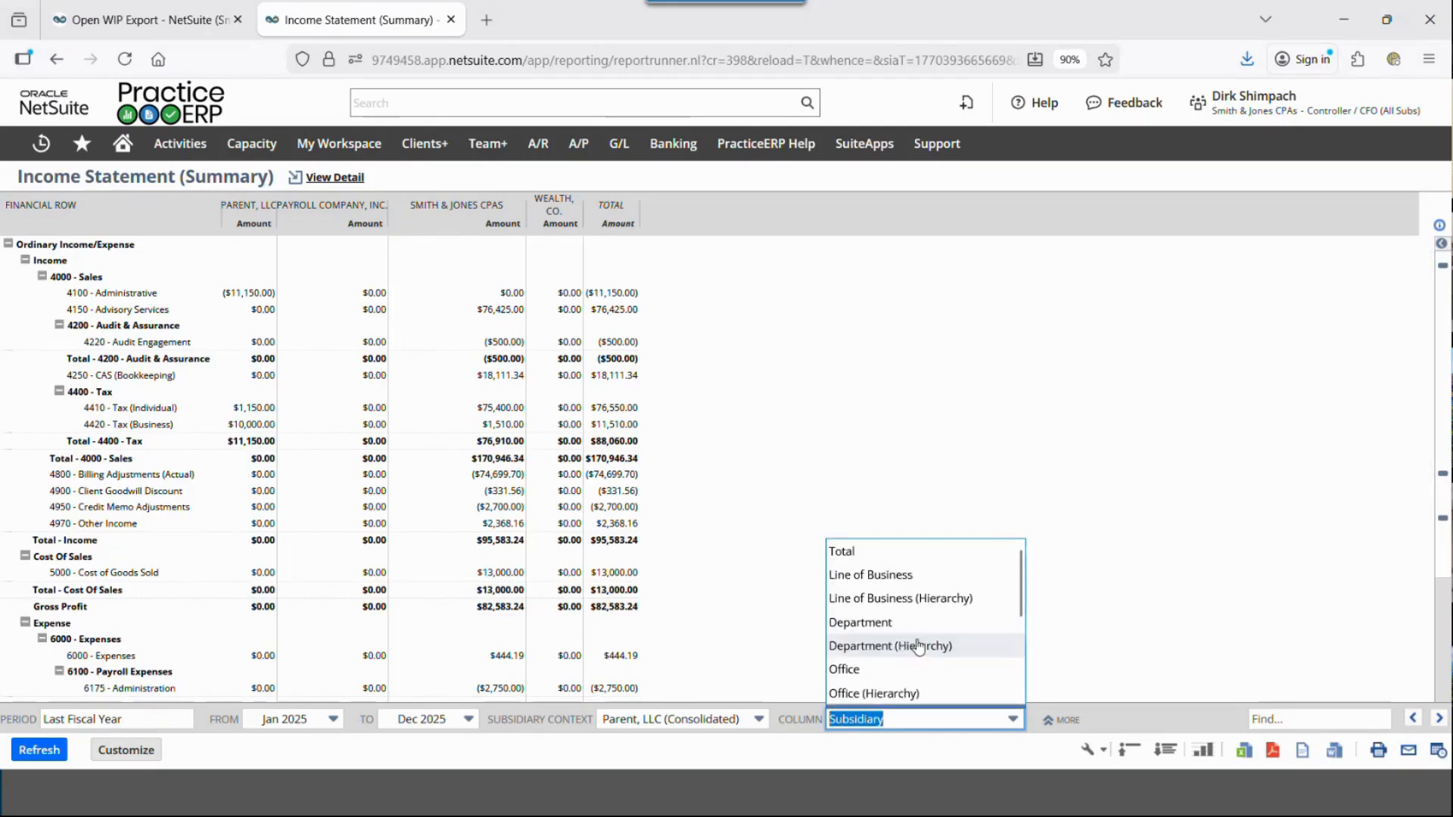
click(863, 577)
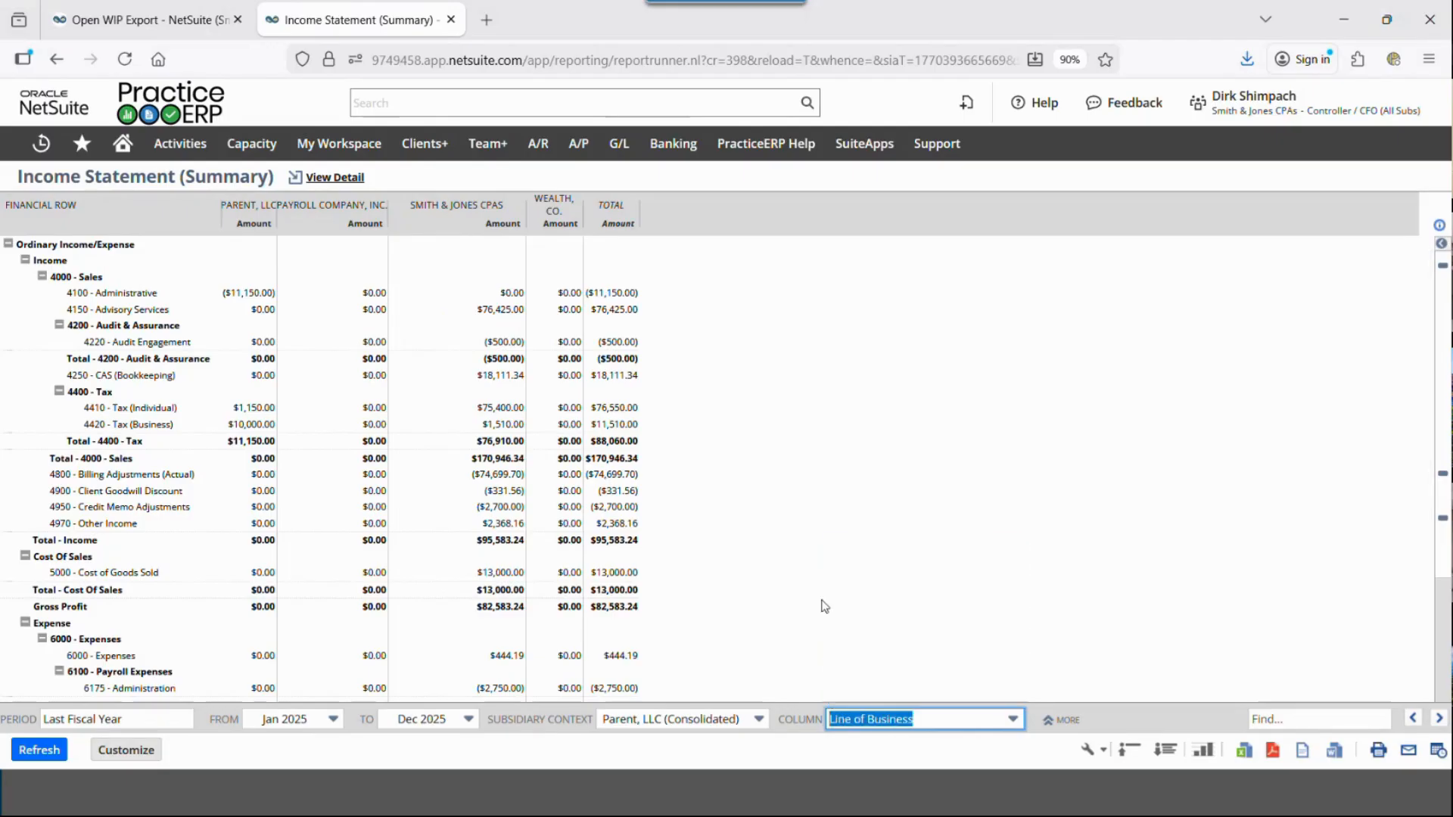
click(64, 756)
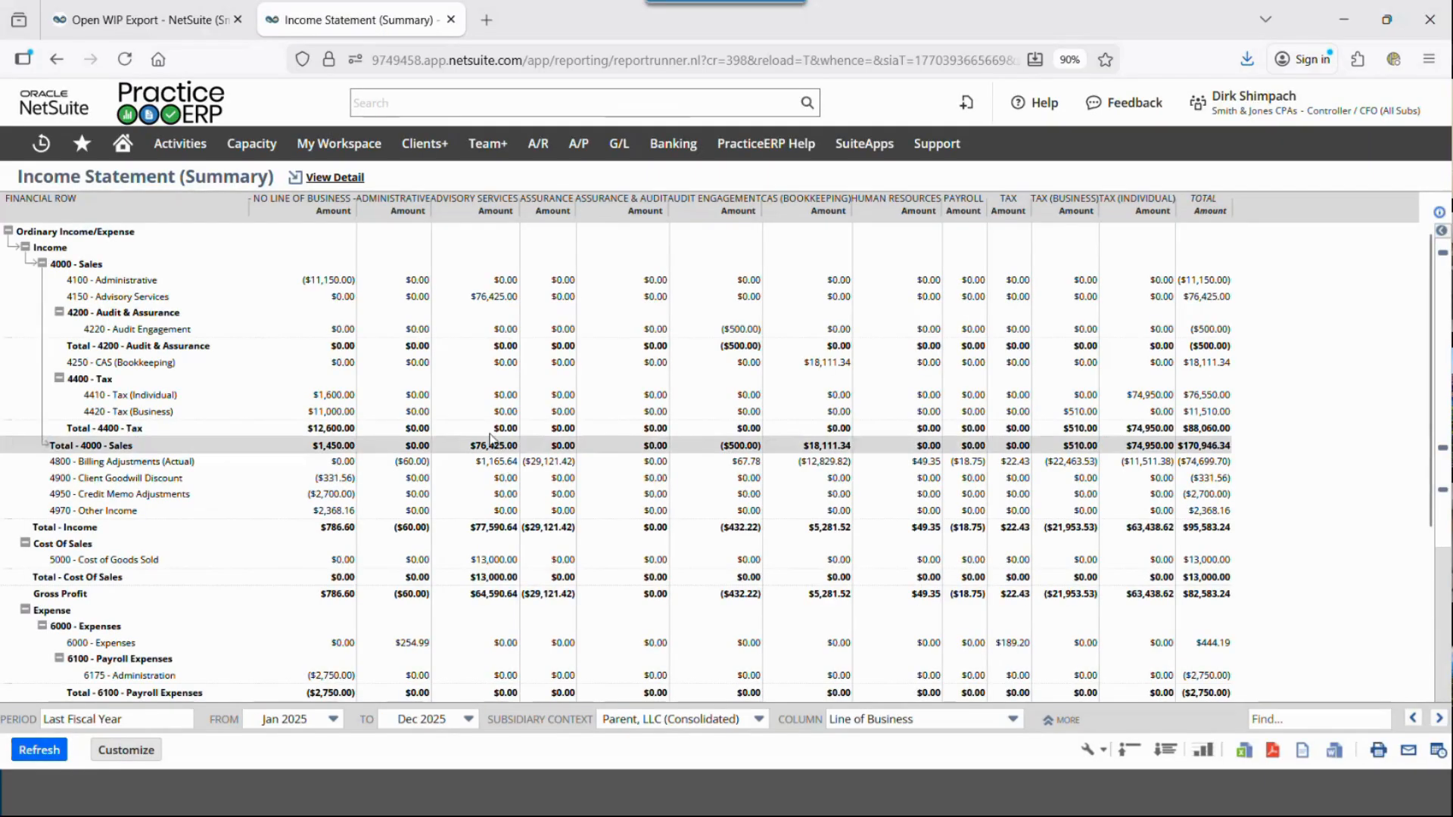
drag(669, 209, 689, 217)
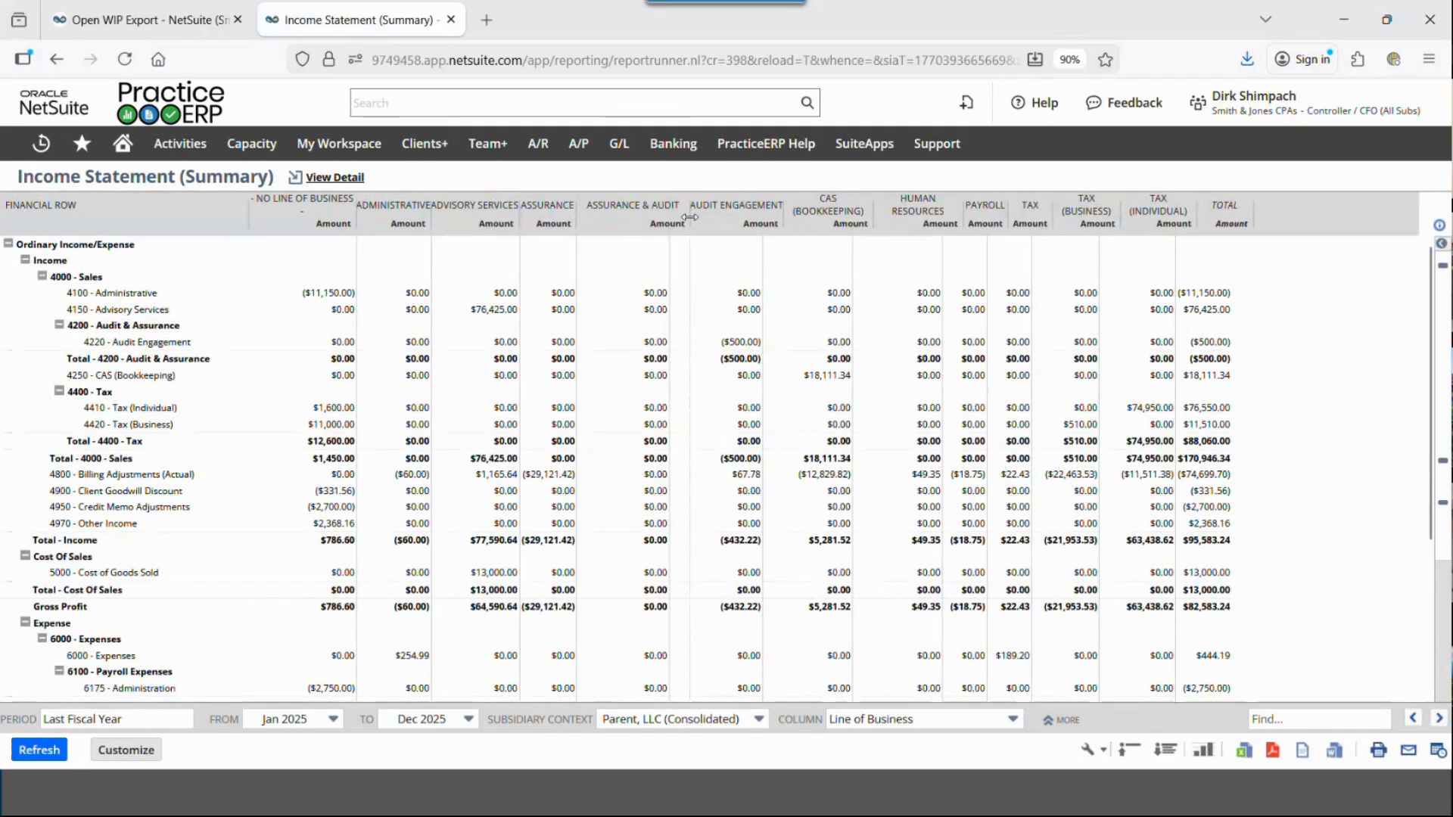
Step: Break the income statement into columns by Office and refresh the report
click(923, 719)
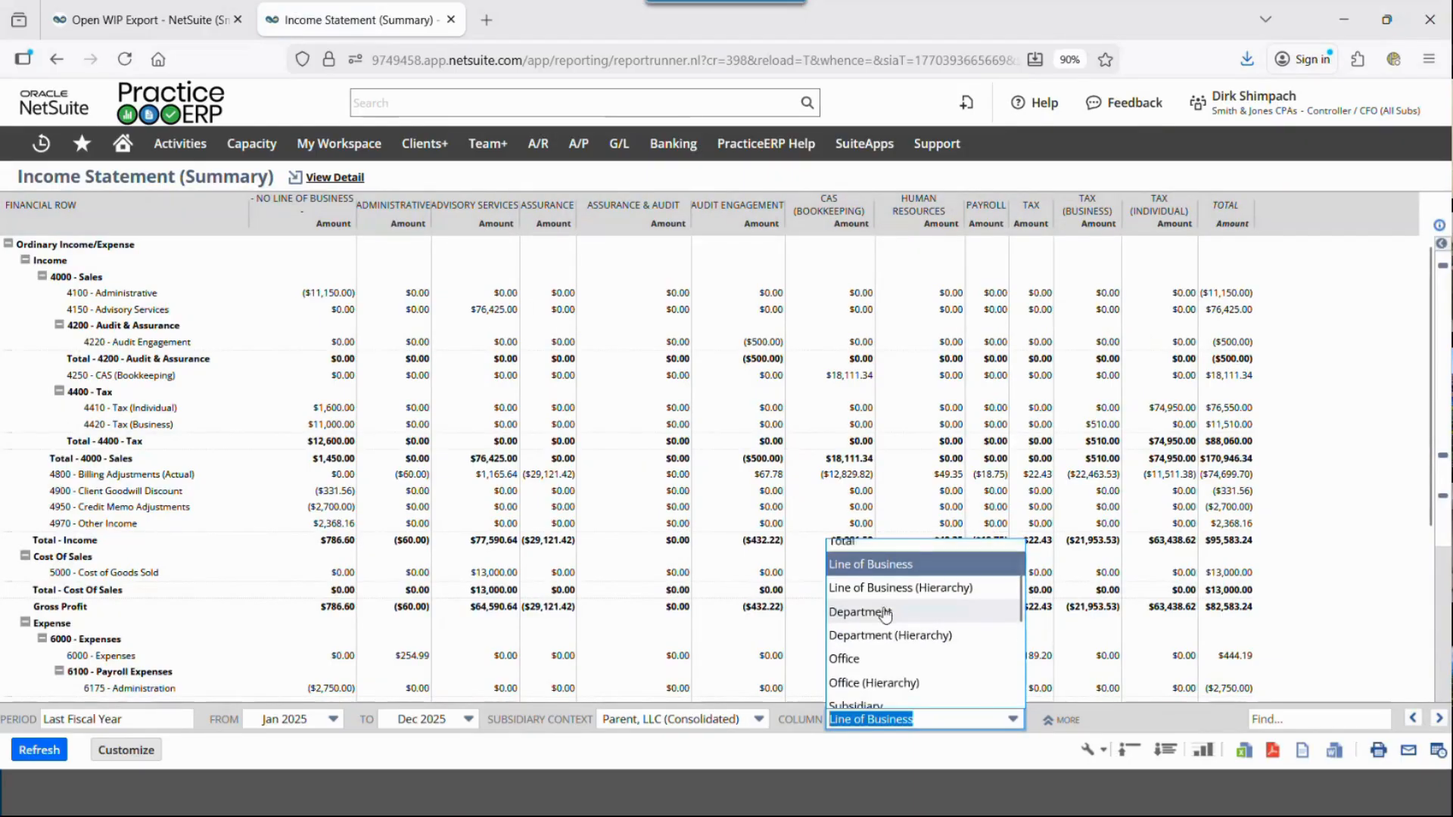
scroll(882, 613, down, 3)
scroll(871, 602, up, 3)
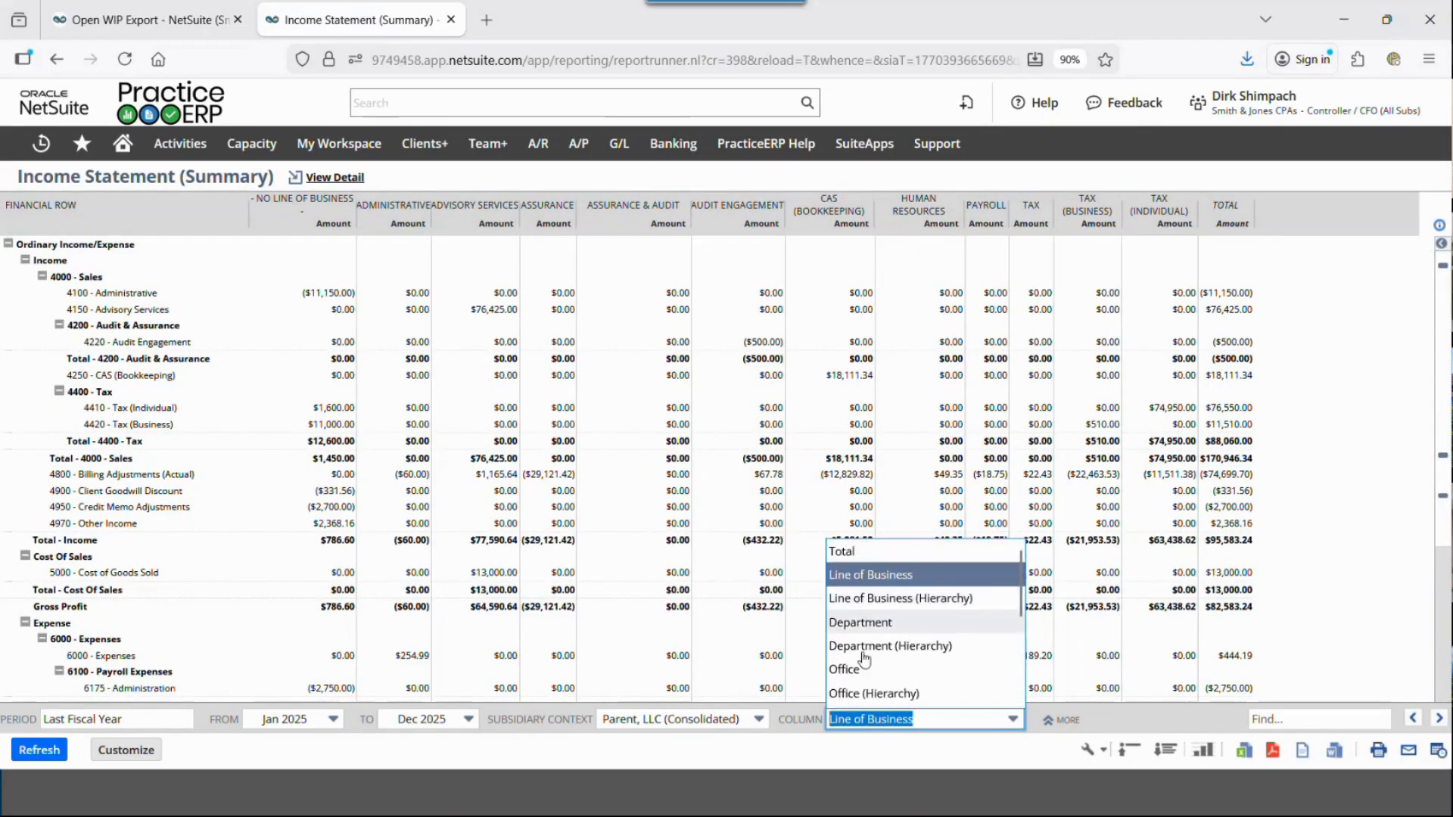
click(863, 668)
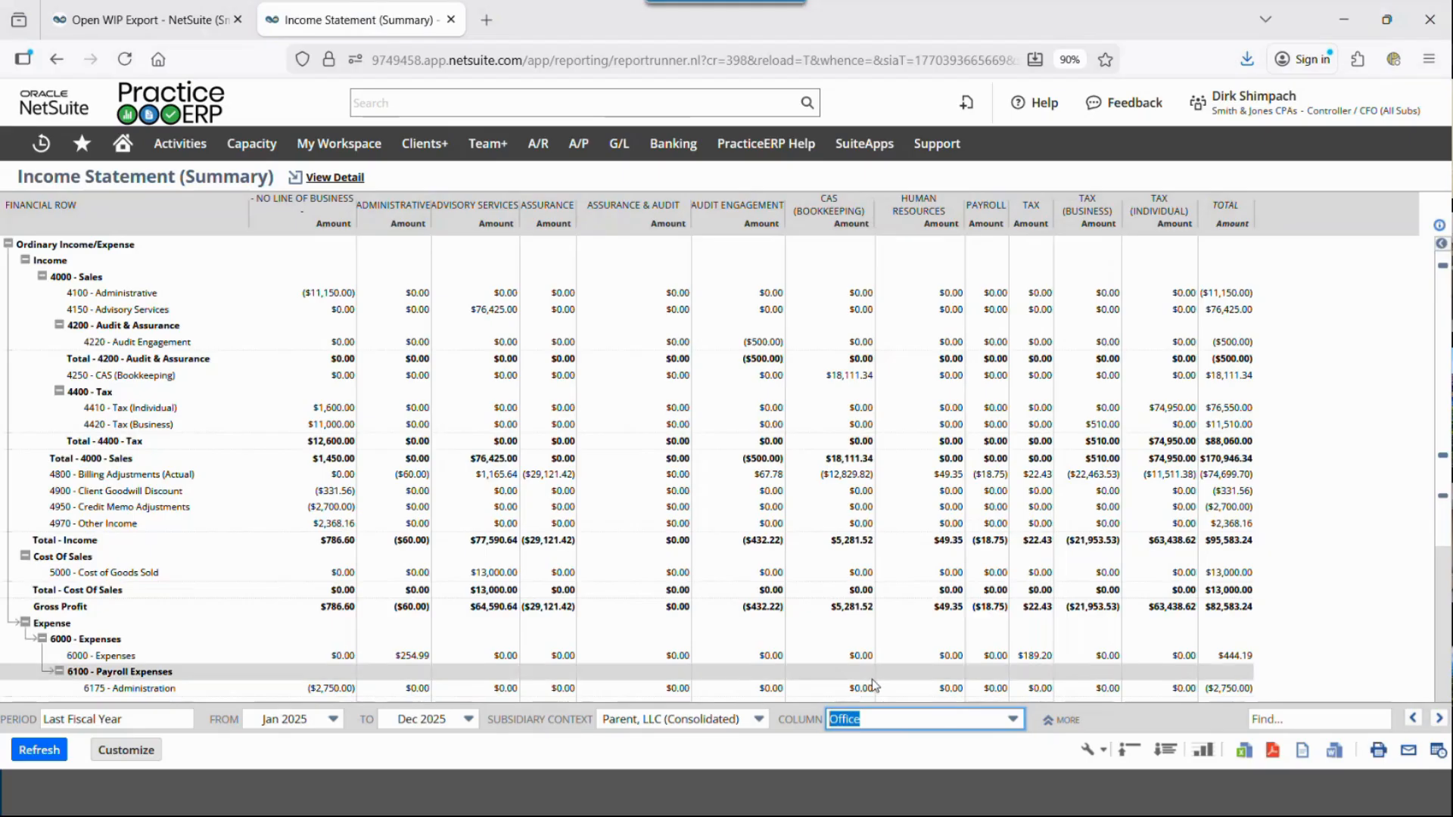
click(38, 750)
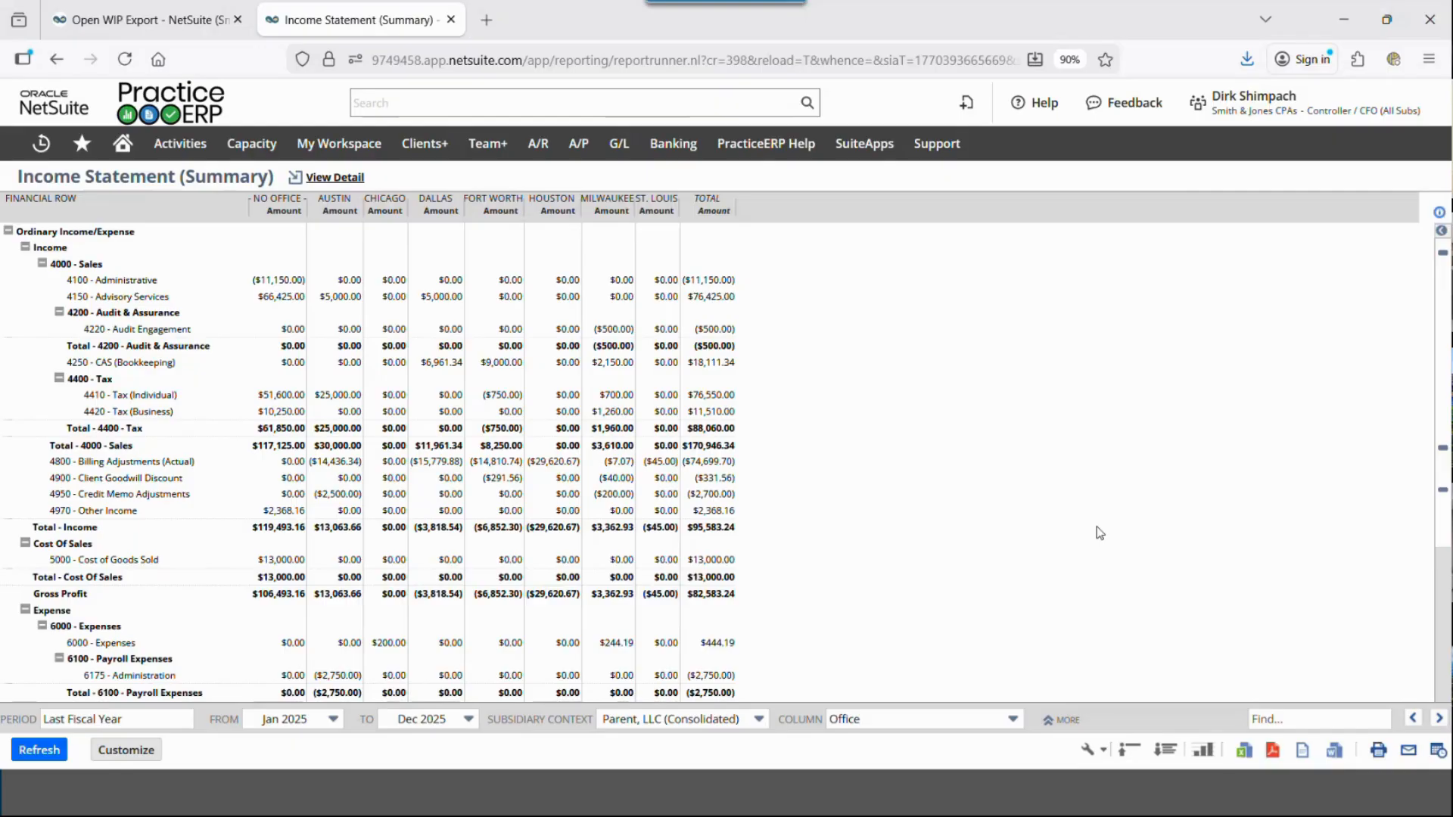
Step: Switch to the Partner+ role and open the My CRM dashboard, showing the Leads & Prospects options
mouse_move(1286, 102)
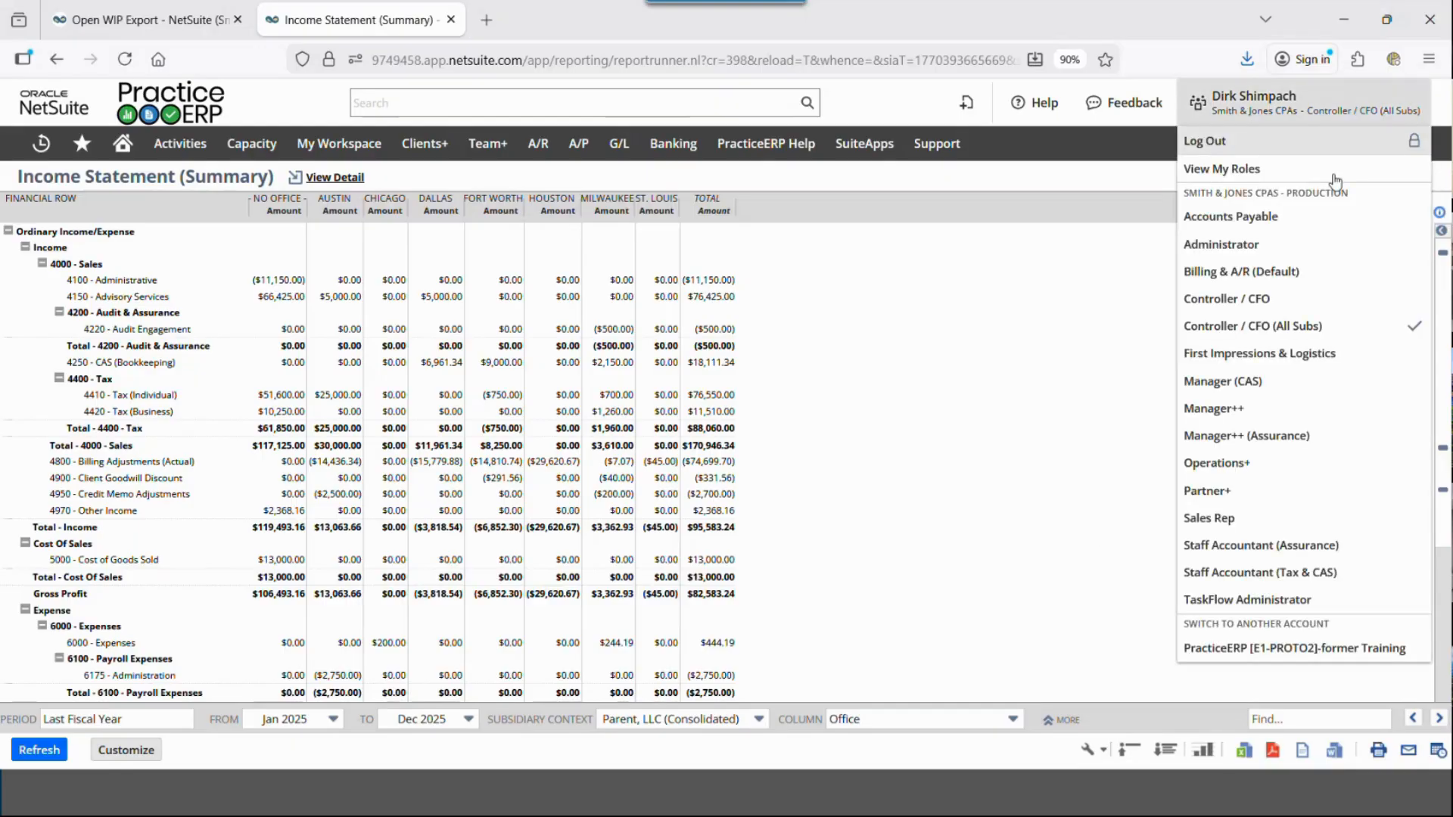
click(1227, 497)
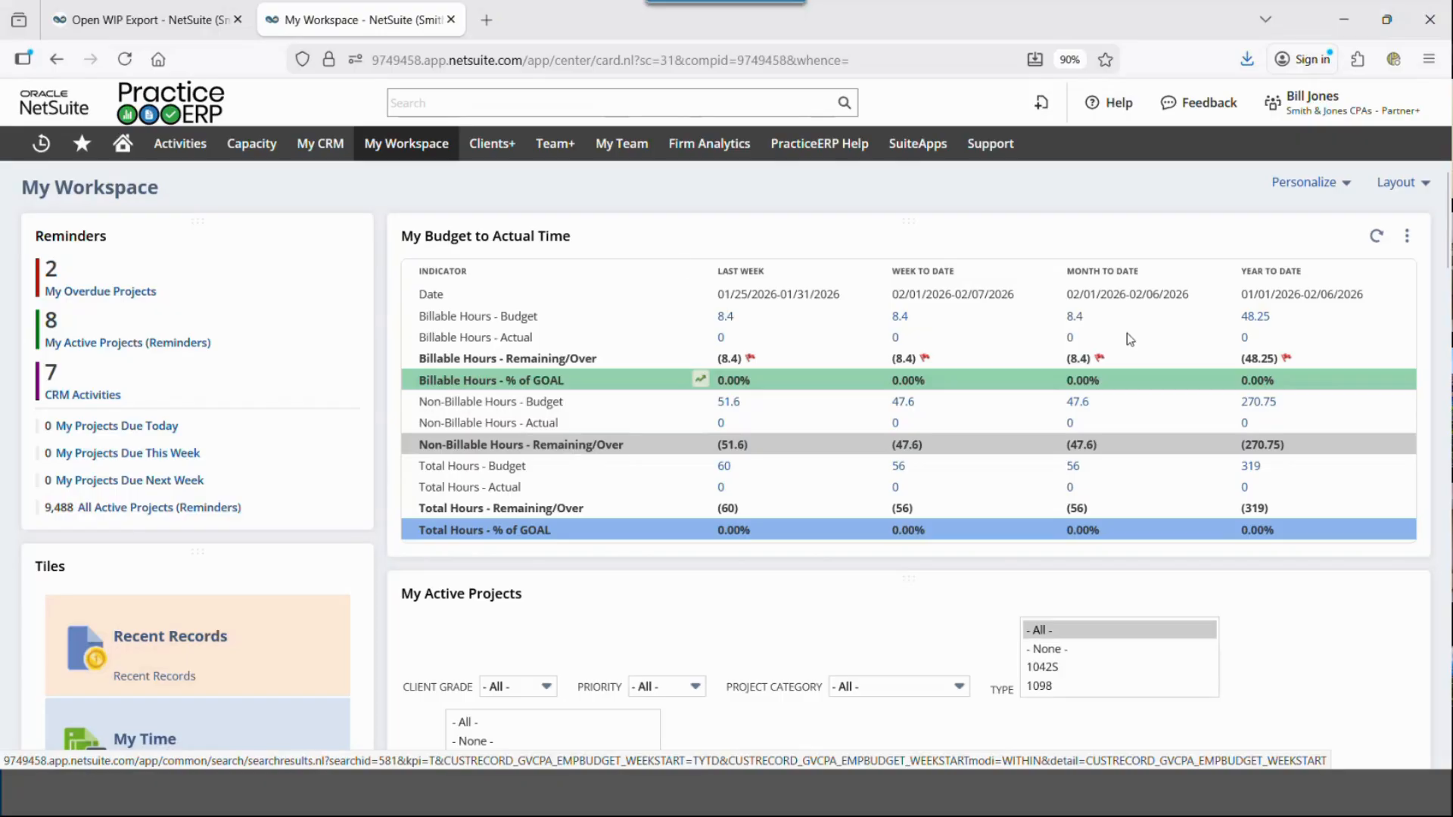
click(329, 148)
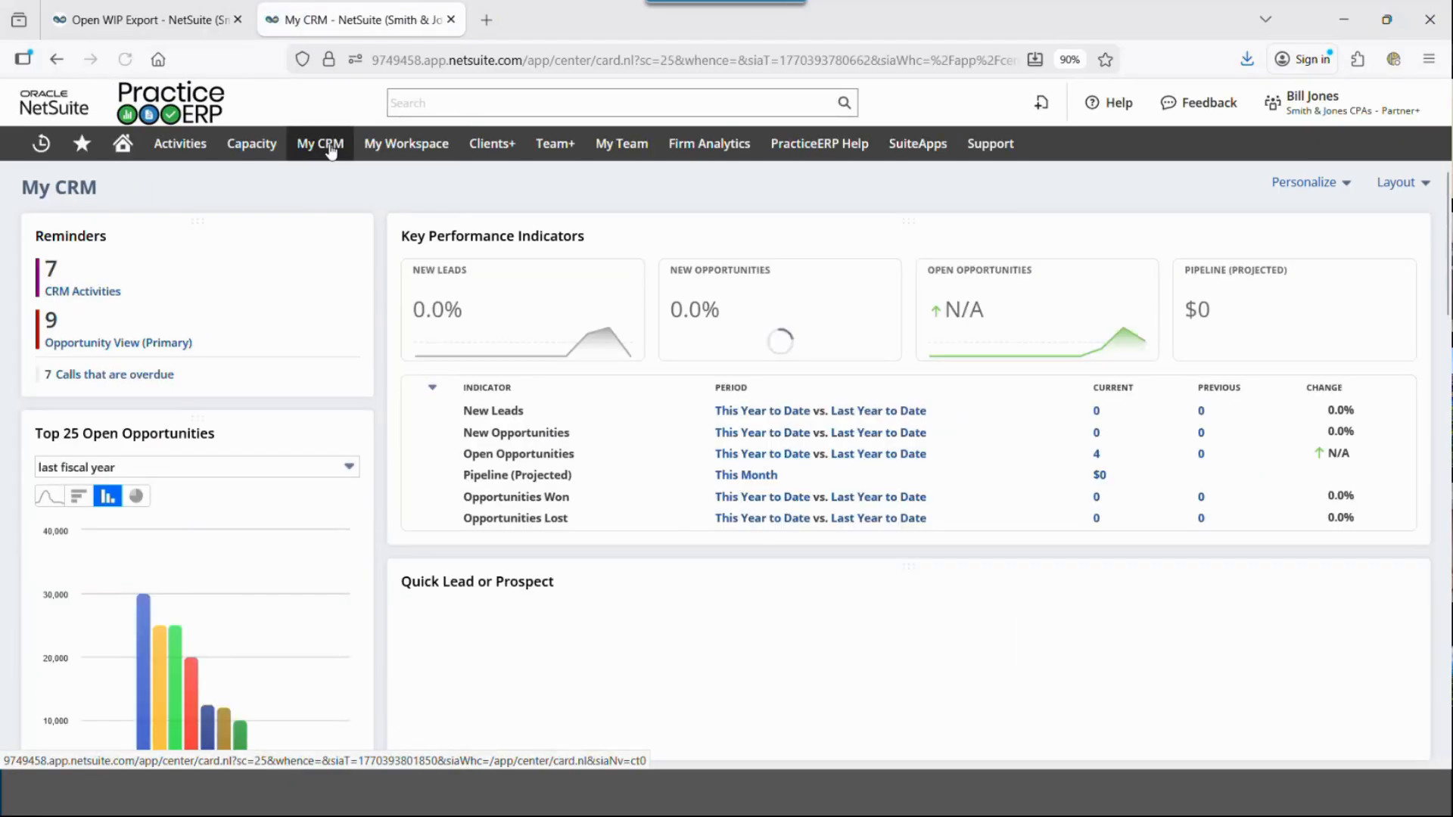
mouse_move(331, 151)
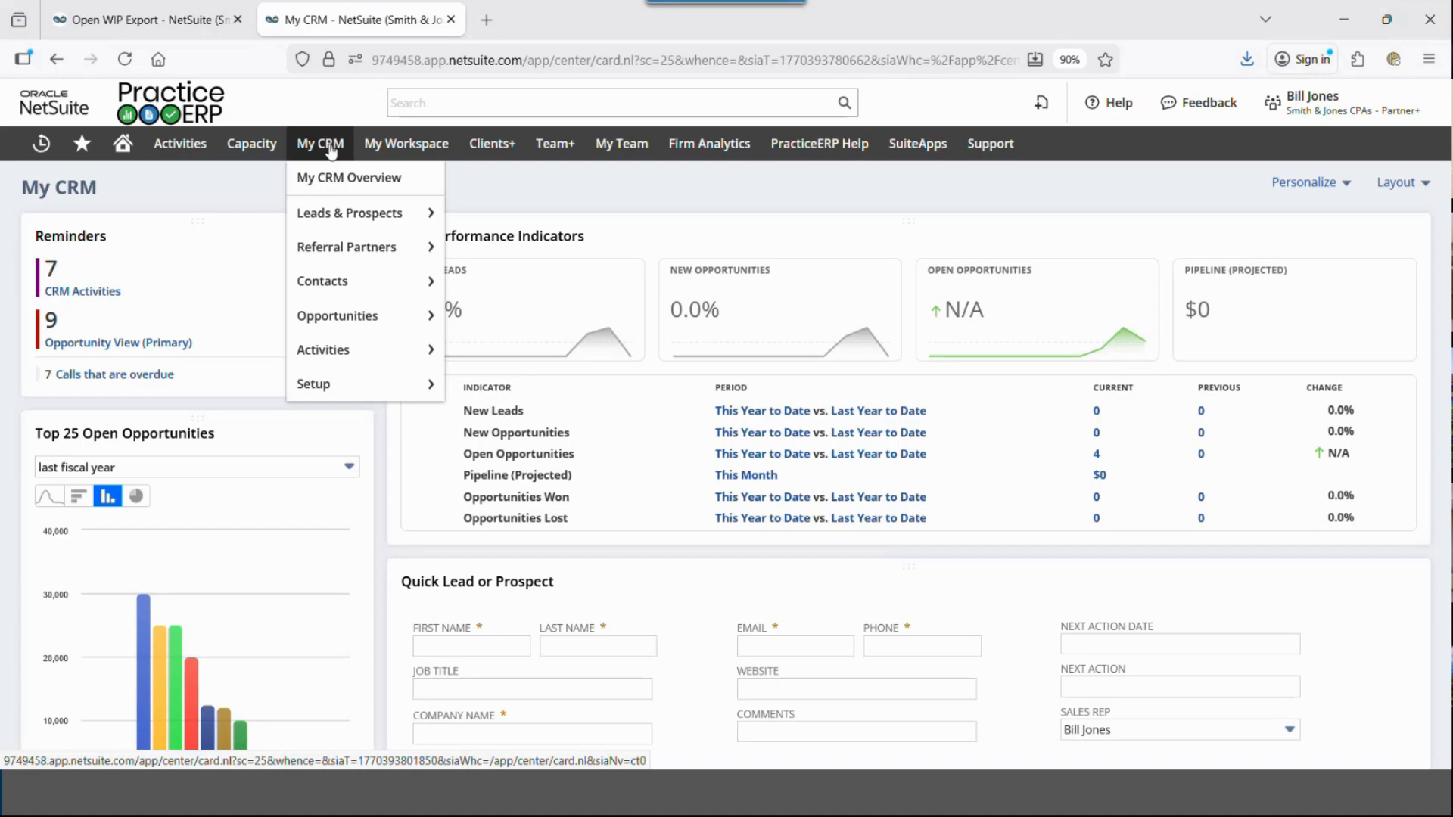
mouse_move(336, 216)
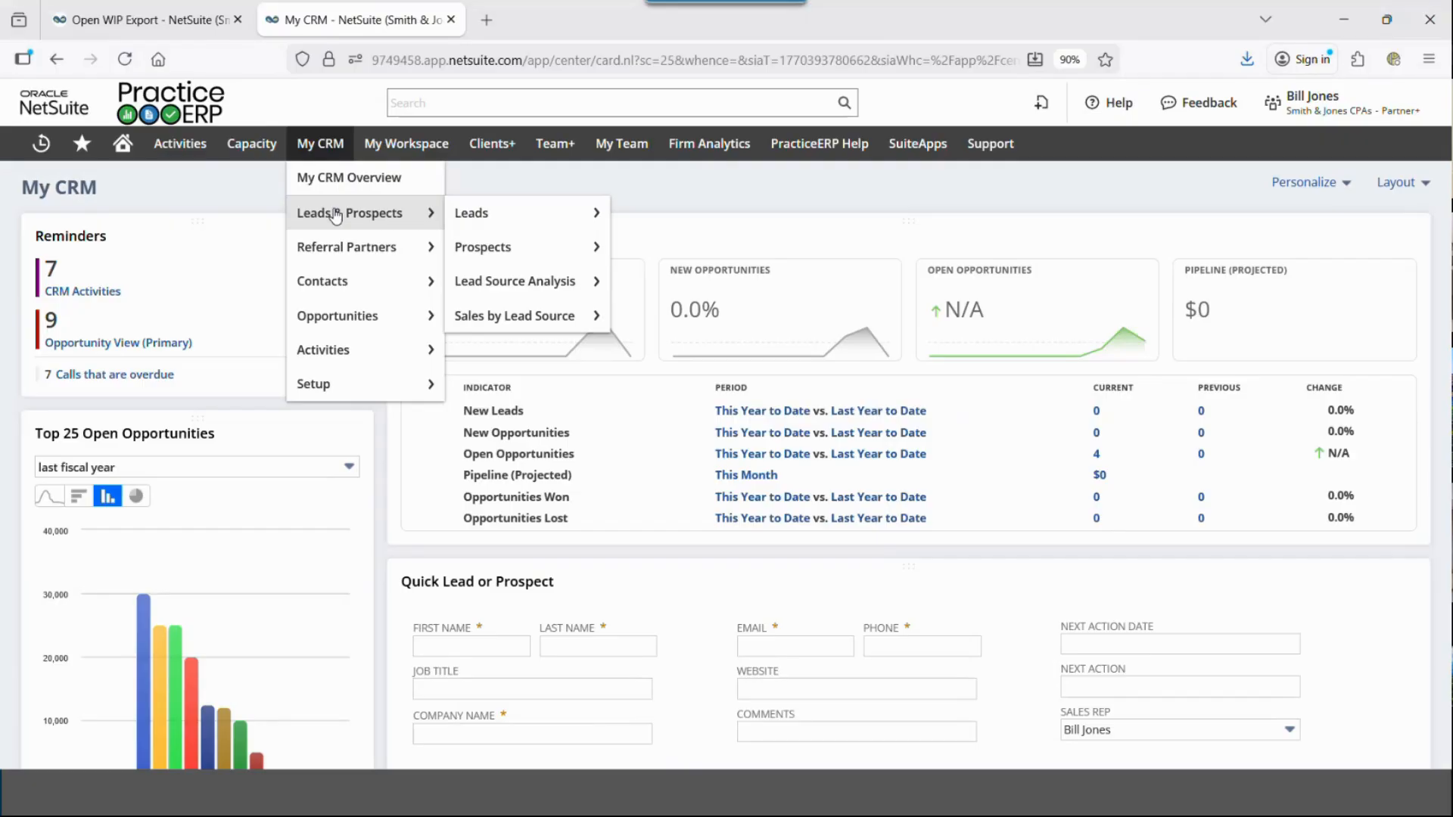
Step: Open the Clients+ dashboard and bring up the trend graph for the Production Amount (Client) indicator
click(479, 151)
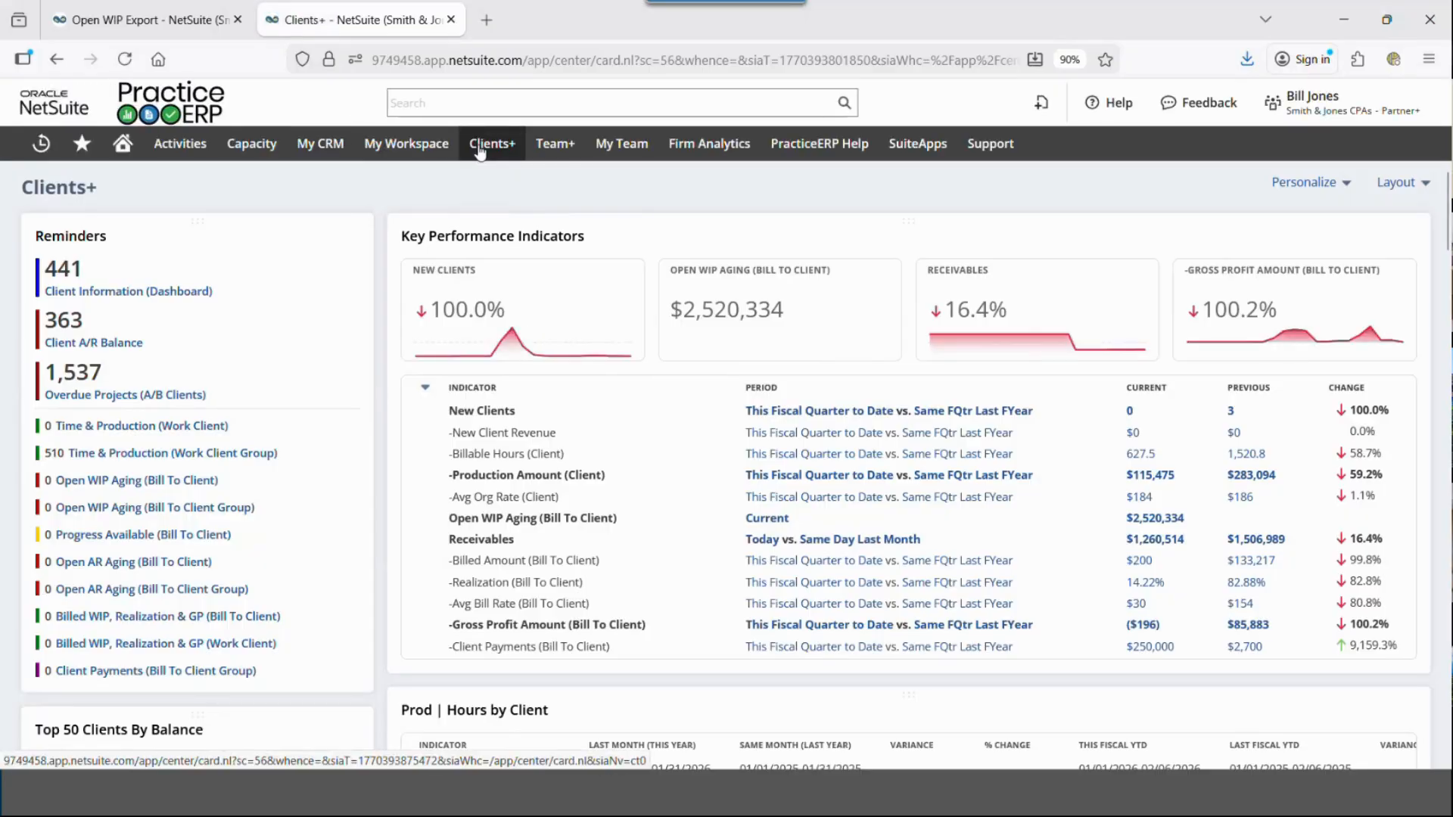
mouse_move(479, 150)
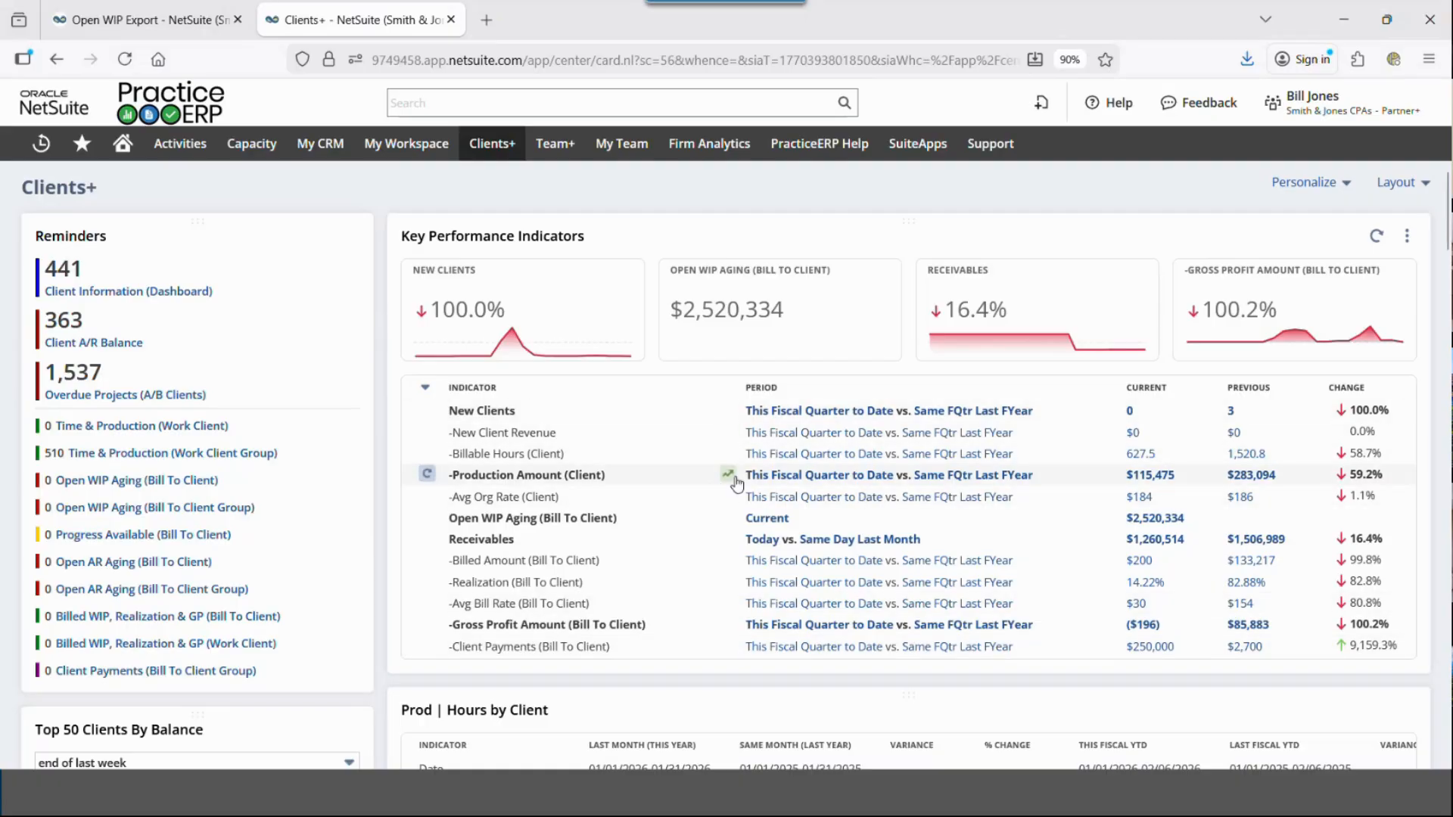
click(728, 476)
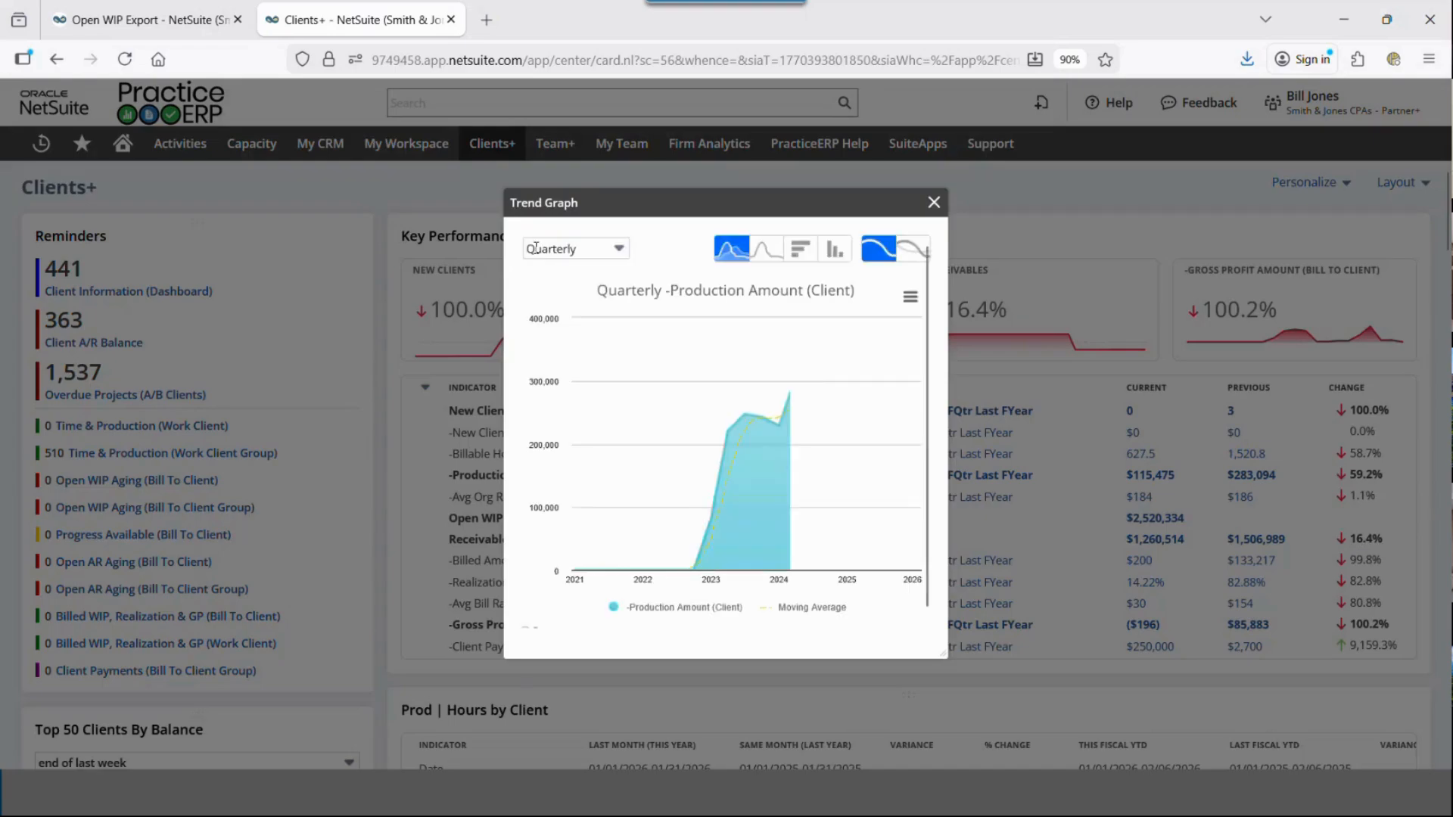
Step: View the Production Amount (Client) trend weekly and monthly with a side-by-side comparison, and close the graph
click(561, 248)
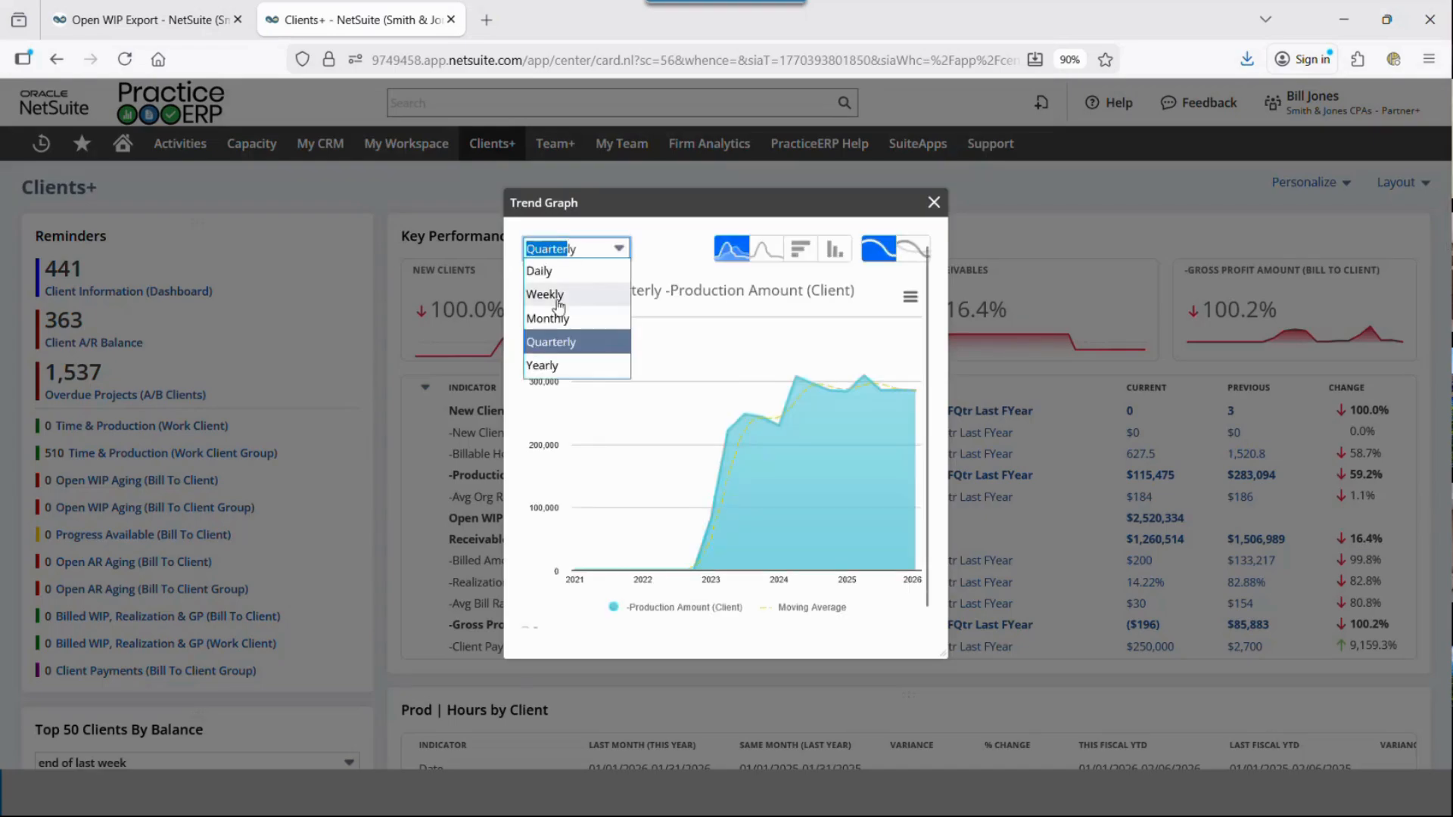
click(559, 296)
click(569, 249)
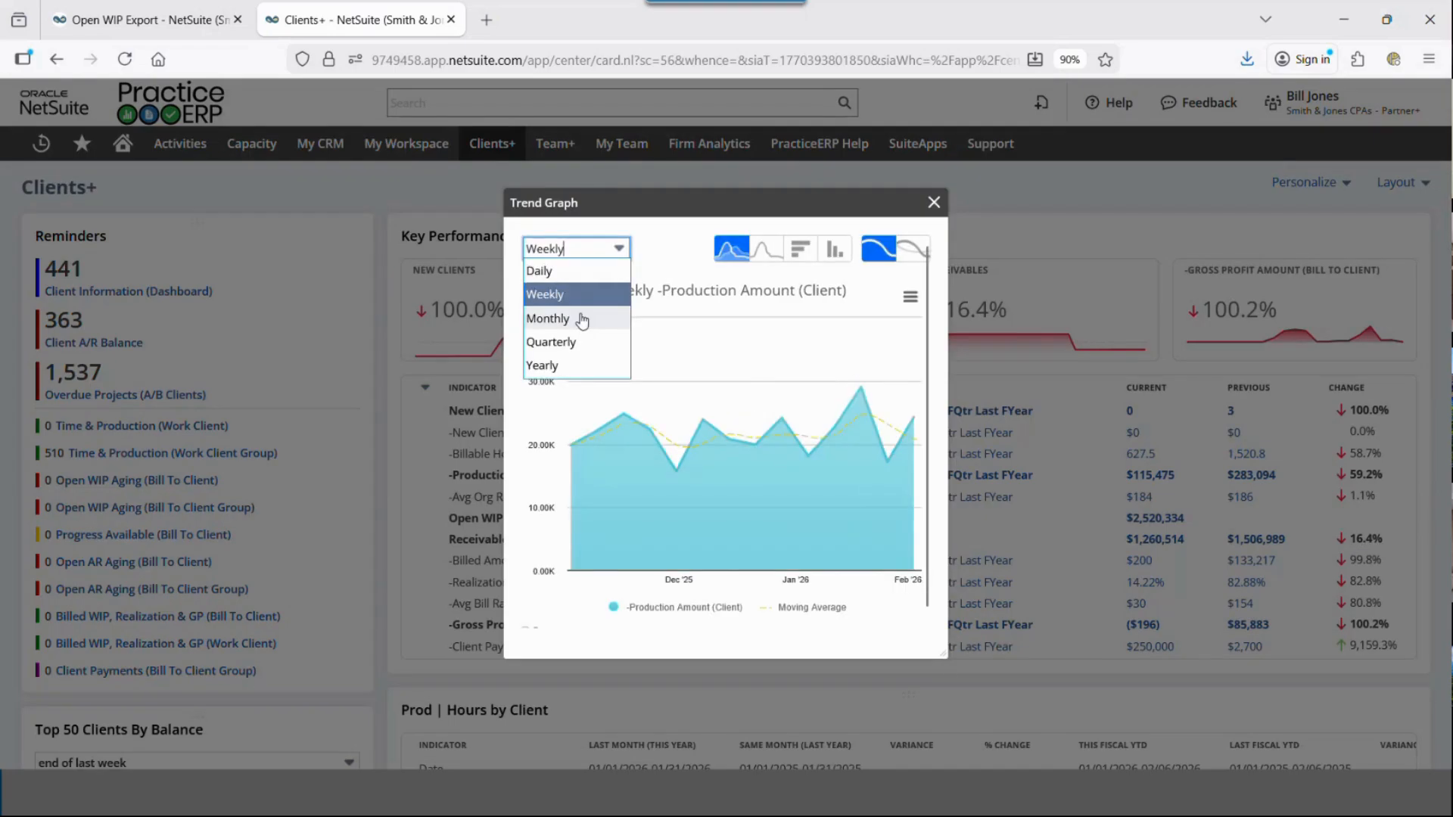
click(580, 316)
click(913, 251)
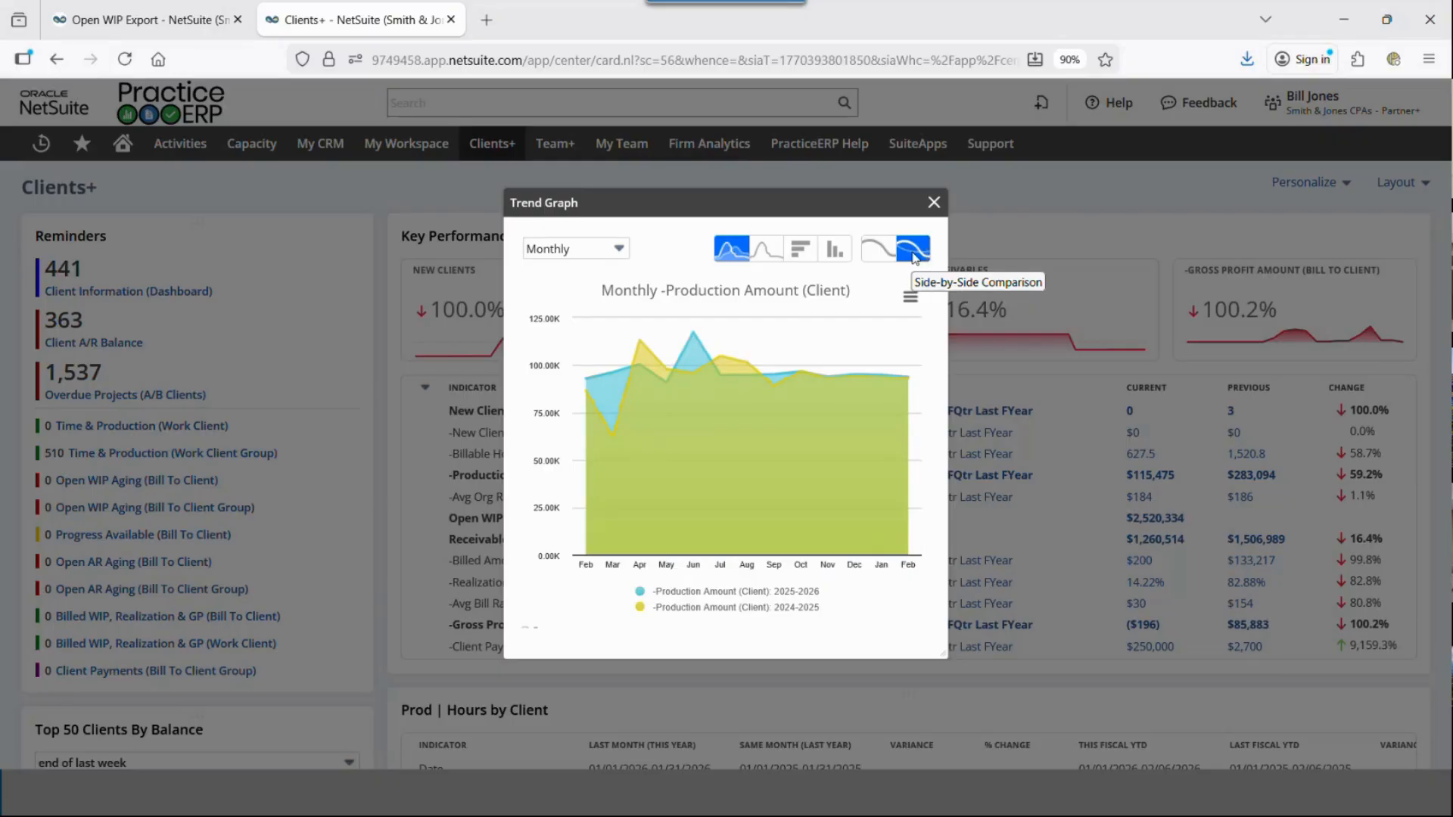
click(933, 202)
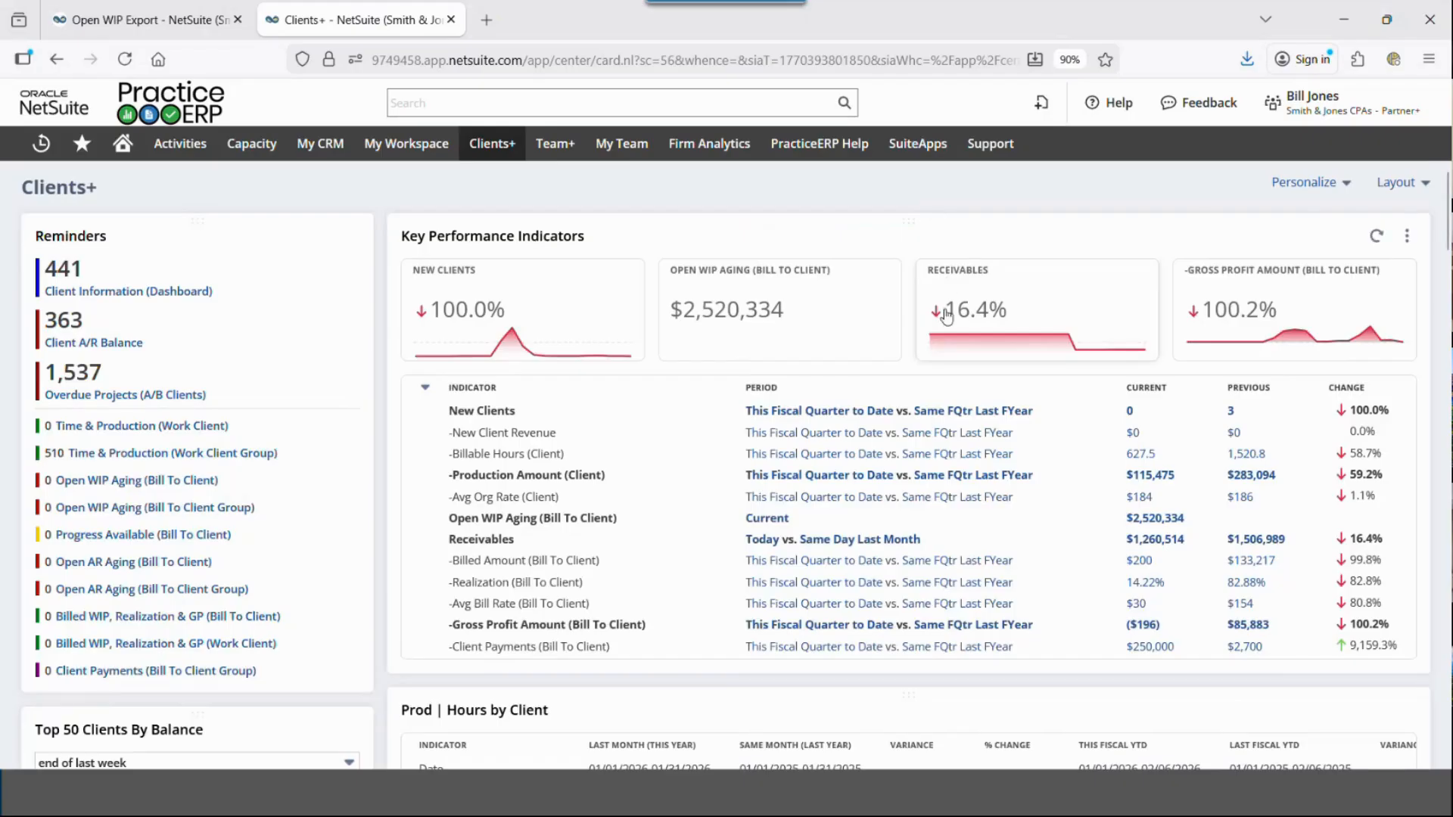
Step: Switch the monthly Receivables Trend chart on the Clients+ dashboard to a side-by-side comparison
scroll(946, 315, down, 5)
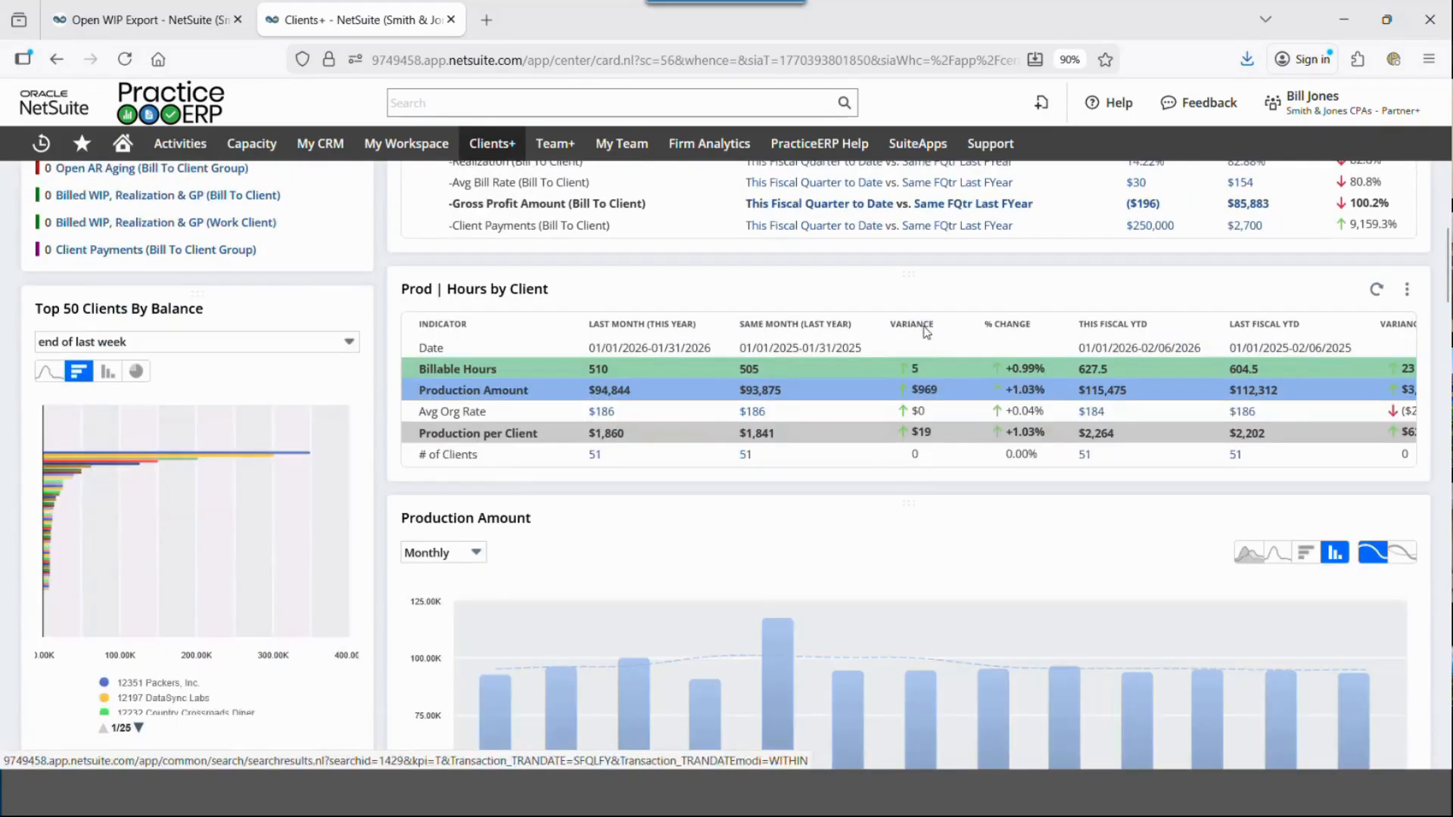
mouse_move(134, 485)
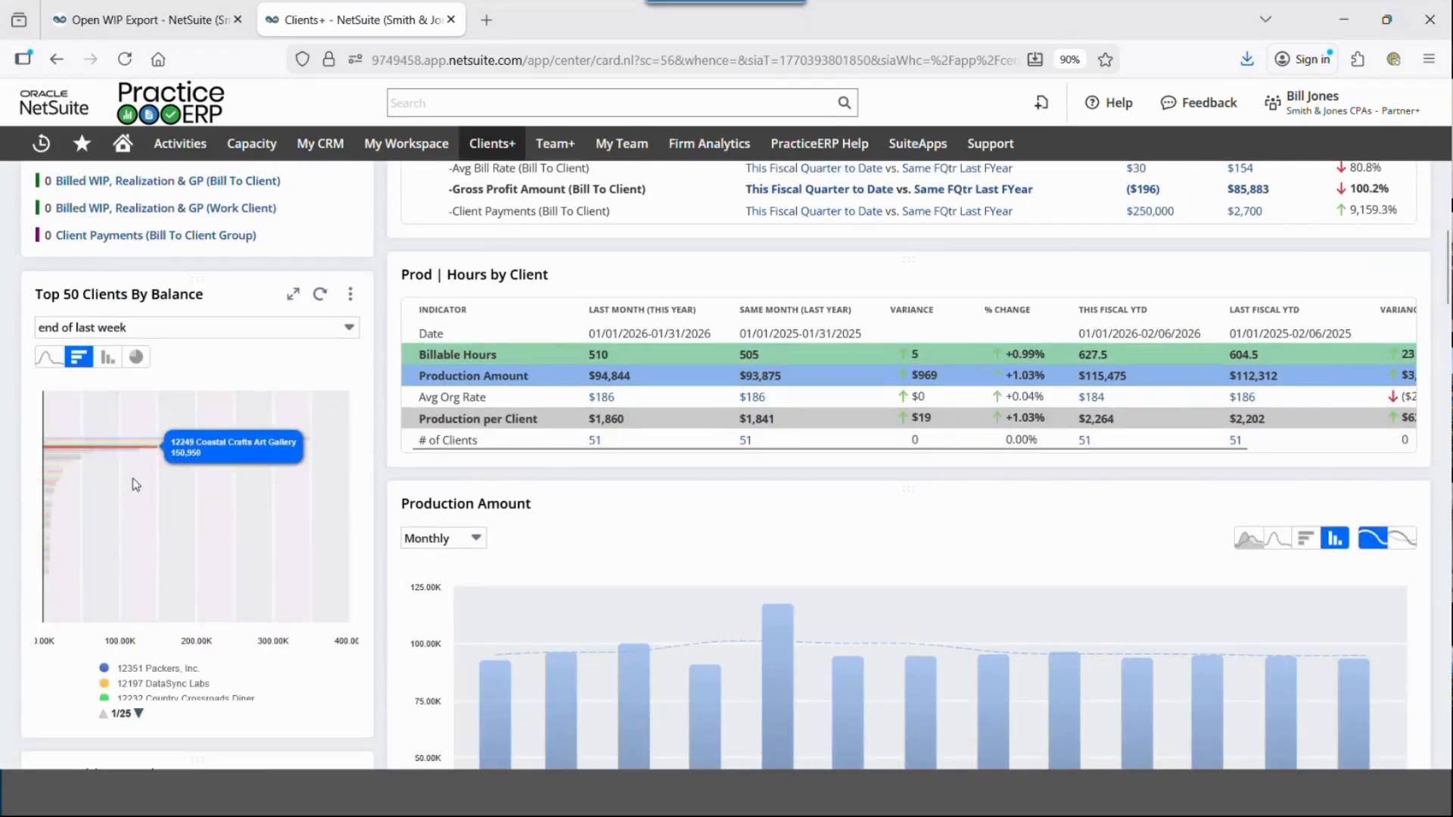
scroll(135, 484, down, 1)
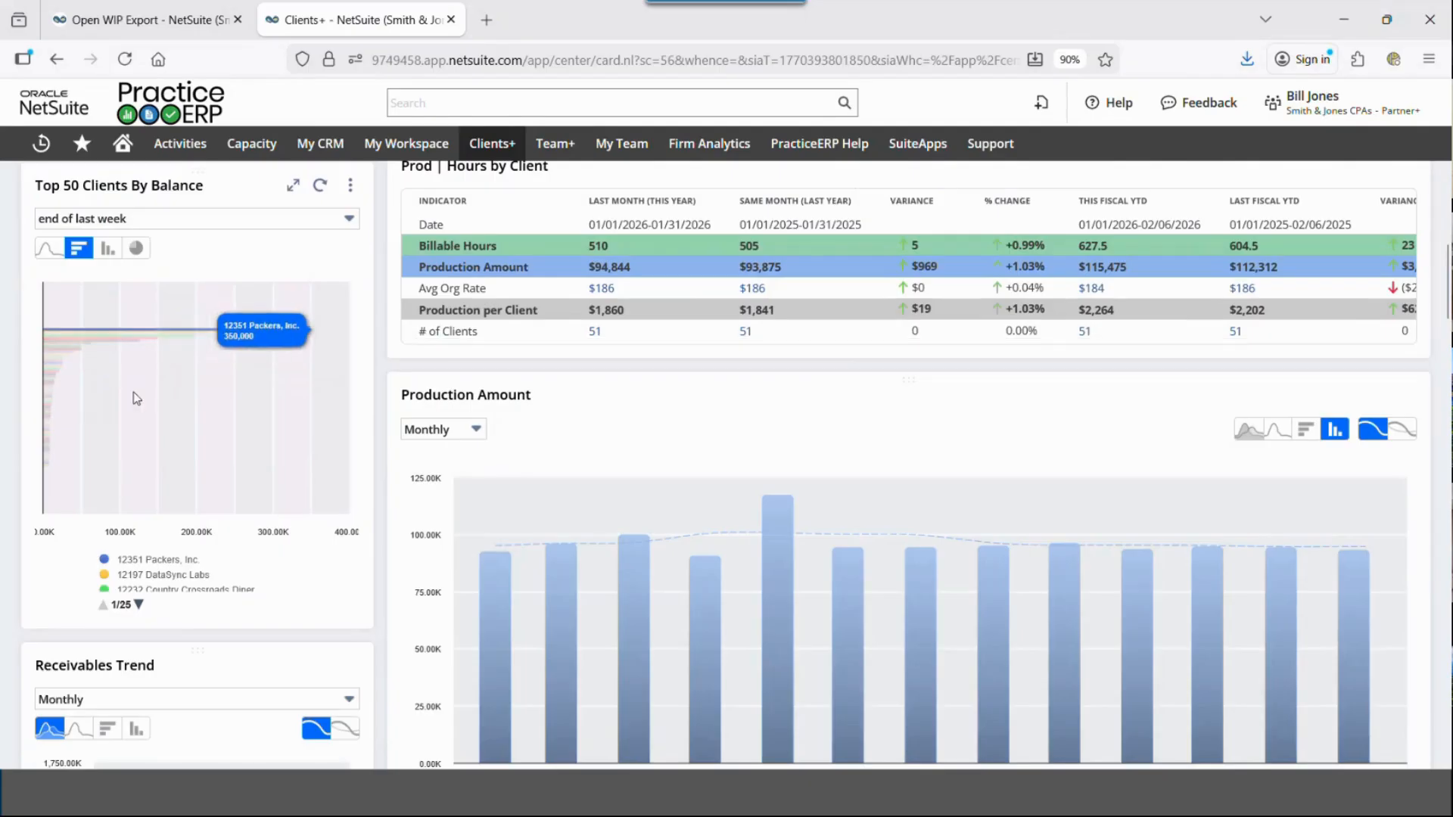
scroll(136, 399, down, 3)
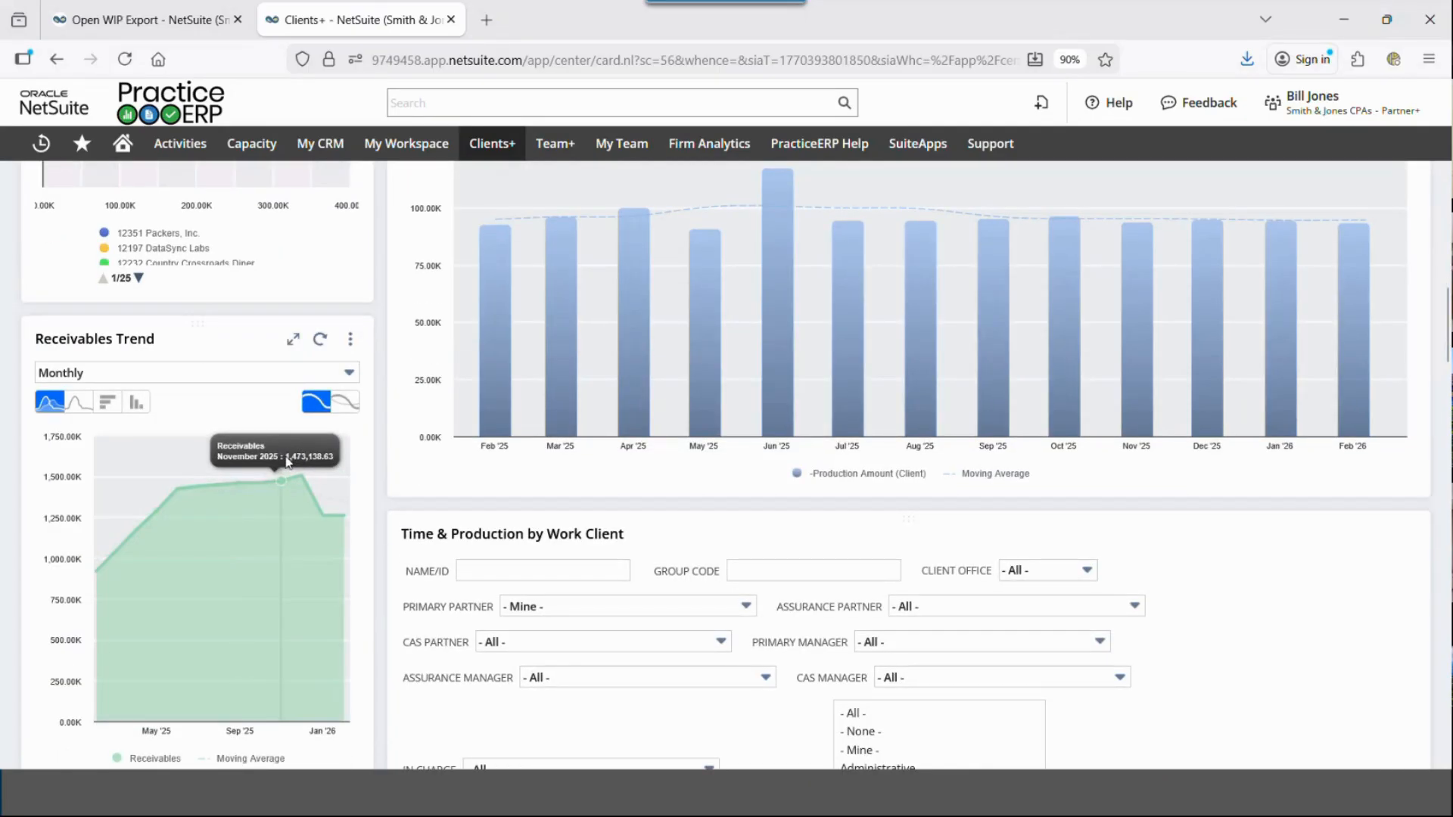
click(347, 402)
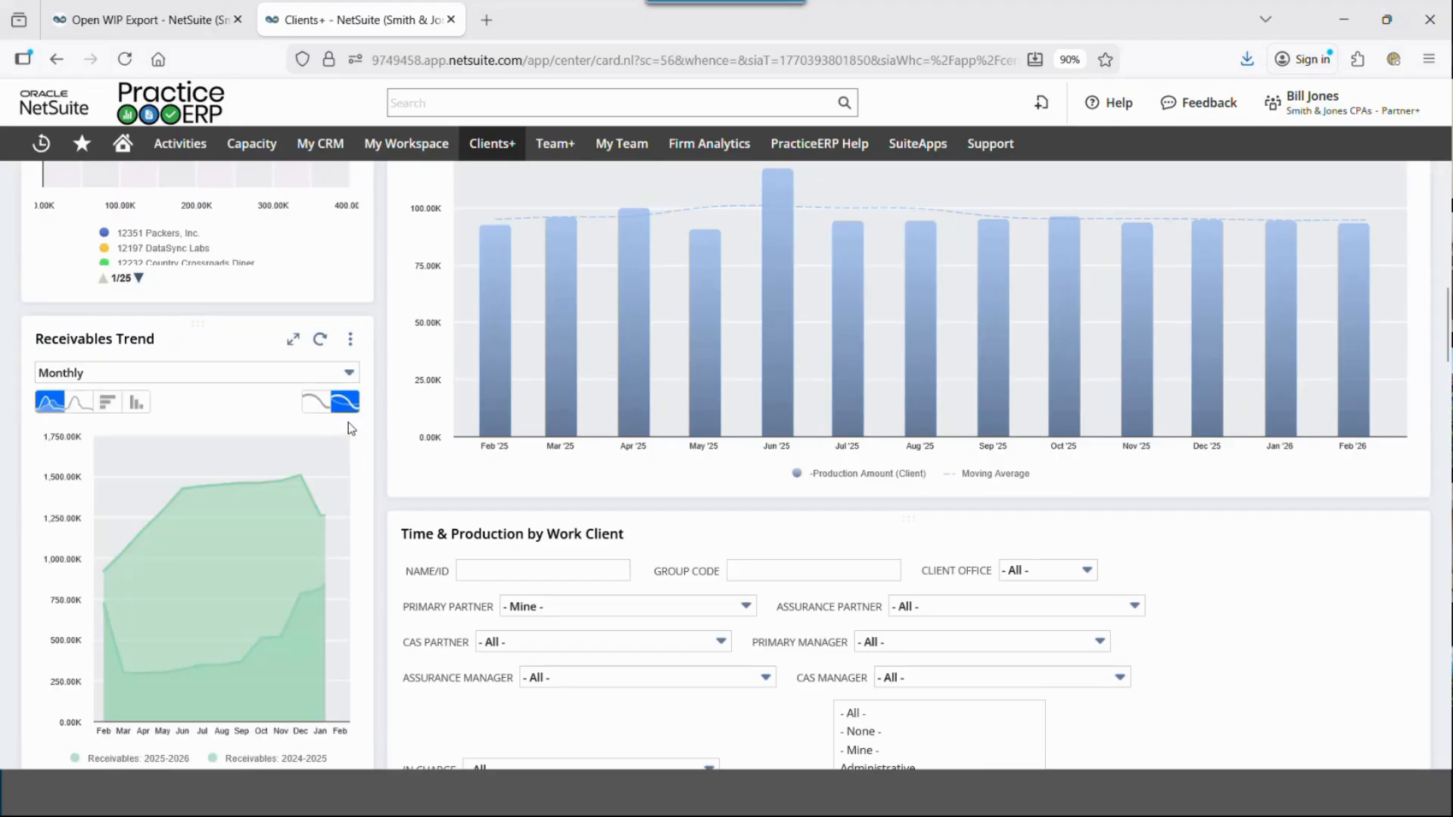
Step: Filter Time & Production by Work Client to all primary partners and the Dallas client office
scroll(649, 392, down, 3)
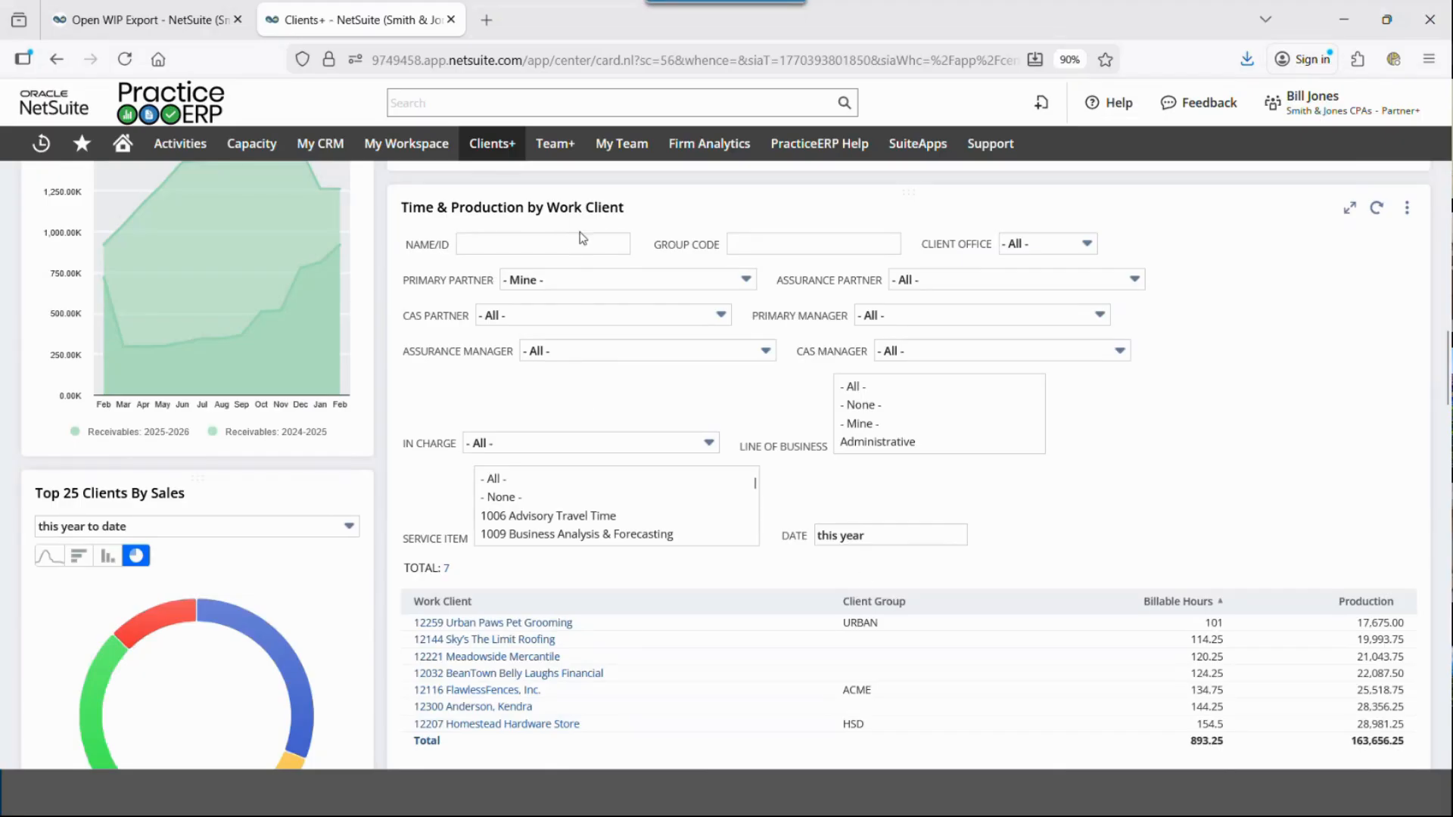
click(640, 277)
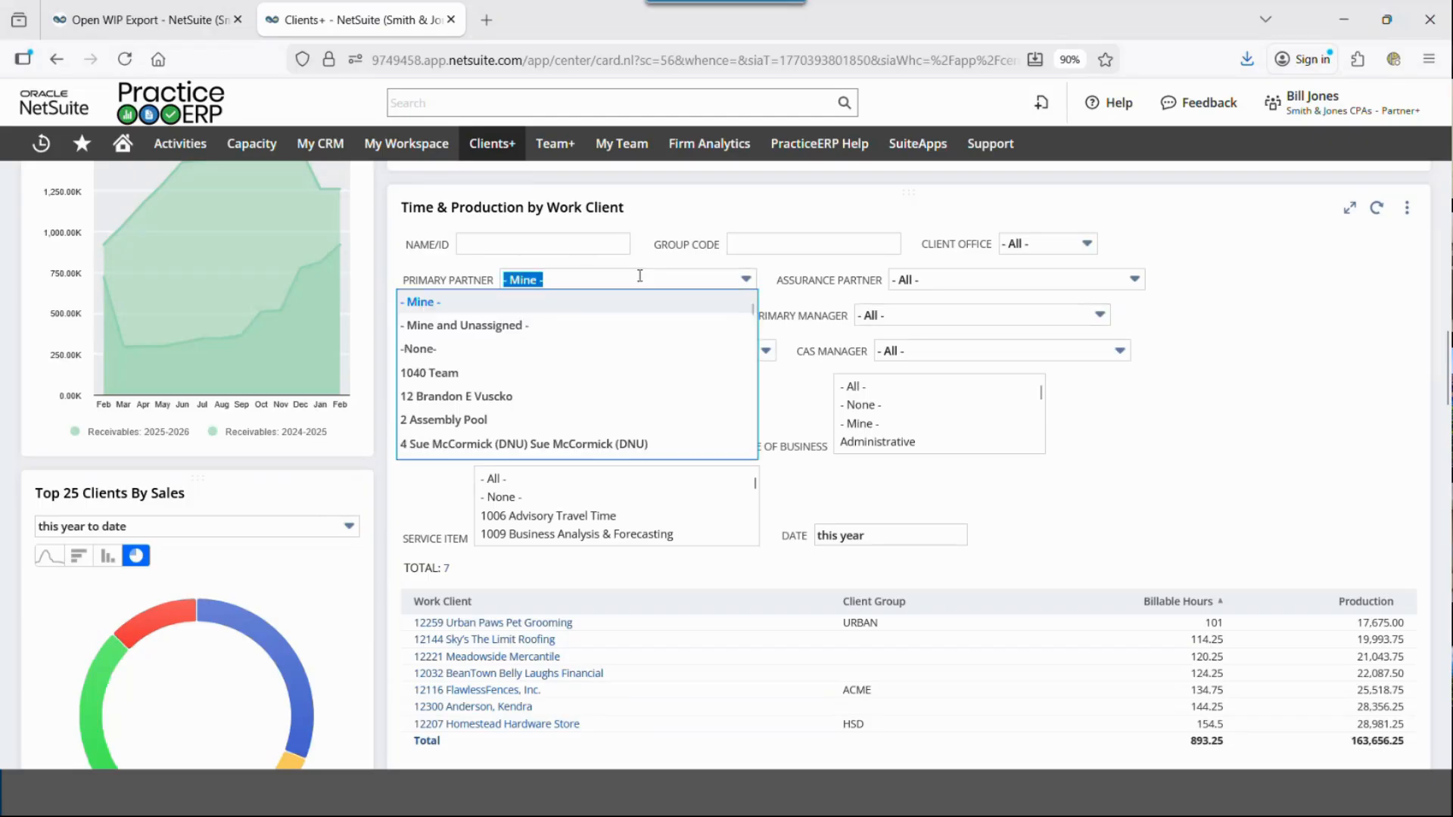
scroll(523, 311, up, 1)
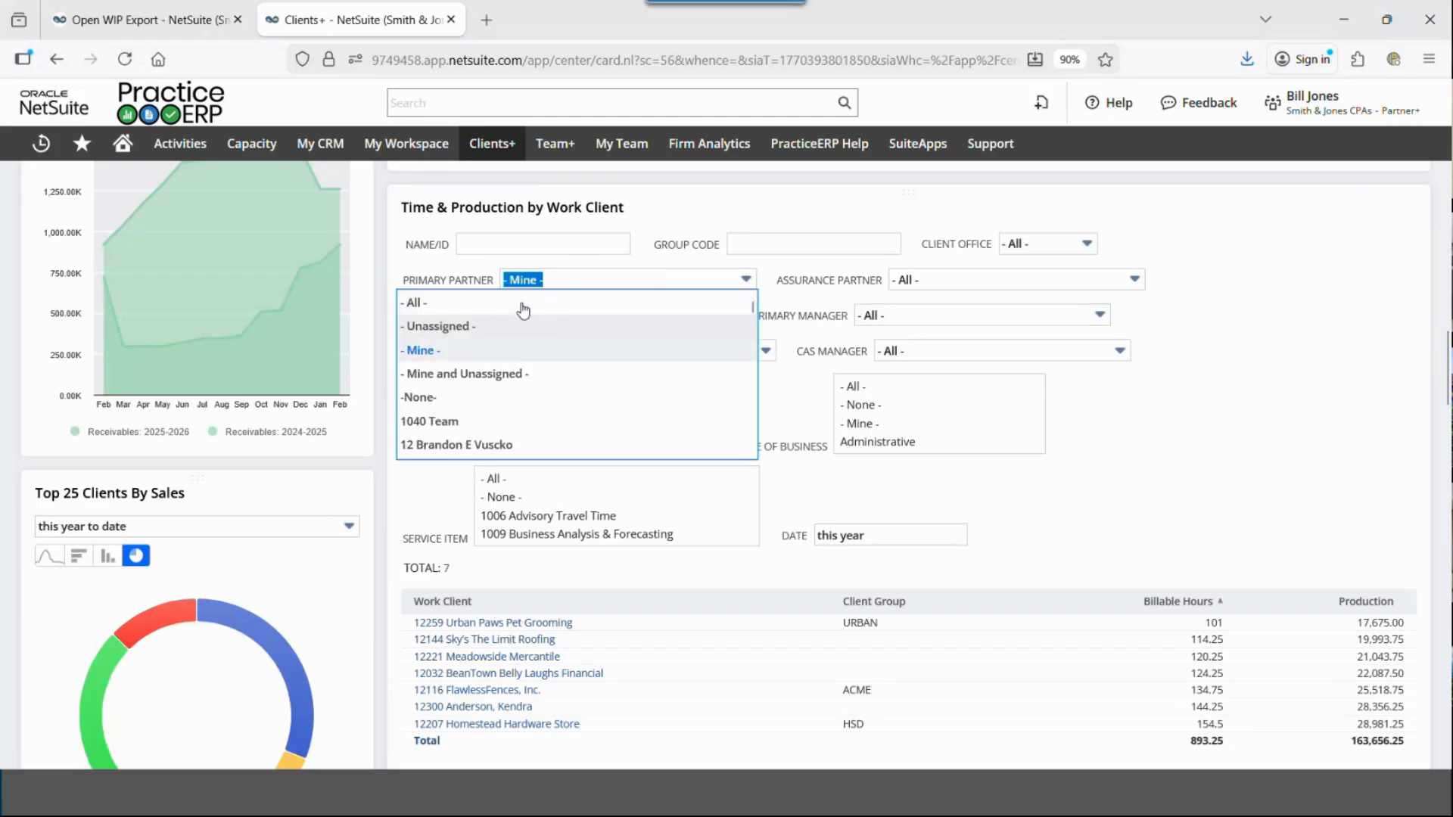
click(523, 304)
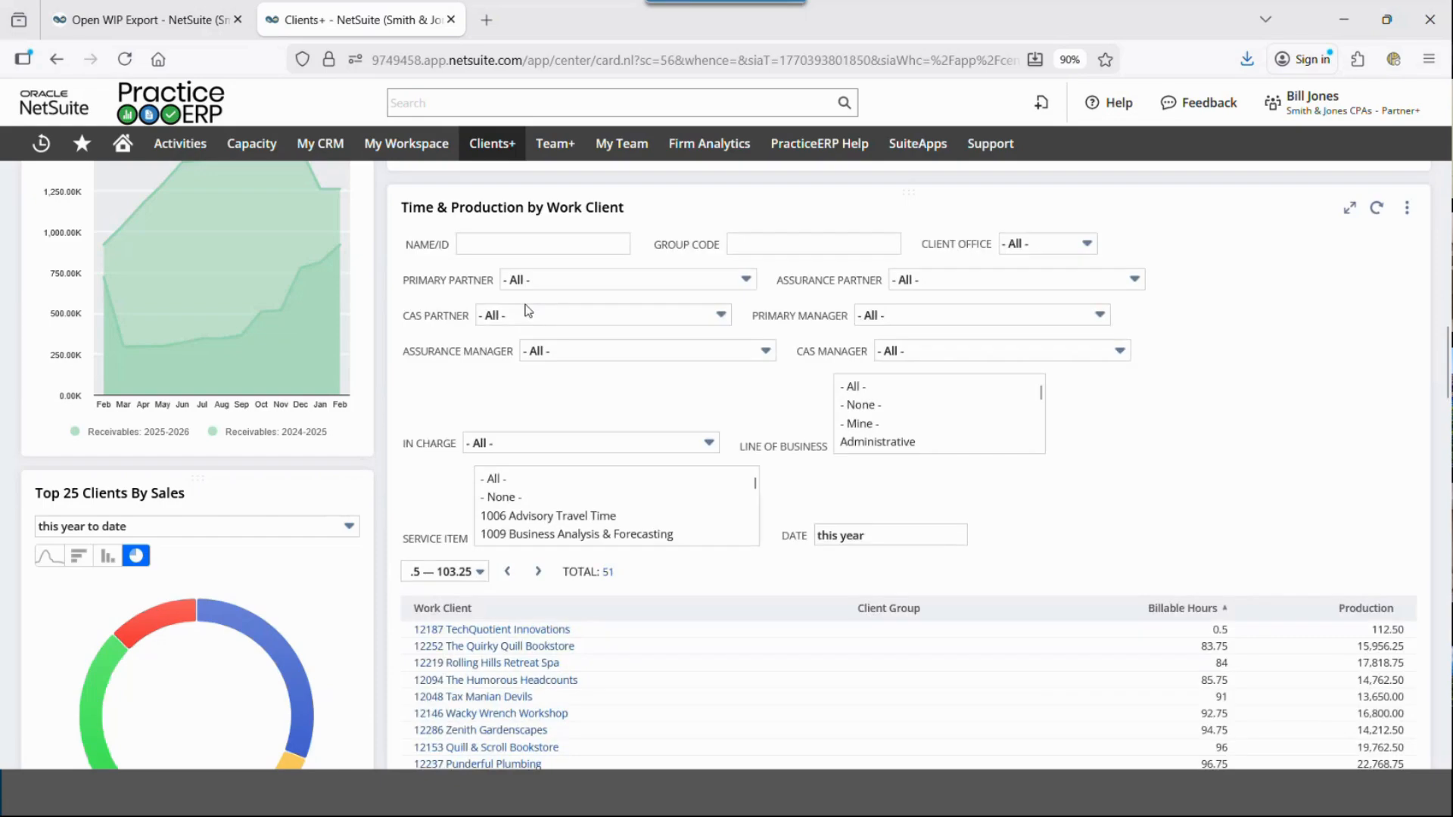
click(1090, 244)
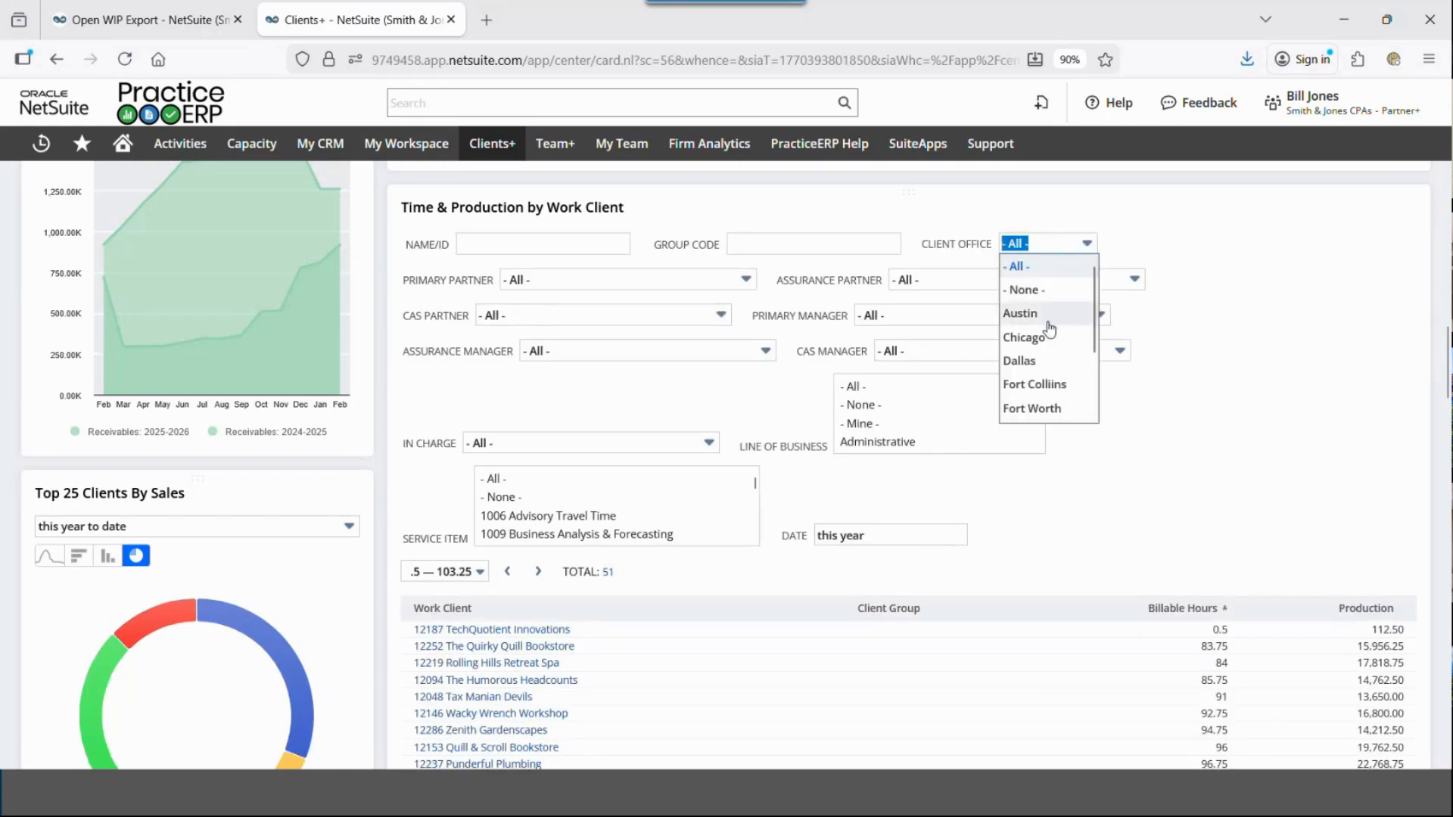
click(1033, 360)
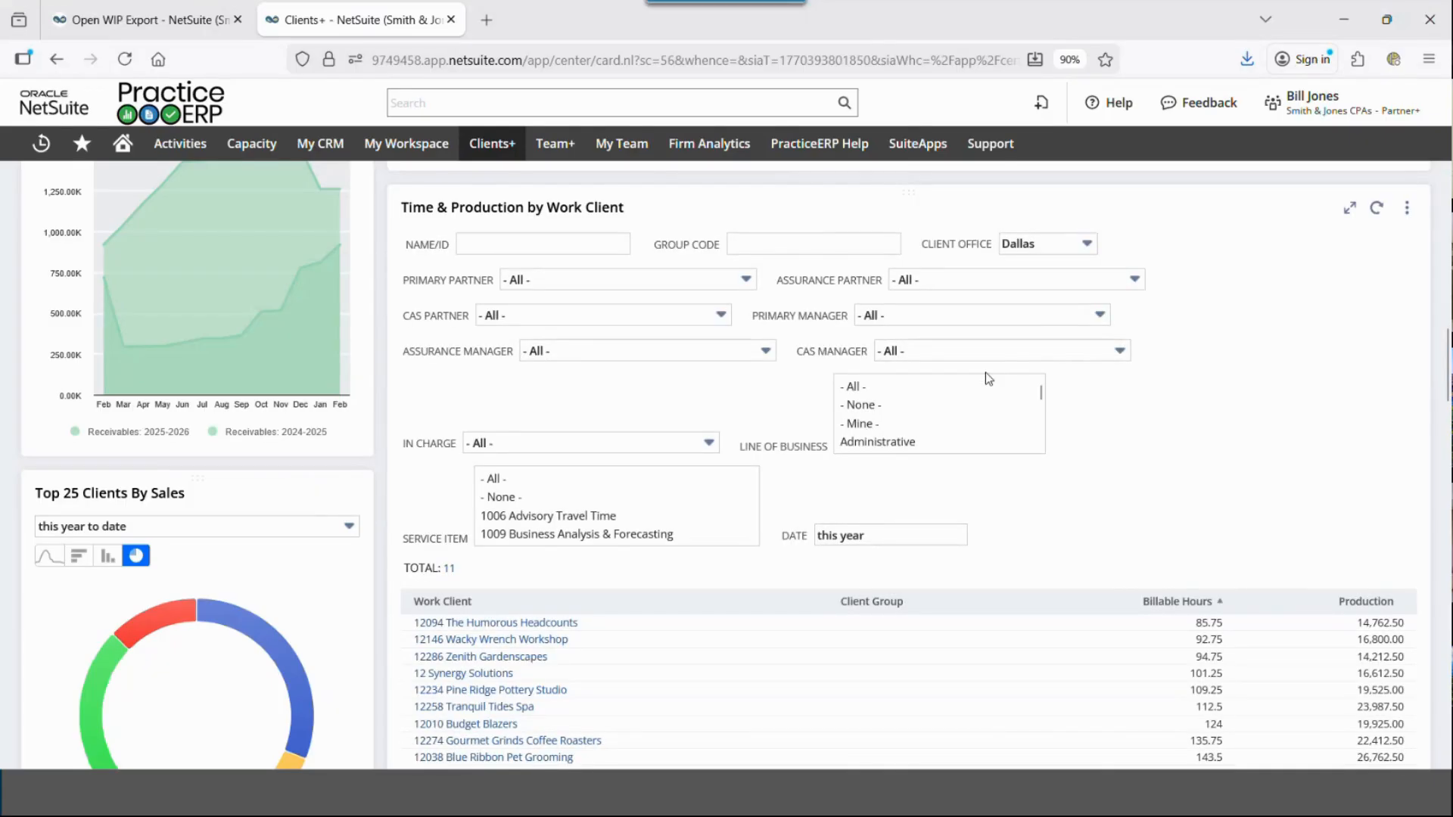
Step: Review the filtered work clients and the Open WIP Aging (Bill To Client) list, including its Primary Partner filter
scroll(985, 372, down, 3)
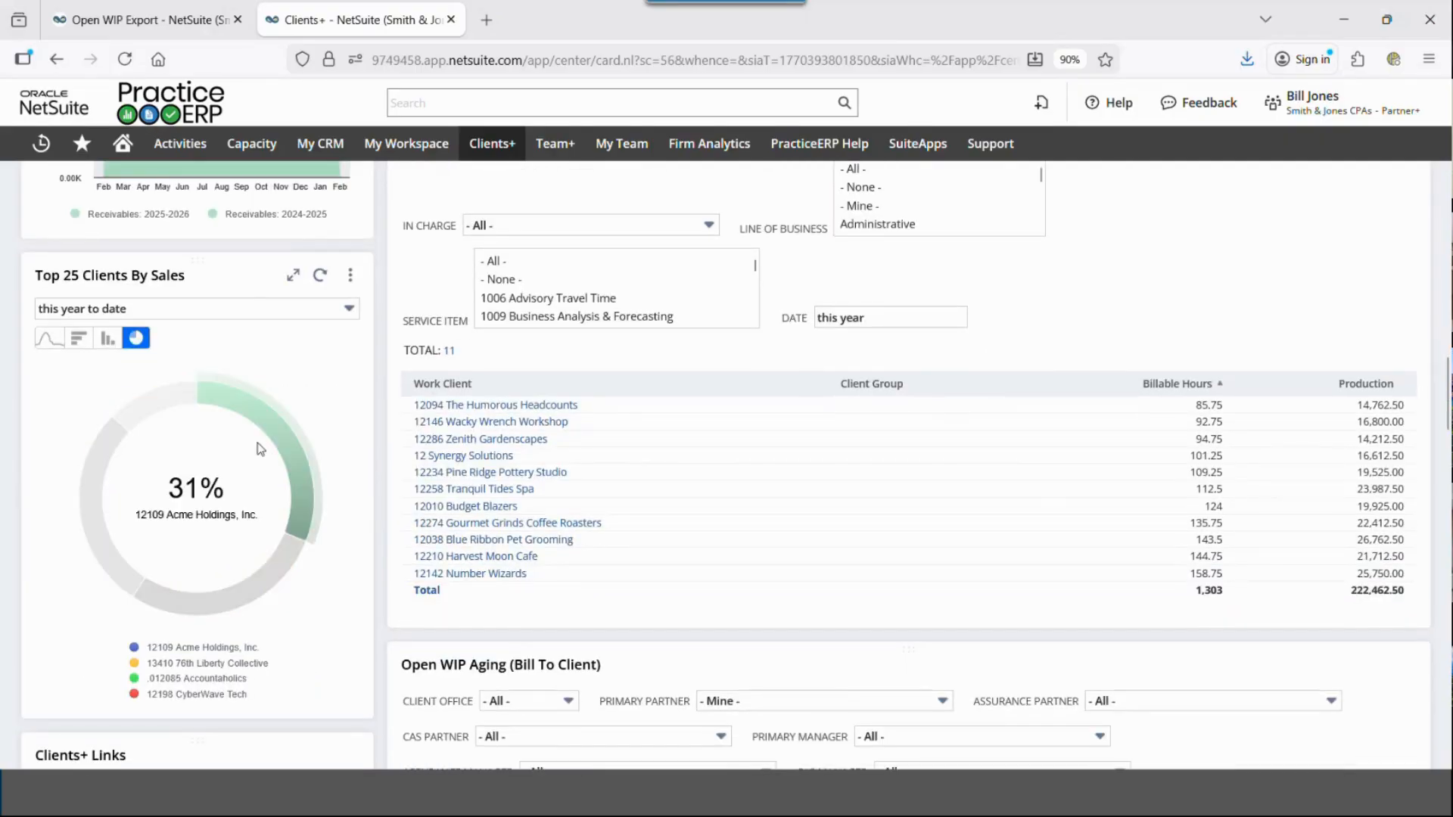
scroll(1141, 365, down, 6)
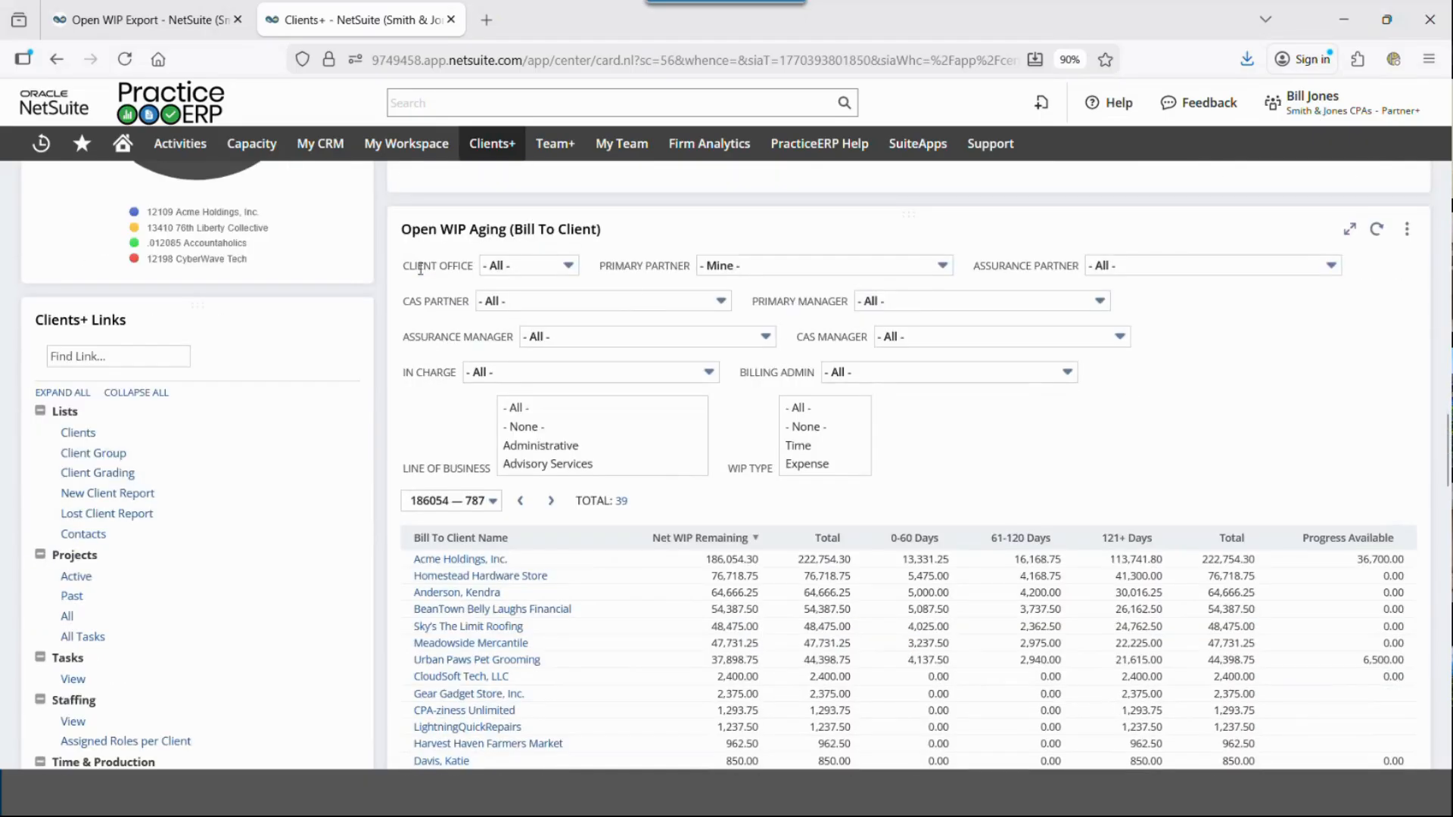
scroll(718, 546, down, 2)
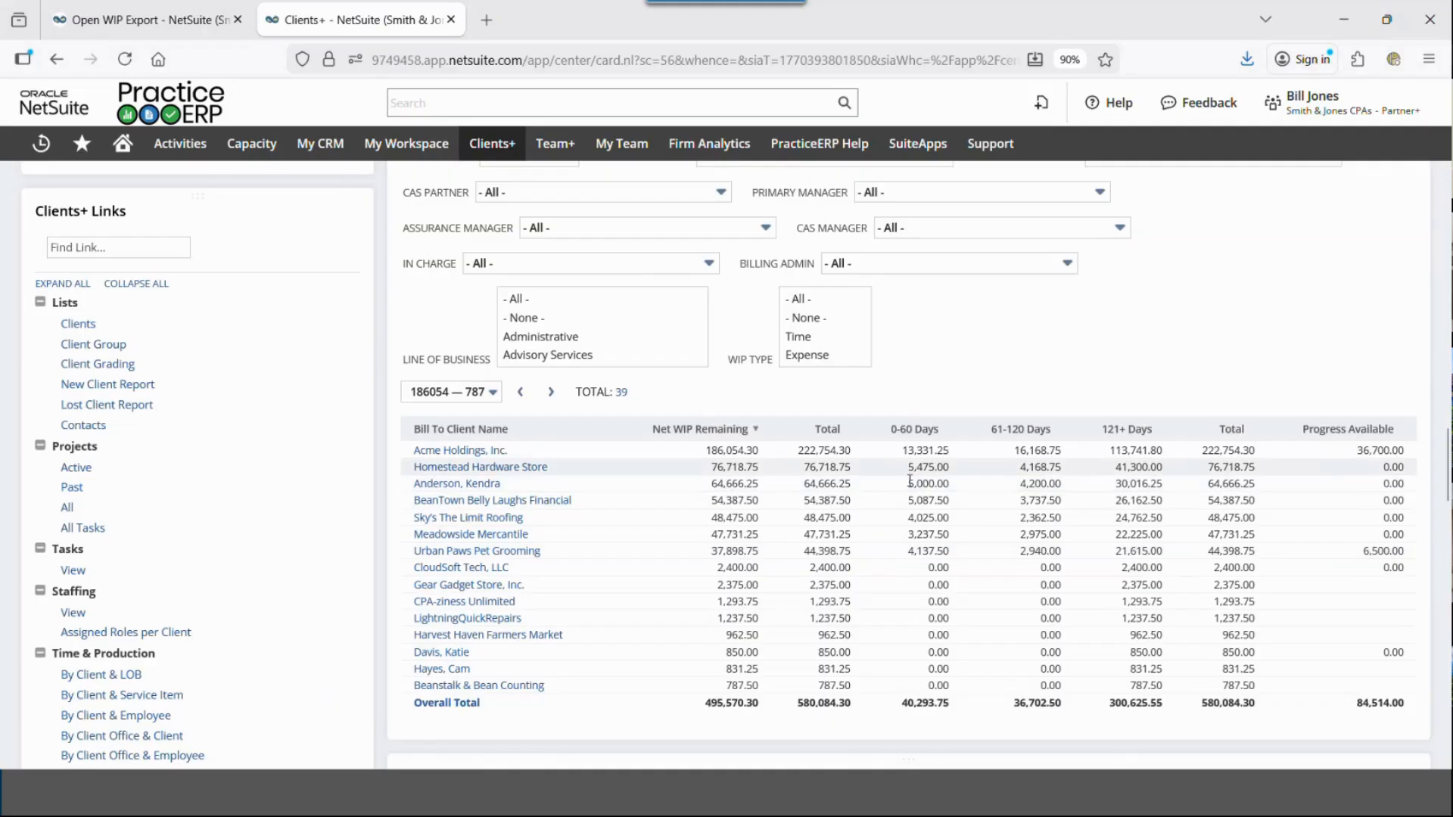
scroll(880, 476, up, 3)
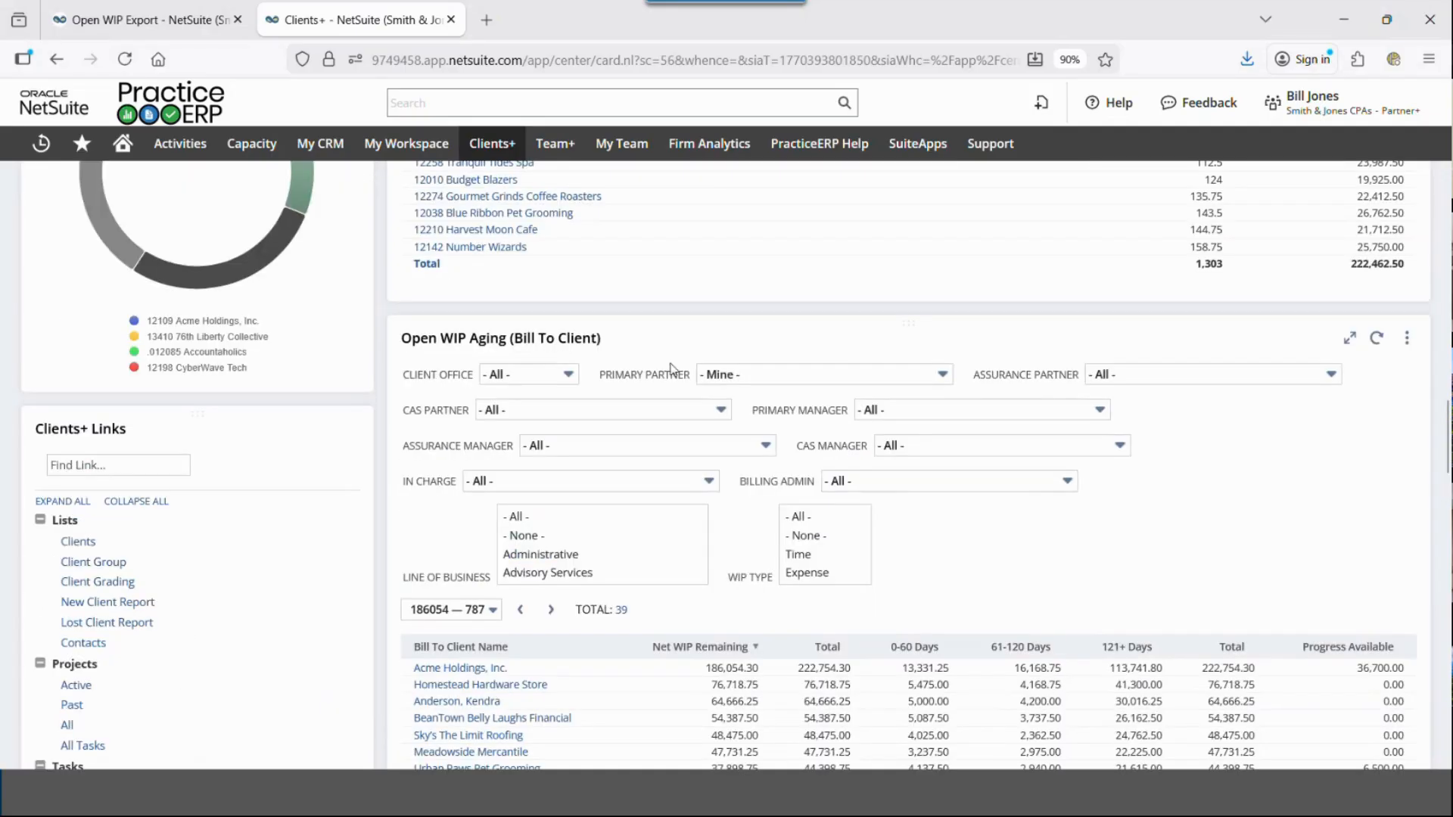
click(774, 369)
click(774, 368)
Step: Examine the Open AR Aging, Bill WIP|Real|GP (Client) and Billed WIP, Realization & GP lists on the Clients+ dashboard
scroll(796, 378, down, 3)
scroll(796, 379, down, 8)
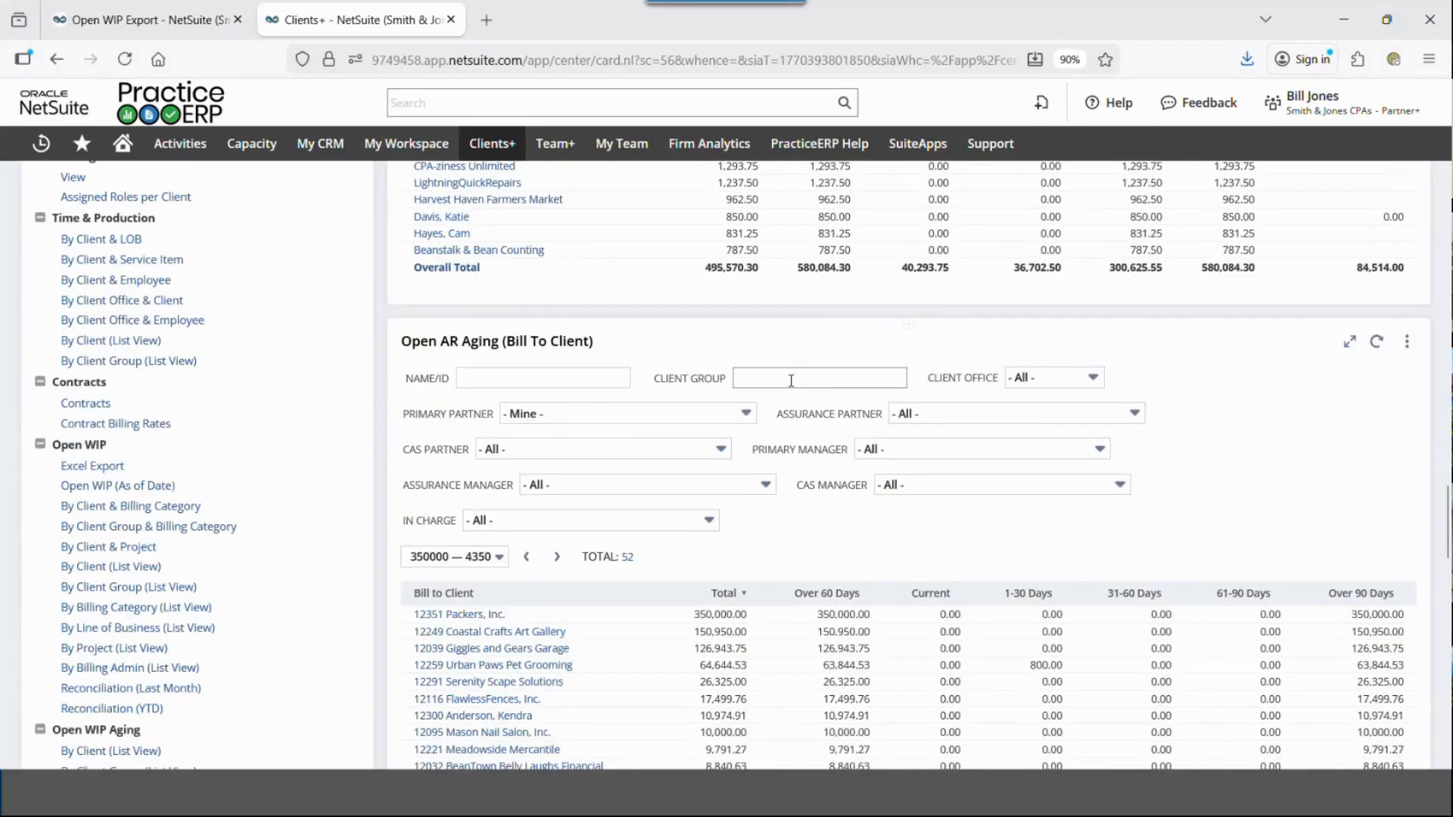
scroll(790, 386, up, 3)
scroll(628, 415, down, 2)
scroll(642, 464, down, 2)
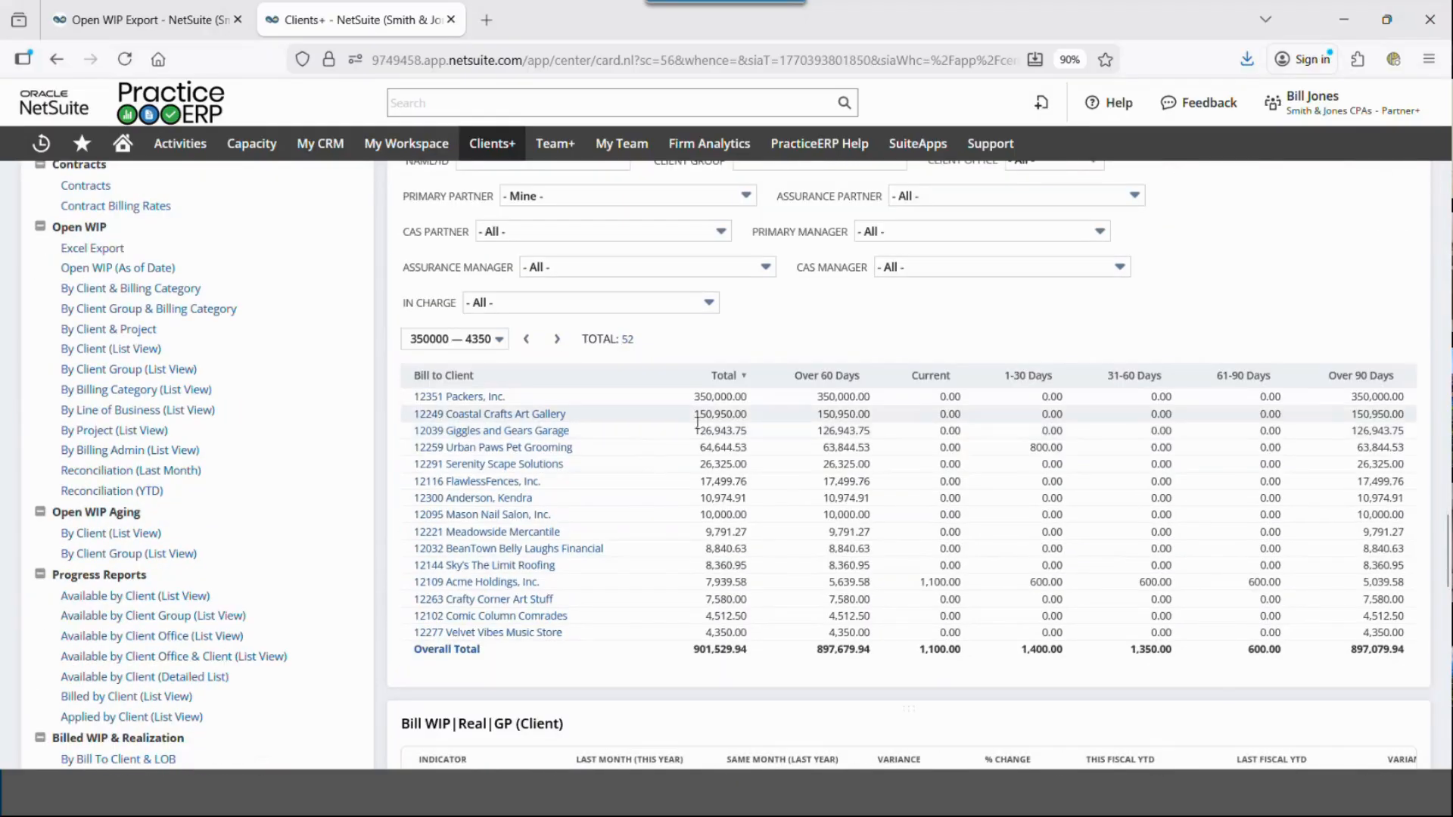
scroll(695, 447, down, 8)
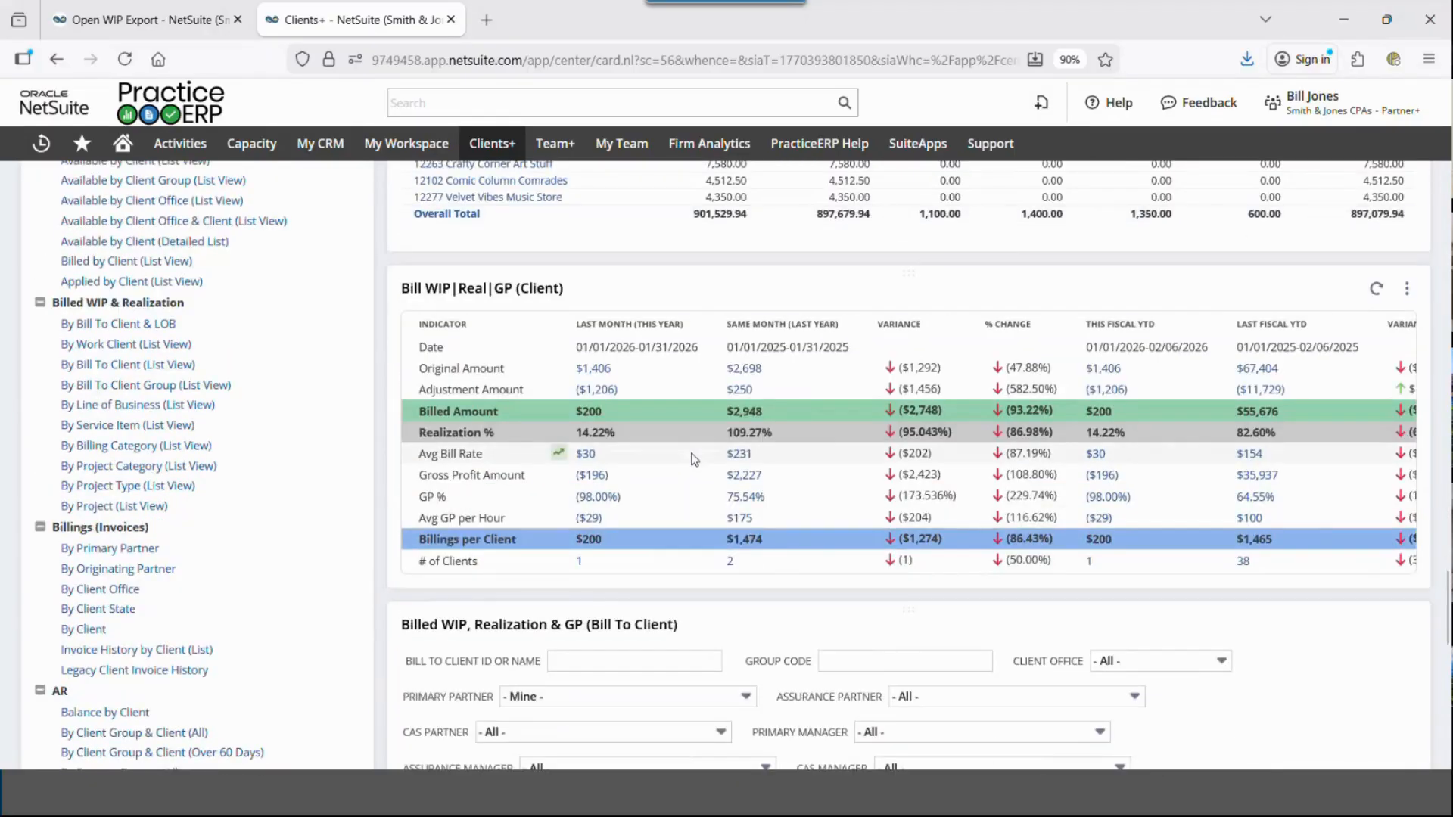
scroll(690, 457, down, 4)
scroll(691, 460, down, 2)
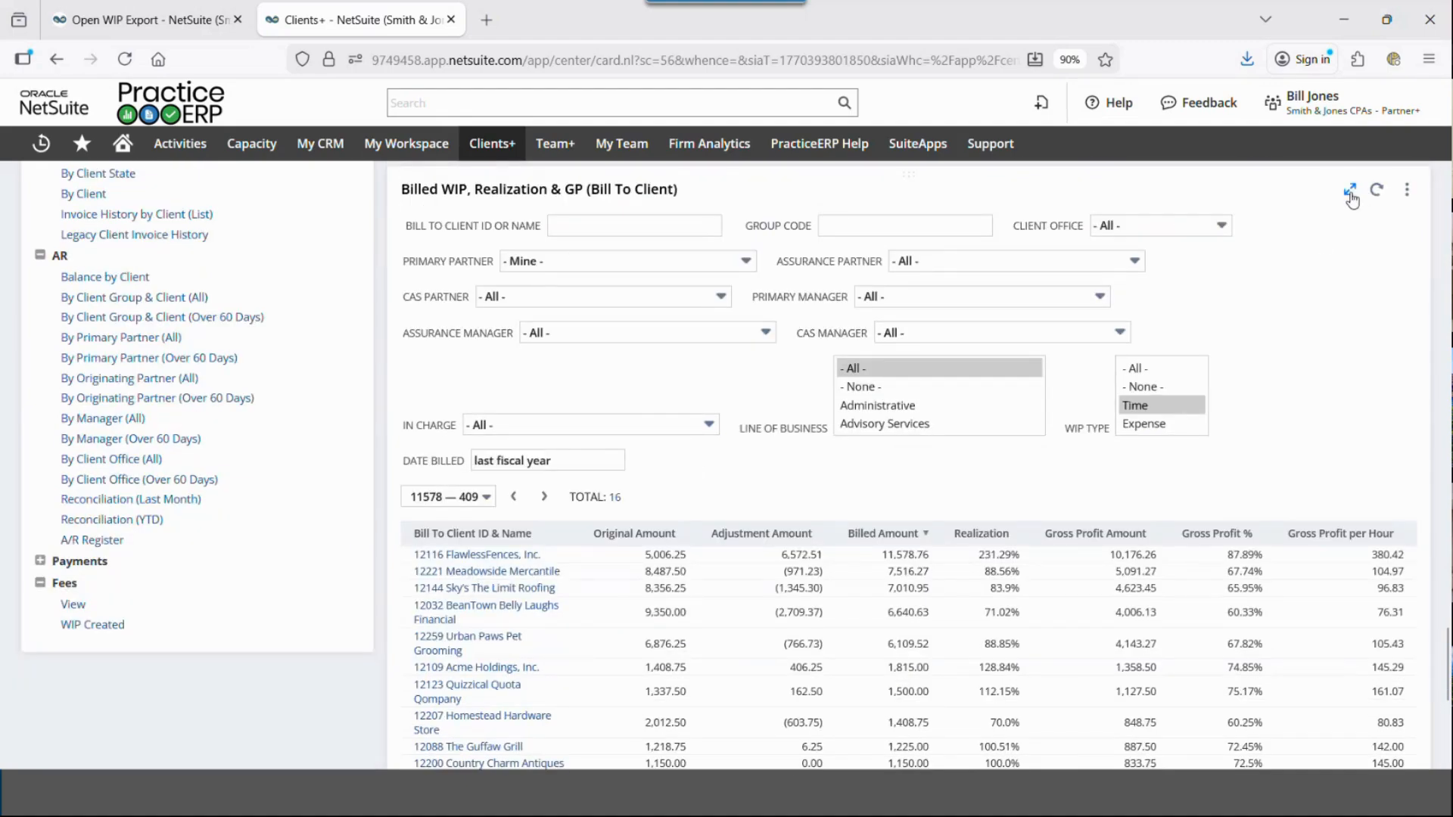
Step: Enlarge the Billed WIP, Realization & GP (Bill To Client) list to examine its Primary Partner filter and all columns, and restore its size
click(1353, 193)
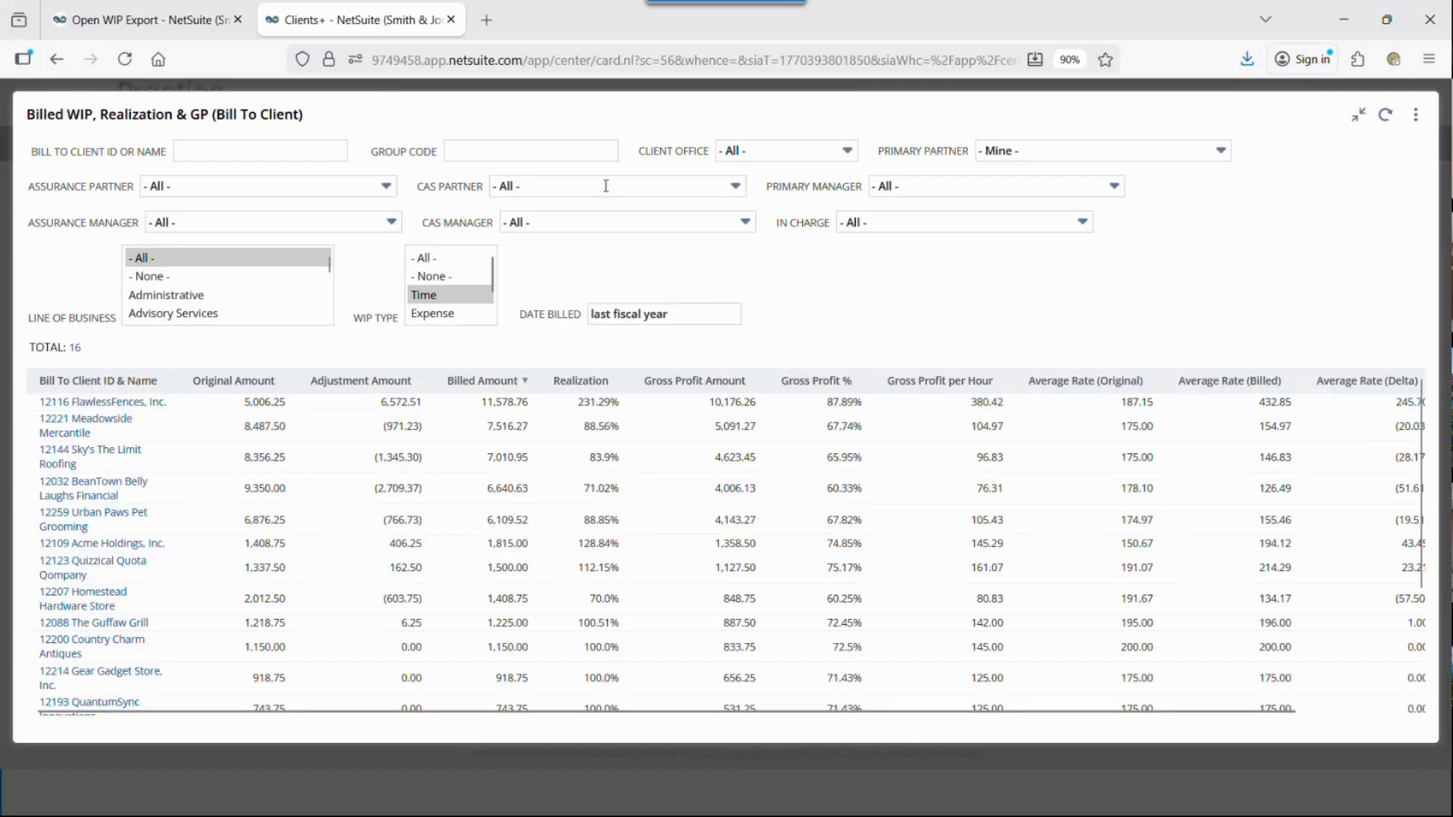
click(992, 150)
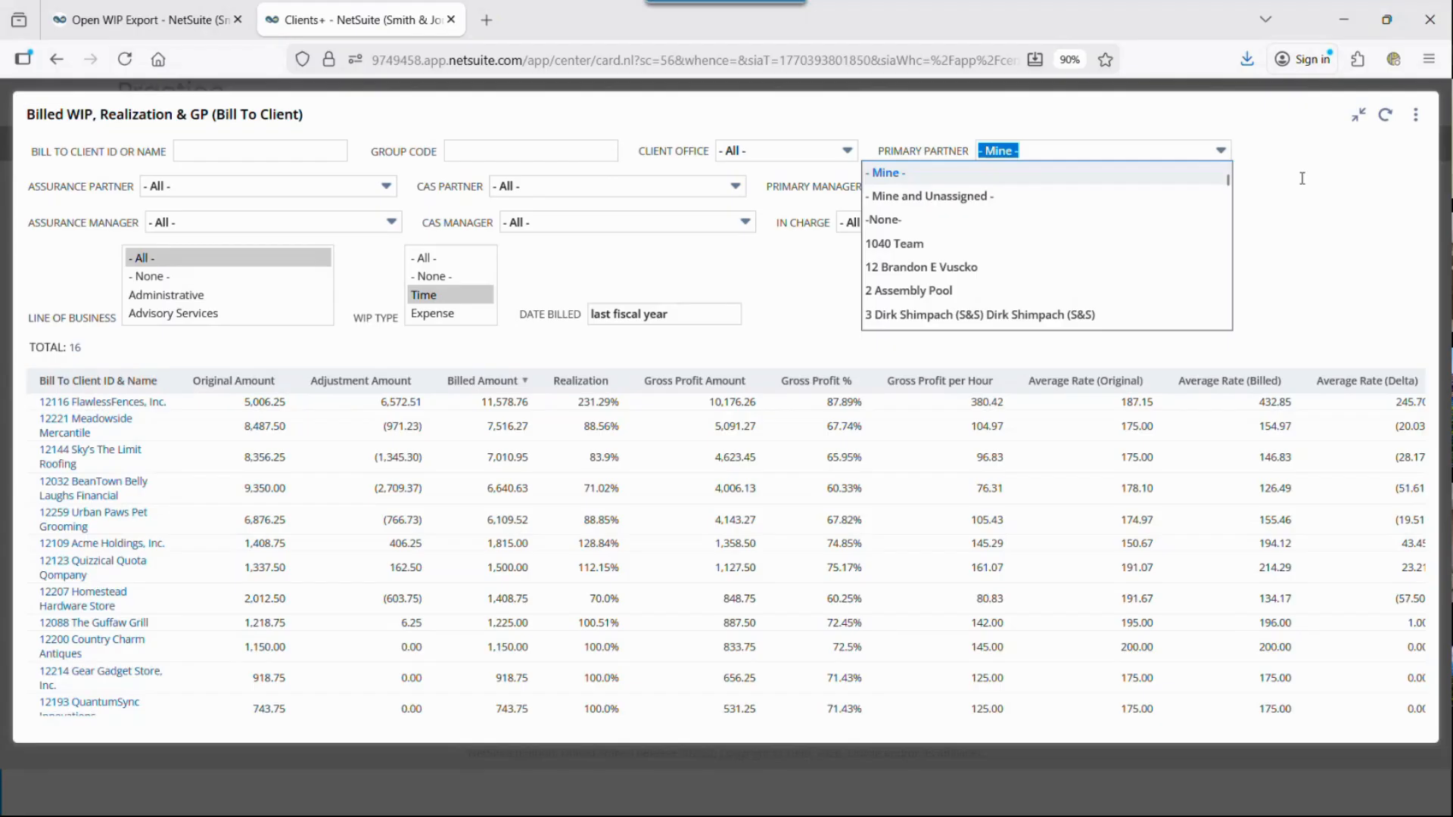
click(1364, 290)
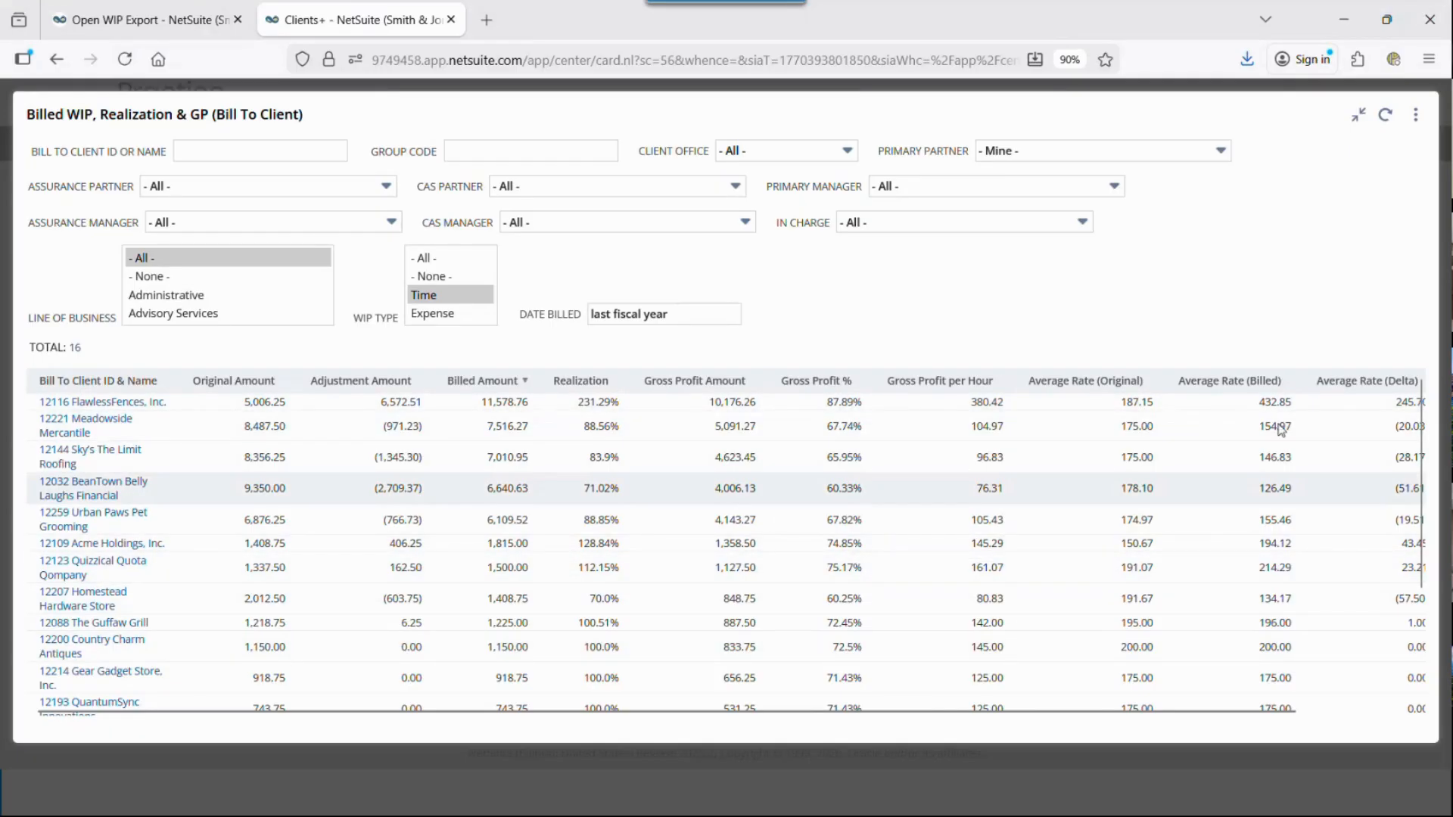
drag(1234, 712, 1332, 712)
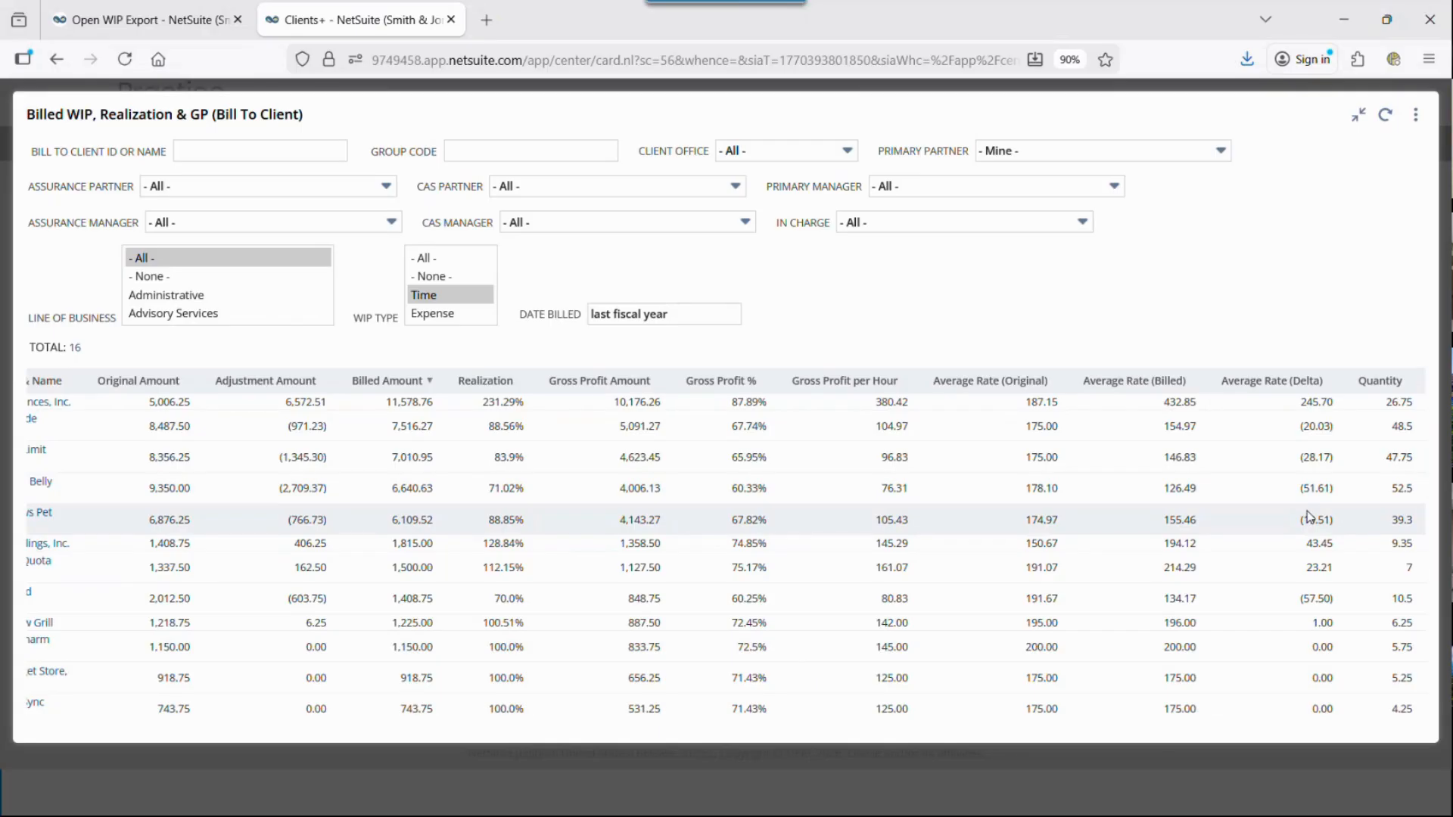
click(1358, 114)
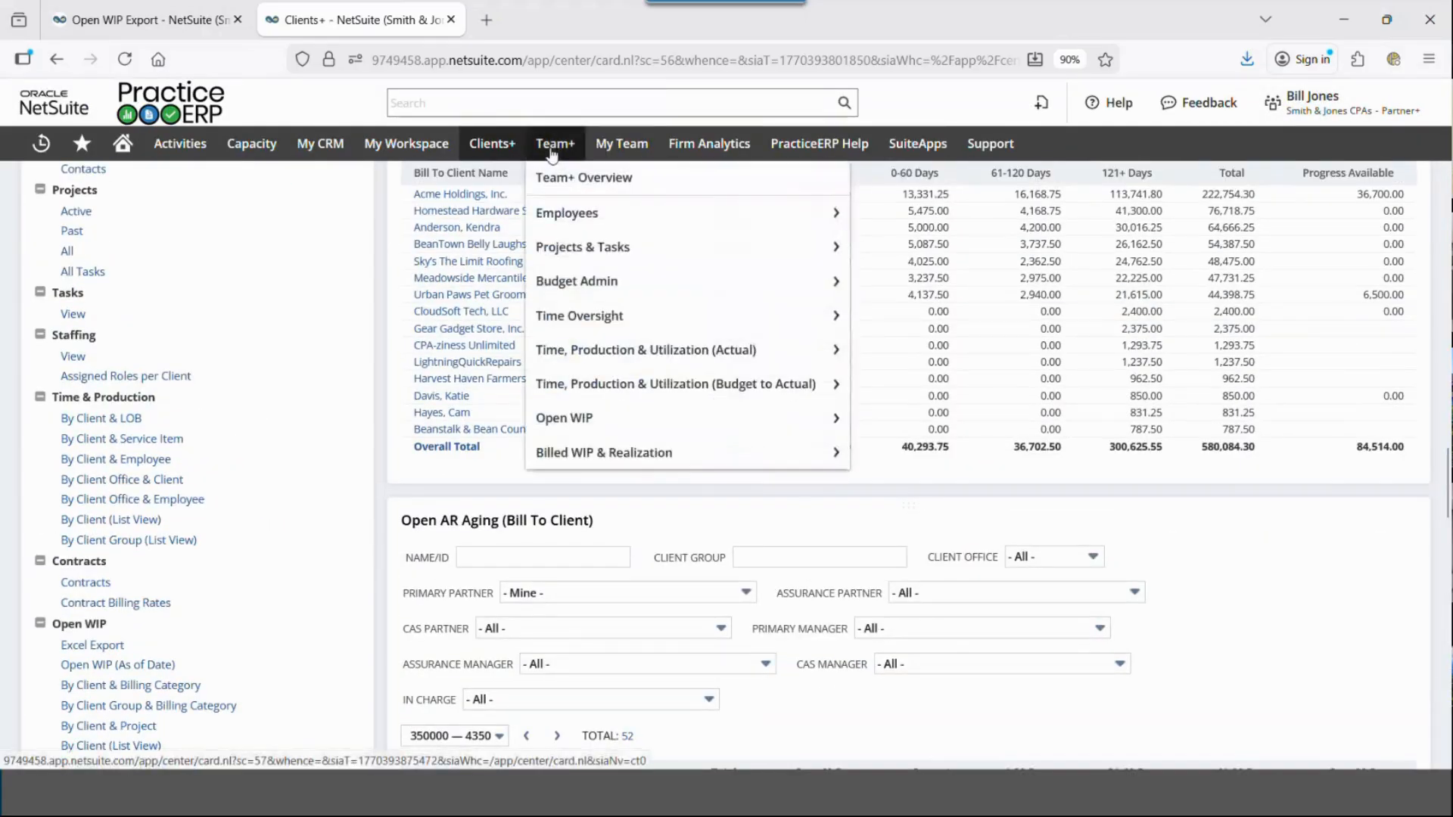
Step: Open the Team+ dashboard and check the Missed Budget (Team) figures, collapsing that section again
click(551, 151)
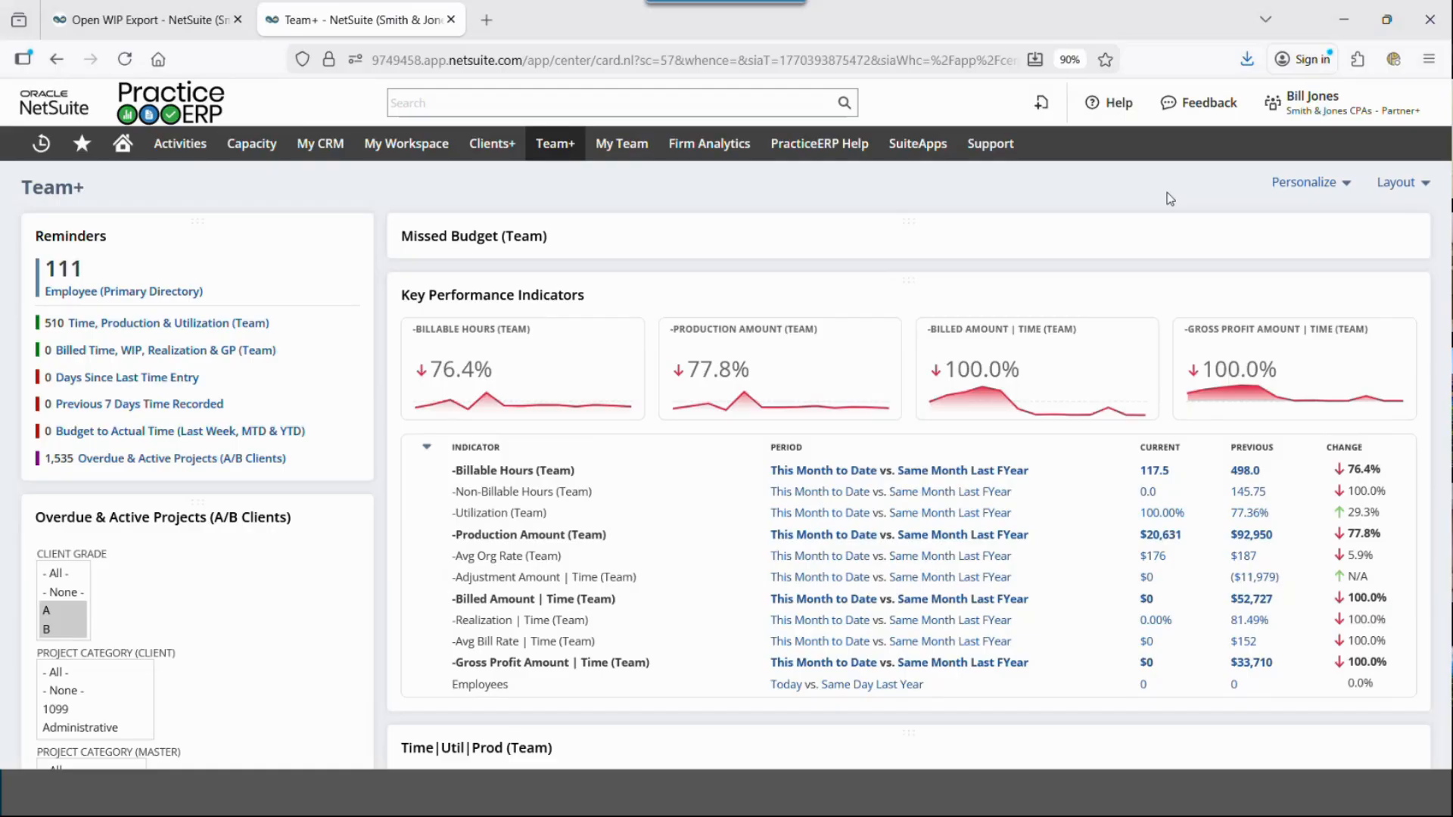
click(948, 239)
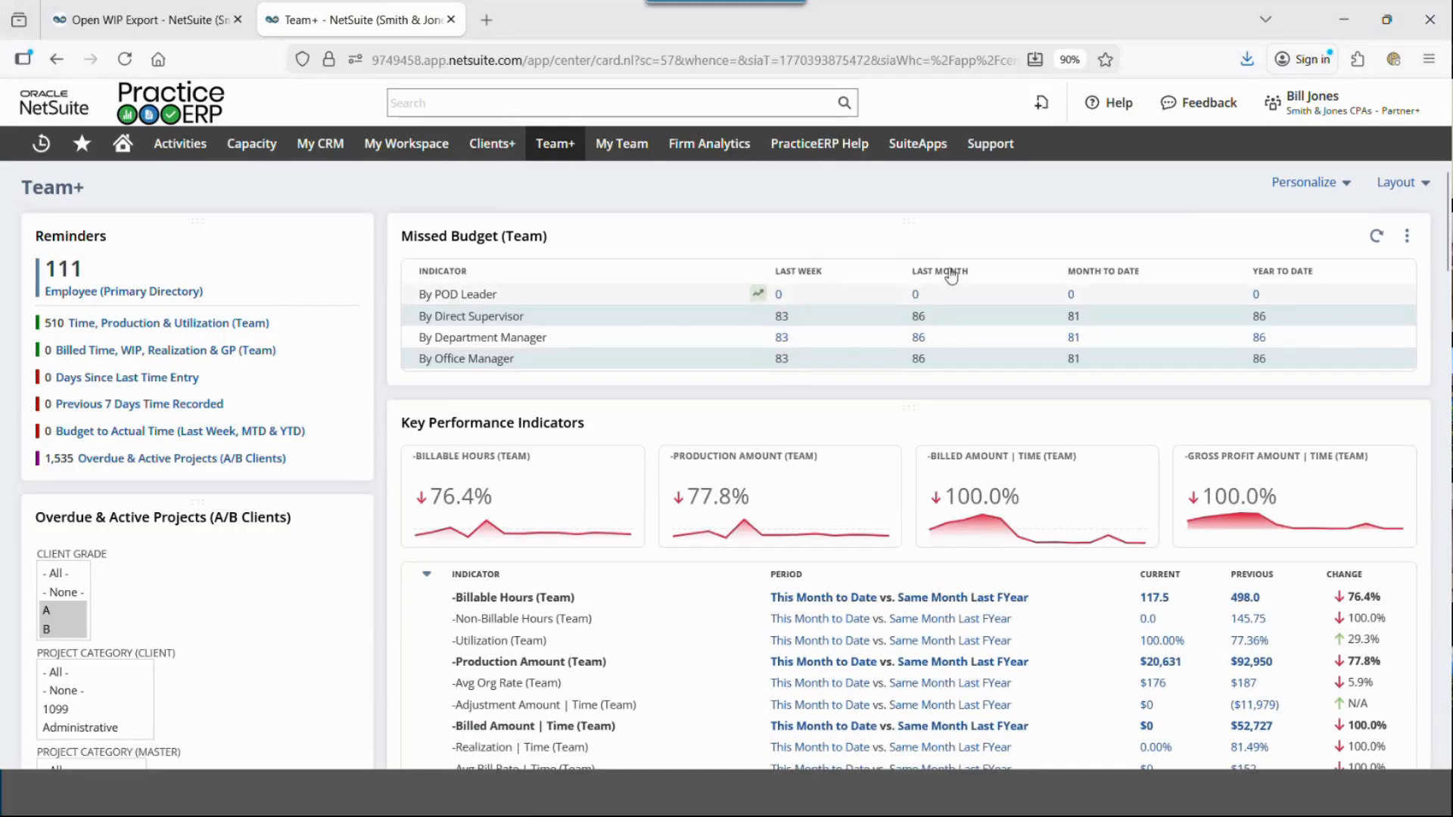
click(959, 223)
scroll(868, 363, down, 3)
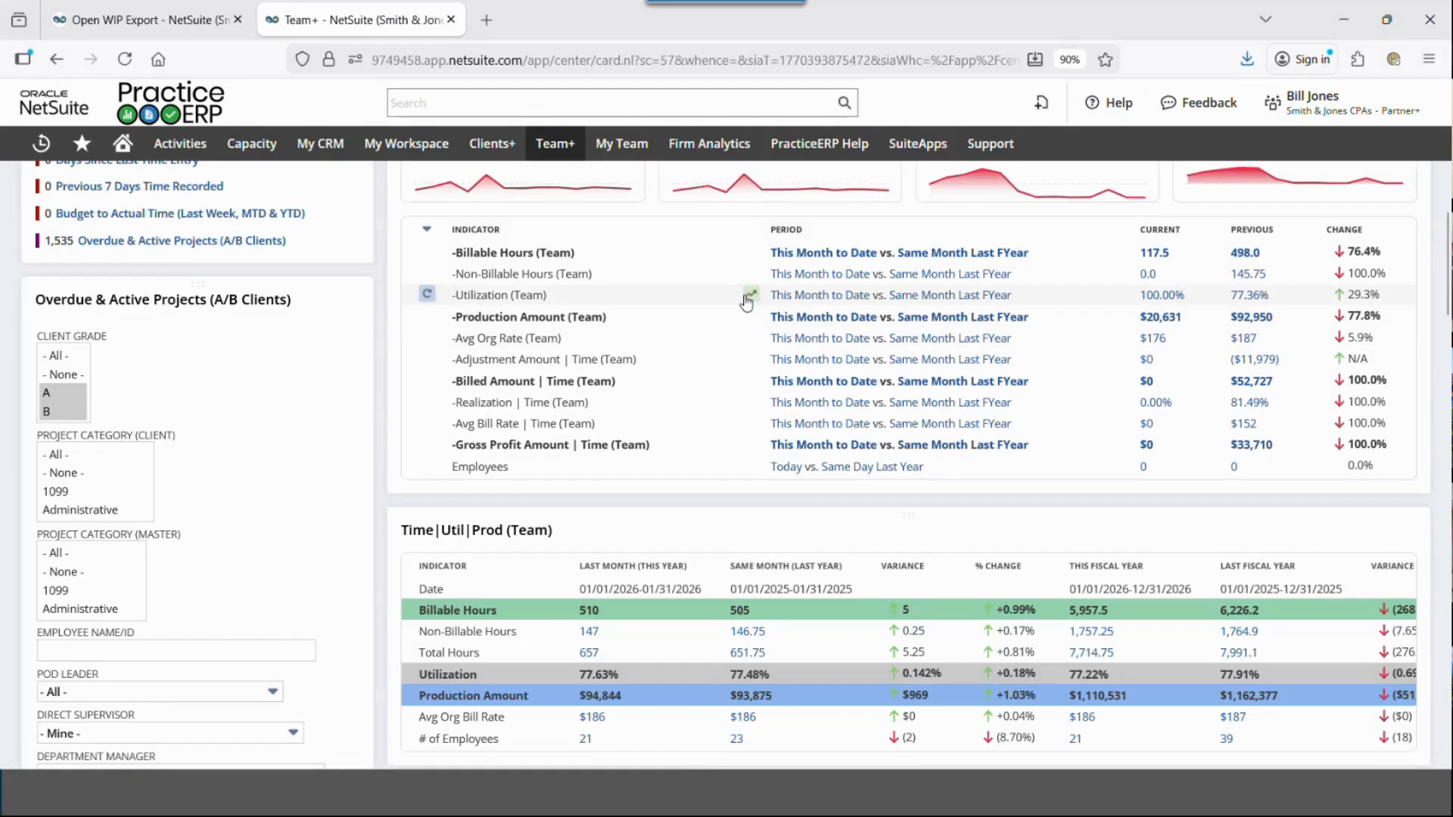
Step: View the team Utilization trend graph weekly and monthly, compare the monthly trend with the previous year, and close it
click(750, 298)
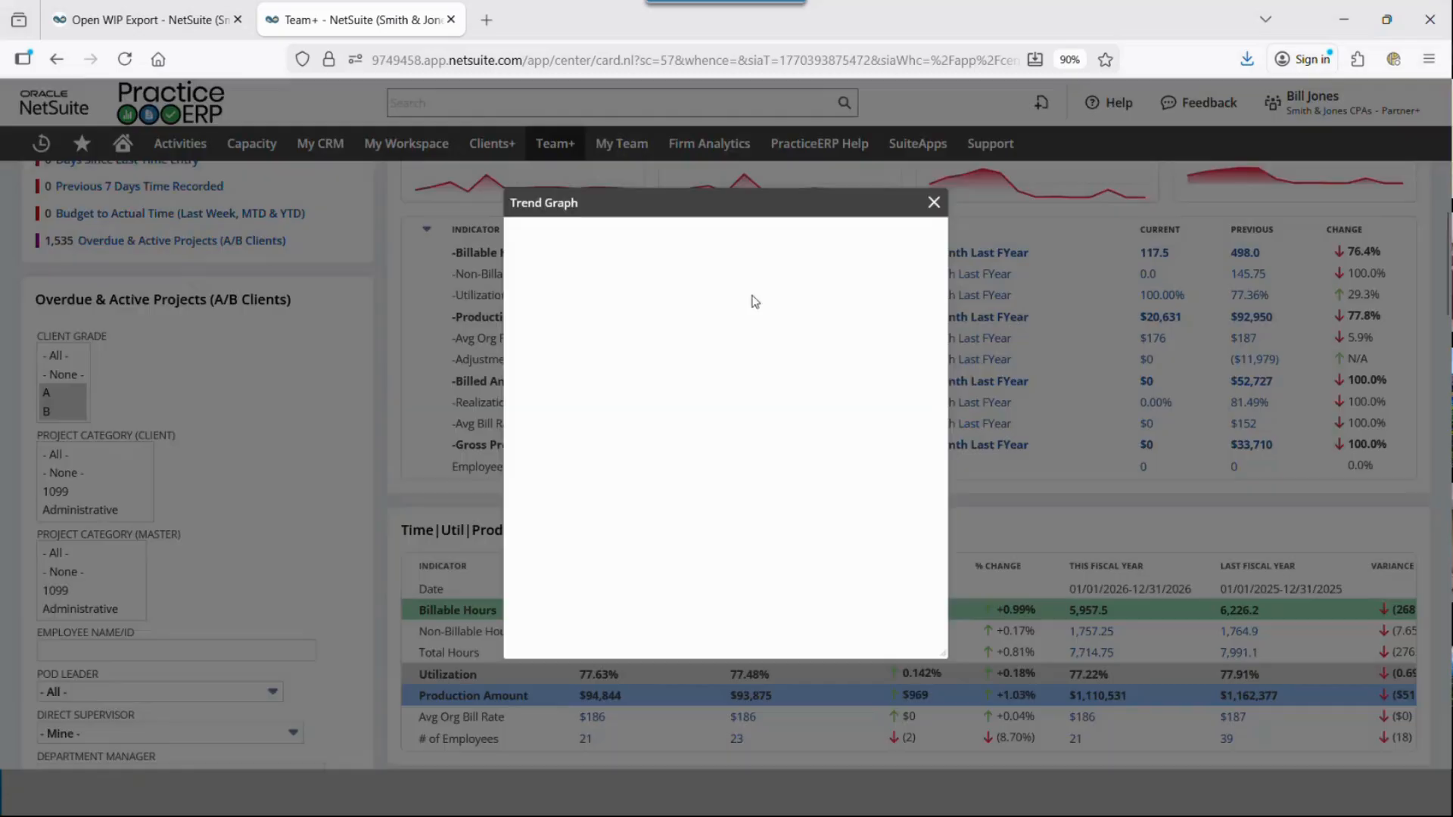
click(571, 247)
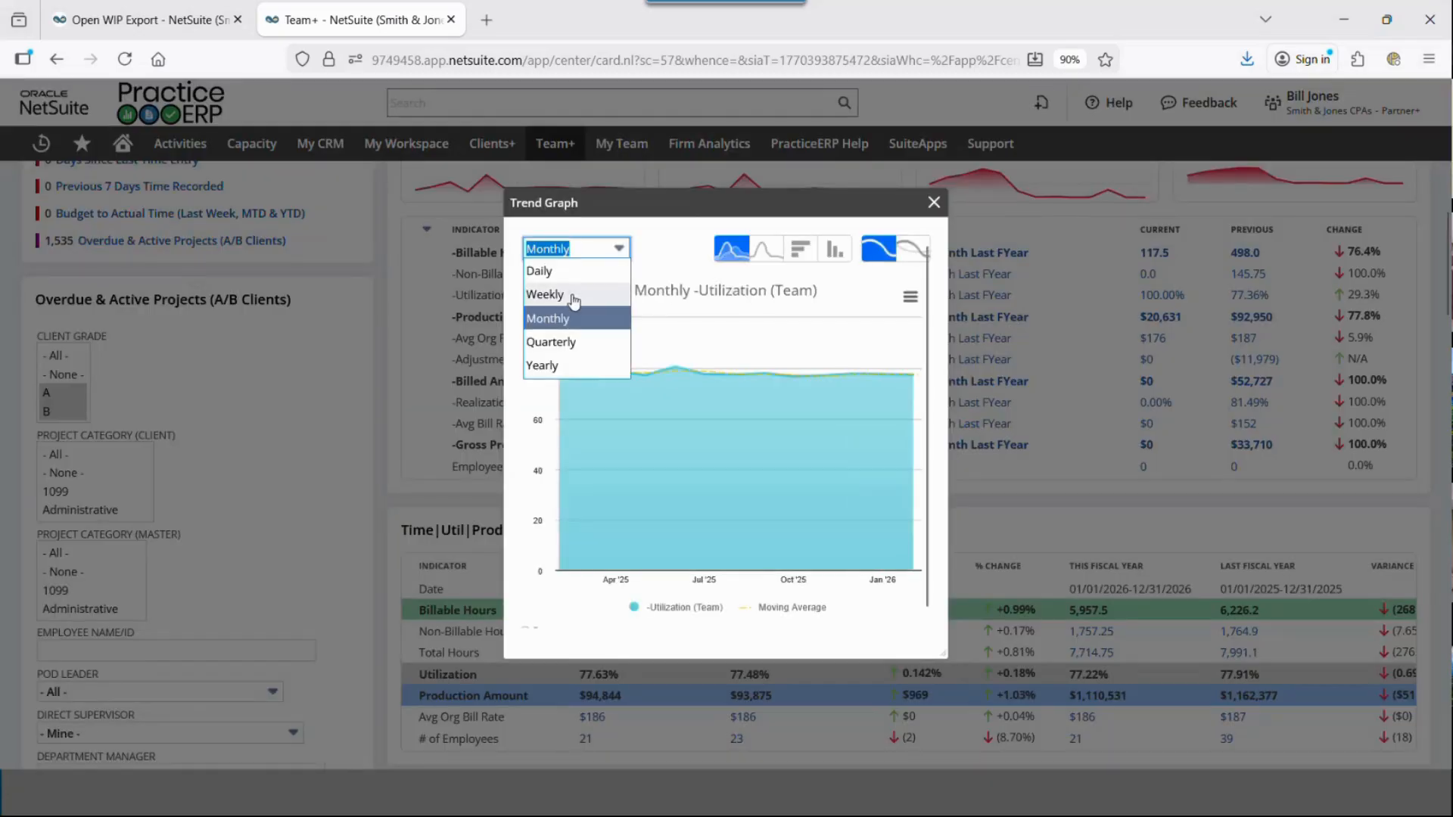
click(575, 294)
click(582, 248)
click(590, 317)
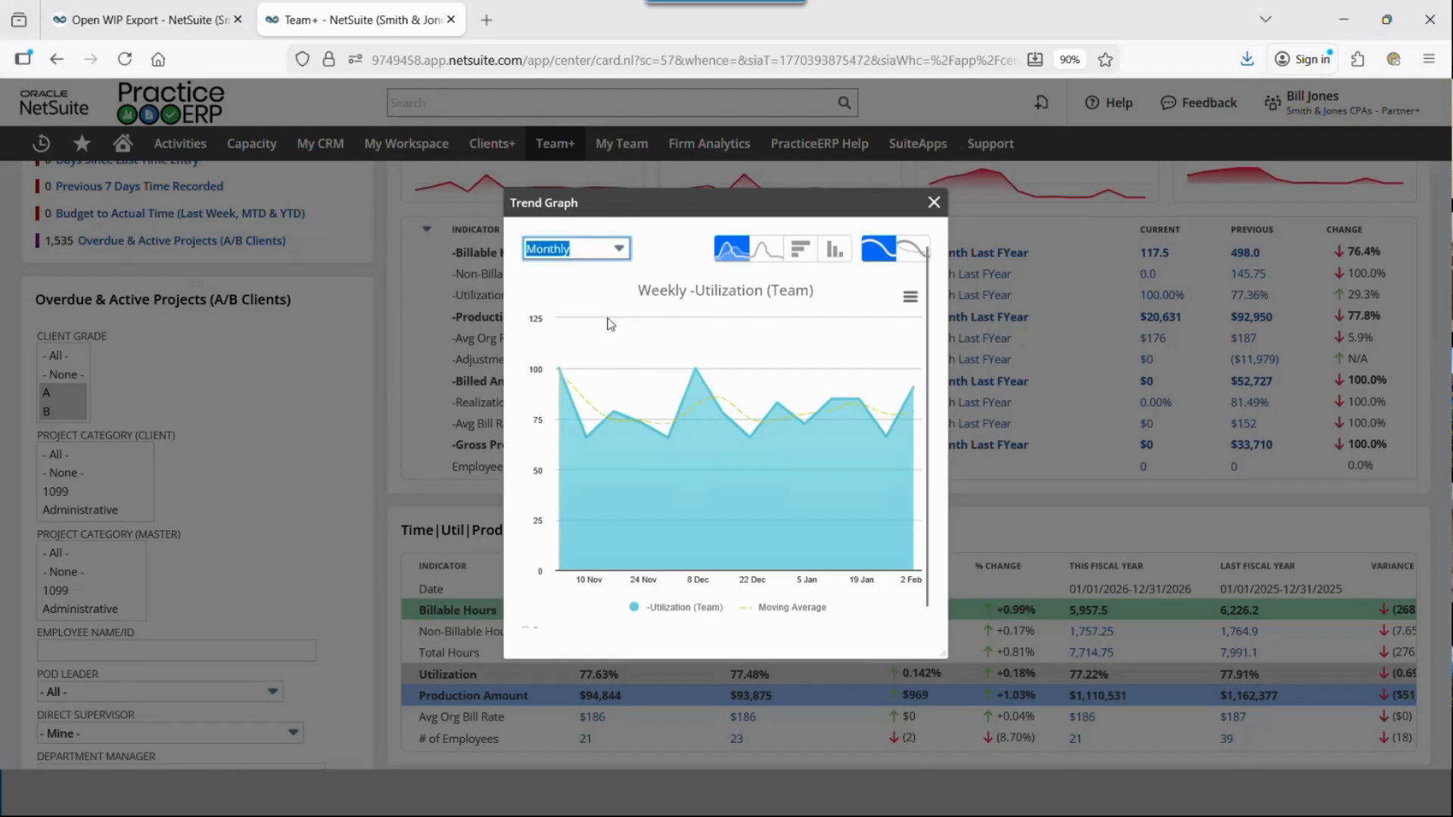
click(915, 254)
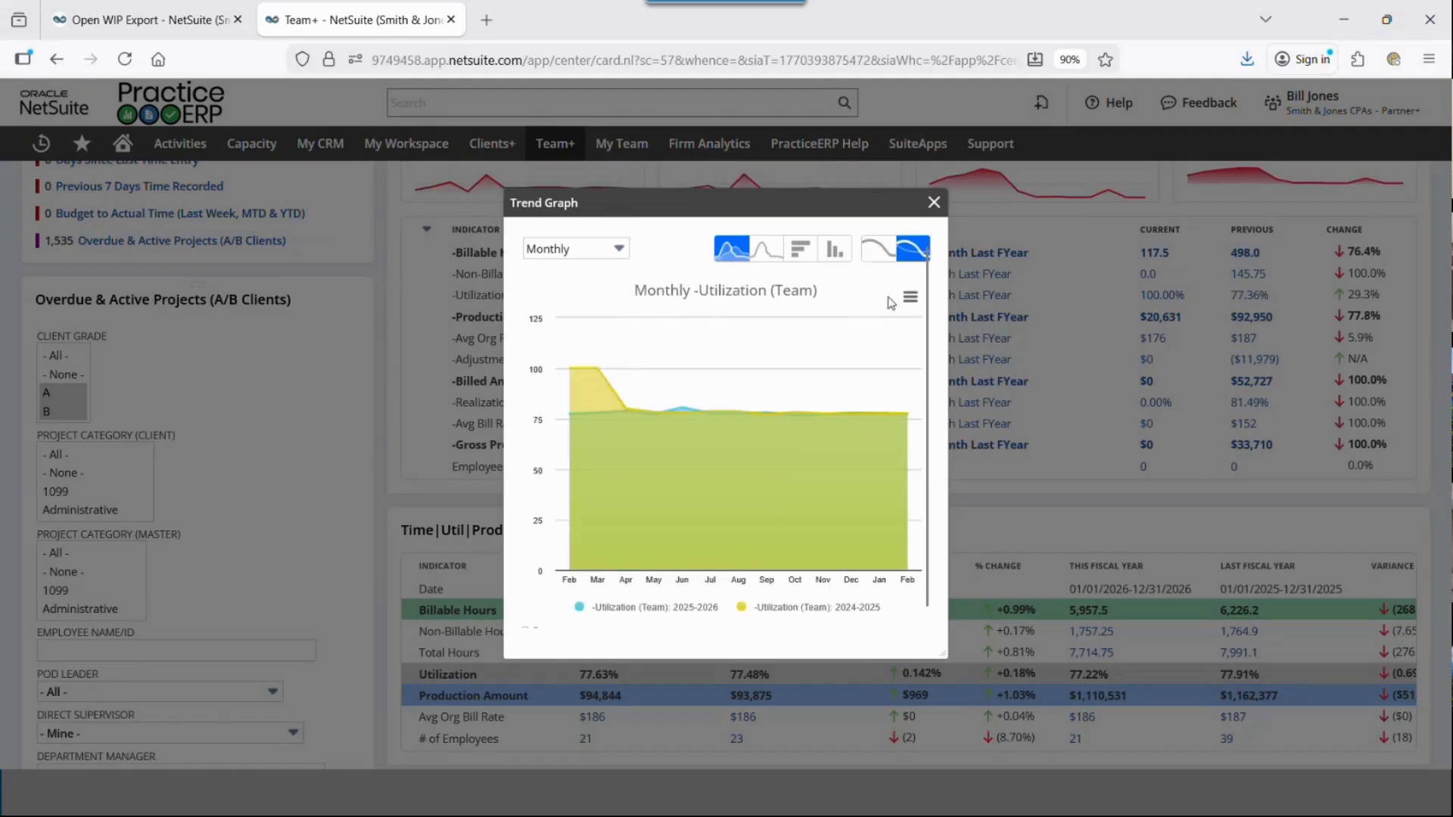
click(934, 203)
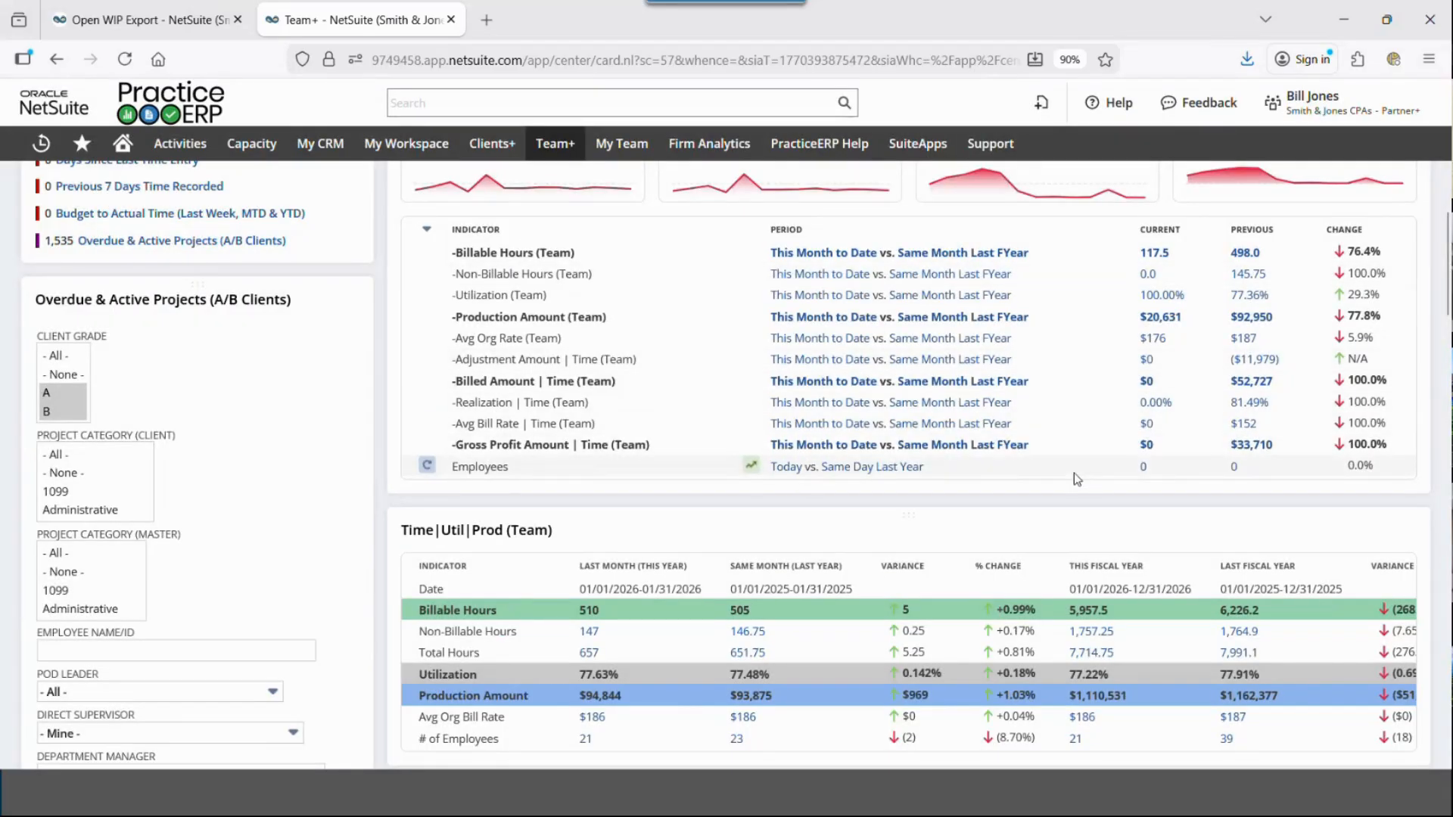
Step: Filter Time, Production & Utilization (Team) to the Assurance department with the date range set to this year
scroll(1074, 474, down, 6)
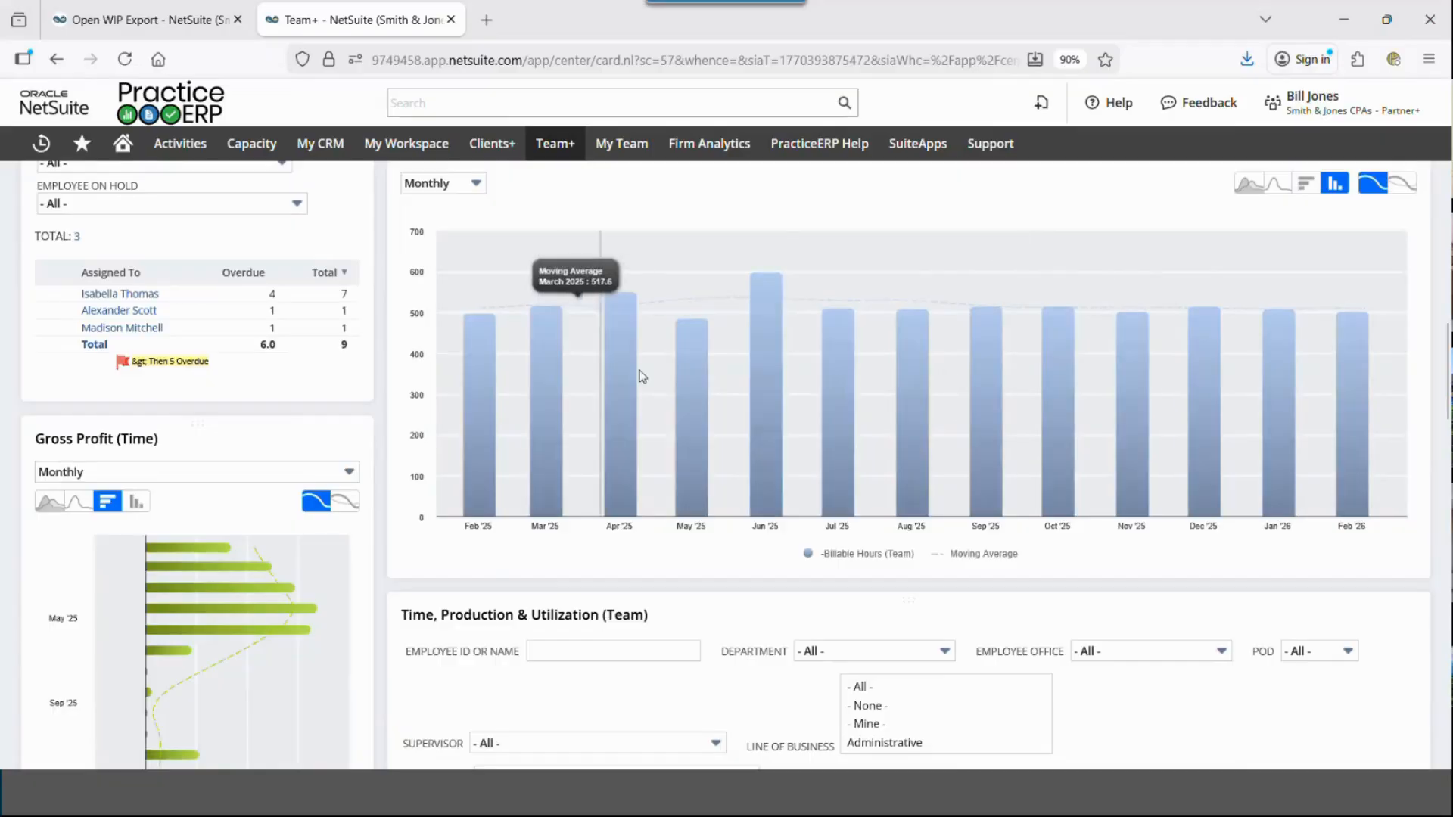
scroll(785, 393, down, 5)
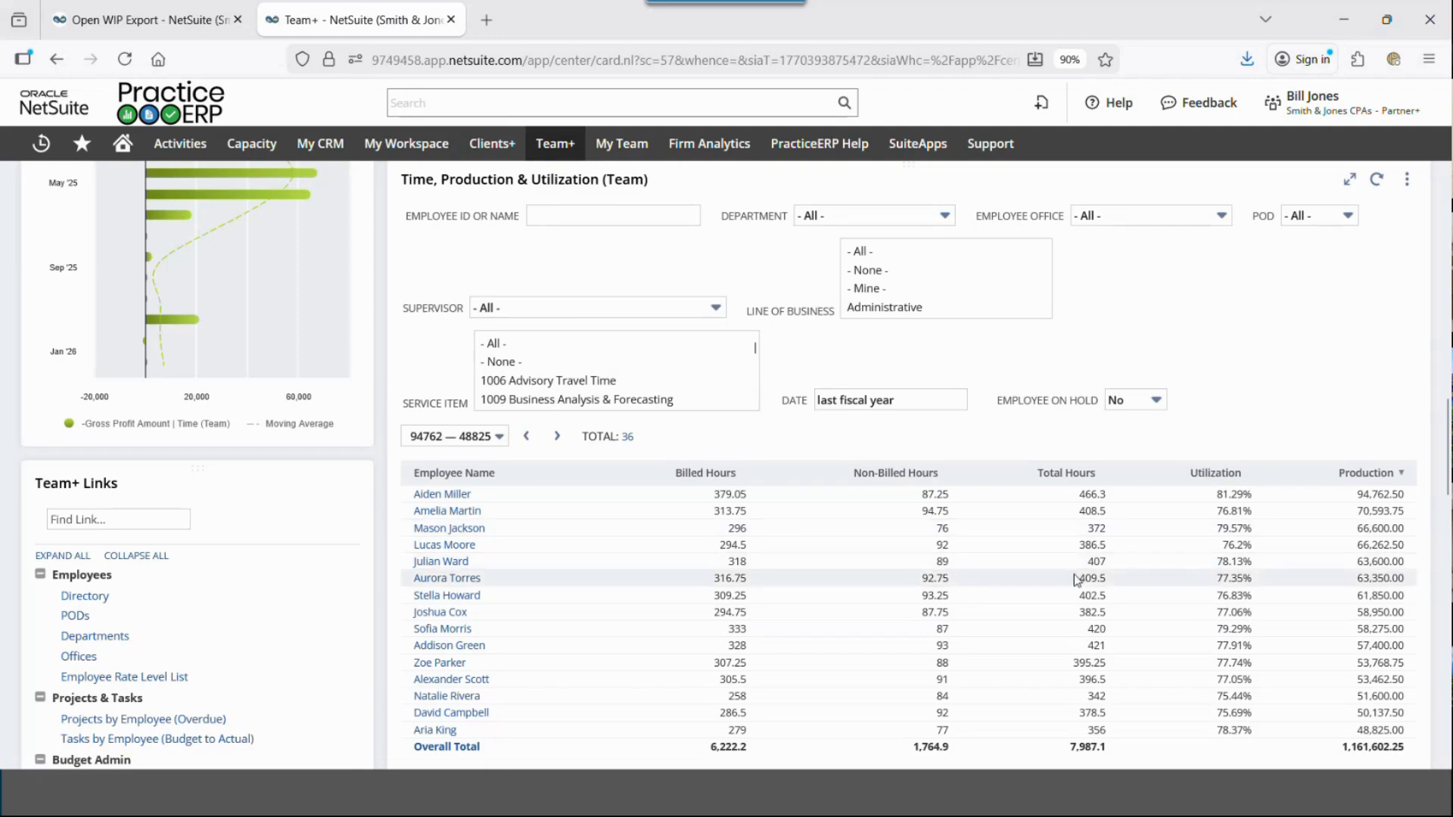
click(903, 209)
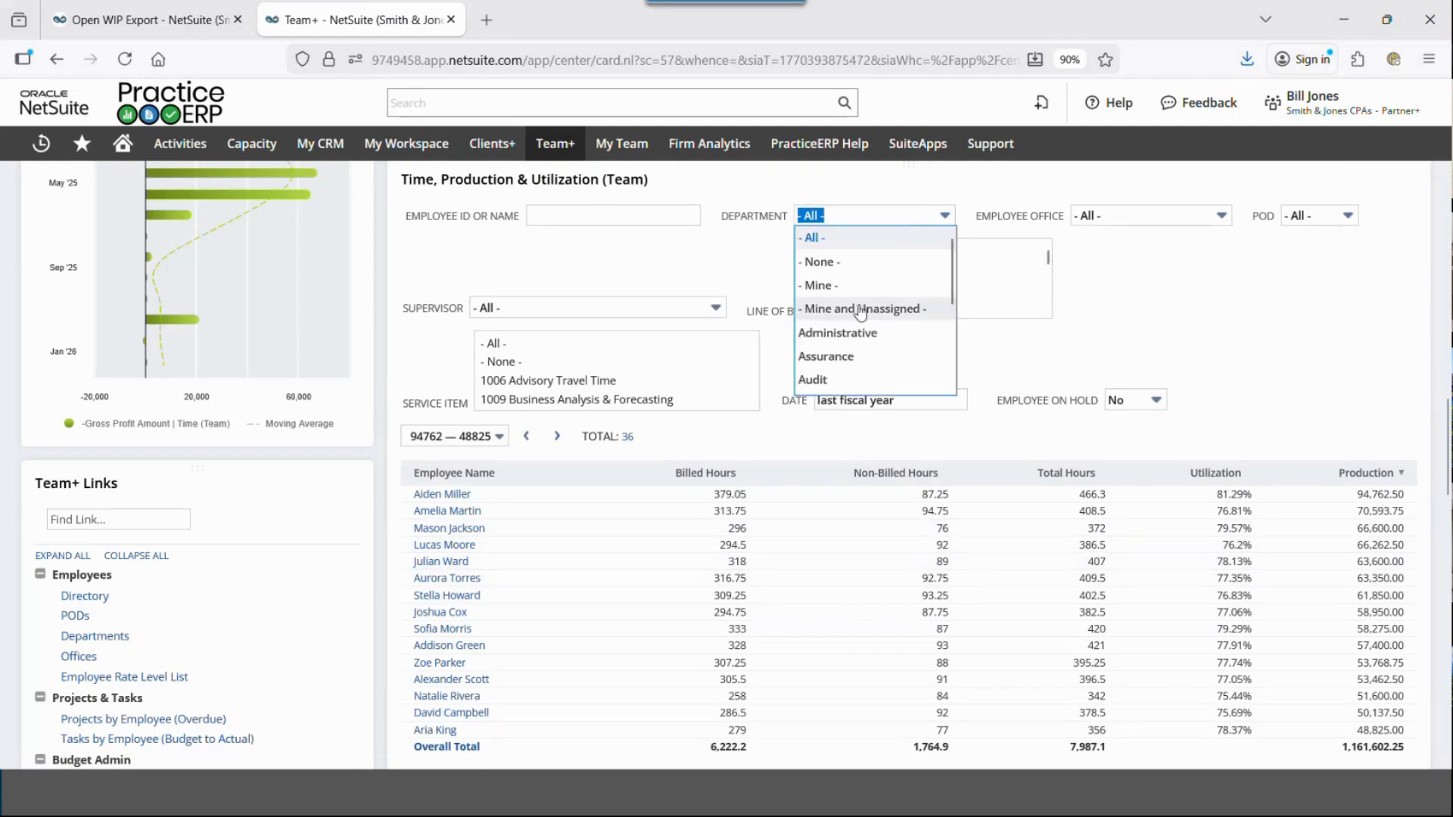
scroll(854, 333, down, 2)
click(856, 284)
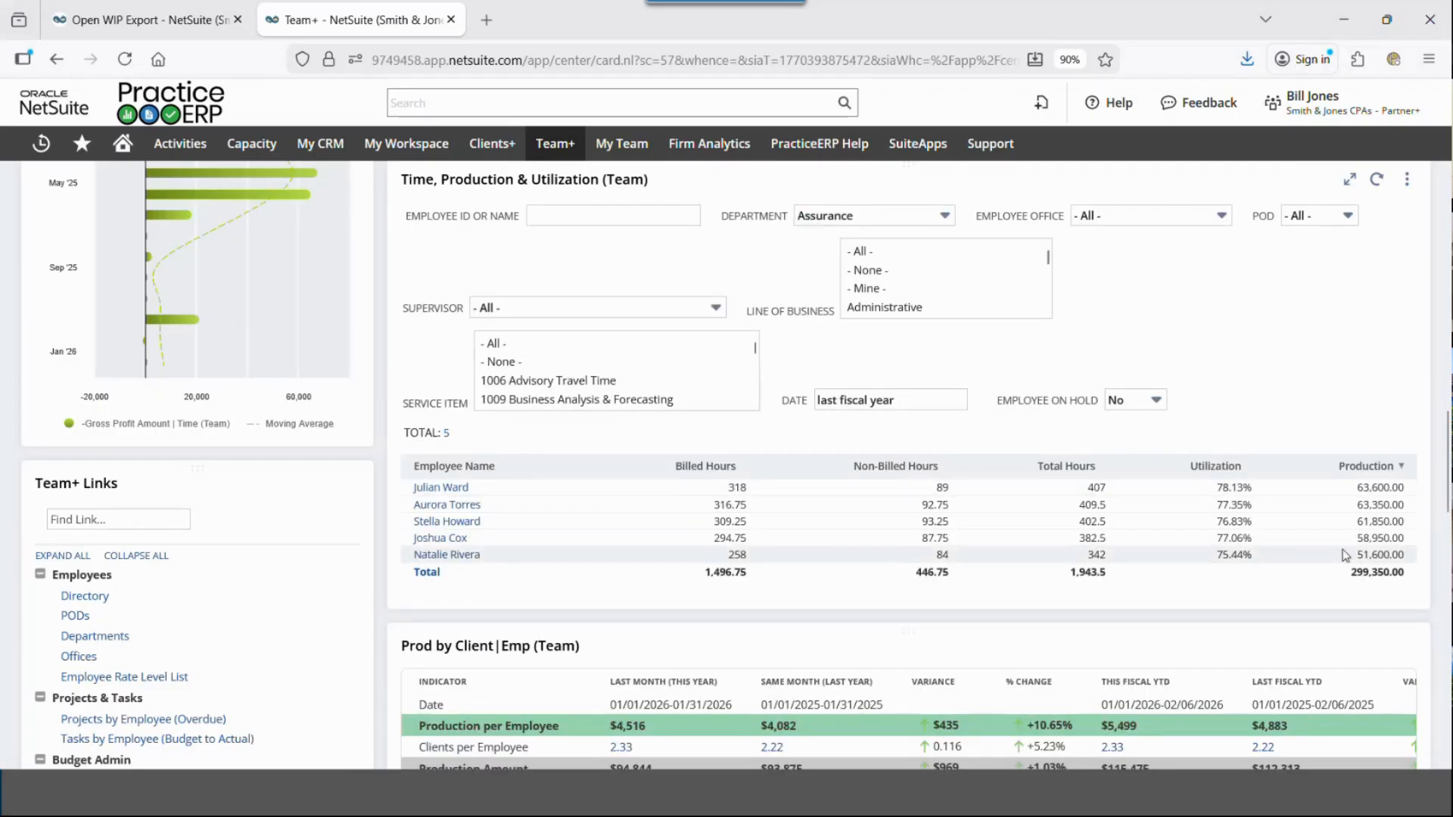
click(925, 398)
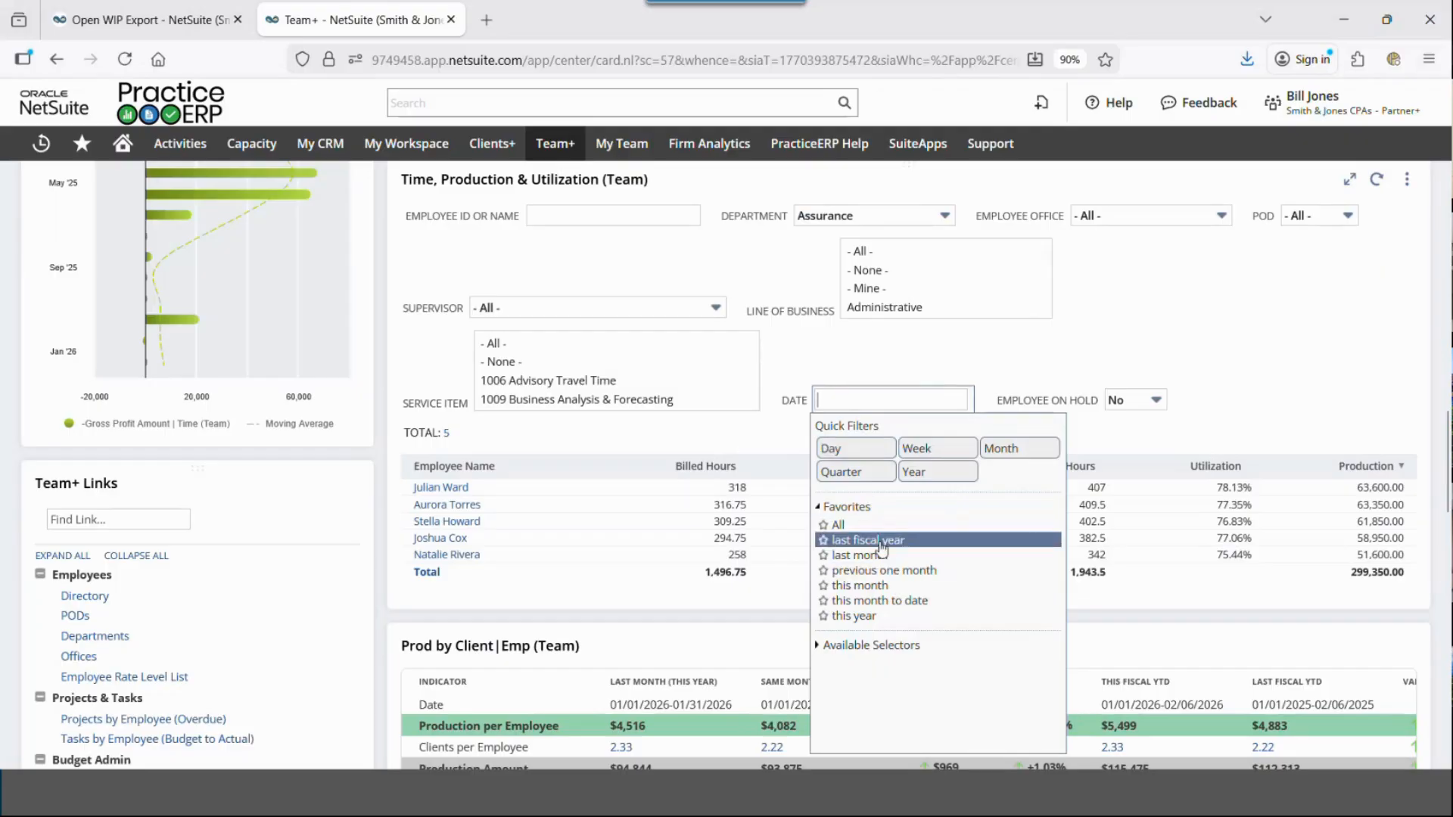
click(868, 616)
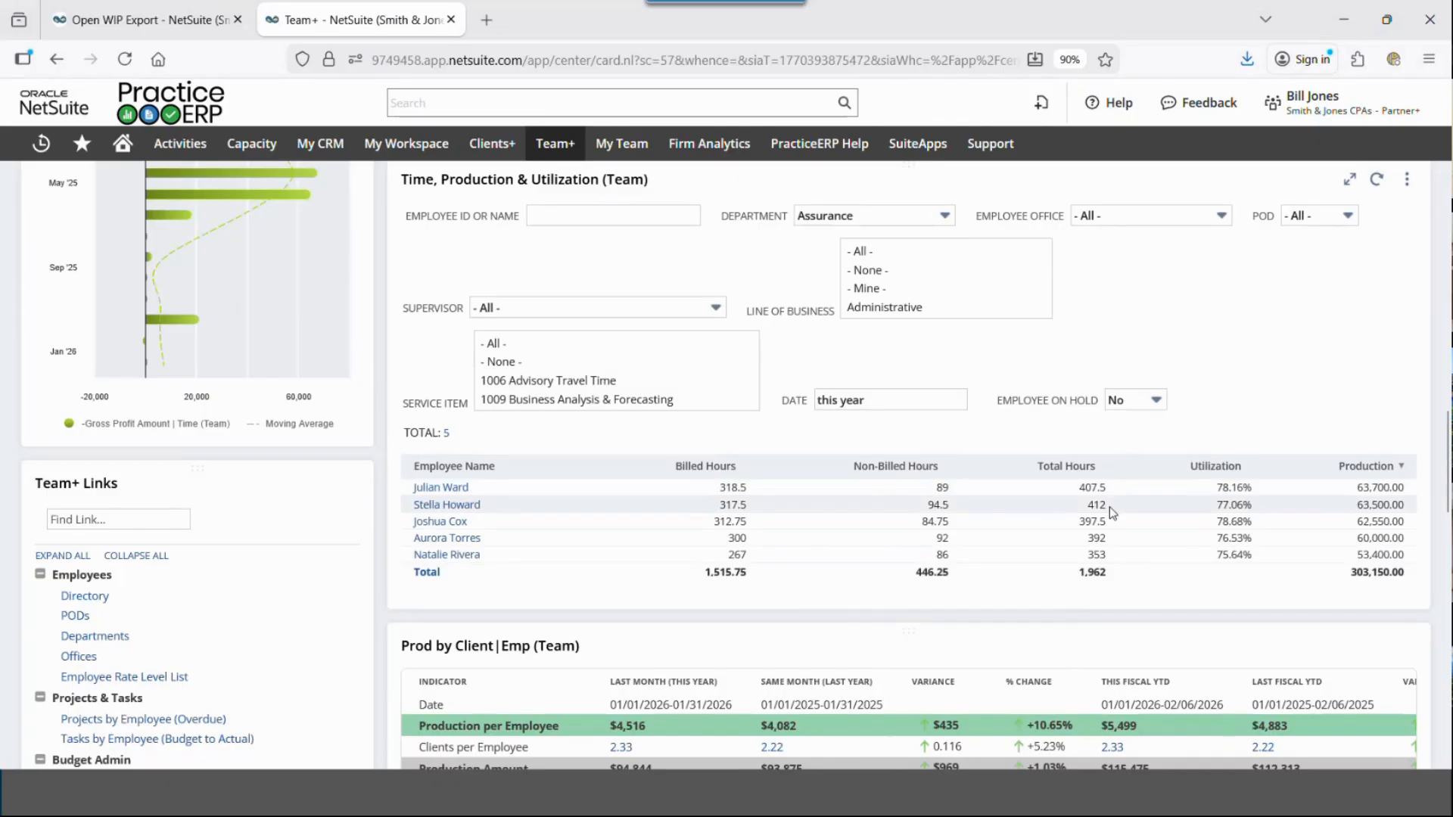
Step: Enlarge the Billed Time, WIP, Realization & GP (Team) list to examine its columns, and restore its size
scroll(1363, 470, down, 8)
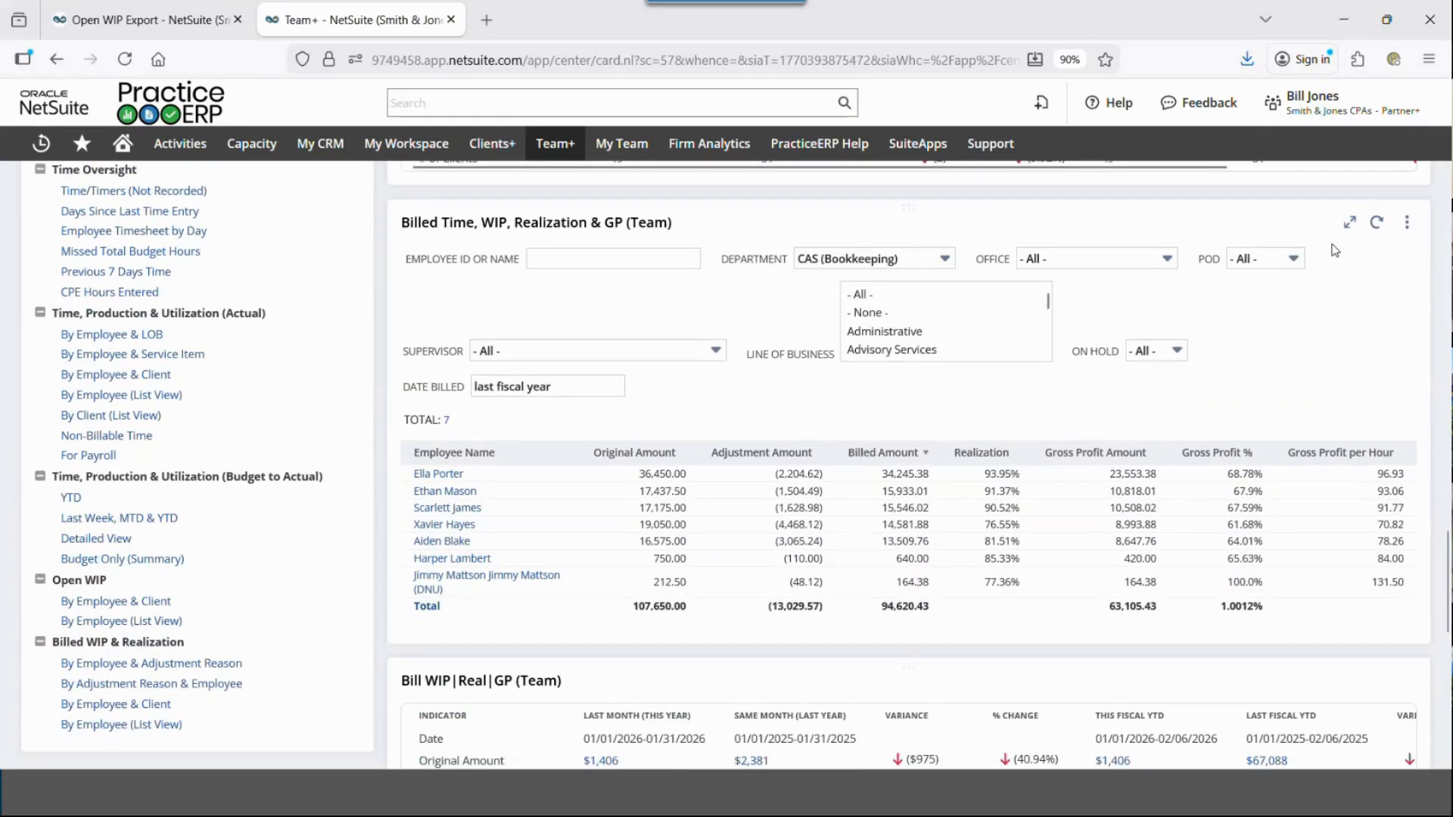
click(1351, 224)
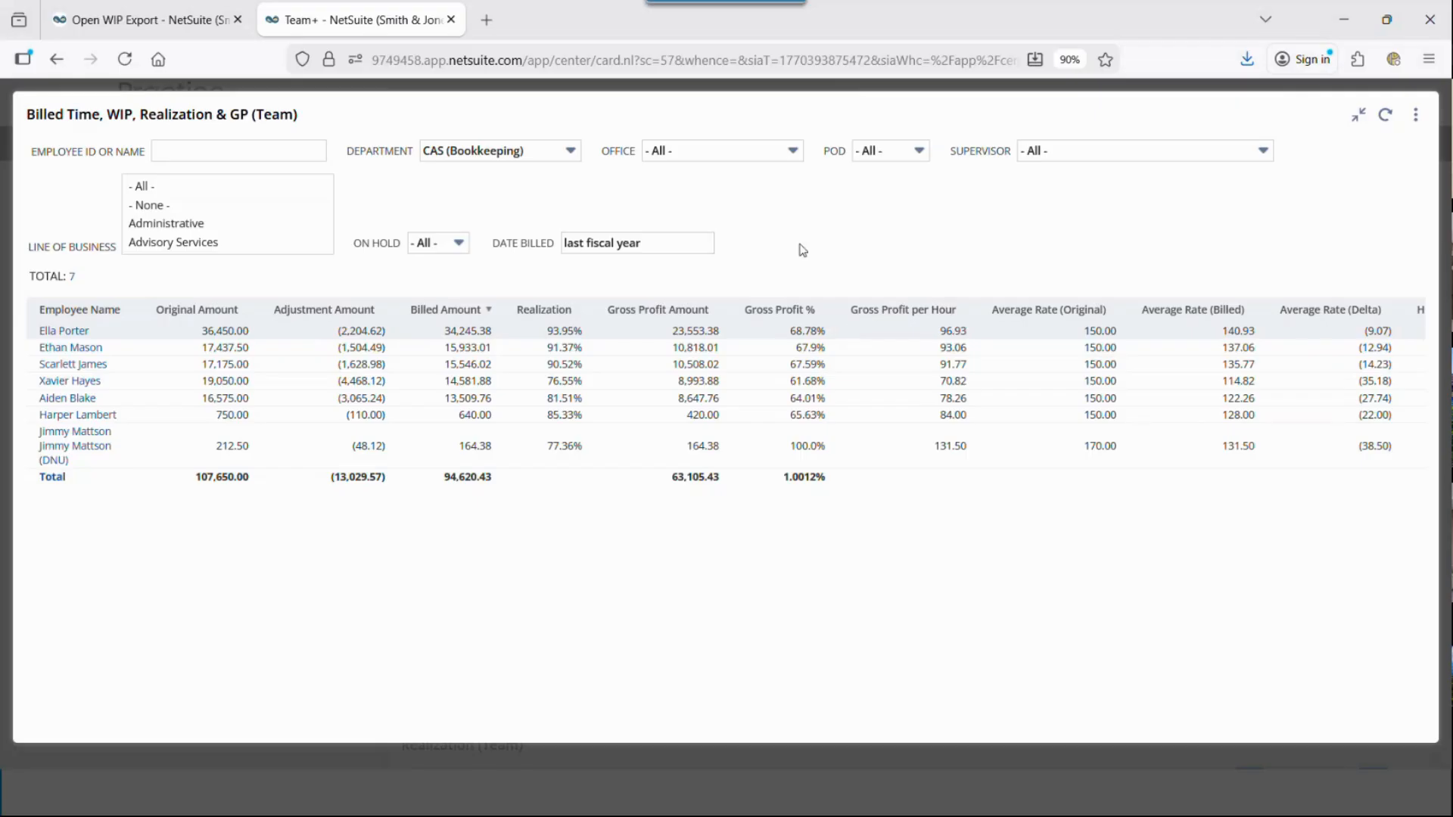
click(1358, 114)
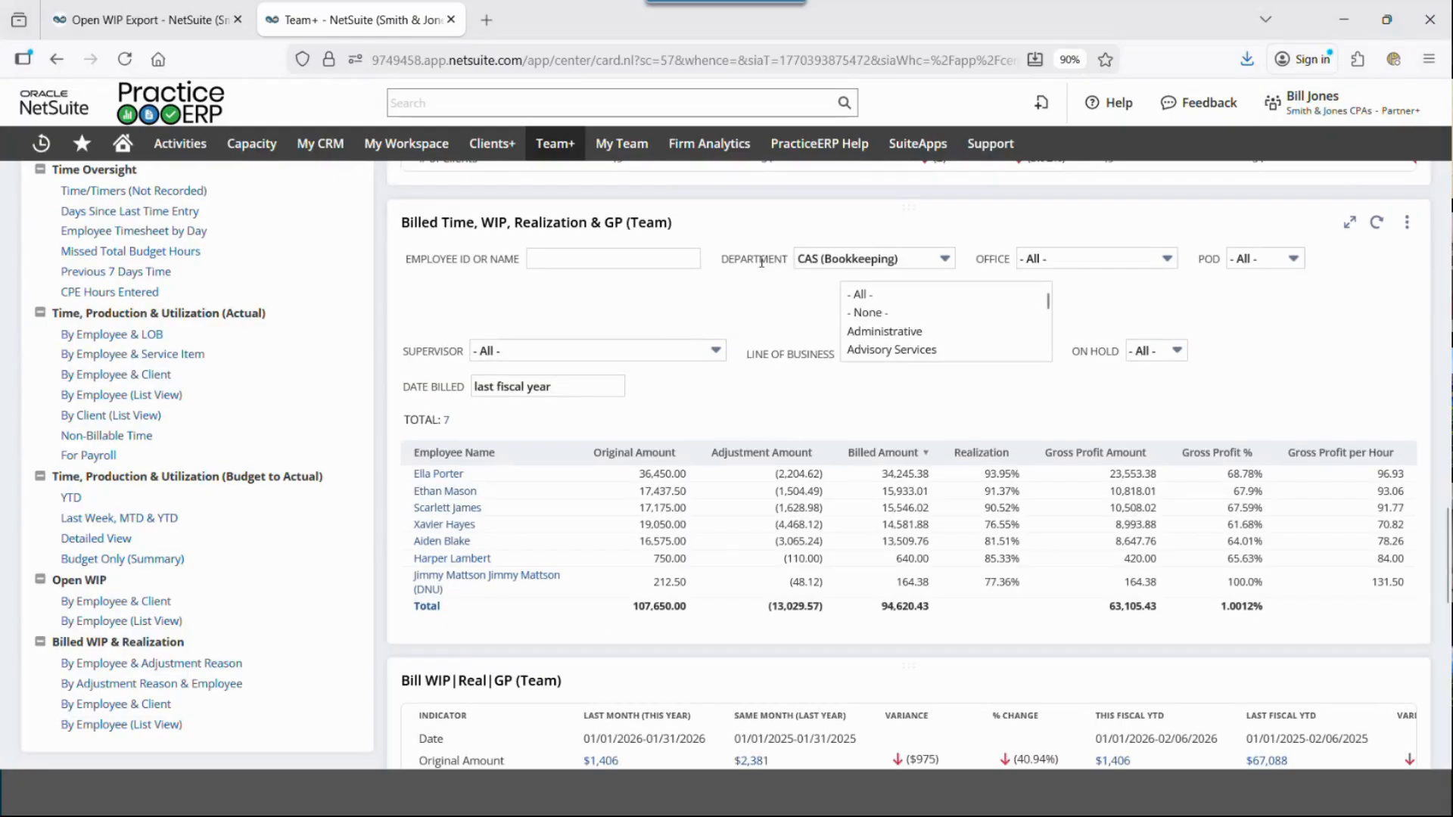
Step: Open the Firm Analytics dashboard and inspect the line-of-business shares in the Sales by LOB chart
click(708, 146)
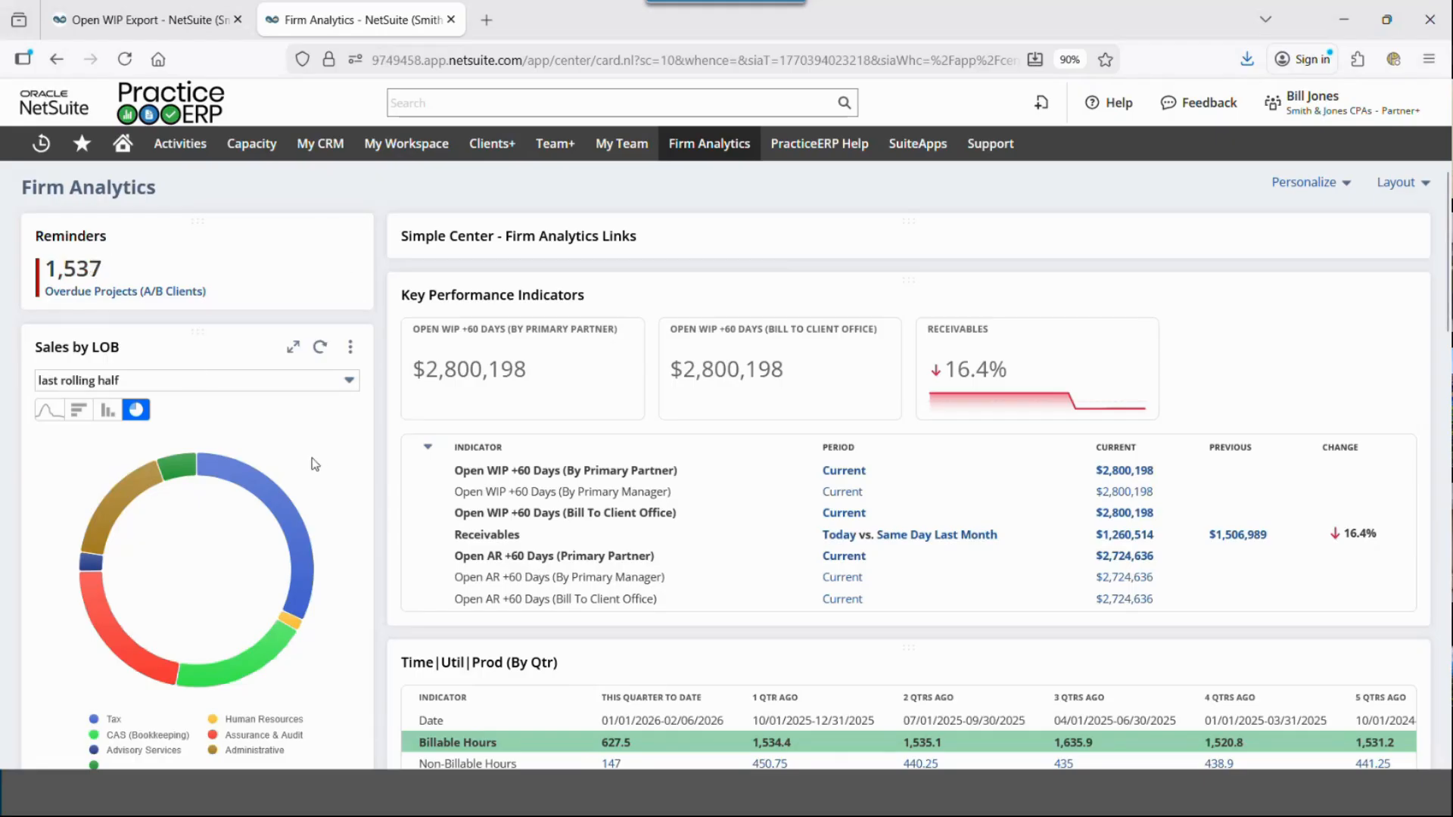
scroll(319, 454, down, 4)
scroll(310, 457, up, 4)
mouse_move(261, 668)
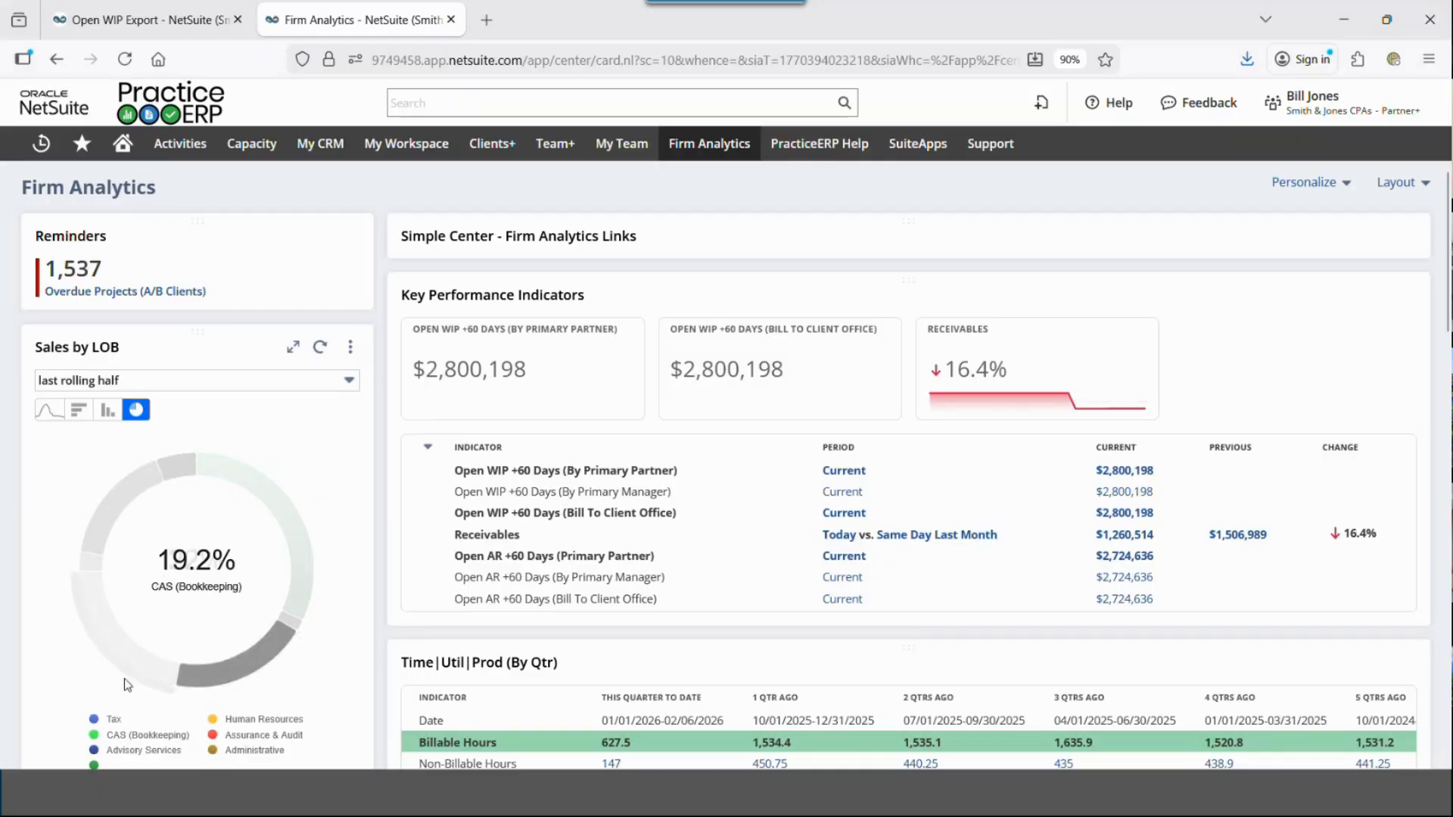
mouse_move(251, 465)
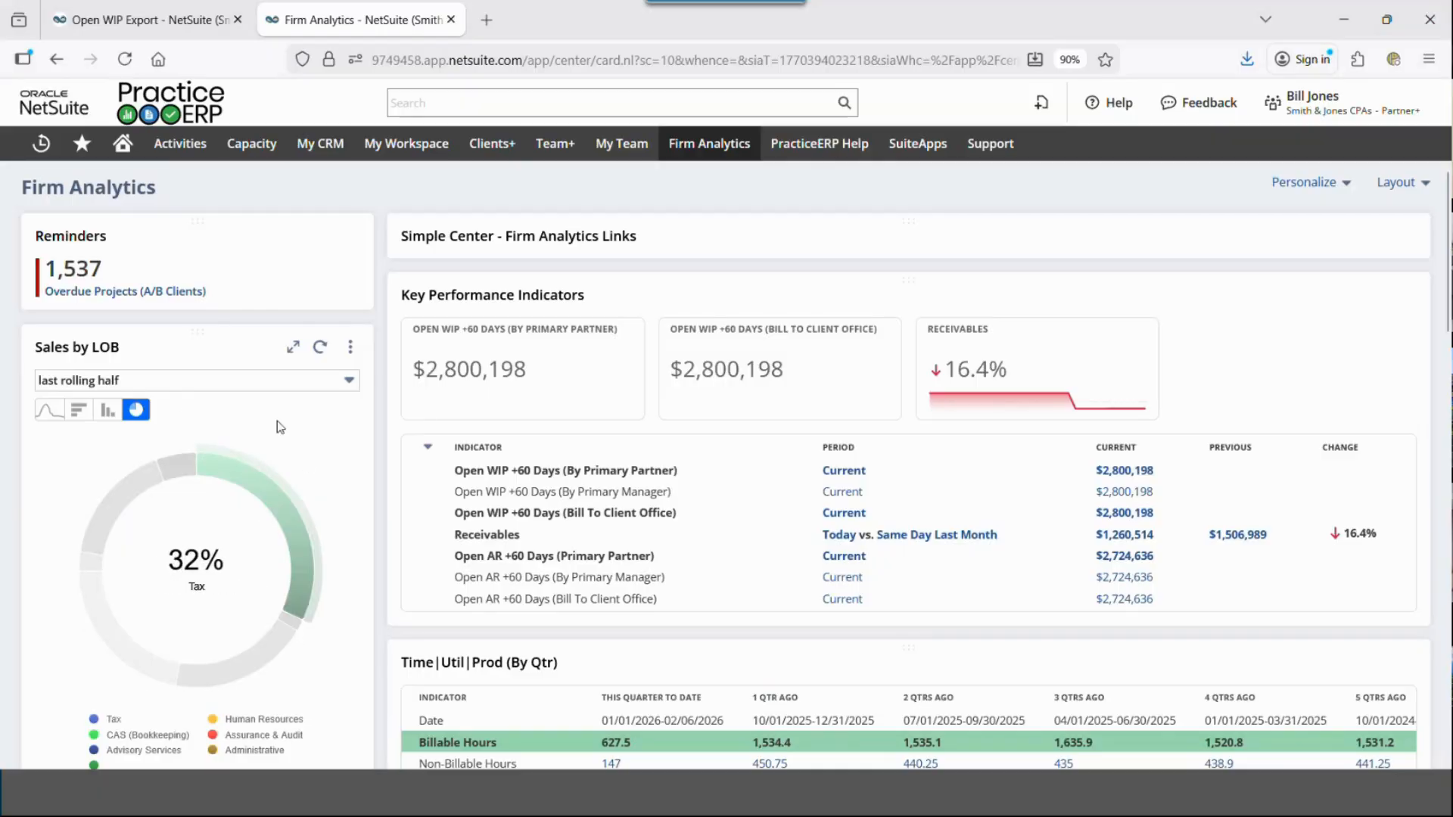
Step: Switch the Sales by LOB chart to vertical columns and check its period selector
click(110, 415)
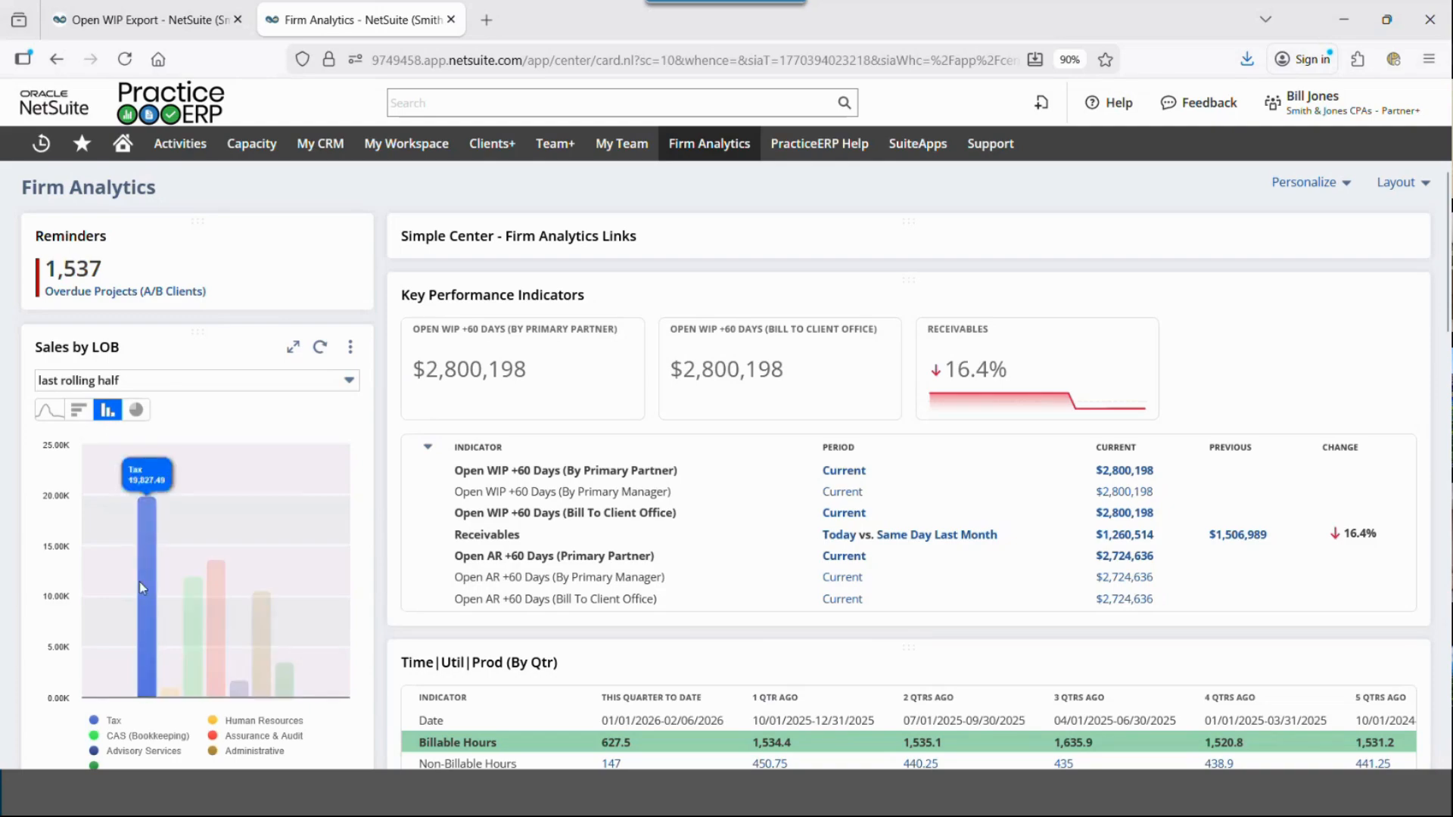
mouse_move(248, 664)
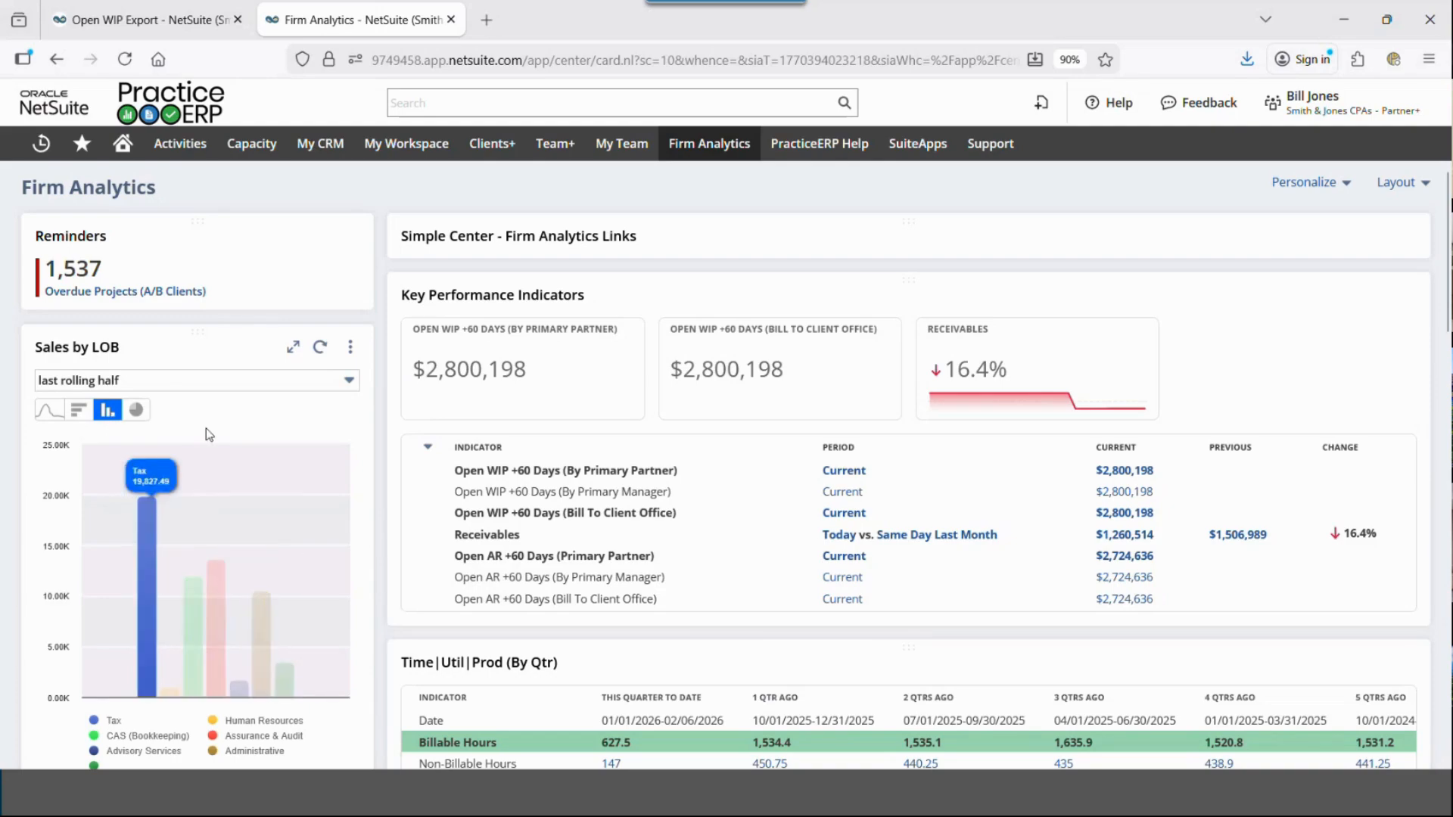
click(206, 382)
click(208, 384)
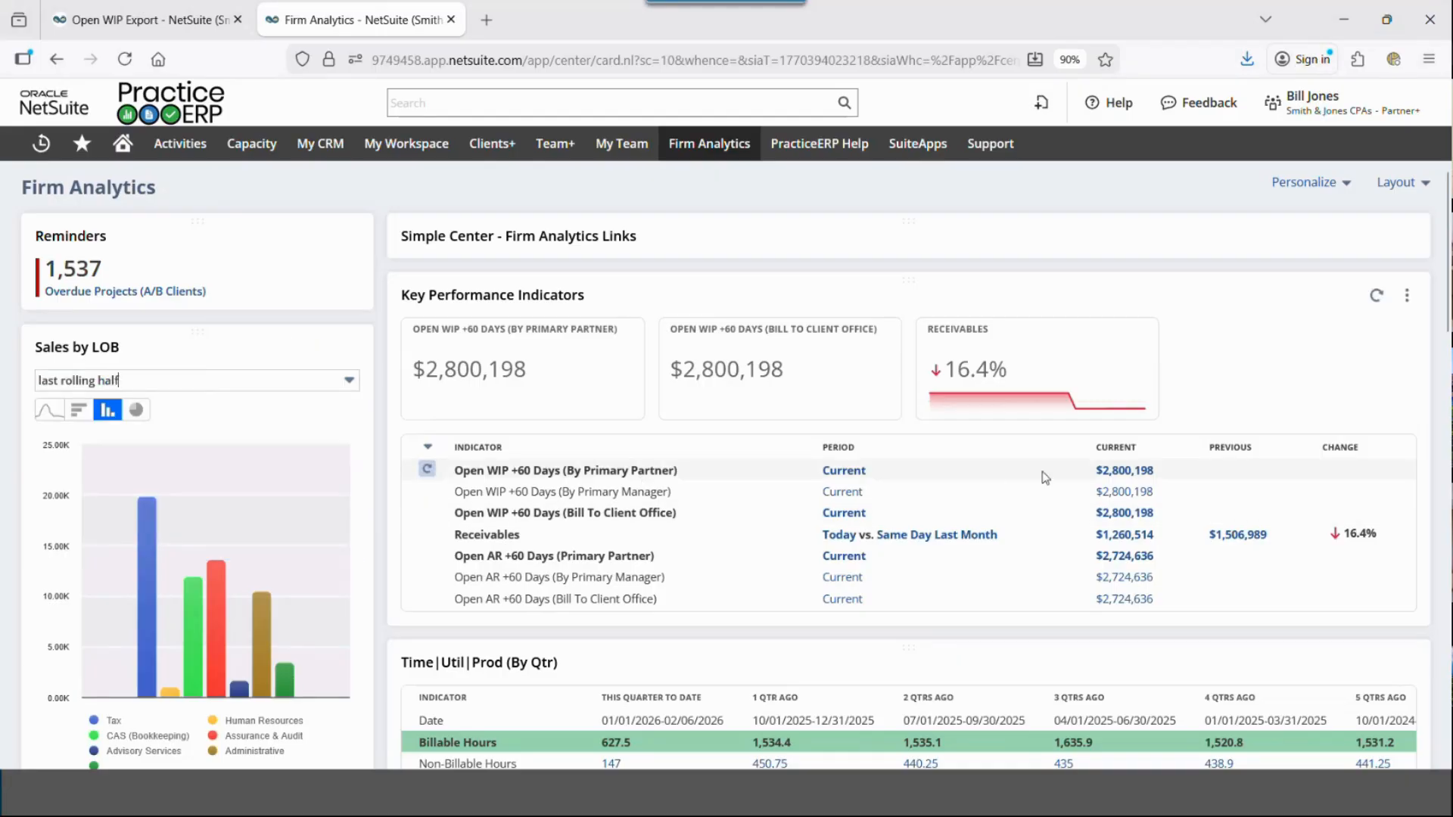
Step: View the Open WIP +60 Days (By Primary Manager) results in a separate tab and return to Firm Analytics
middle_click(1107, 493)
click(545, 29)
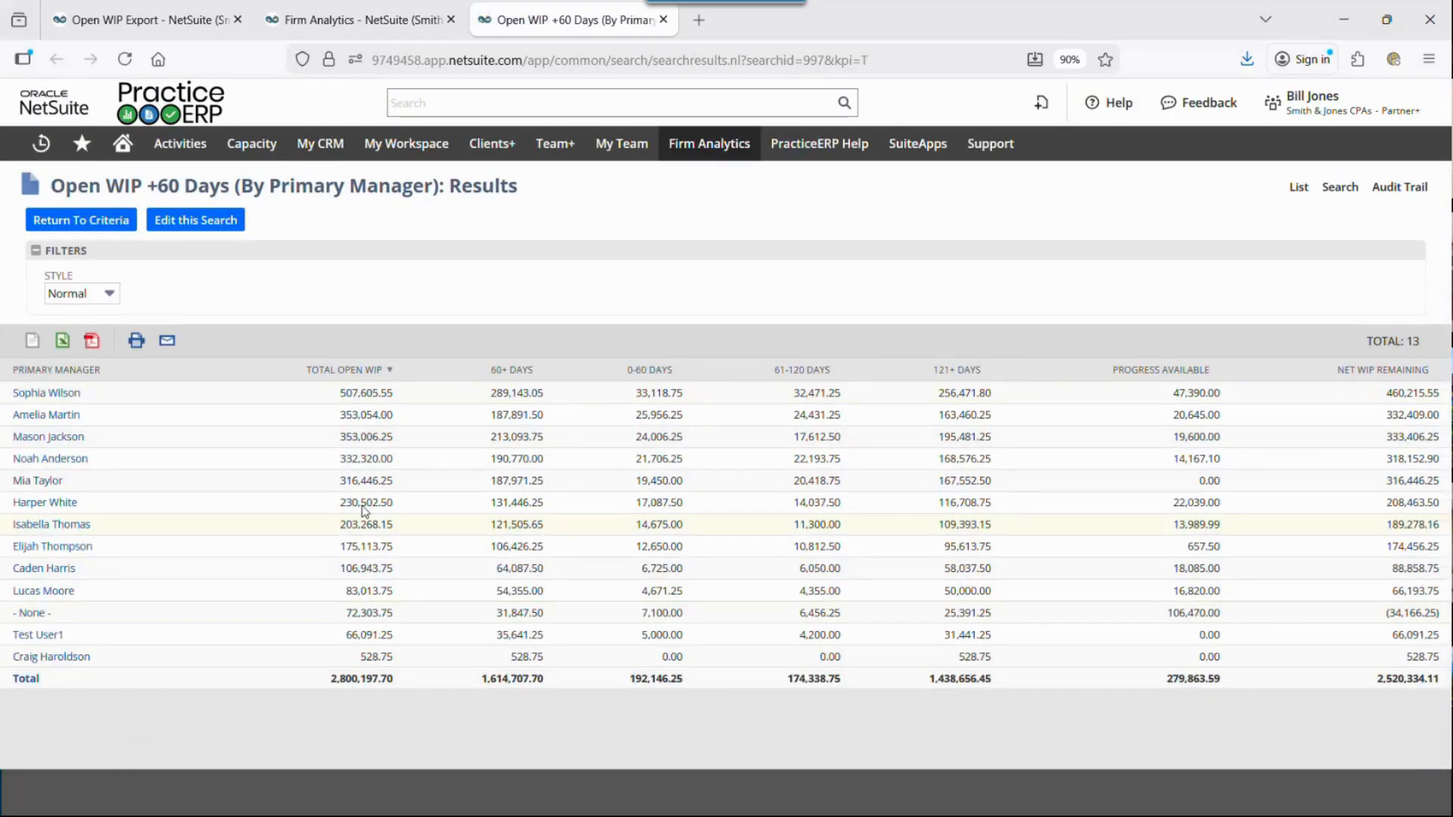
click(338, 21)
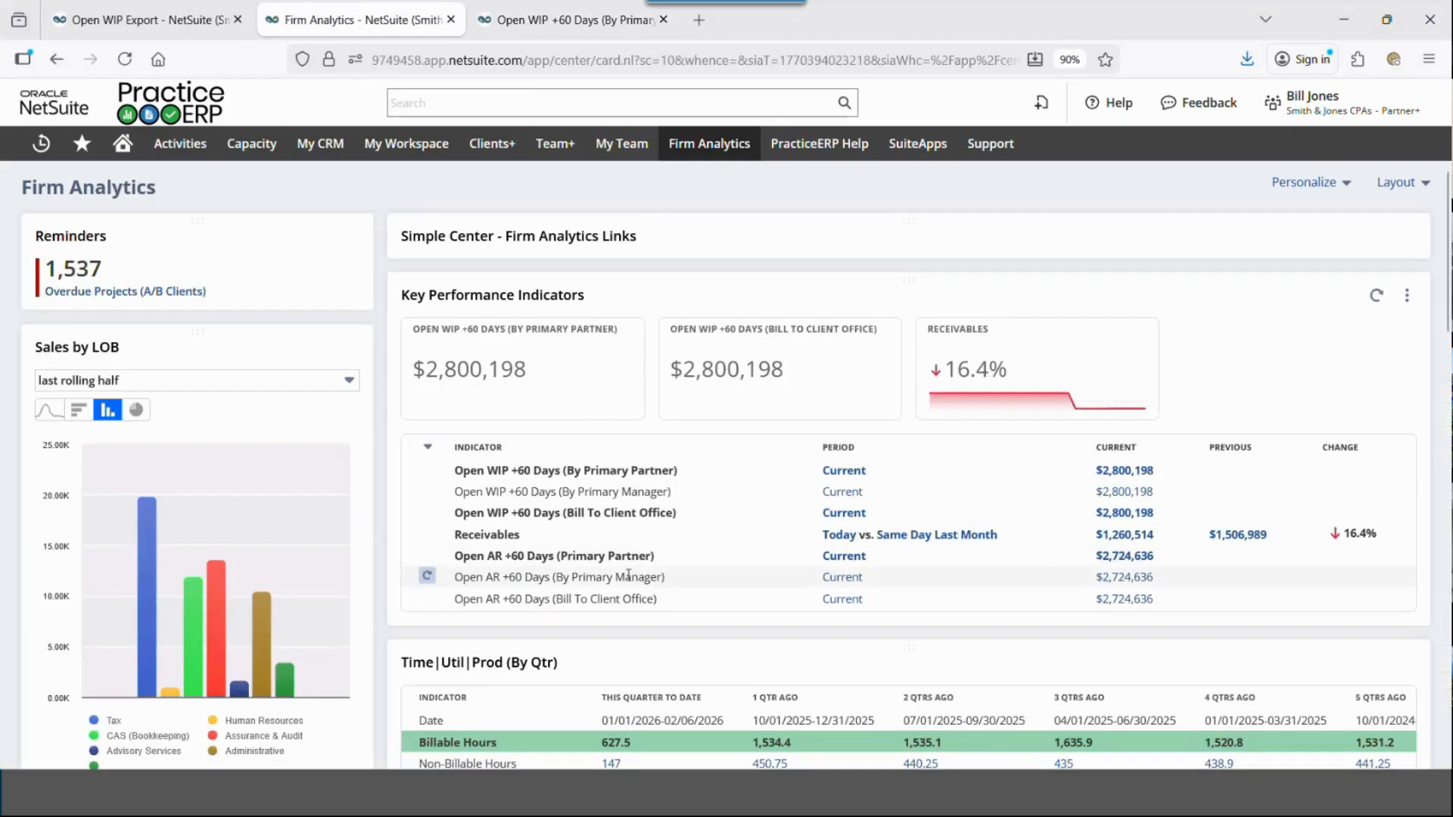
Step: Open the Open AR +60 Days (Primary Partner) results in a separate tab and examine the partners' totals
middle_click(1126, 557)
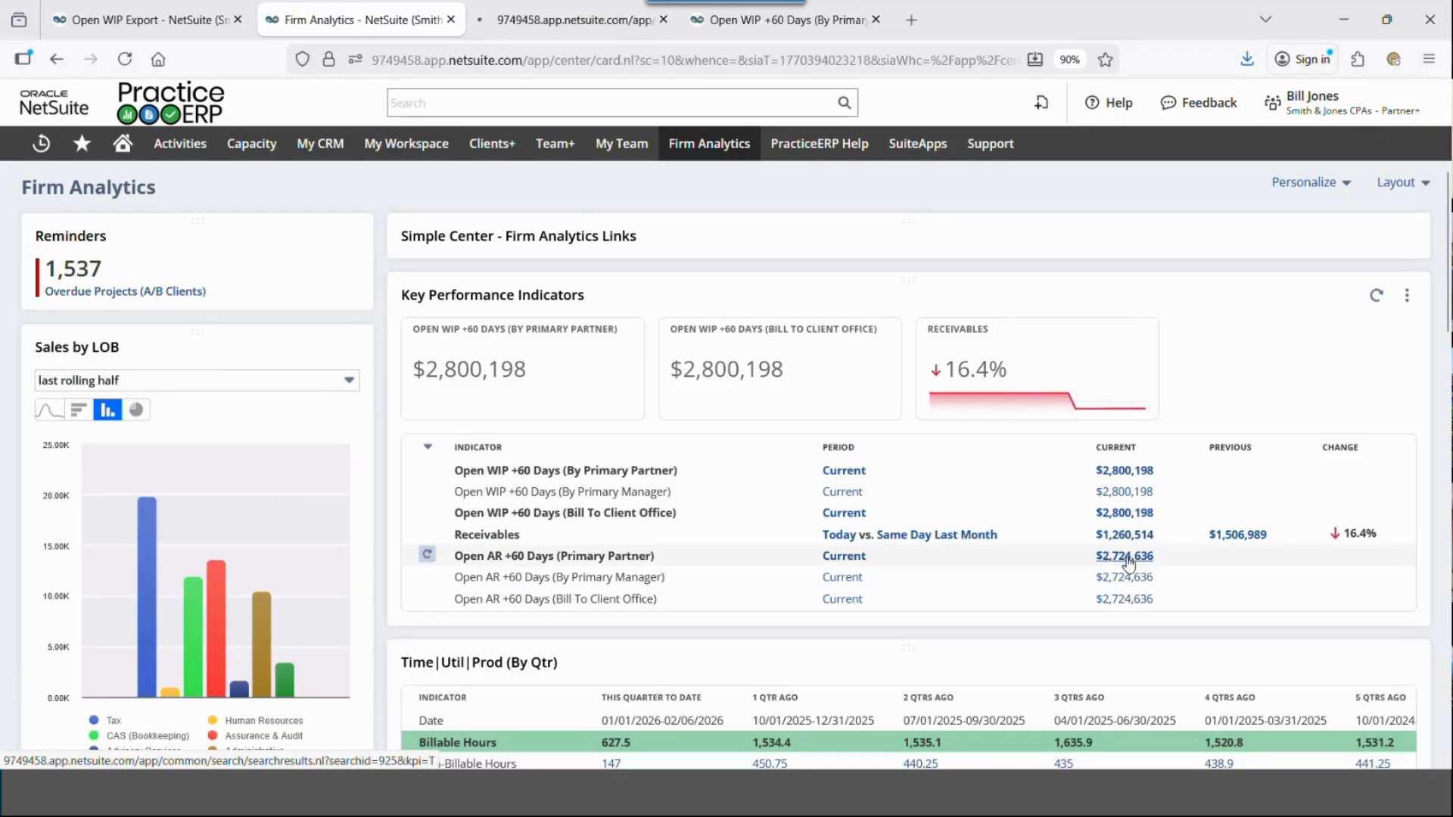
click(579, 18)
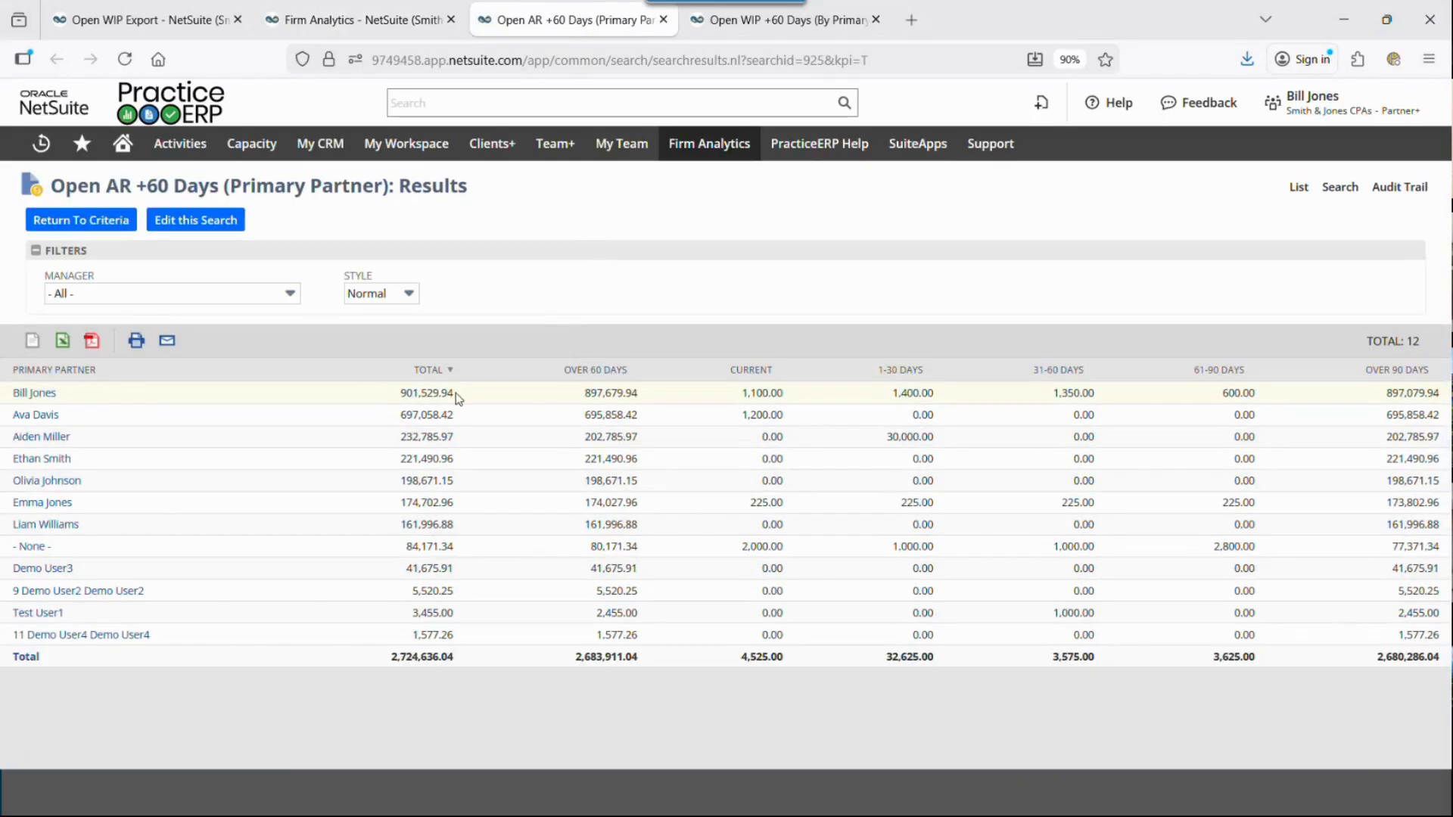
drag(456, 394, 391, 389)
drag(449, 525, 377, 525)
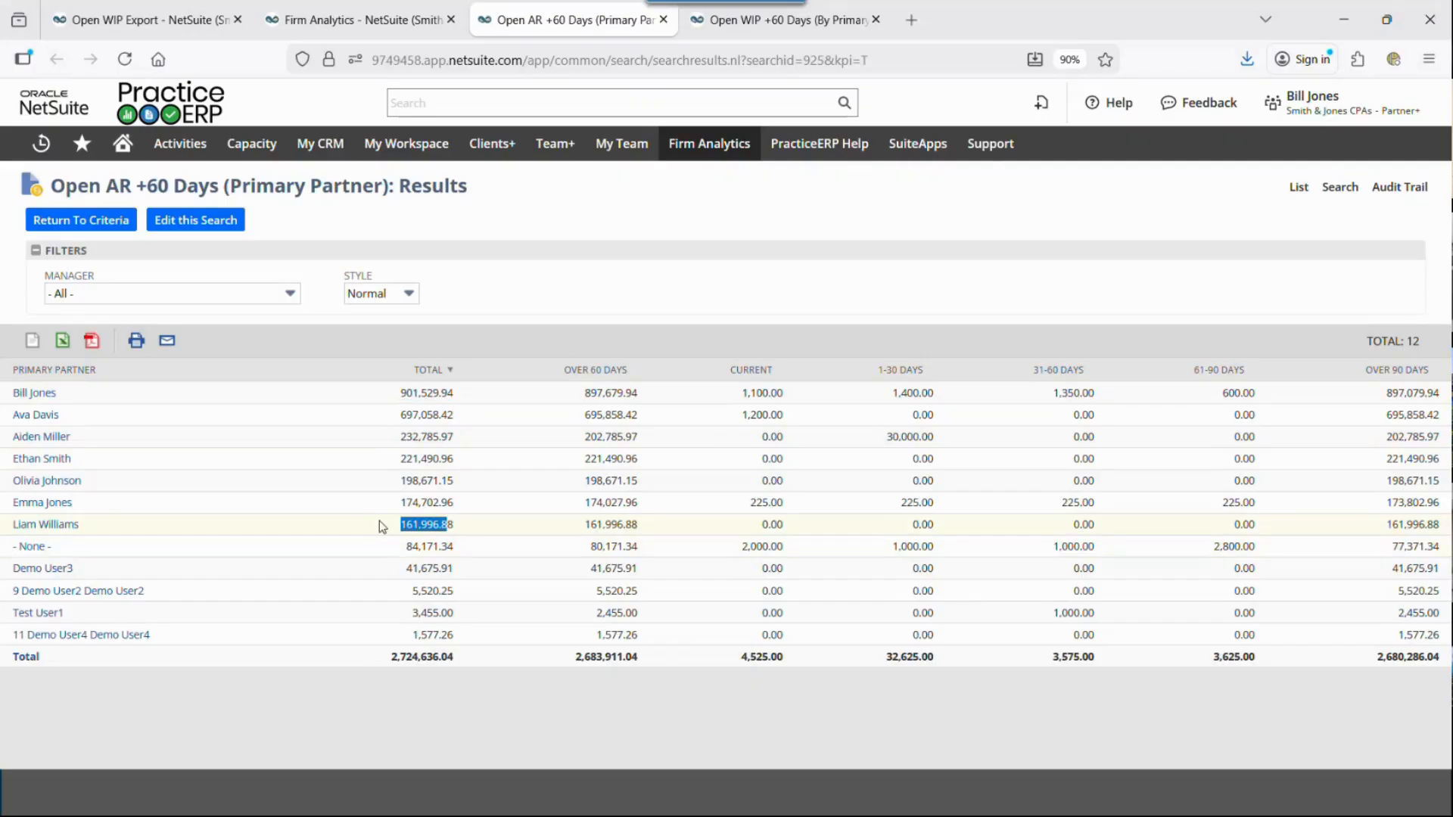
Step: Return to Firm Analytics and review the quarterly Time|Util|Prod and Bill WIP|Real|GP tables down to Billed WIP & Realization by Partner
click(356, 23)
scroll(622, 391, down, 3)
scroll(622, 390, down, 1)
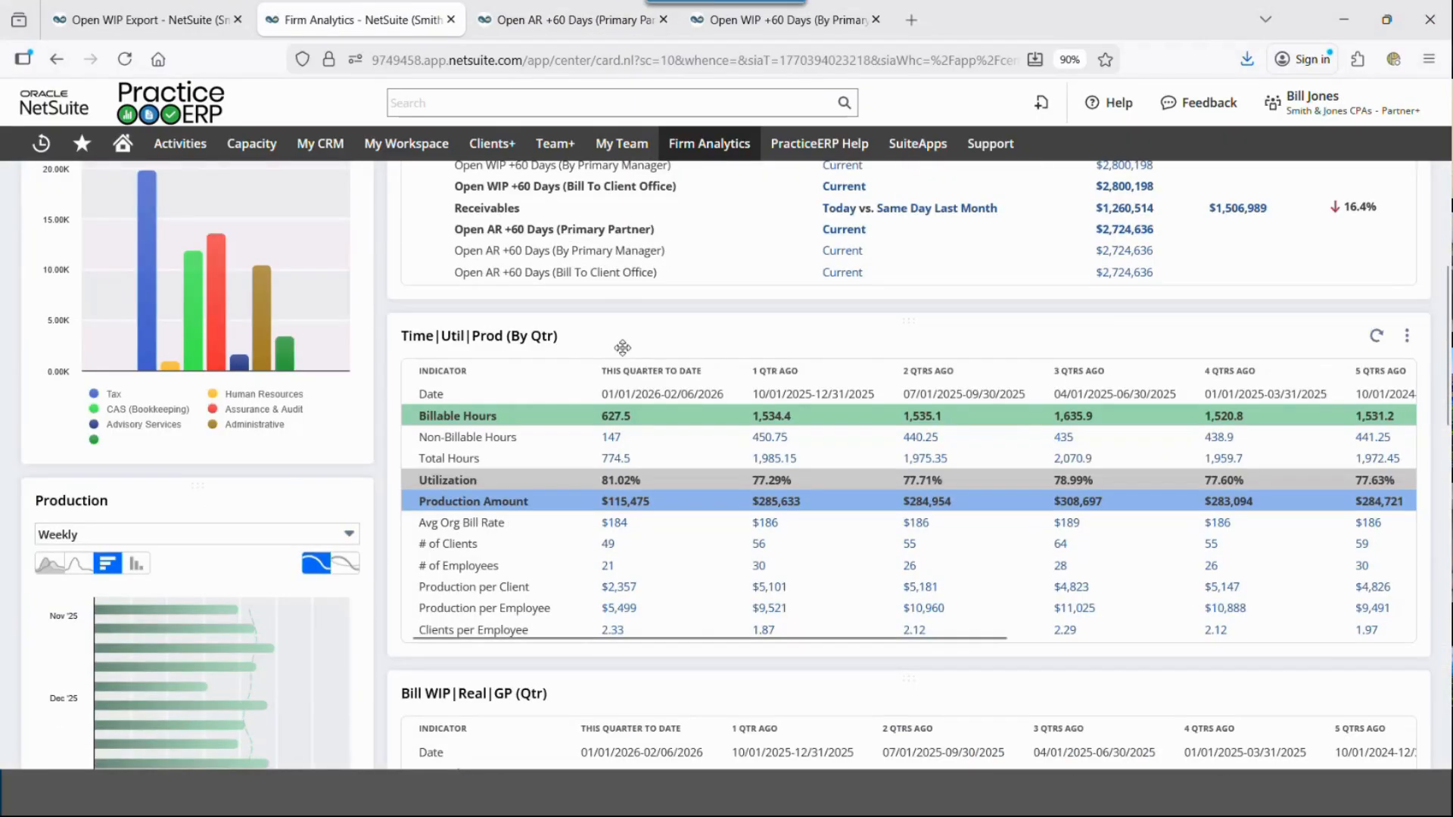
scroll(575, 393, down, 4)
scroll(541, 439, down, 4)
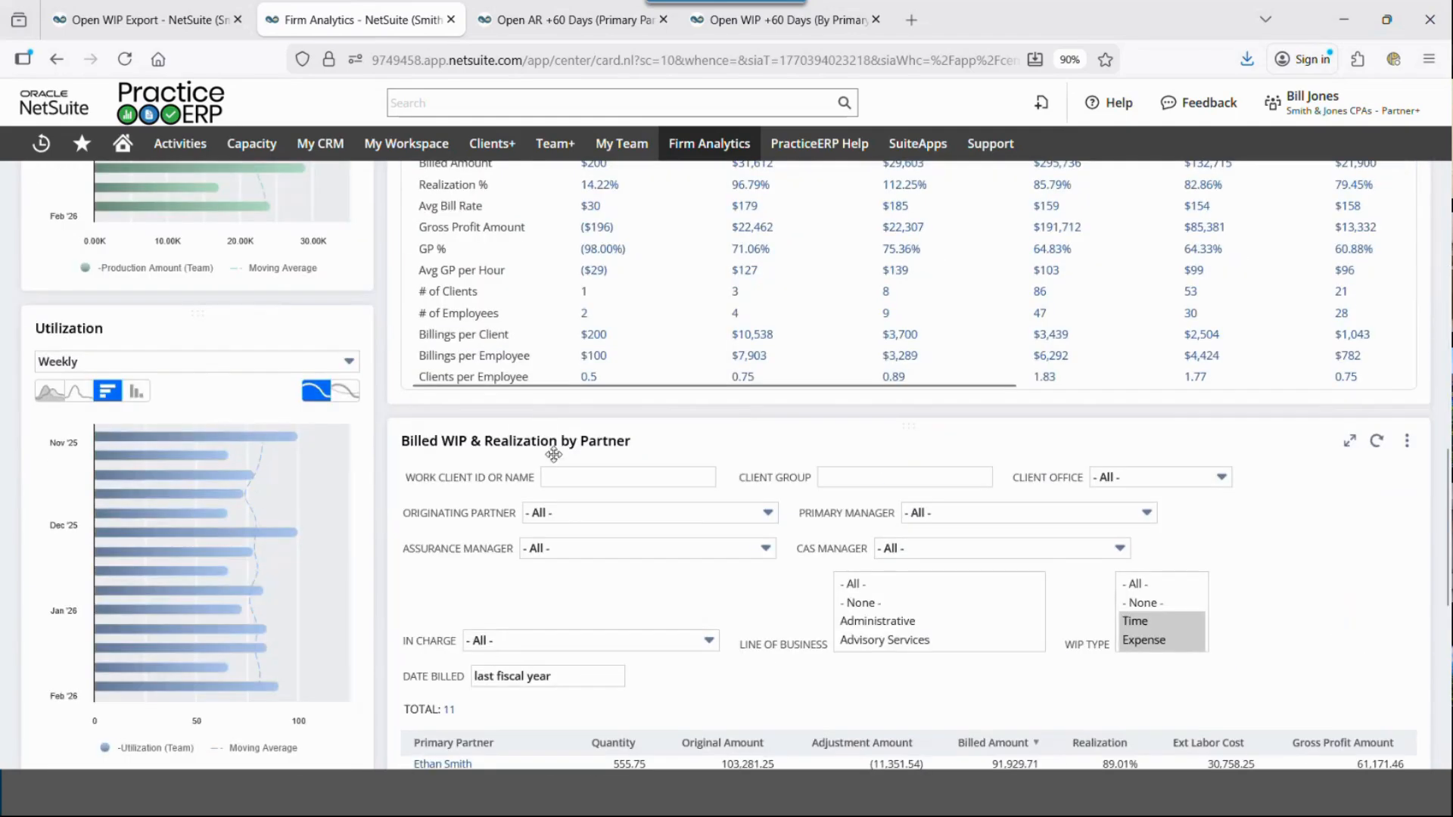
Step: Review the Billed WIP & Realization by Partner list and the production figures across all quarters in Time|Util|Prod (By Qtr)
scroll(552, 462, down, 3)
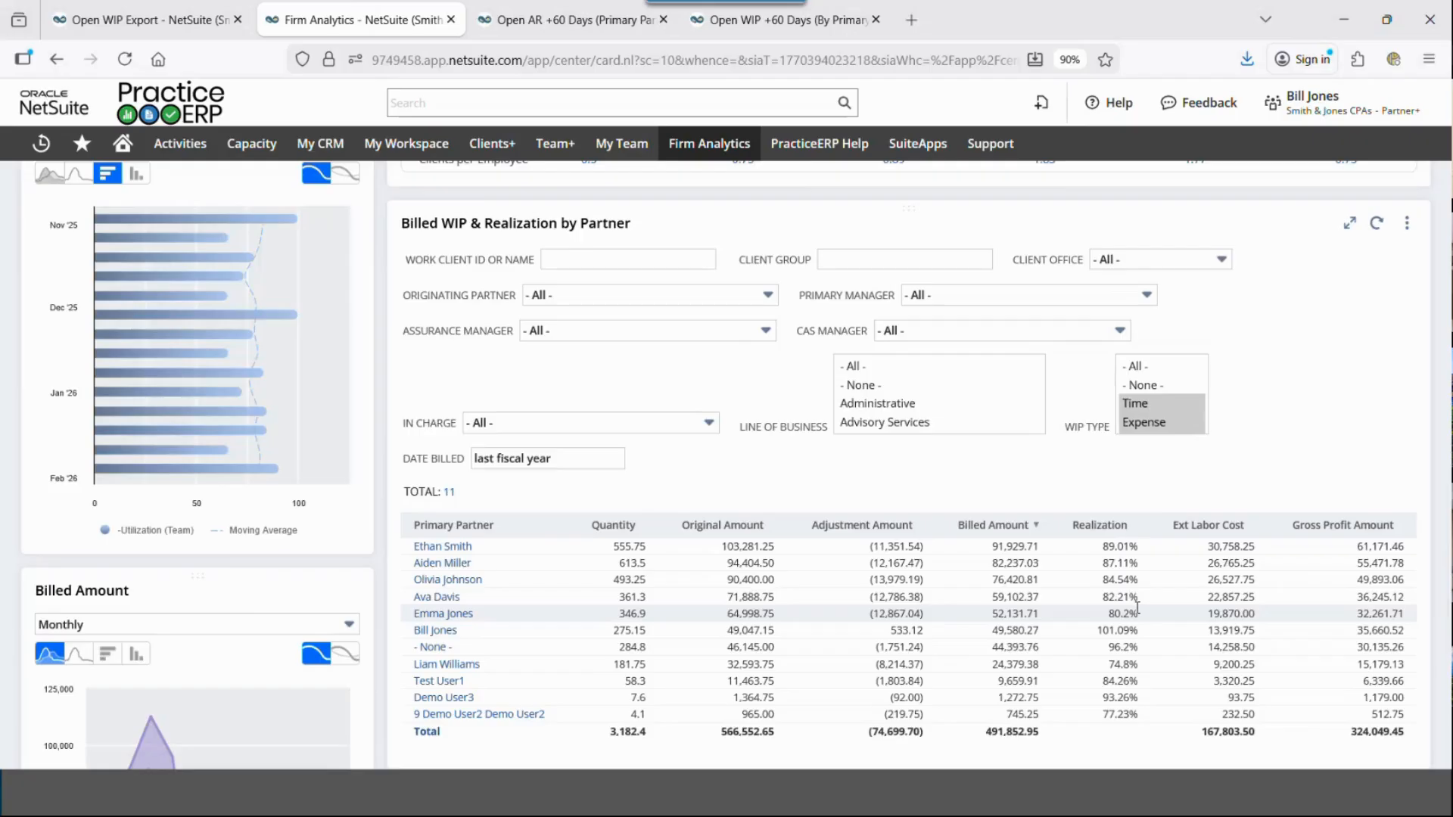
scroll(1133, 597, up, 15)
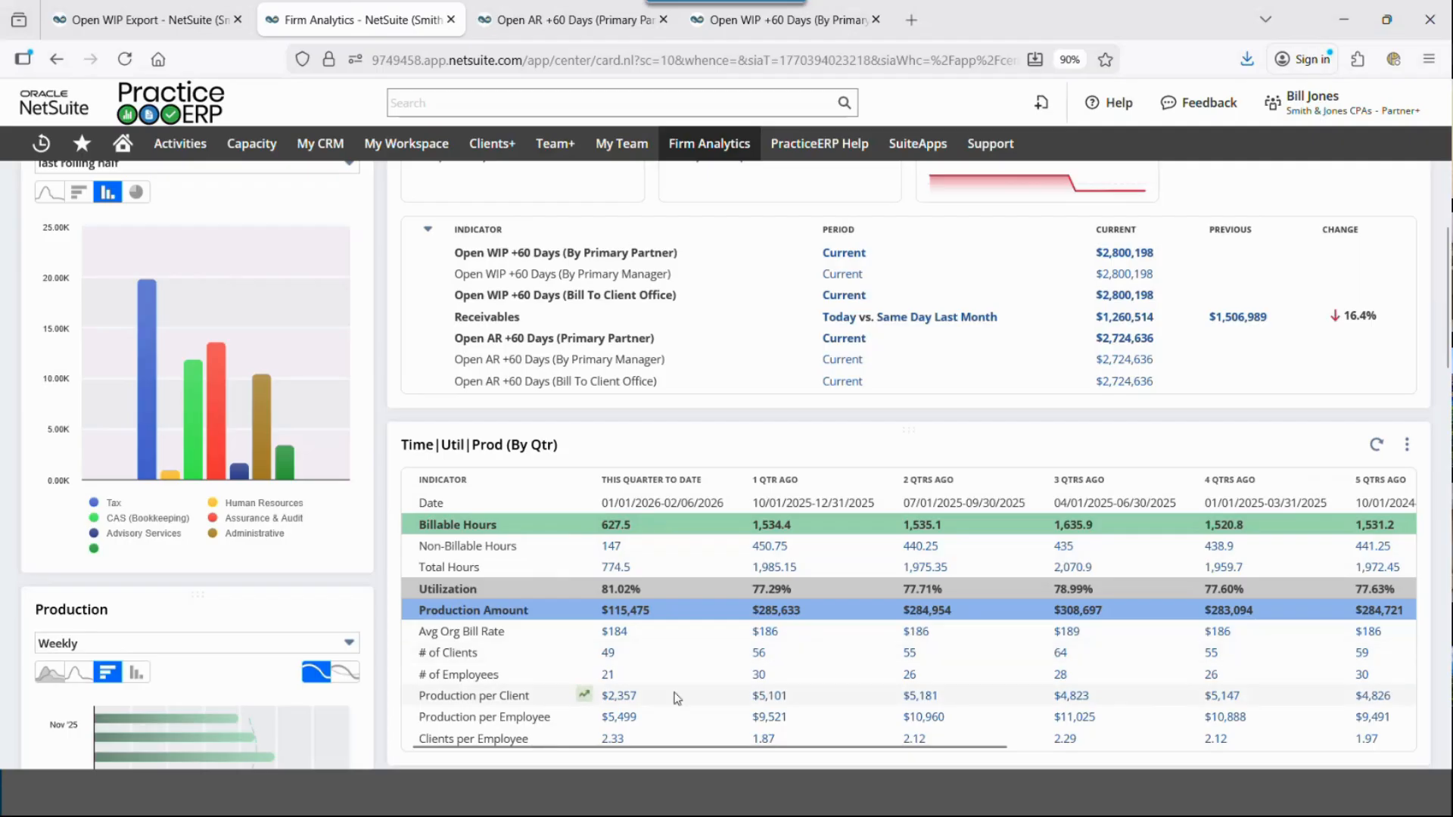
drag(663, 697, 599, 718)
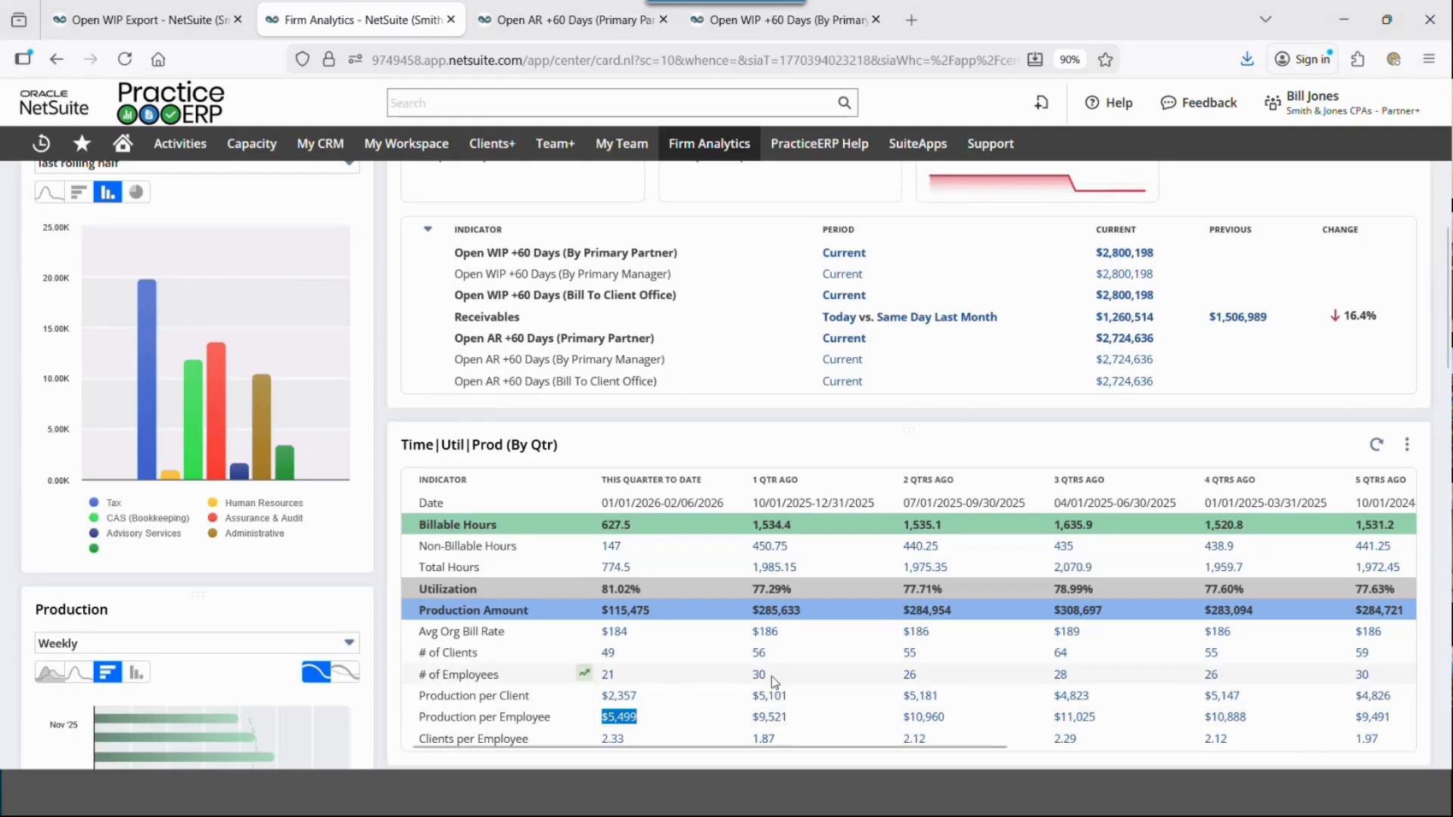
scroll(761, 685, down, 2)
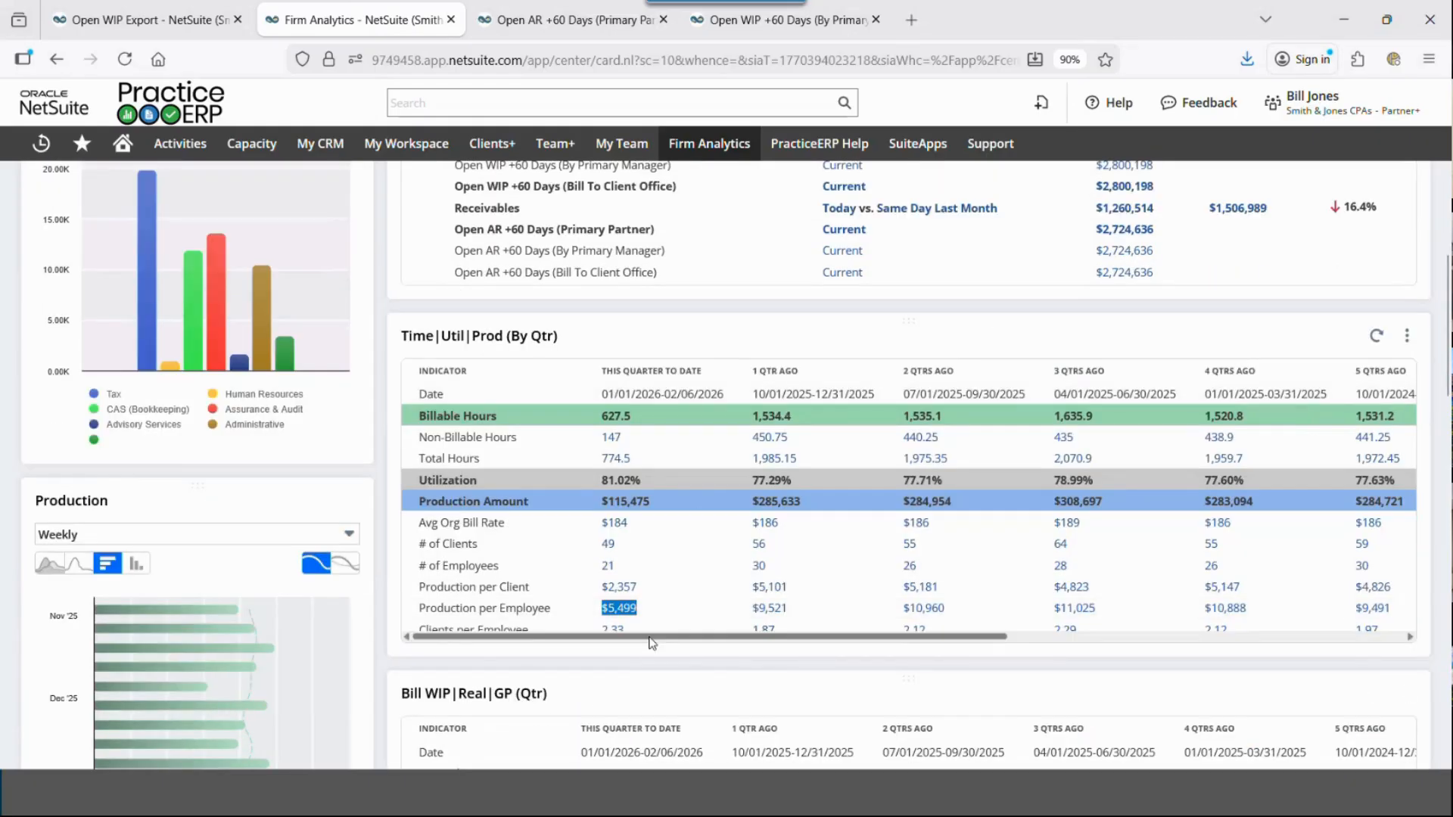
drag(656, 641, 1062, 679)
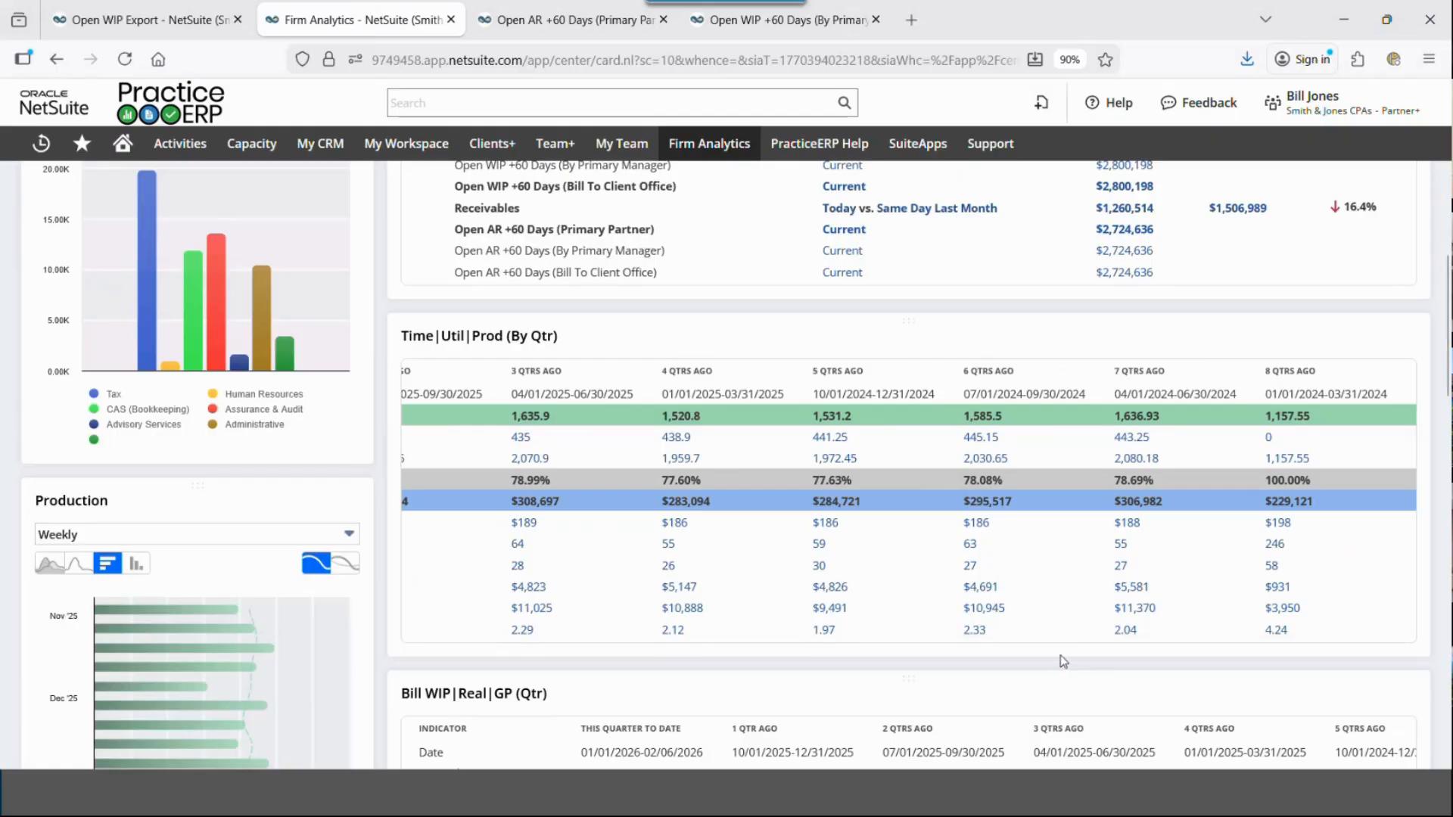
drag(1018, 640, 525, 659)
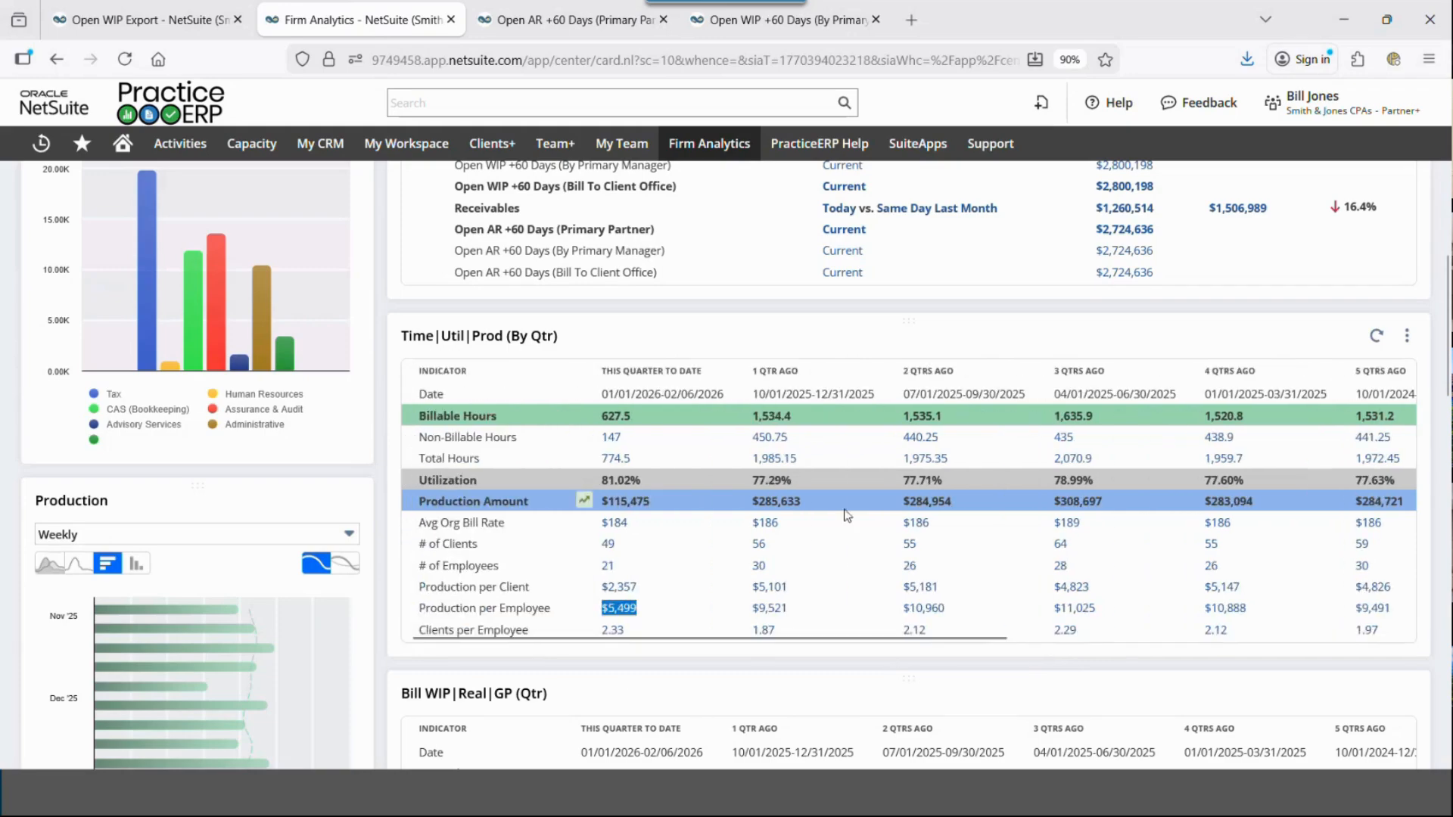
Step: Examine the available Firm Analytics report links, from Projects and Open WIP through Realization & GP, Billings and Payments
scroll(846, 512, up, 5)
mouse_move(712, 153)
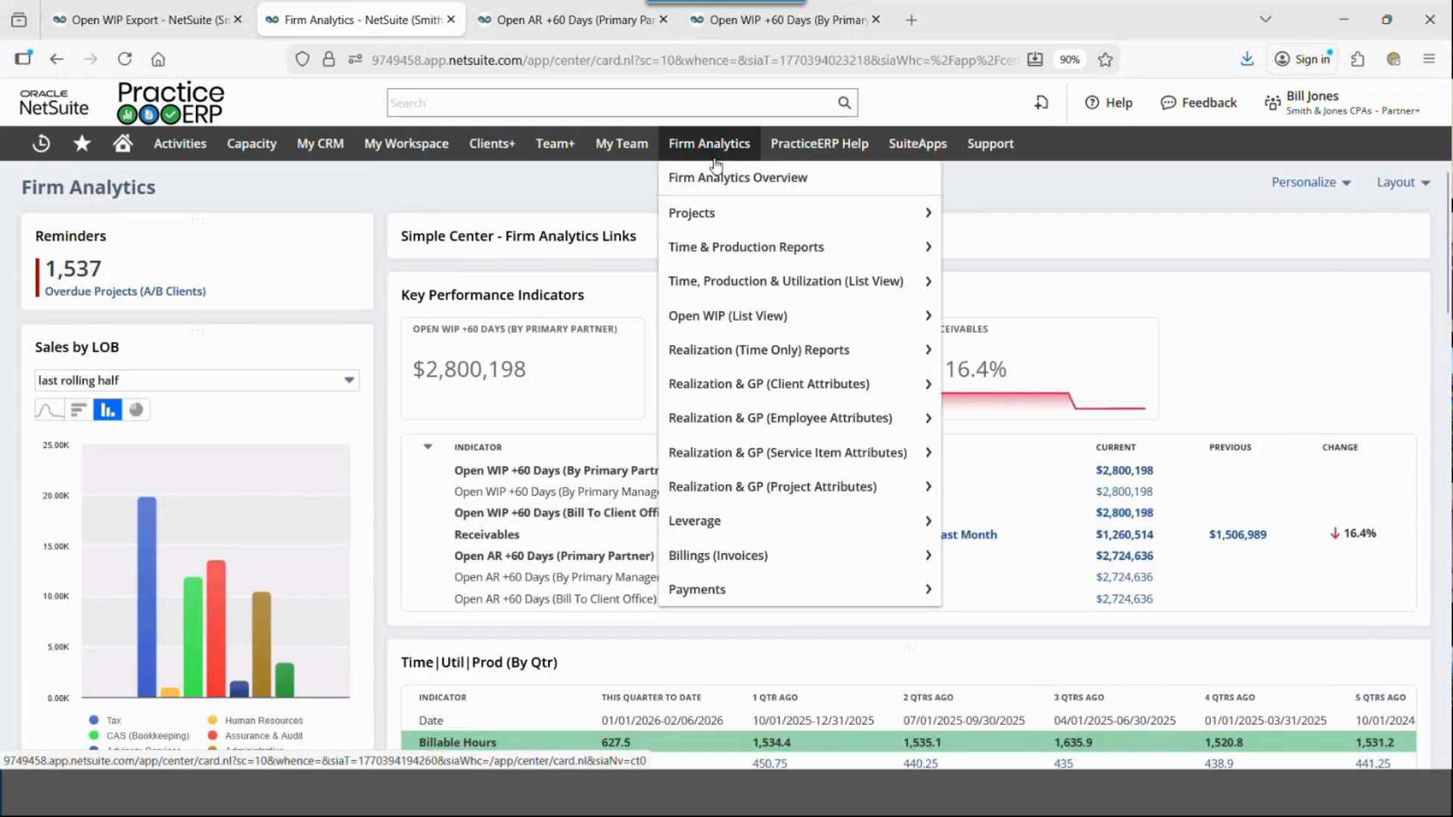
mouse_move(899, 530)
mouse_move(975, 529)
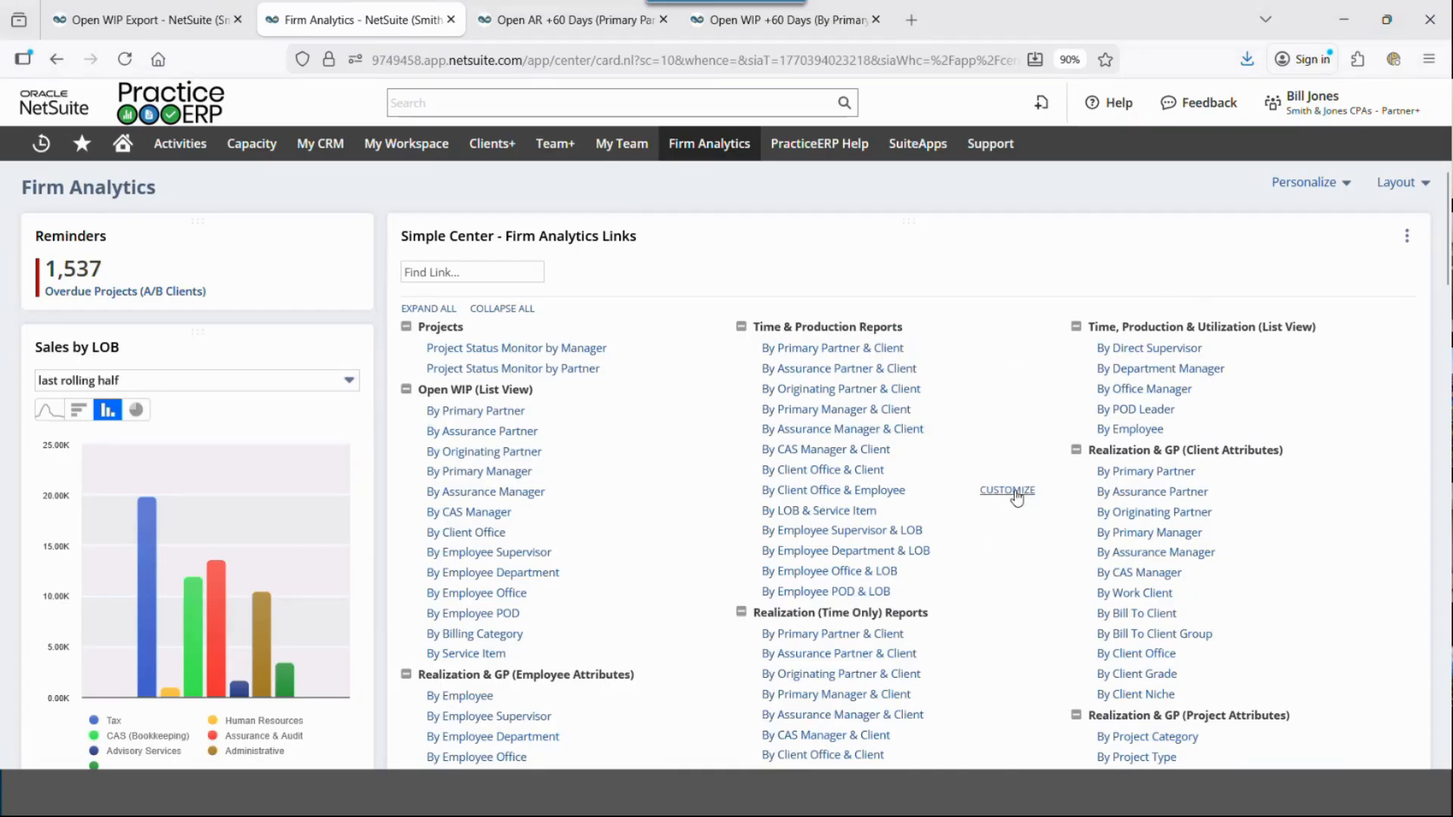
scroll(1012, 522, down, 3)
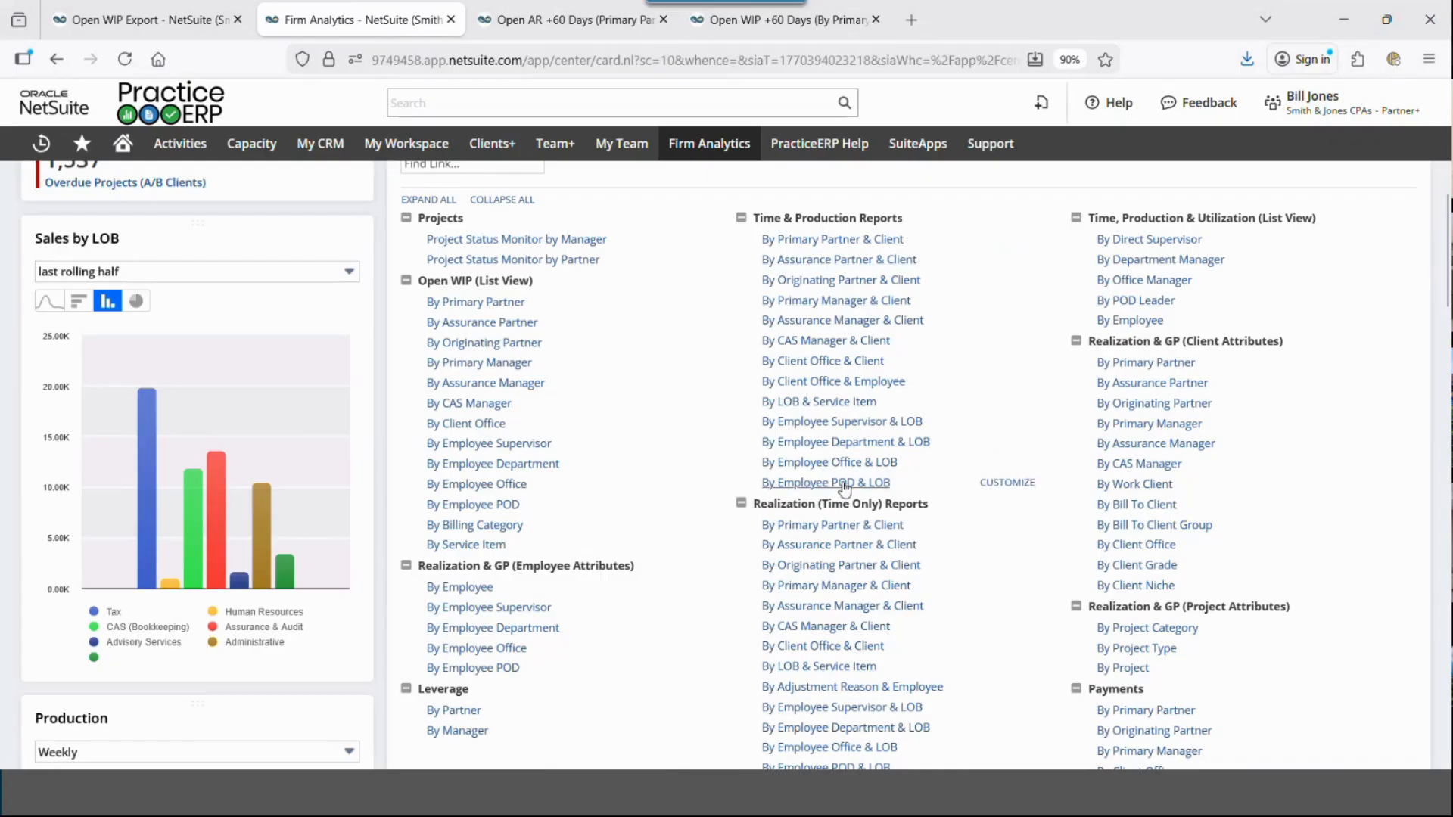
scroll(1143, 412, down, 6)
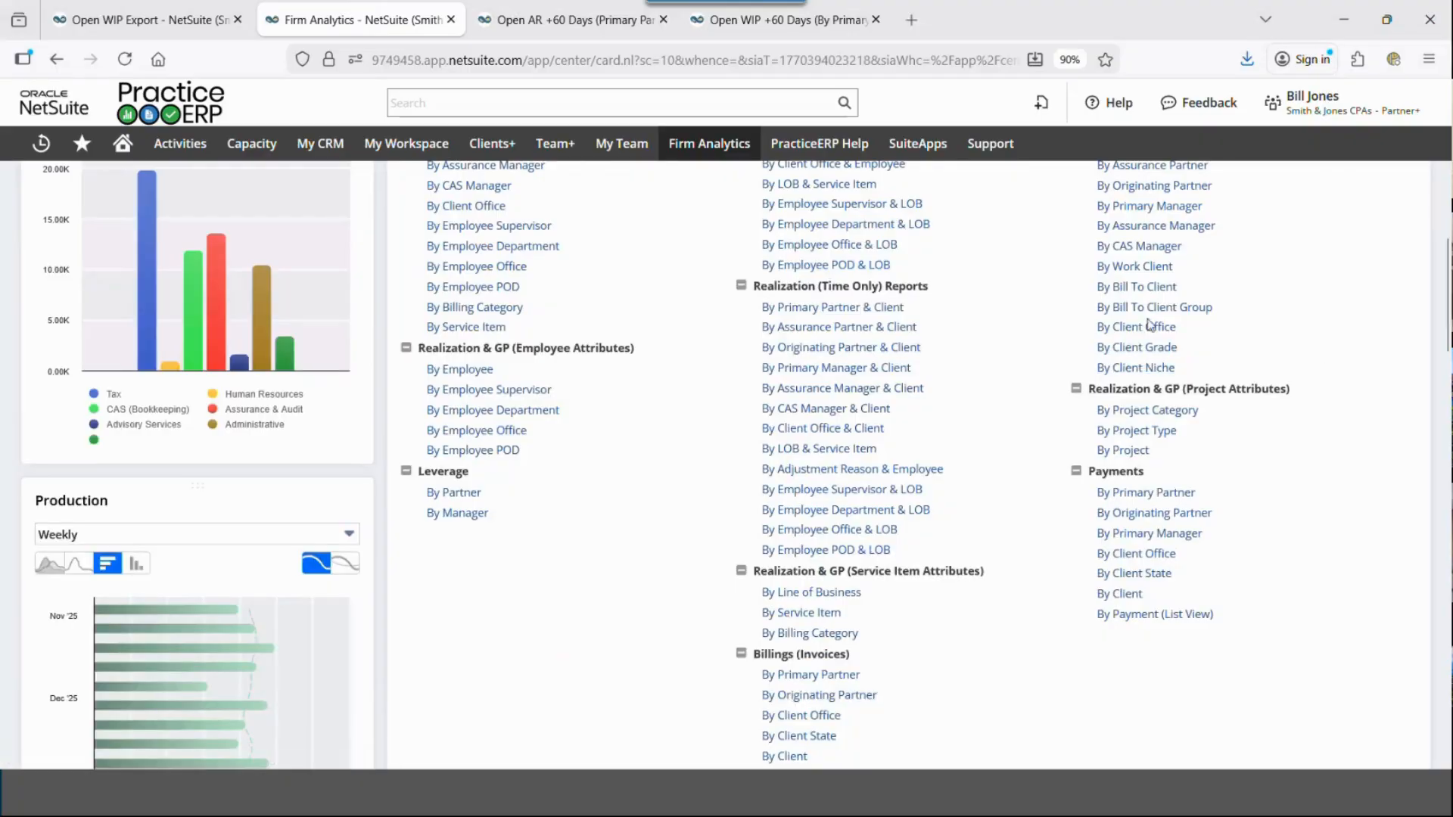
Step: Open the Realization & GP report By Client Niche in a separate tab, filter Date Billed to last fiscal year, and collapse the filters
middle_click(1139, 371)
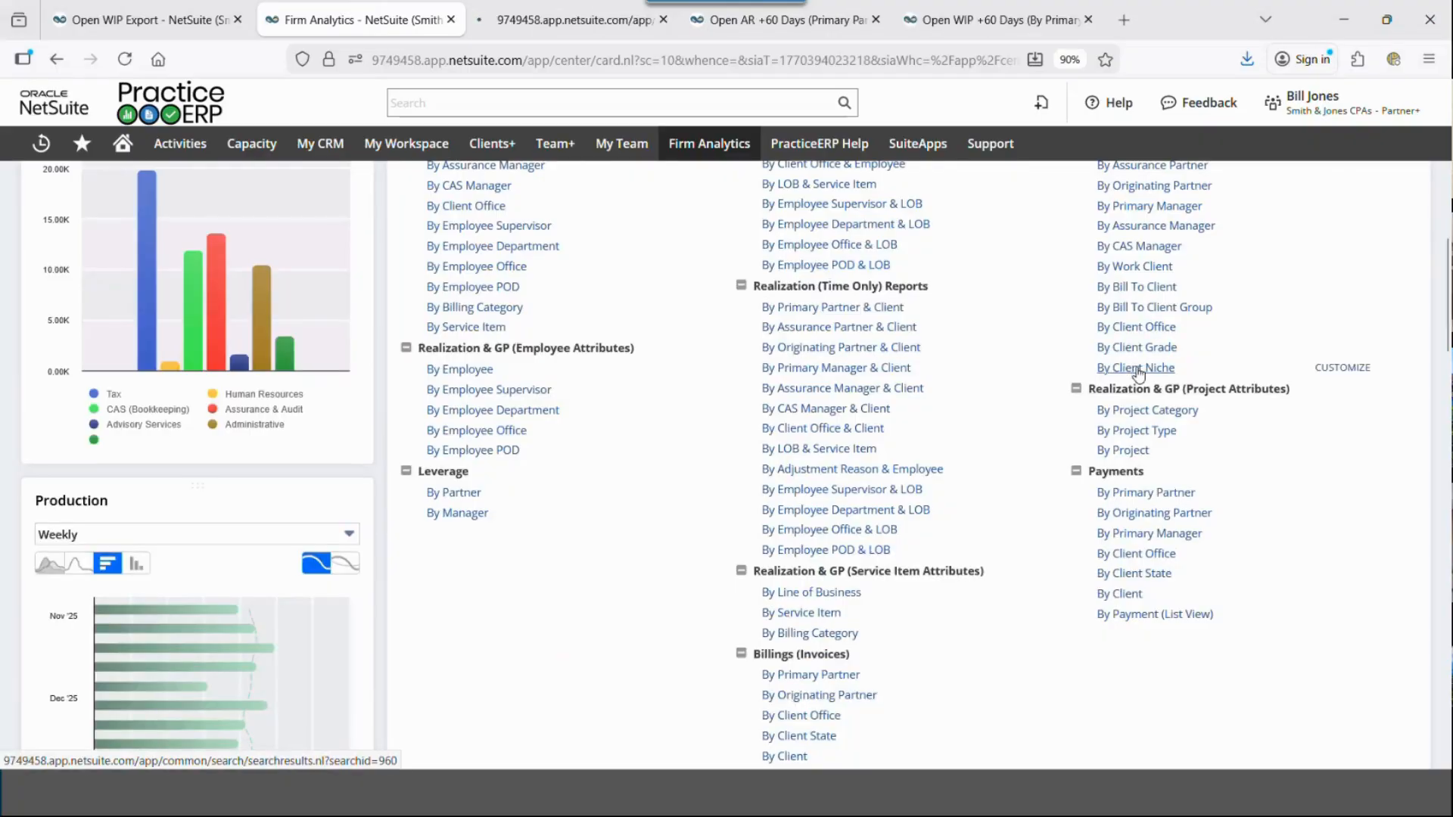
click(575, 22)
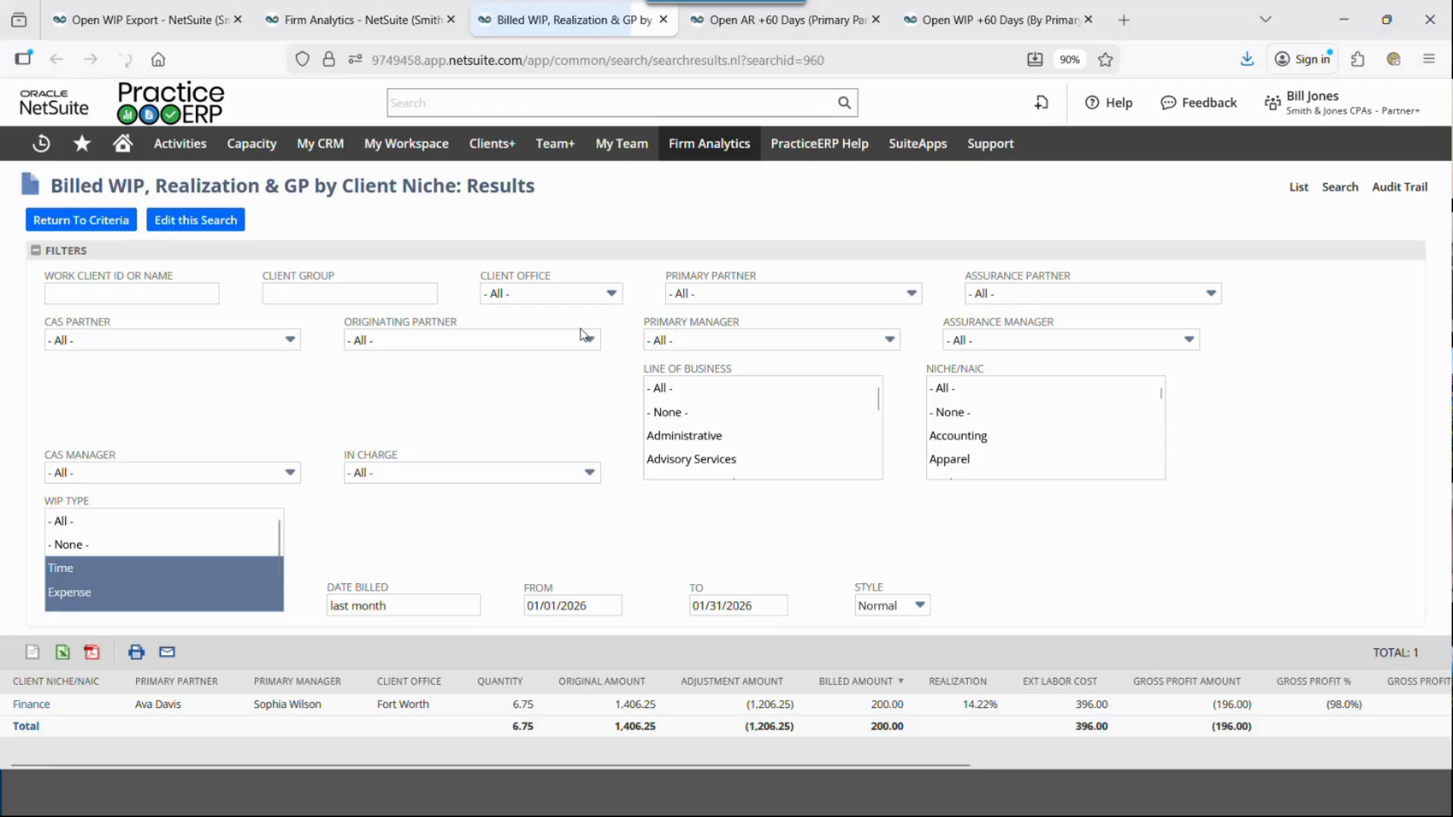
click(418, 608)
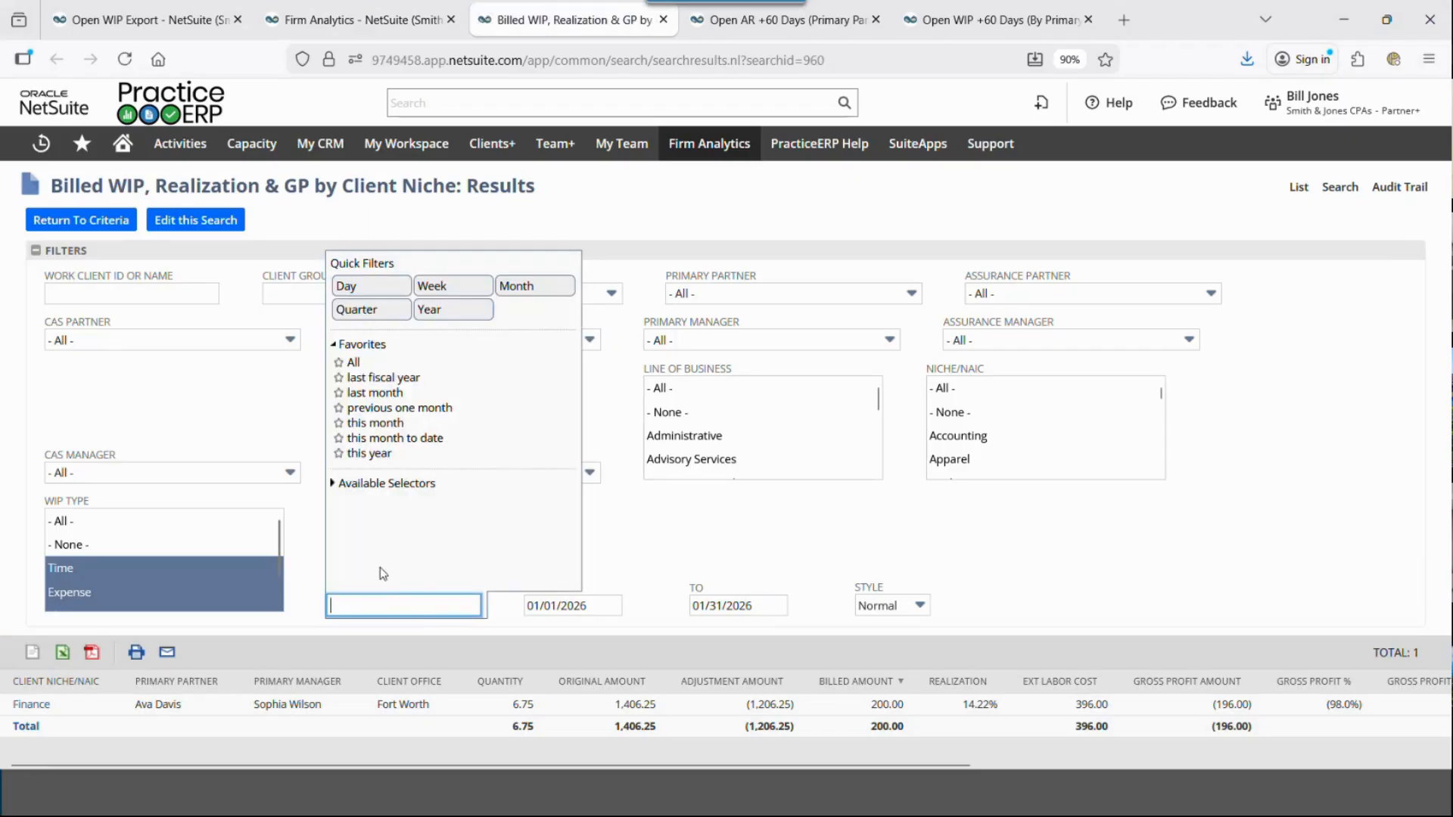
click(421, 378)
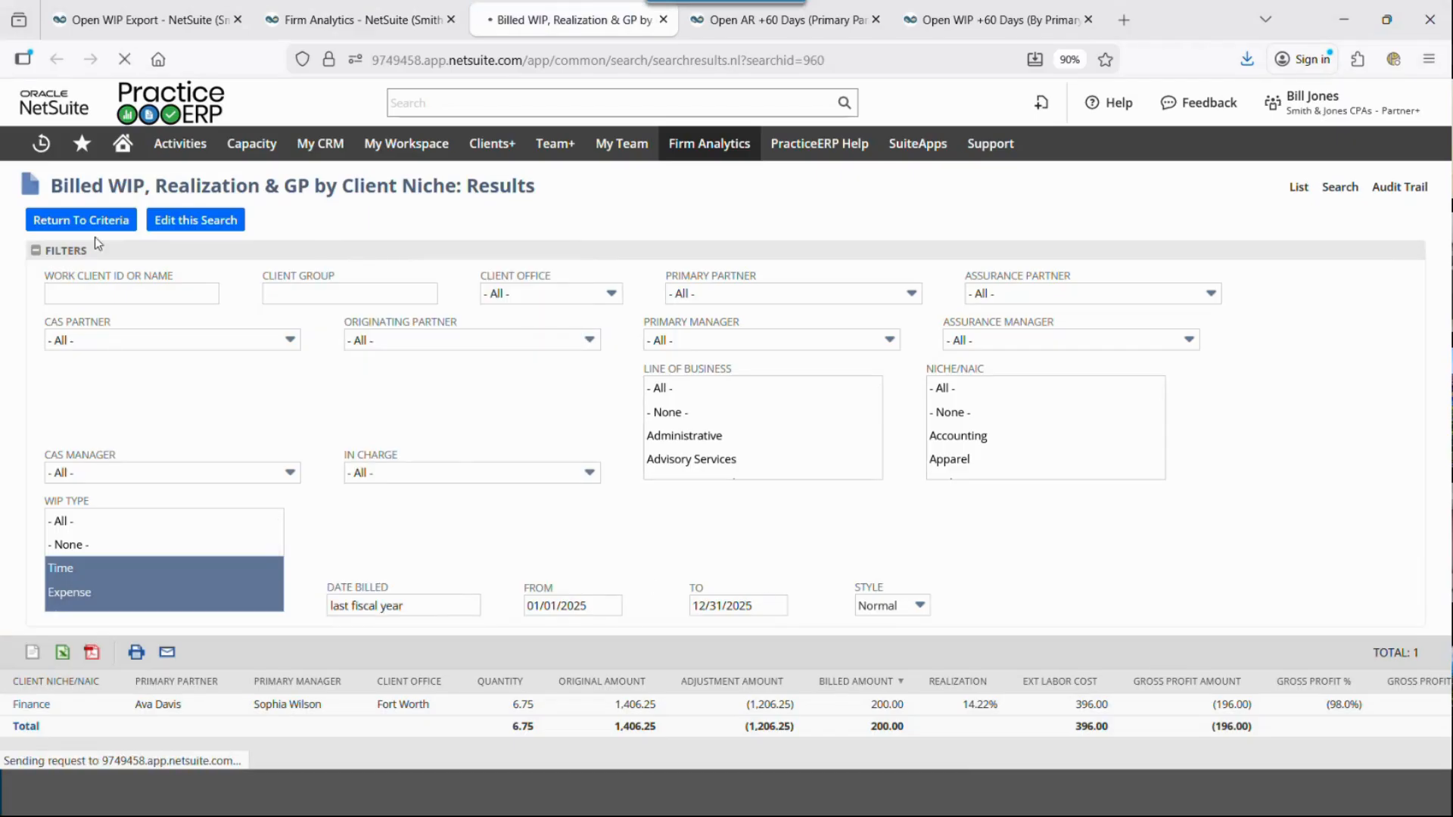
click(35, 252)
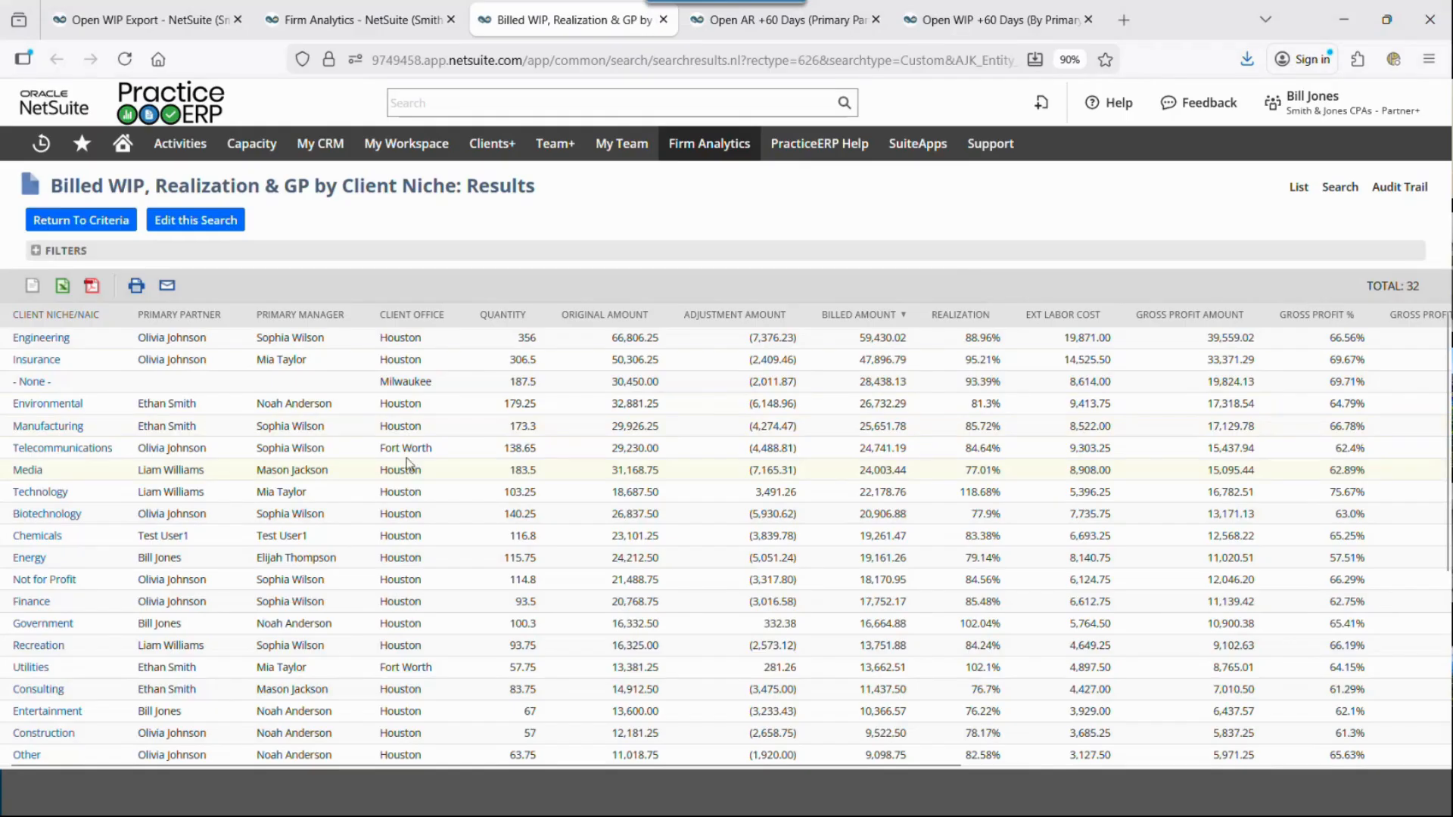
Step: Return to Firm Analytics, collapse its report links portlet, and close the Open AR +60 Days and Open WIP +60 Days tabs
click(715, 159)
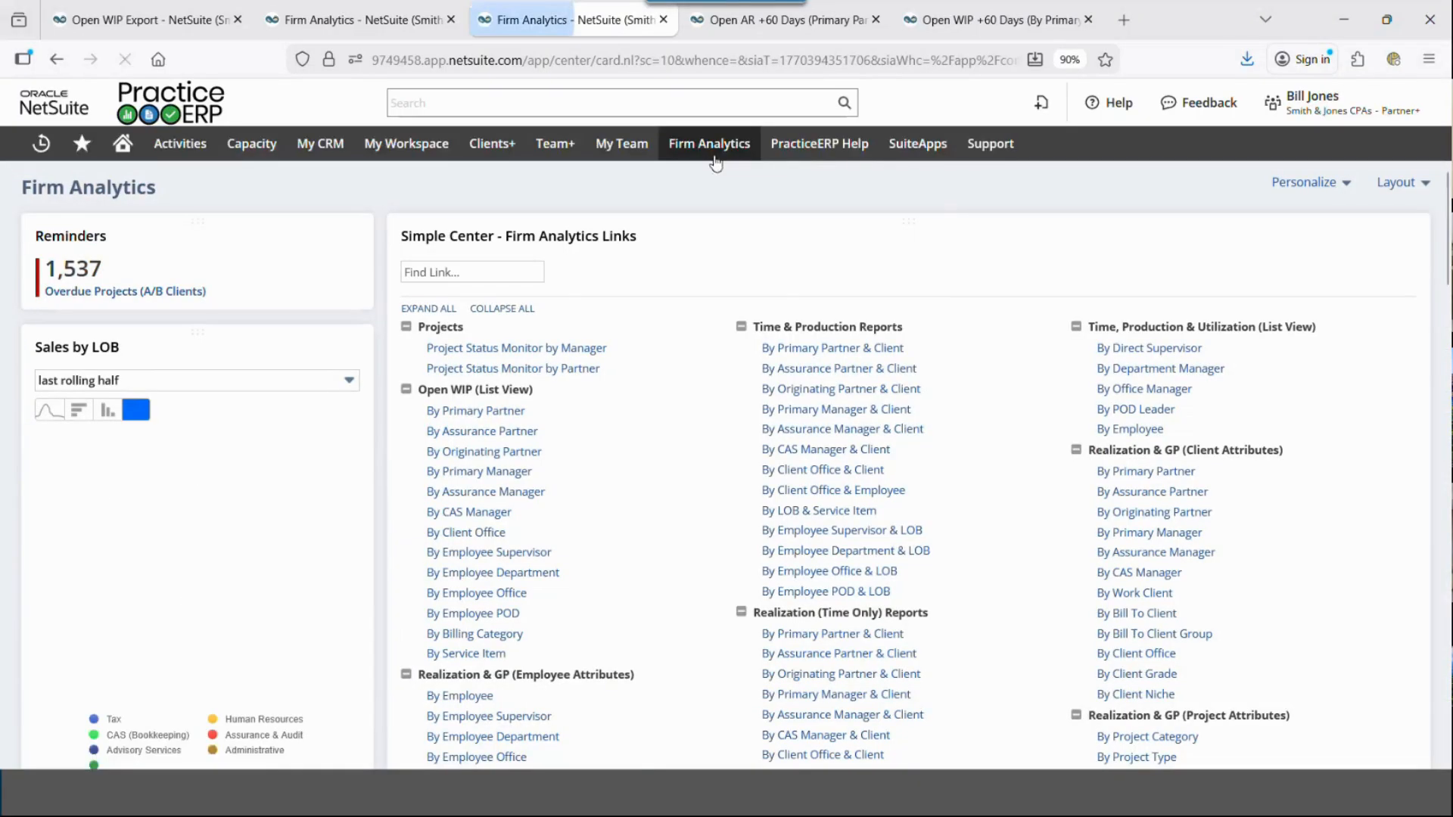
mouse_move(715, 161)
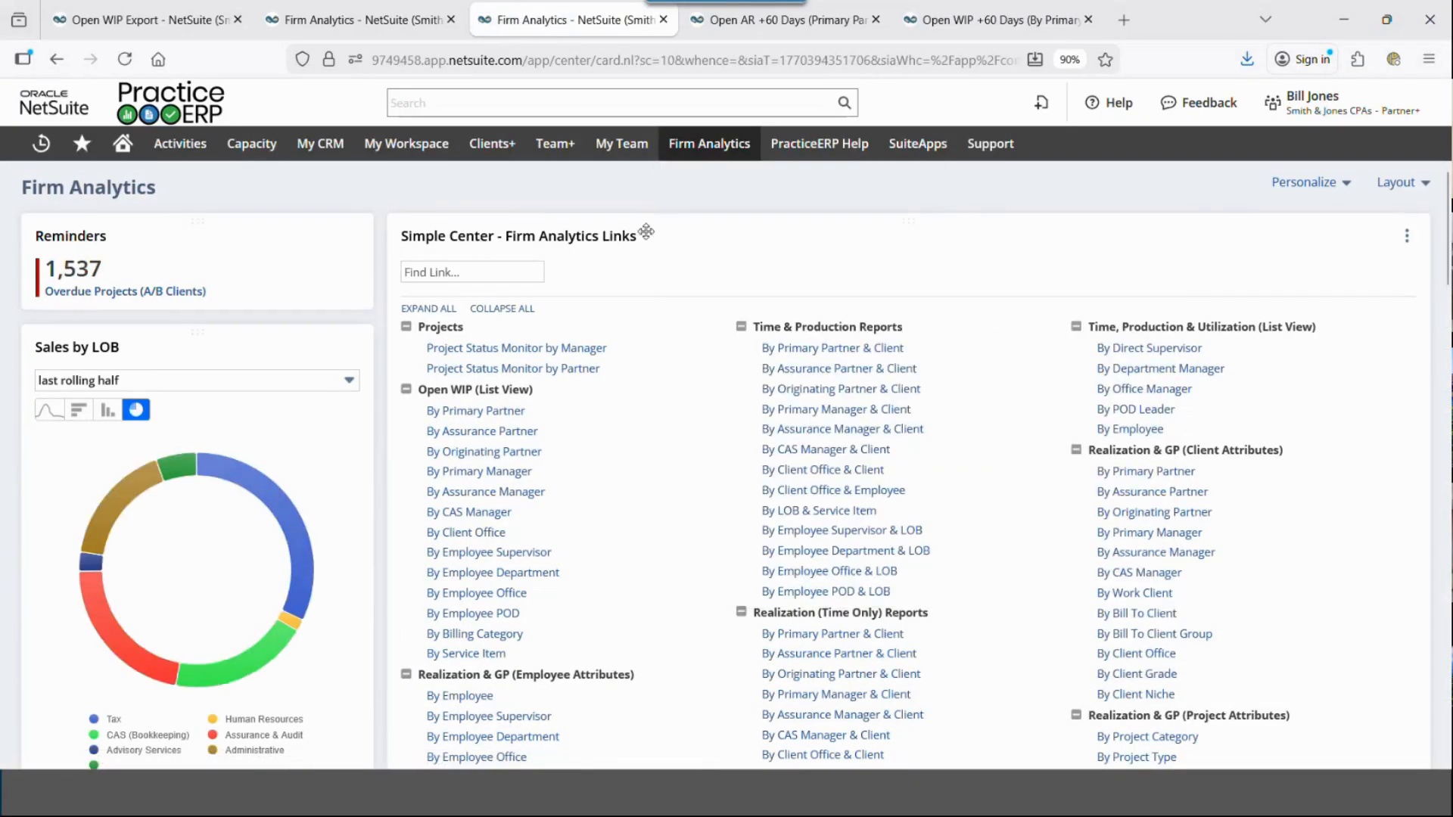
double_click(728, 229)
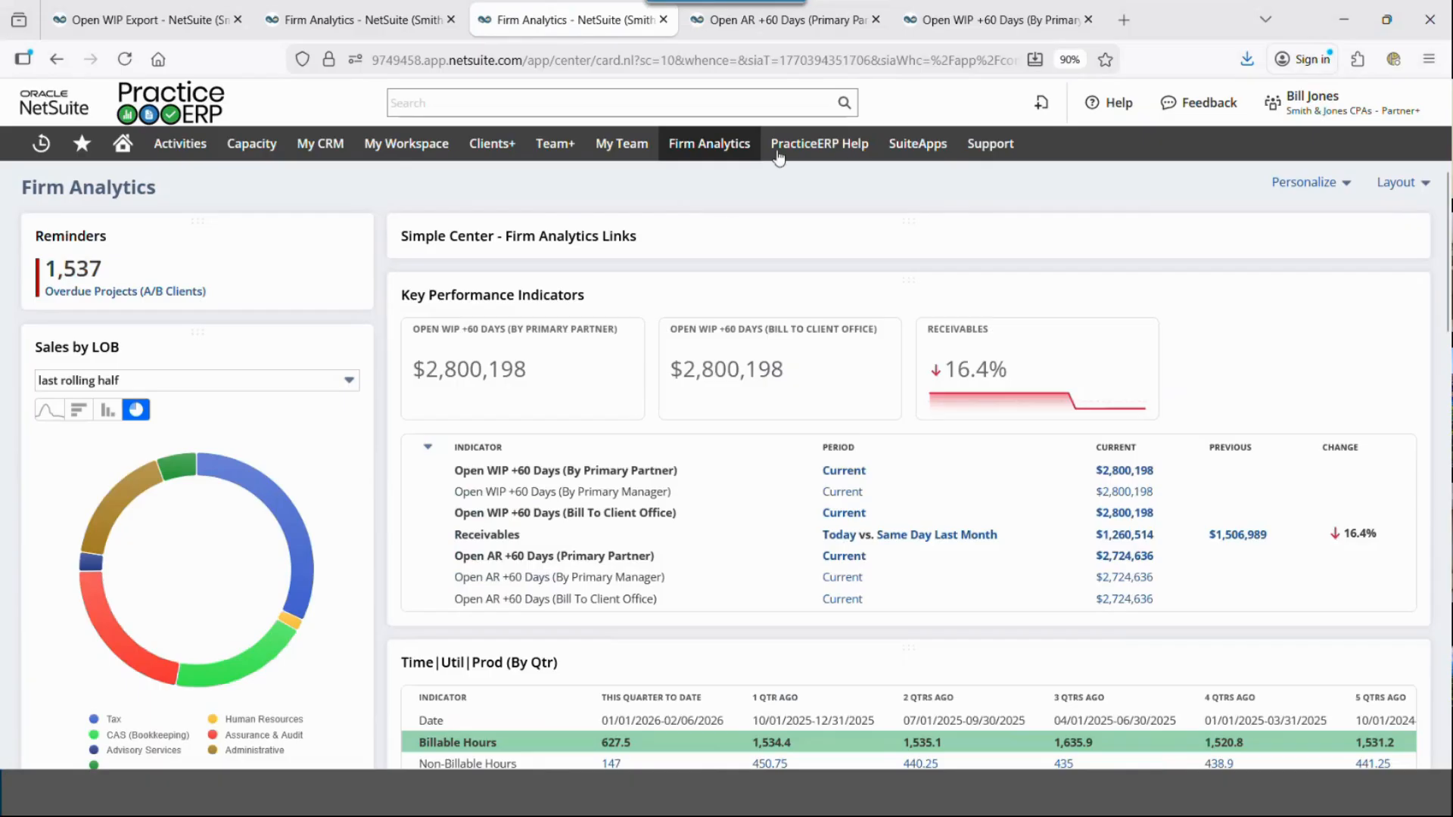
click(867, 33)
click(876, 19)
click(876, 19)
key(alt+Tab)
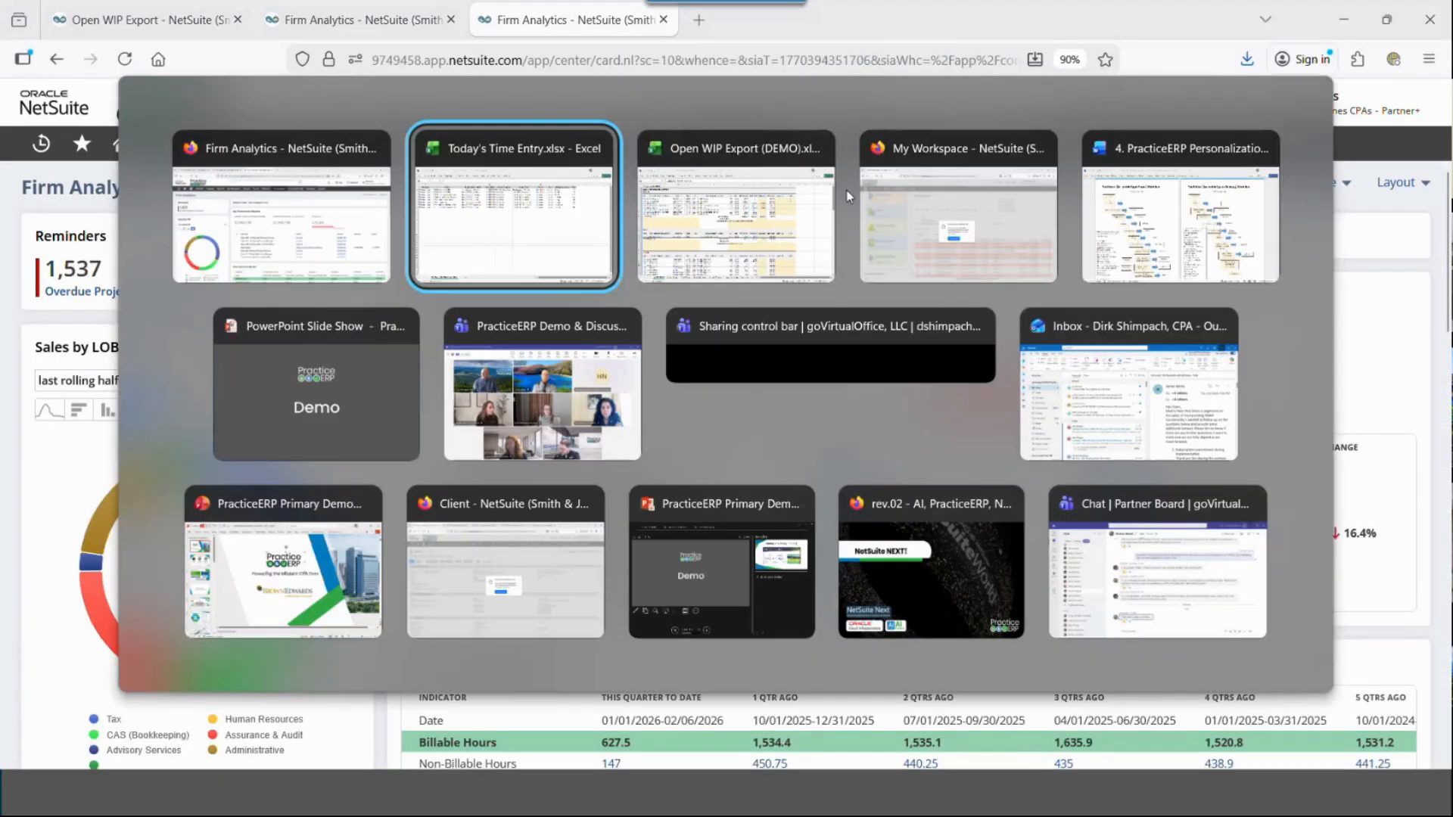
key(alt+Tab)
key(alt+Tab)
key(alt+Tab)
key(alt+Tab)
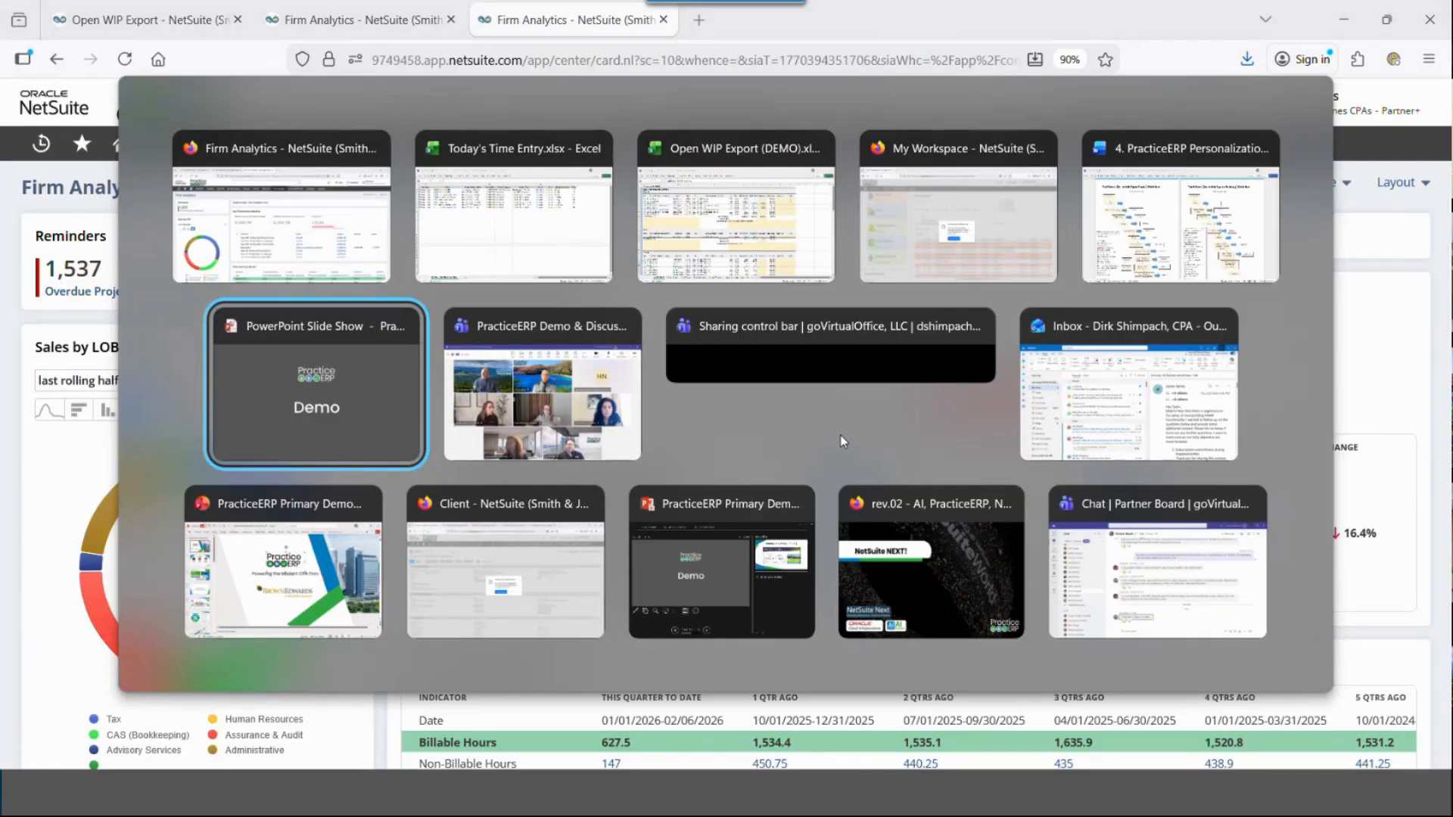
key(alt+Tab)
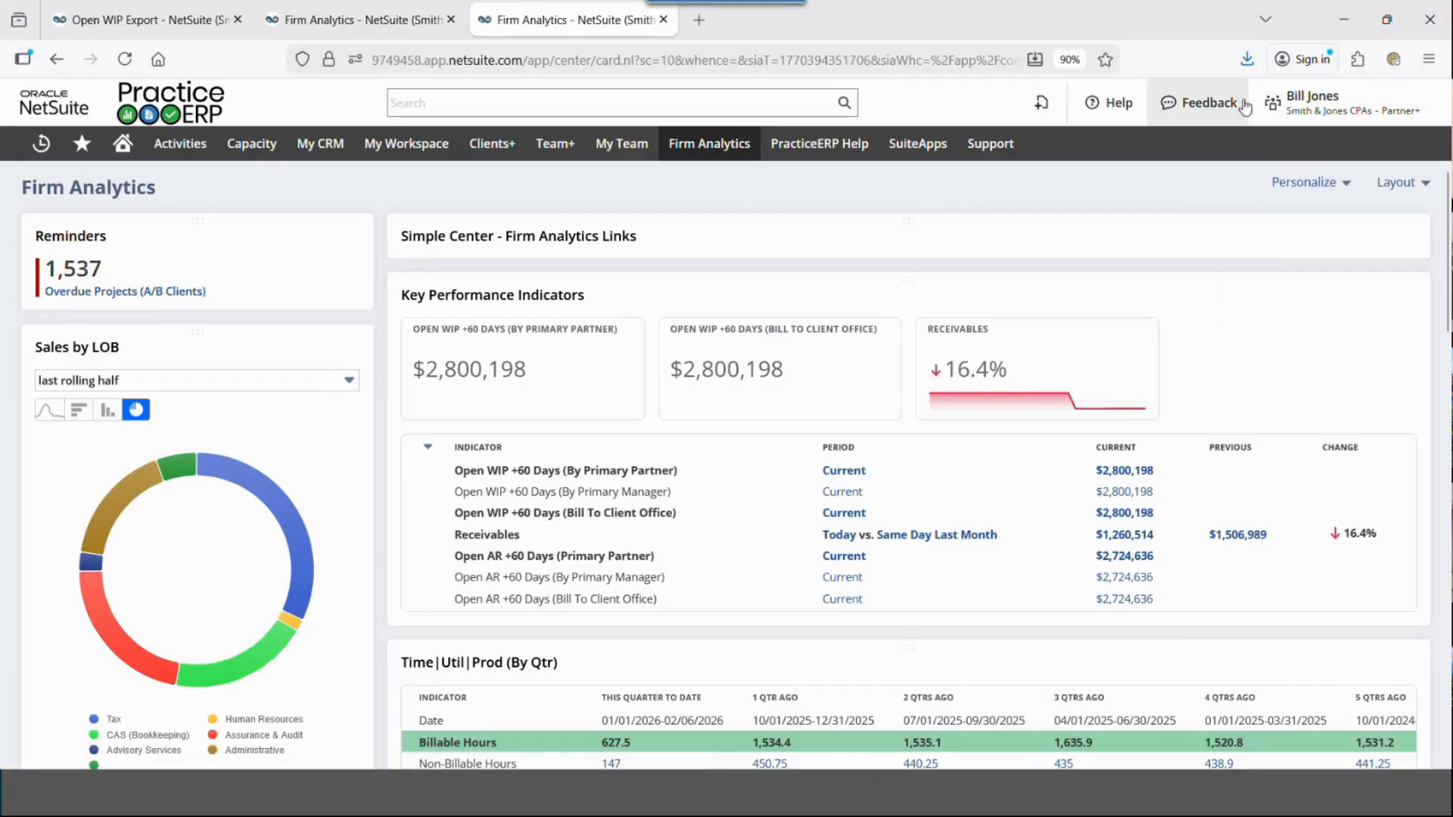
Step: Switch to the TaskFlow Administrator role and open the recent Urban Paws Pet Grooming Audit Engagement project for 2023-12-31
mouse_move(1329, 119)
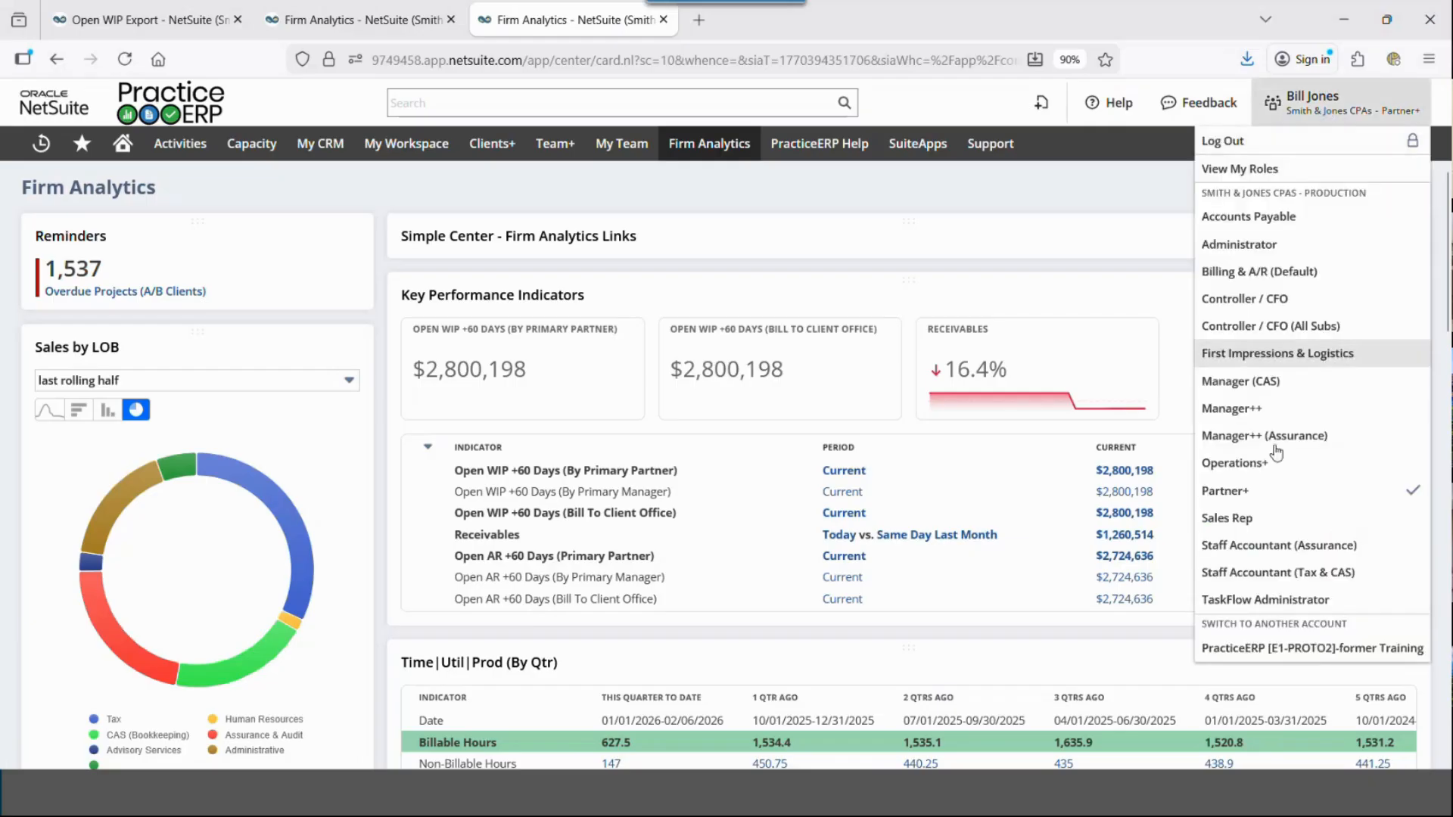
click(1245, 601)
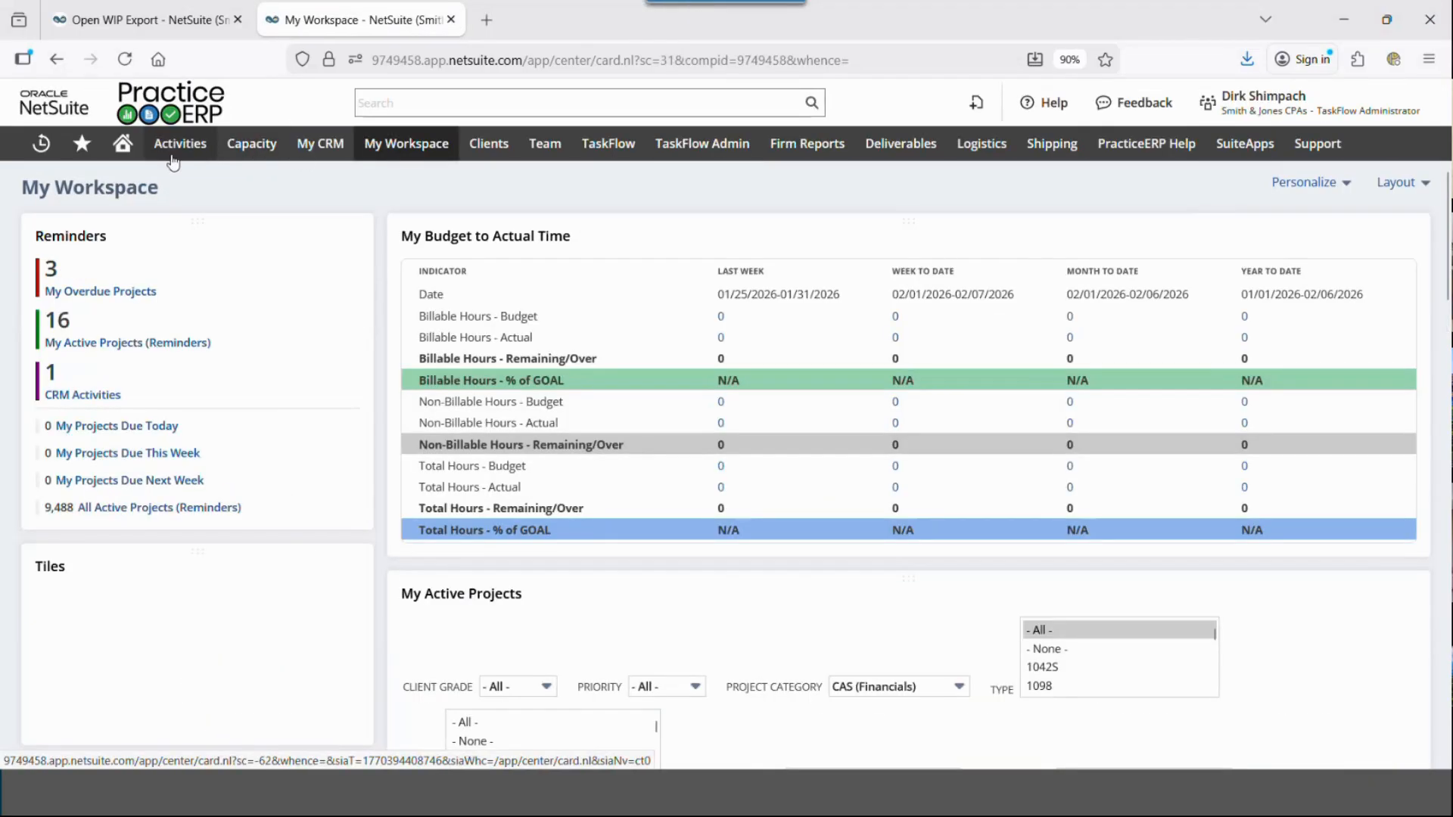
mouse_move(51, 143)
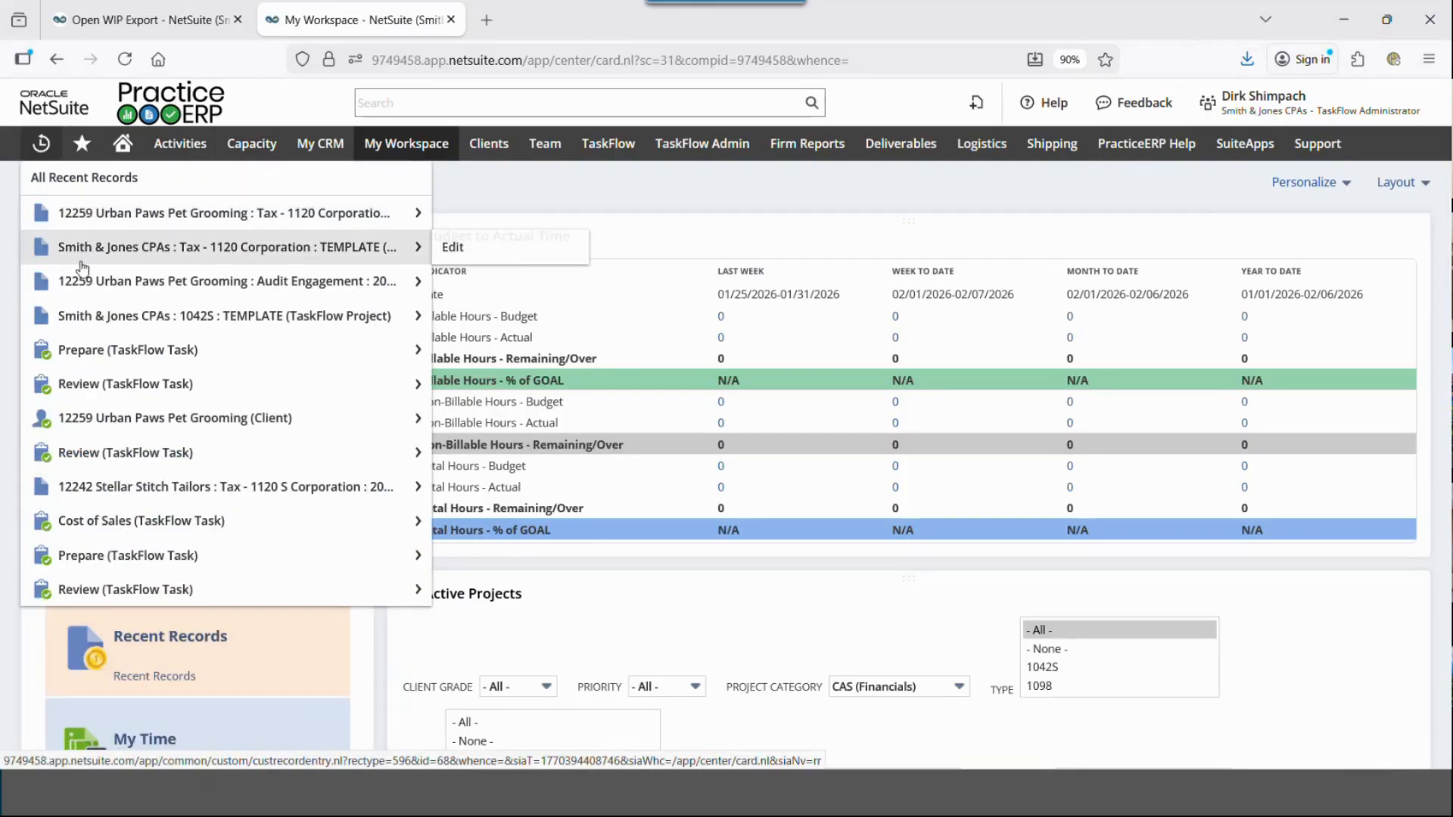
click(166, 281)
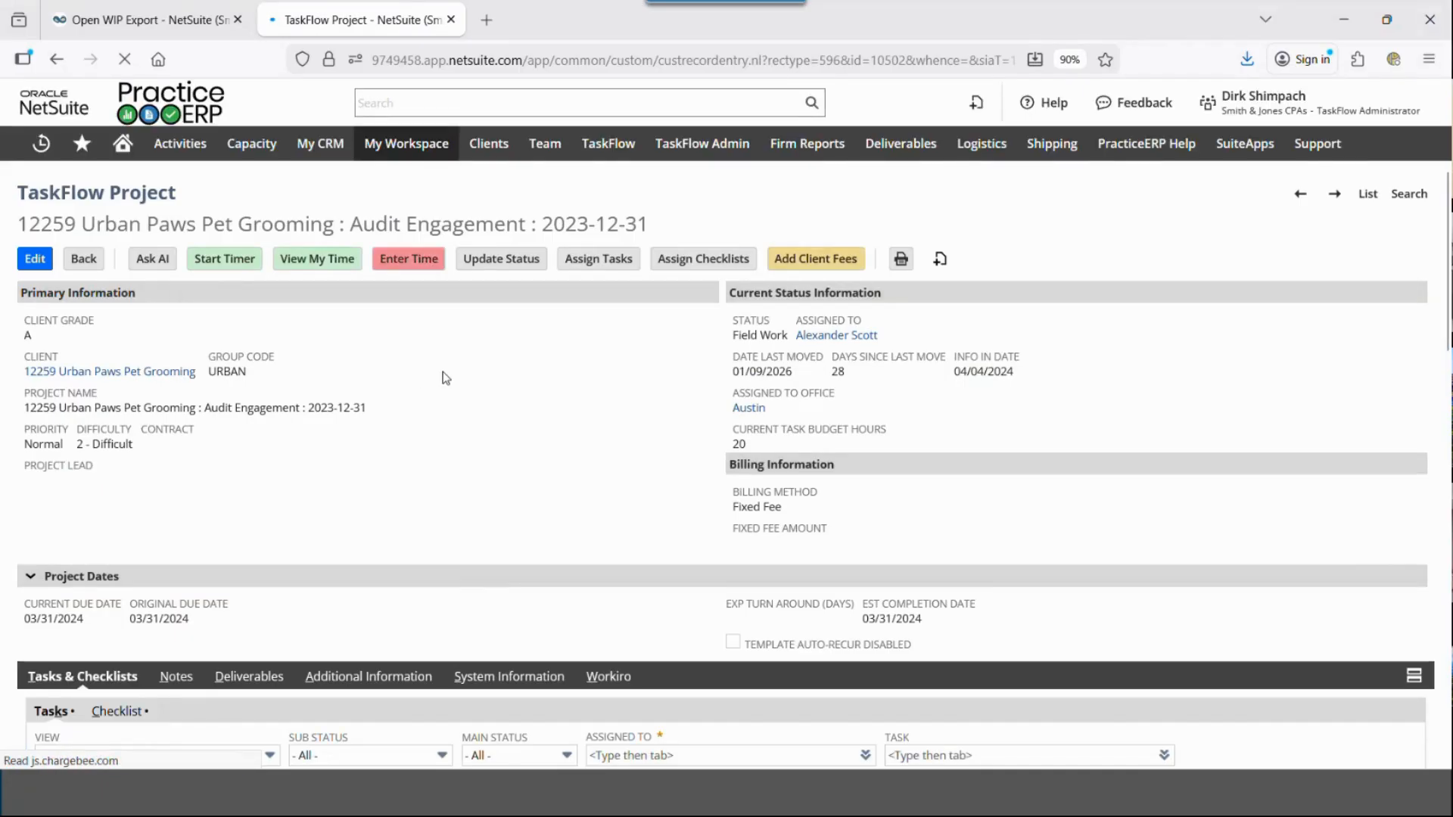
Step: Review the audit engagement project's details and its task list, including statuses, assignees, due dates, and actual versus budget hours
scroll(445, 378, down, 9)
scroll(683, 357, up, 9)
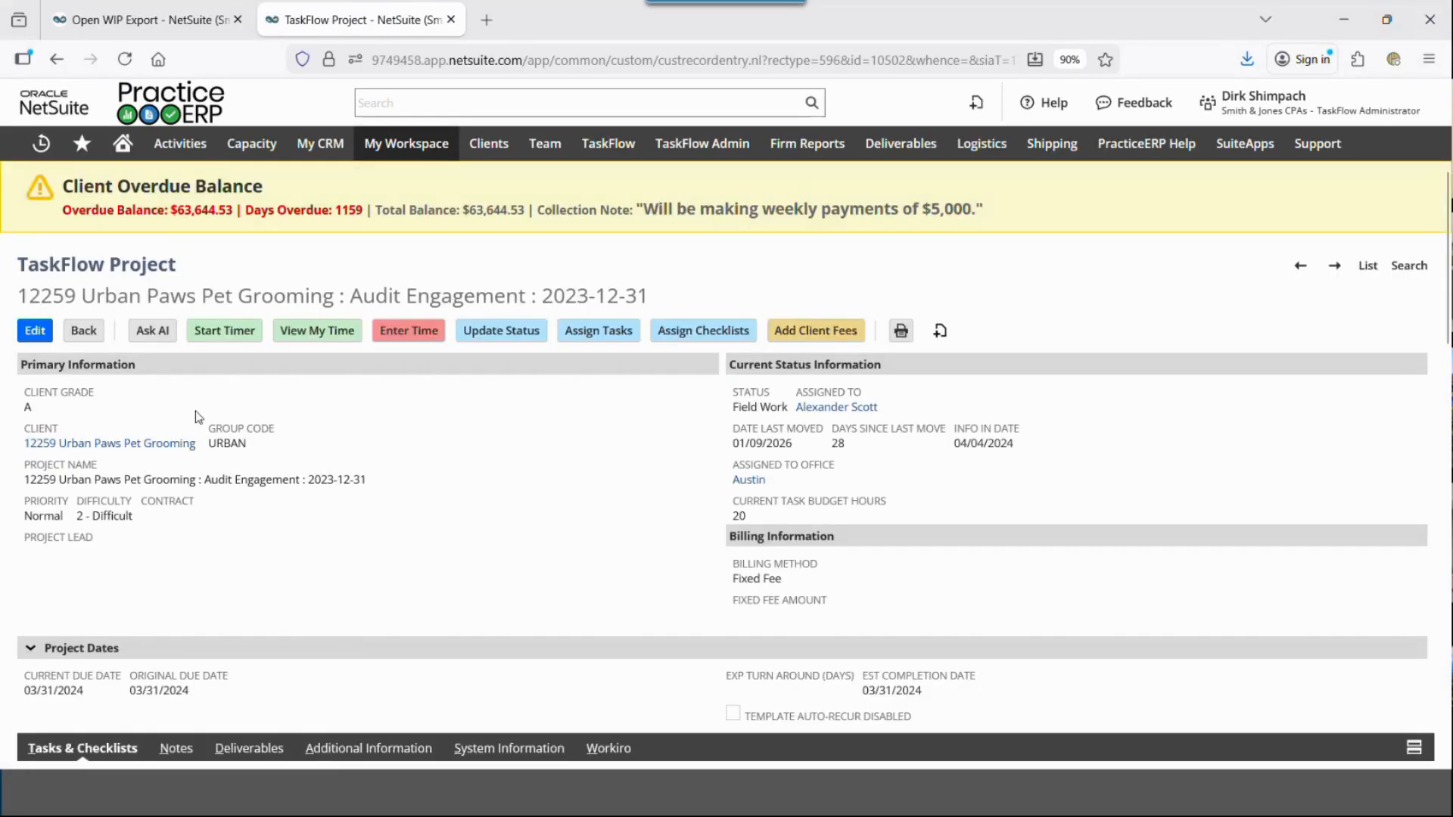
drag(202, 480, 337, 478)
scroll(515, 473, down, 9)
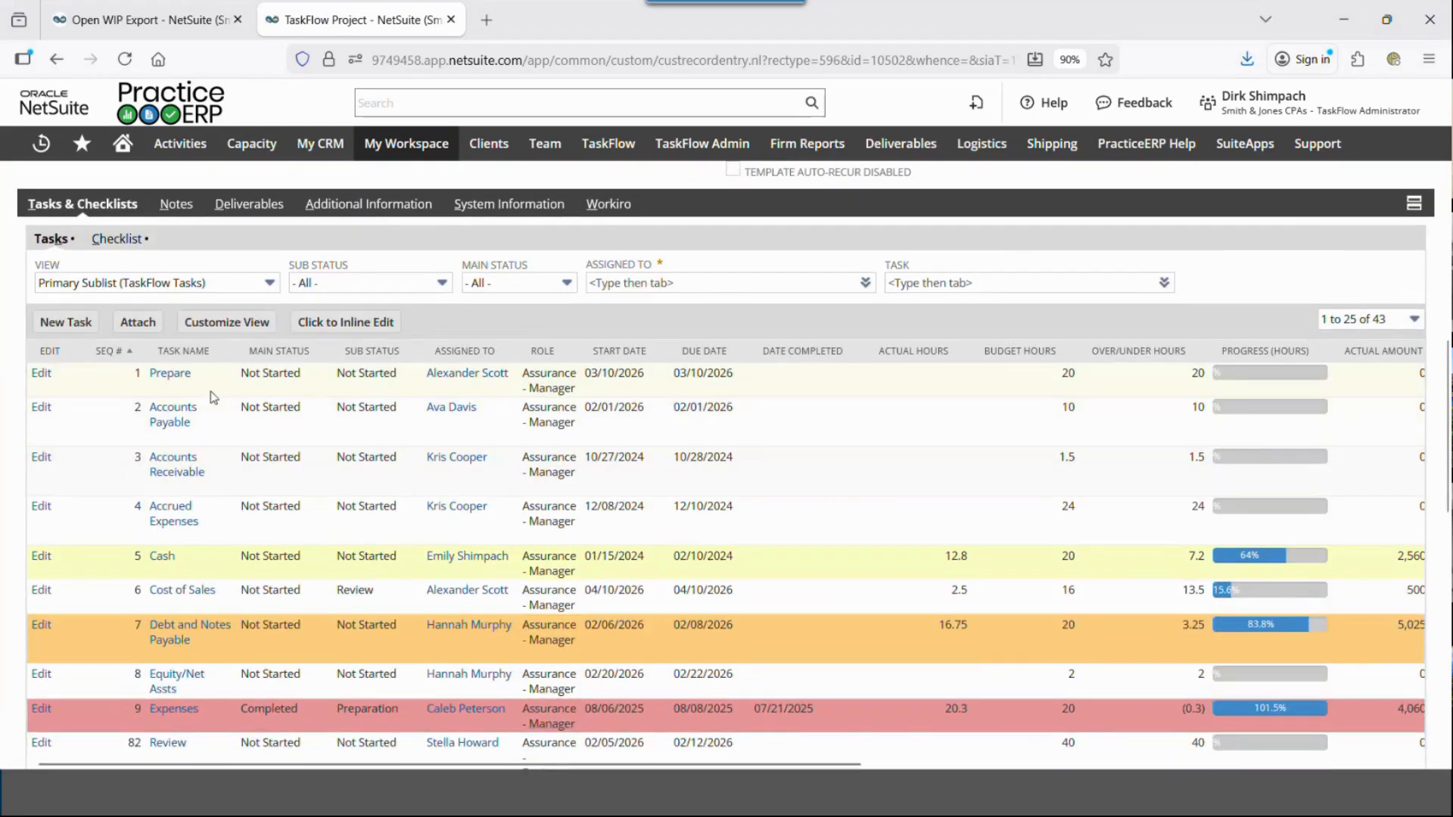
scroll(464, 373, down, 2)
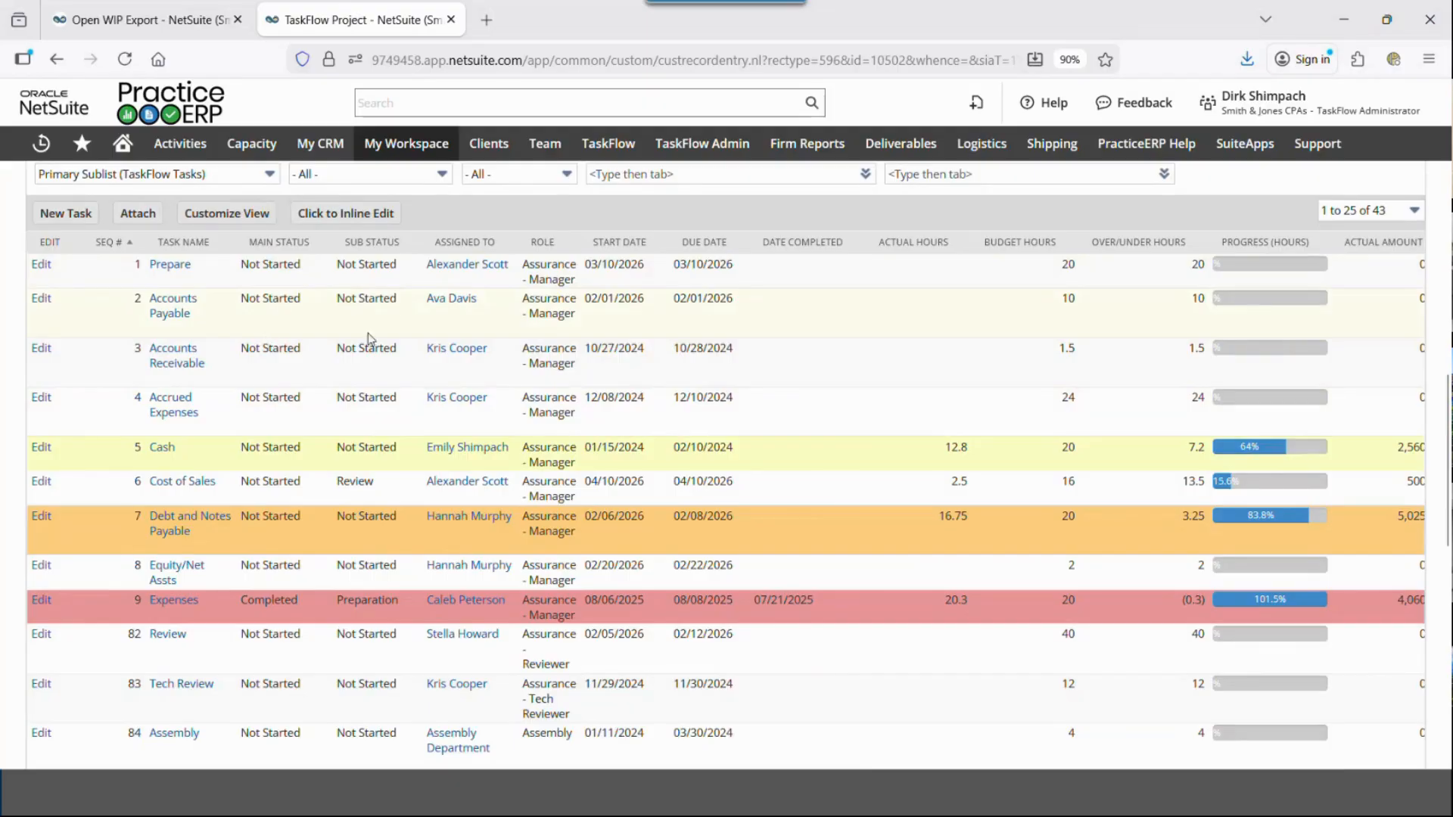
scroll(371, 334, down, 12)
scroll(373, 360, up, 5)
scroll(373, 360, up, 9)
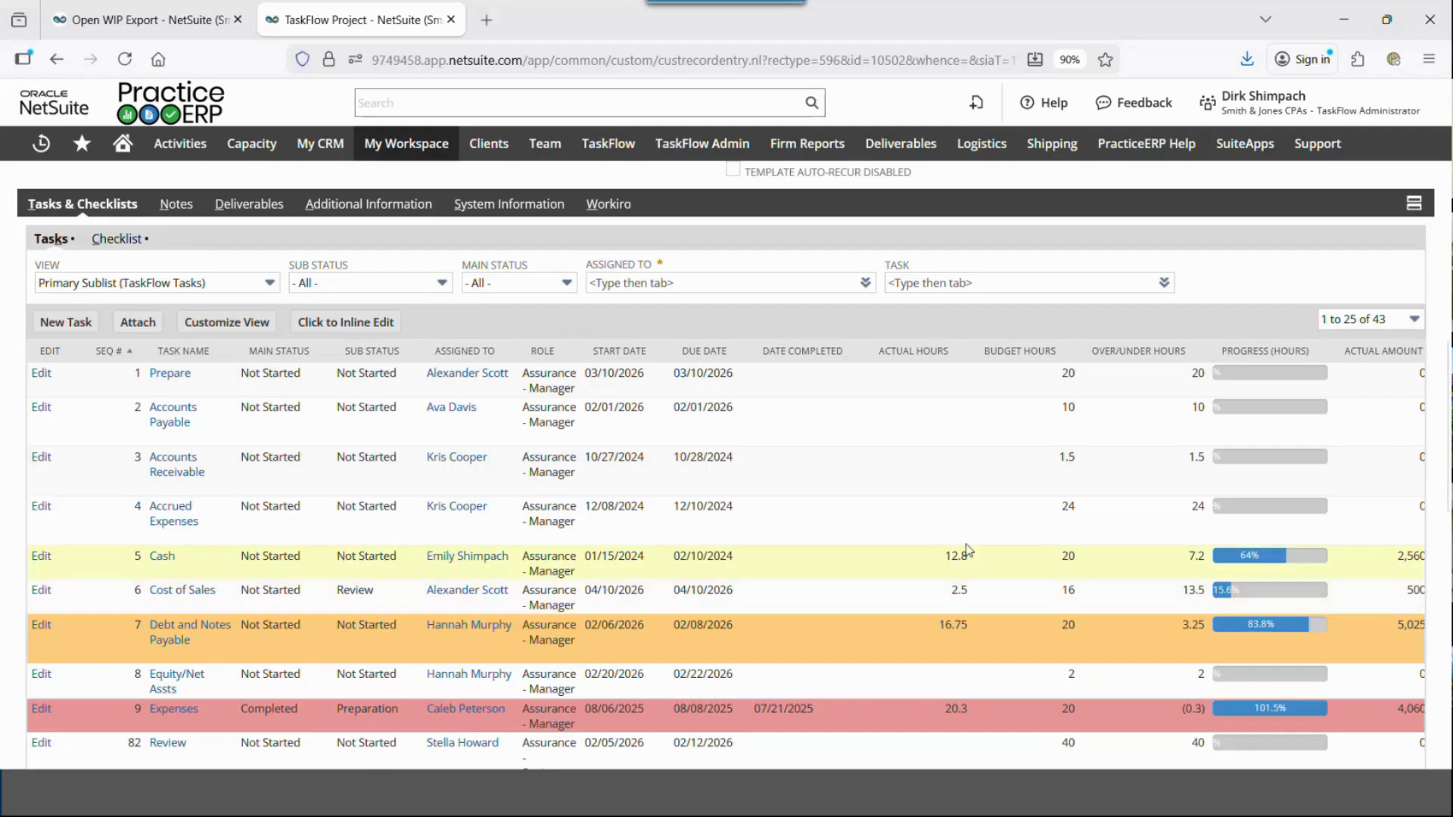
scroll(647, 355, up, 7)
Step: Return to My Workspace, open Resource Analytics in a separate tab, and display the Resource Monitor with the Assurance By Job Title dataset
click(409, 146)
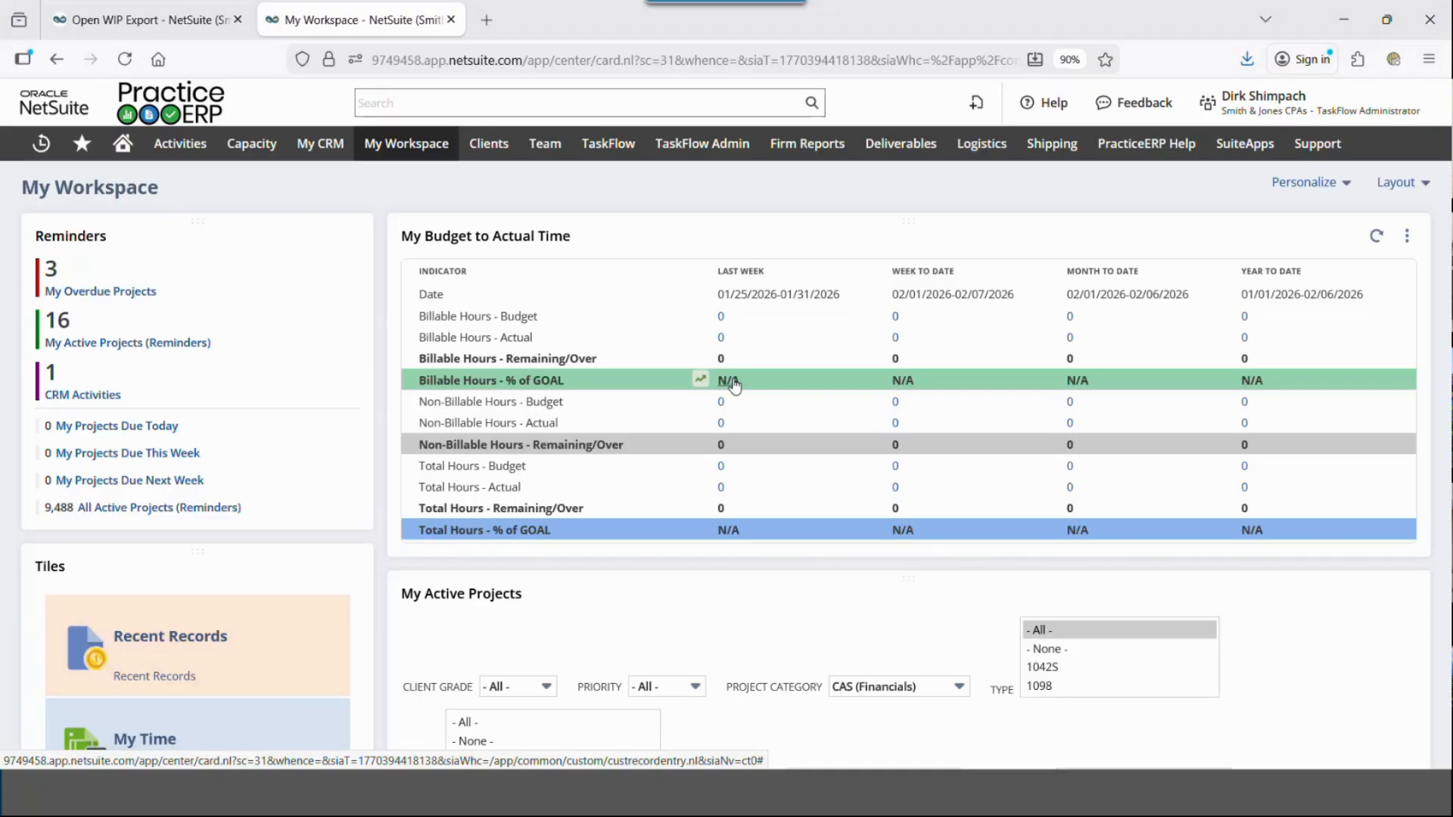
mouse_move(257, 144)
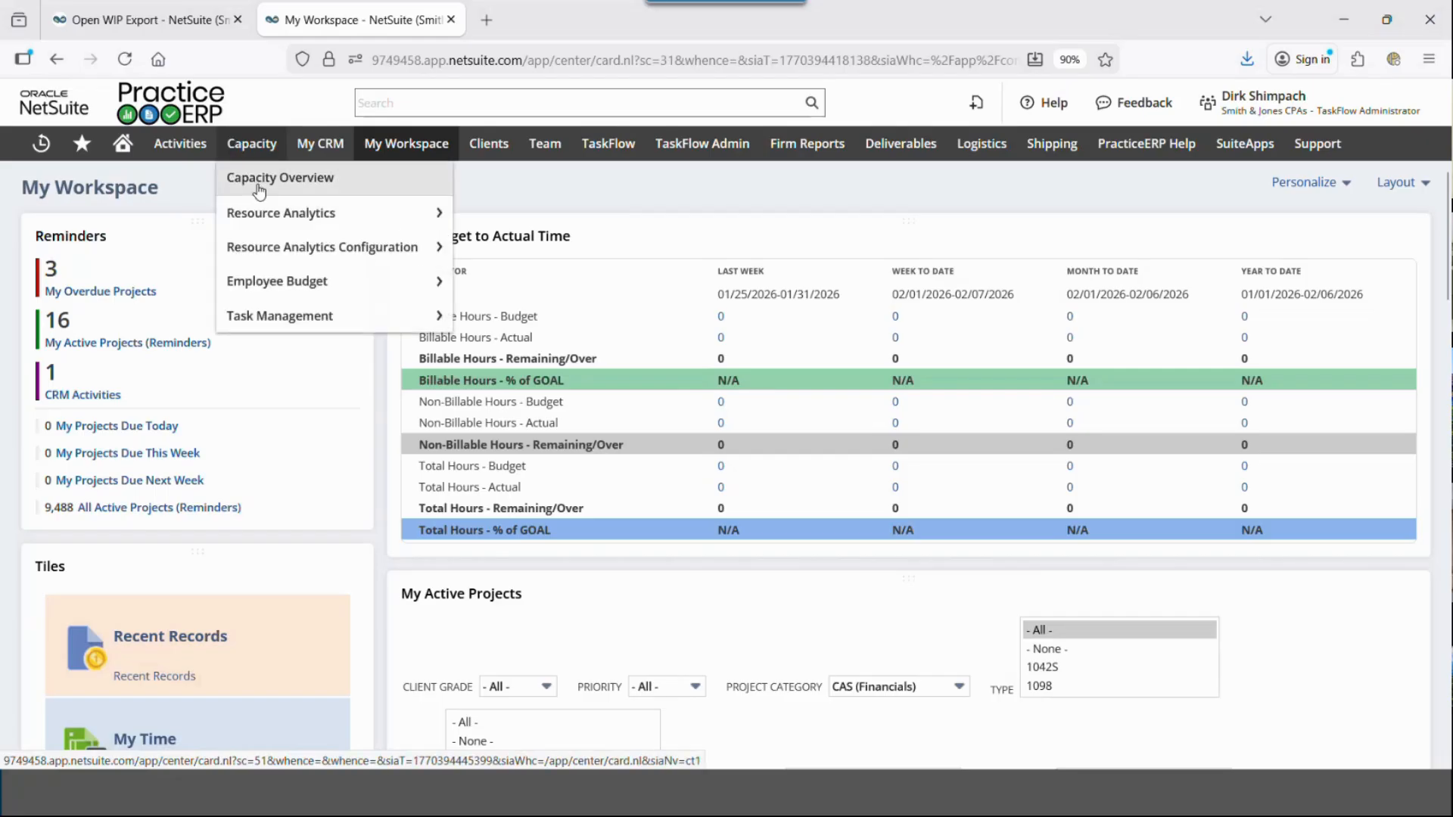
mouse_move(292, 214)
right_click(478, 212)
click(530, 227)
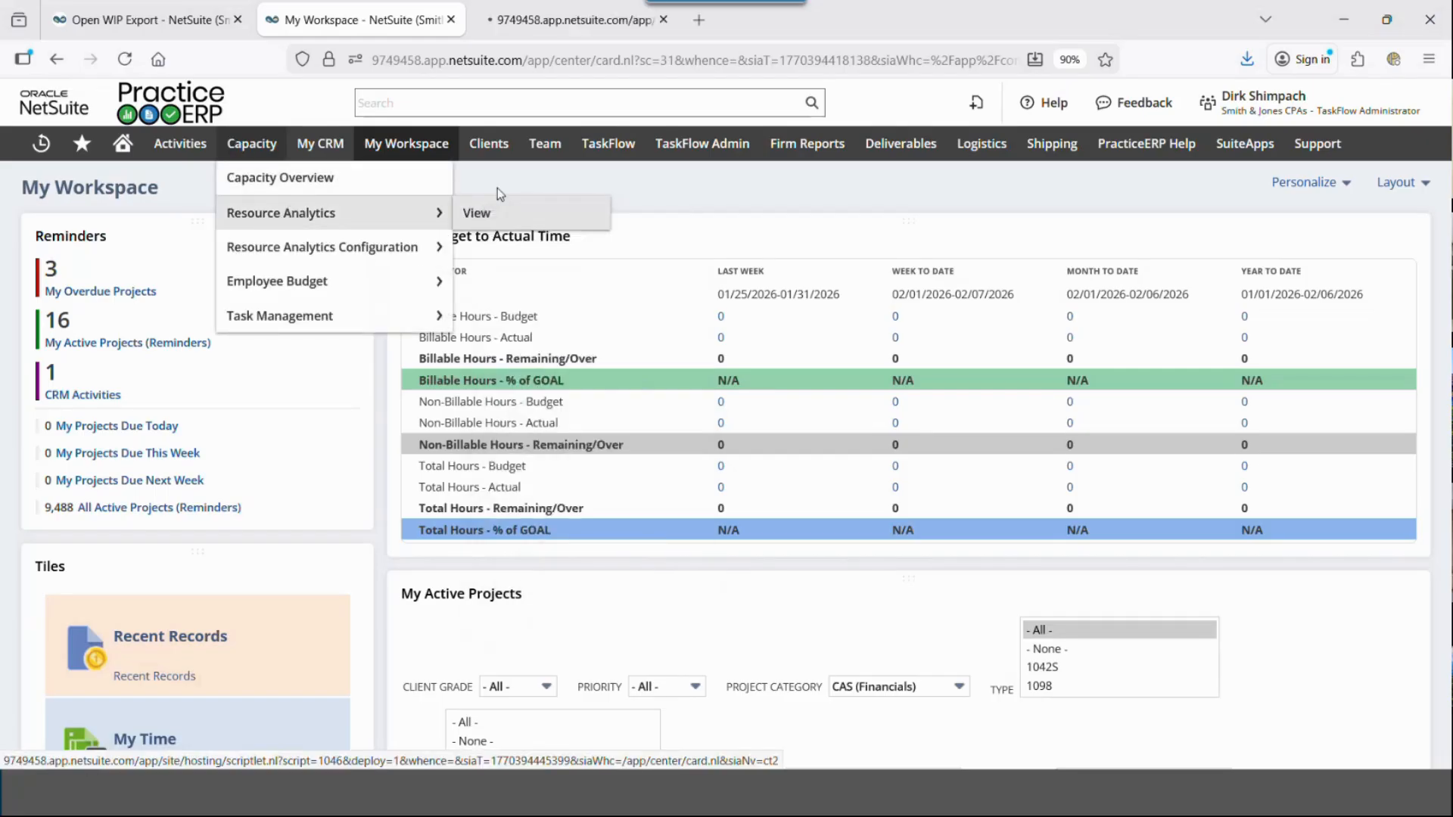
click(527, 25)
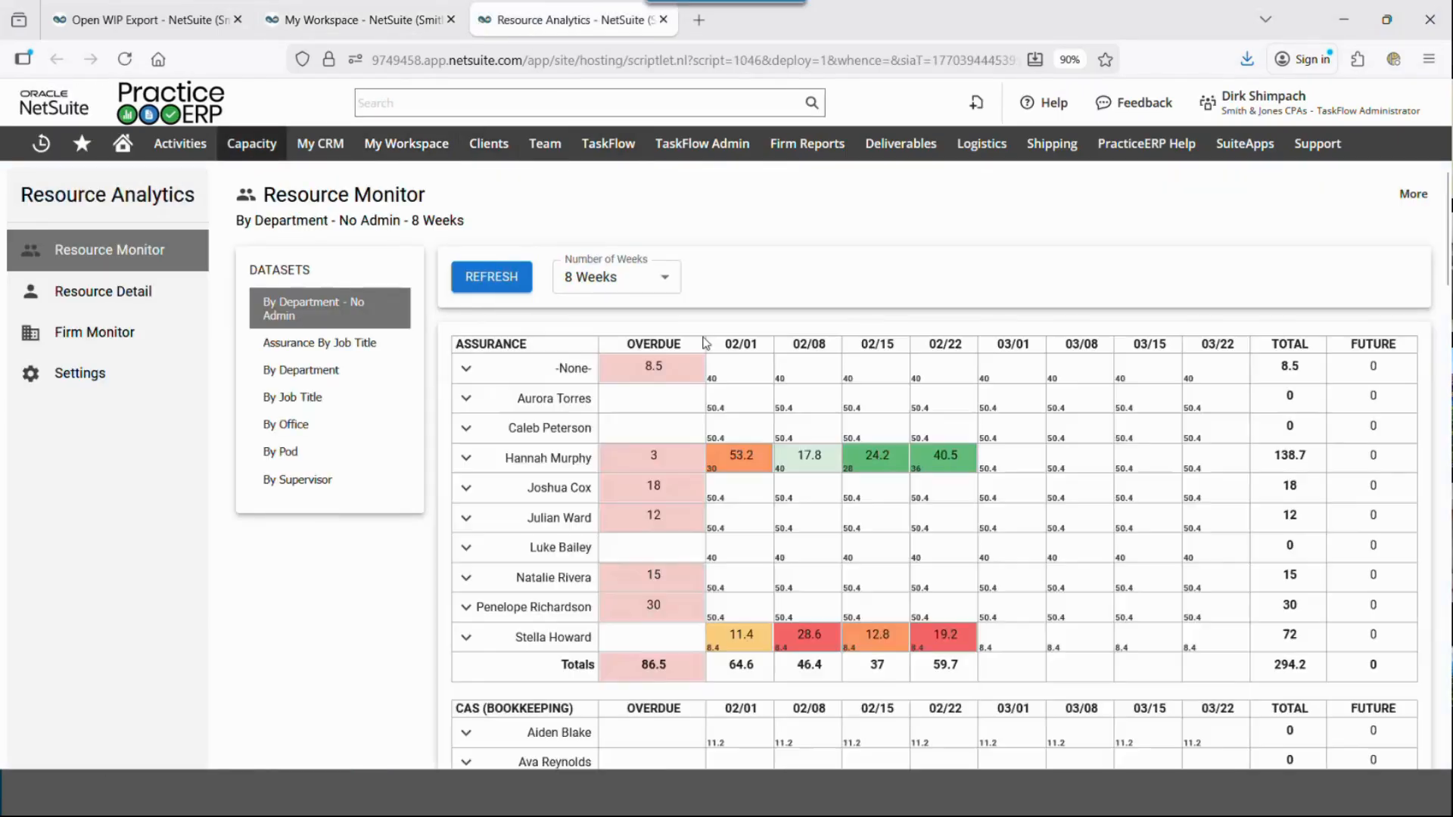
scroll(682, 337, down, 2)
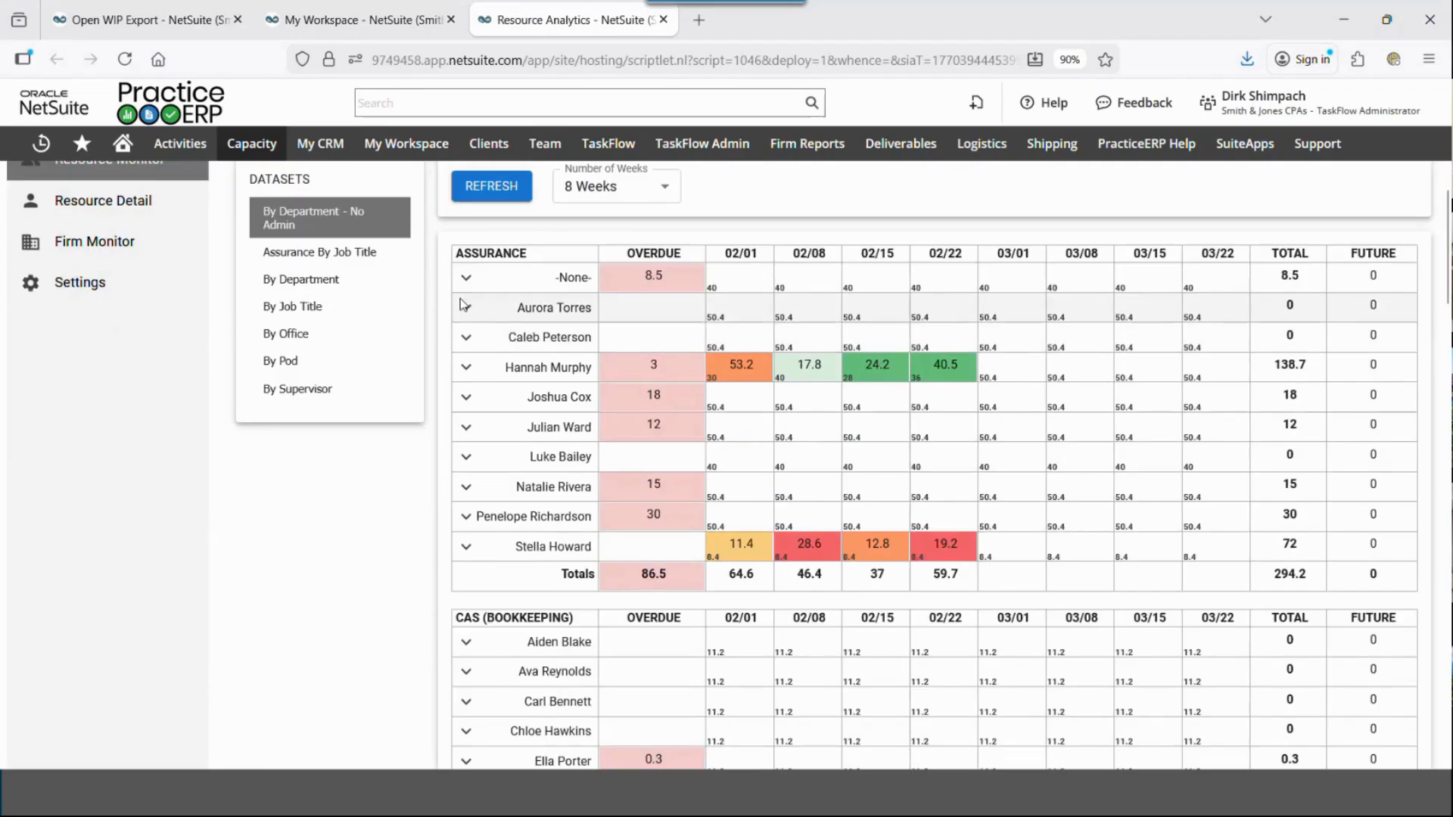
click(324, 255)
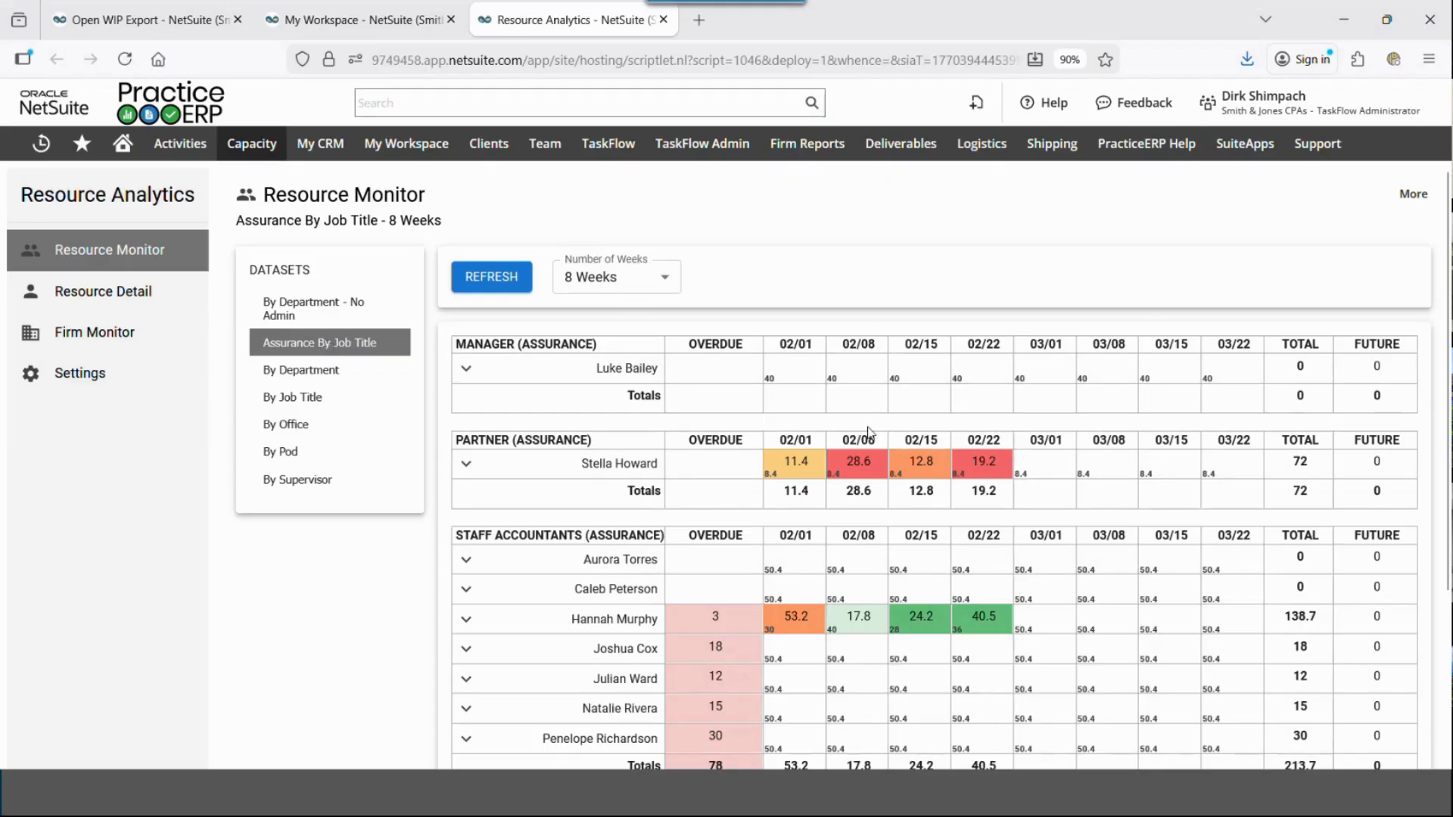
Step: Review the Assurance By Job Title capacity table through its legend and view the available options for the number of weeks
scroll(863, 427, down, 3)
scroll(863, 427, down, 1)
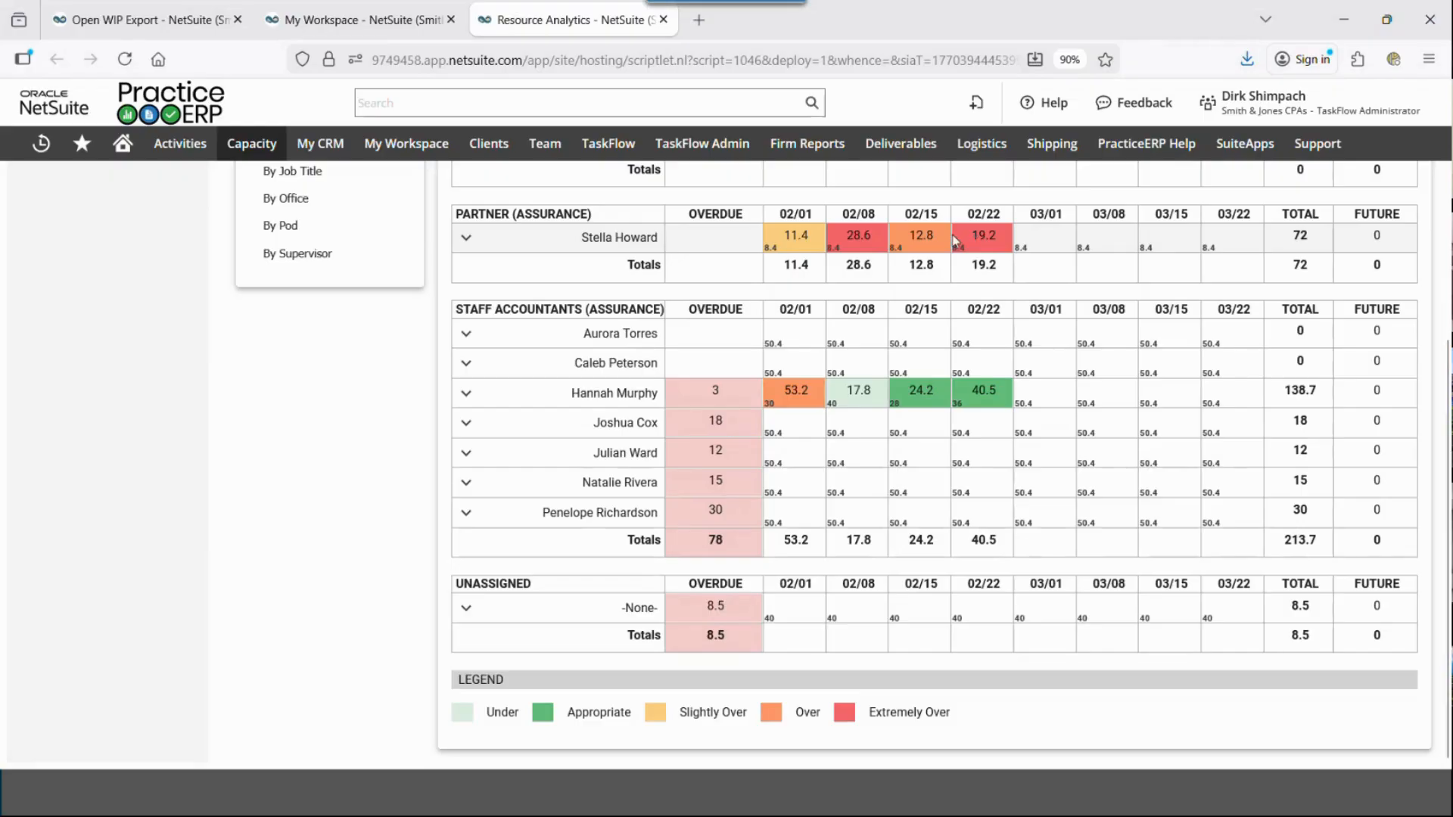
scroll(923, 231, up, 3)
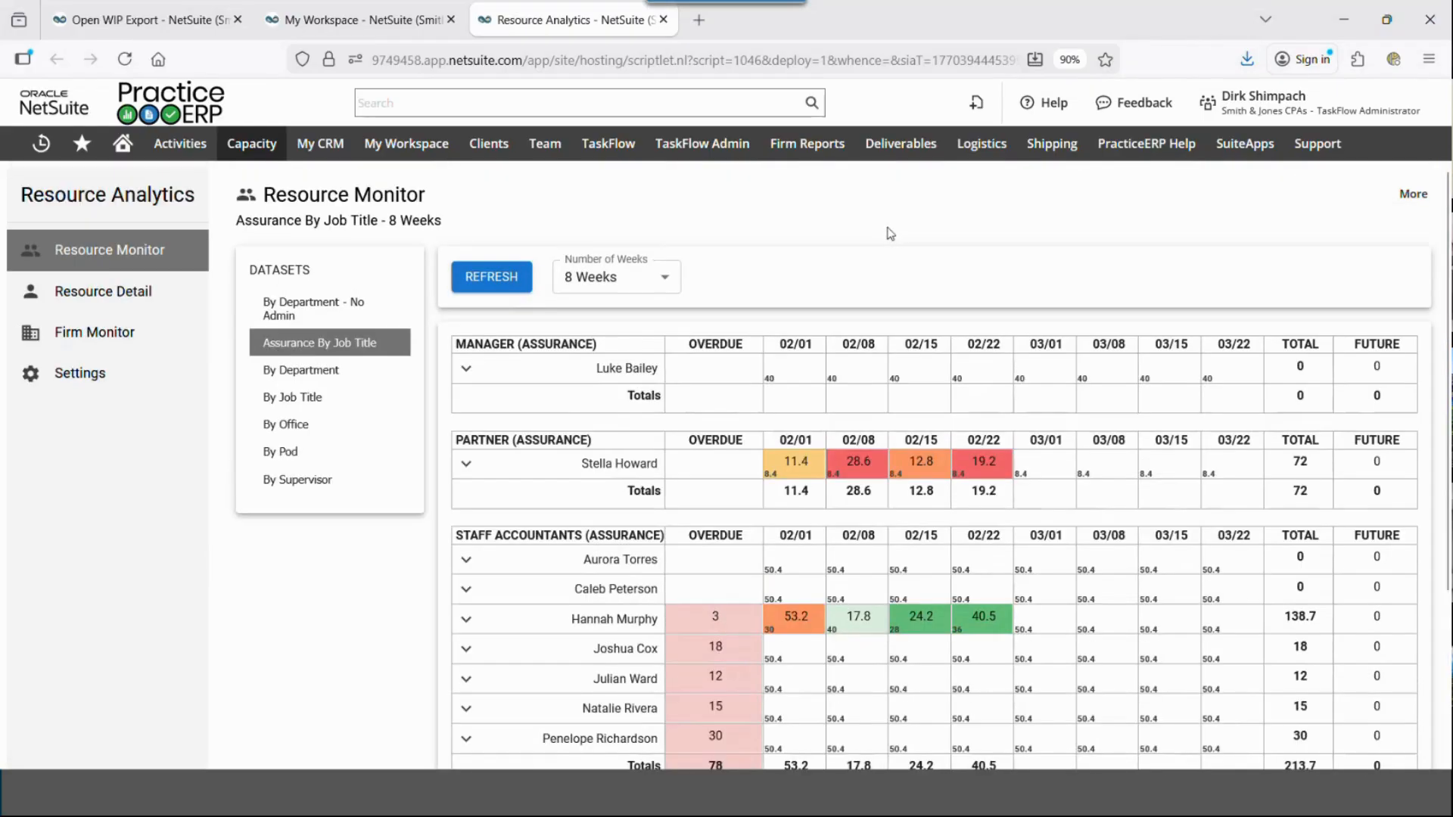
click(655, 278)
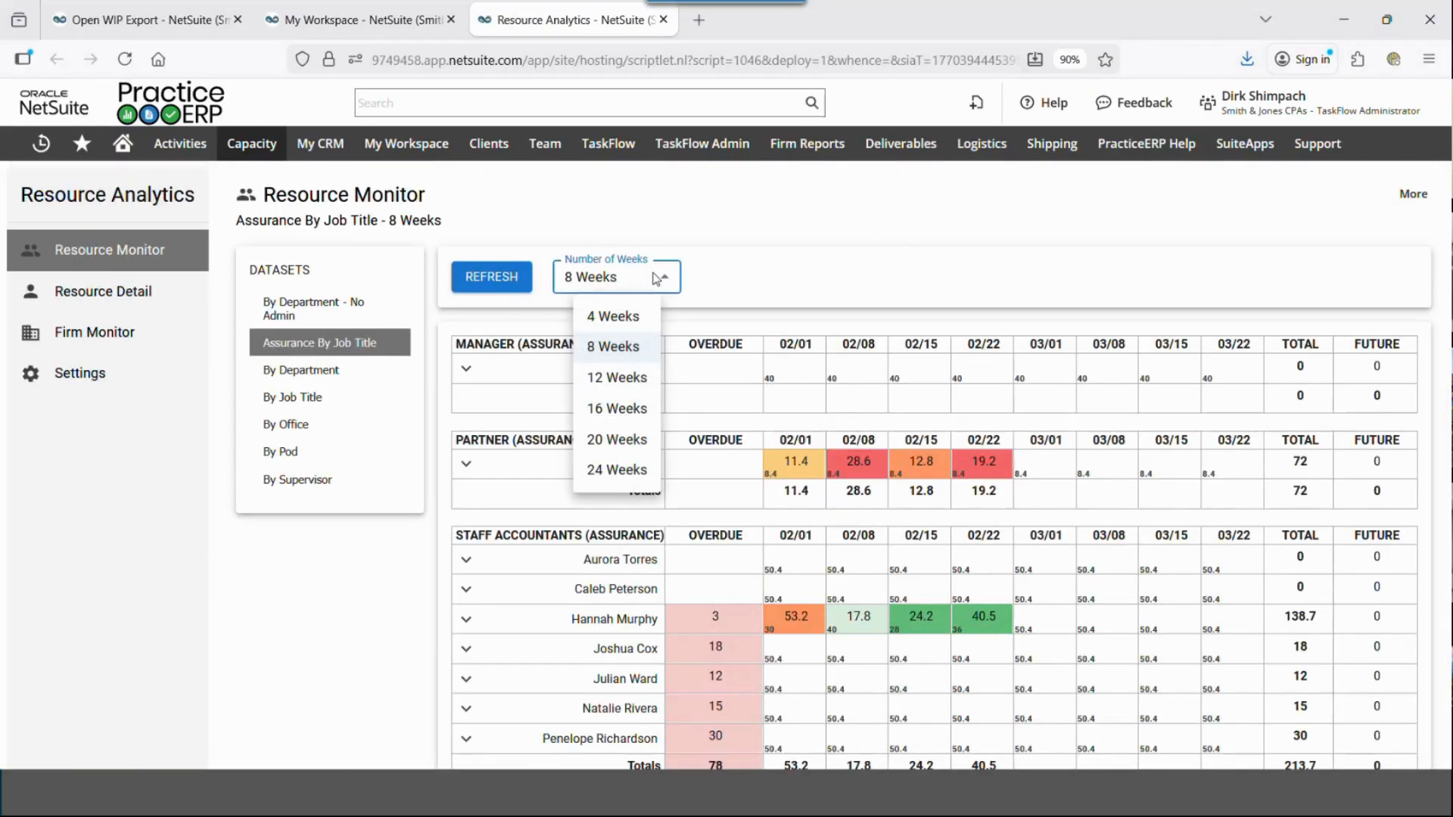
click(913, 234)
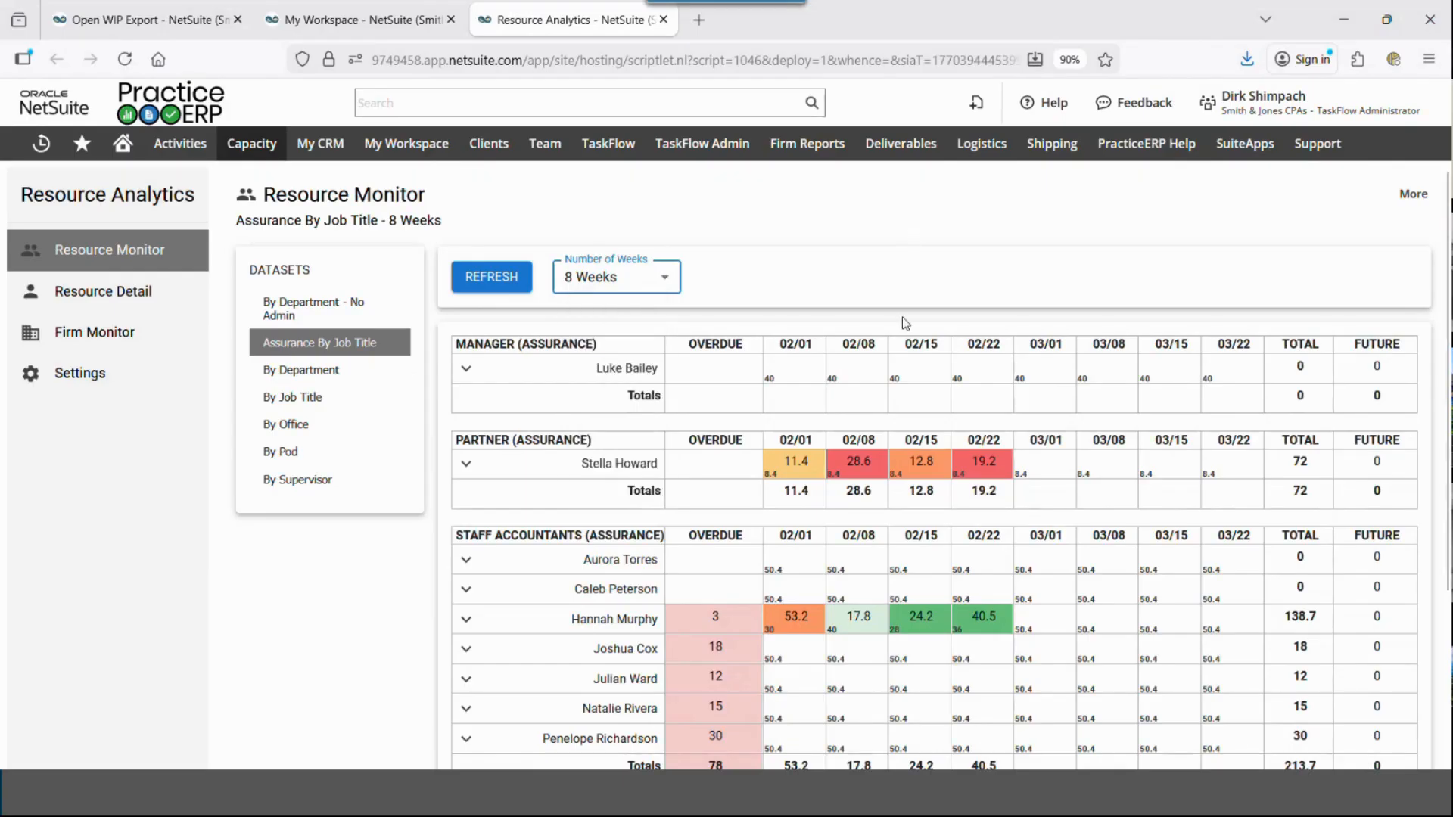
Step: Expand the assurance partner's row to review the projects behind the weekly hours, and collapse it again
scroll(904, 356, down, 3)
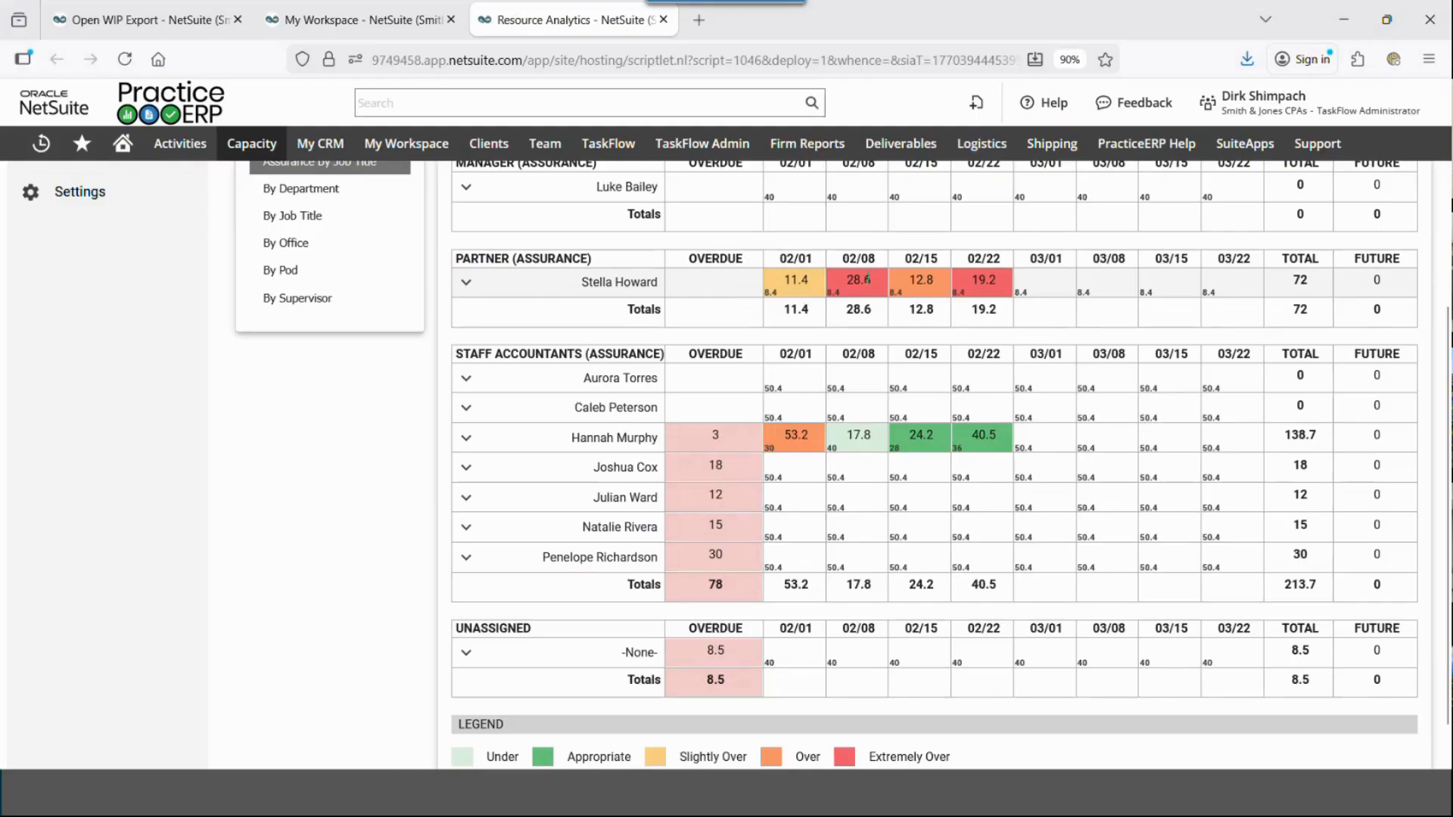
click(466, 283)
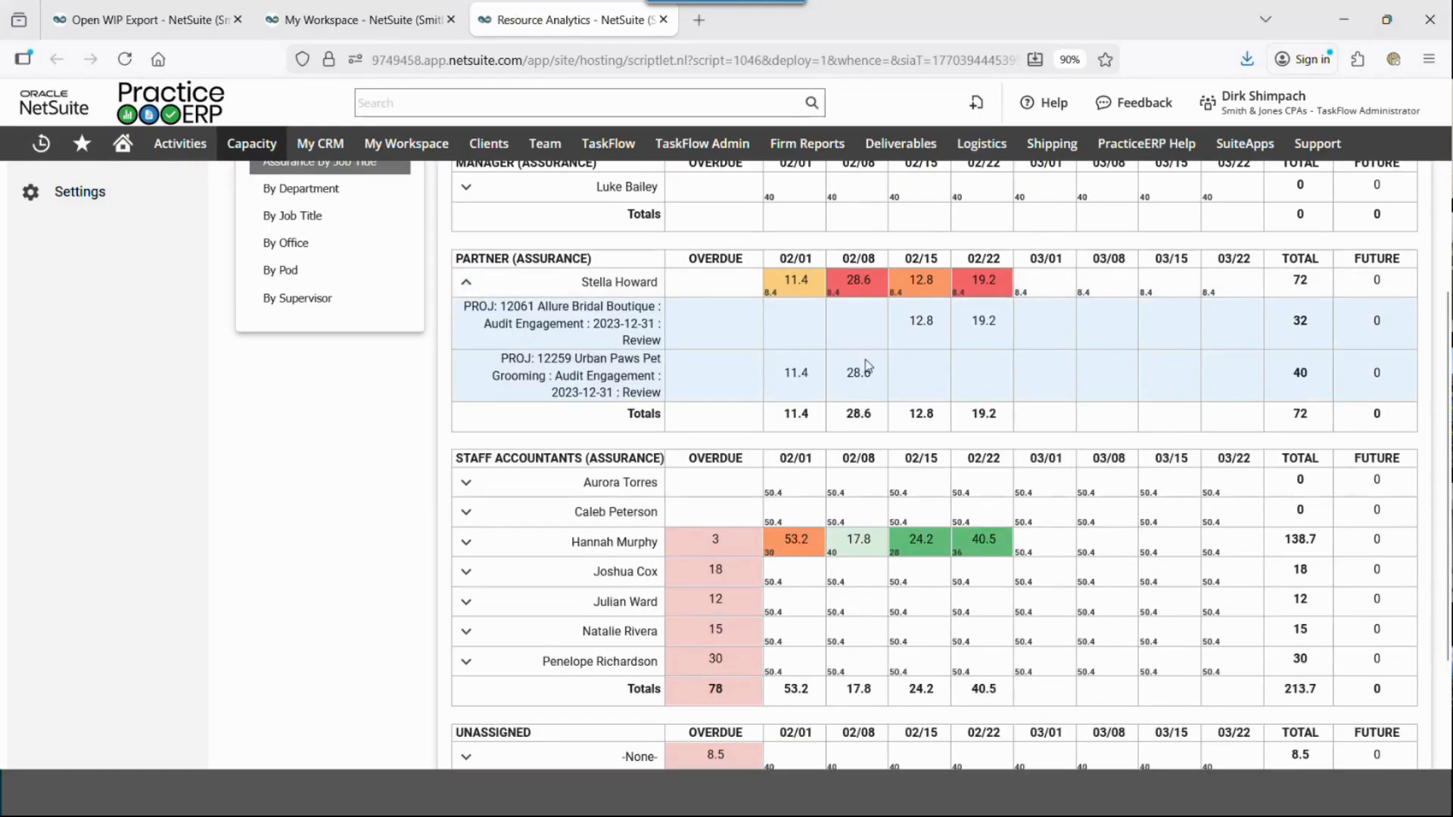
click(466, 282)
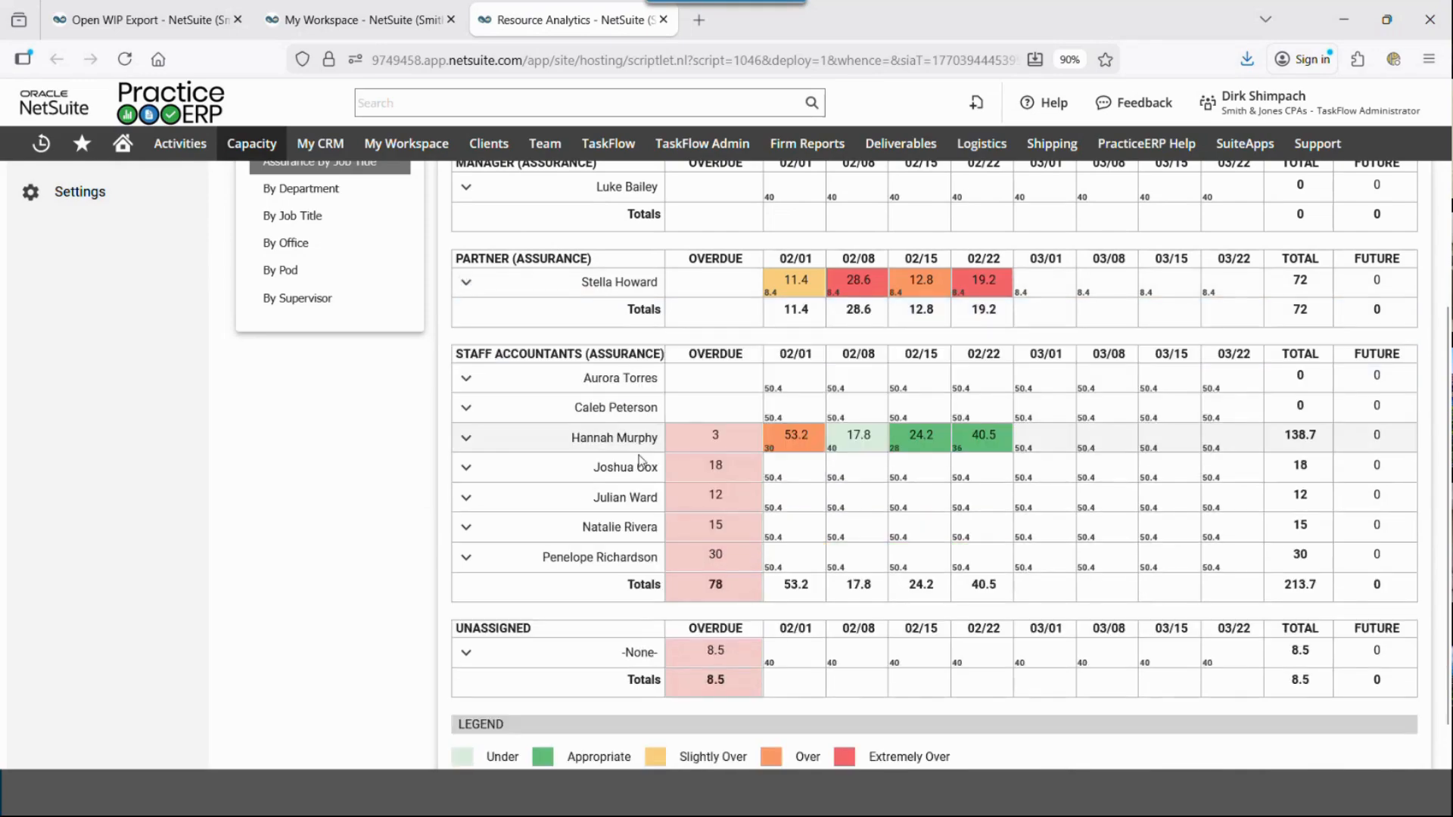
Step: Expand the staff accountant row with 3 overdue hours, examine its project tasks and 02/01 workload, and collapse it
click(467, 438)
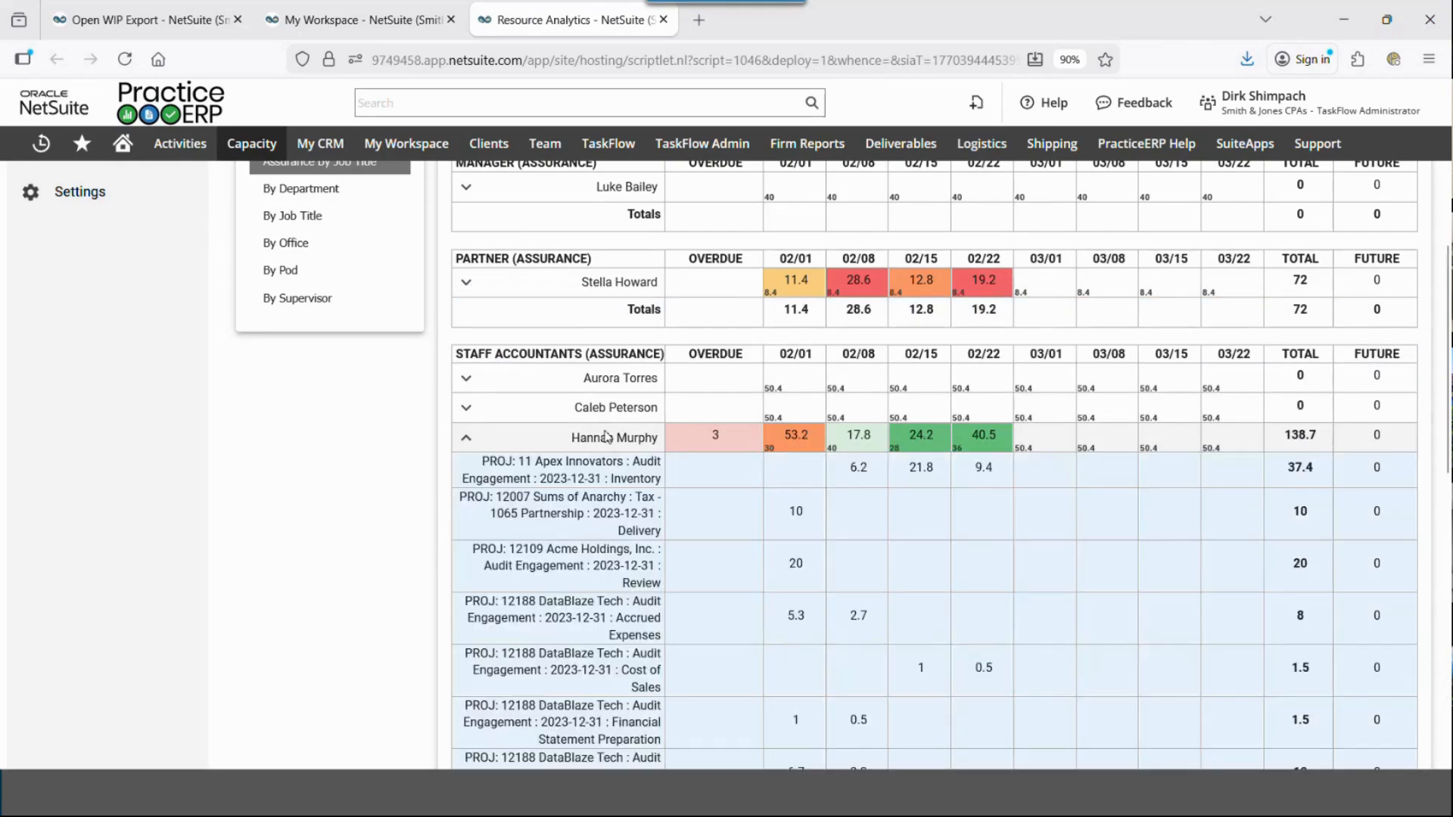
scroll(606, 432, down, 3)
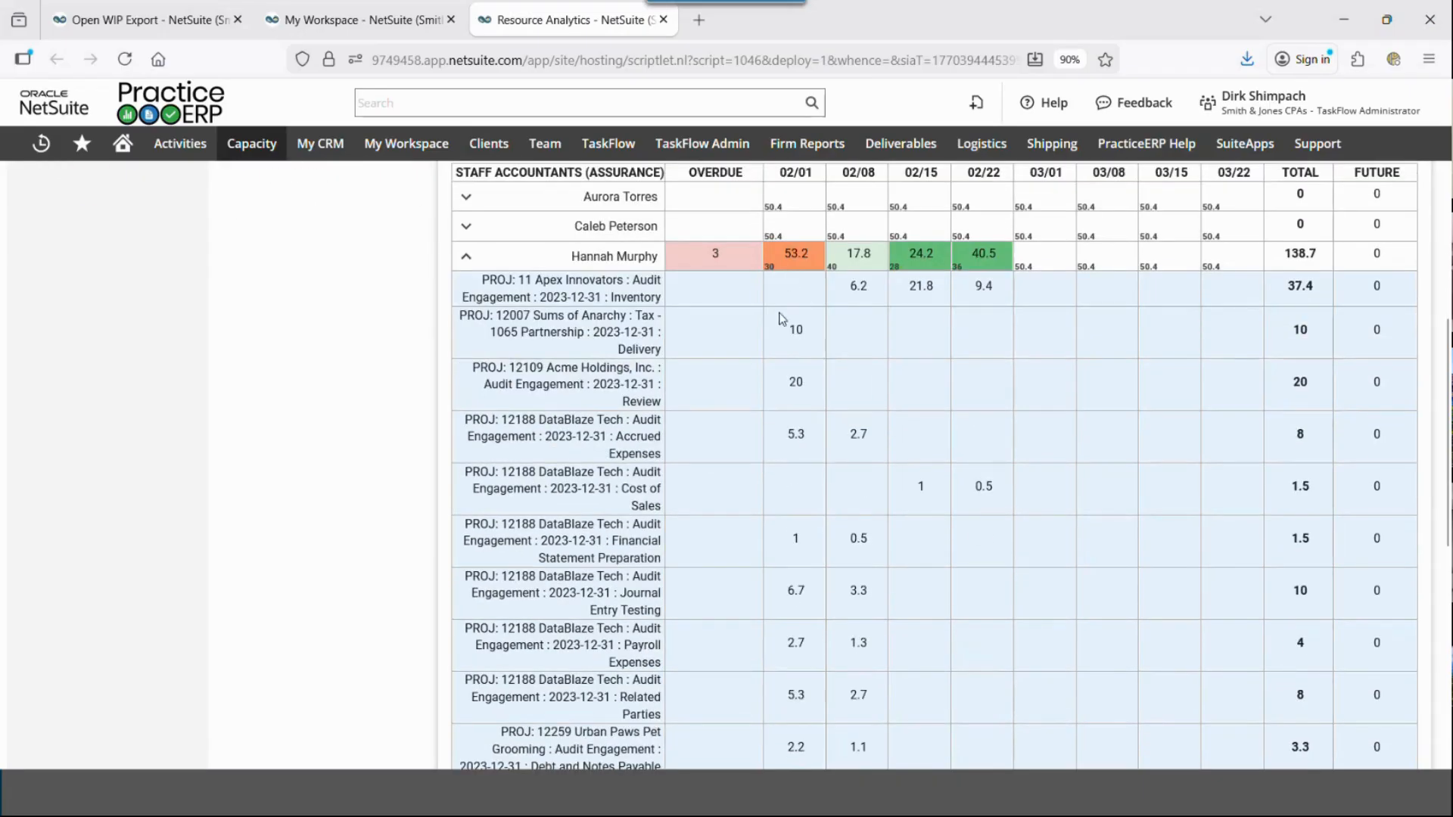
scroll(787, 363, down, 5)
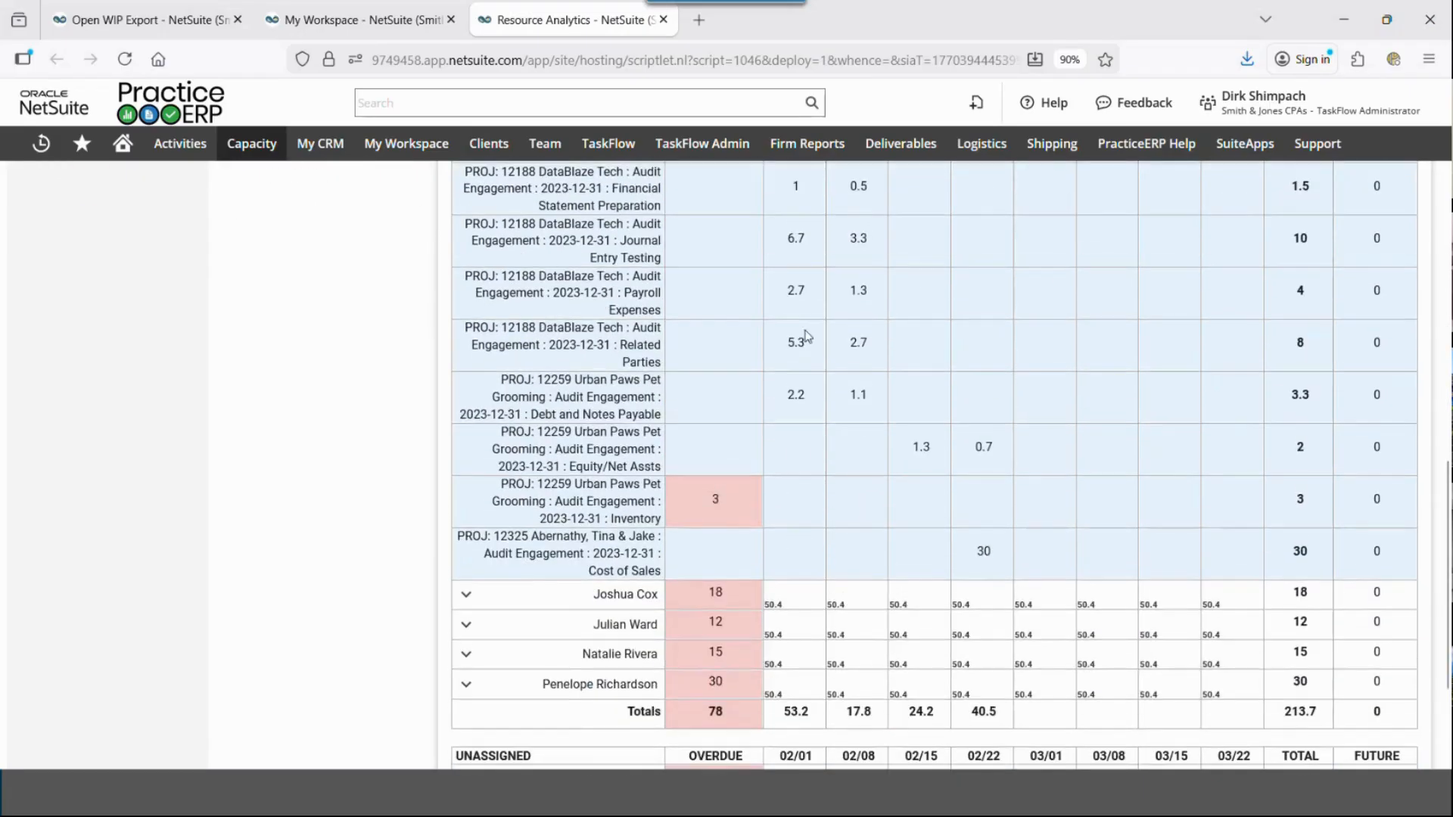
scroll(809, 330, up, 2)
scroll(809, 331, up, 5)
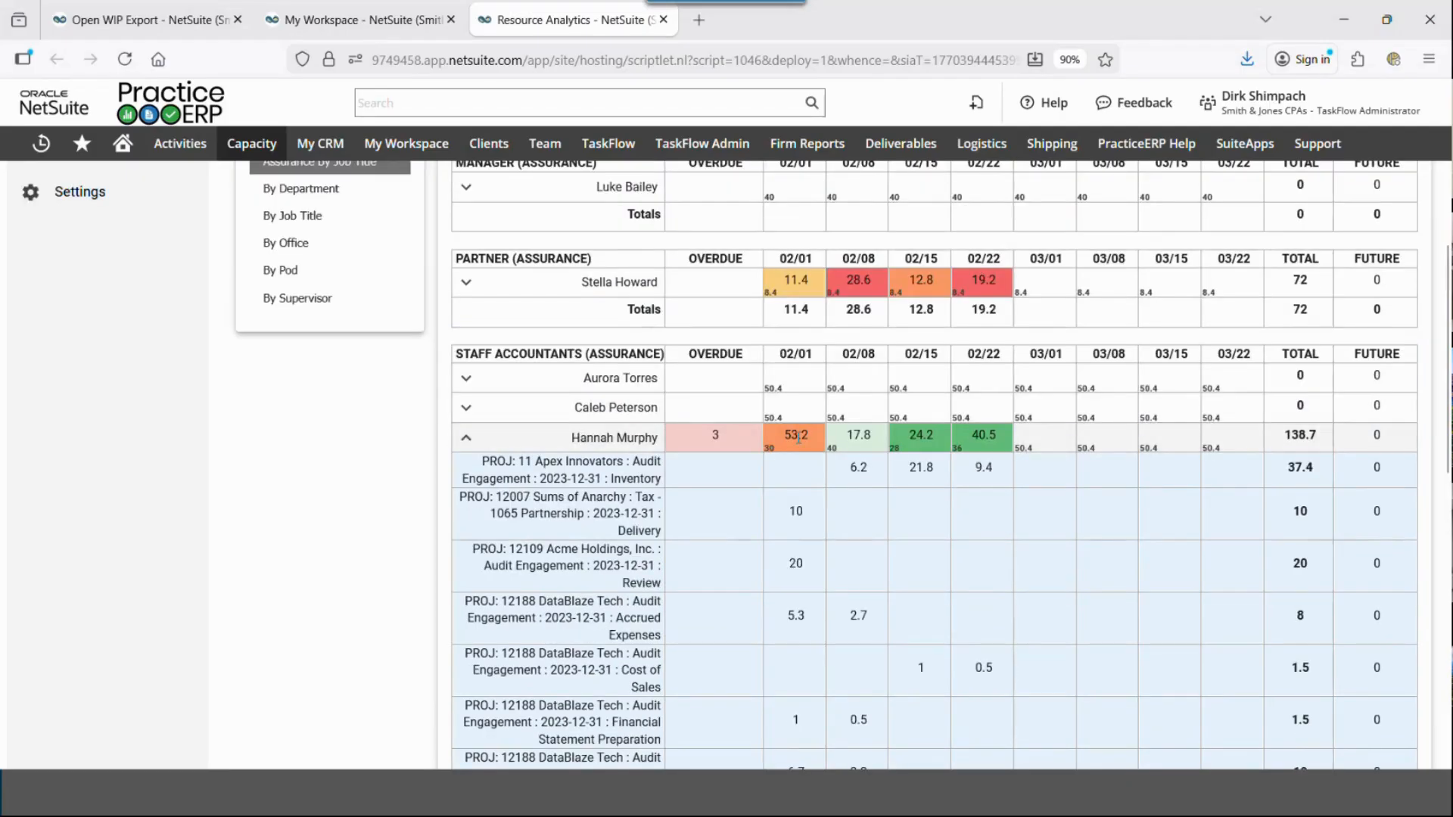
click(788, 433)
click(466, 439)
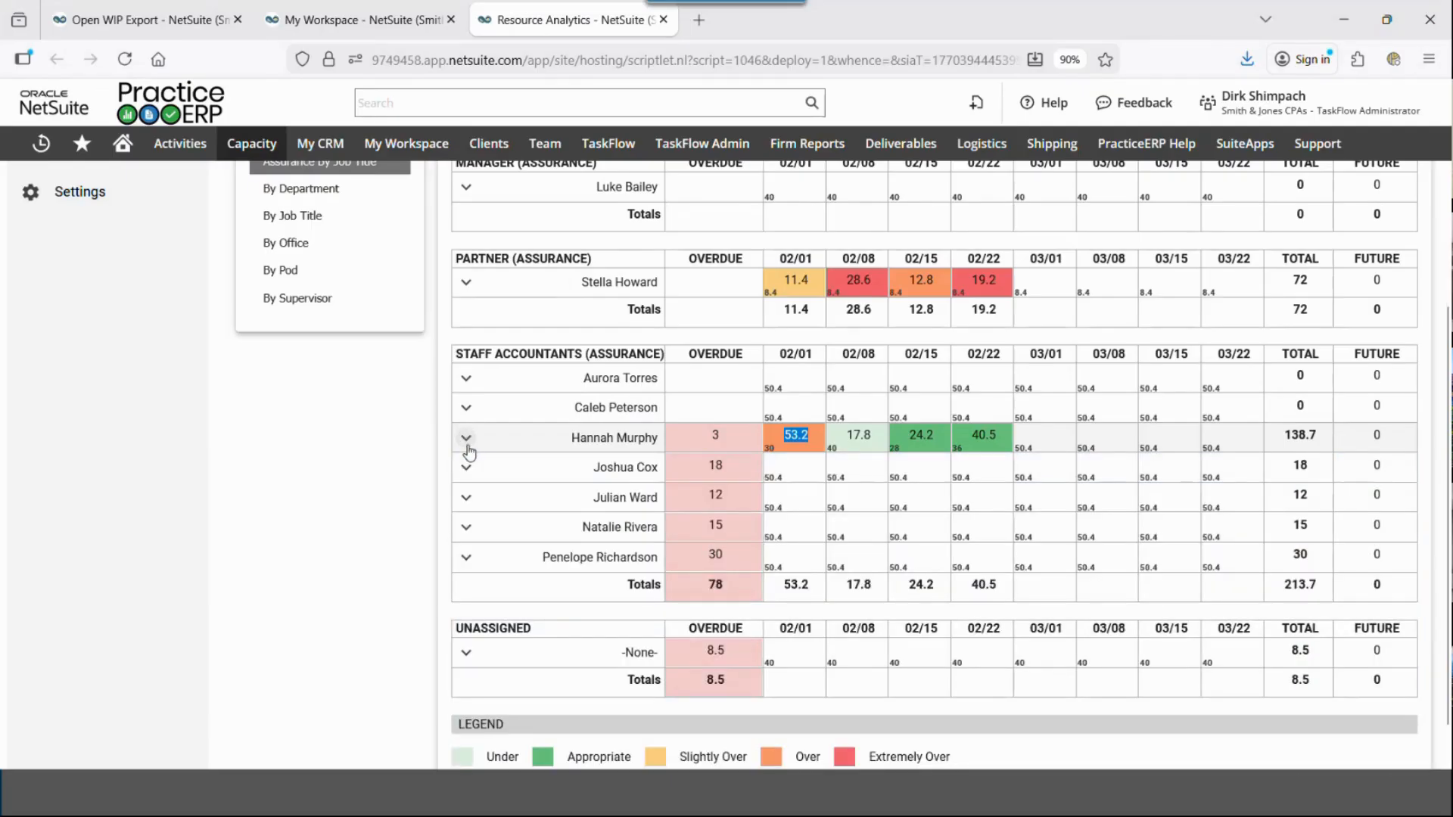
mouse_move(255, 158)
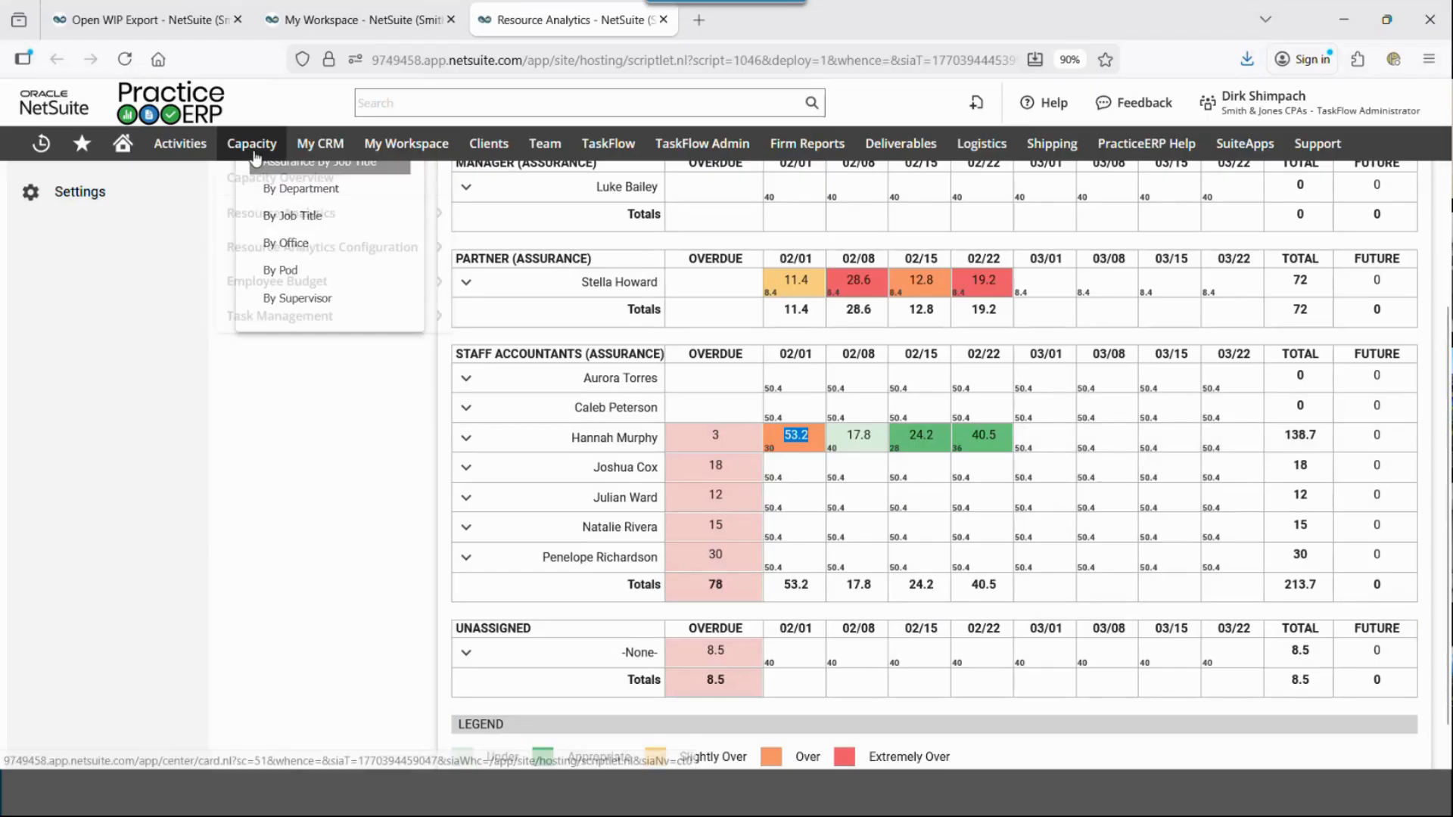
mouse_move(315, 315)
mouse_move(473, 318)
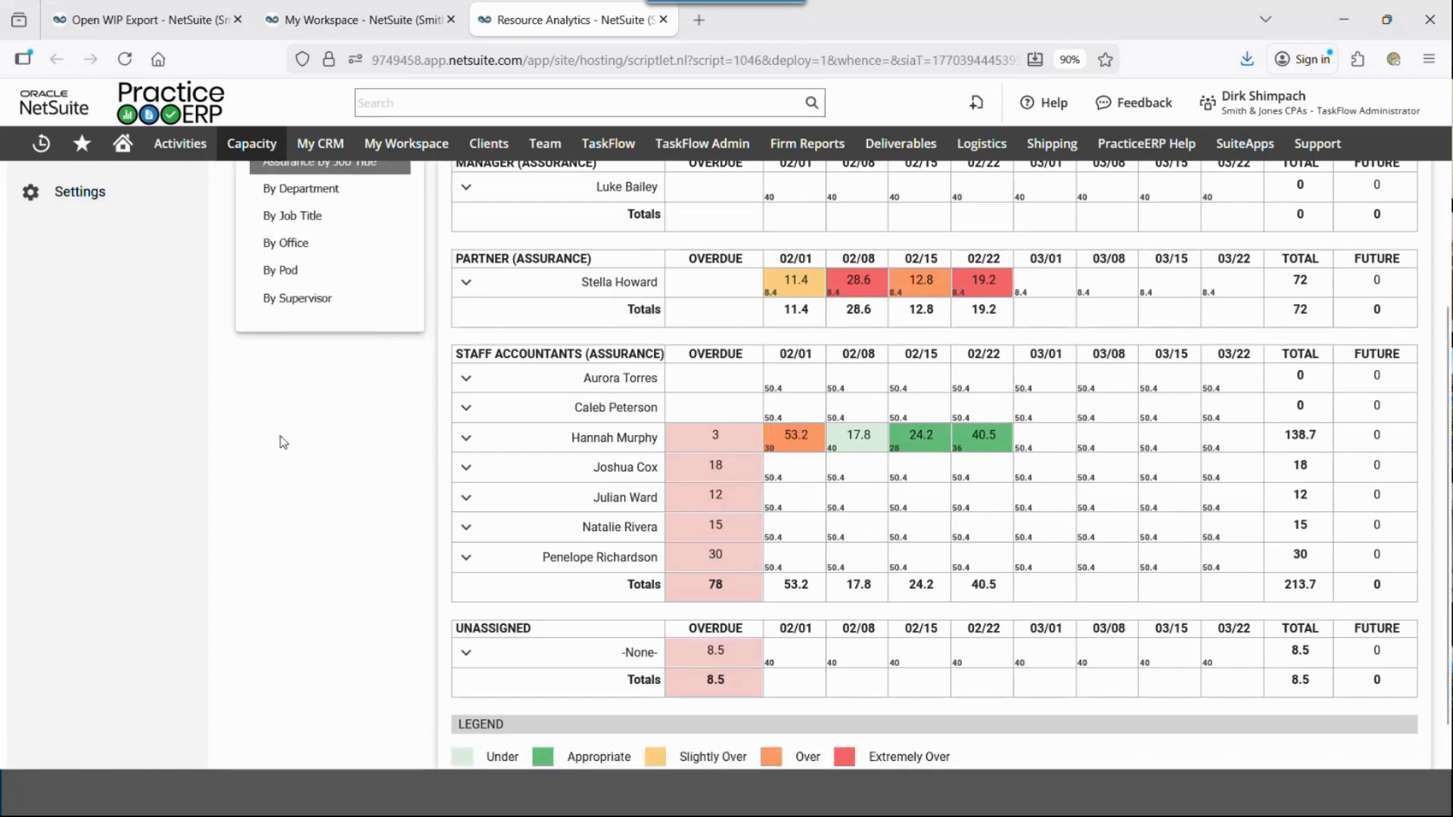
Step: Switch to the browser window showing the NetSuite NEXT! presentation slide
key(alt+Tab)
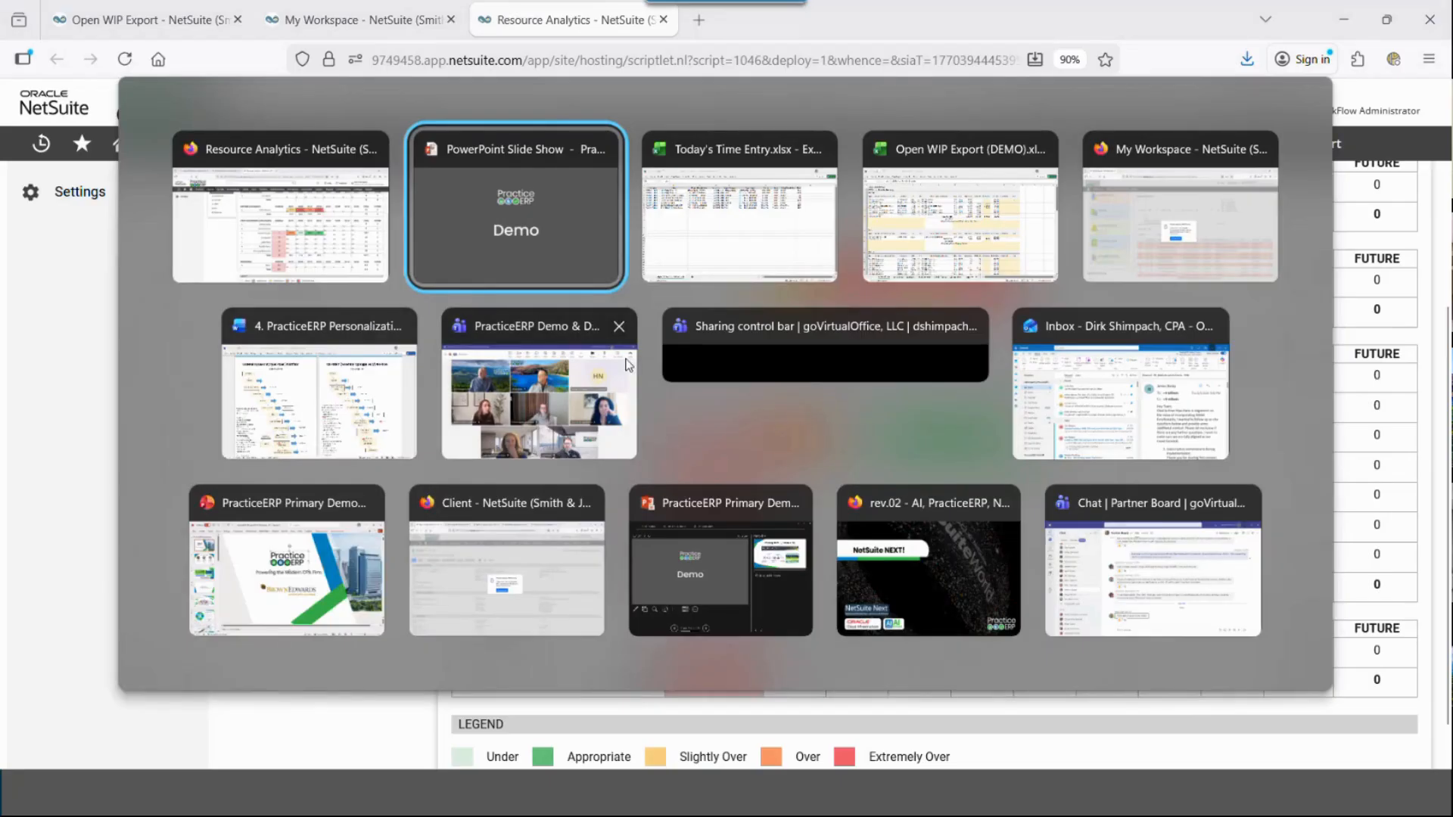
click(906, 592)
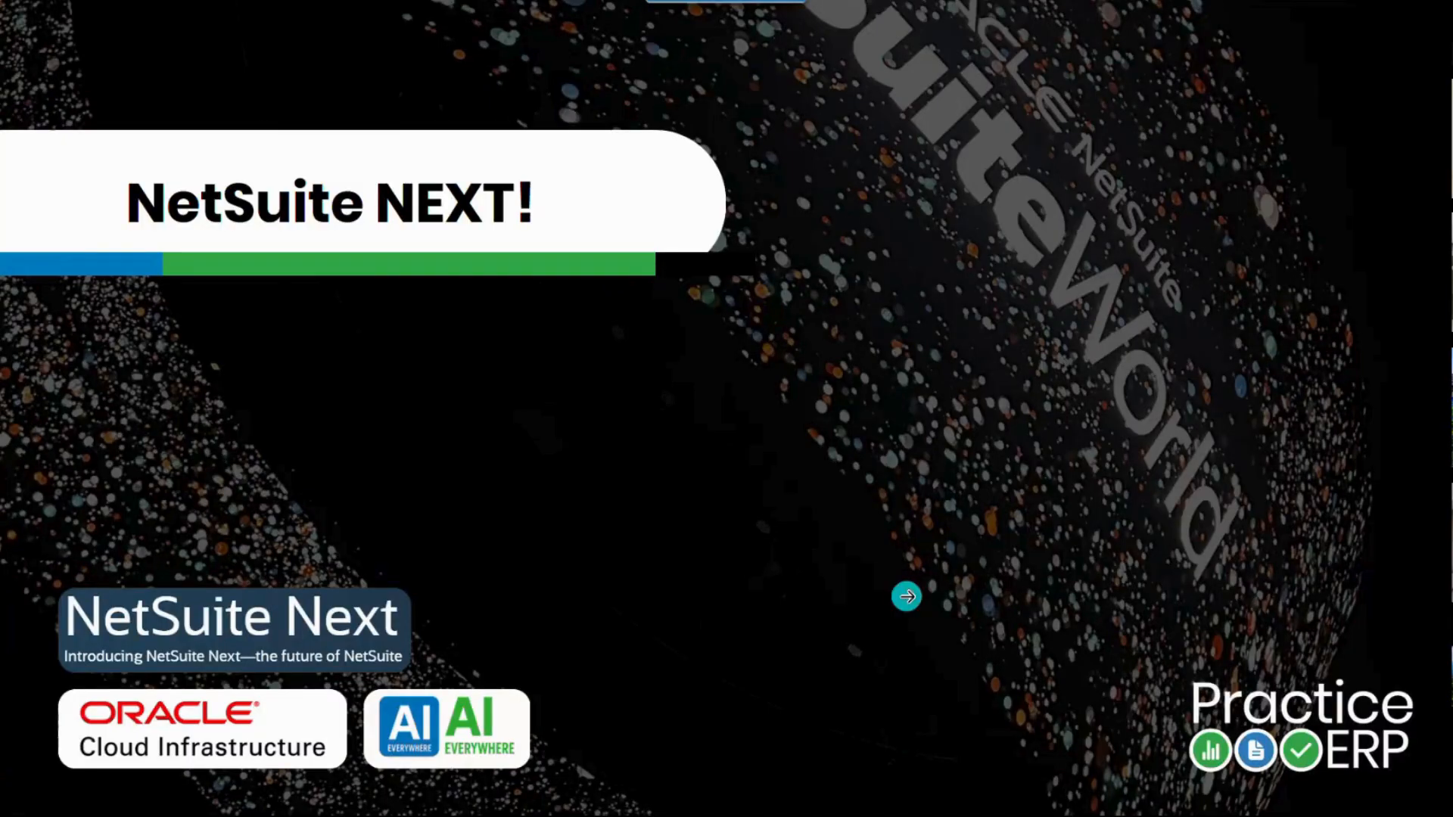
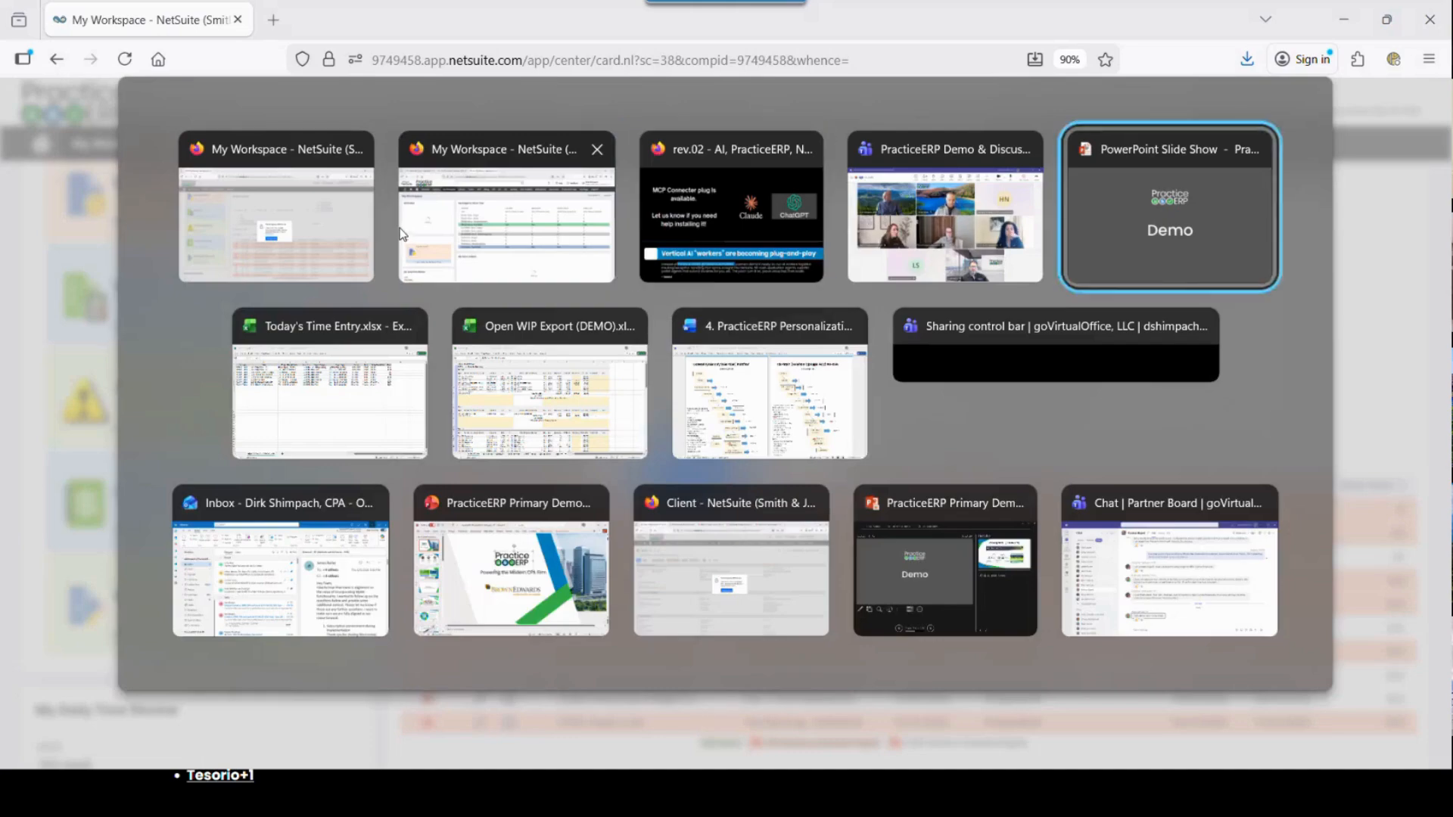
Step: Switch to the NetSuite window with the Urban Paws Pet Grooming client record and launch Ask AI from it
click(695, 590)
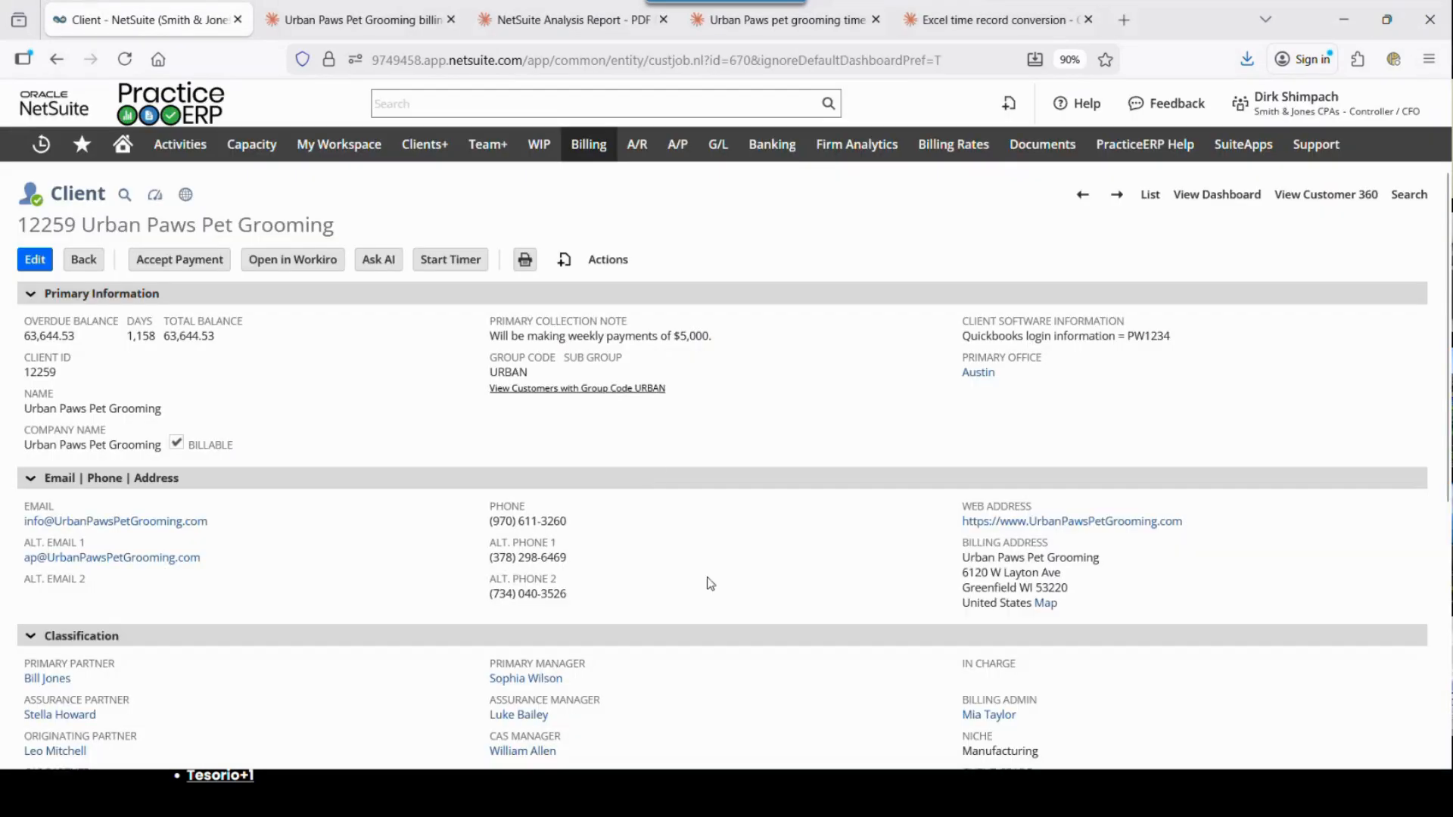
click(385, 266)
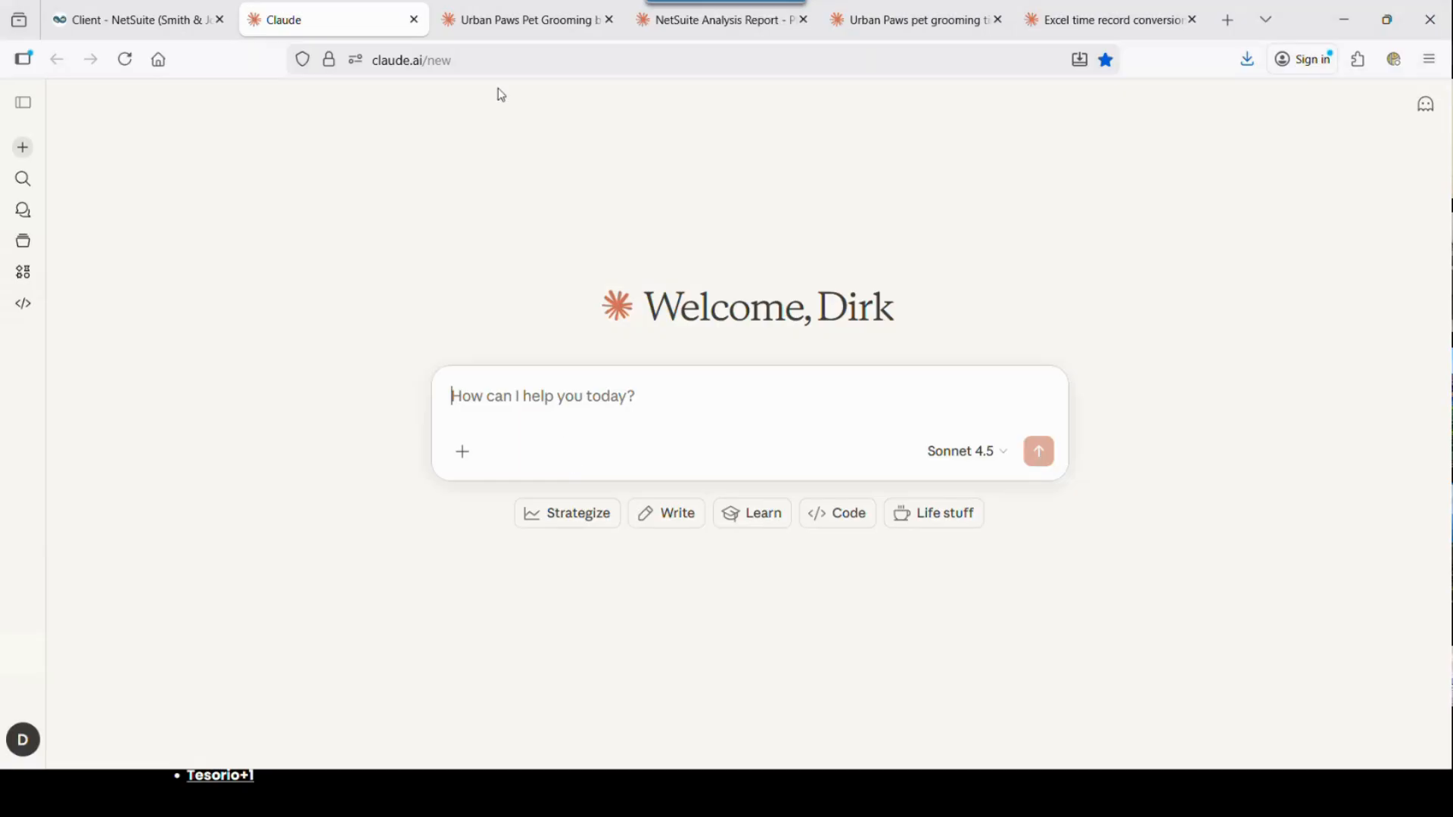
Step: Open the existing Urban Paws Pet Grooming billing address chat in Claude and review the answers about the client's billing address
click(519, 23)
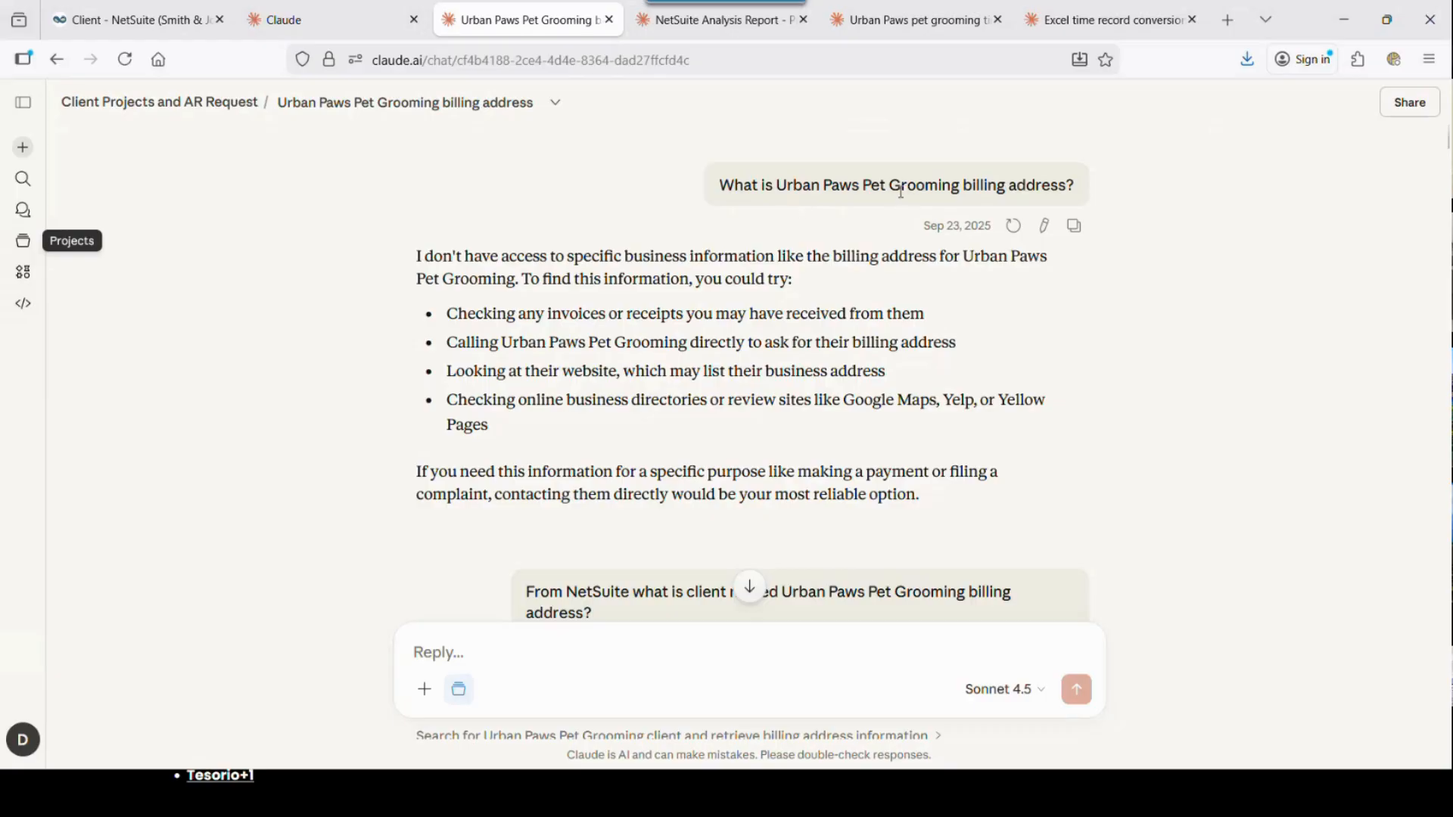
scroll(901, 193, down, 5)
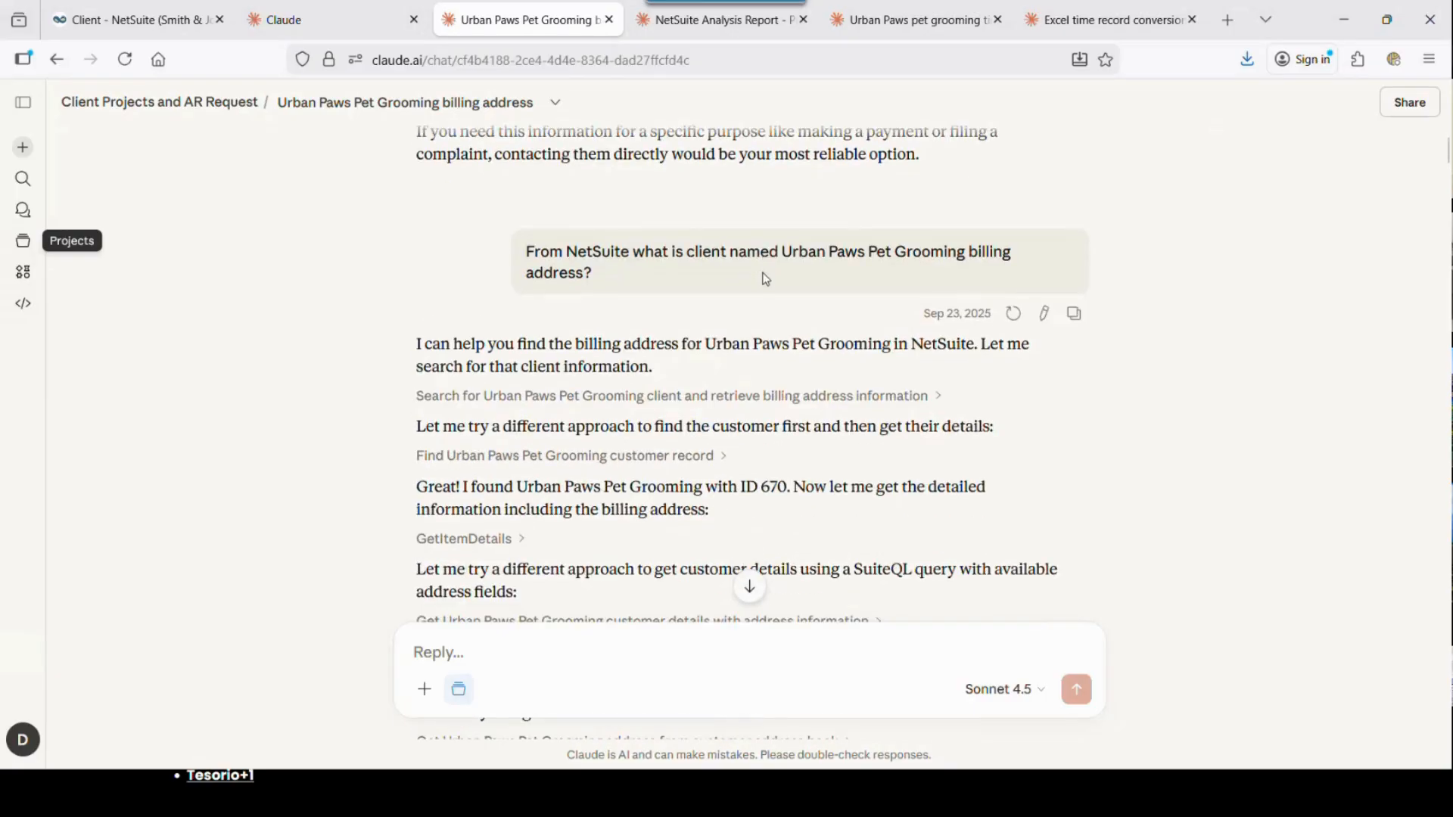
scroll(757, 274, down, 10)
scroll(756, 274, down, 7)
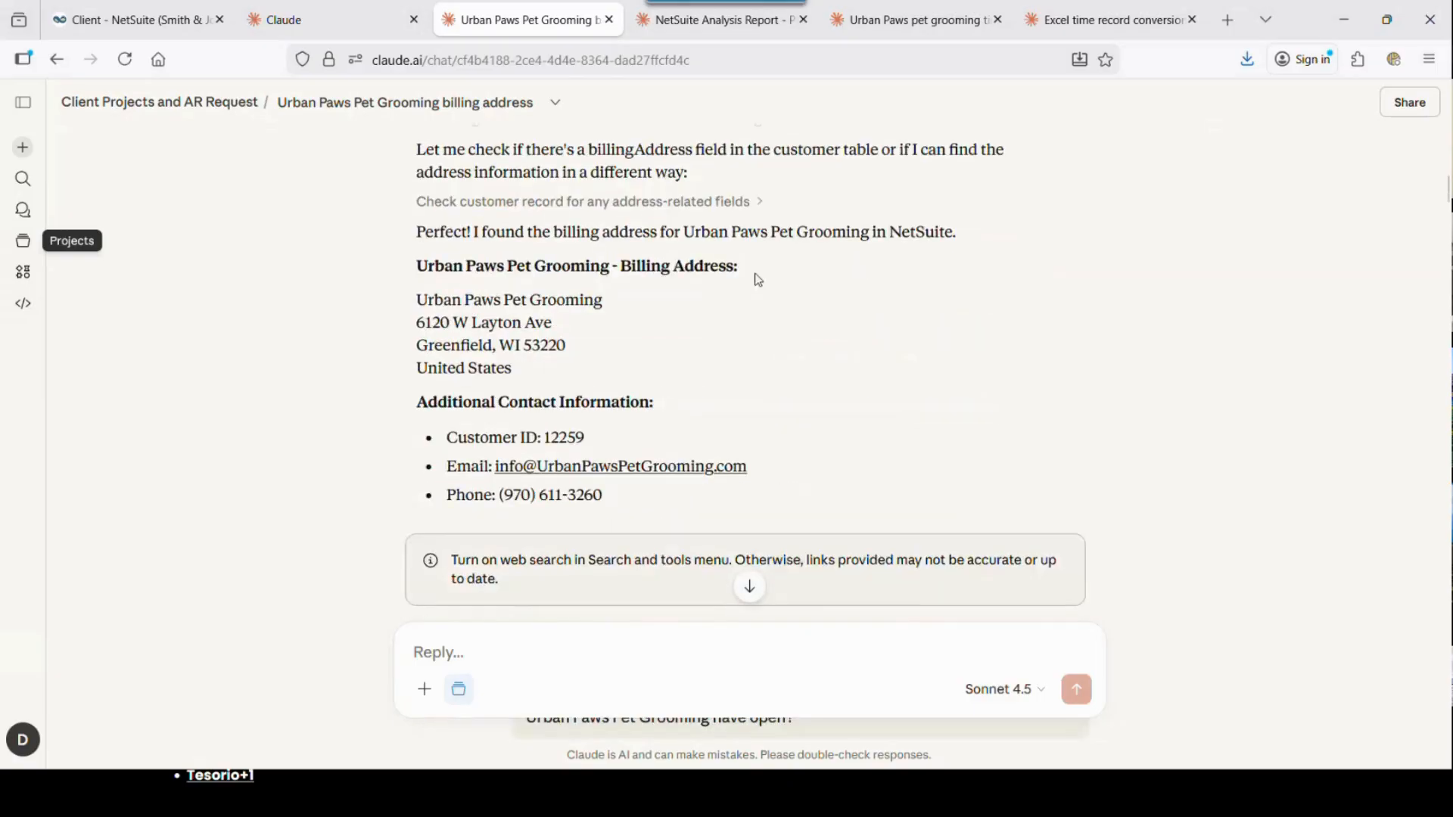
Step: Review the chat's answers about Urban Paws Pet Grooming's open TaskFlow Projects and which of them are past due
scroll(517, 244, down, 3)
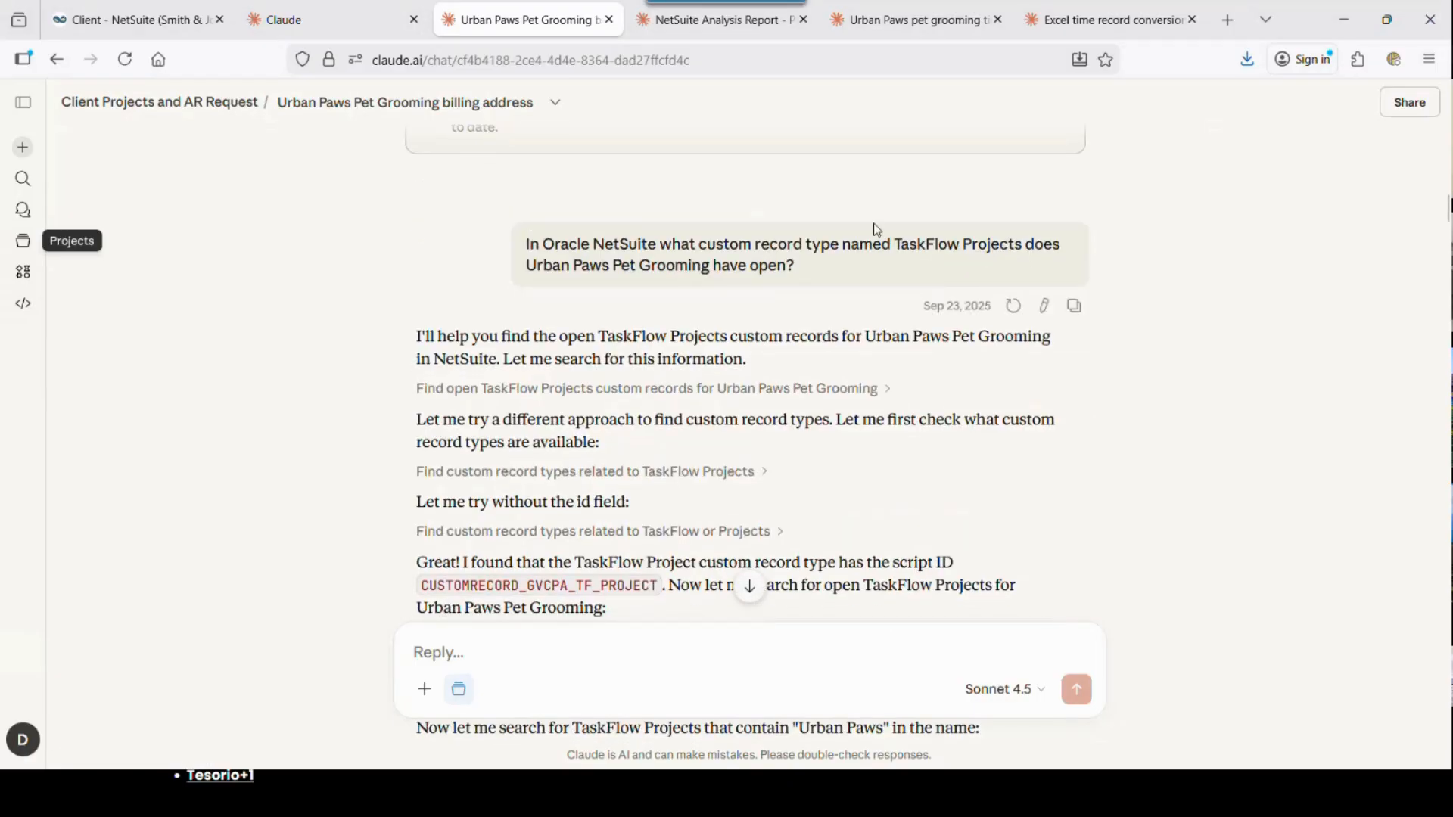
scroll(884, 270, down, 10)
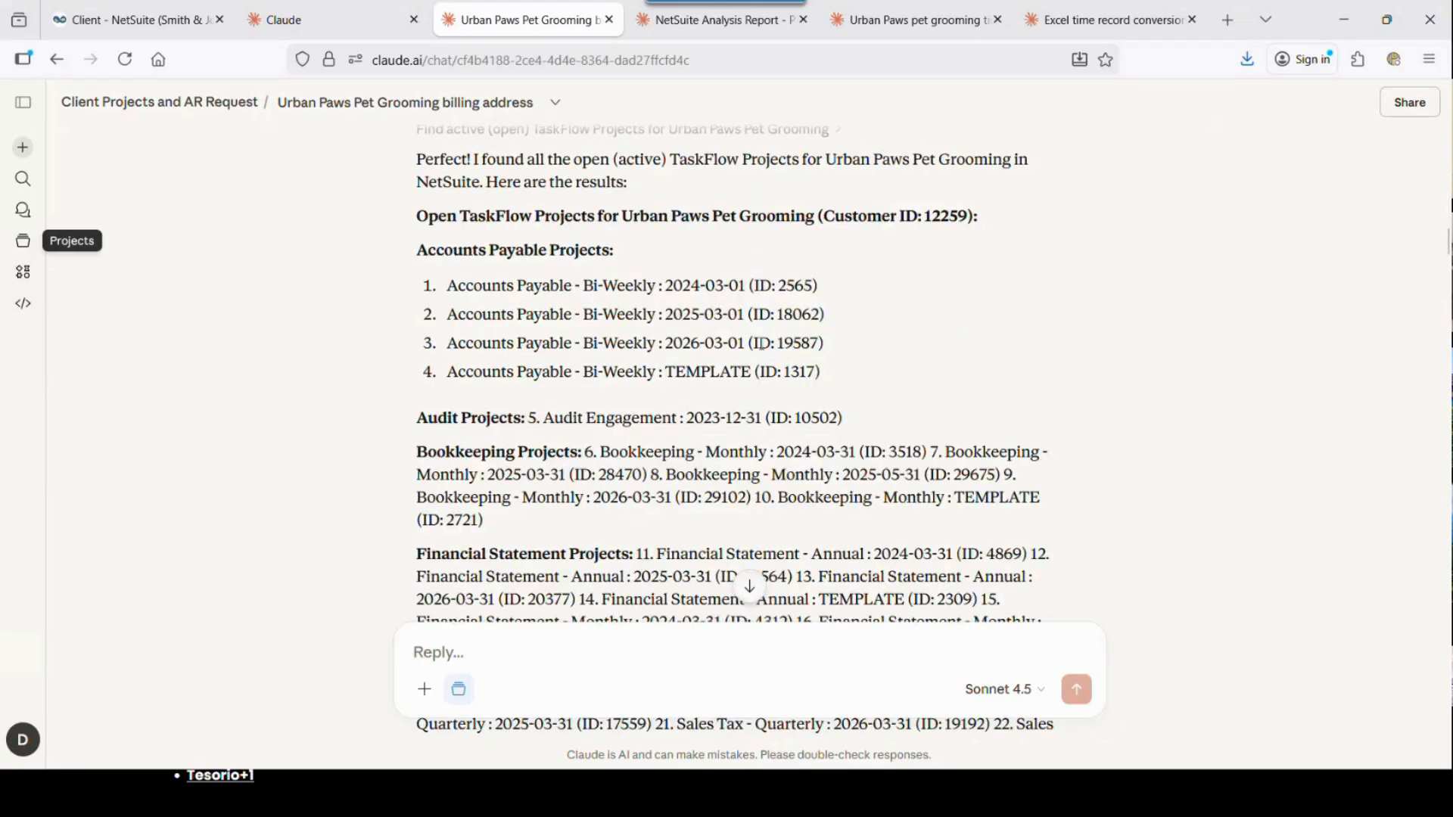
scroll(762, 343, down, 3)
scroll(713, 391, down, 3)
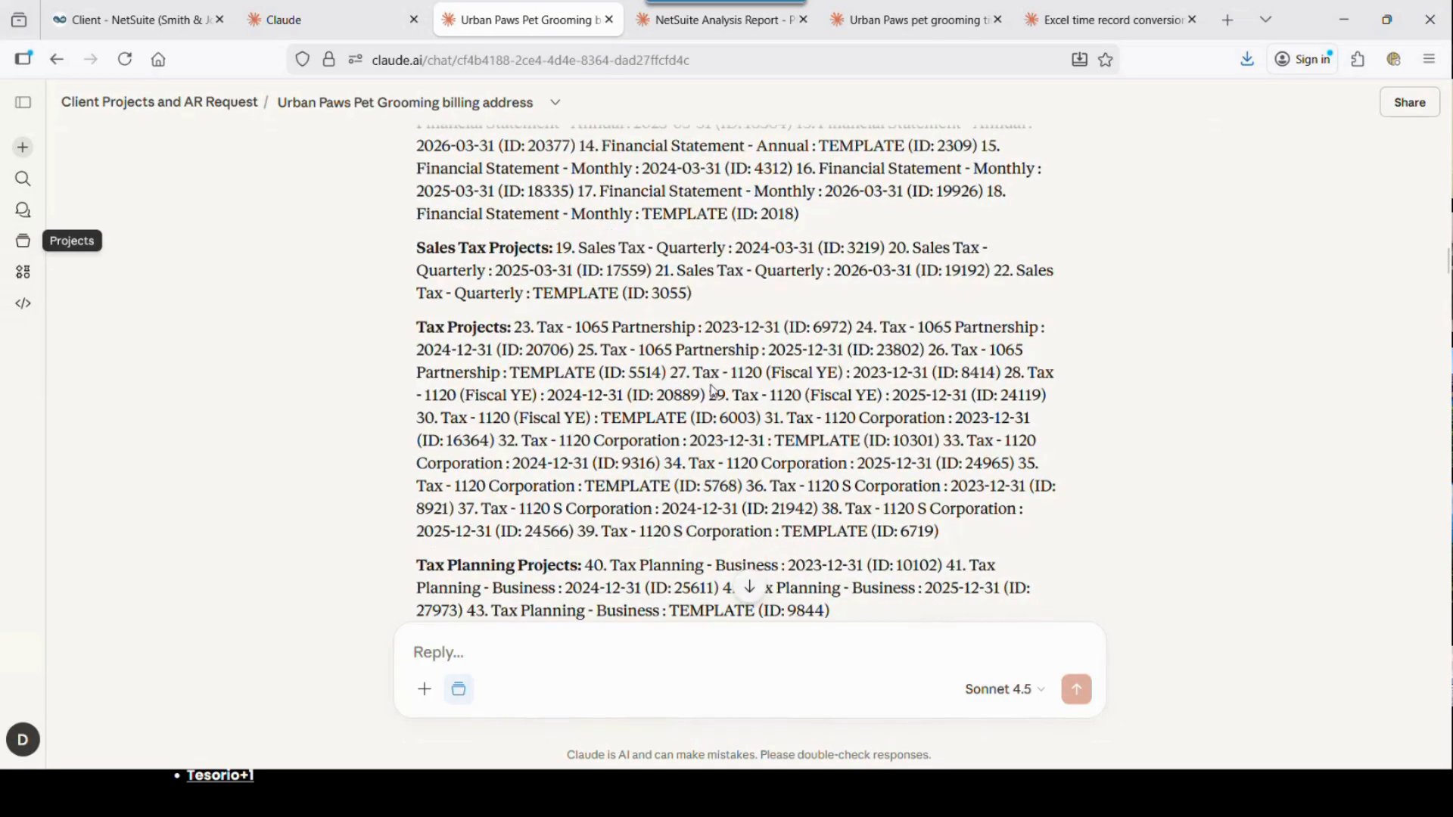
scroll(709, 352, down, 6)
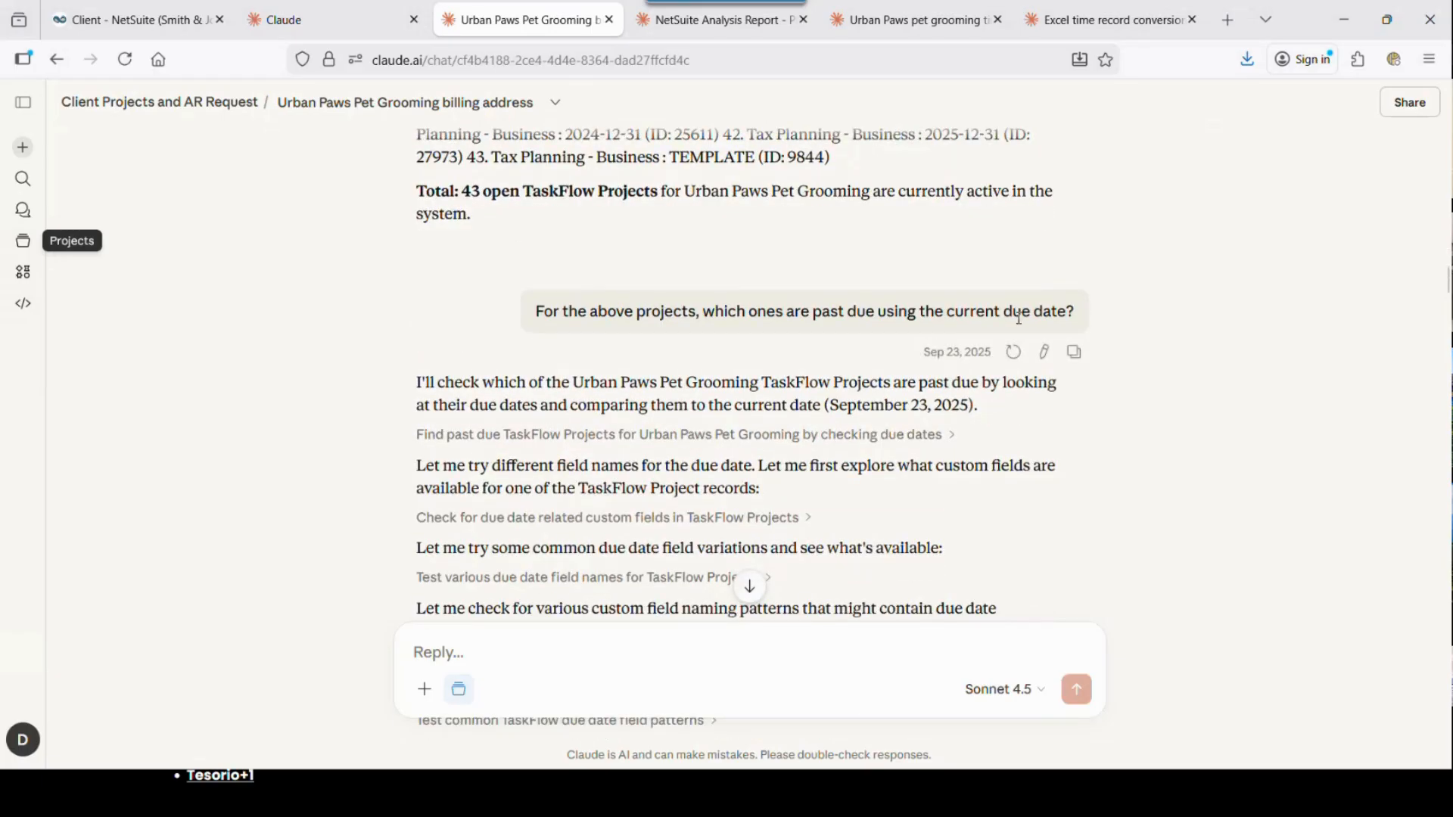
scroll(1019, 317, down, 3)
scroll(1019, 318, down, 15)
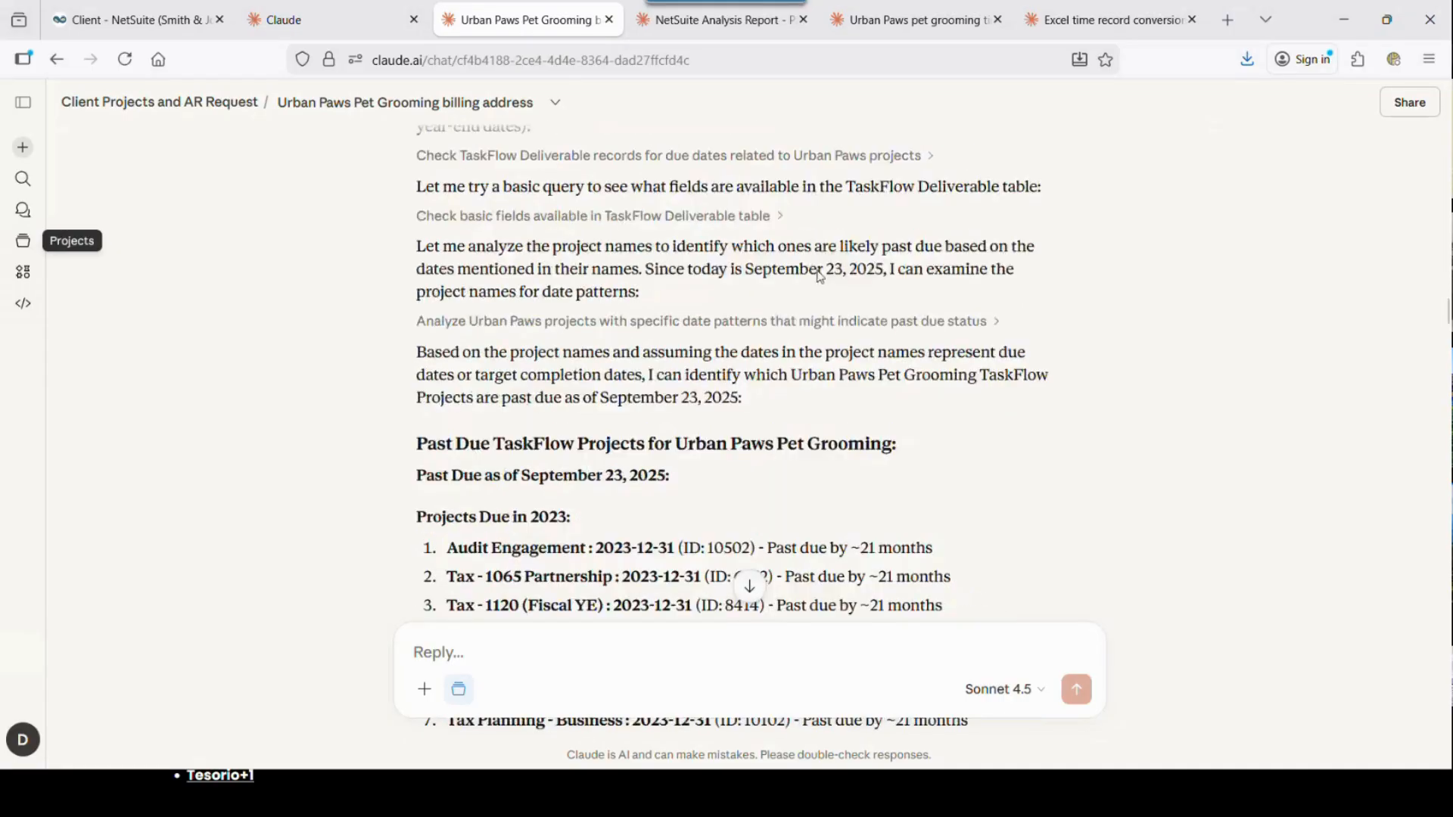
Step: Review the chat's answer listing the top 10 clients with the highest accounts receivable balance in NetSuite
scroll(821, 280, down, 8)
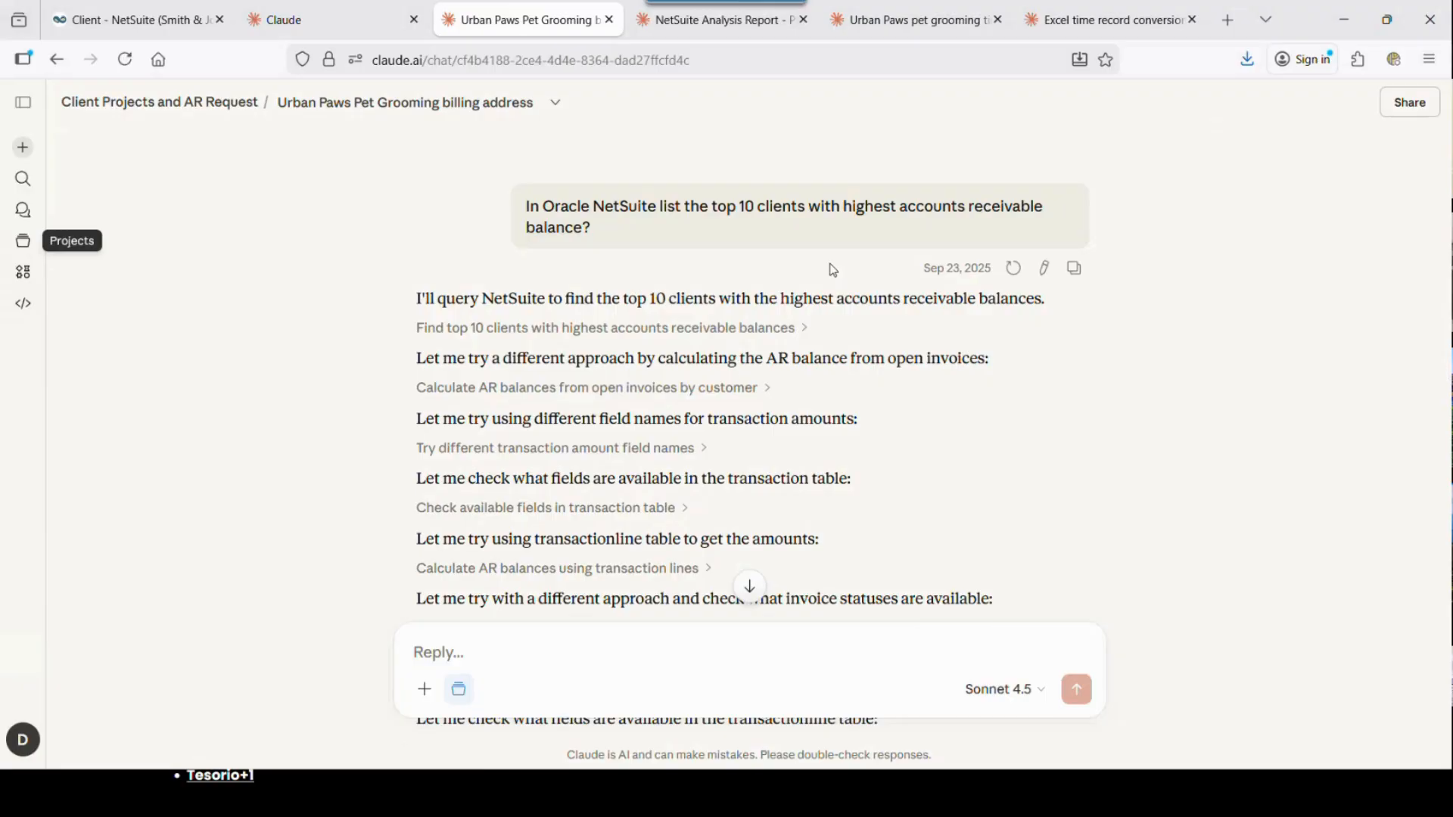
scroll(765, 325, up, 1)
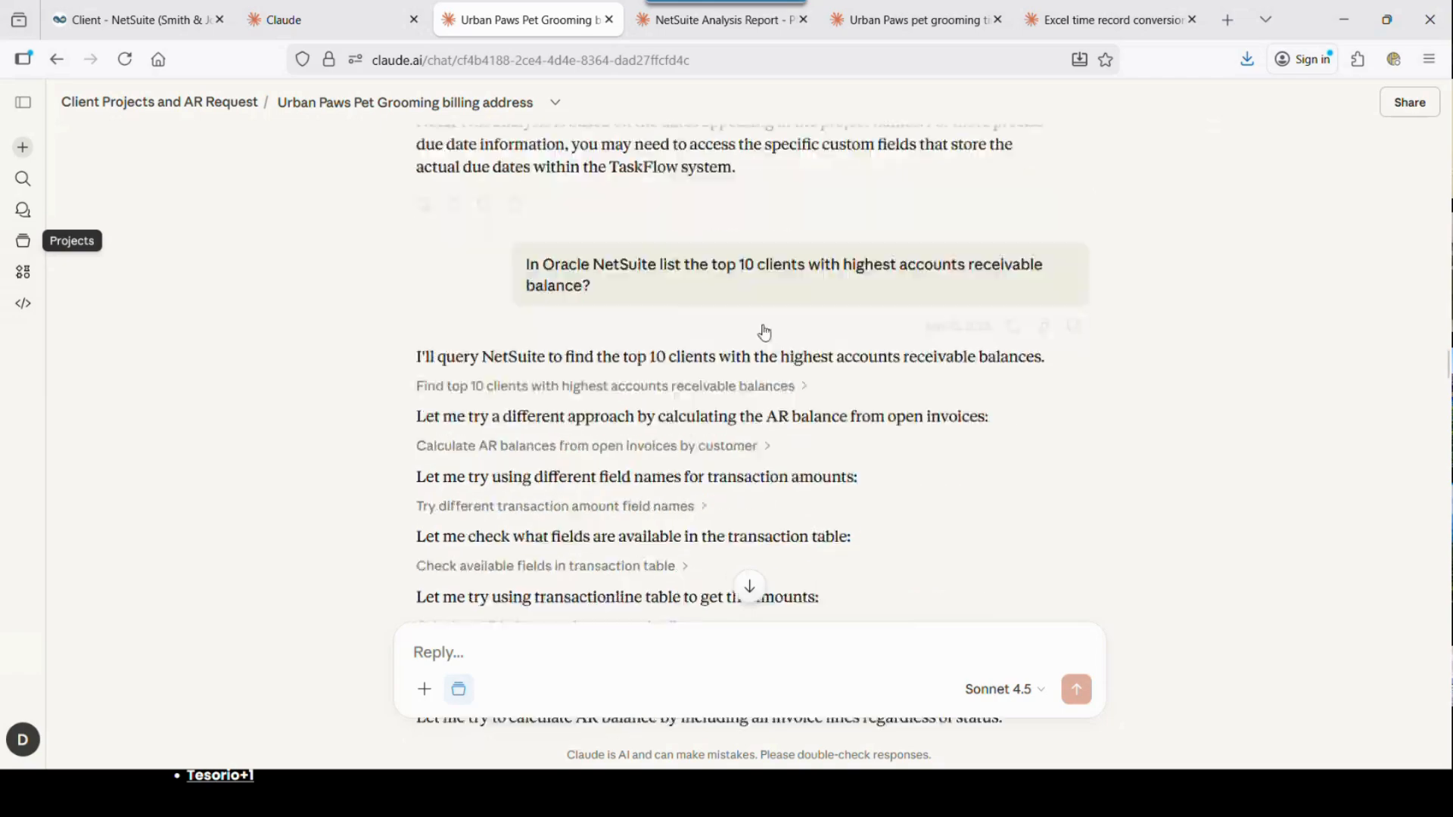
scroll(770, 318, down, 12)
scroll(770, 317, down, 4)
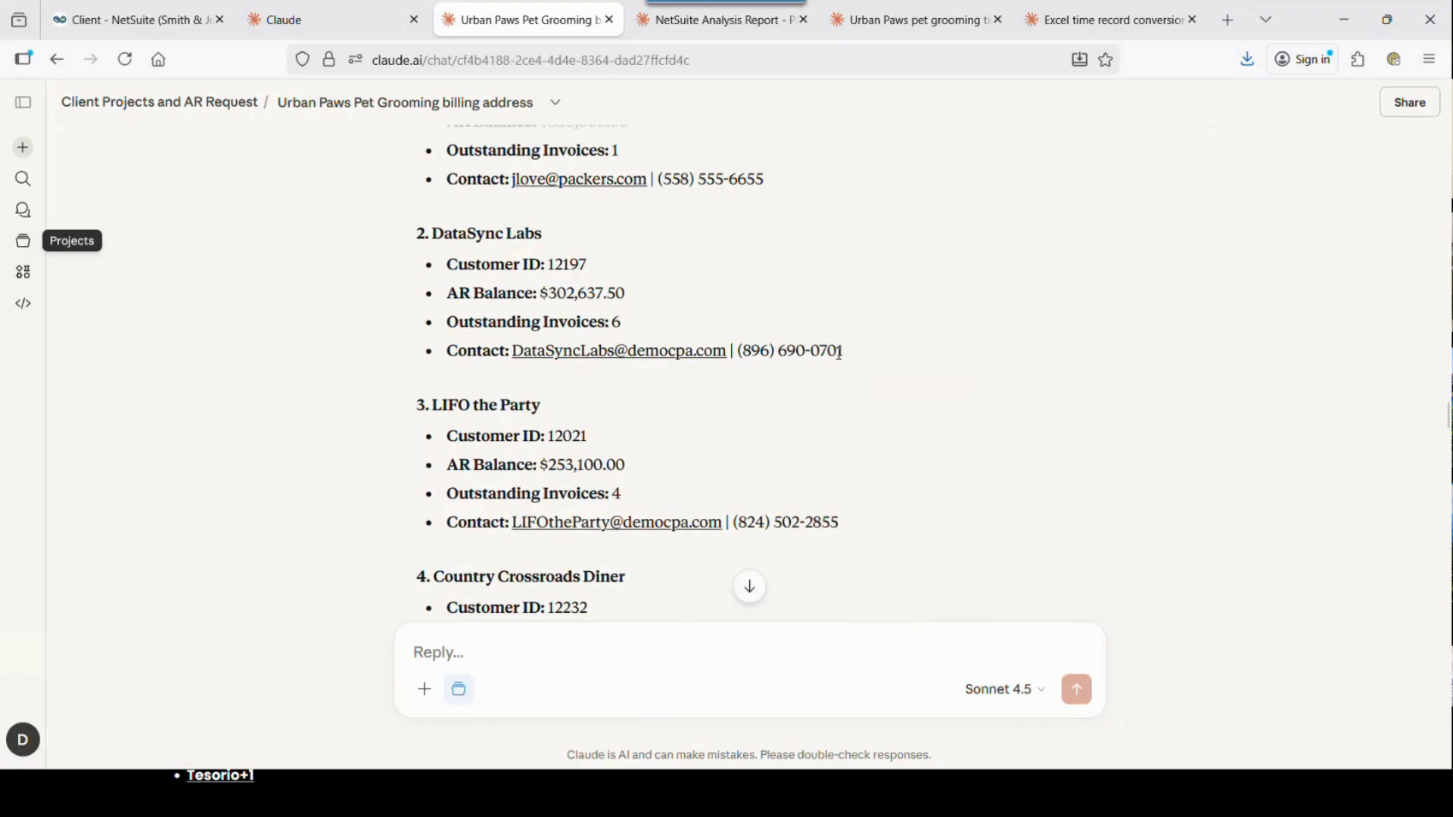
scroll(835, 356, down, 11)
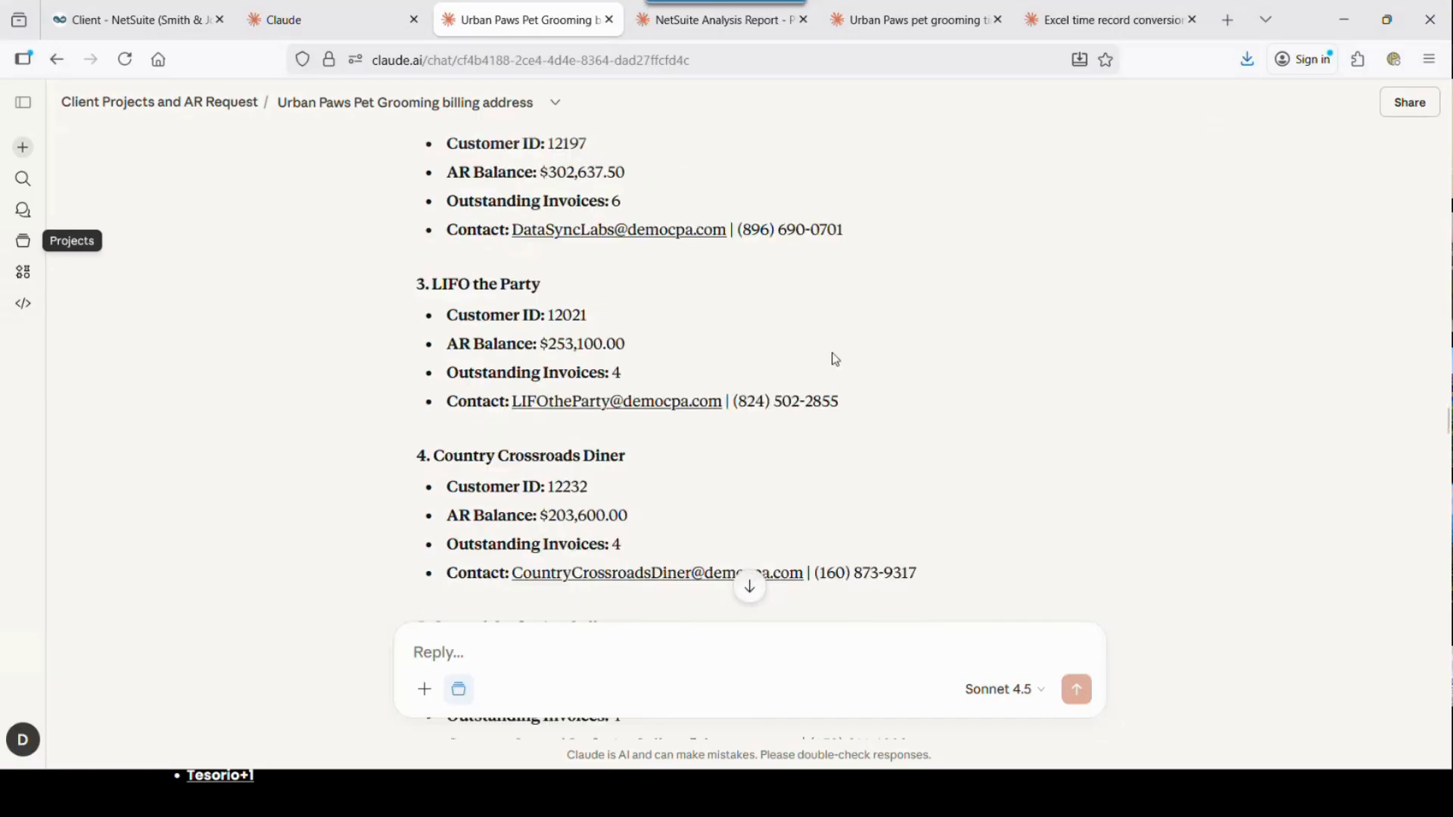
scroll(831, 356, down, 14)
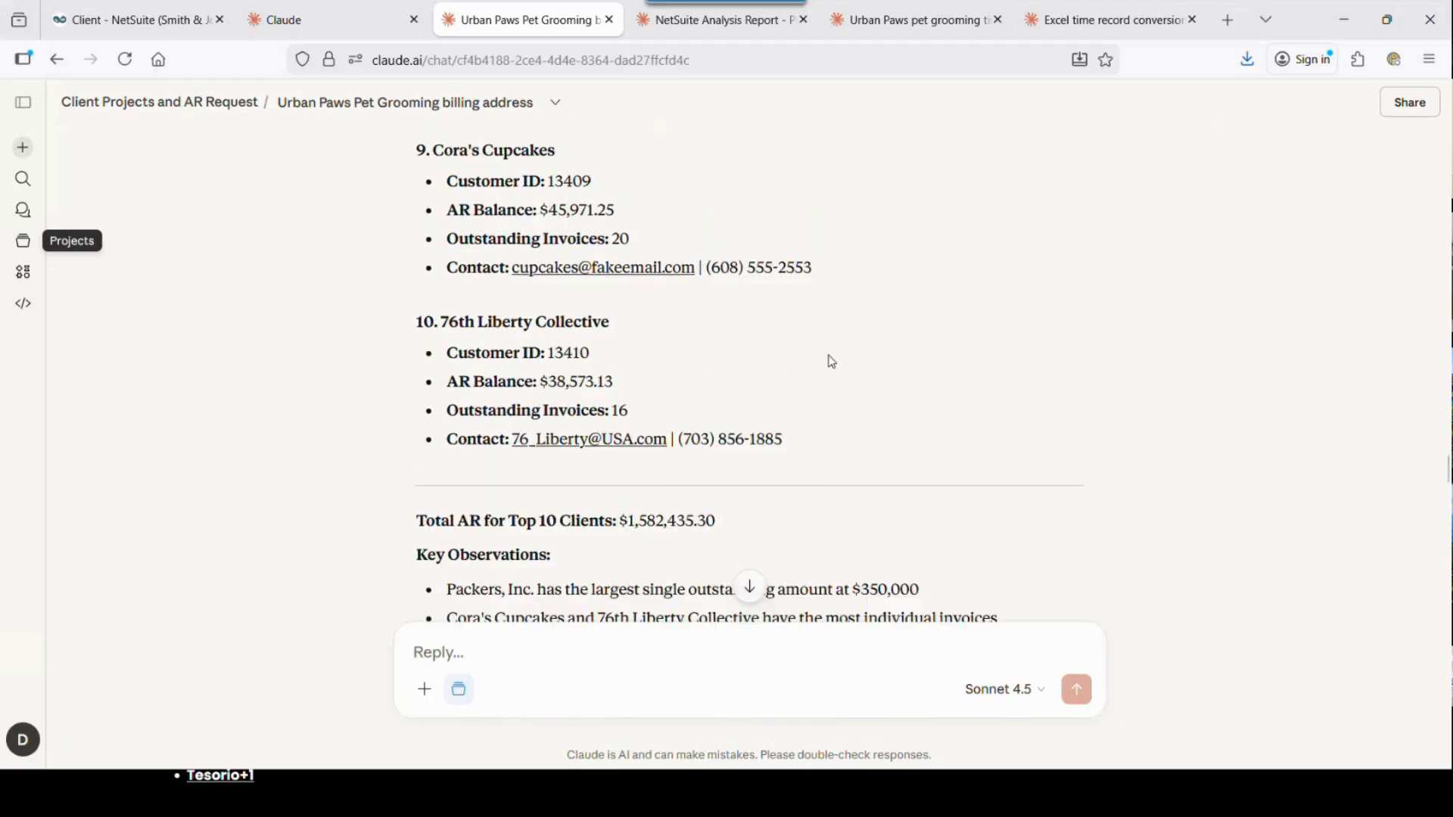
Step: Open the Top 10 Clients - Accounts Receivable Balances bar graph artifact and review its described features
scroll(808, 325, down, 2)
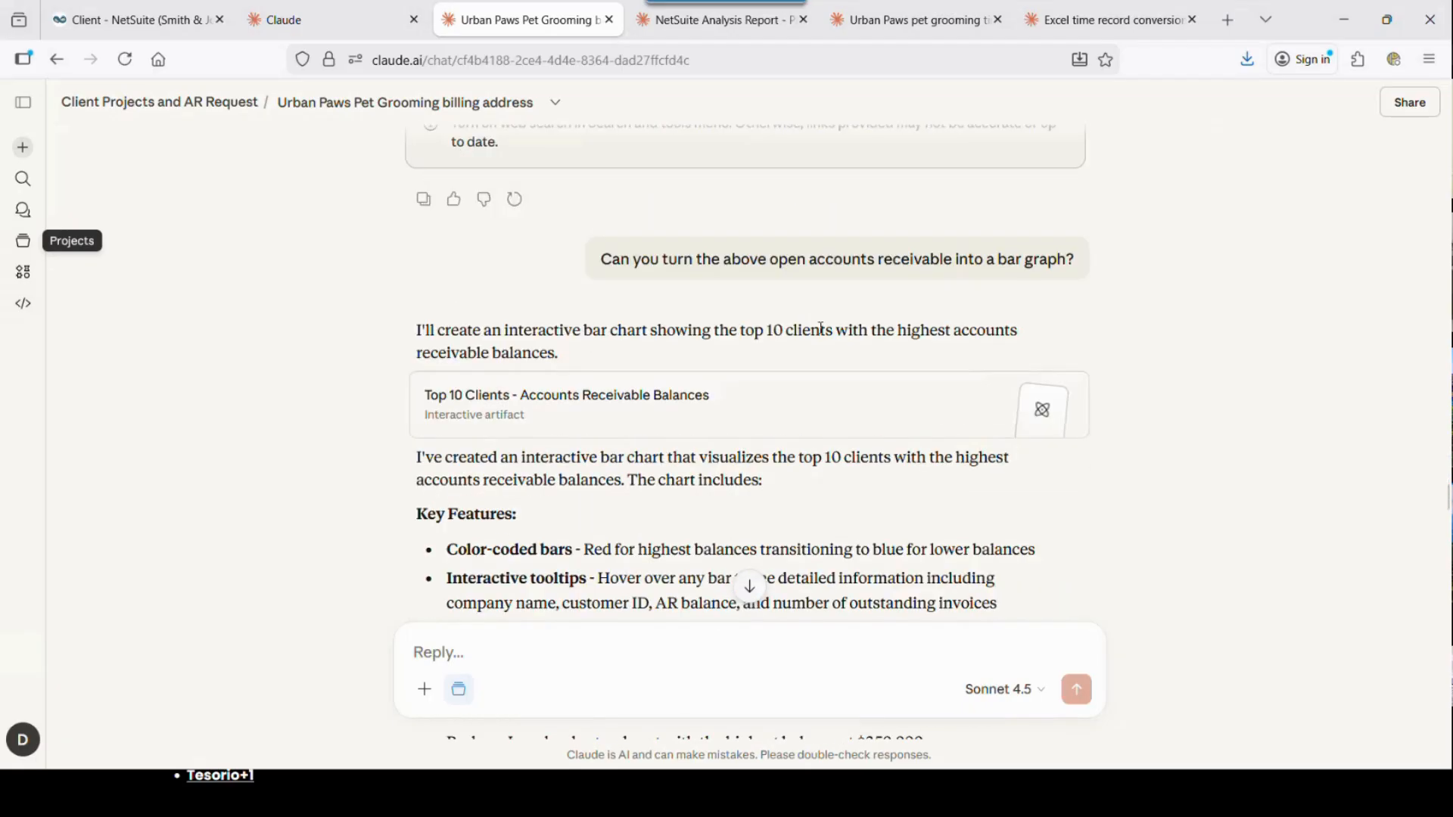
click(1043, 415)
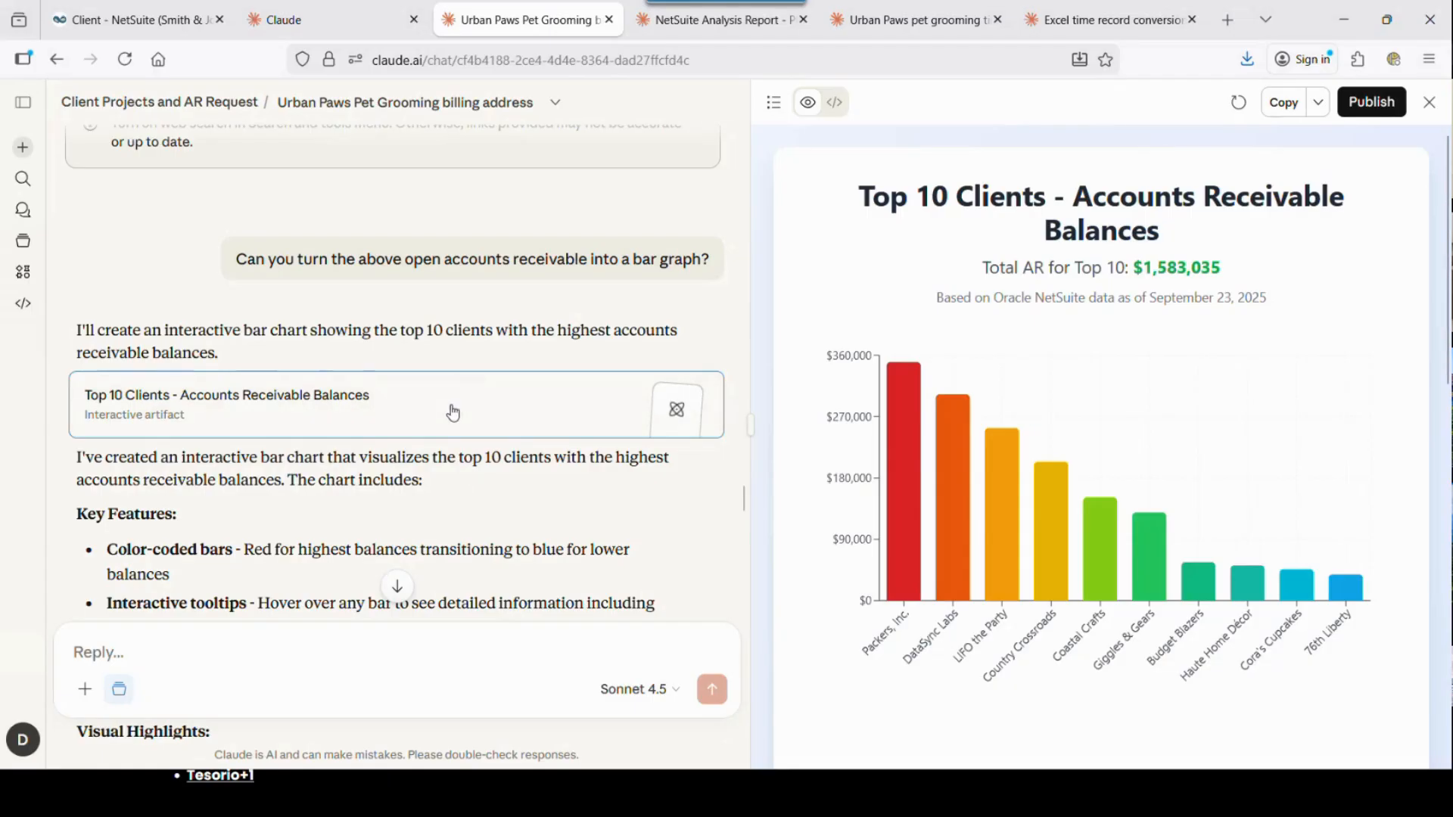
scroll(509, 415, down, 3)
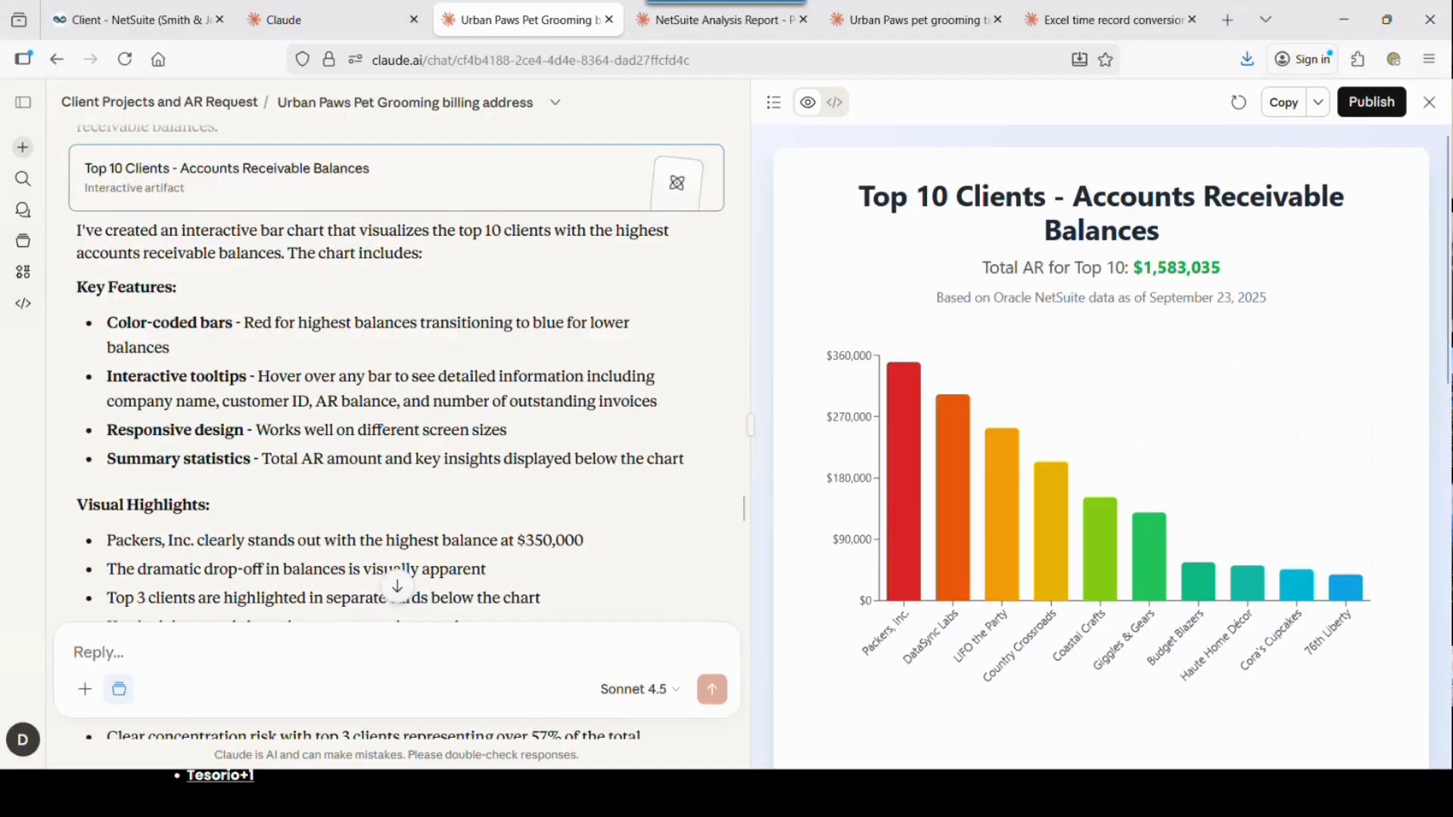
Step: Close the accounts receivable bar chart artifact and review the chat's remaining answers, including Budget Blazers' open invoices and their aging summary
click(1429, 101)
scroll(585, 491, down, 8)
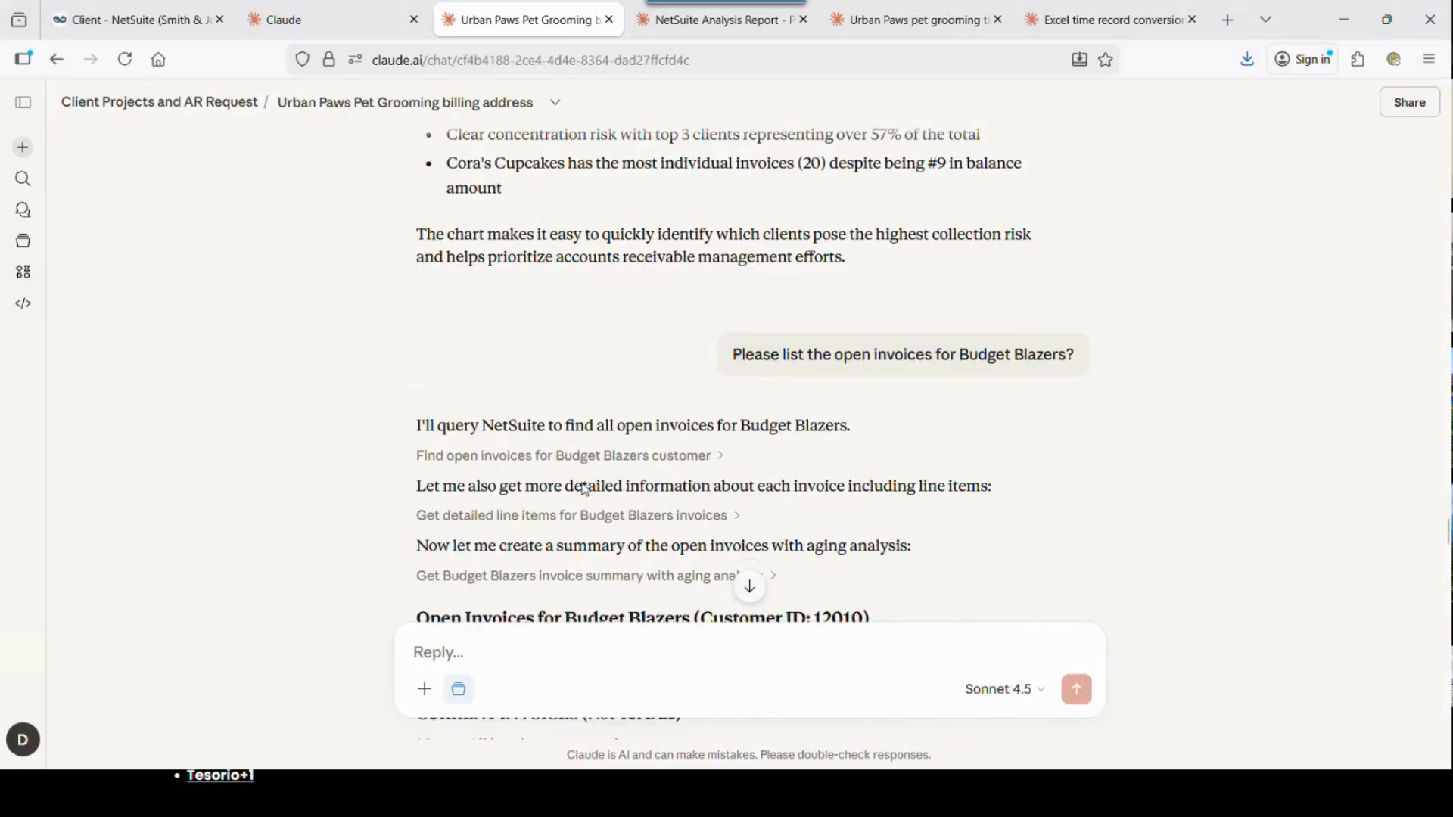
scroll(585, 490, down, 7)
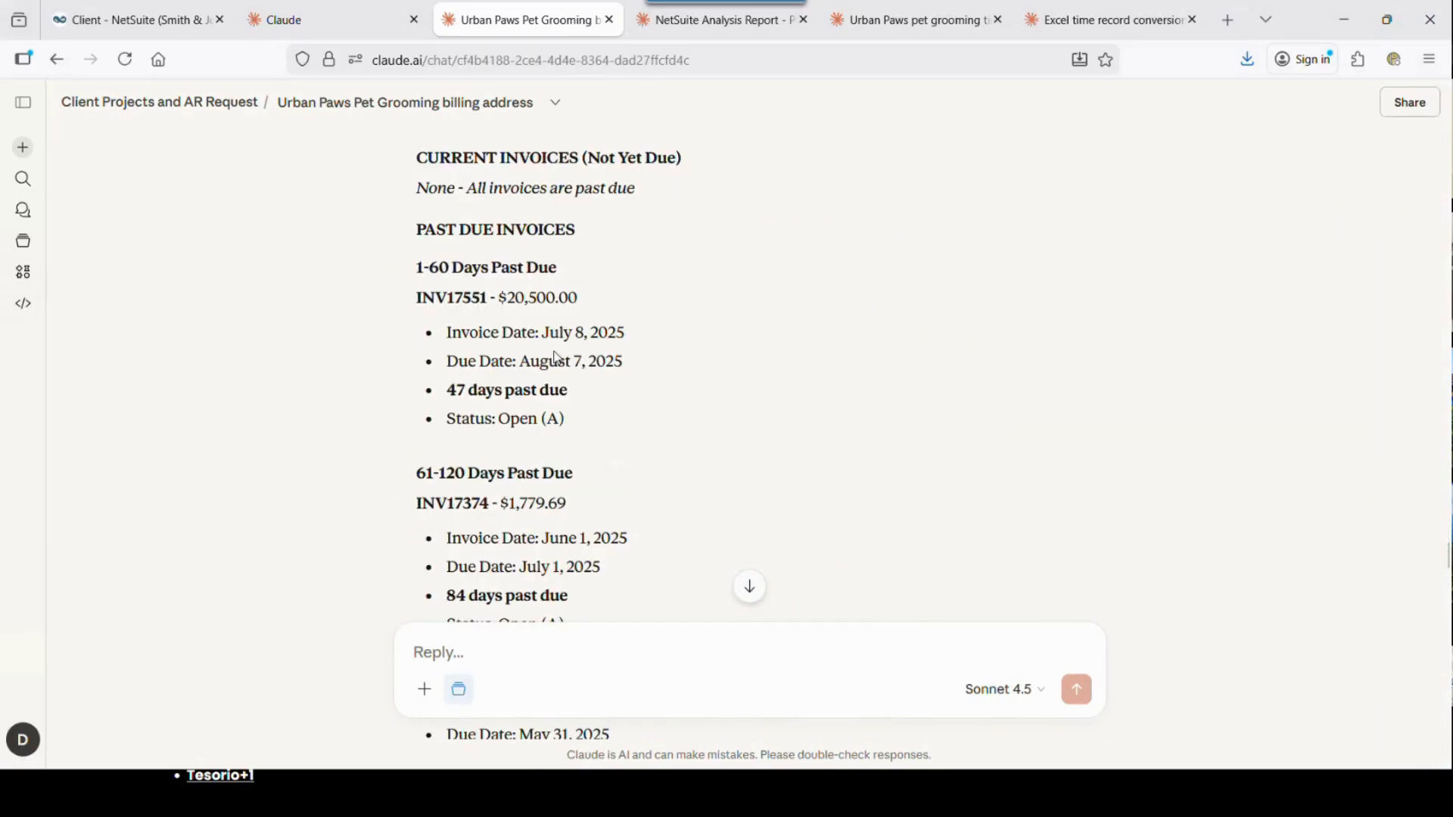
scroll(560, 364, down, 12)
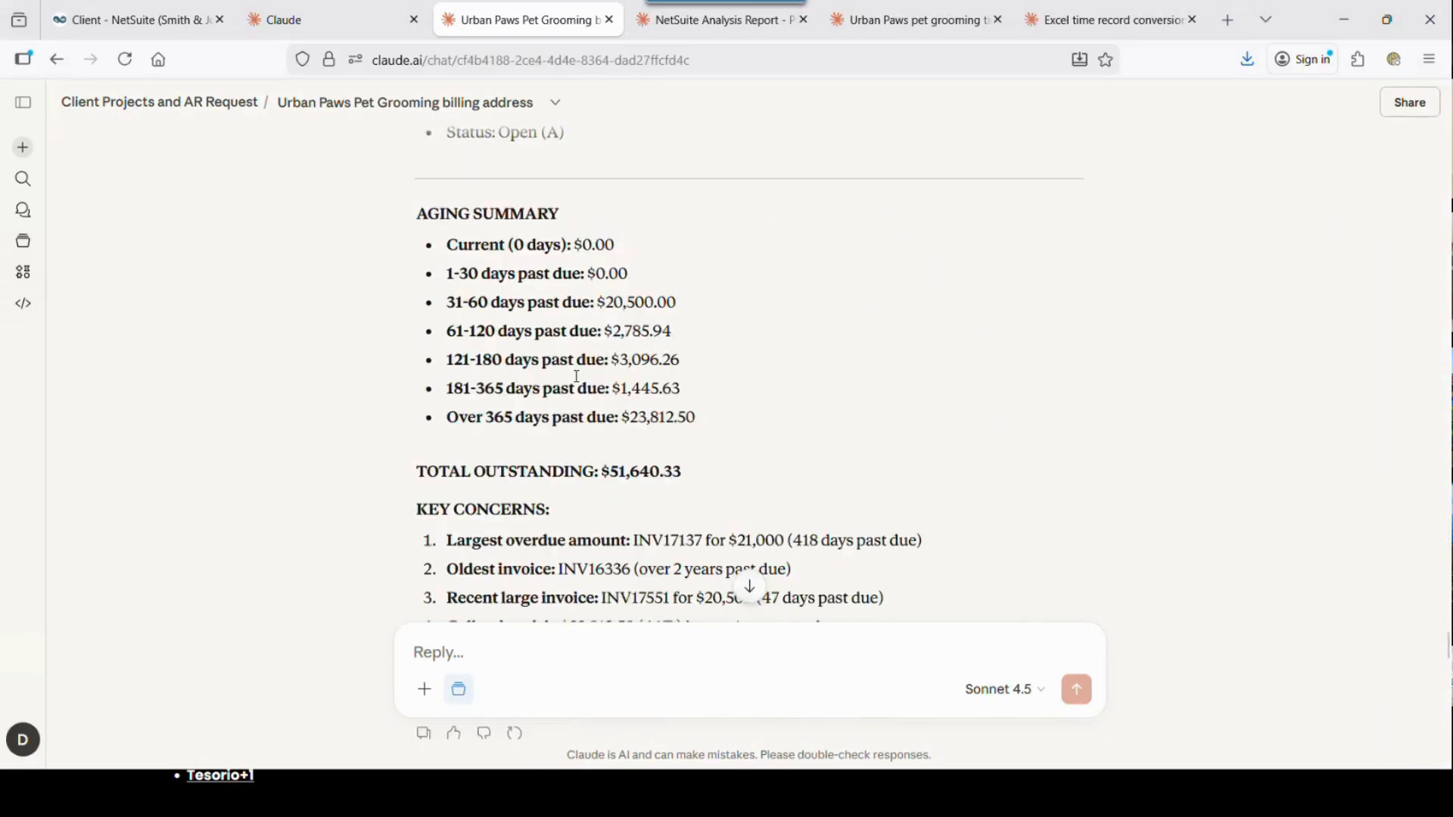
scroll(577, 376, down, 20)
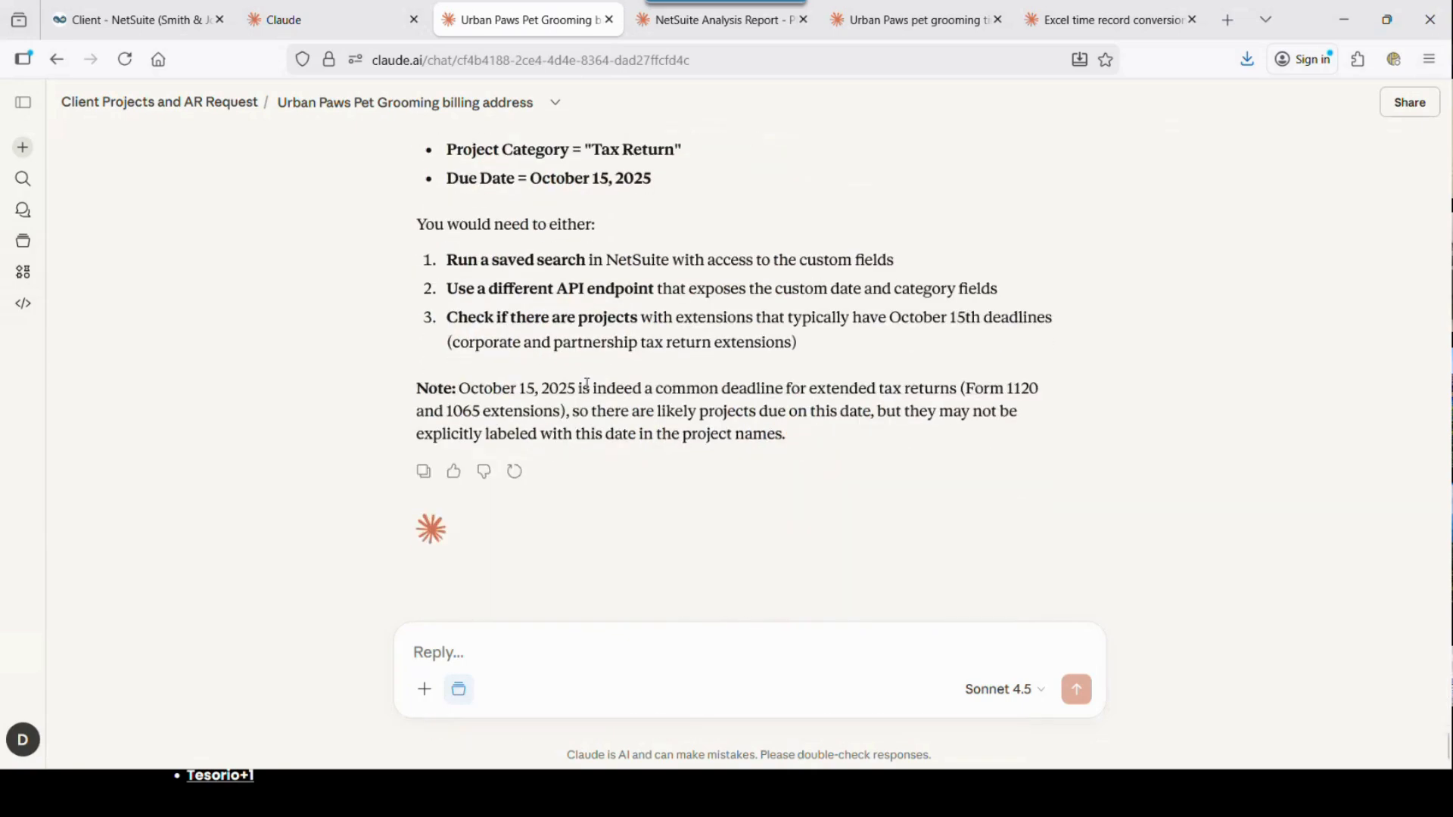
scroll(597, 395, up, 4)
scroll(602, 401, down, 5)
Step: Open the published NetSuite Analysis Report and review its Urban Paws Pet Grooming client information and TaskFlow Projects Analysis sections
click(685, 19)
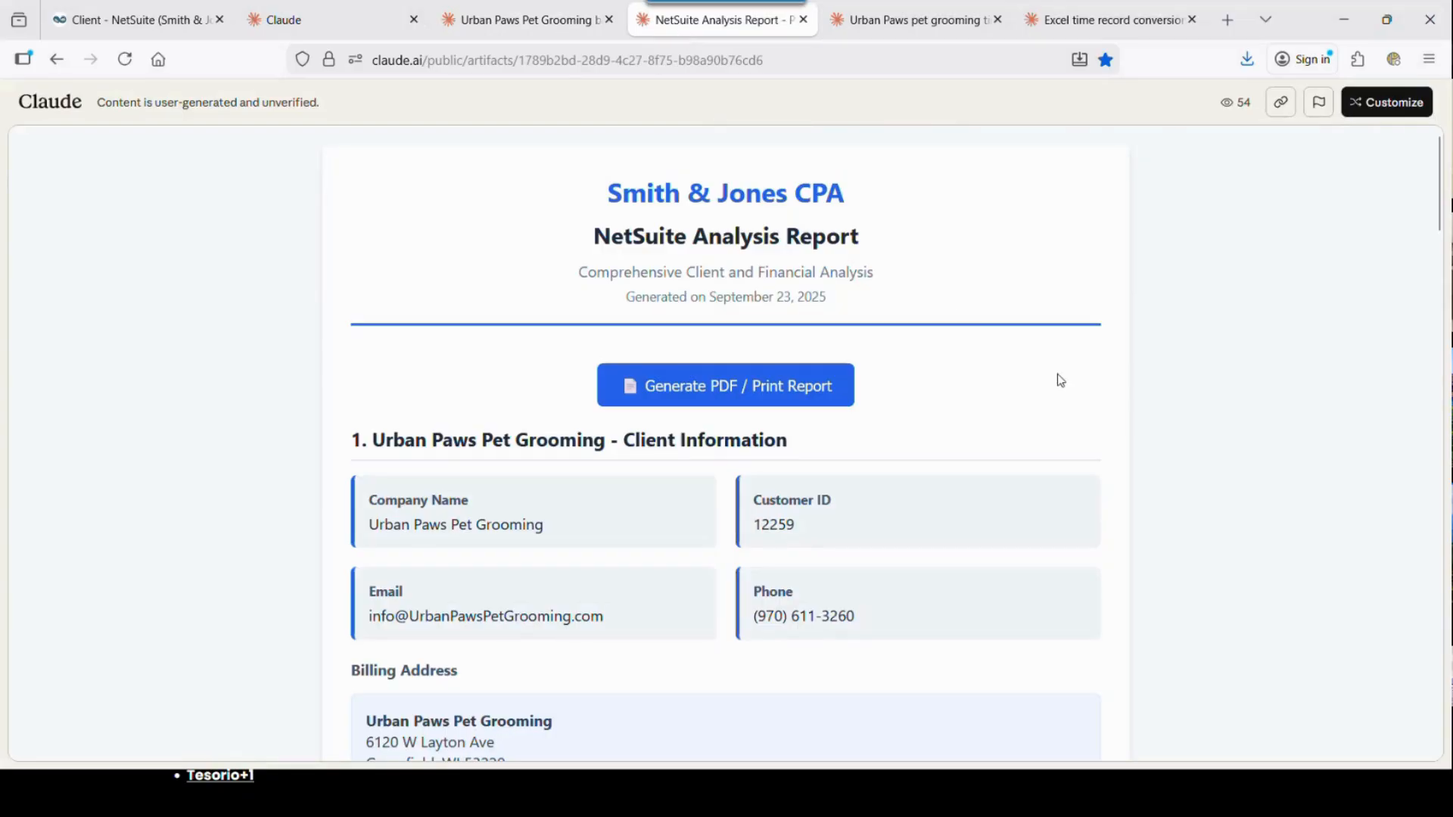
scroll(726, 492, down, 4)
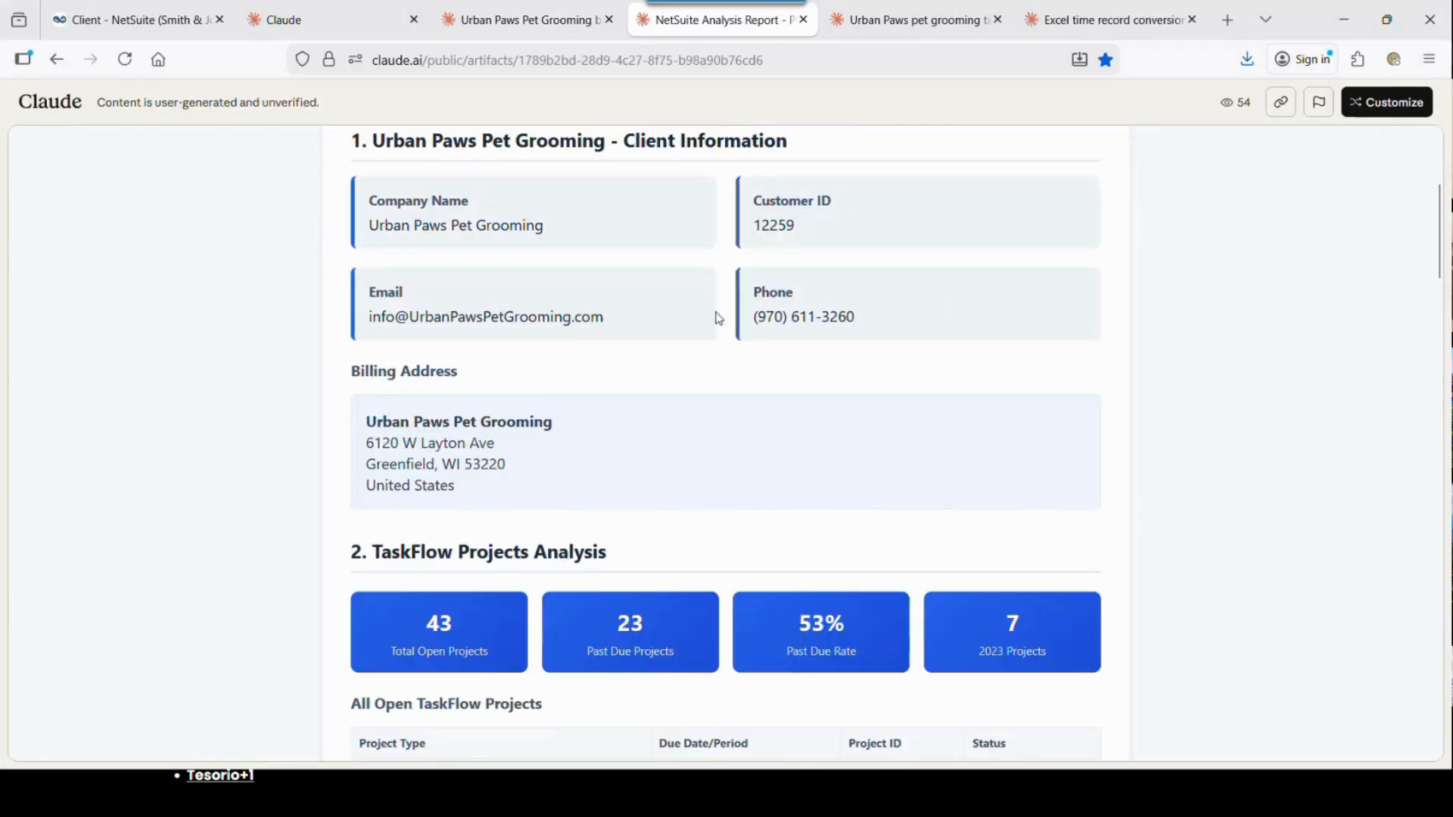
scroll(656, 407, down, 4)
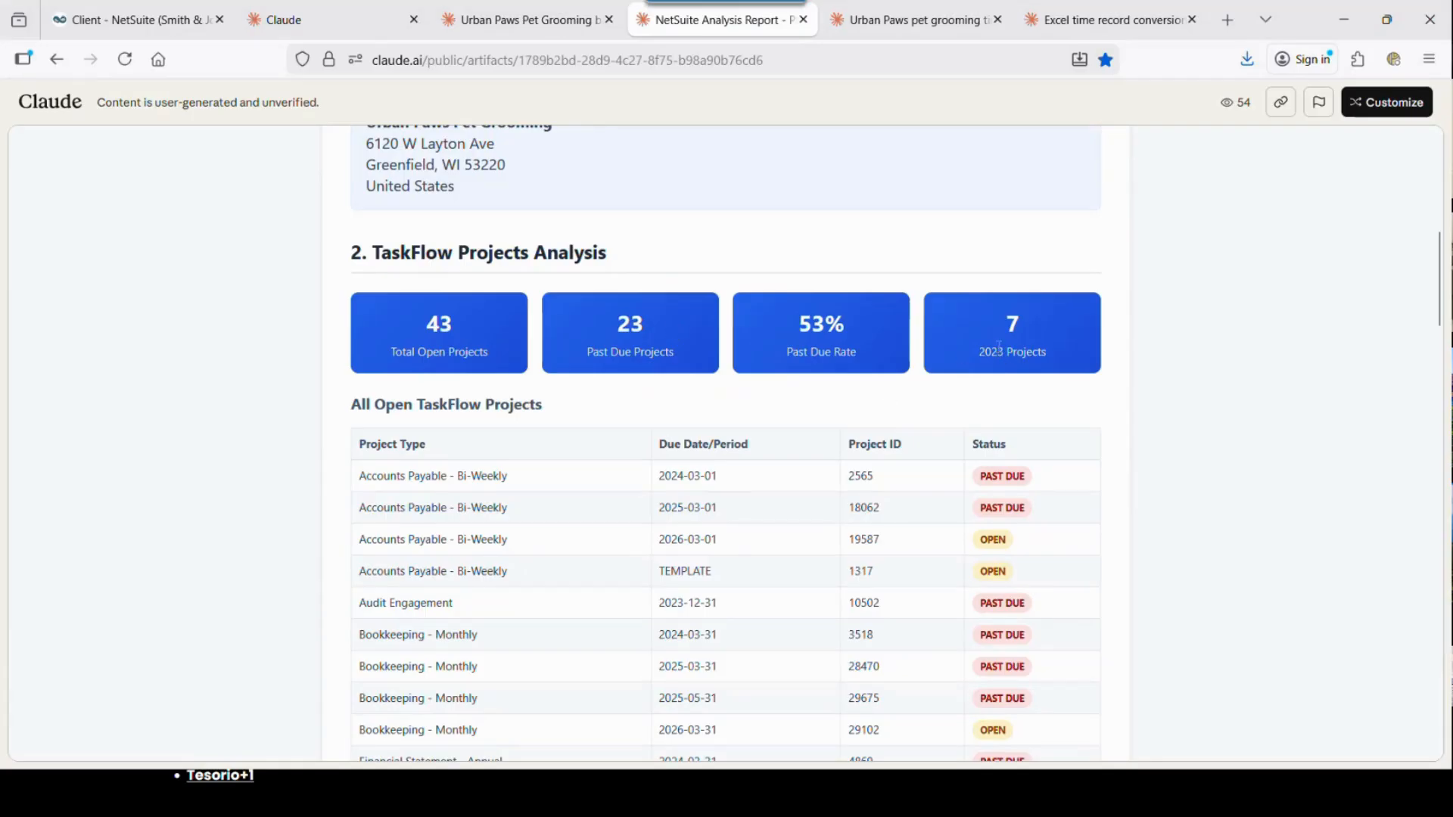
scroll(1014, 339, down, 4)
scroll(779, 356, down, 5)
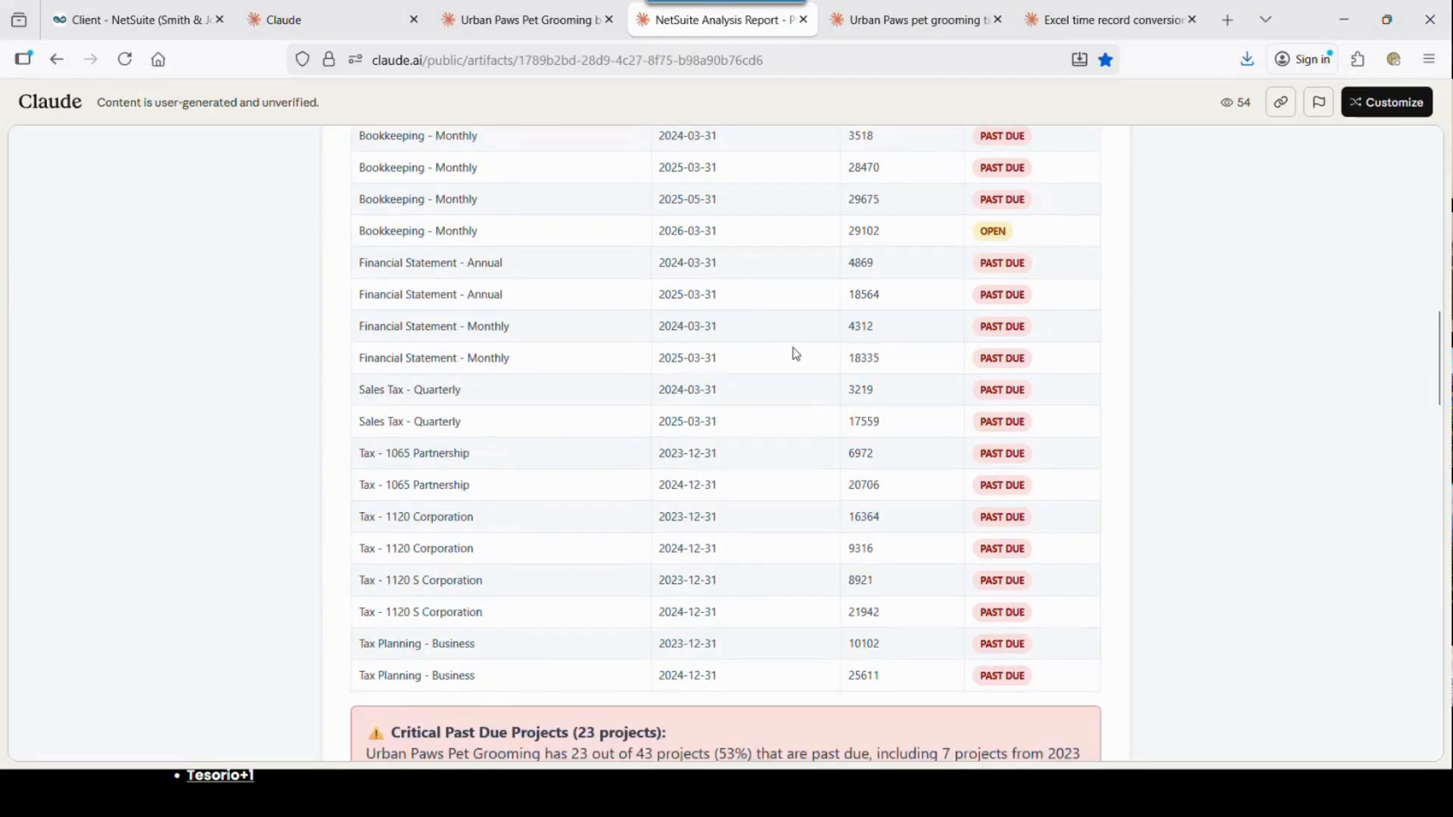
scroll(791, 347, down, 1)
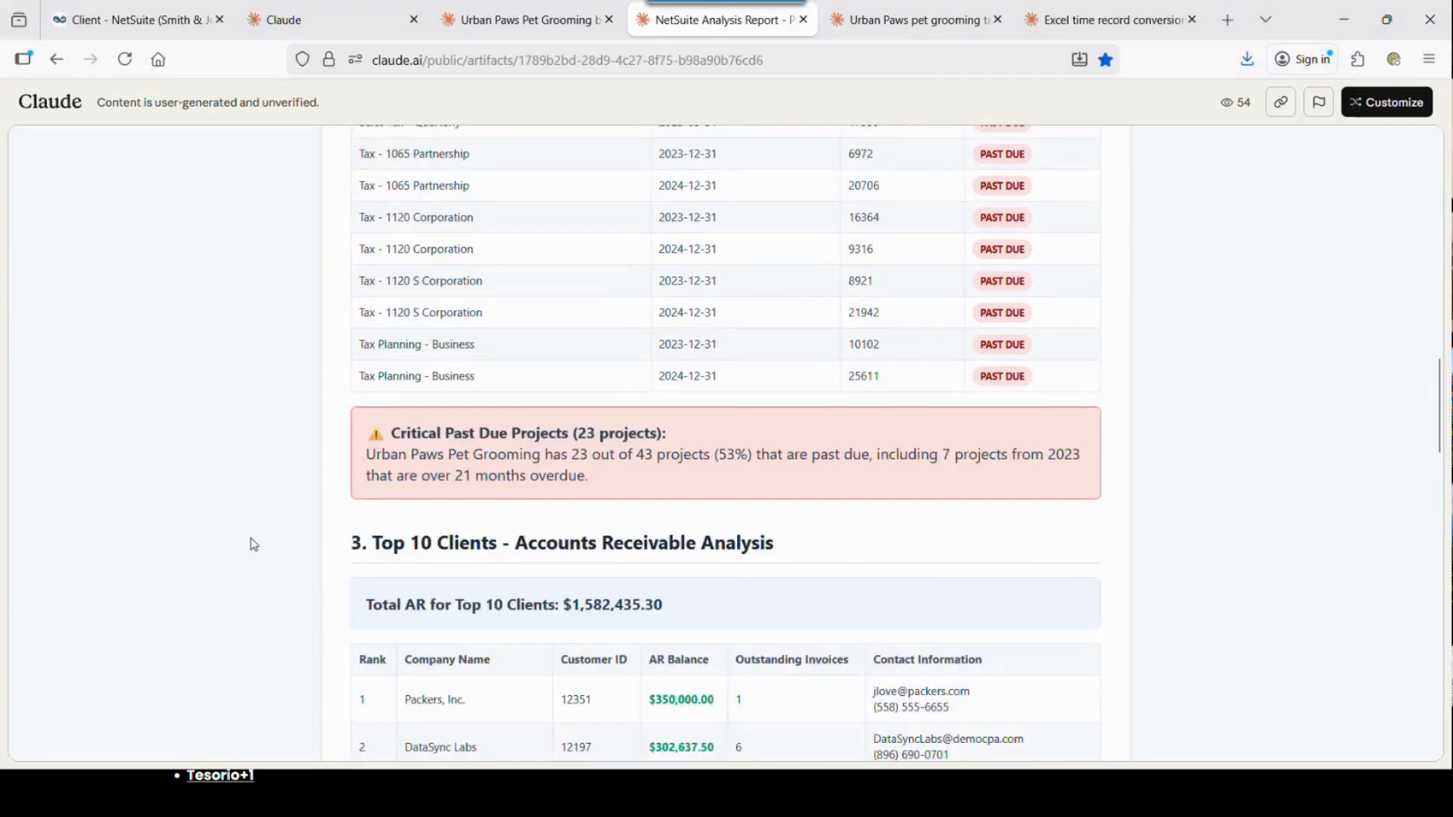
Step: Review the report's top 10 clients accounts receivable analysis, the Budget Blazers detailed invoice analysis and the recommendations
scroll(516, 493, down, 3)
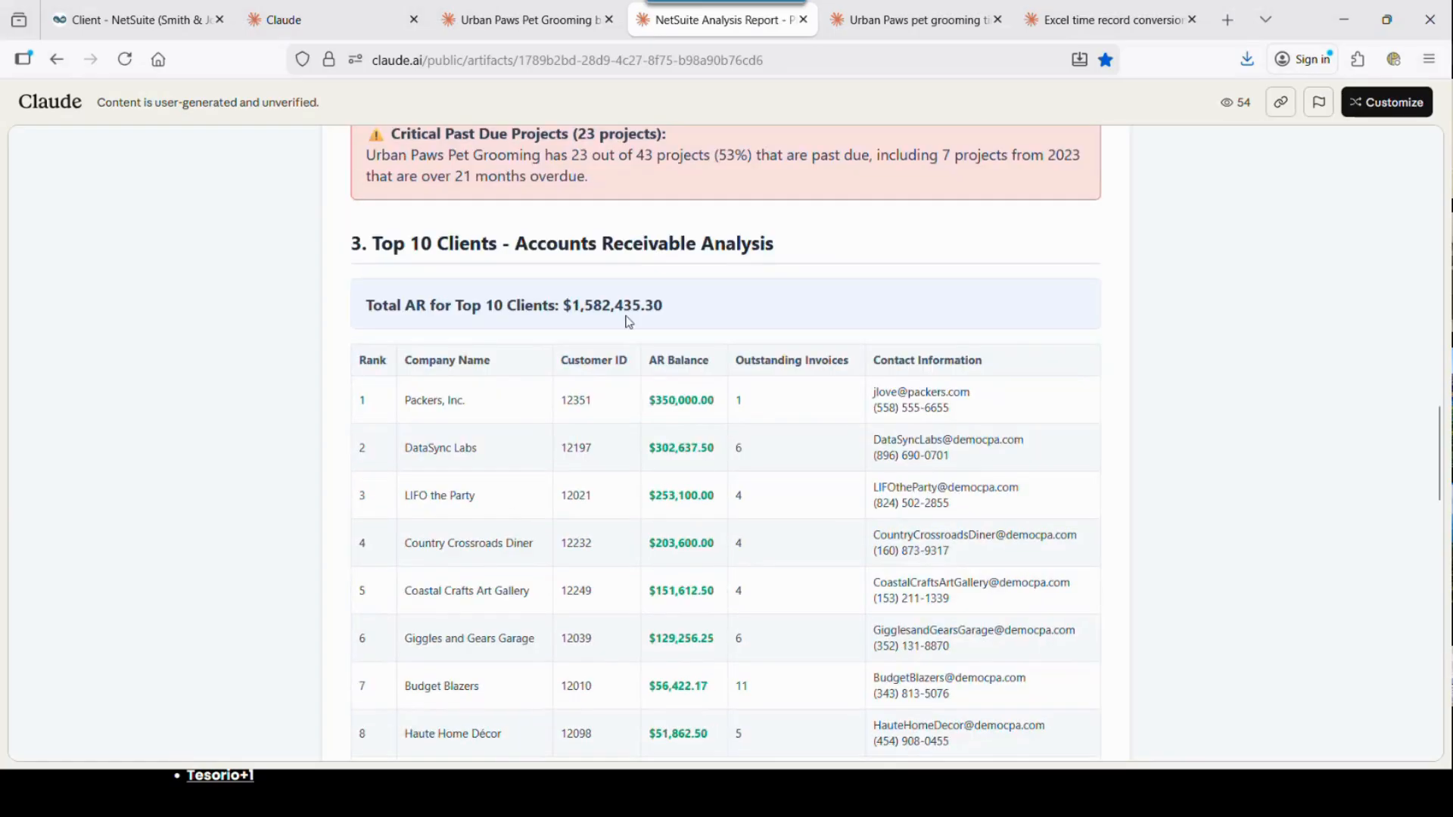
scroll(626, 334, down, 5)
scroll(622, 342, down, 3)
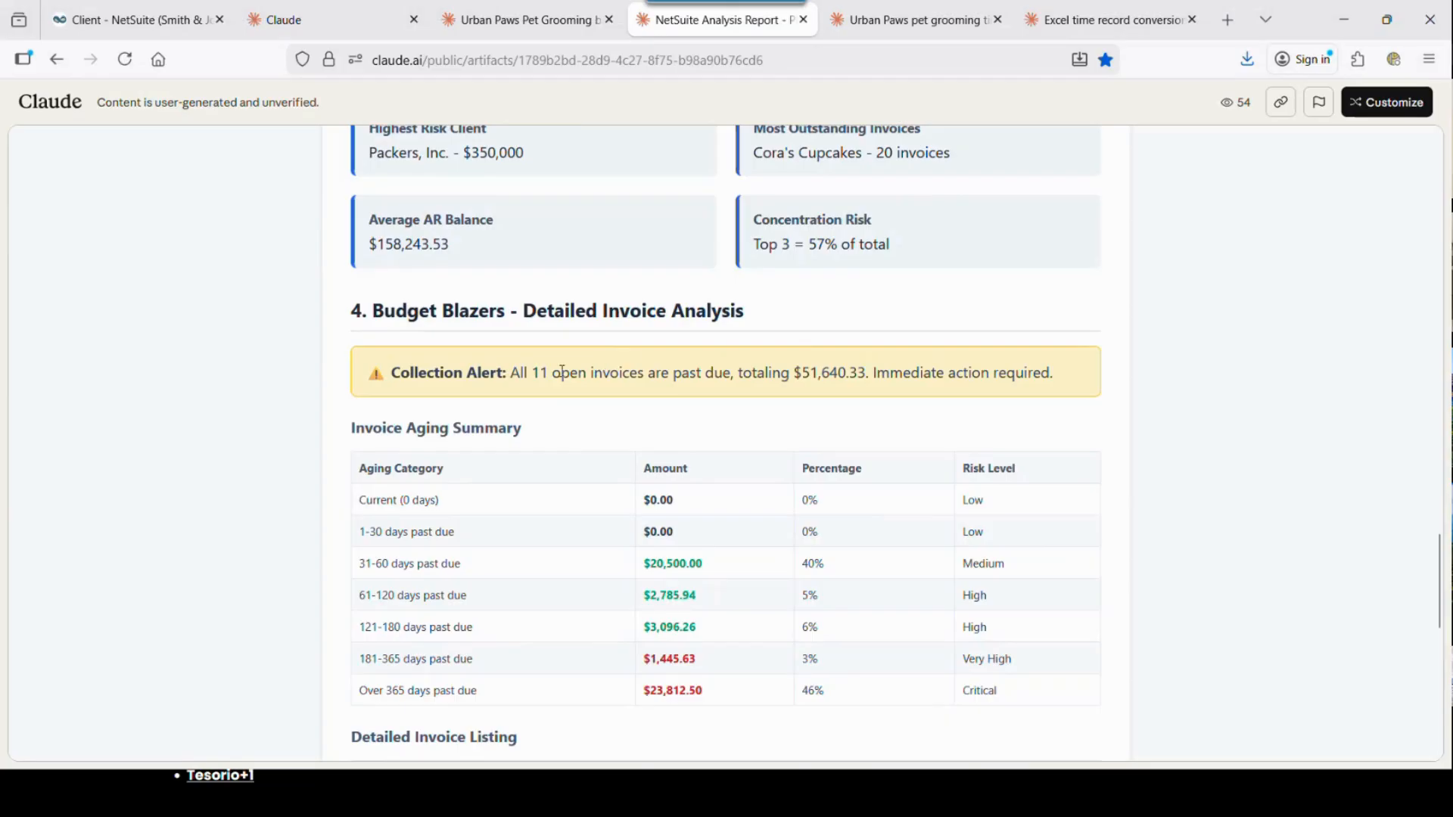
scroll(573, 438, down, 2)
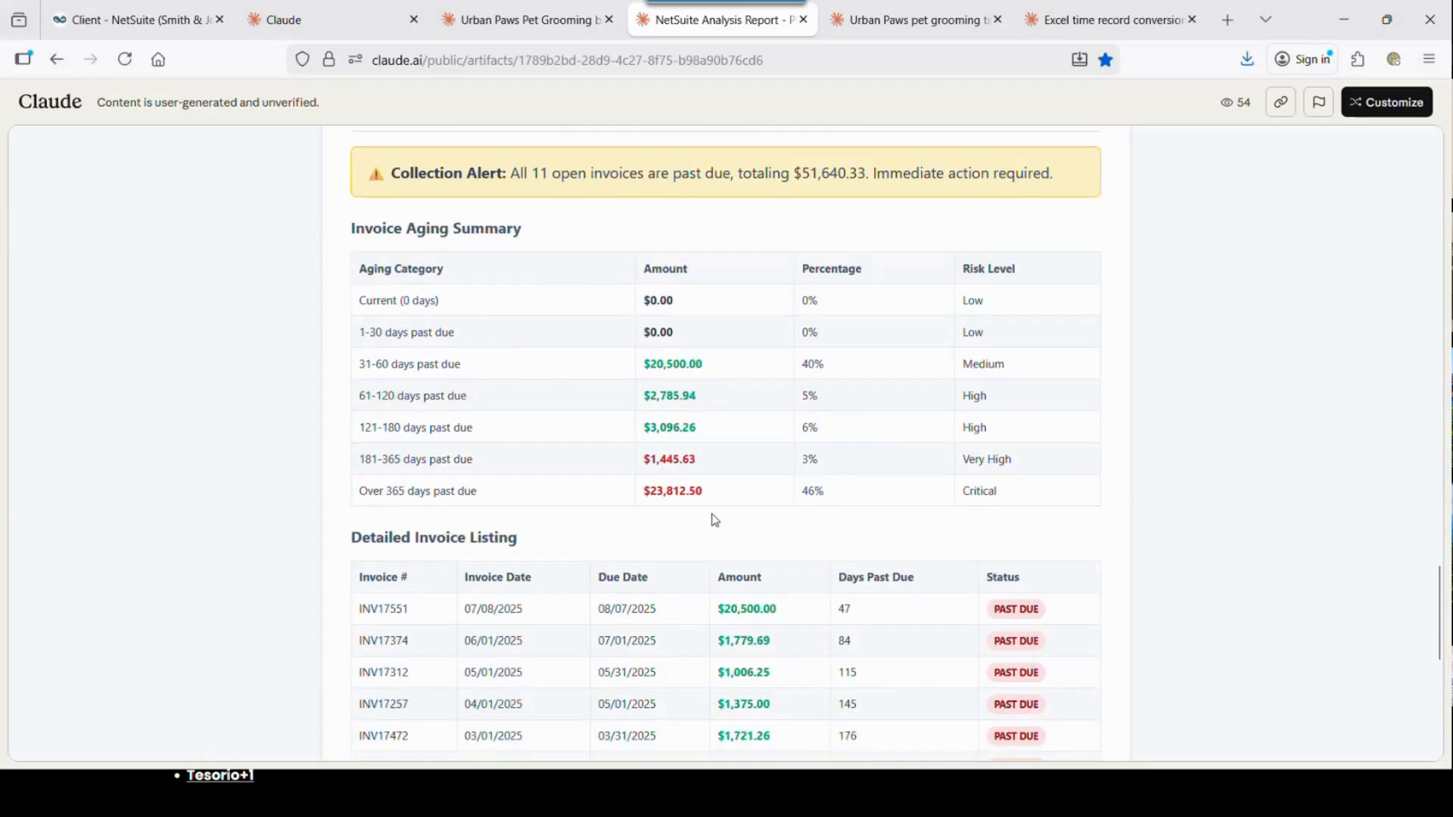
scroll(1001, 294, down, 7)
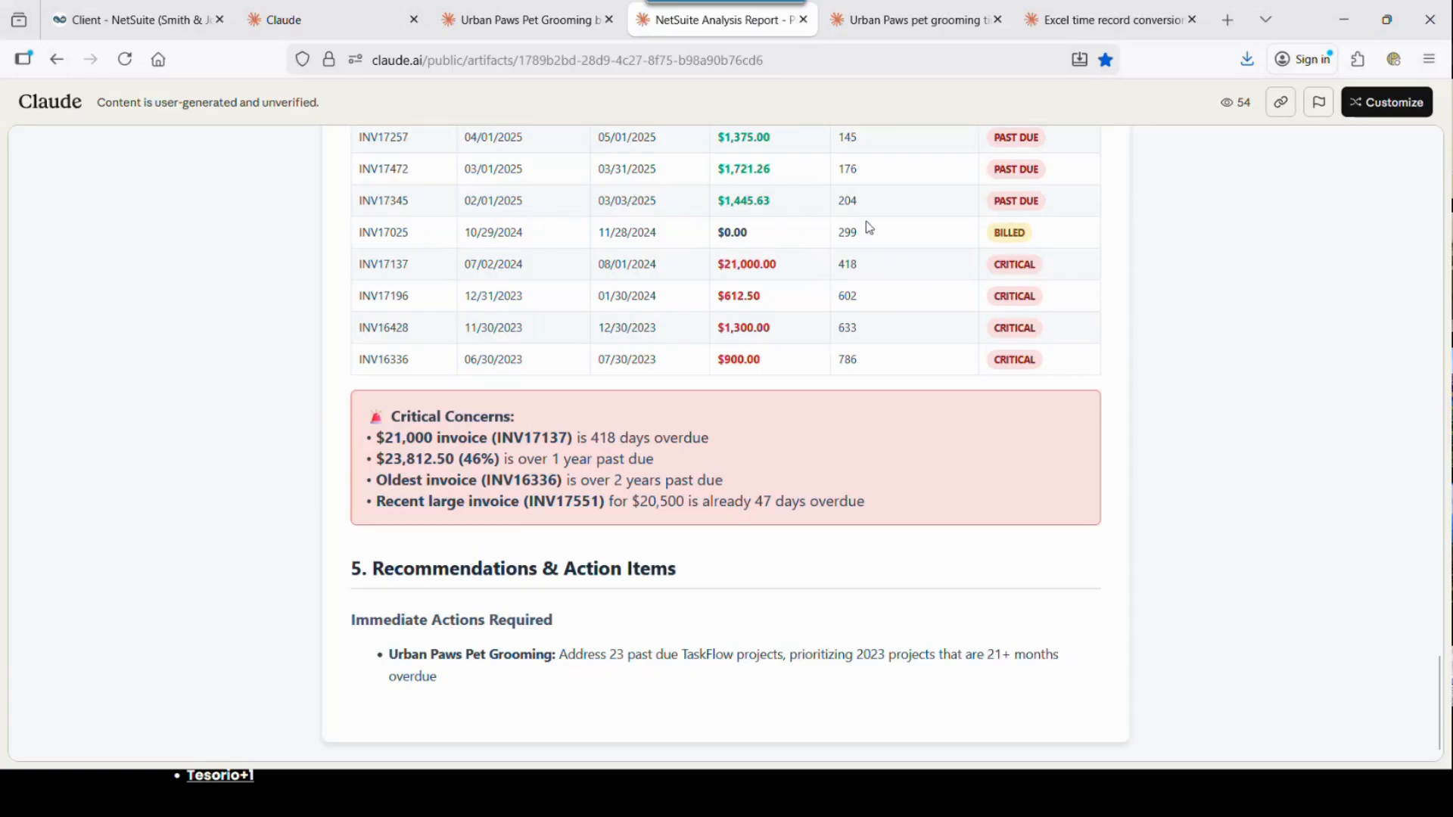
Step: Open the Urban Paws pet grooming time entry chat and review how the 1.25-hour 1120 Prepare time entry was requested and created in NetSuite
click(908, 20)
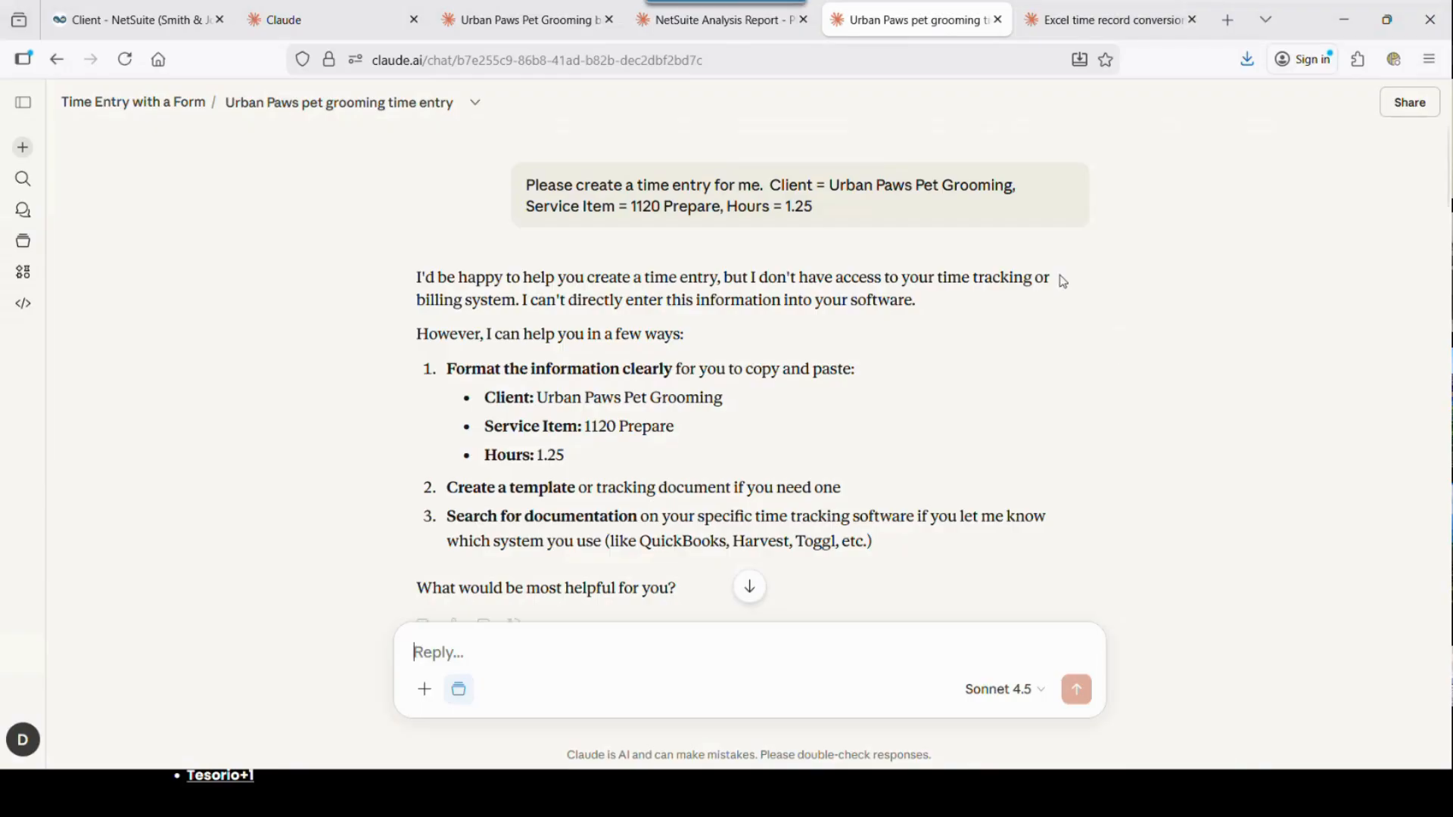
mouse_move(731, 218)
mouse_move(829, 198)
mouse_down()
mouse_move(924, 188)
mouse_move(837, 207)
mouse_up()
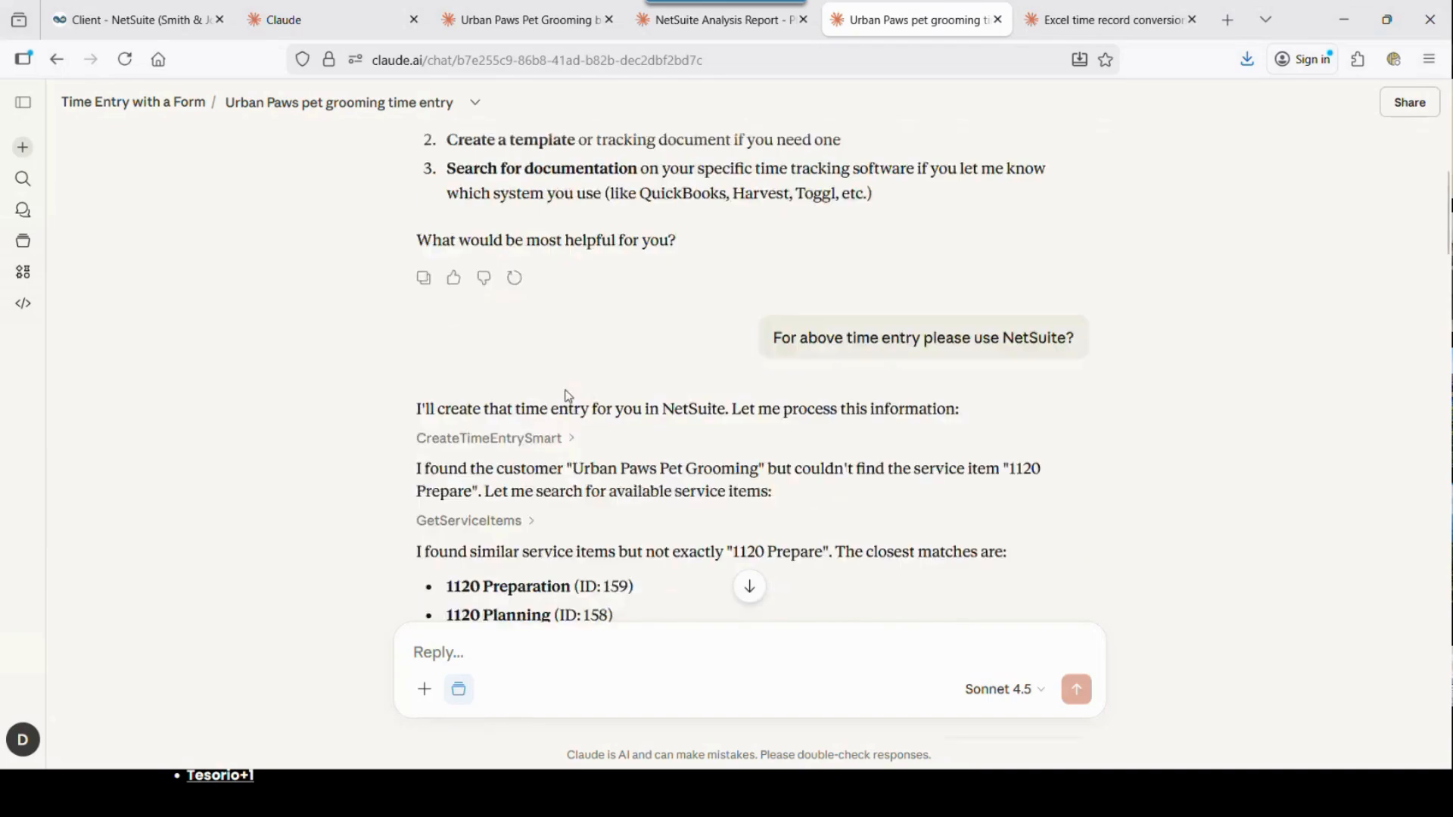
scroll(575, 376, down, 1)
scroll(575, 376, down, 10)
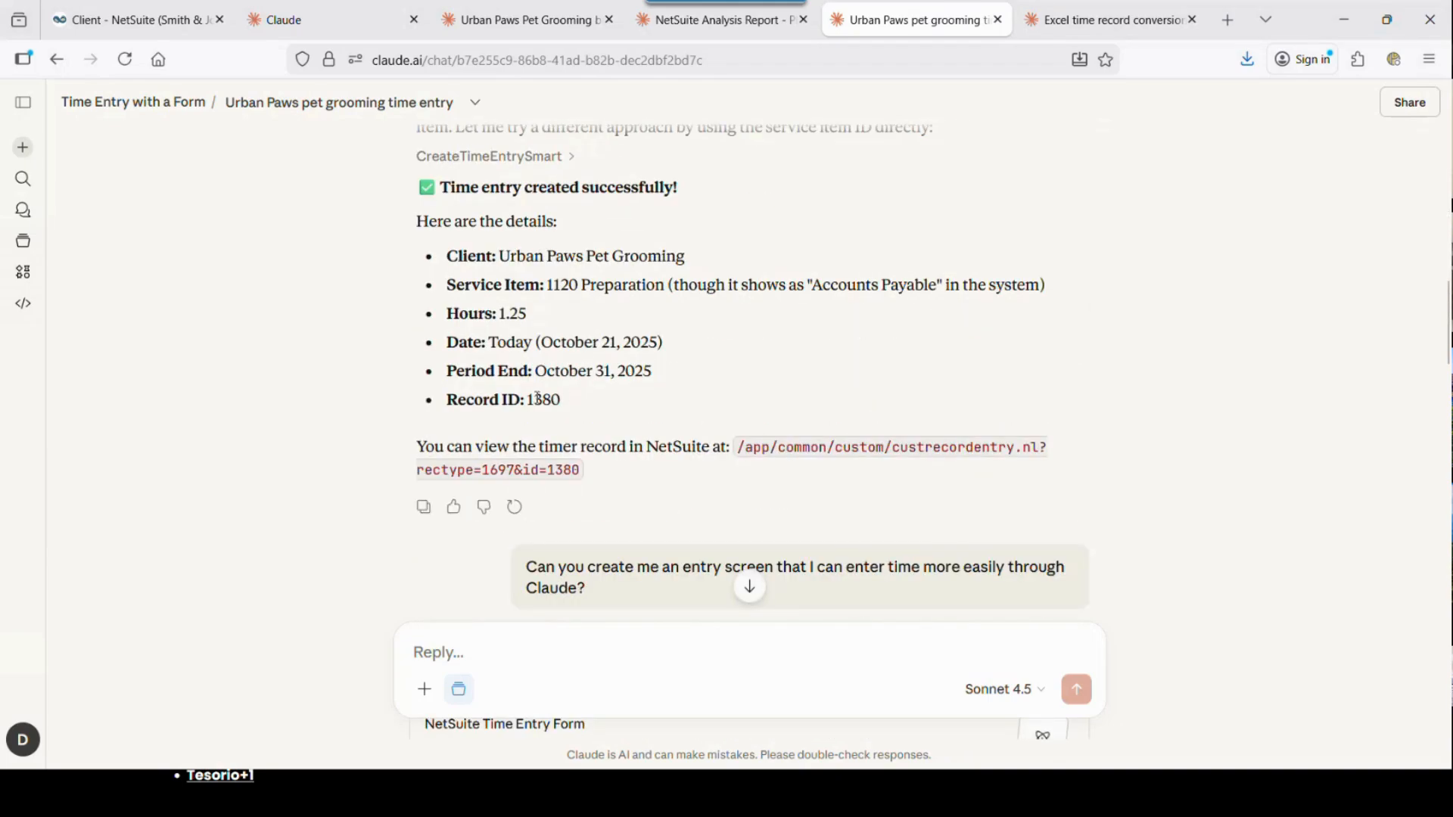
scroll(558, 393, down, 5)
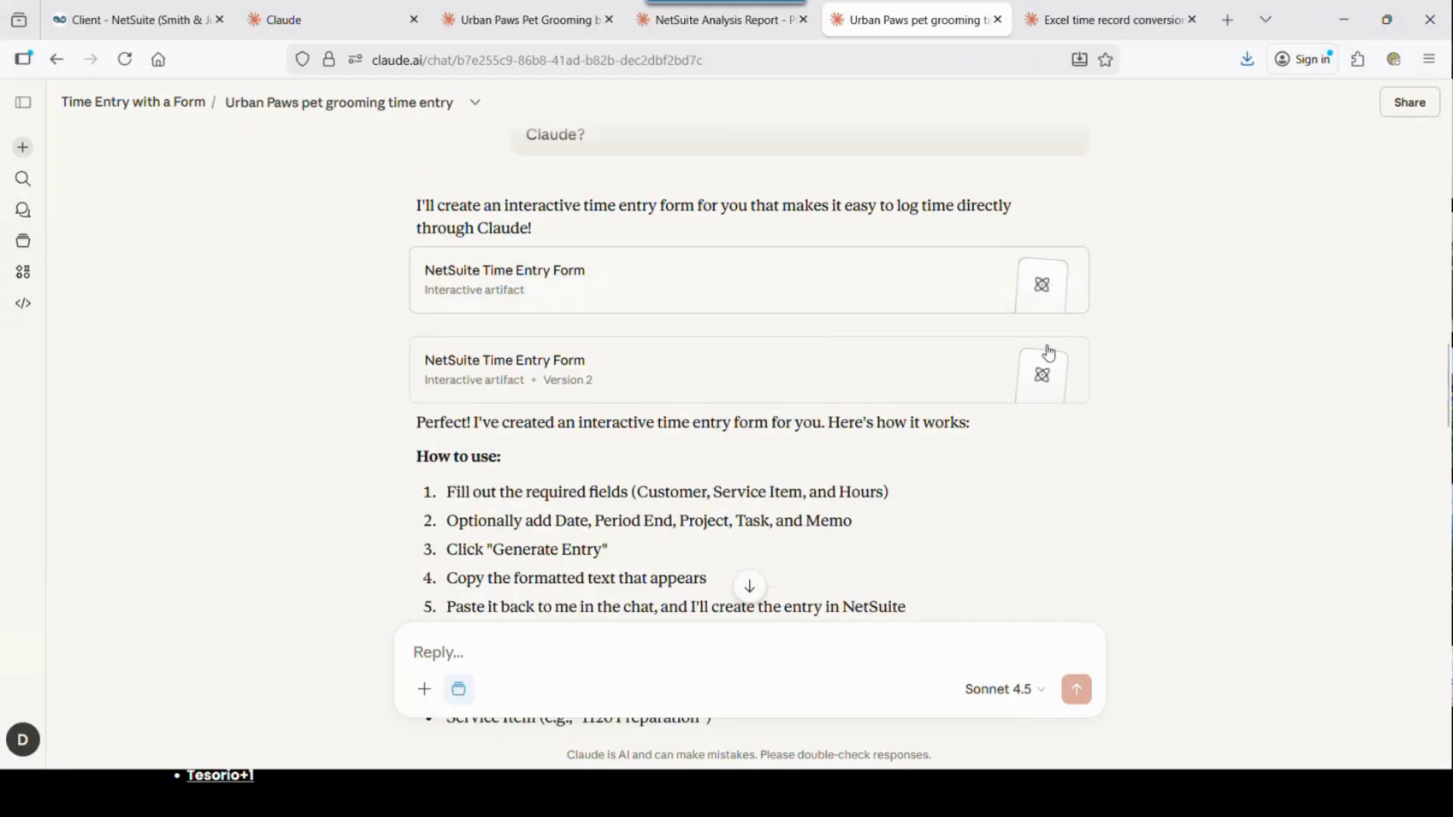
Step: Open version 2 of the NetSuite Time Entry Form artifact and examine its Hours, Period End, Project and remaining entry fields
click(1042, 376)
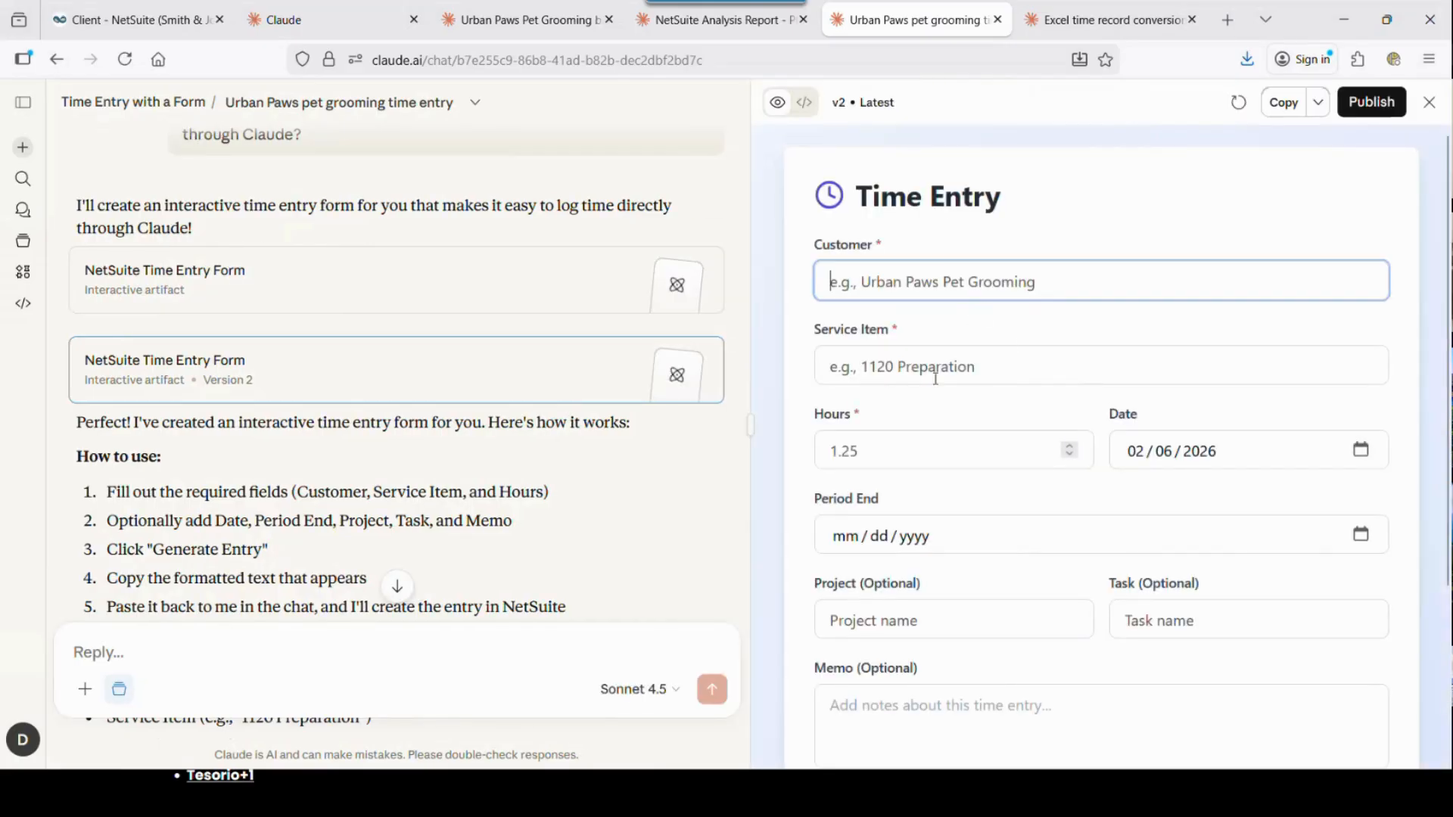
click(912, 448)
click(917, 531)
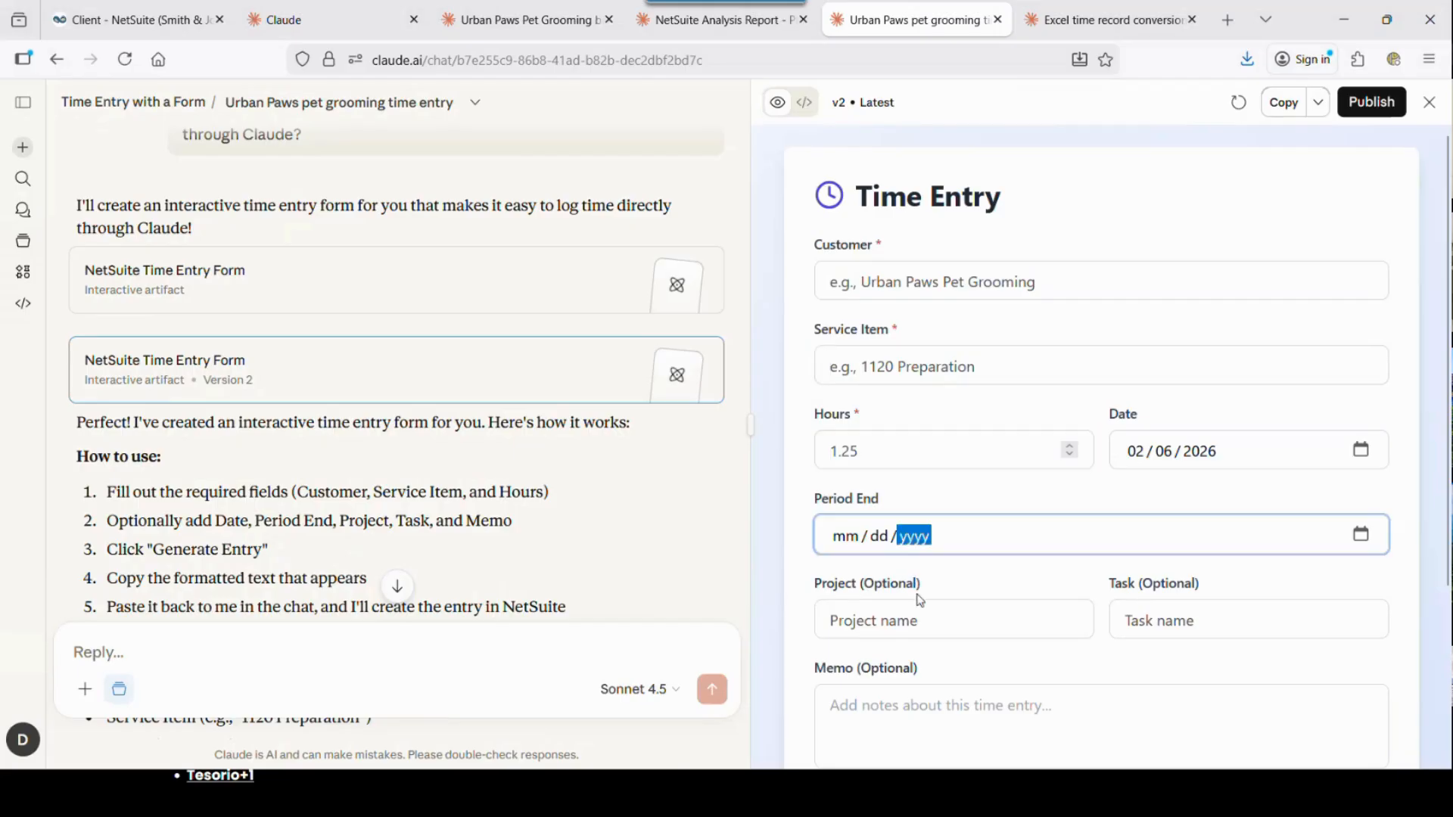
click(919, 610)
scroll(921, 634, down, 3)
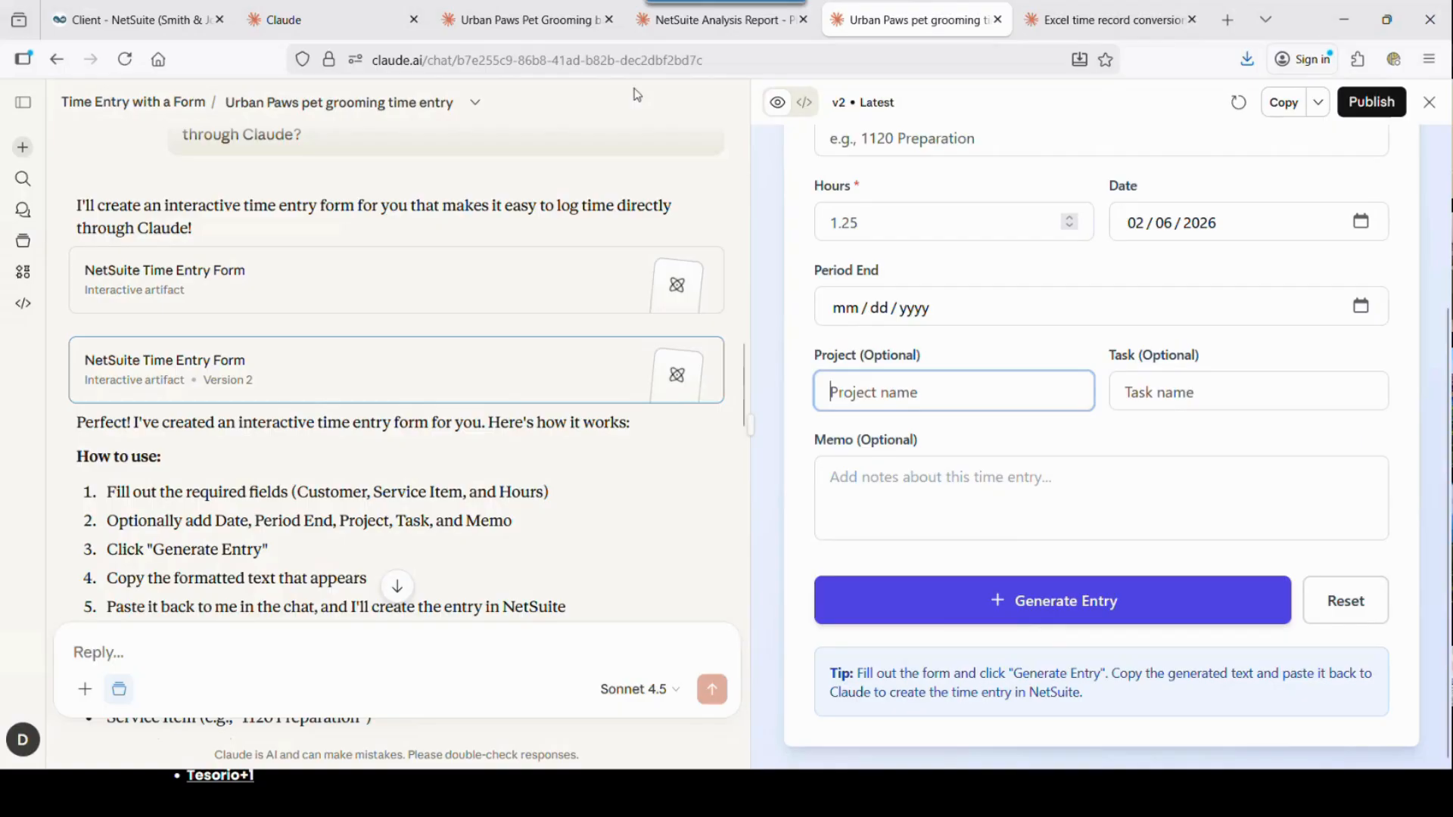
Step: Switch to the NetSuite My Workspace dashboard and open the full results list of My Active Projects
mouse_move(517, 38)
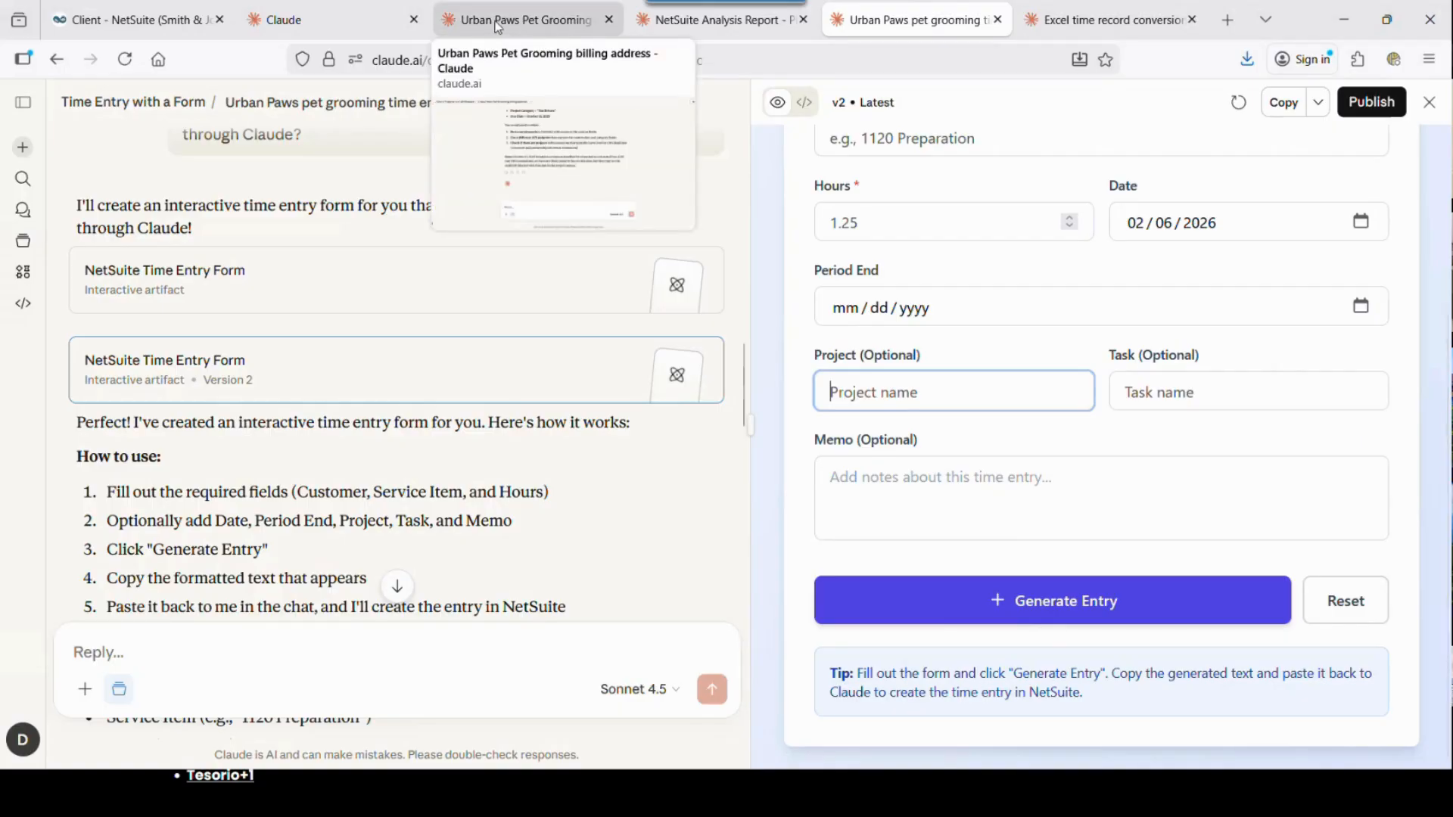
click(508, 27)
key(alt+Tab)
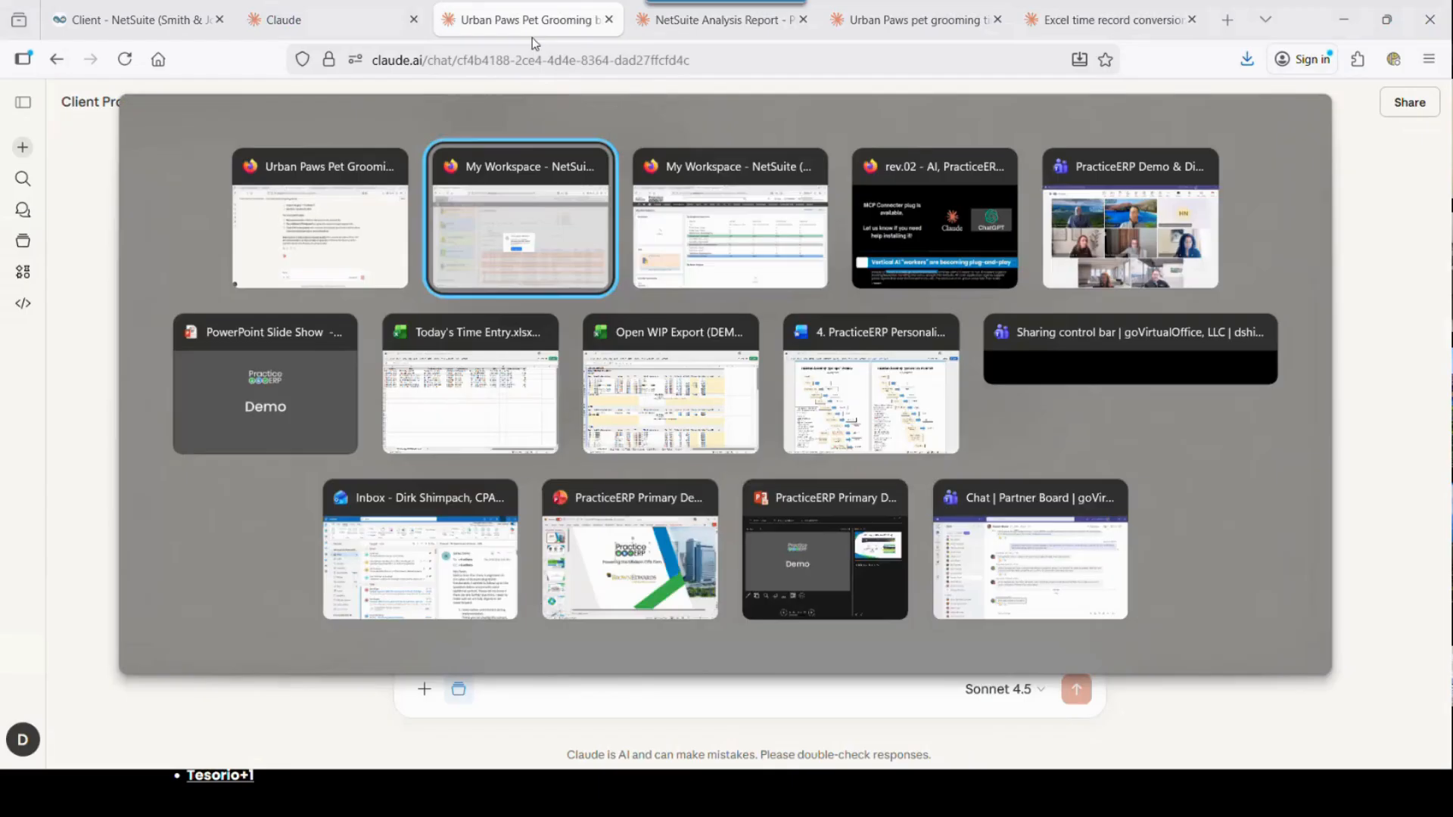
click(660, 217)
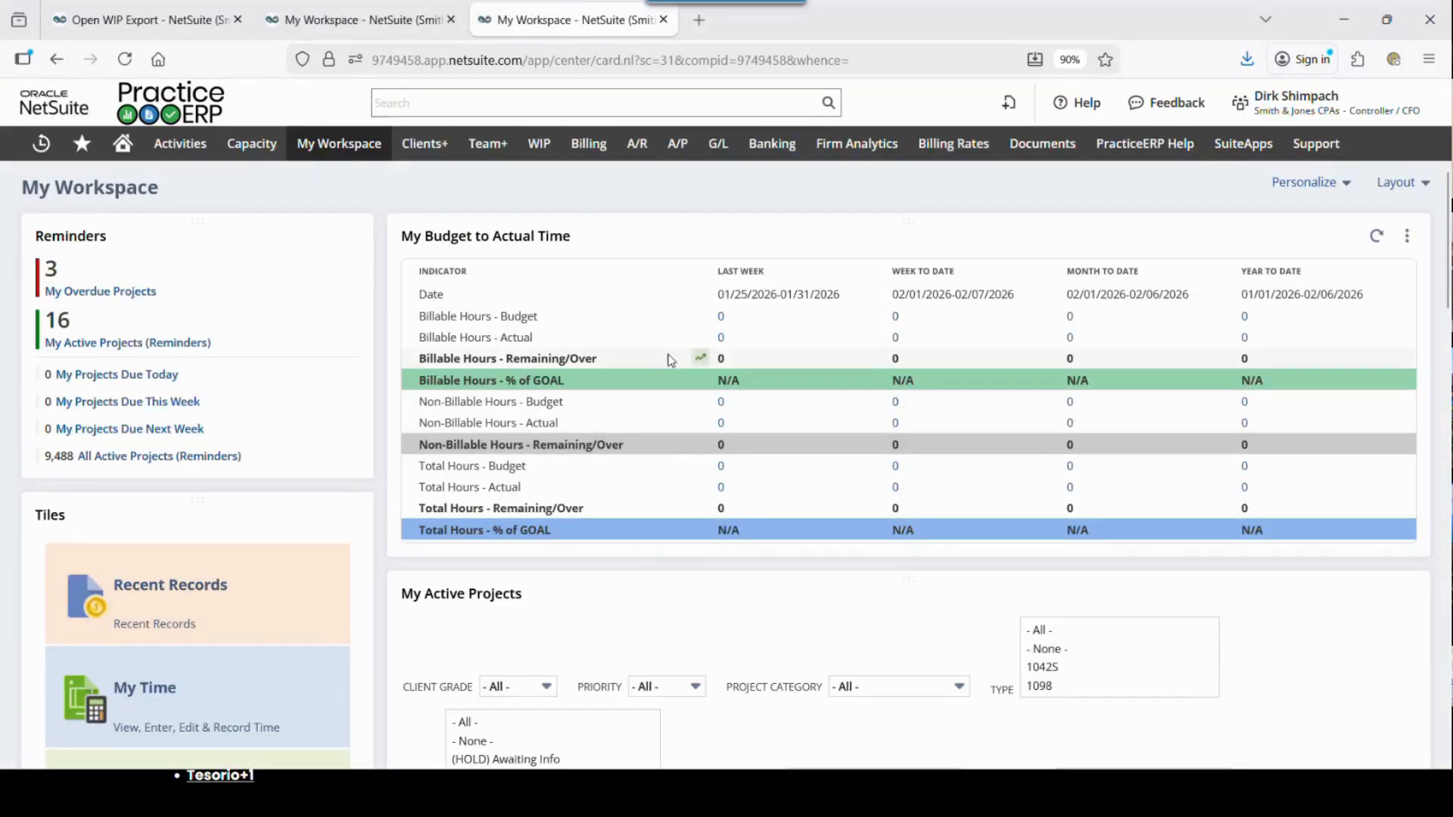
scroll(666, 359, down, 5)
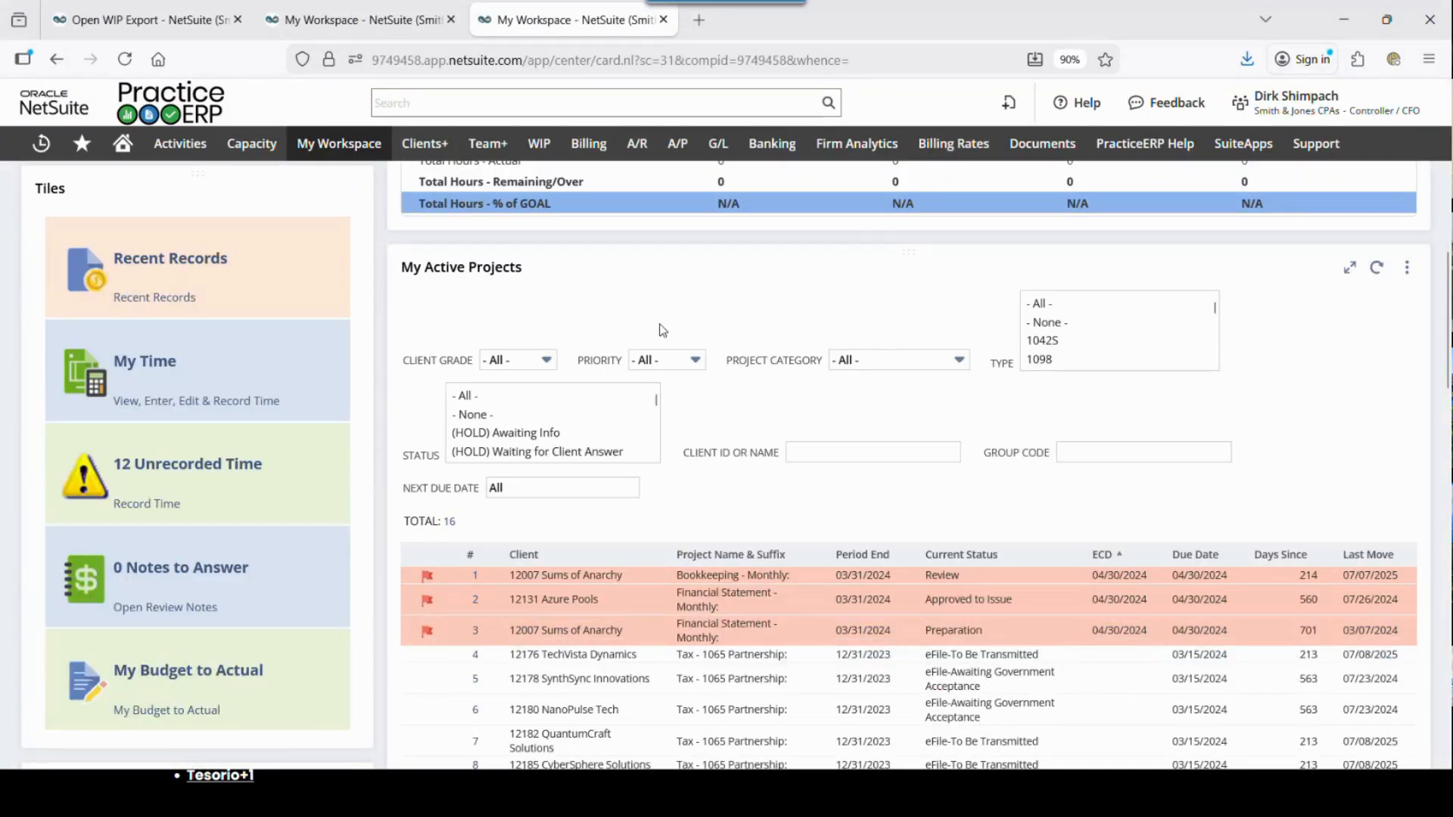
click(451, 524)
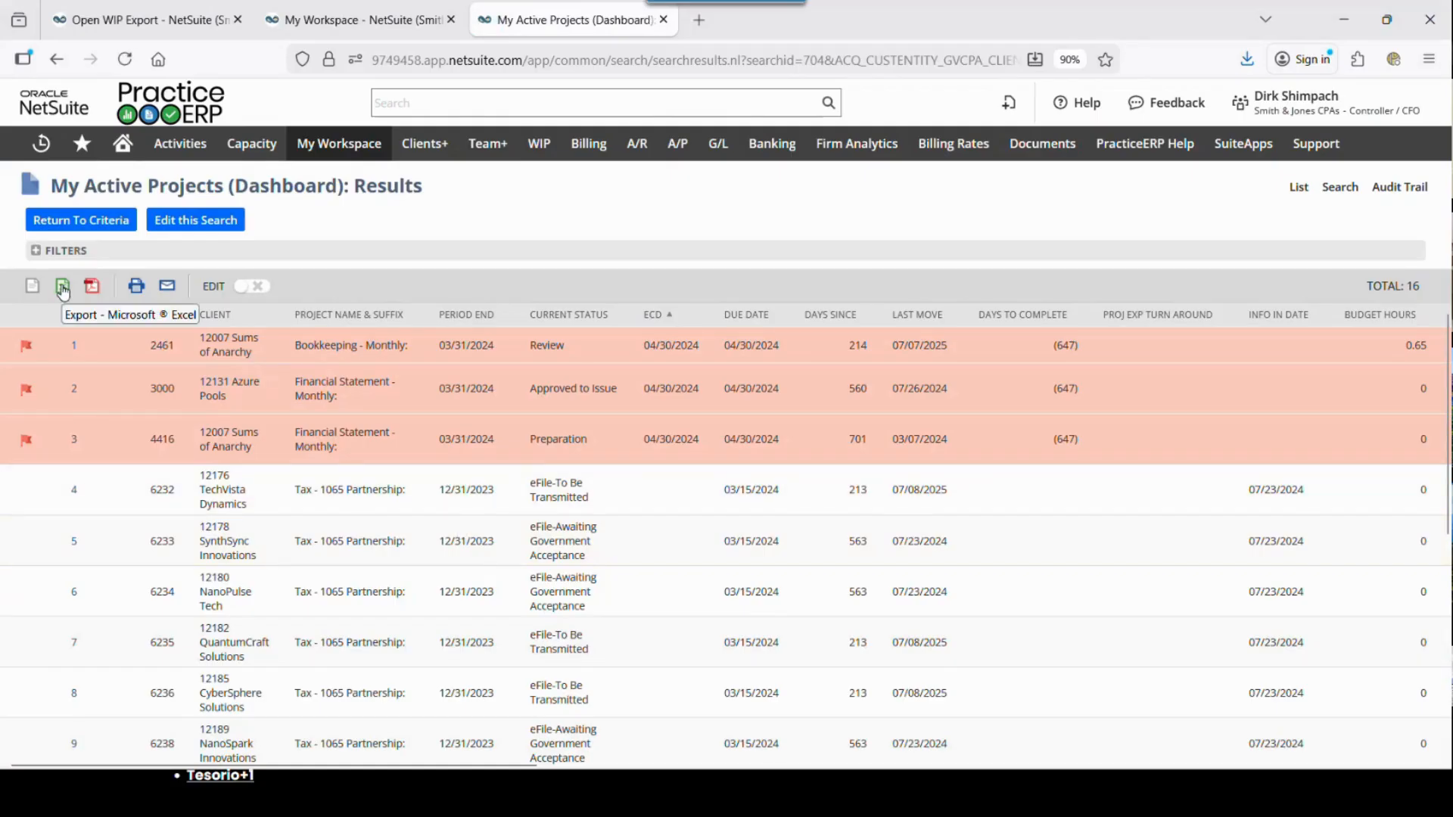
Step: Switch to the Today's Time Entry workbook in Excel and examine its Employee, Project Name & Suffix, Period End and Time columns
key(alt+Tab)
key(alt+Tab)
key(alt+Tab)
key(alt+Tab)
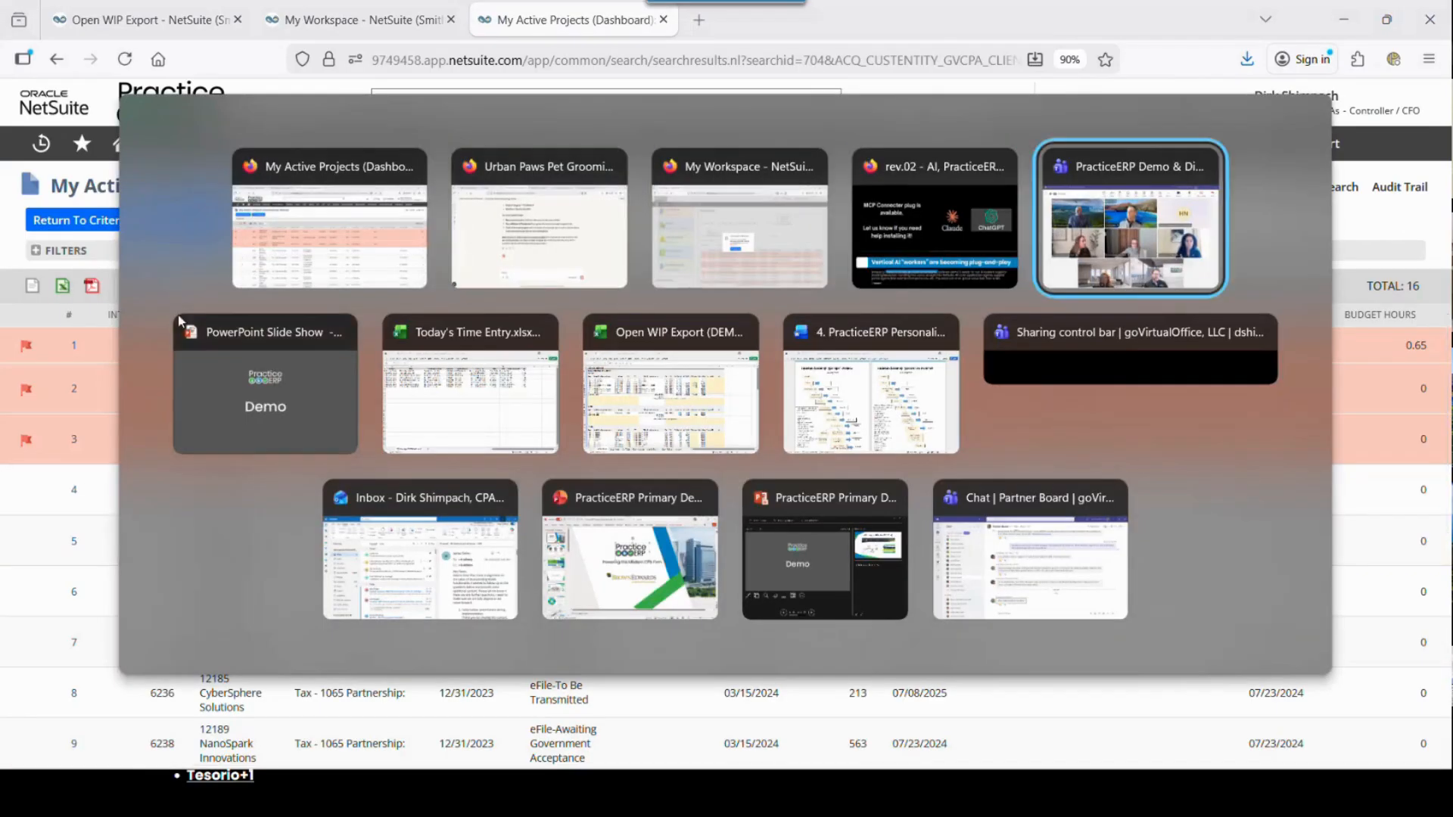
click(470, 401)
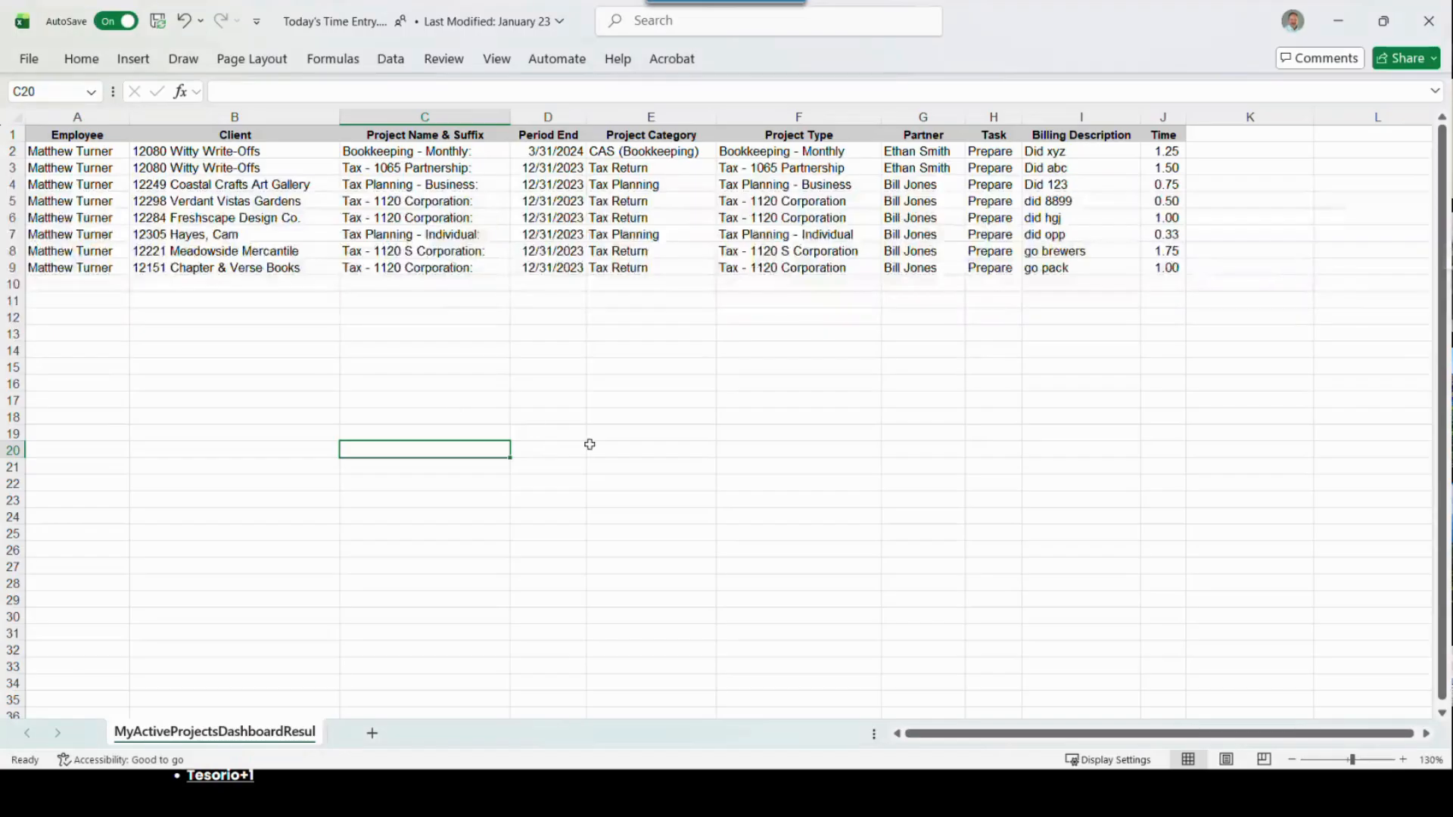
drag(76, 151, 76, 269)
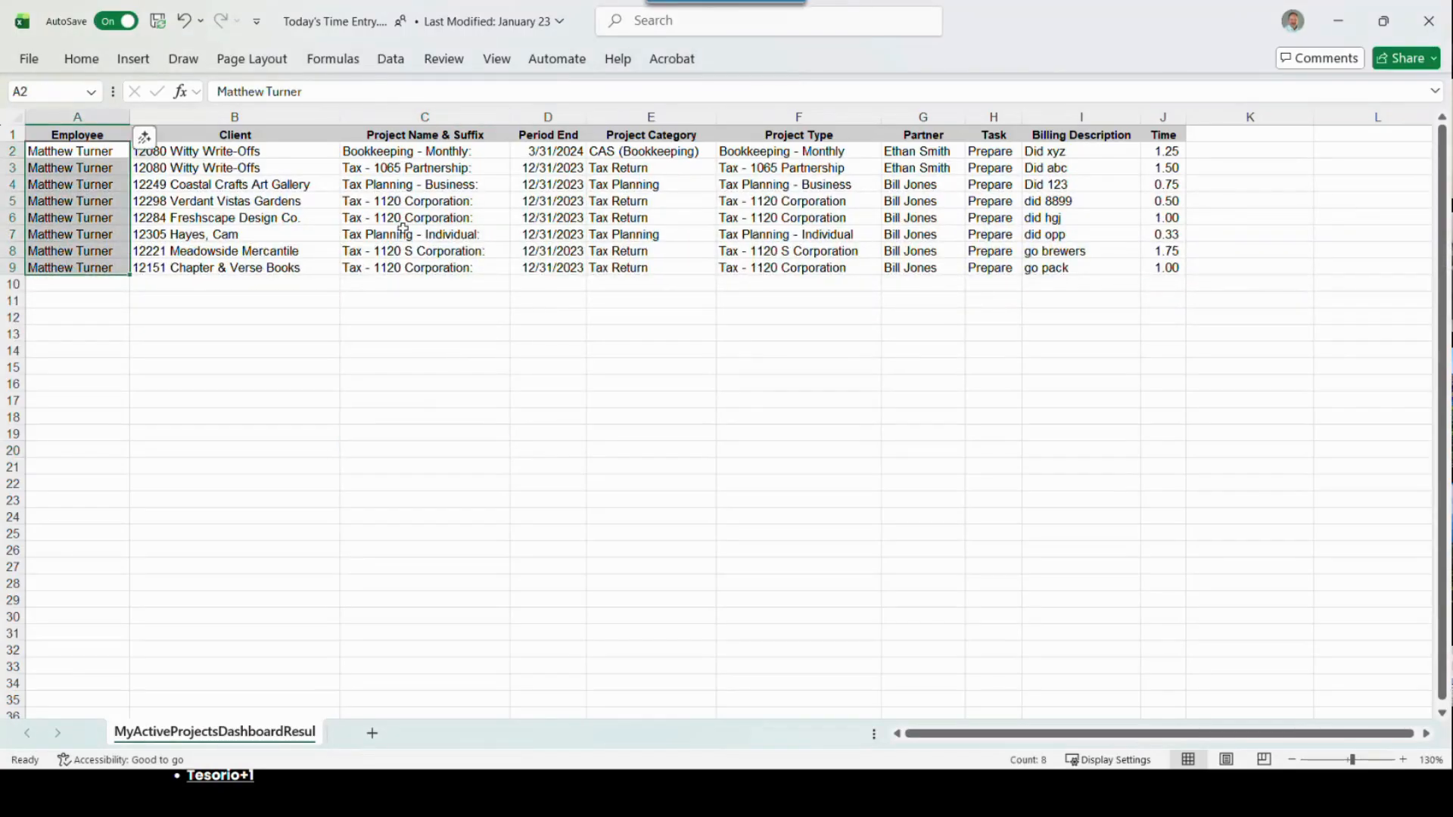
click(448, 161)
drag(448, 160, 468, 237)
drag(557, 153, 579, 251)
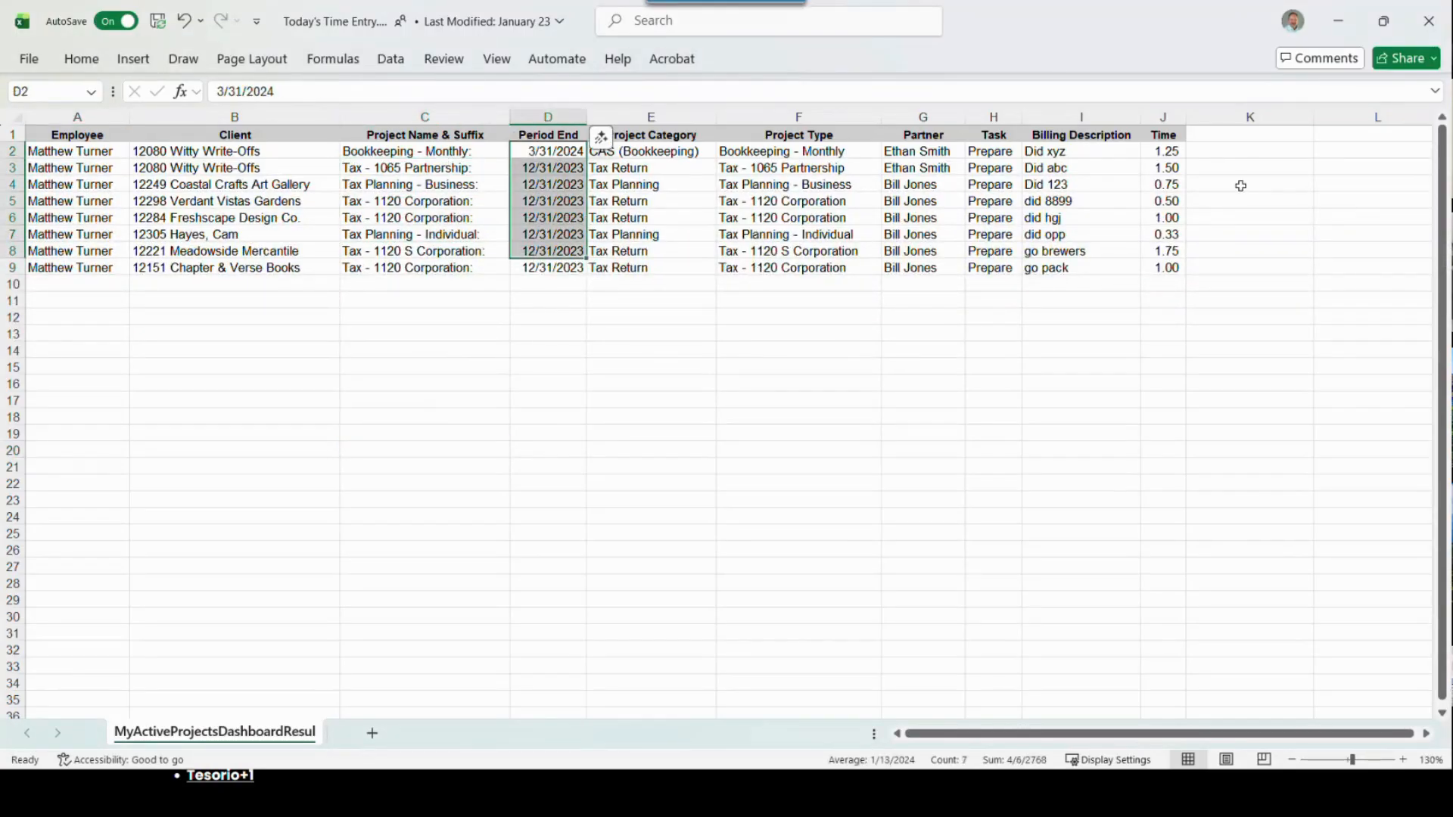
click(1163, 138)
drag(1163, 150, 1170, 269)
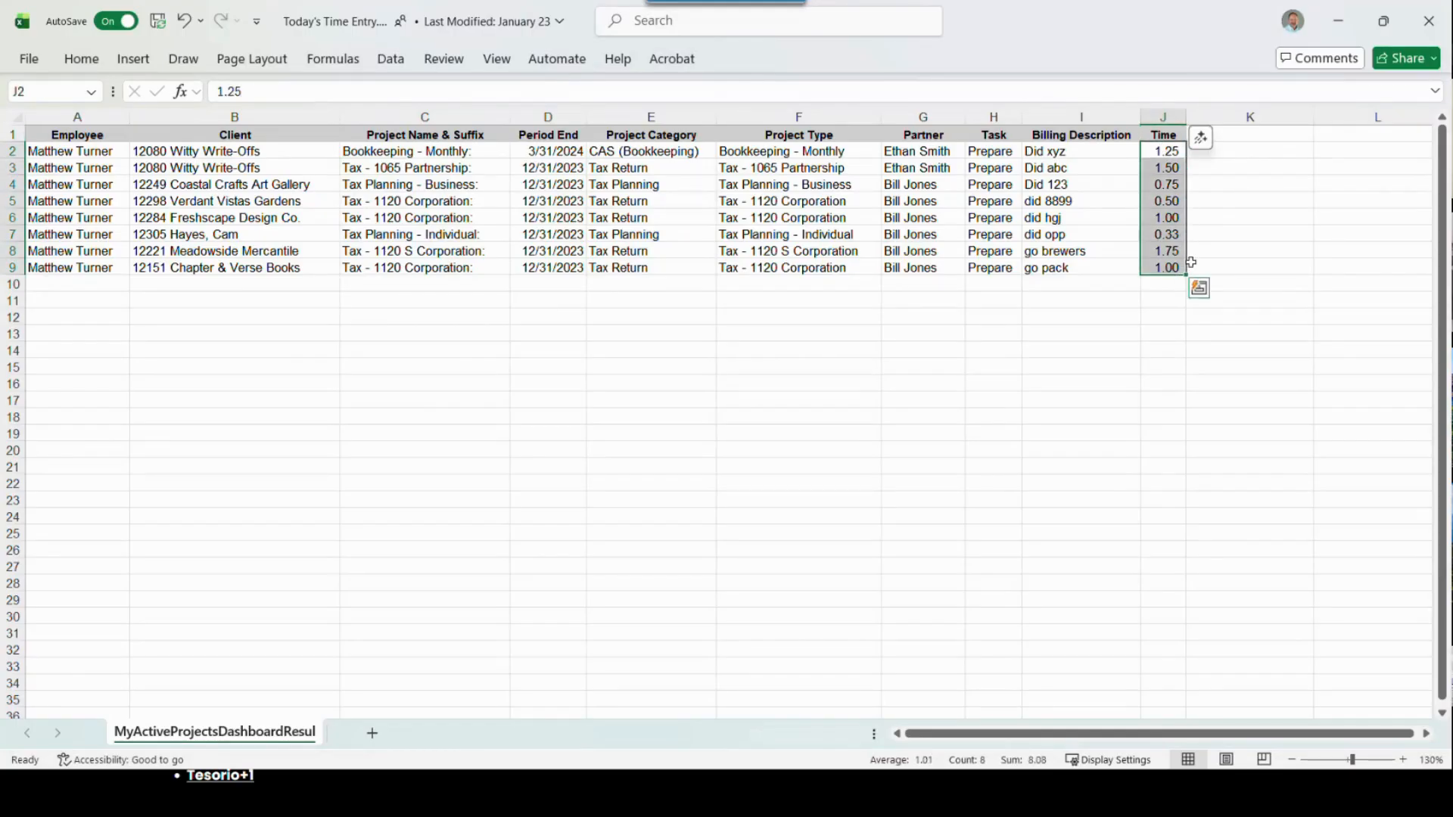
Step: Switch back to Claude and open the Excel time record conversion chat, highlighting the request to create time records from the attached spreadsheet
key(alt+Tab)
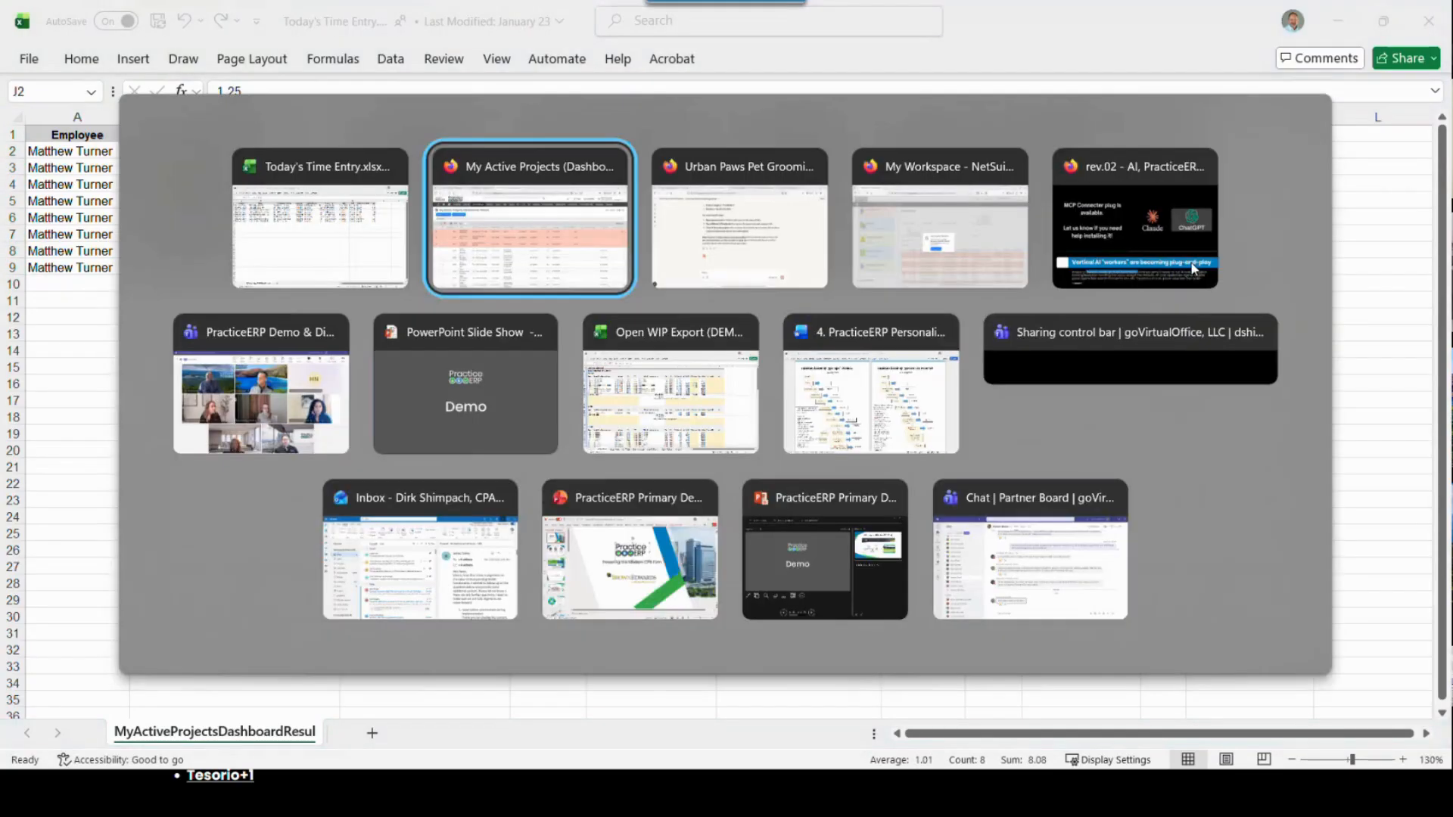
key(Tab)
click(1108, 23)
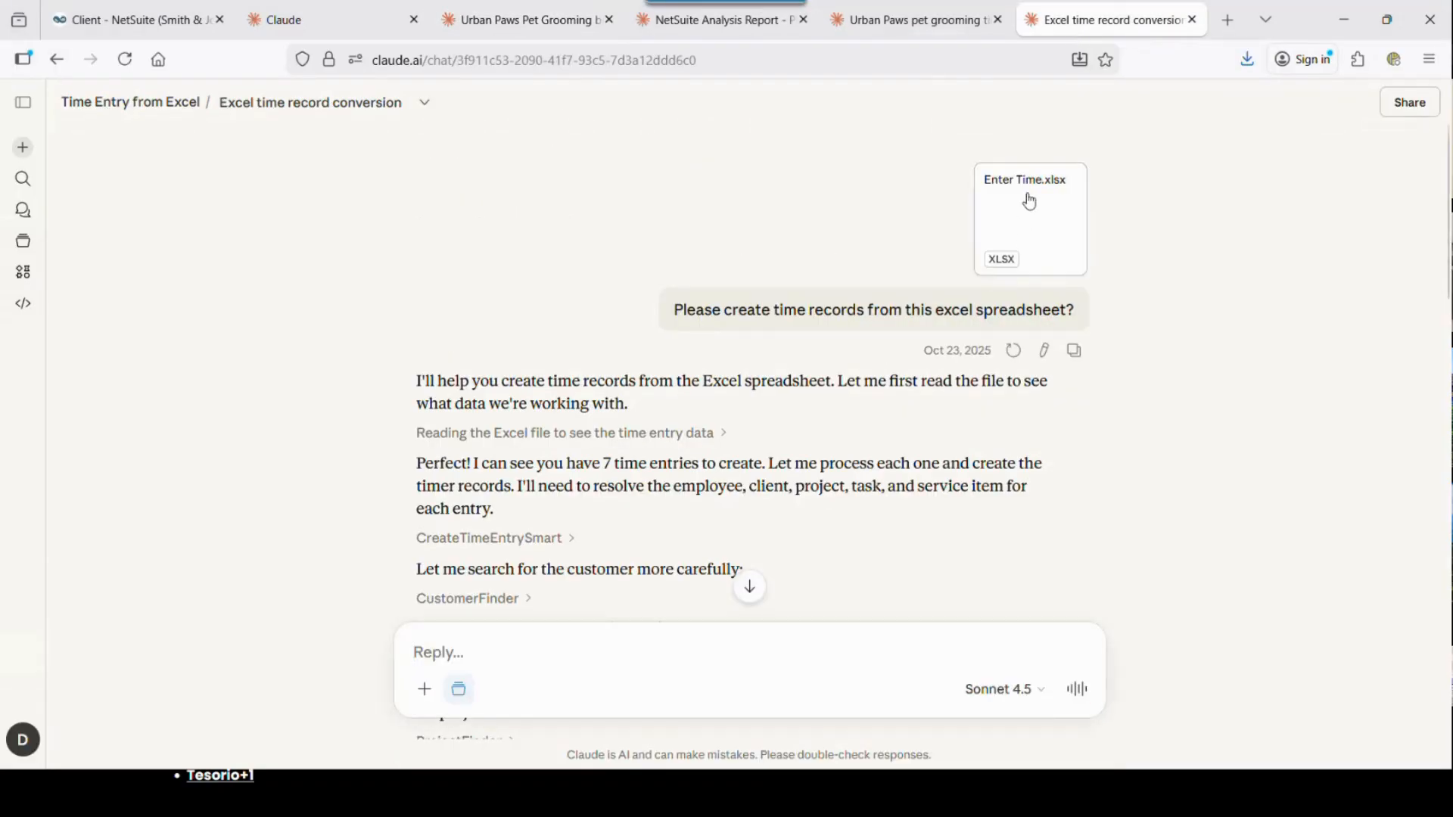
drag(770, 311, 1054, 312)
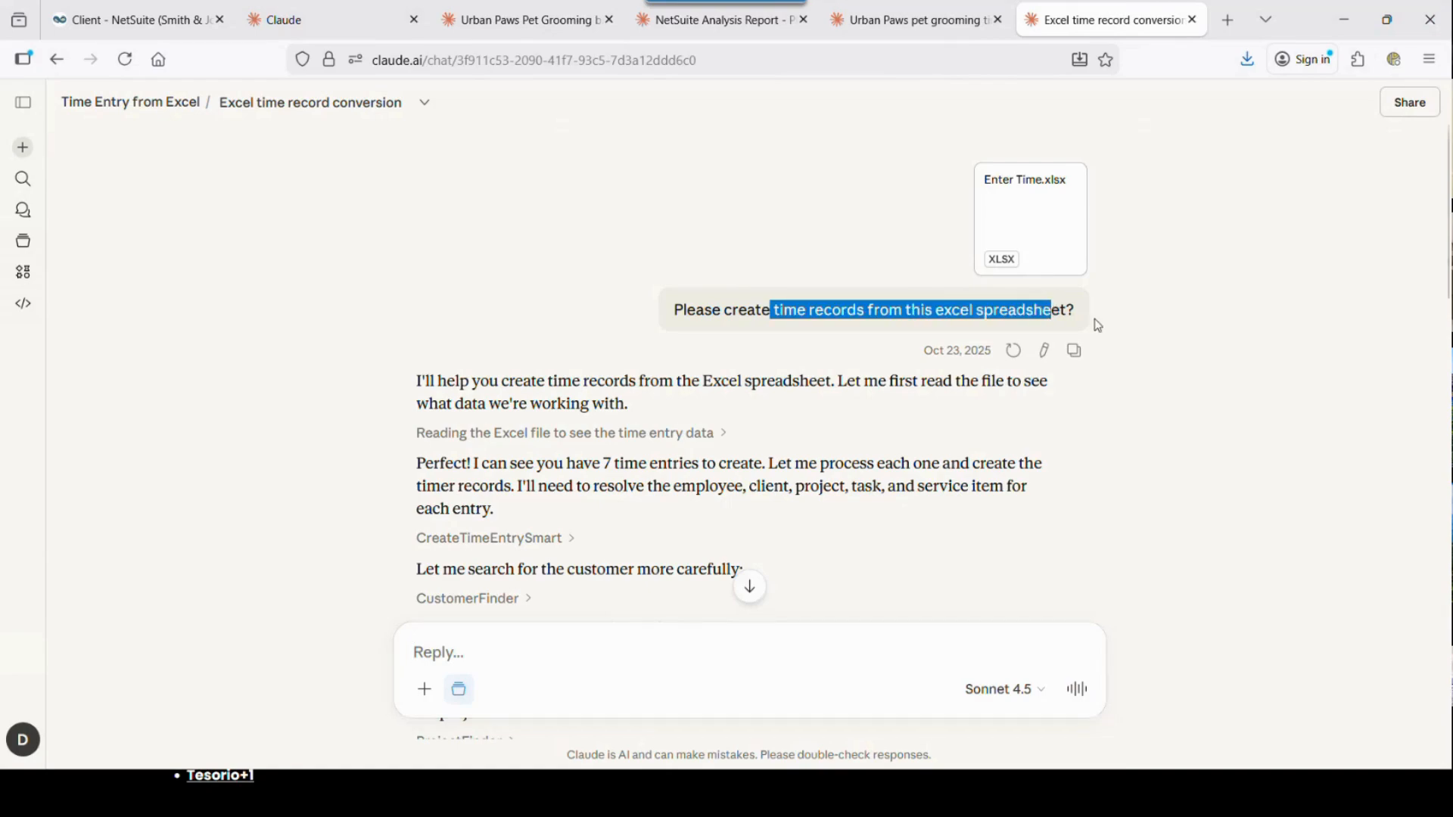
Step: Review the chat's processing steps and its summary of the time entries created from the Excel spreadsheet
scroll(1133, 320, down, 2)
scroll(1134, 315, down, 15)
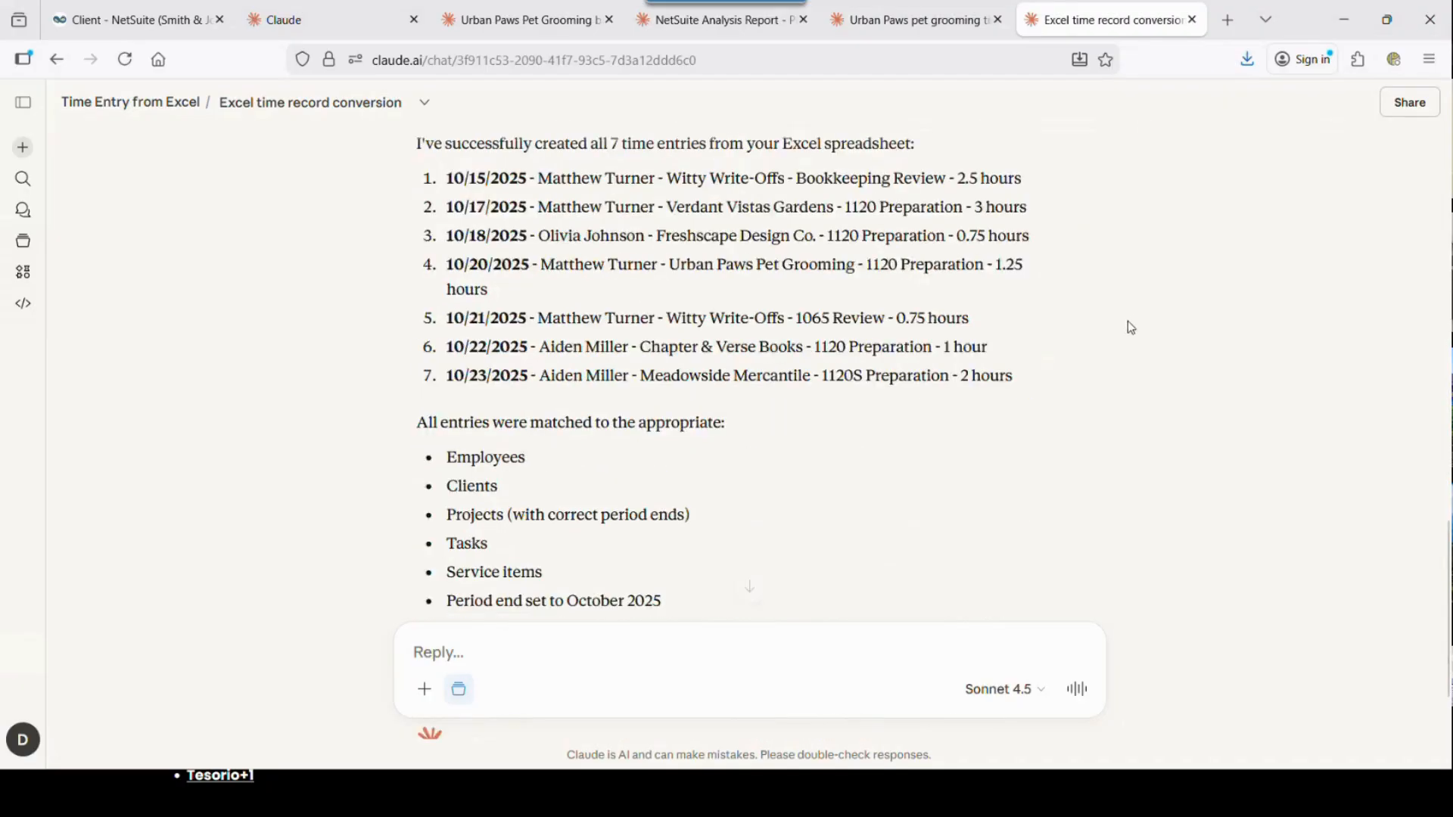
scroll(1115, 321, up, 4)
scroll(1111, 321, up, 3)
scroll(1111, 321, down, 4)
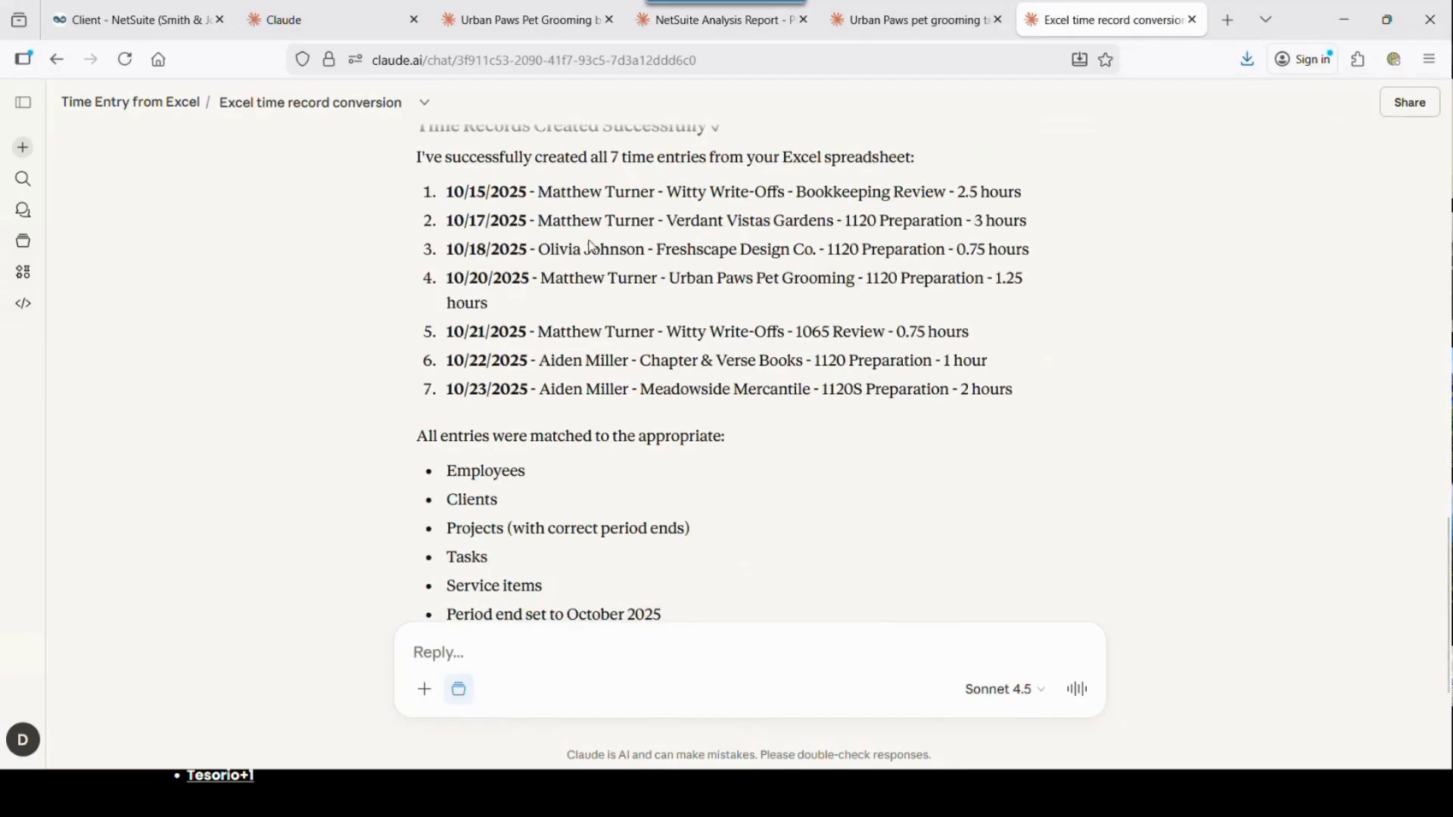
scroll(494, 356, up, 3)
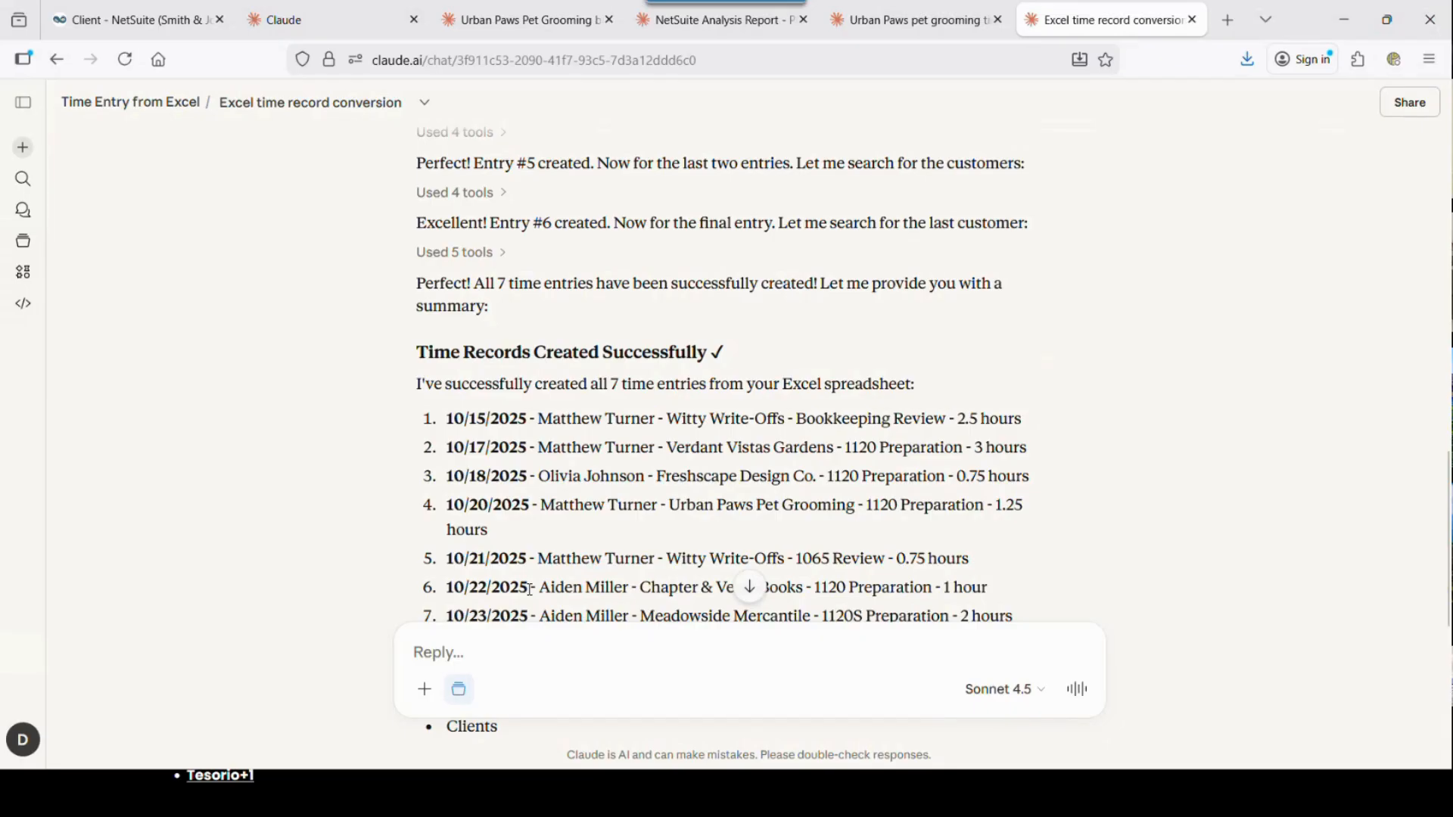